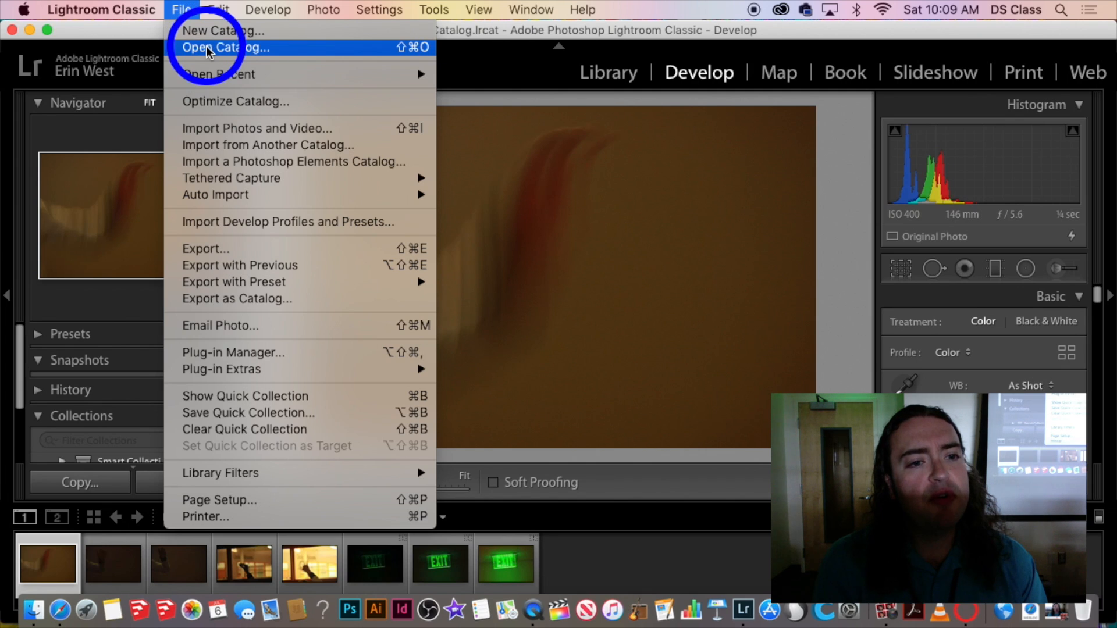
- Start importing photos and video, and browse for a source folder other than the listed ones
{"action": "left_click", "coordinate": [256, 132]}
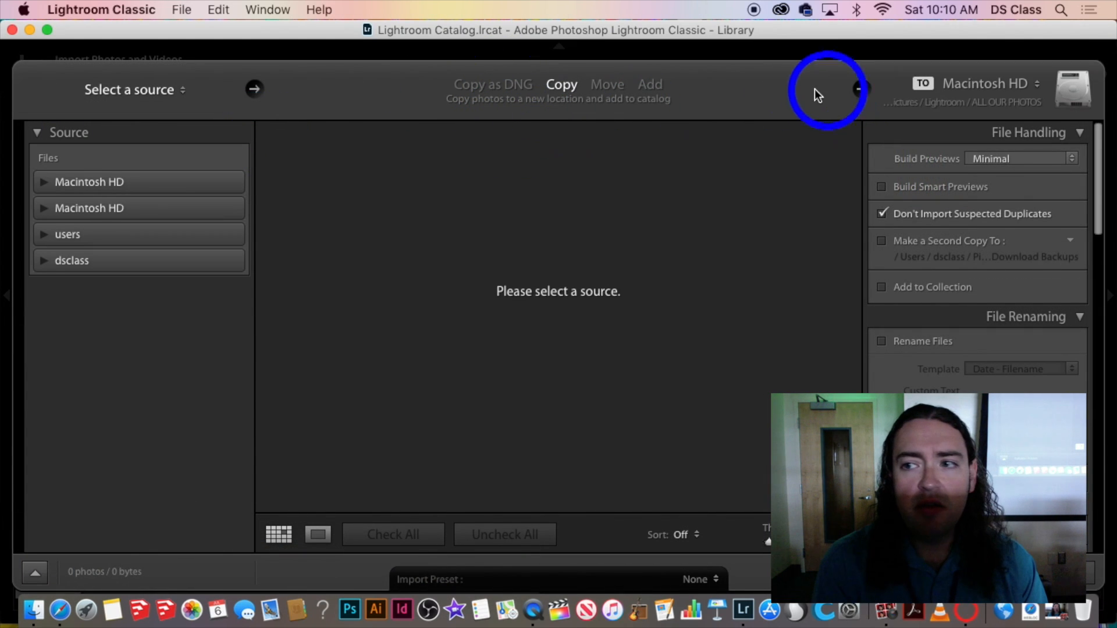
{"action": "left_click", "coordinate": [784, 81]}
{"action": "left_click", "coordinate": [711, 69]}
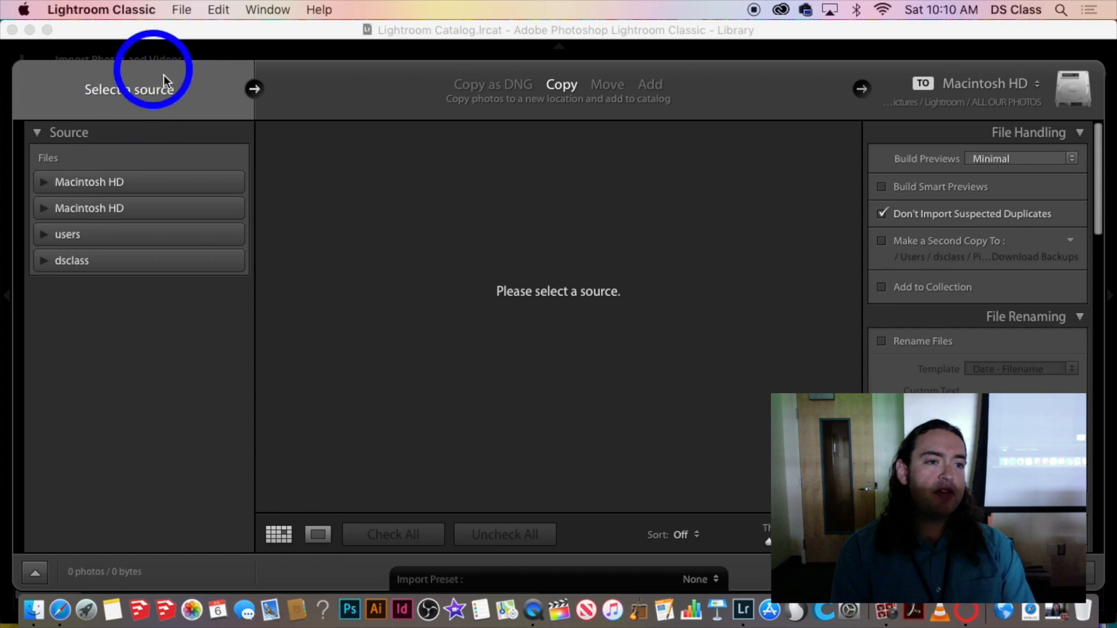
{"action": "left_click", "coordinate": [160, 91]}
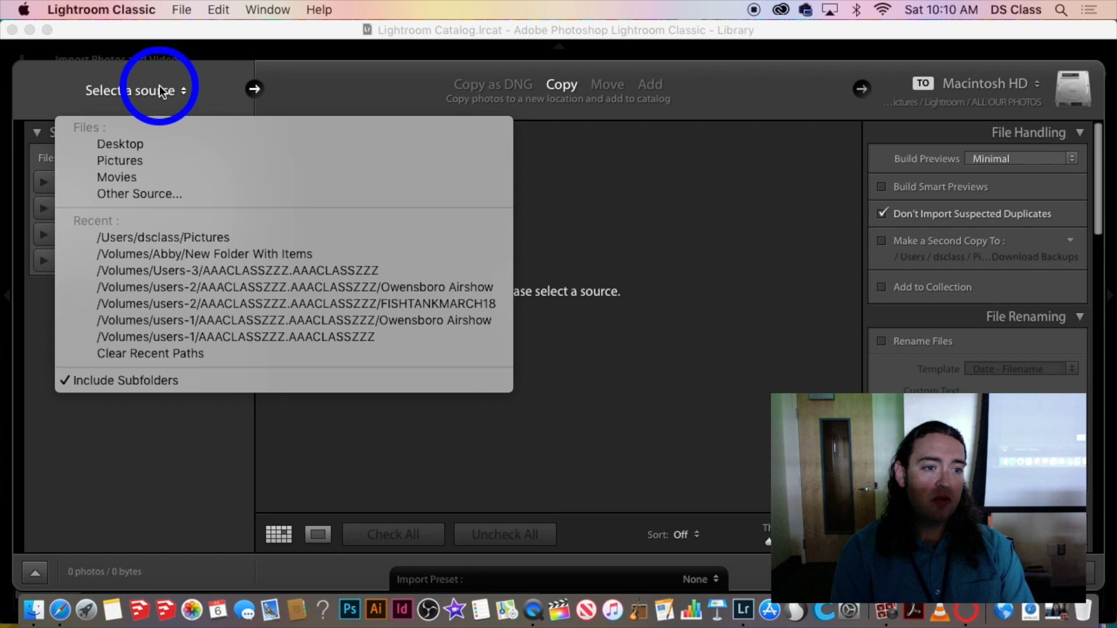
{"action": "left_click", "coordinate": [125, 193]}
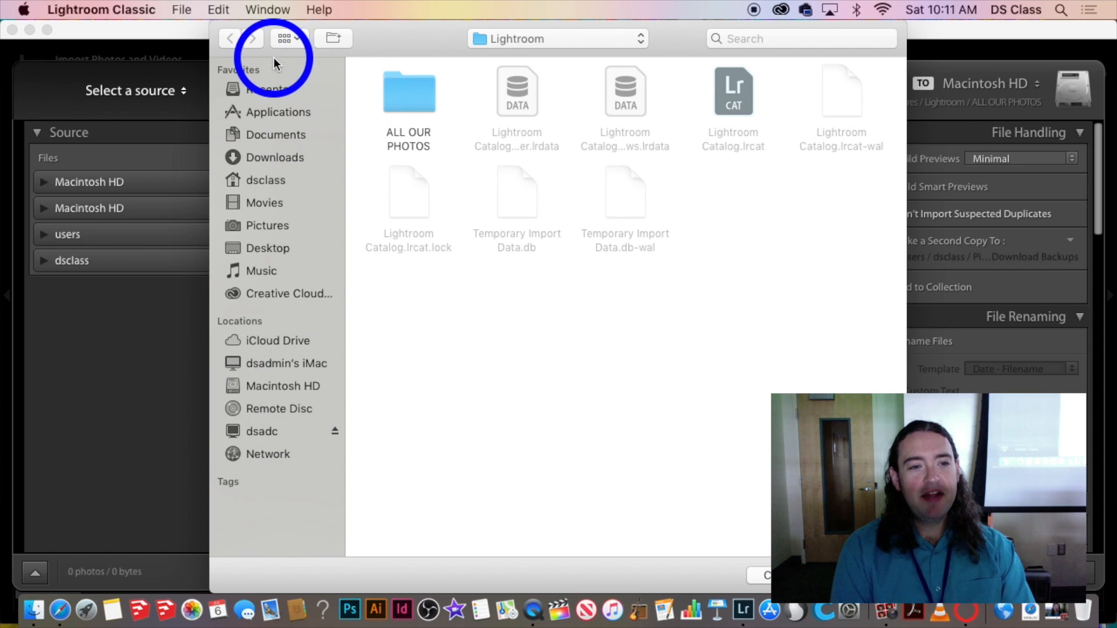
- Browse the dsadc server to the AAACLASSZZZ.AAACLASSZZZ folder inside Users and dsclass
{"action": "left_click", "coordinate": [261, 431]}
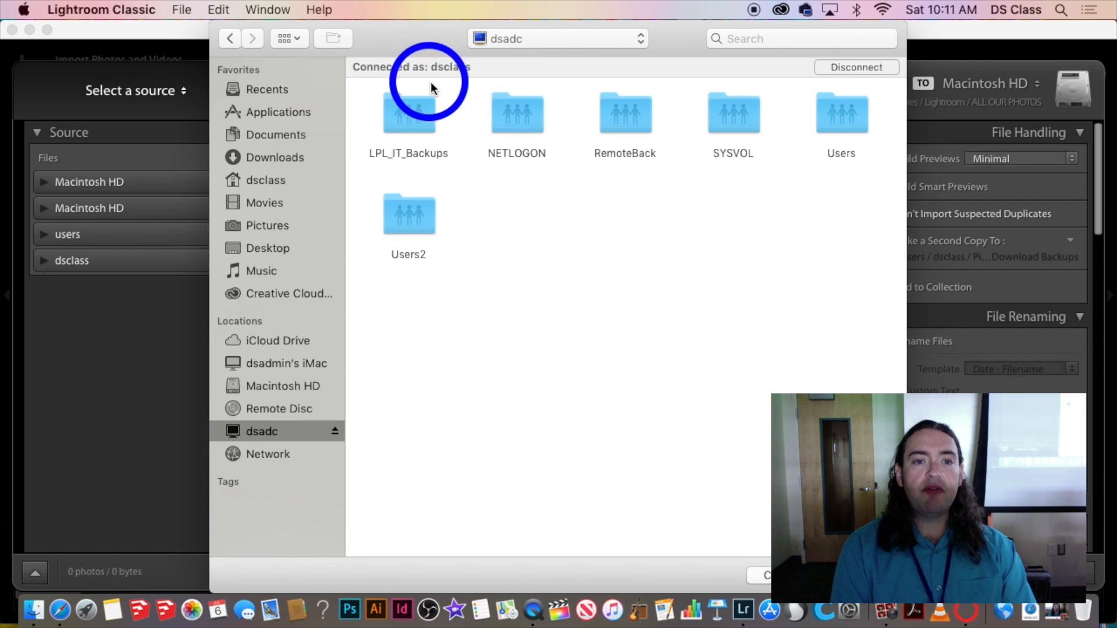
{"action": "double_click", "coordinate": [856, 116]}
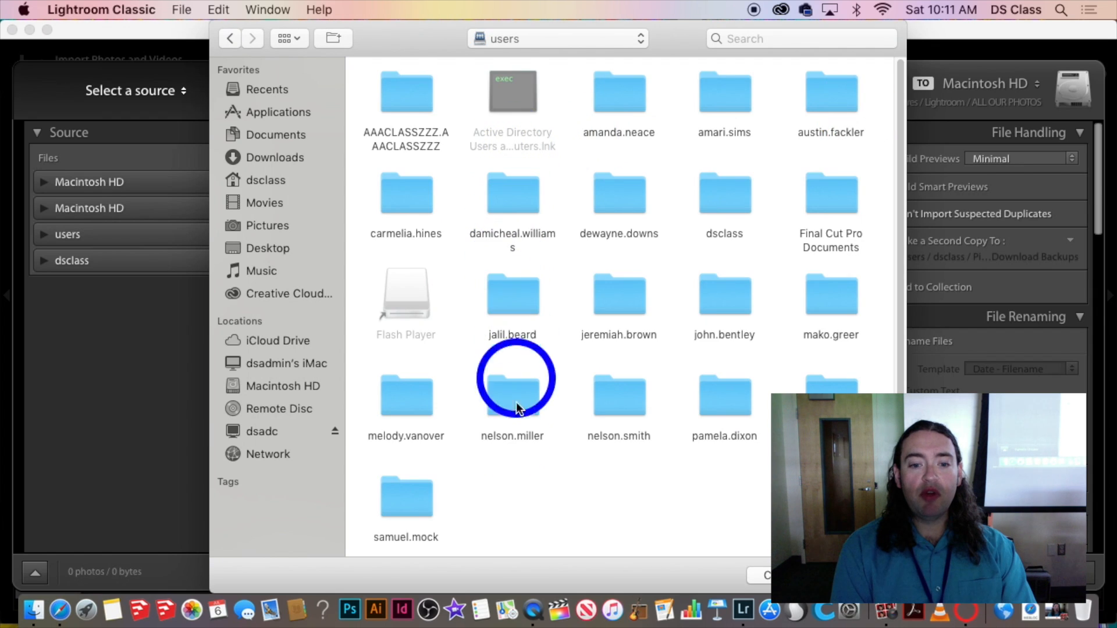
{"action": "left_click", "coordinate": [719, 240]}
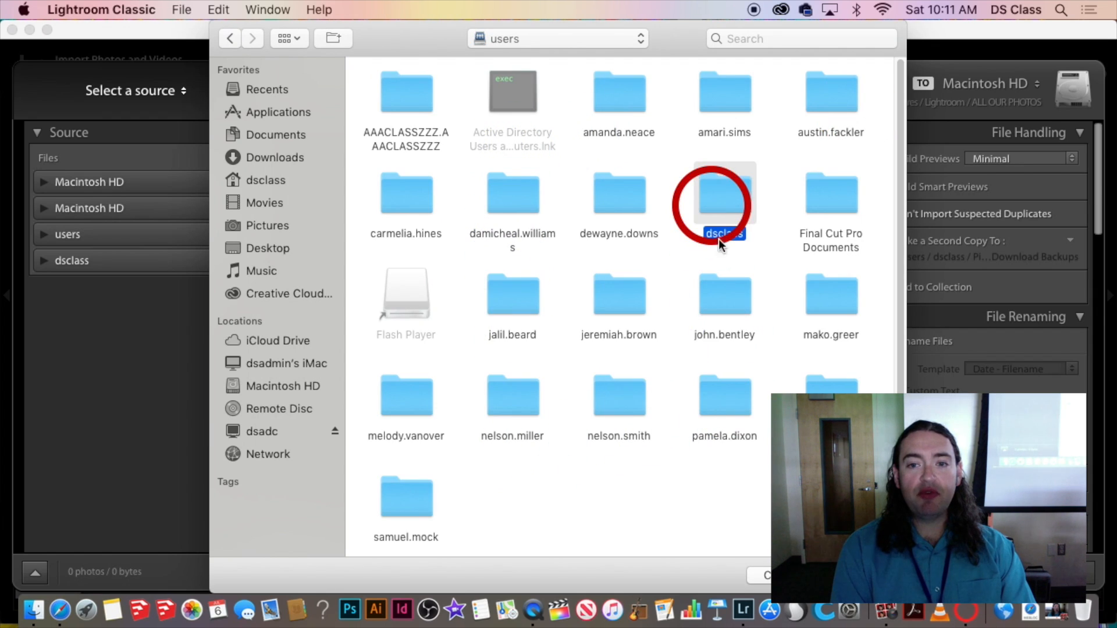
{"action": "left_click", "coordinate": [732, 204]}
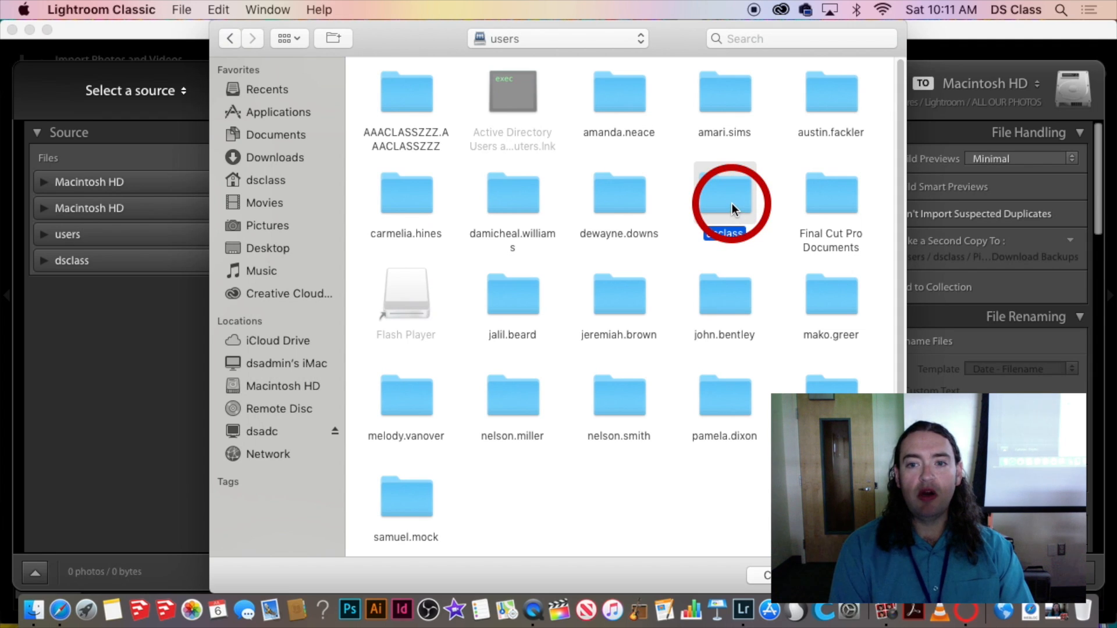
{"action": "double_click", "coordinate": [732, 204]}
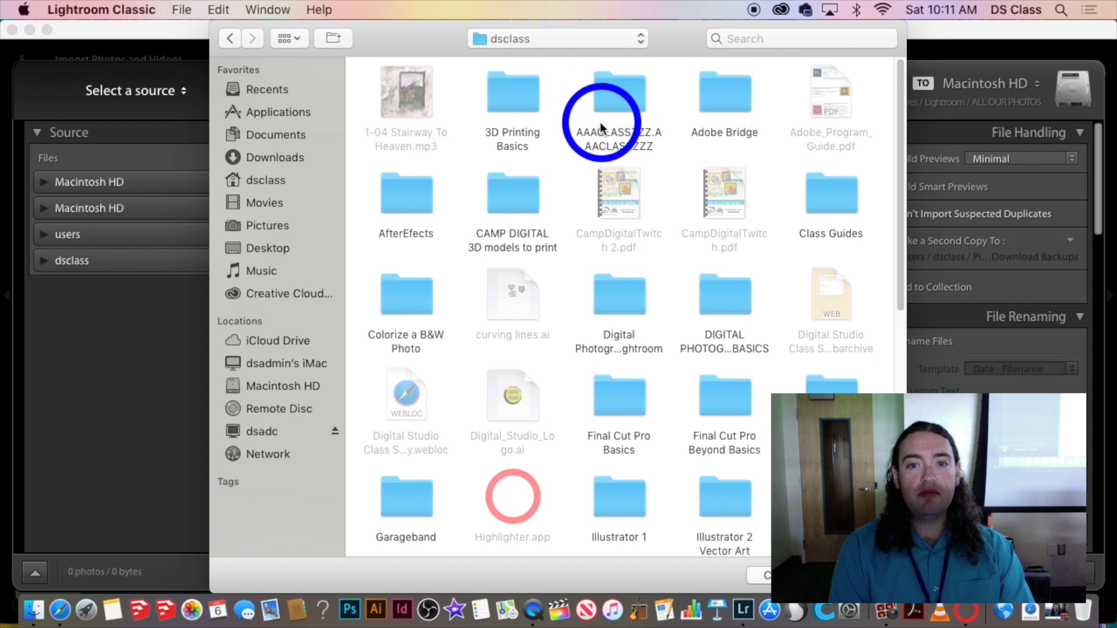
{"action": "double_click", "coordinate": [615, 100]}
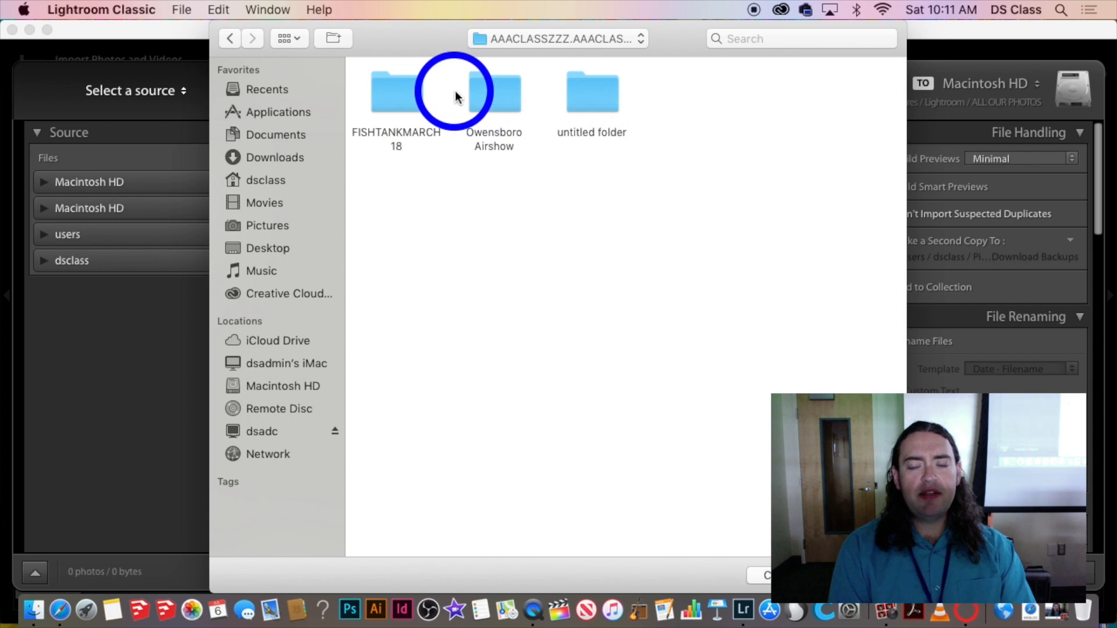
- Choose the 2018 folder inside FISHTANKMARCH18 as the import source
{"action": "left_click", "coordinate": [408, 106]}
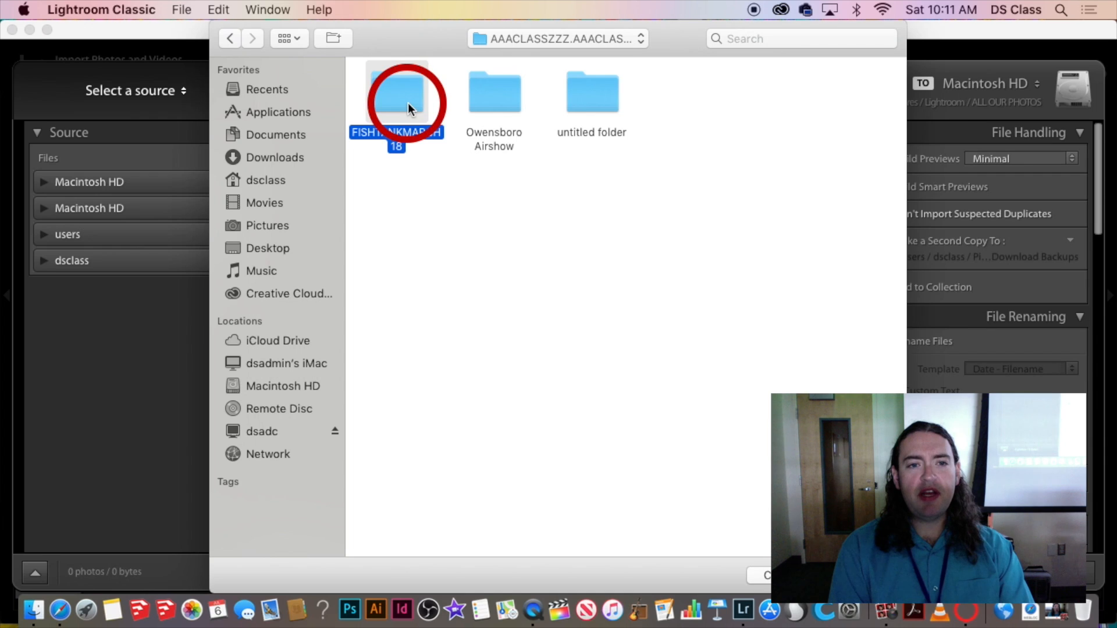
{"action": "double_click", "coordinate": [407, 103]}
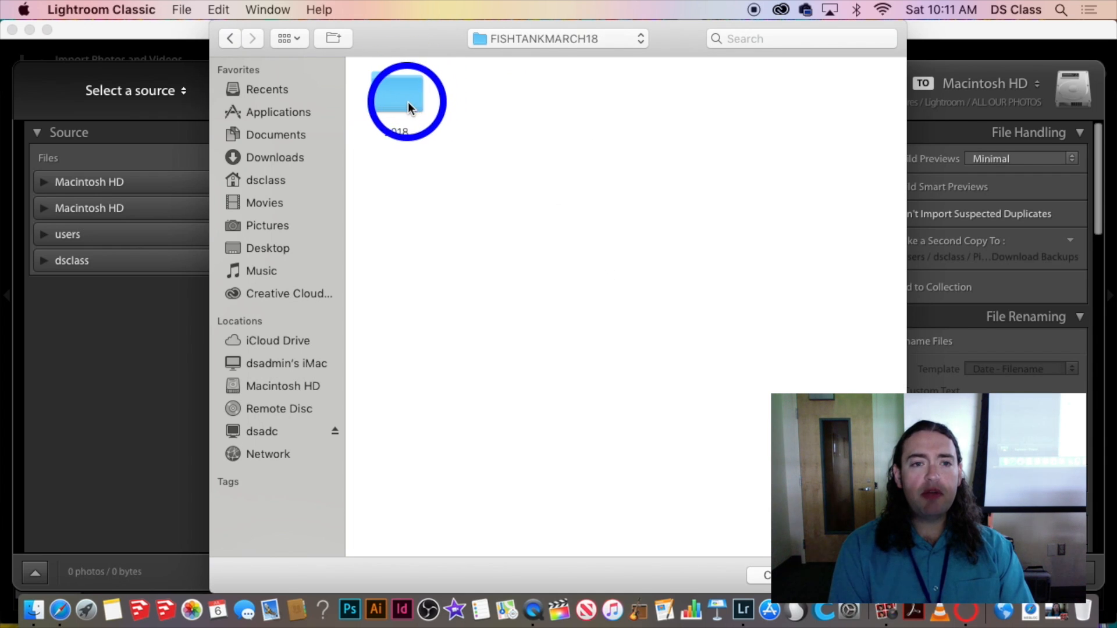
{"action": "left_click", "coordinate": [408, 106]}
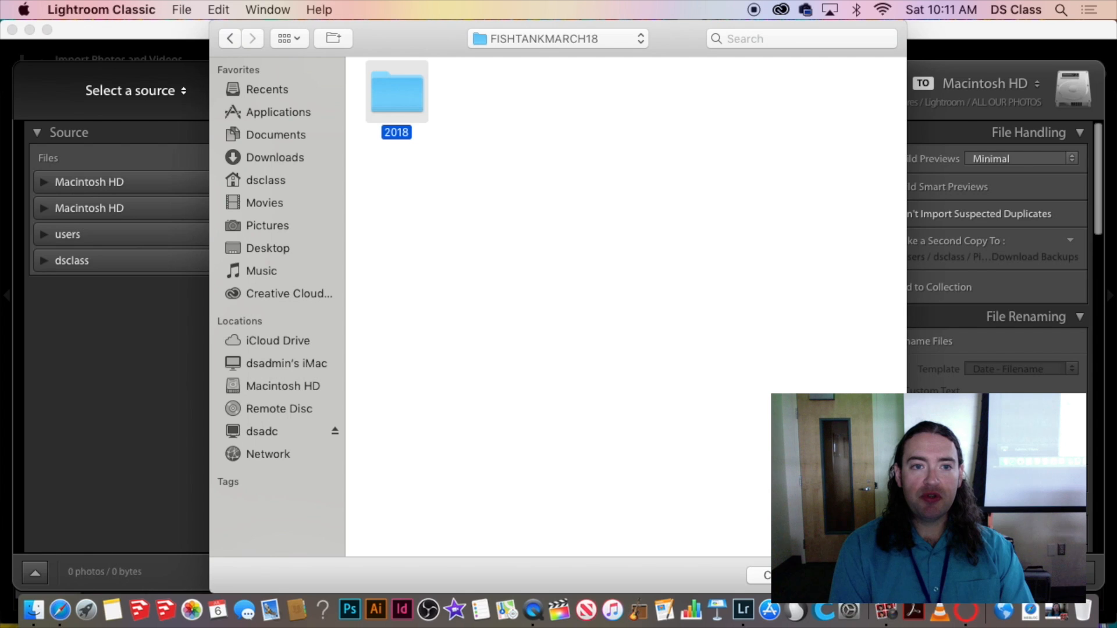
{"action": "key", "text": "Return"}
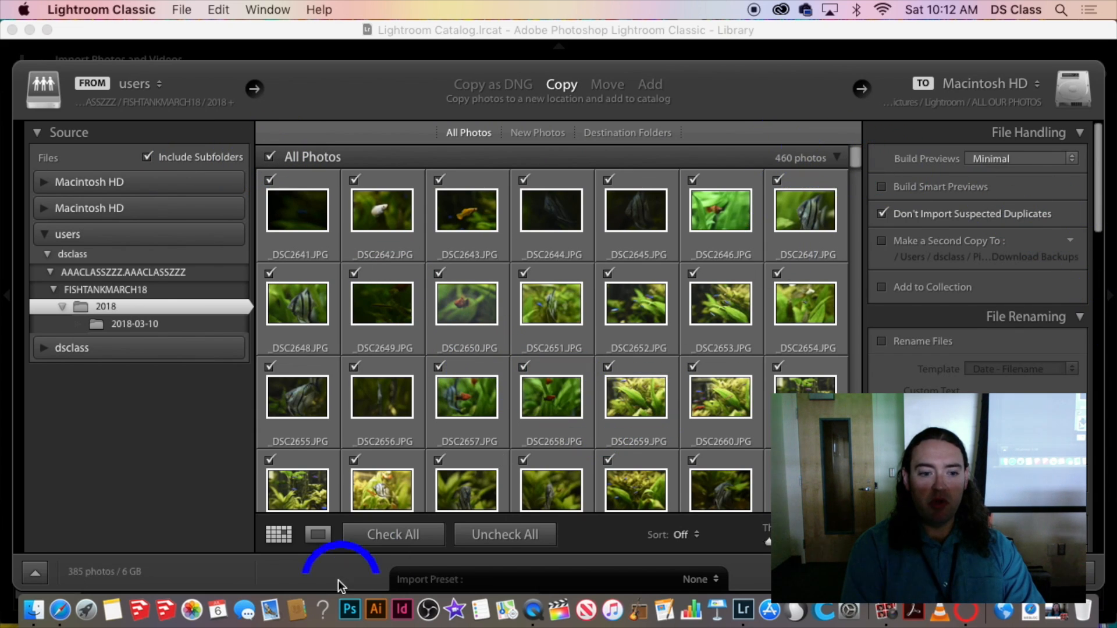
- Preview the source photos individually in Loupe view up to the orange fish photo, and shrink its preview
{"action": "left_click", "coordinate": [319, 536]}
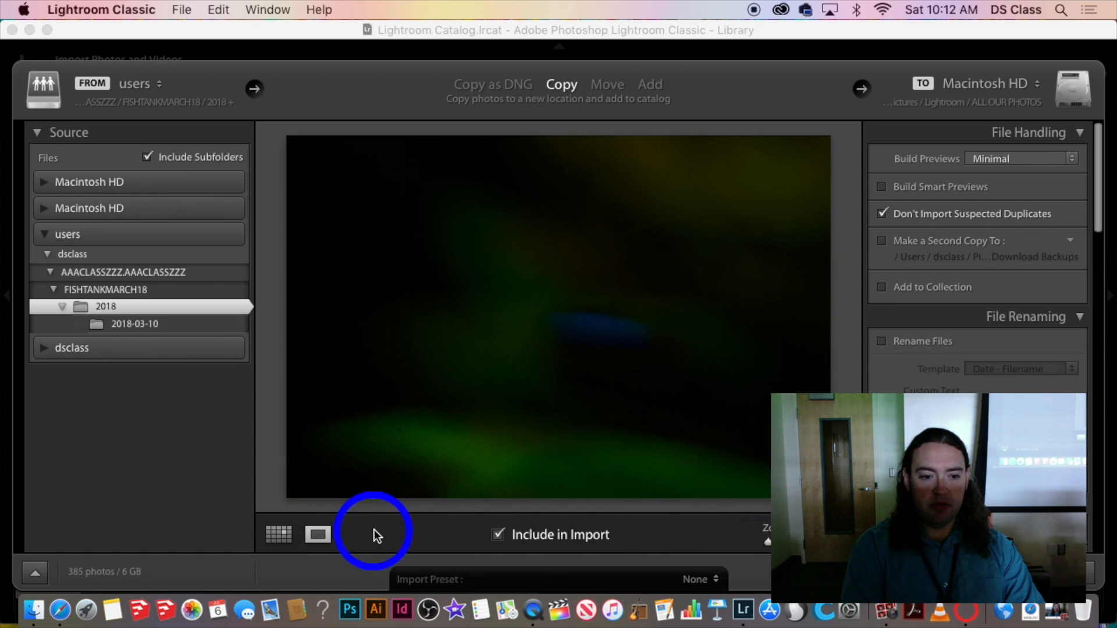
{"action": "left_click", "coordinate": [520, 322]}
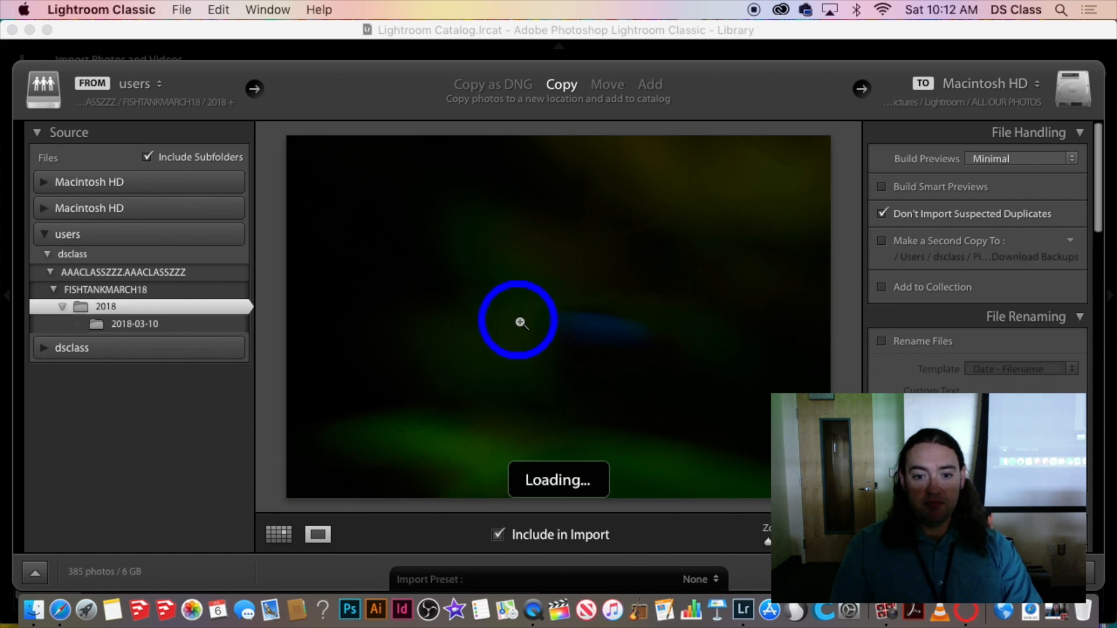
{"action": "key", "text": "Right"}
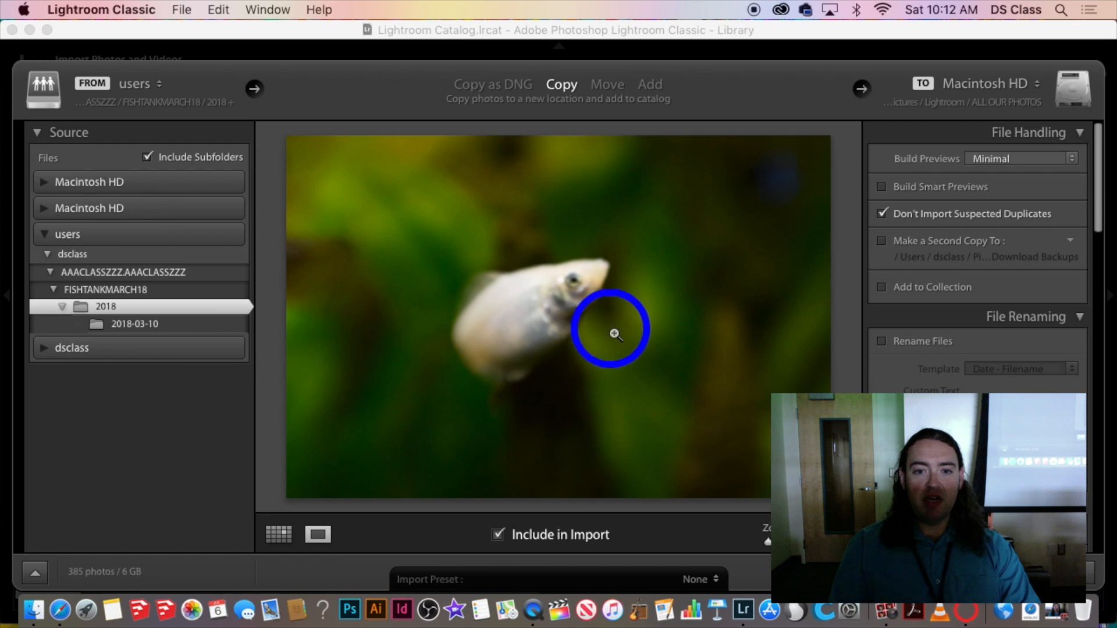
{"action": "key", "text": "Right"}
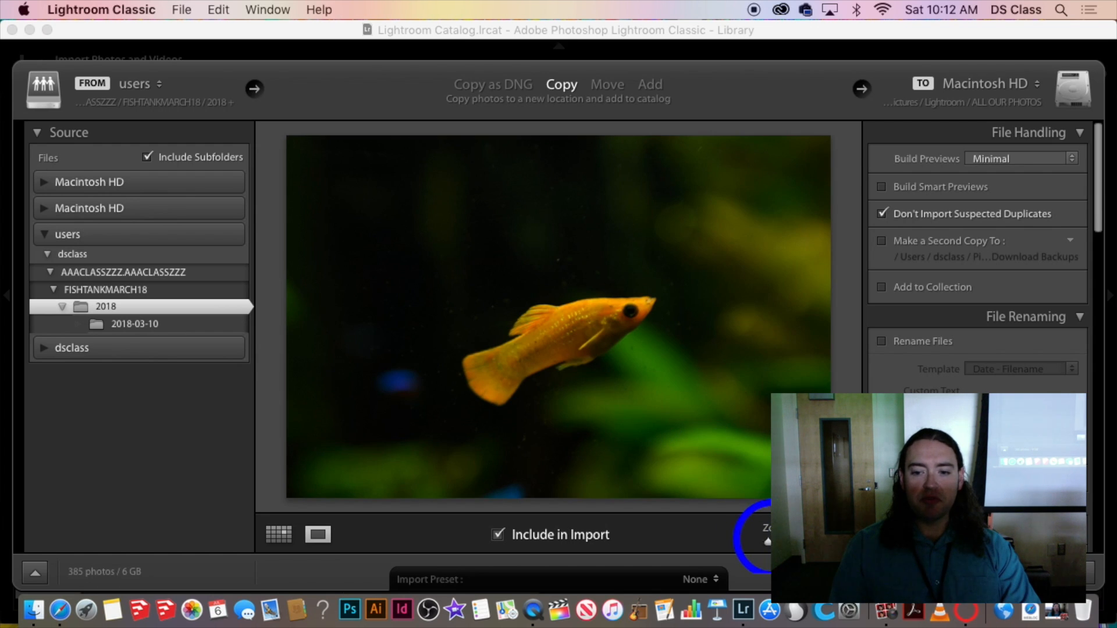
{"action": "left_click", "coordinate": [767, 542]}
{"action": "mouse_move", "coordinate": [767, 539]}
{"action": "left_mouse_down"}
{"action": "mouse_move", "coordinate": [847, 538]}
{"action": "mouse_move", "coordinate": [788, 538]}
{"action": "left_mouse_up"}
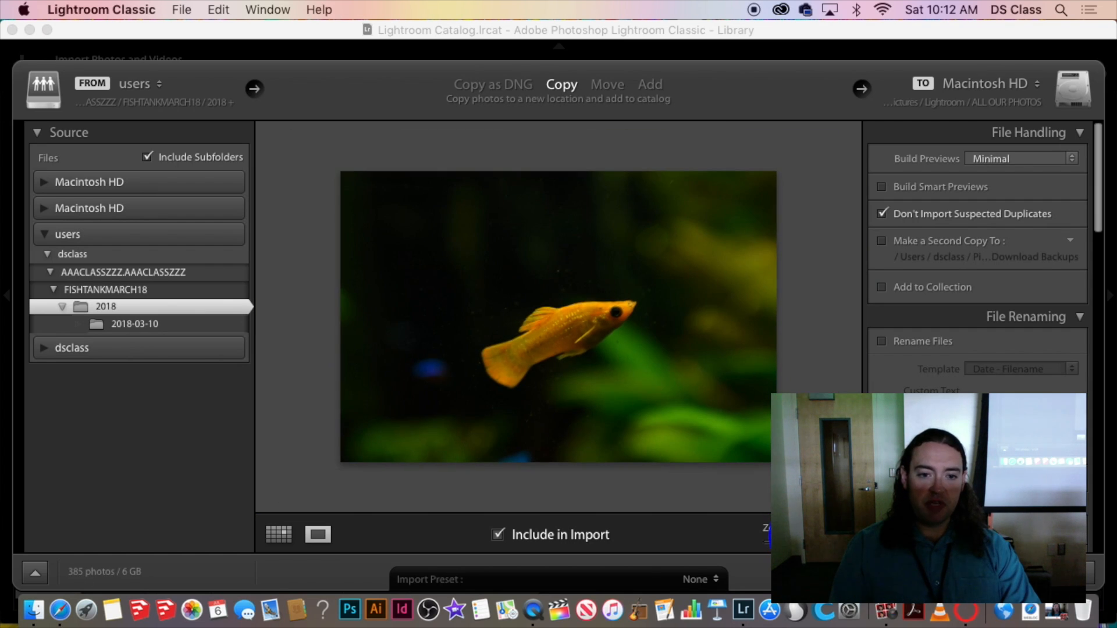
{"action": "left_click", "coordinate": [512, 356]}
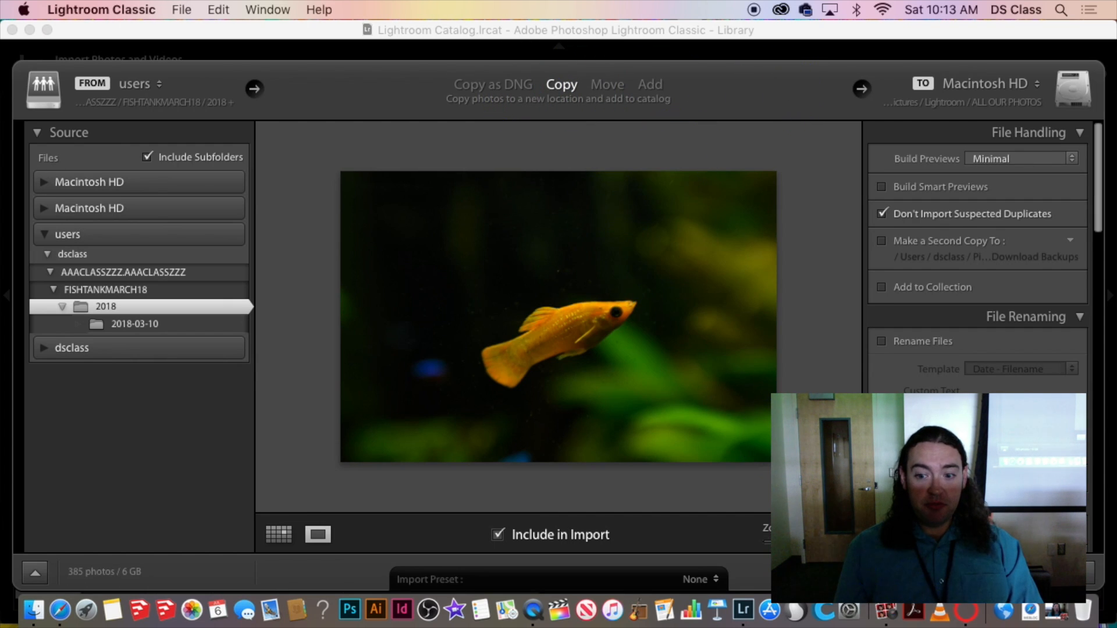
{"action": "mouse_move", "coordinate": [785, 542]}
{"action": "left_mouse_down"}
{"action": "mouse_move", "coordinate": [795, 541]}
{"action": "mouse_move", "coordinate": [783, 542]}
{"action": "left_mouse_up"}
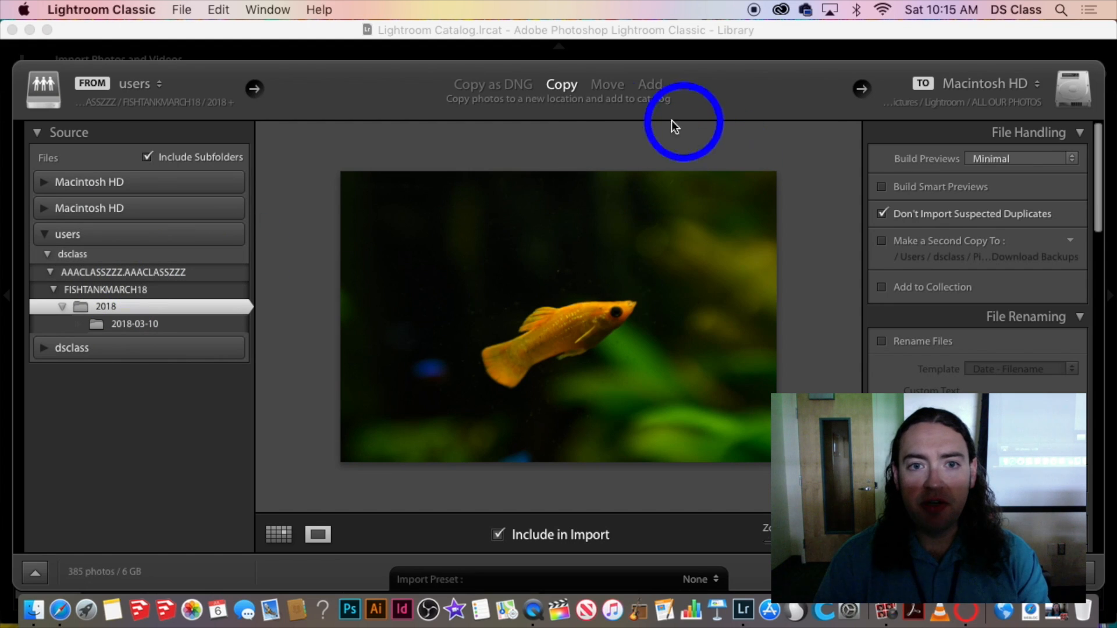
- Try the Add import method, switch back to Copy, and select the Pictures/Lightroom/ALL OUR PHOTOS folder as destination
{"action": "left_click", "coordinate": [650, 84]}
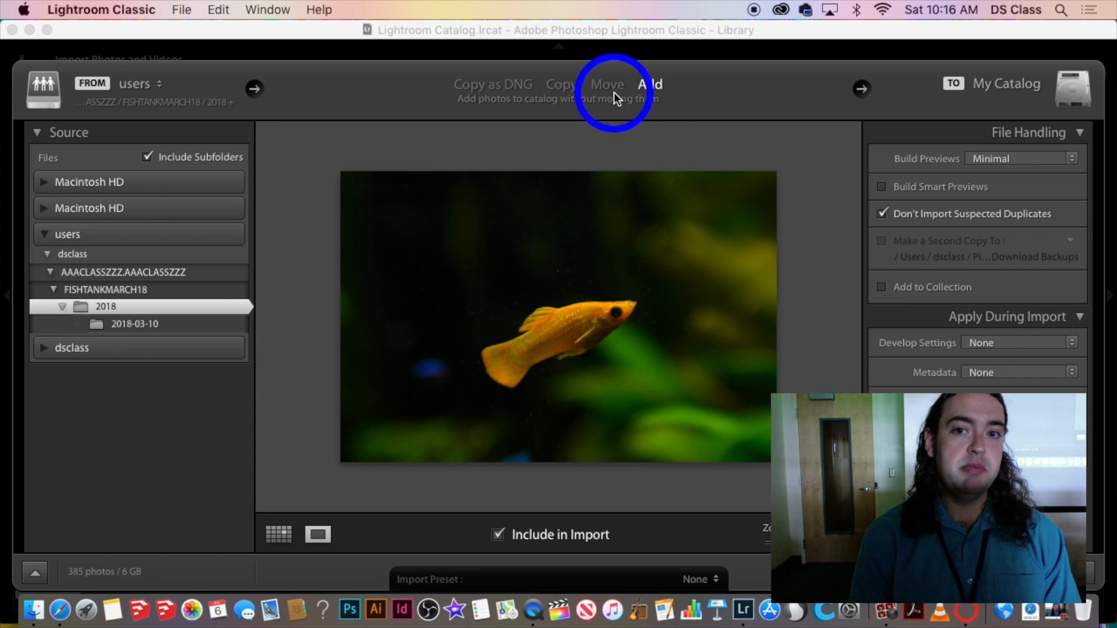
{"action": "left_click", "coordinate": [554, 87]}
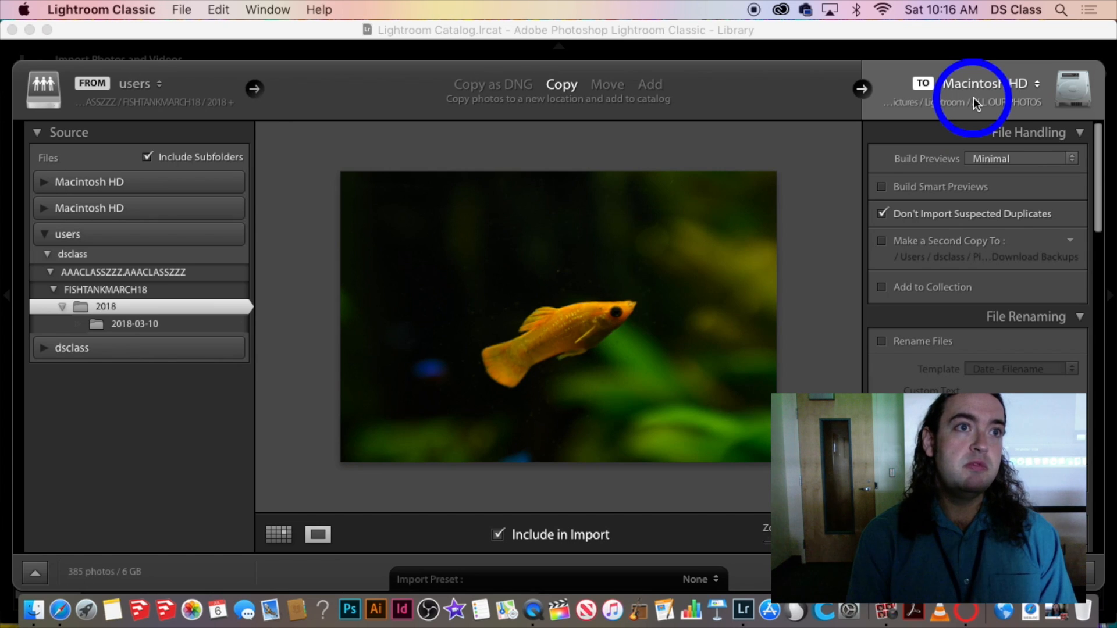
{"action": "left_click", "coordinate": [1024, 88]}
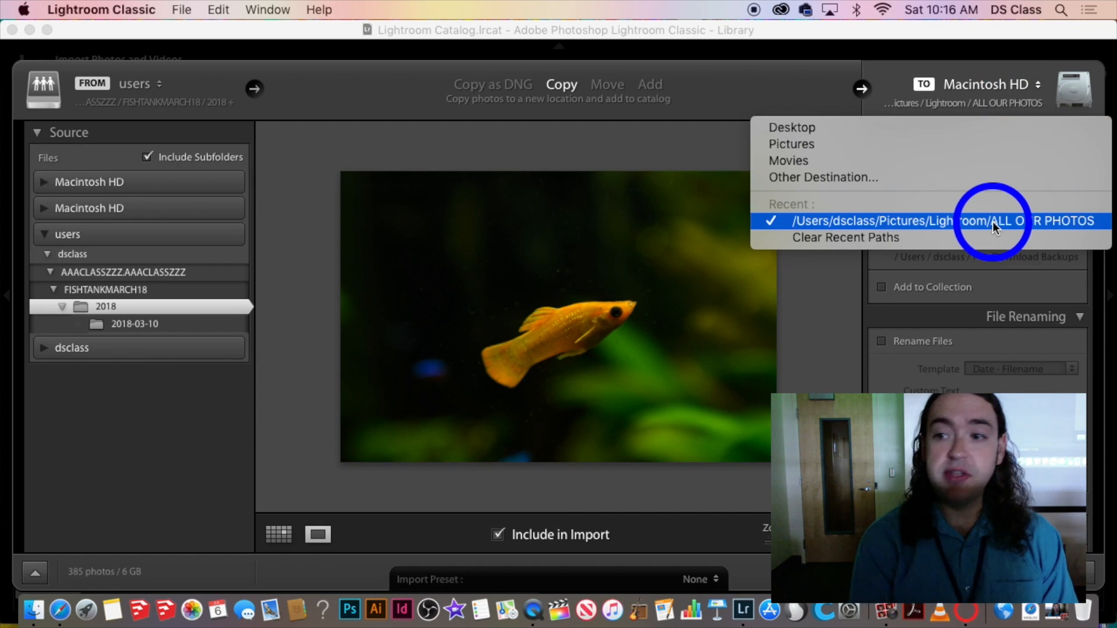
{"action": "left_click", "coordinate": [1042, 222]}
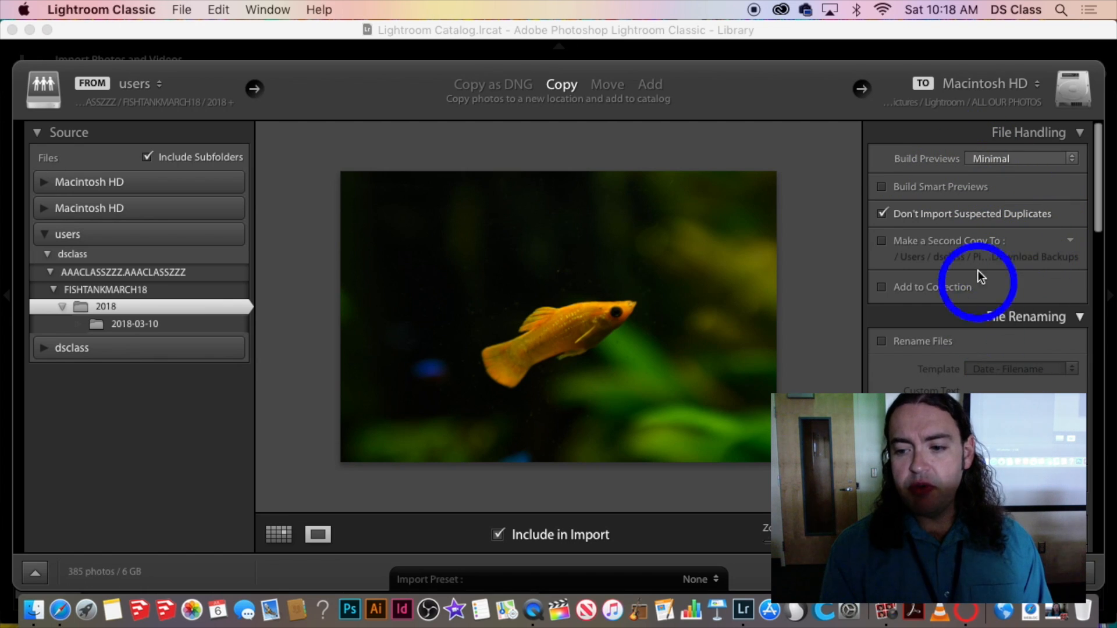
- Examine the import destination's folder tree, and switch to Finder to compare it with how the Downloads subfolders expand and collapse
{"action": "scroll", "coordinate": [981, 277], "scroll_direction": "down", "scroll_amount": 10}
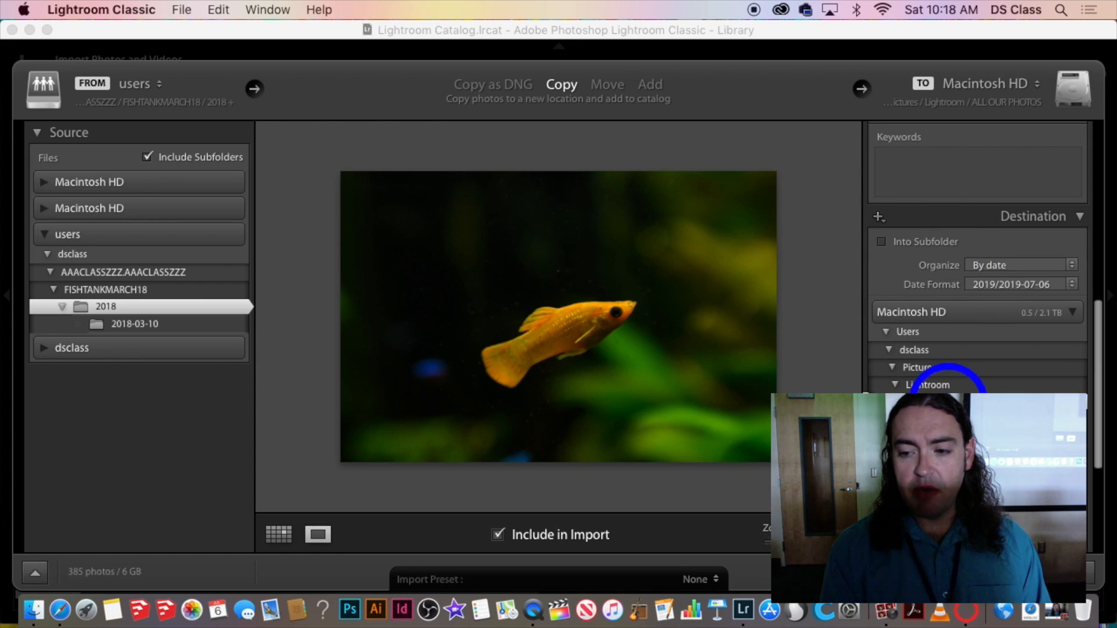
{"action": "scroll", "coordinate": [948, 384], "scroll_direction": "down", "scroll_amount": 4}
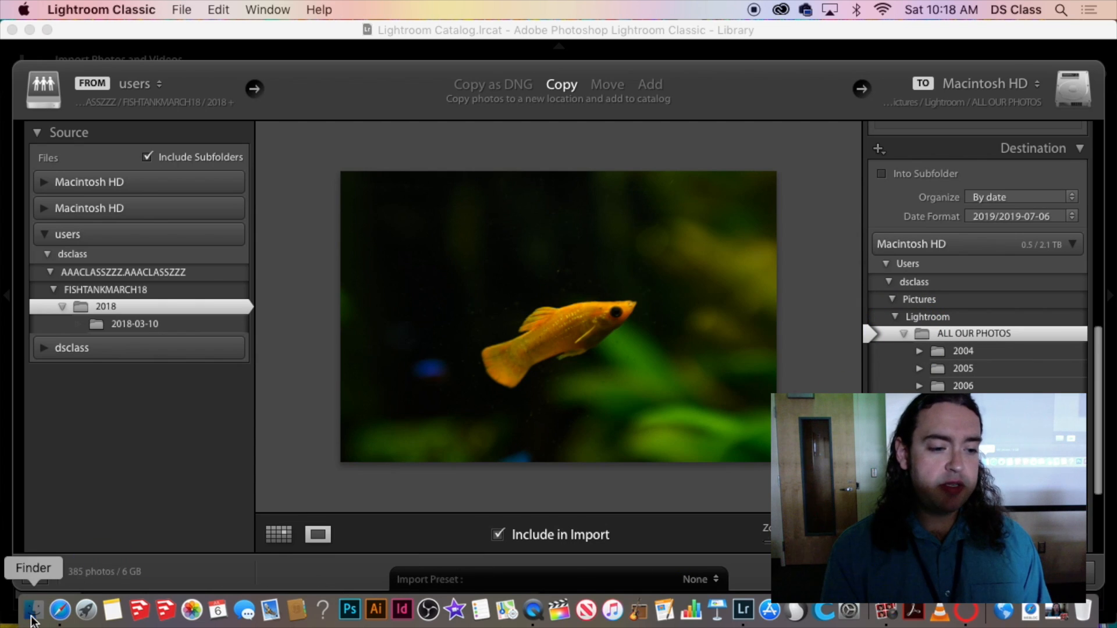
{"action": "left_click", "coordinate": [32, 610]}
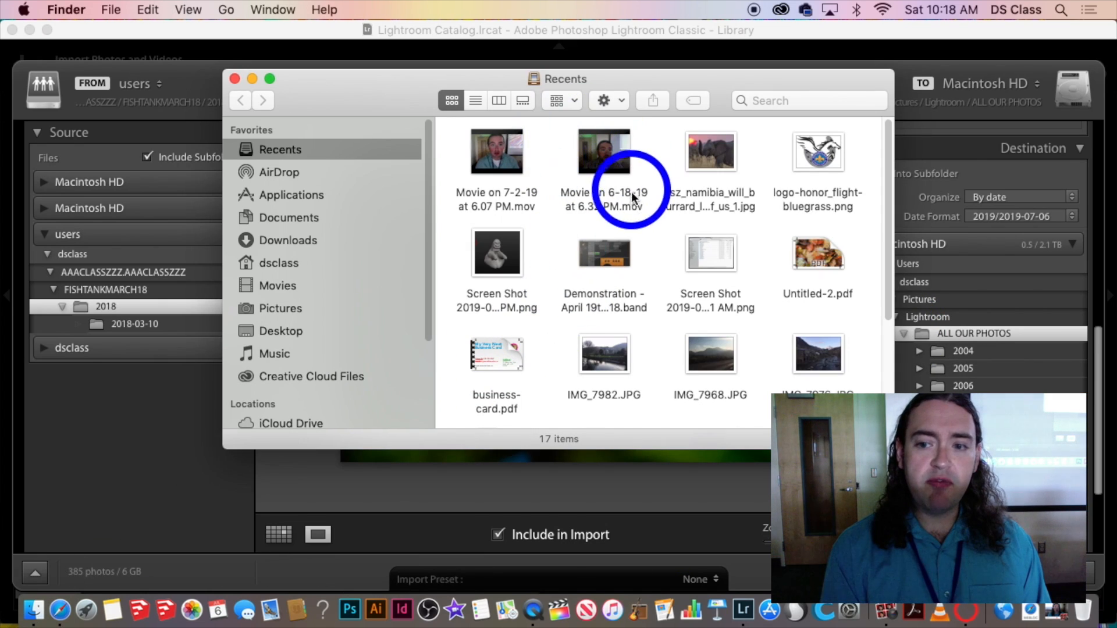
{"action": "left_click", "coordinate": [260, 176]}
{"action": "left_click", "coordinate": [265, 246]}
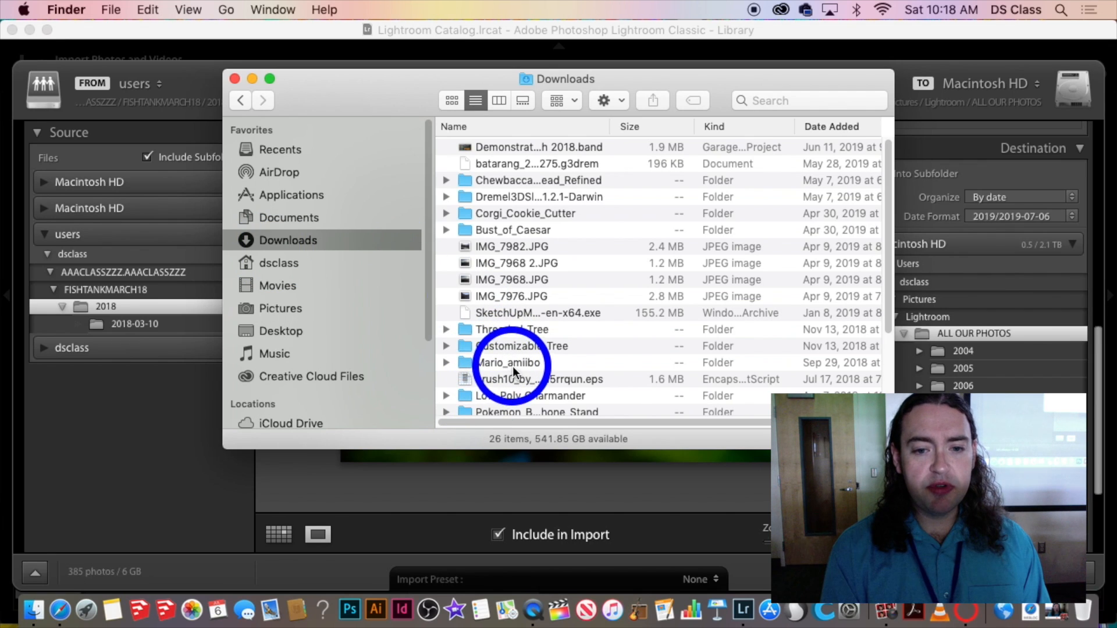
{"action": "left_click", "coordinate": [504, 180]}
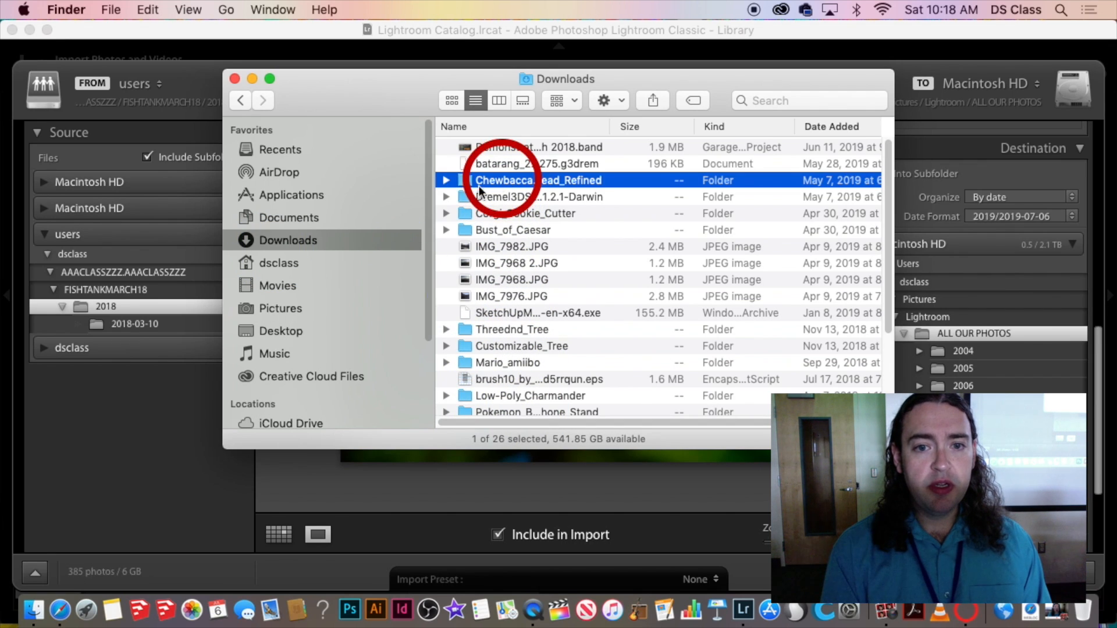
{"action": "left_click", "coordinate": [445, 181]}
{"action": "left_click", "coordinate": [446, 182]}
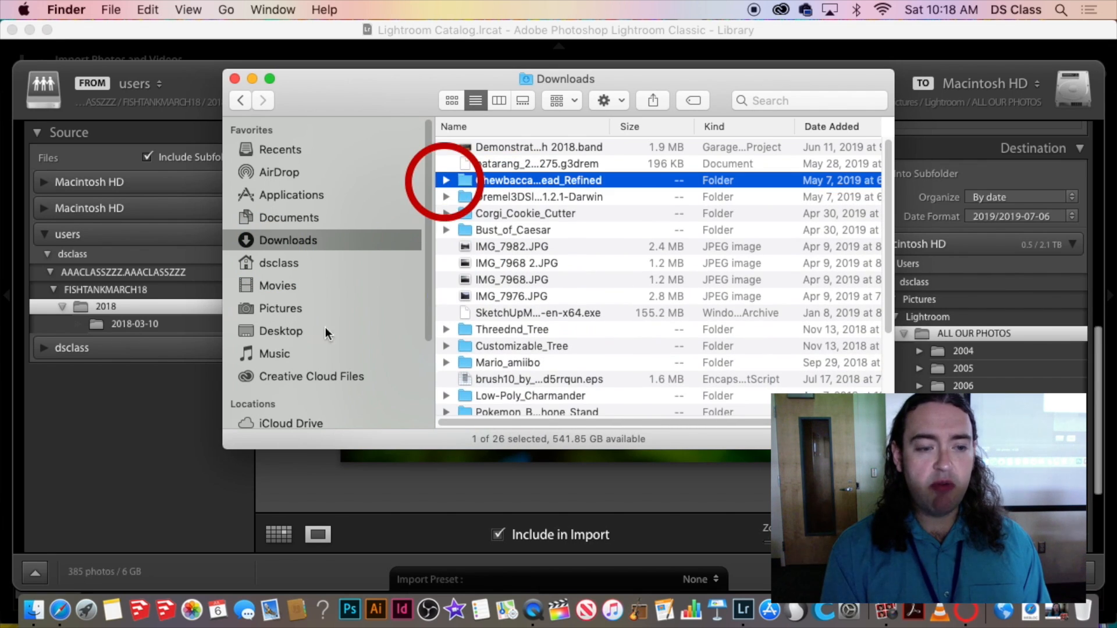
- Return to Lightroom Classic, select the dsclass folder as the destination, and import the checked photos
{"action": "left_click", "coordinate": [996, 281]}
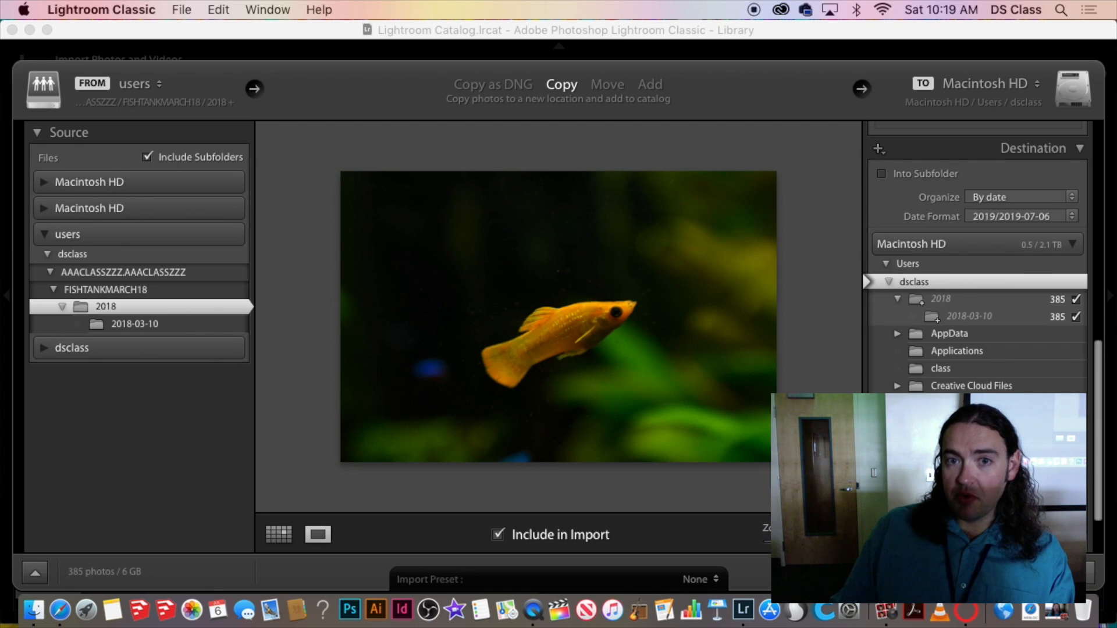
{"action": "left_click", "coordinate": [980, 573]}
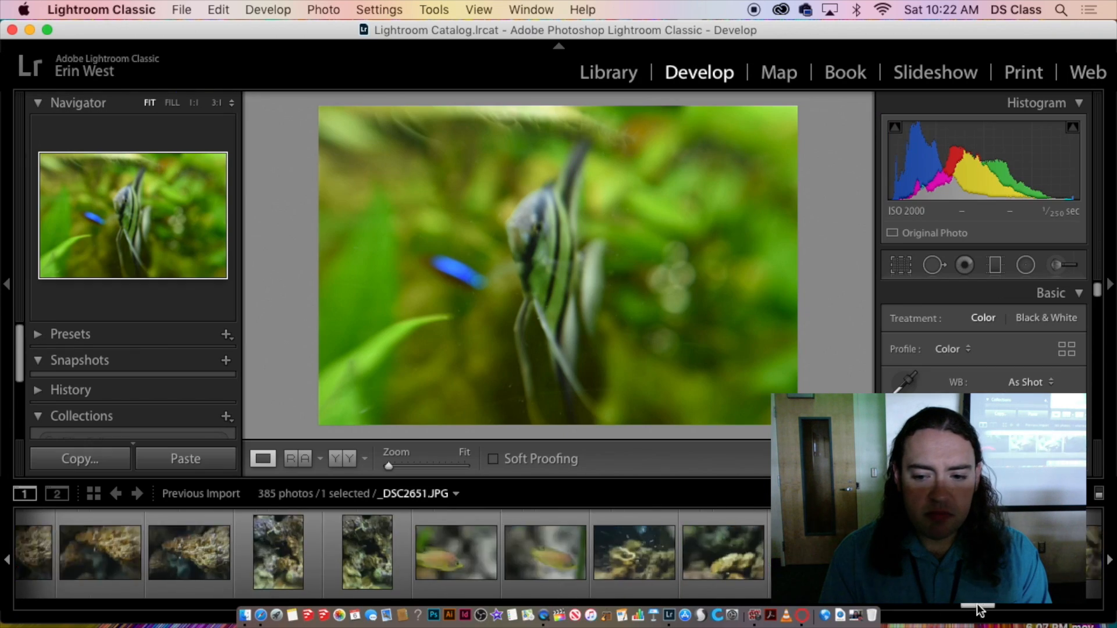
- Bring the filmstrip back to the first imported photos and show the selected angelfish photo in Loupe view
{"action": "left_click_drag", "start_coordinate": [640, 605], "coordinate": [15, 587]}
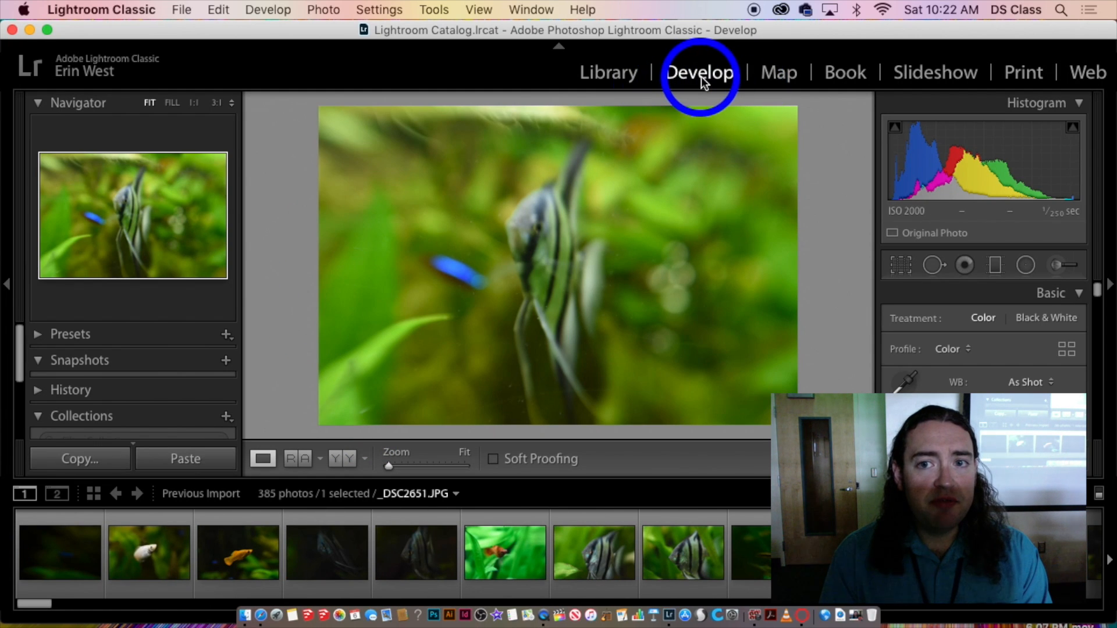
{"action": "left_click", "coordinate": [263, 460]}
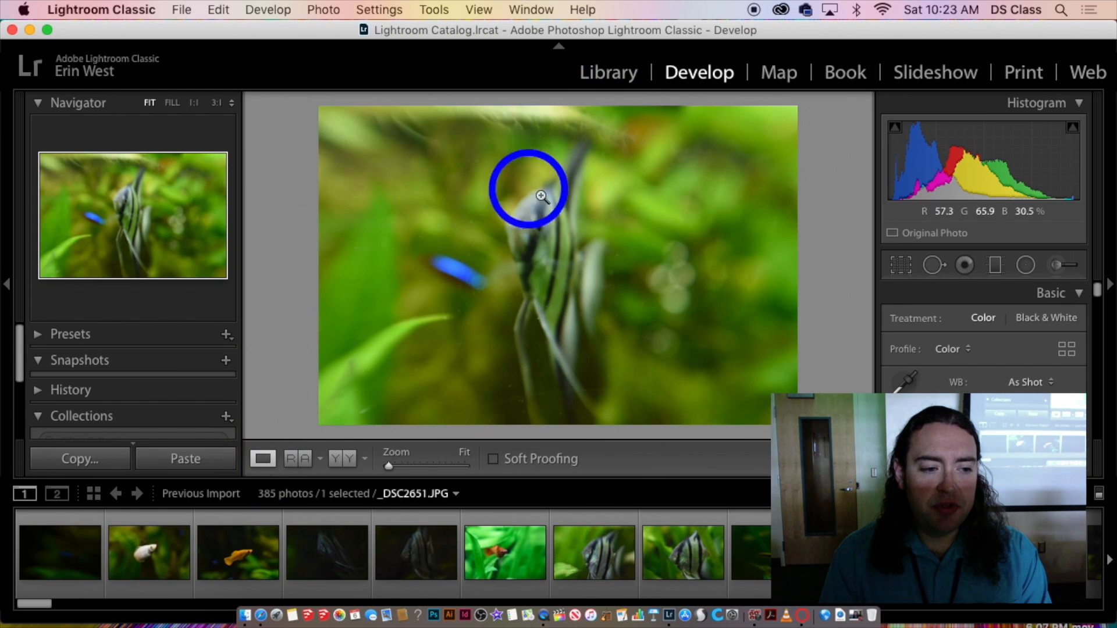
- Select the orange fish photo _DSC2646.JPG in the filmstrip, and briefly show and hide the flagging controls below it
{"action": "left_click", "coordinate": [713, 560]}
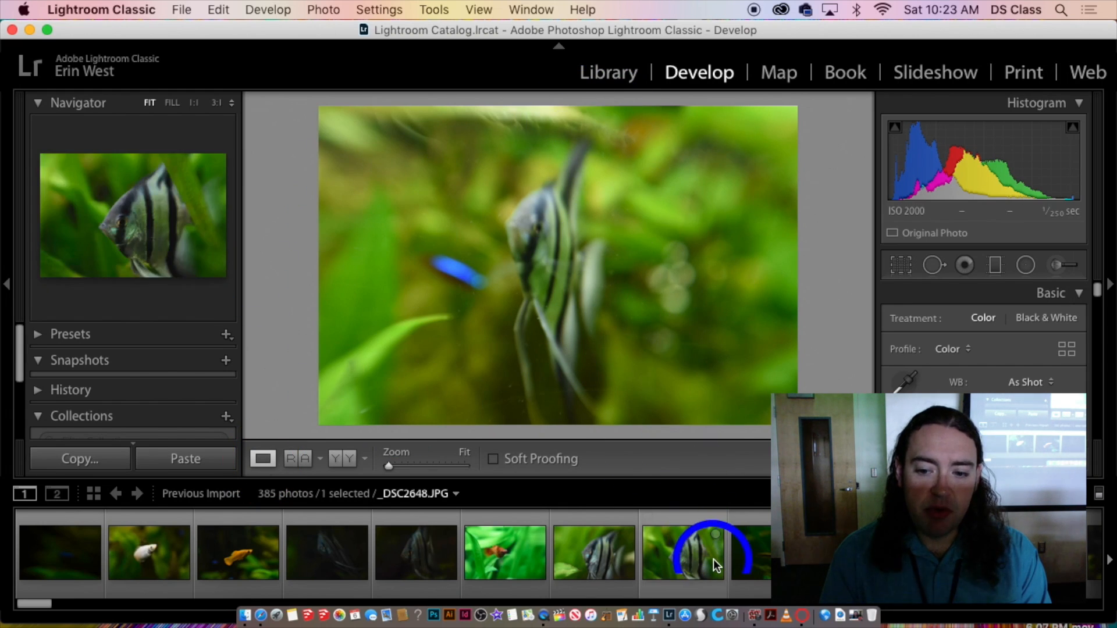
{"action": "left_click", "coordinate": [506, 544]}
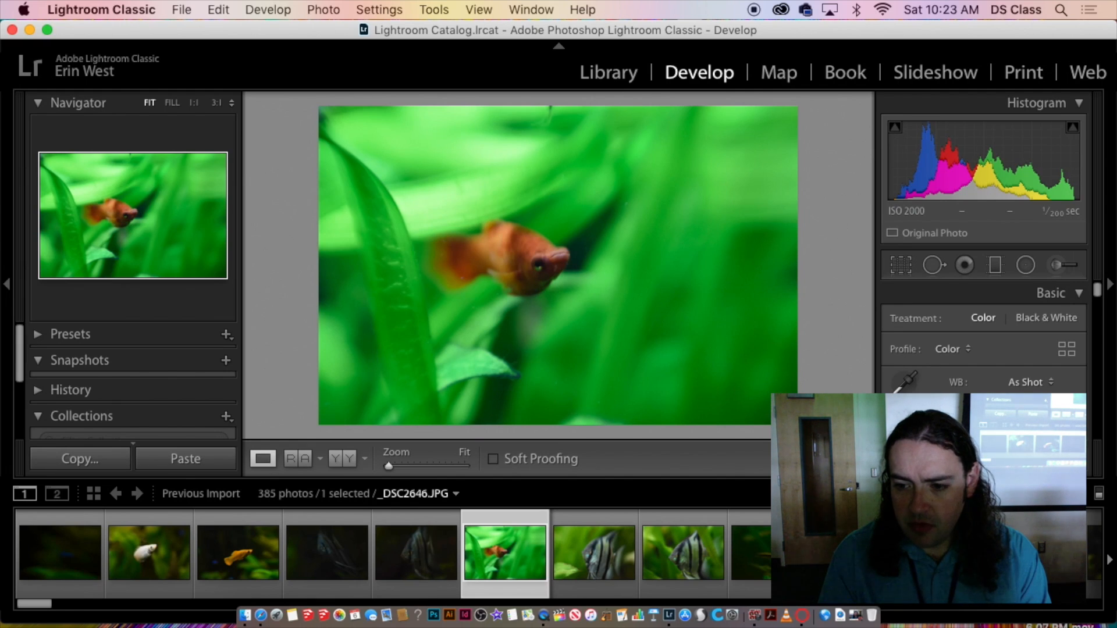
{"action": "left_click", "coordinate": [891, 489]}
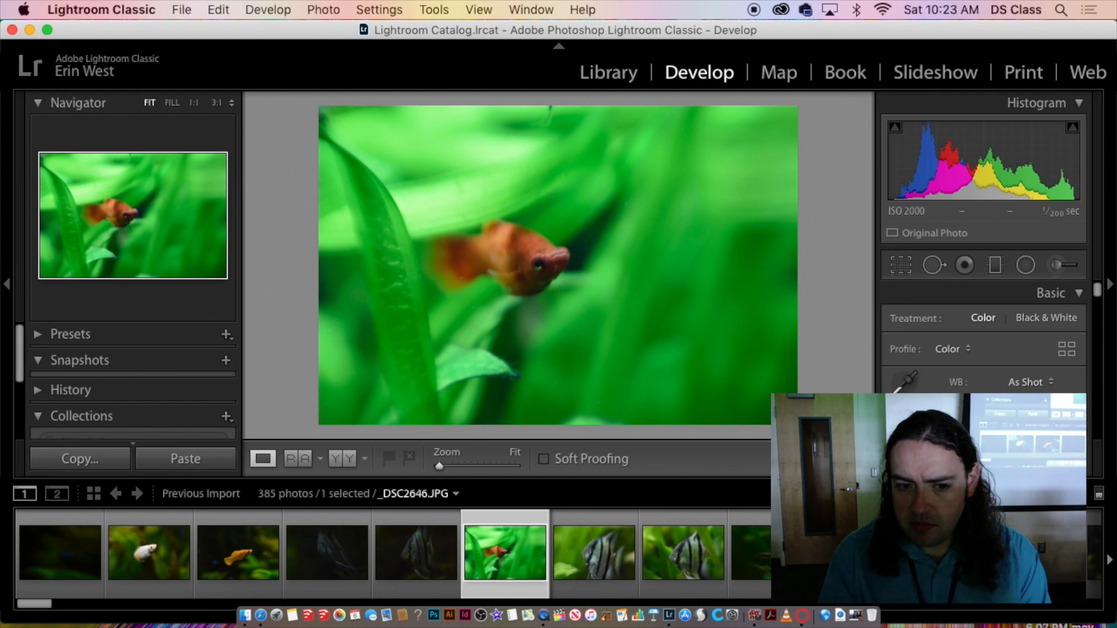
{"action": "left_click", "coordinate": [890, 489]}
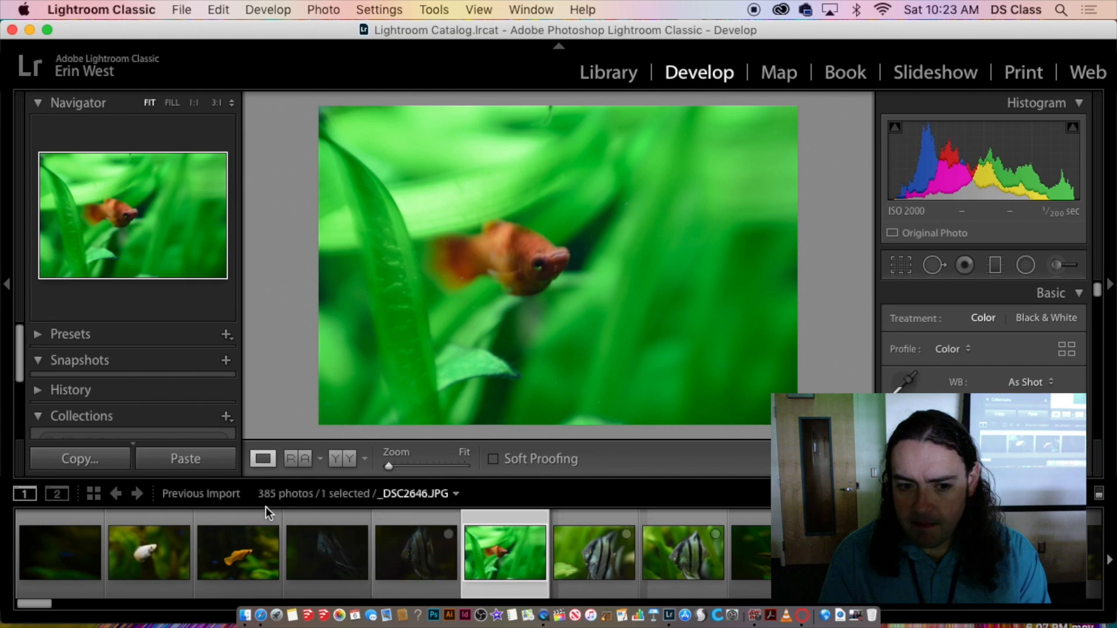
- Switch to the Library module and alternate between Grid and Loupe view with the orange fish photo selected
{"action": "left_click", "coordinate": [625, 75]}
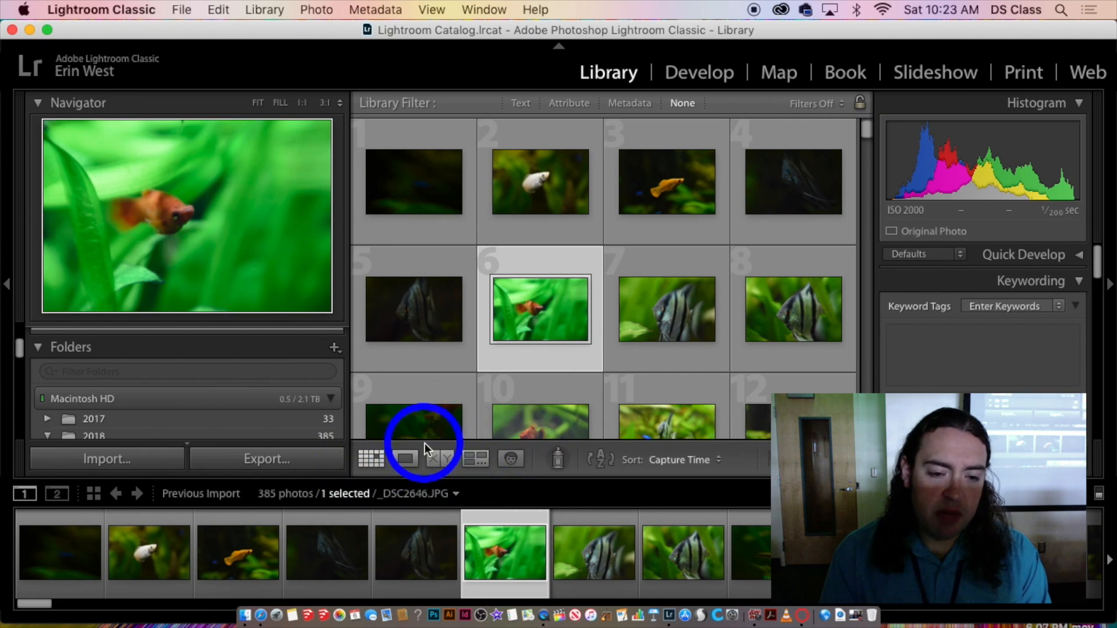
{"action": "left_click", "coordinate": [388, 461]}
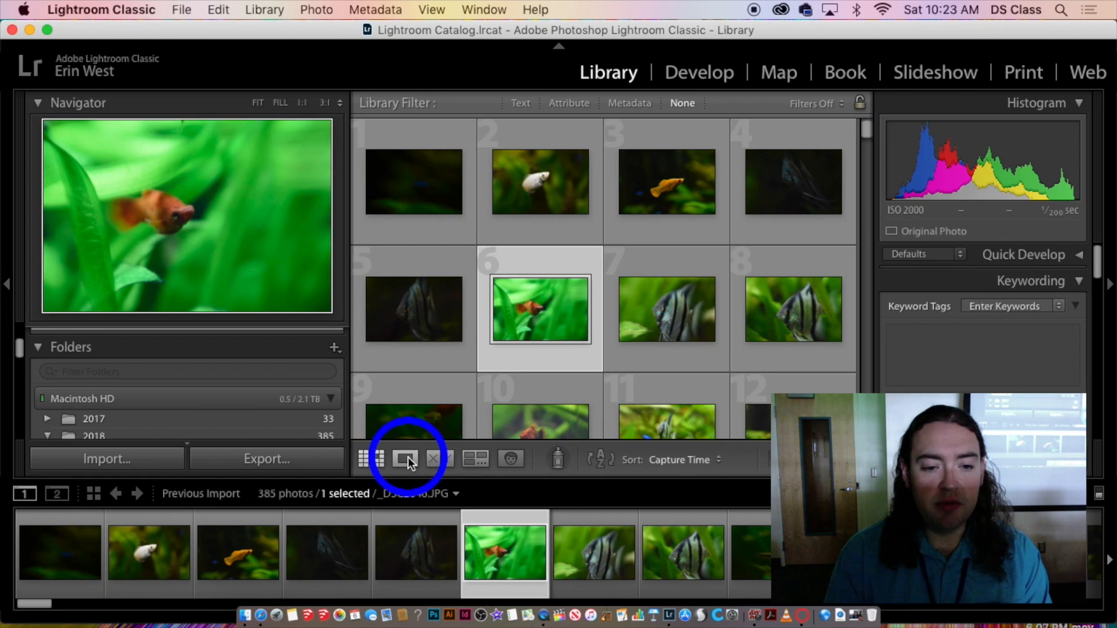
{"action": "left_click", "coordinate": [407, 460]}
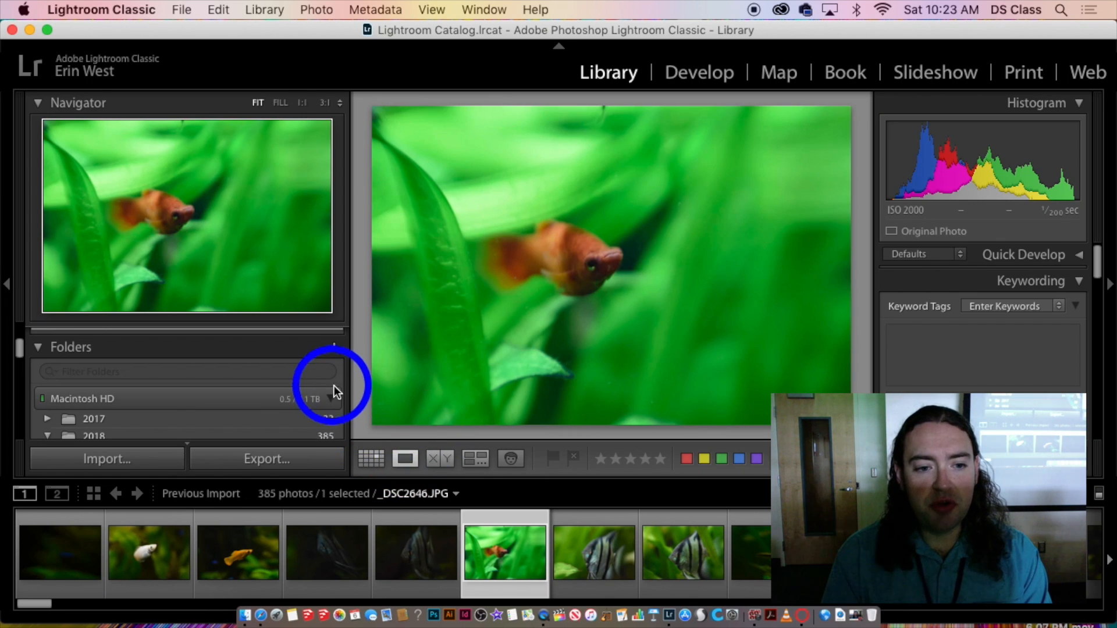
{"action": "left_click", "coordinate": [370, 459]}
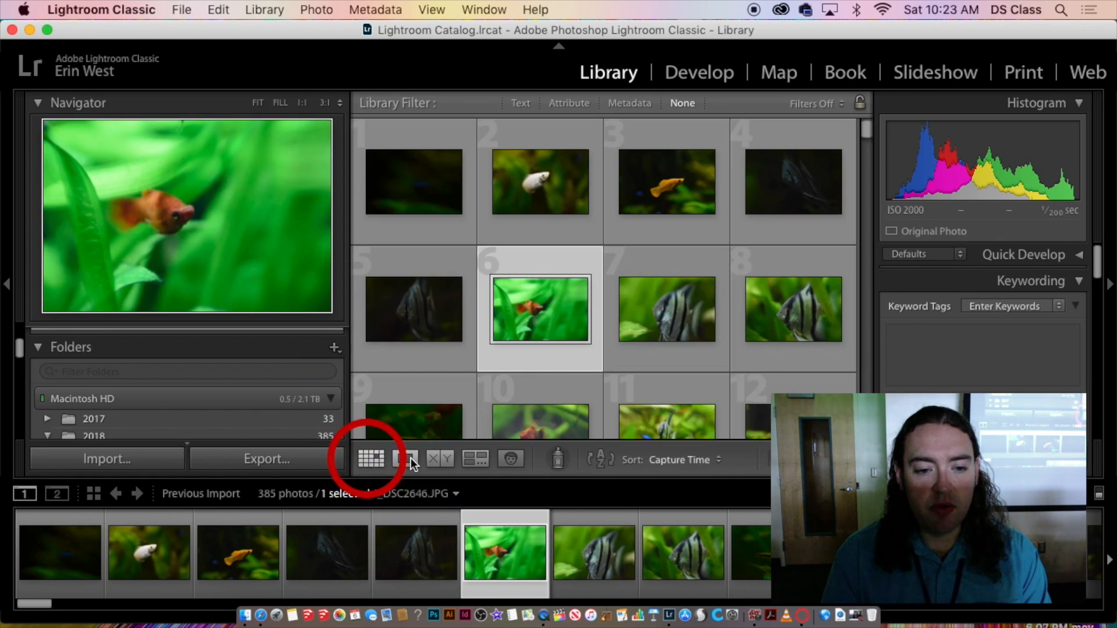
{"action": "left_click", "coordinate": [398, 460]}
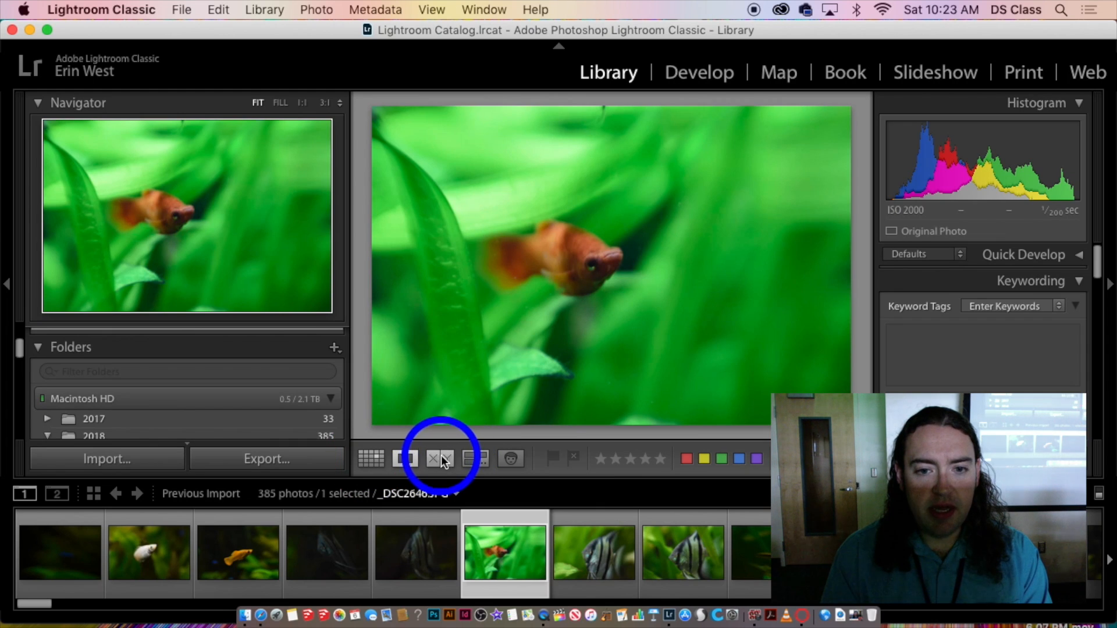
- Compare the orange fish photo with angelfish photo _DSC2648.JPG, view both in Survey view, and make the angelfish the active photo
{"action": "left_click", "coordinate": [440, 459]}
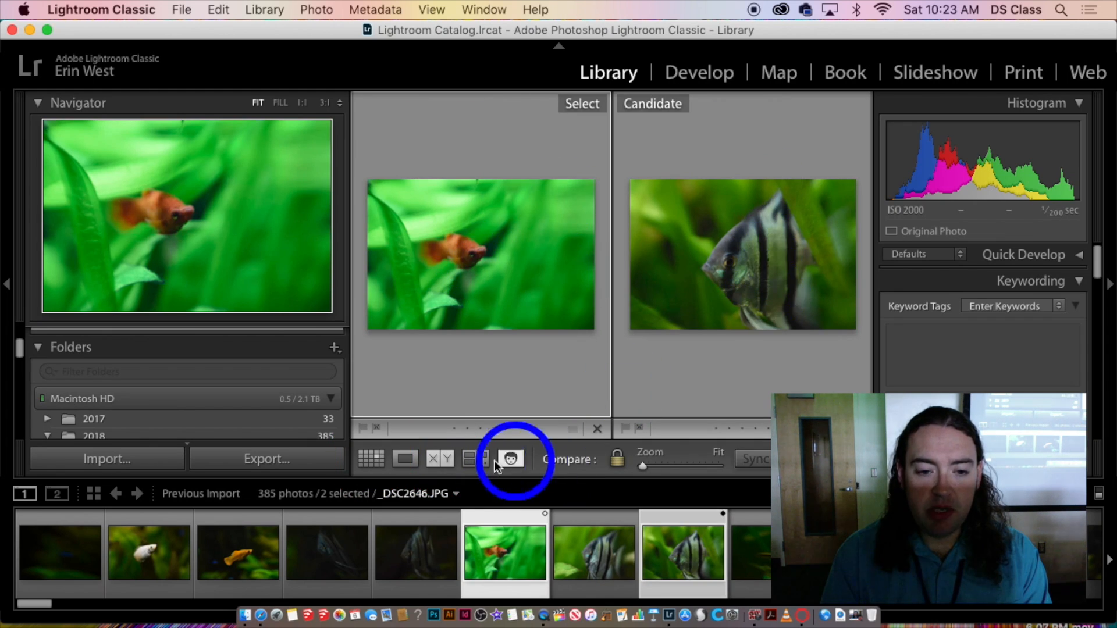
{"action": "left_click", "coordinate": [474, 460]}
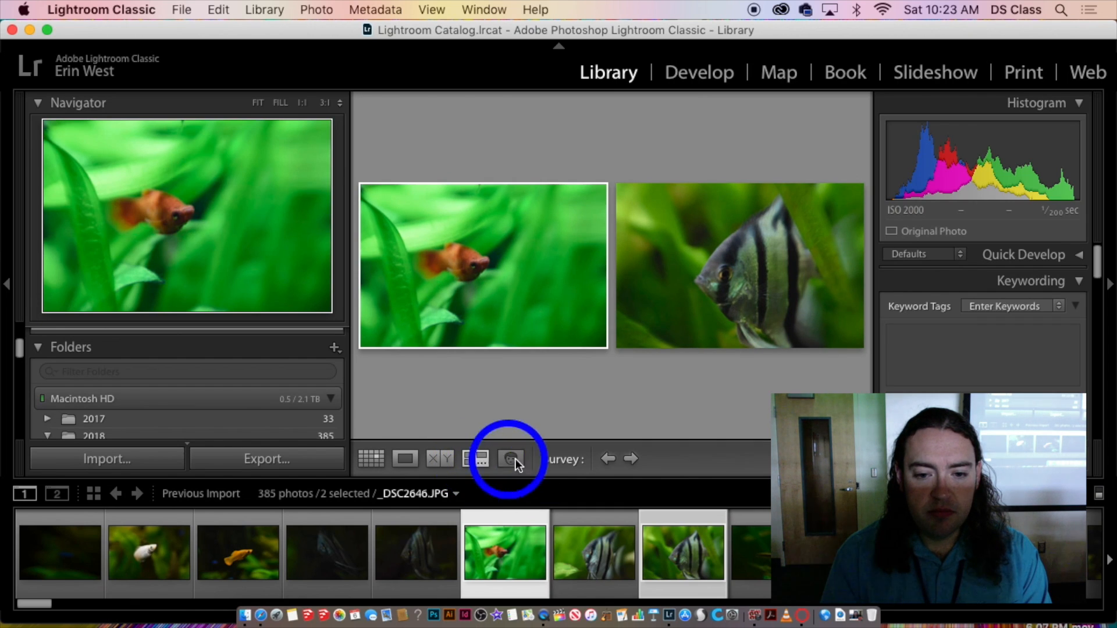
{"action": "left_click", "coordinate": [631, 459]}
{"action": "left_click", "coordinate": [630, 459]}
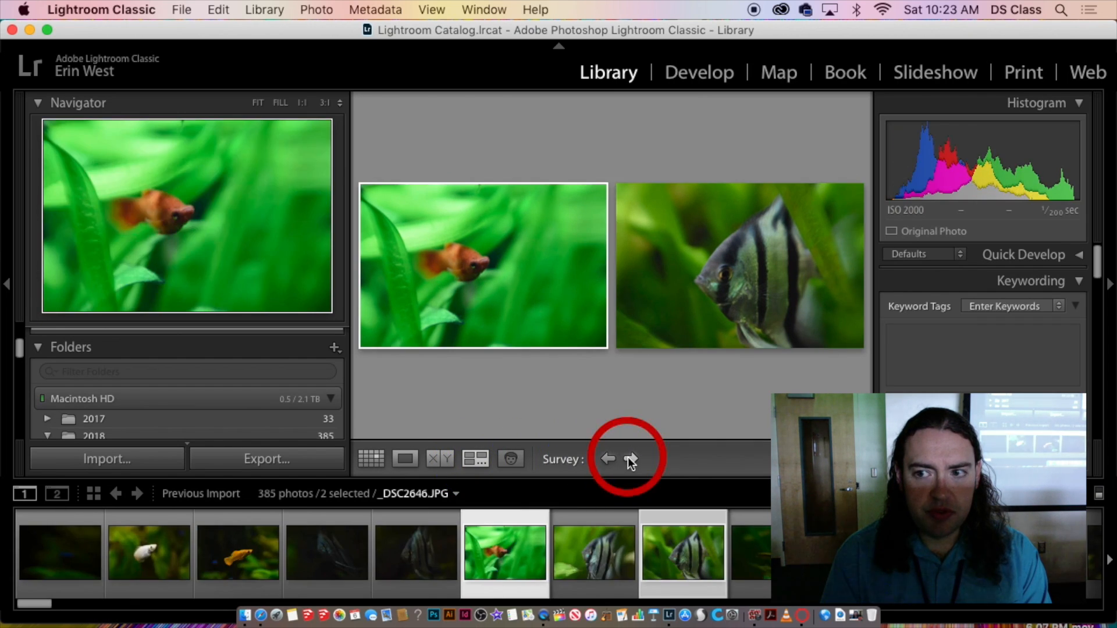
{"action": "left_click", "coordinate": [630, 460]}
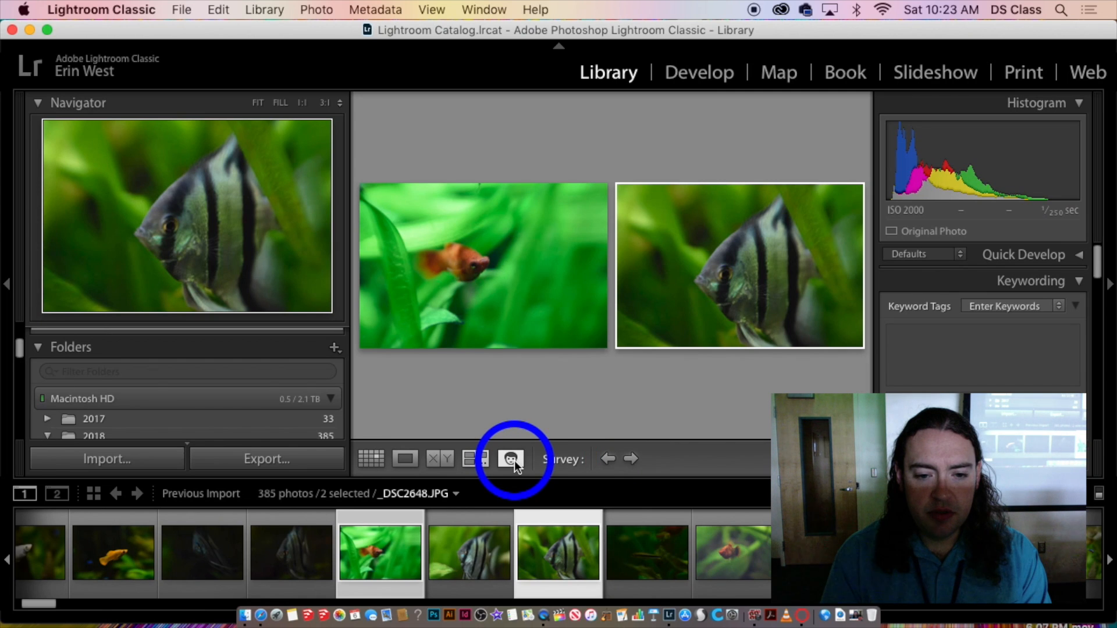
{"action": "left_click", "coordinate": [484, 459]}
- Go through Grid view to Loupe view for the angelfish photo and open it in the Develop module
{"action": "left_click", "coordinate": [370, 463]}
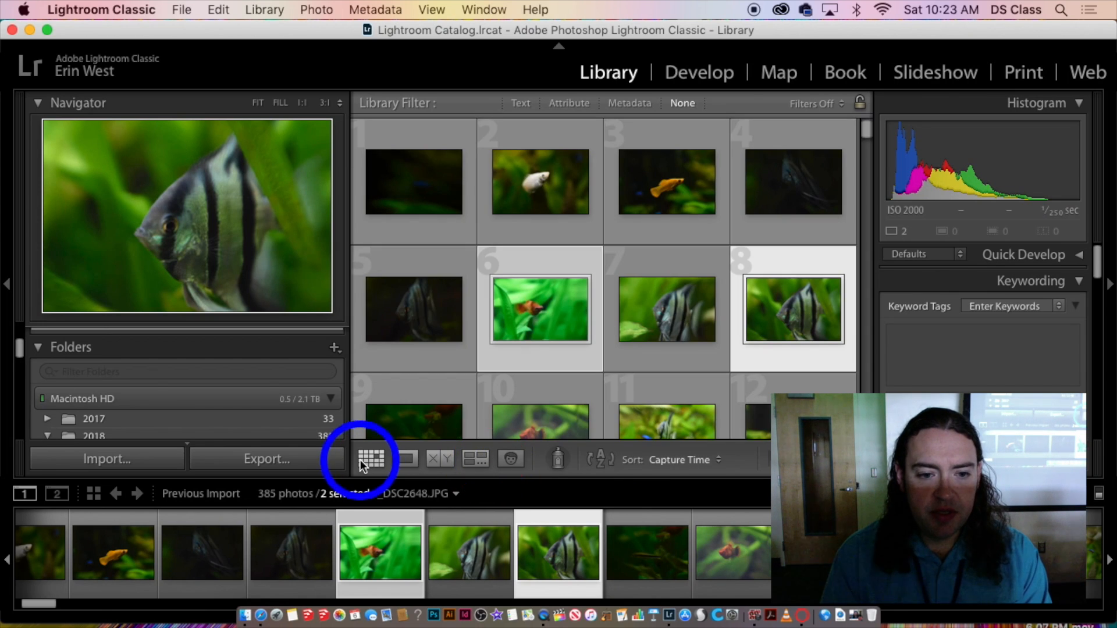
{"action": "left_click", "coordinate": [403, 458]}
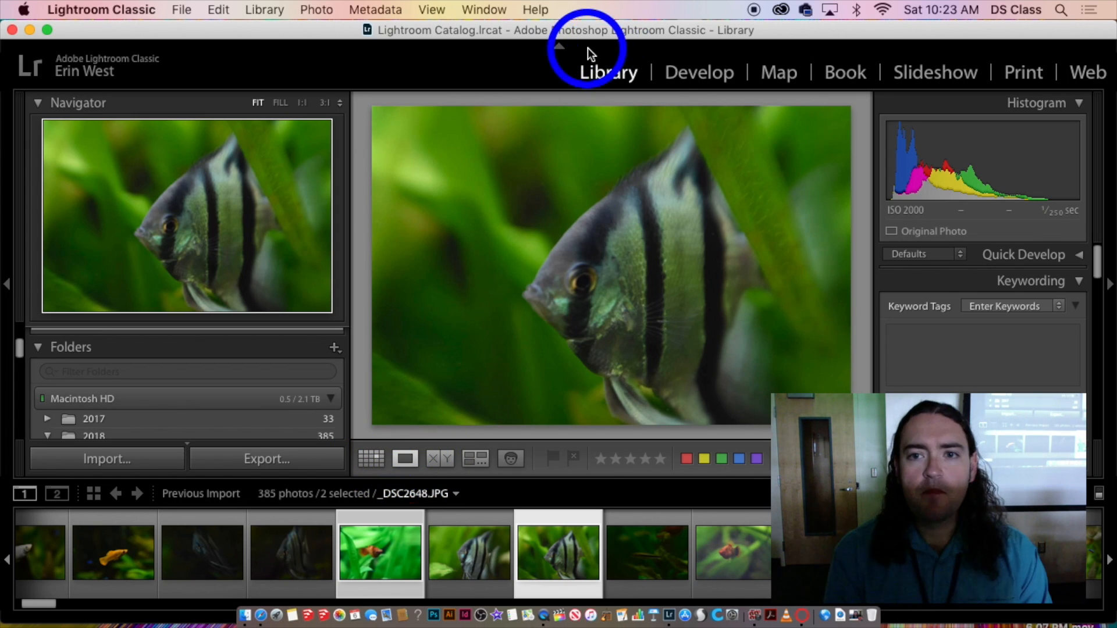
{"action": "left_click", "coordinate": [706, 81]}
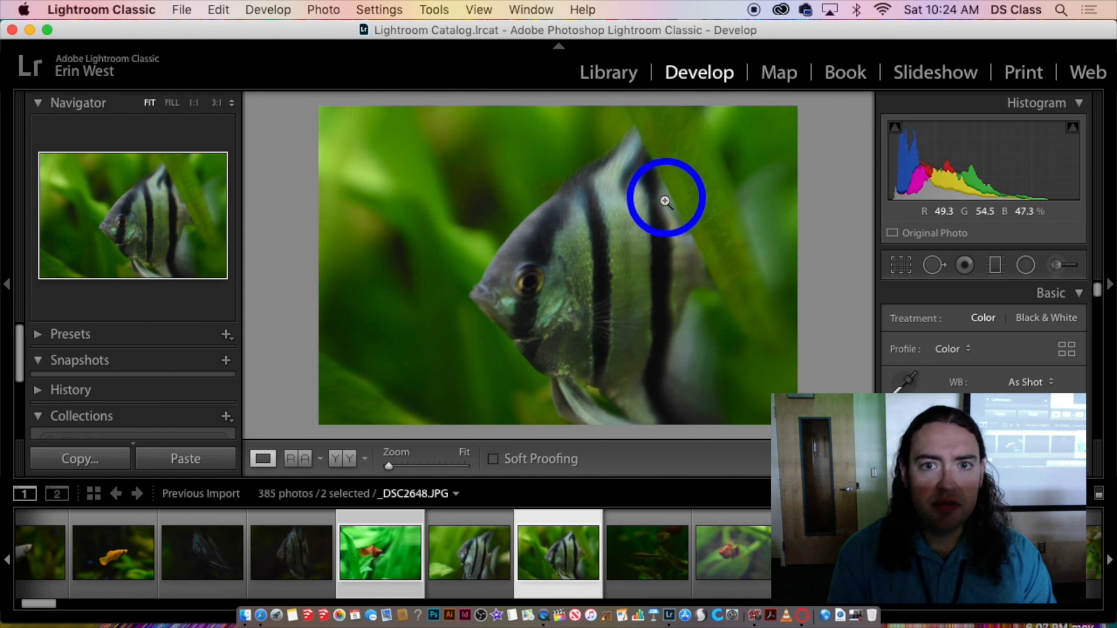
- Zoom the angelfish photo to 1:1 and back to Fit, and reduce its zoom to 1:16
{"action": "left_click", "coordinate": [510, 287]}
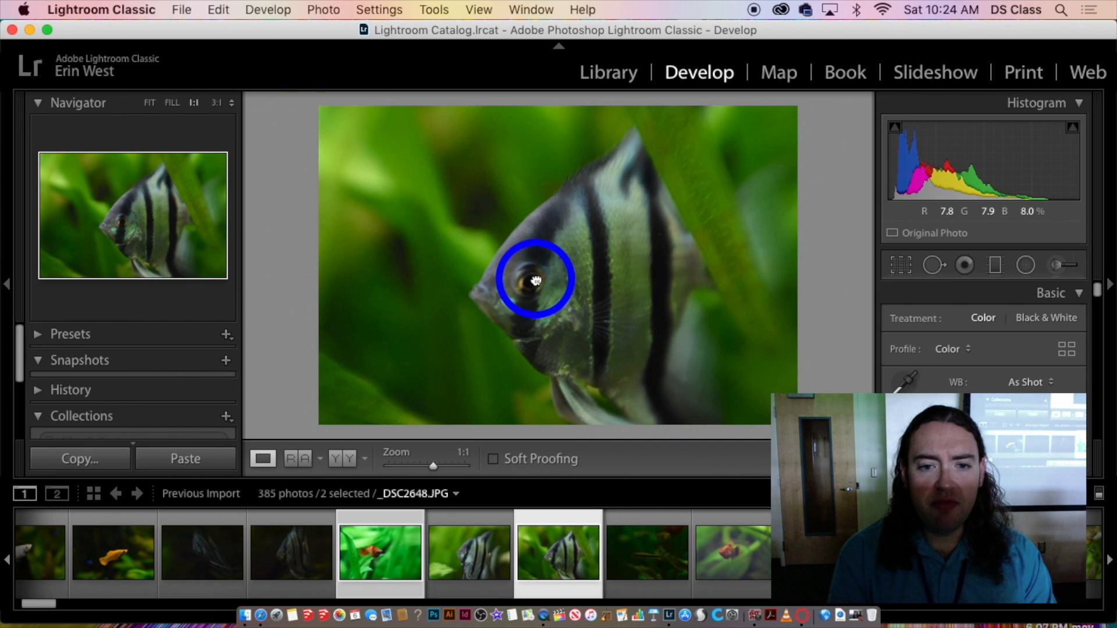
{"action": "left_click", "coordinate": [534, 281]}
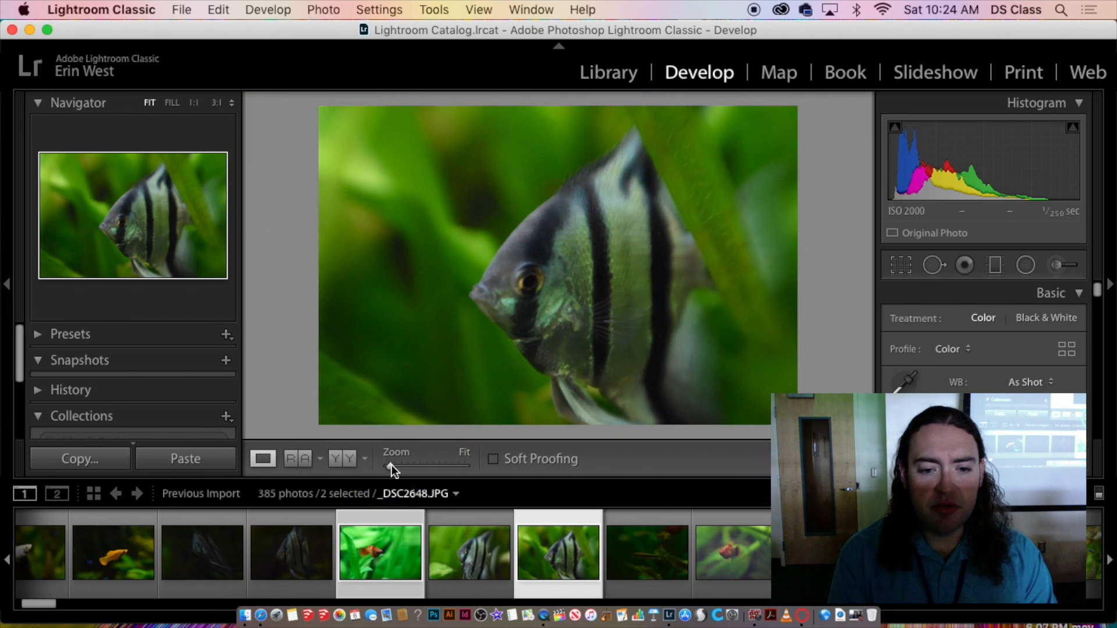
{"action": "mouse_move", "coordinate": [392, 465]}
{"action": "left_mouse_down"}
{"action": "mouse_move", "coordinate": [450, 468]}
{"action": "mouse_move", "coordinate": [403, 458]}
{"action": "left_mouse_up"}
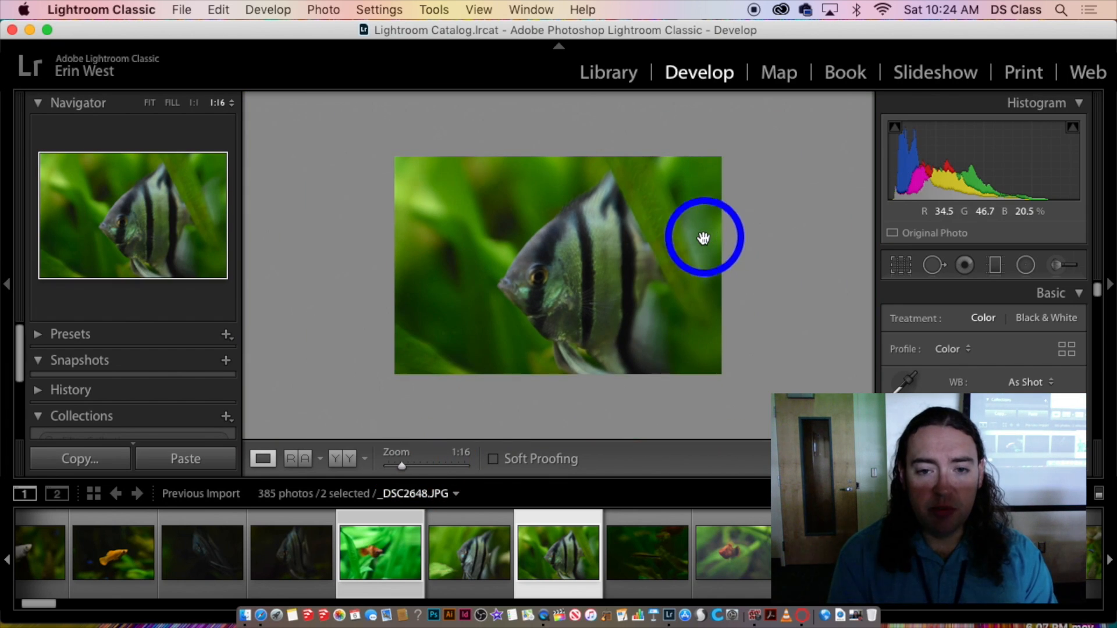
- Show the neighbouring angelfish photo _DSC2647.JPG, and go back to _DSC2648.JPG as the only selected photo
{"action": "left_click", "coordinate": [471, 556]}
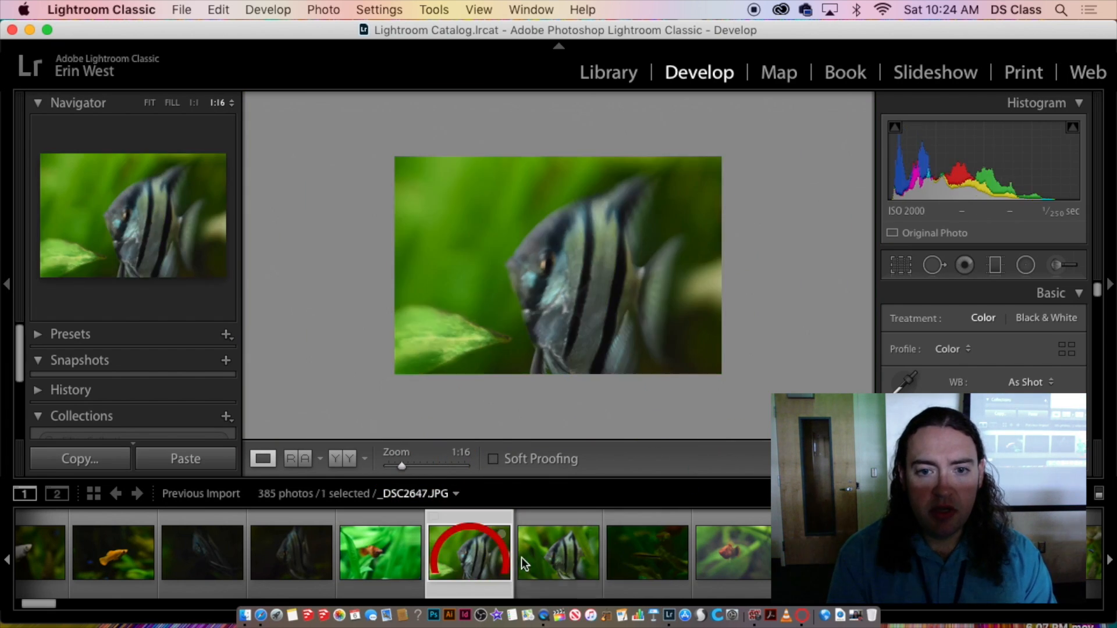
{"action": "left_click", "coordinate": [557, 559]}
{"action": "left_click", "coordinate": [544, 294]}
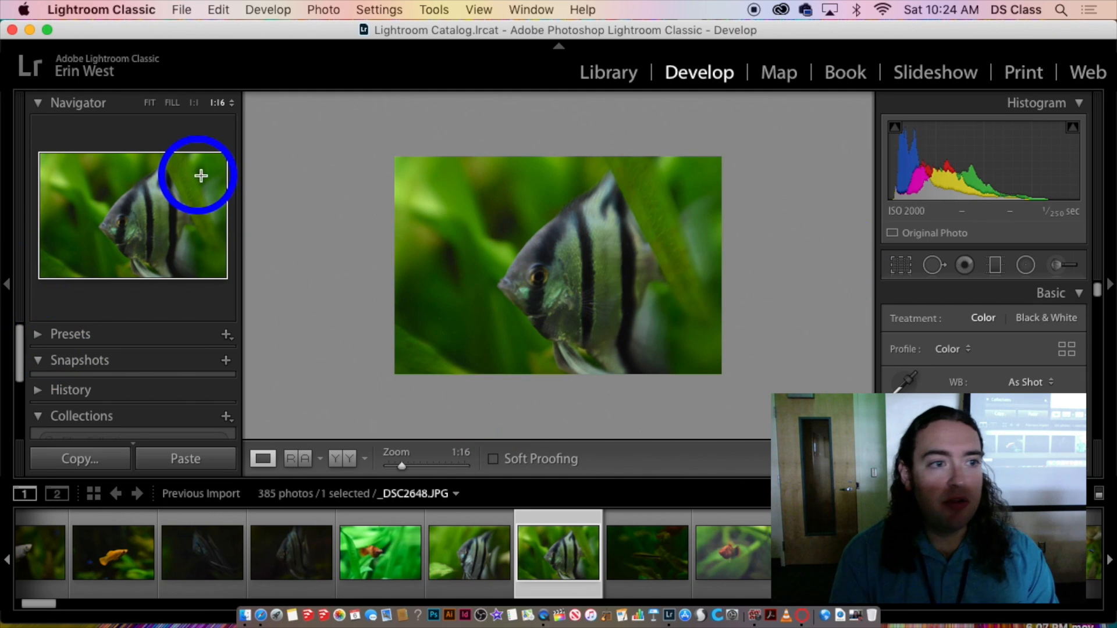
- Try the Navigator zoom ratios 1:2, 8:1, 1:16 and 1:8 on the angelfish photo, and return to 1:16
{"action": "left_click", "coordinate": [229, 103]}
{"action": "left_click", "coordinate": [128, 103]}
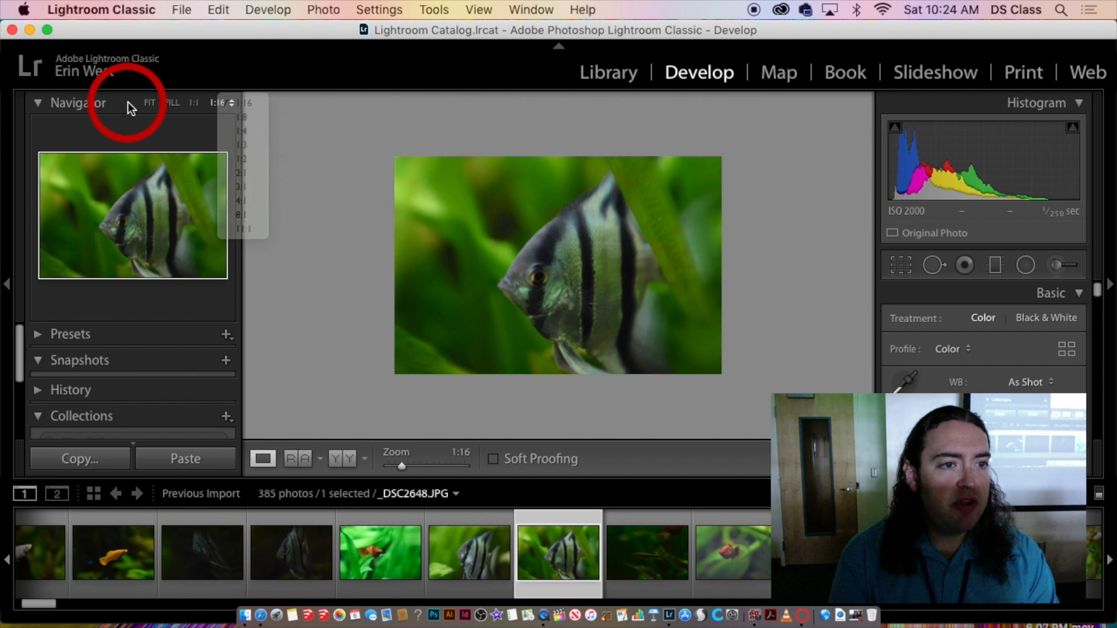
{"action": "left_click", "coordinate": [230, 103]}
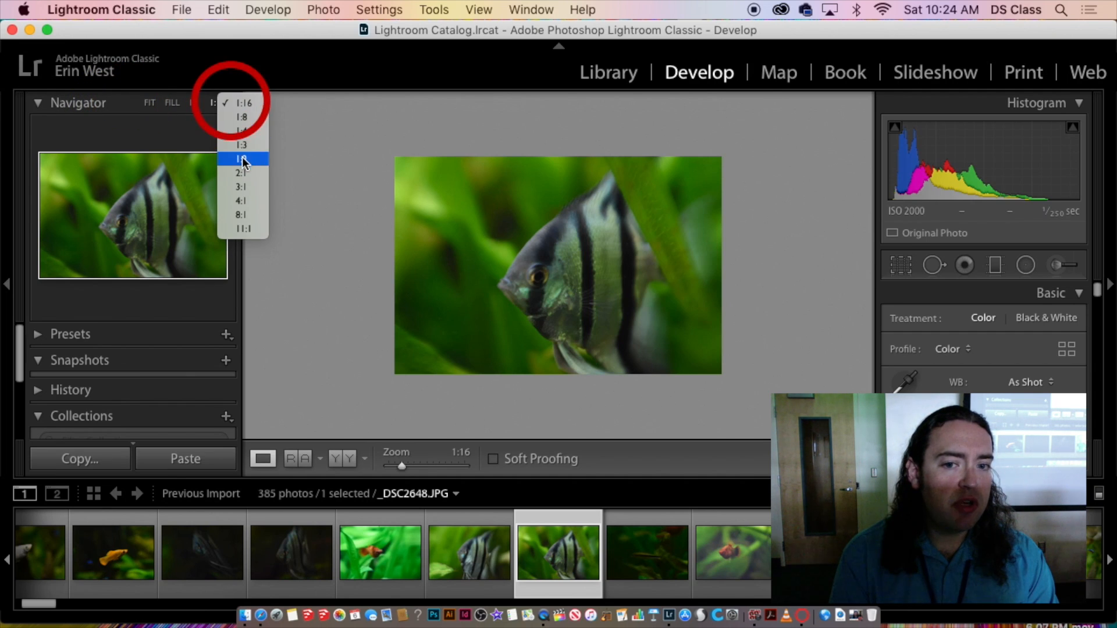
{"action": "left_click", "coordinate": [243, 158]}
{"action": "left_click", "coordinate": [224, 105]}
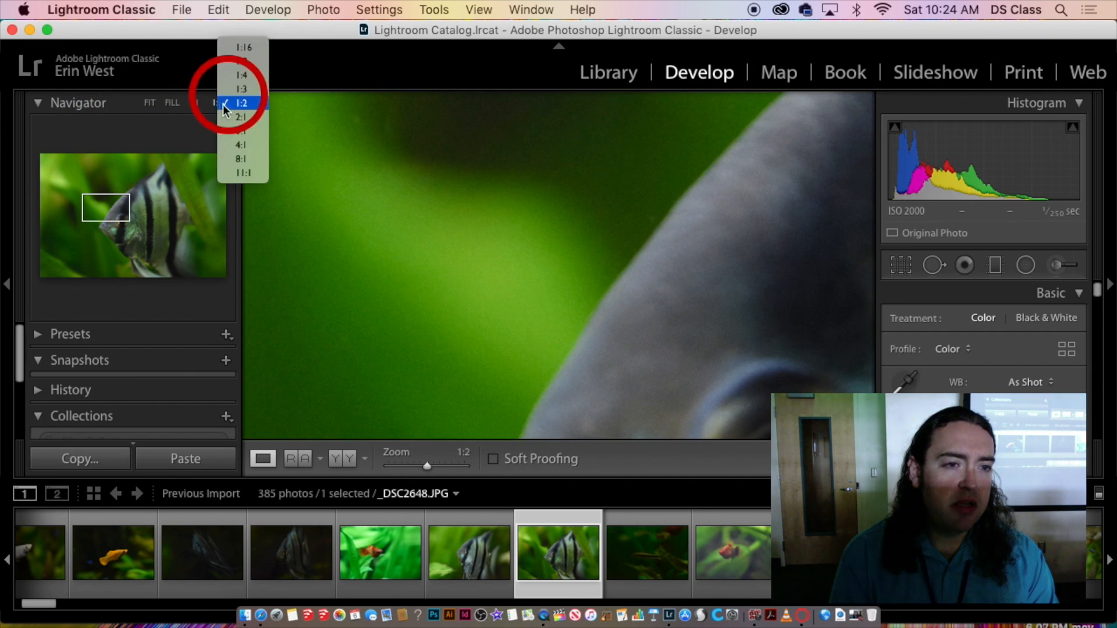
{"action": "left_click", "coordinate": [234, 156]}
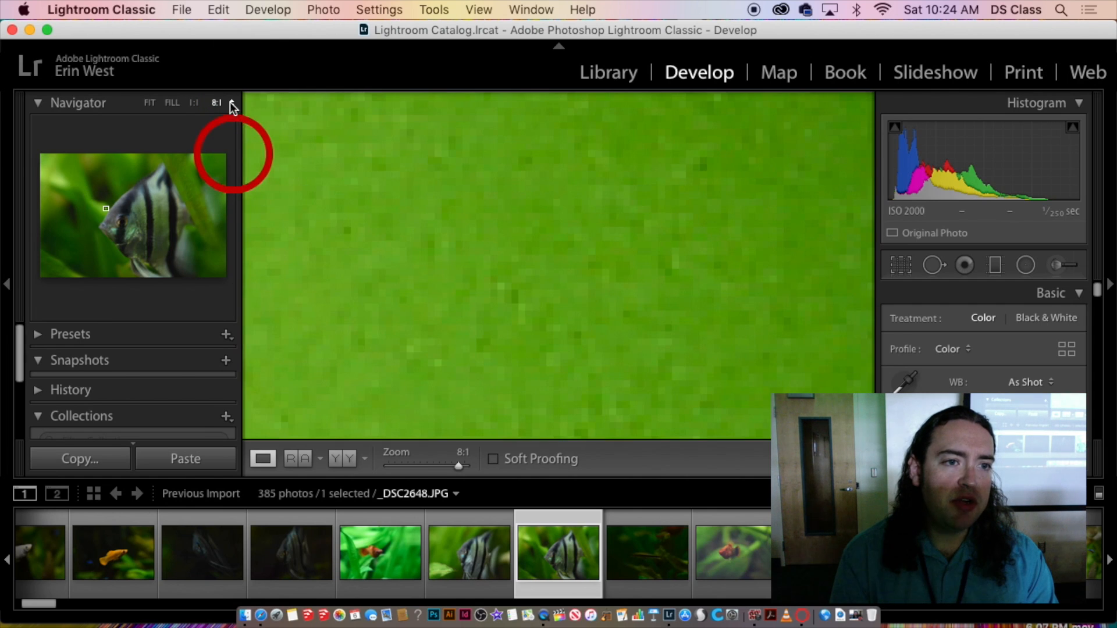
{"action": "left_click", "coordinate": [229, 102]}
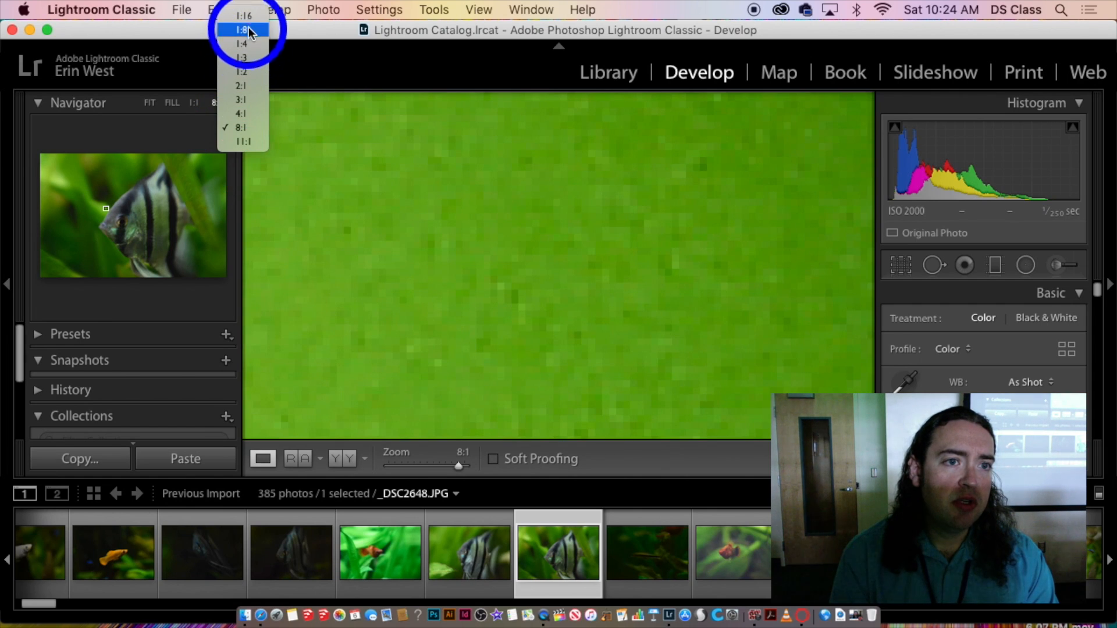
{"action": "left_click", "coordinate": [245, 16]}
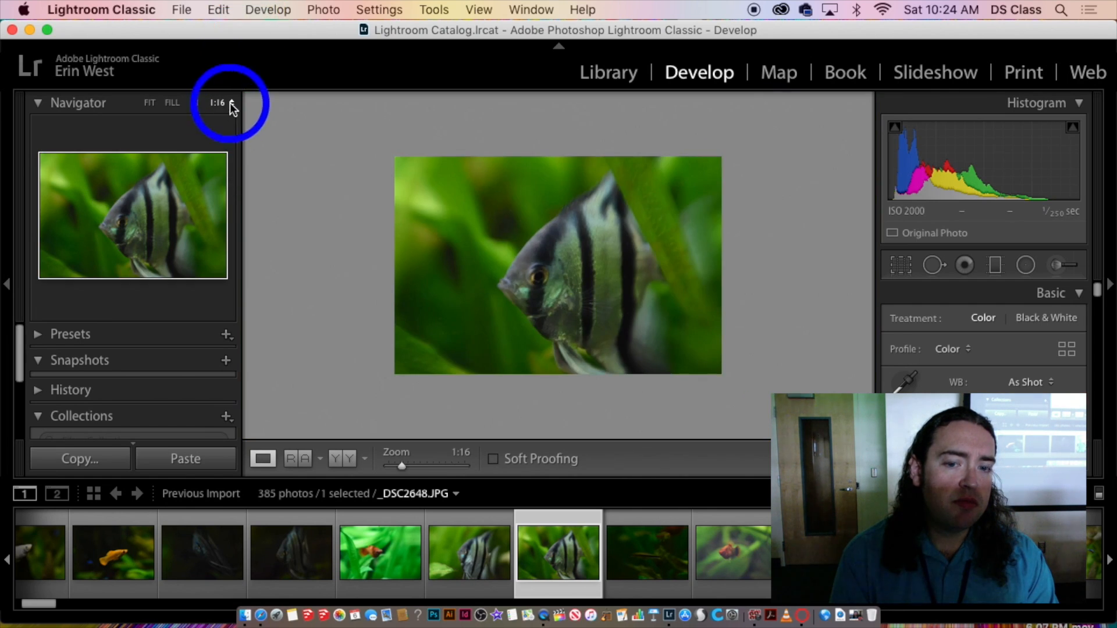
{"action": "left_click", "coordinate": [229, 102]}
{"action": "left_click", "coordinate": [239, 119]}
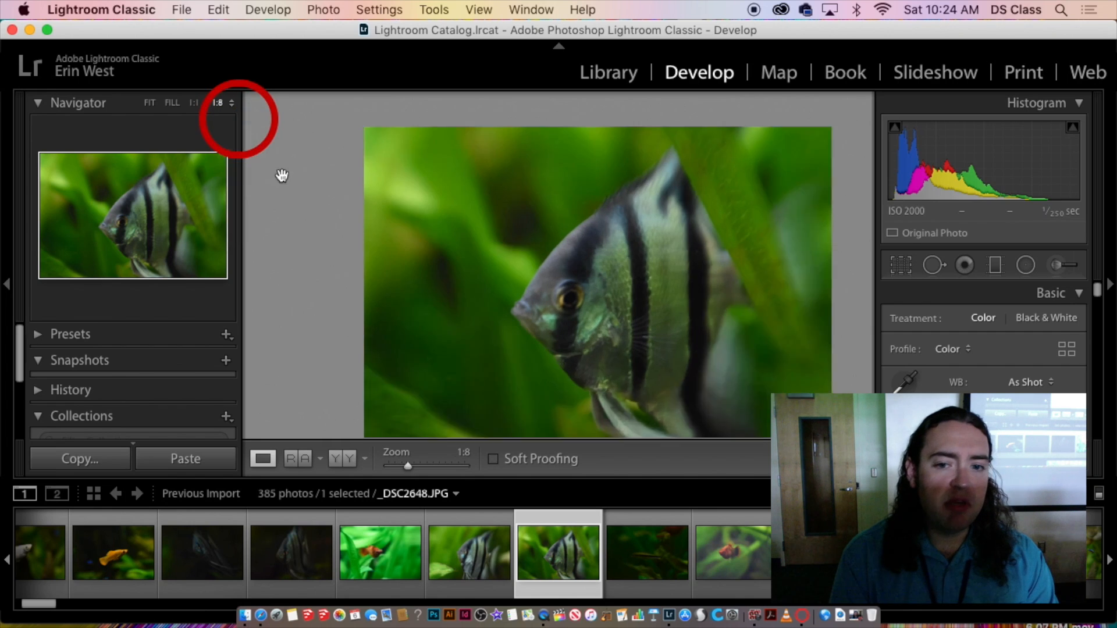
{"action": "left_click", "coordinate": [232, 104]}
{"action": "left_click", "coordinate": [243, 89]}
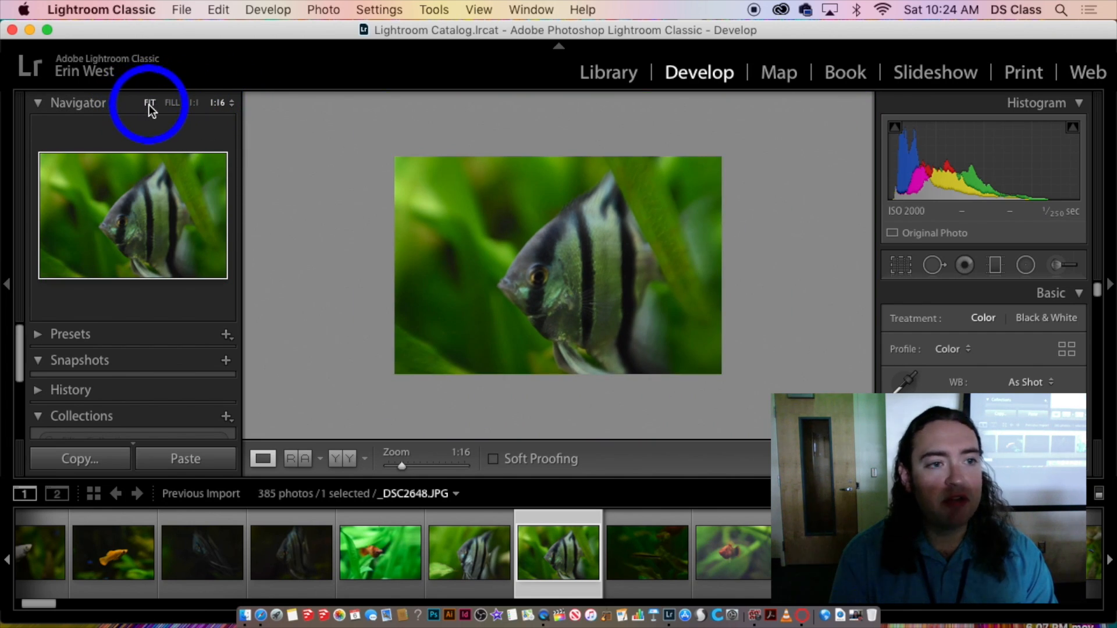
- View the angelfish photo at Fit, Fill and 1:1, and return it to Fit zoom
{"action": "left_click", "coordinate": [149, 105]}
{"action": "left_click", "coordinate": [179, 103]}
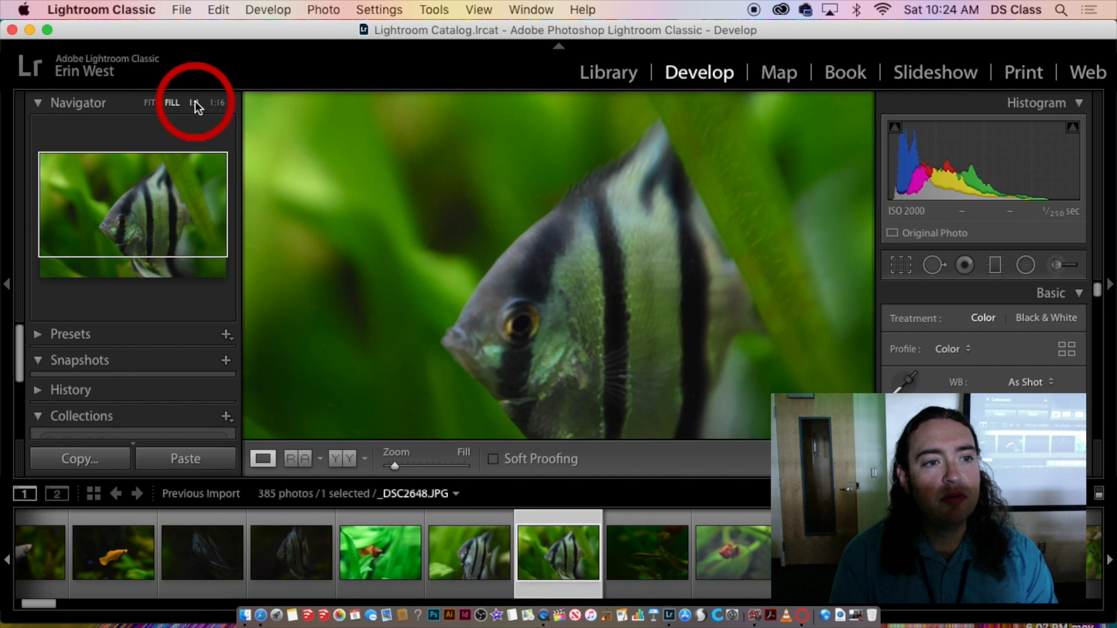
{"action": "left_click", "coordinate": [194, 101]}
{"action": "left_click", "coordinate": [150, 103]}
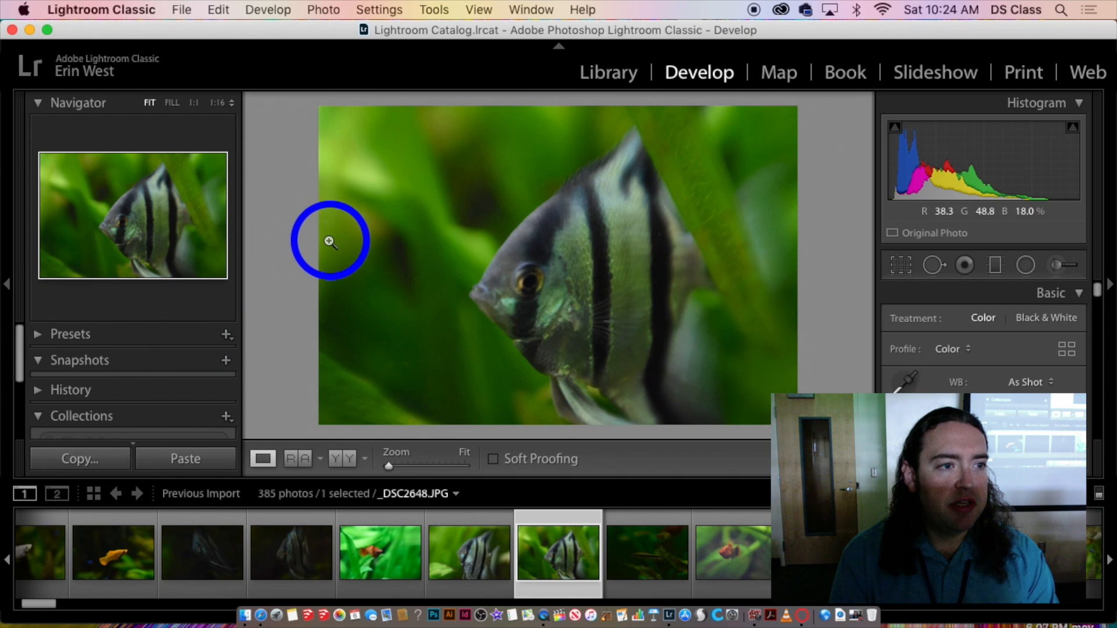
{"action": "mouse_move", "coordinate": [163, 239]}
{"action": "left_mouse_down"}
{"action": "mouse_move", "coordinate": [145, 219]}
{"action": "mouse_move", "coordinate": [185, 172]}
{"action": "mouse_move", "coordinate": [108, 227]}
{"action": "mouse_move", "coordinate": [139, 212]}
{"action": "mouse_move", "coordinate": [182, 226]}
{"action": "mouse_move", "coordinate": [145, 192]}
{"action": "mouse_move", "coordinate": [165, 218]}
{"action": "mouse_move", "coordinate": [124, 220]}
{"action": "left_mouse_up"}
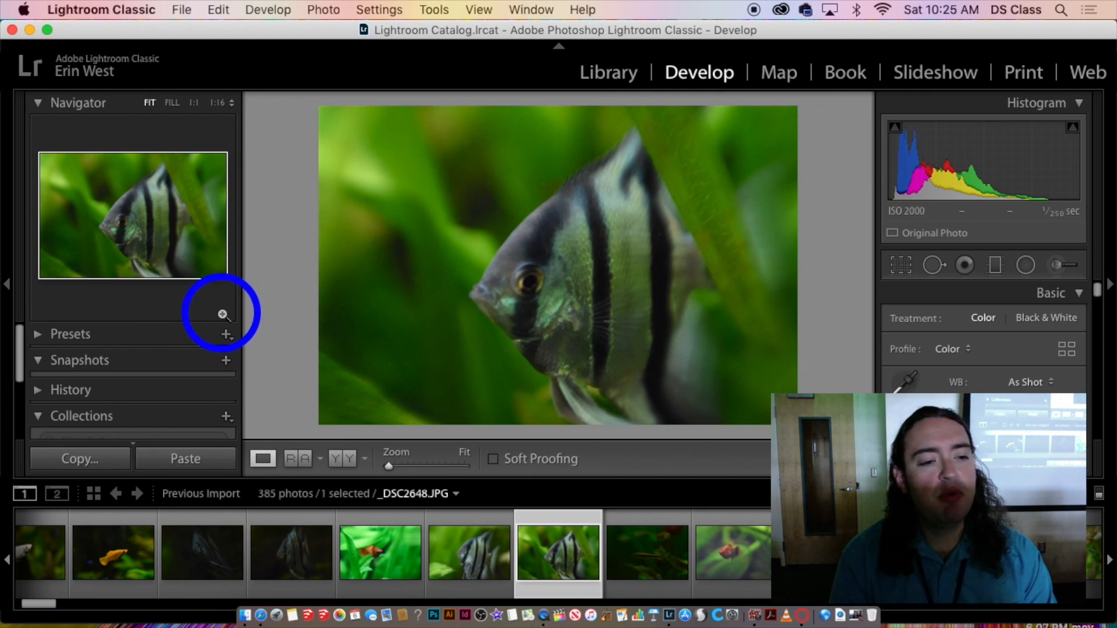
- Expand the Develop presets list and briefly open and close its Color preset group
{"action": "left_click", "coordinate": [43, 336]}
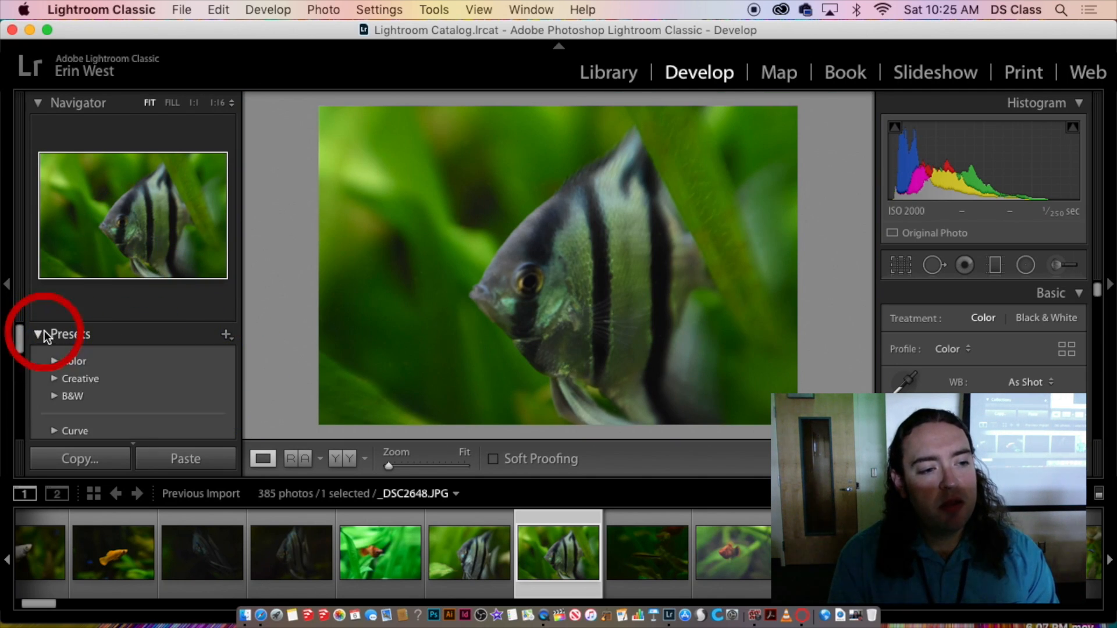
{"action": "scroll", "coordinate": [99, 379], "scroll_direction": "down", "scroll_amount": 2}
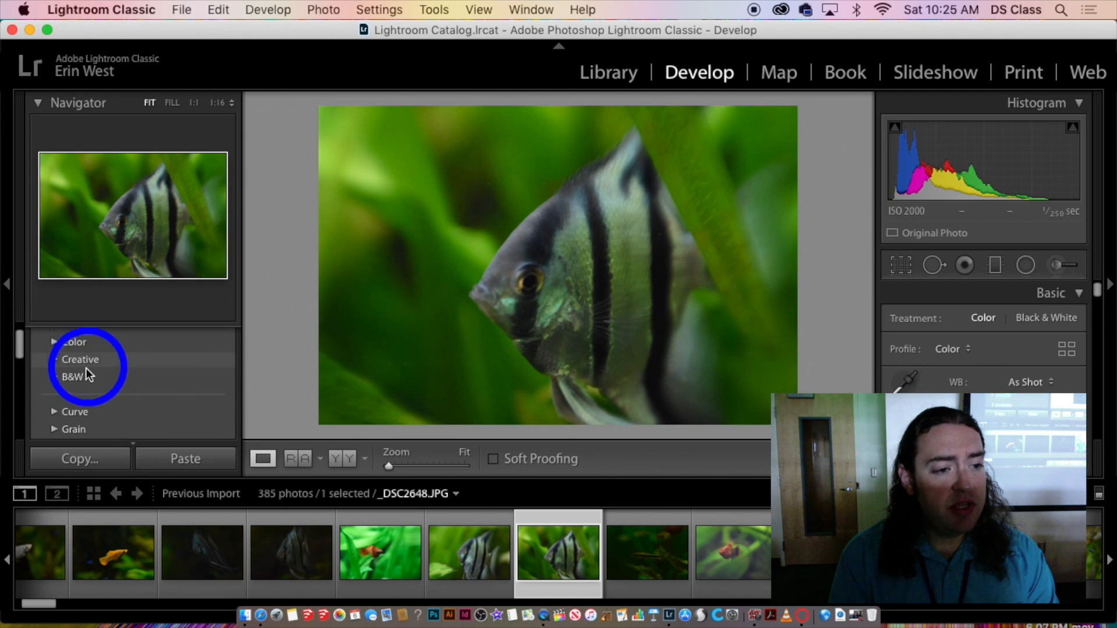
{"action": "left_click", "coordinate": [54, 347]}
{"action": "left_click", "coordinate": [55, 346]}
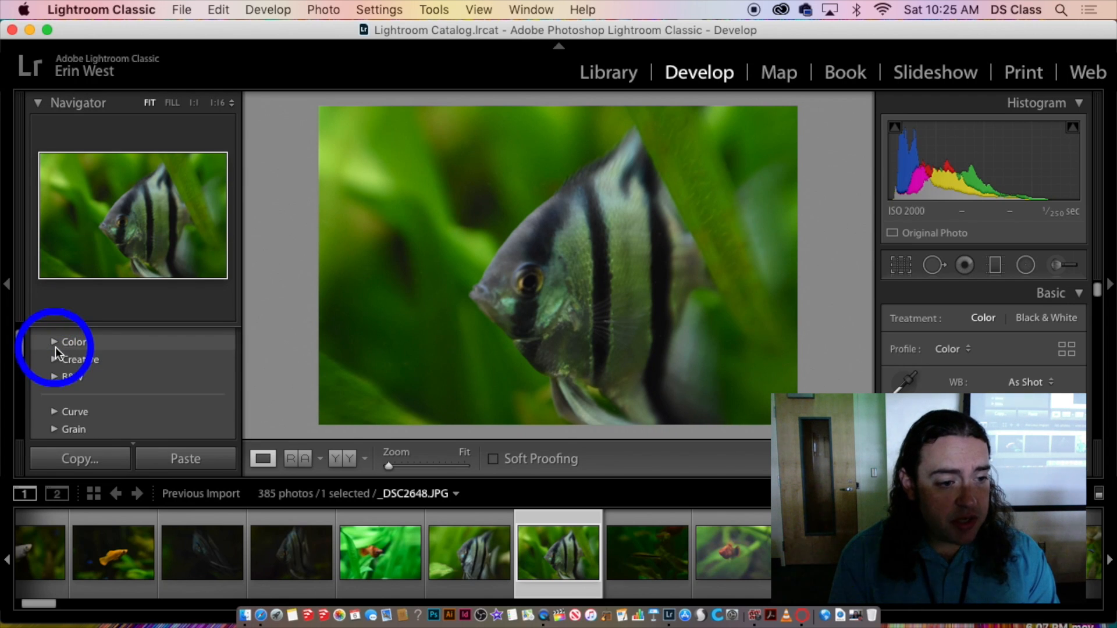
- Expand the Color preset group and preview presets such as High Contrast & Detail and Vivid on the angelfish photo
{"action": "left_click", "coordinate": [53, 345]}
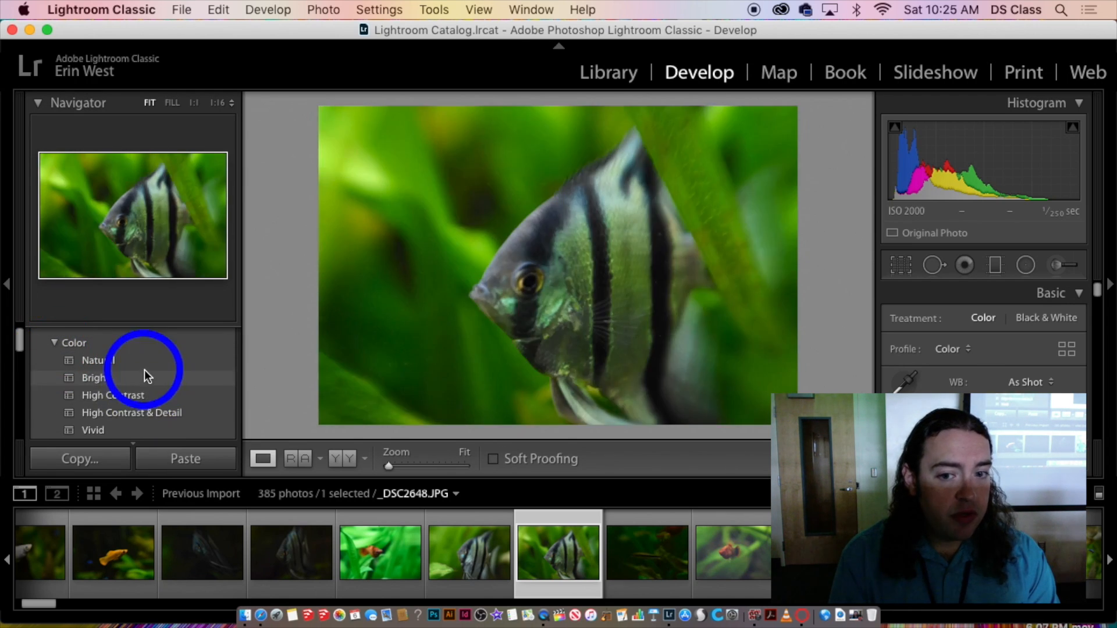
{"action": "scroll", "coordinate": [124, 361], "scroll_direction": "down", "scroll_amount": 1}
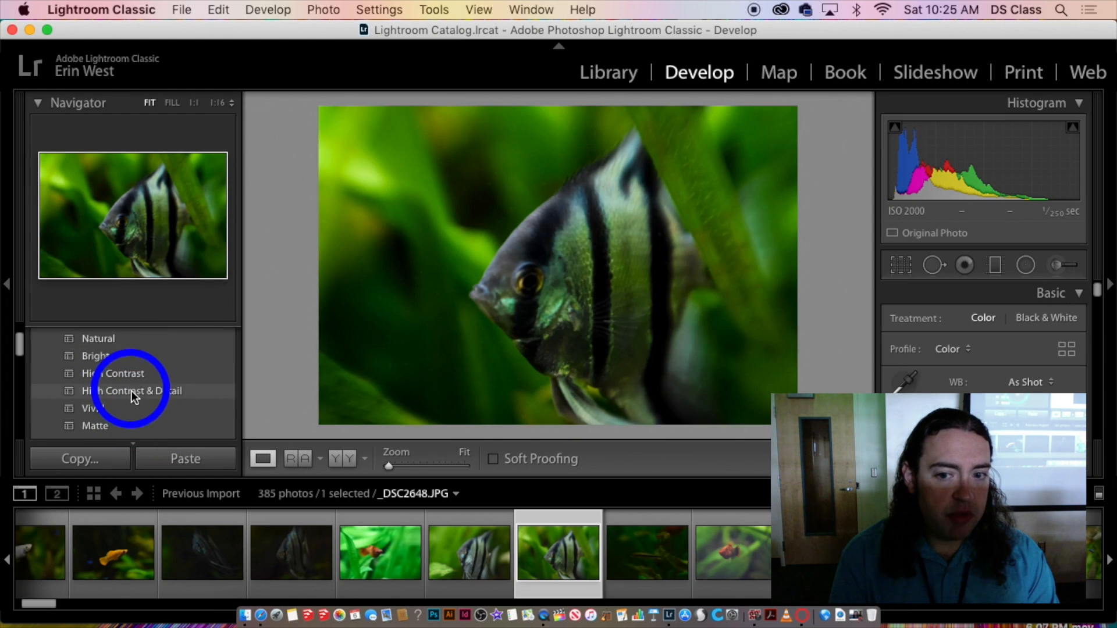
{"action": "scroll", "coordinate": [131, 391], "scroll_direction": "down", "scroll_amount": 3}
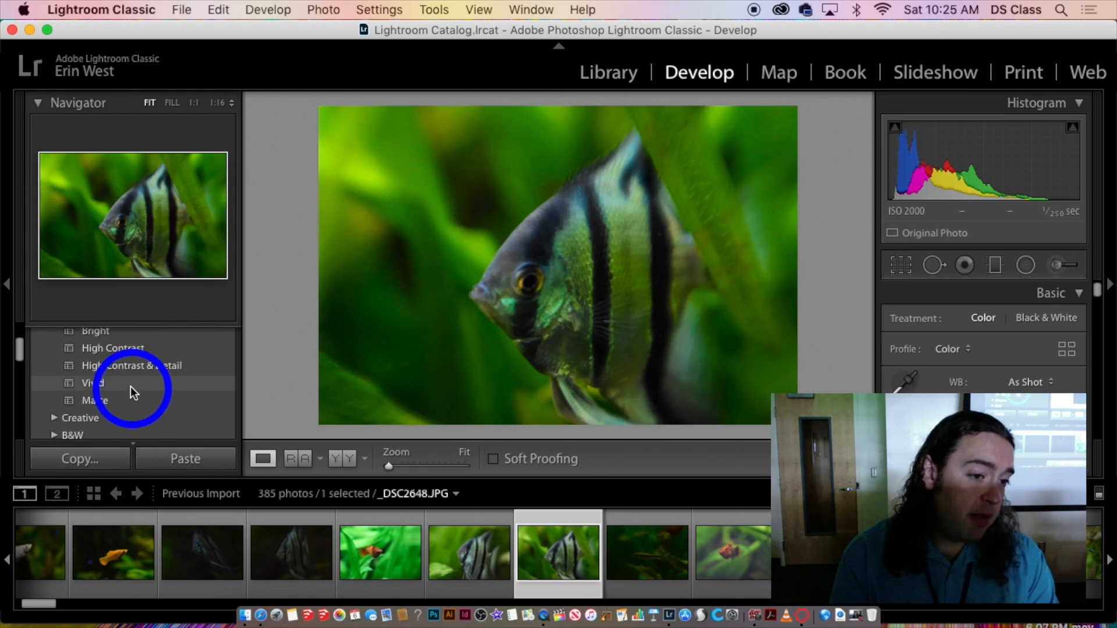
{"action": "scroll", "coordinate": [124, 396], "scroll_direction": "down", "scroll_amount": 1}
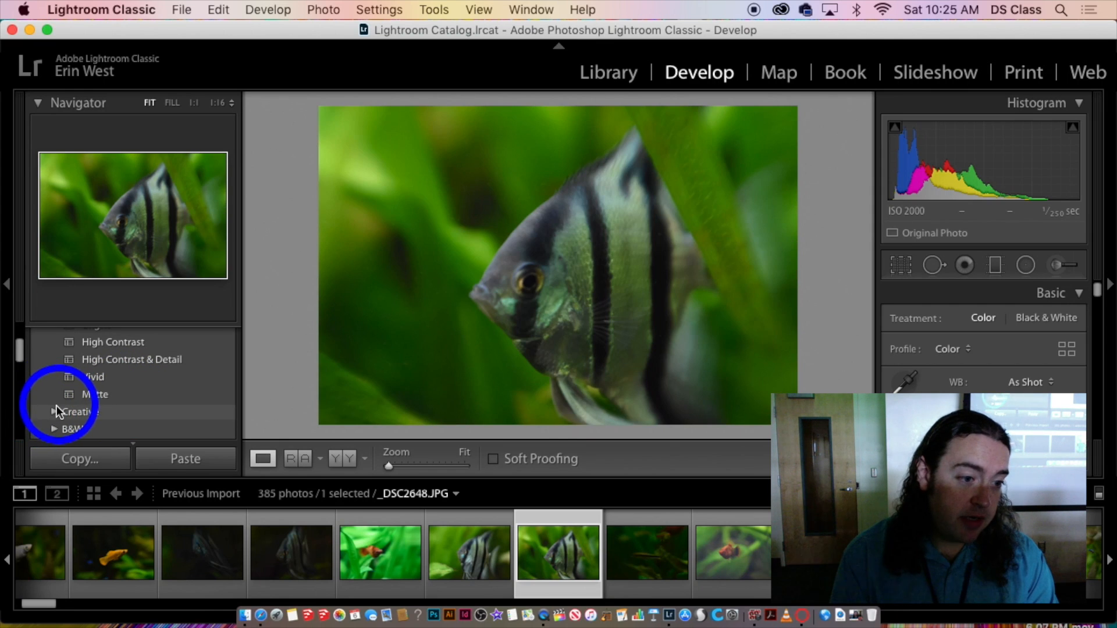
- Preview Creative presets such as Cool Light and Turquoise & Red on the angelfish photo, and collapse the Color and Creative groups
{"action": "left_click", "coordinate": [54, 411]}
{"action": "scroll", "coordinate": [114, 396], "scroll_direction": "down", "scroll_amount": 2}
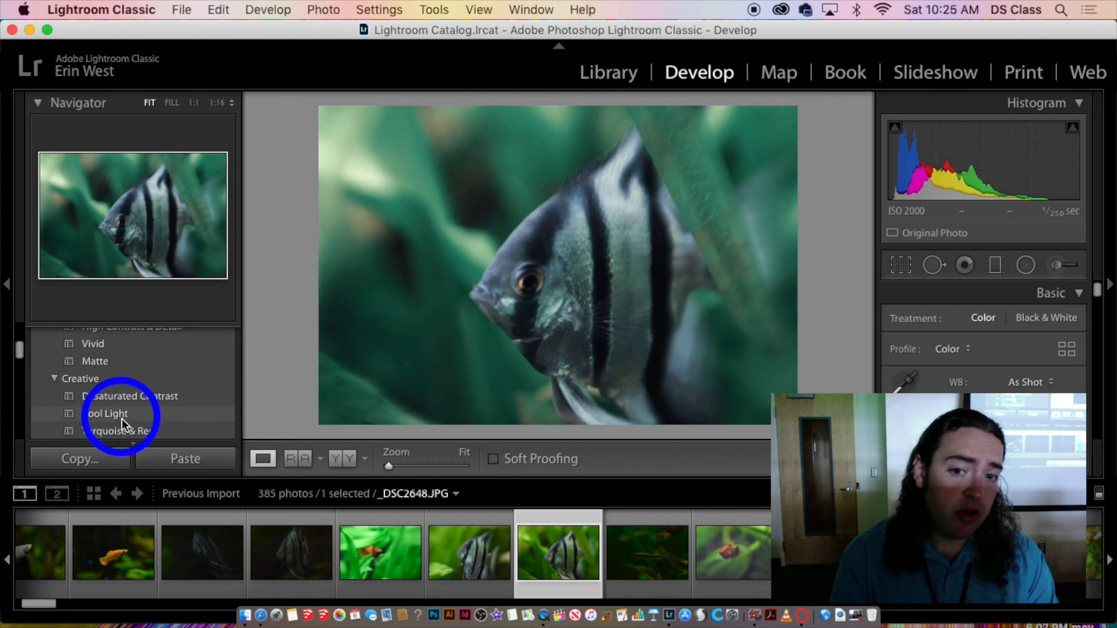
{"action": "scroll", "coordinate": [123, 419], "scroll_direction": "down", "scroll_amount": 3}
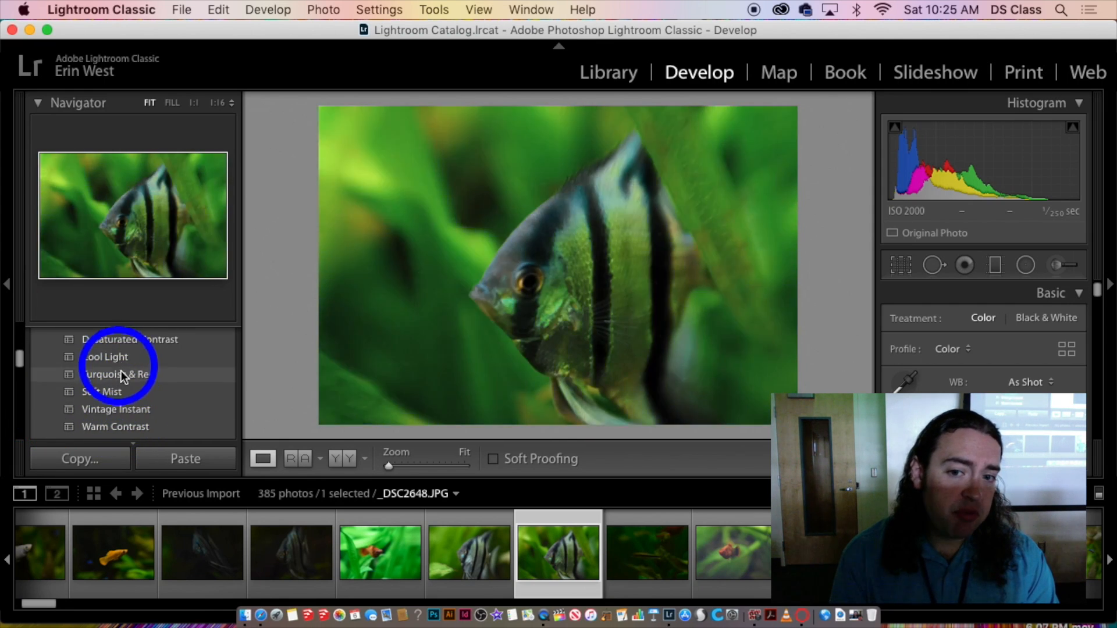
{"action": "scroll", "coordinate": [128, 394], "scroll_direction": "down", "scroll_amount": 2}
{"action": "scroll", "coordinate": [149, 413], "scroll_direction": "down", "scroll_amount": 5}
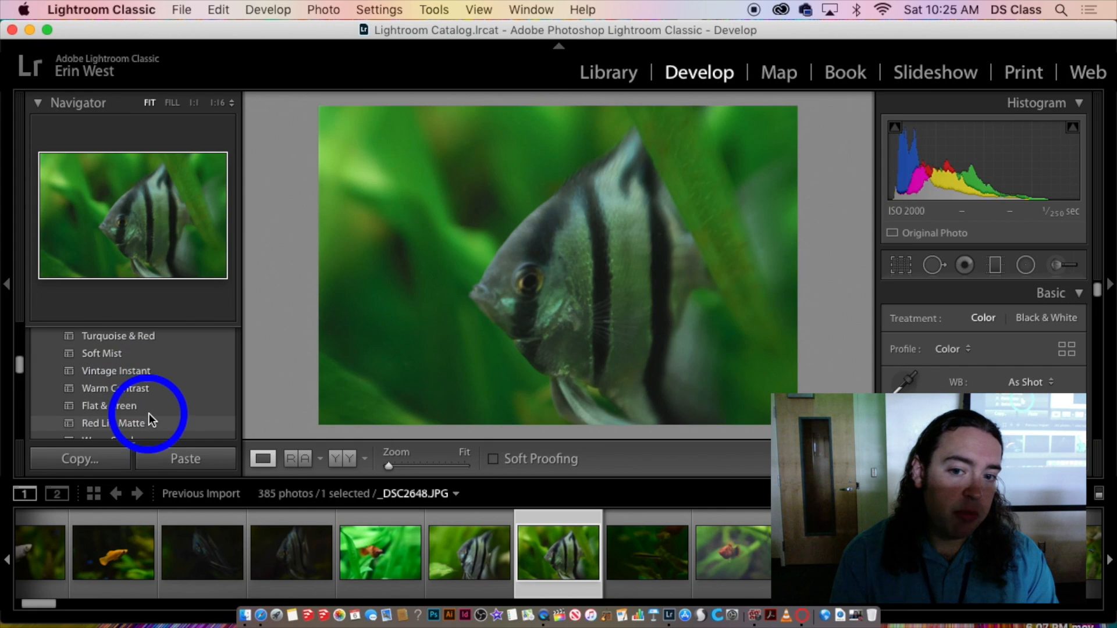
{"action": "scroll", "coordinate": [149, 417], "scroll_direction": "up", "scroll_amount": 15}
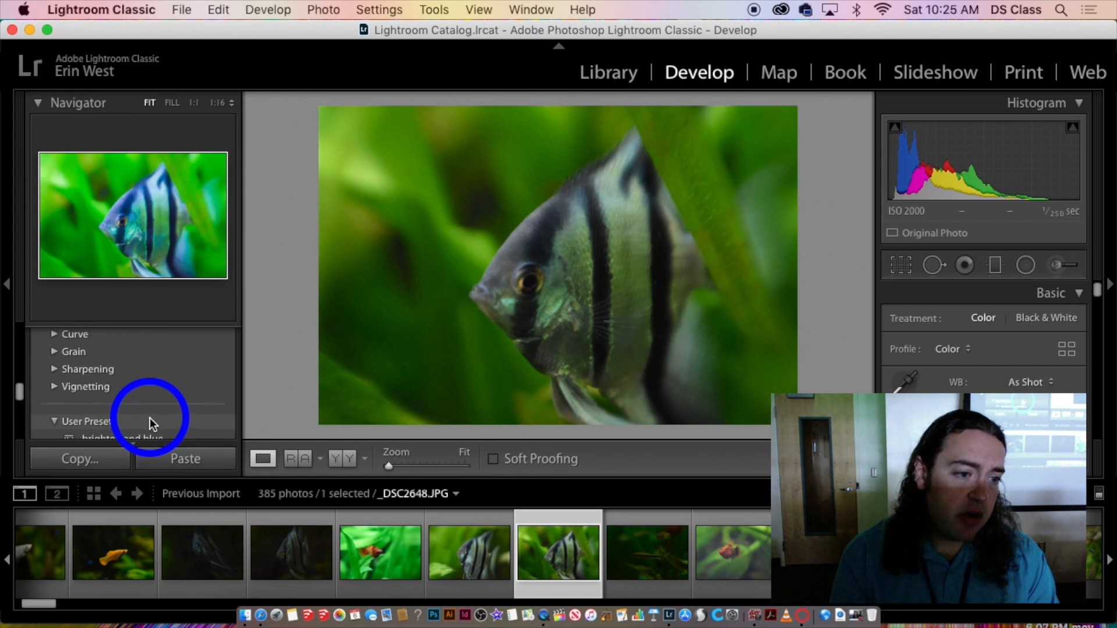
{"action": "left_click", "coordinate": [55, 362]}
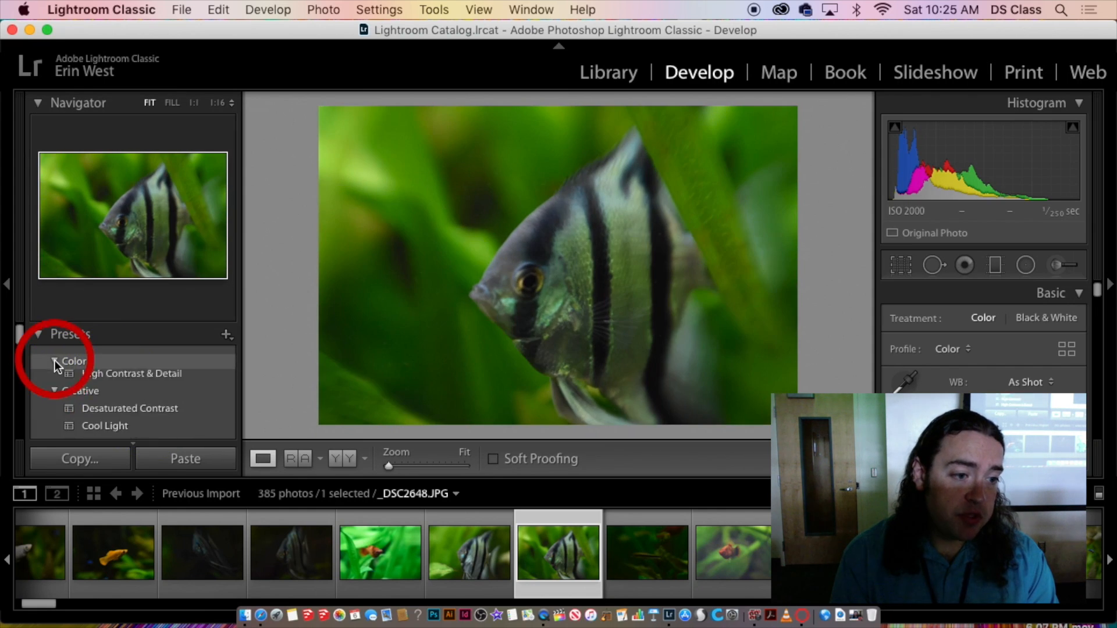
{"action": "left_click", "coordinate": [53, 377]}
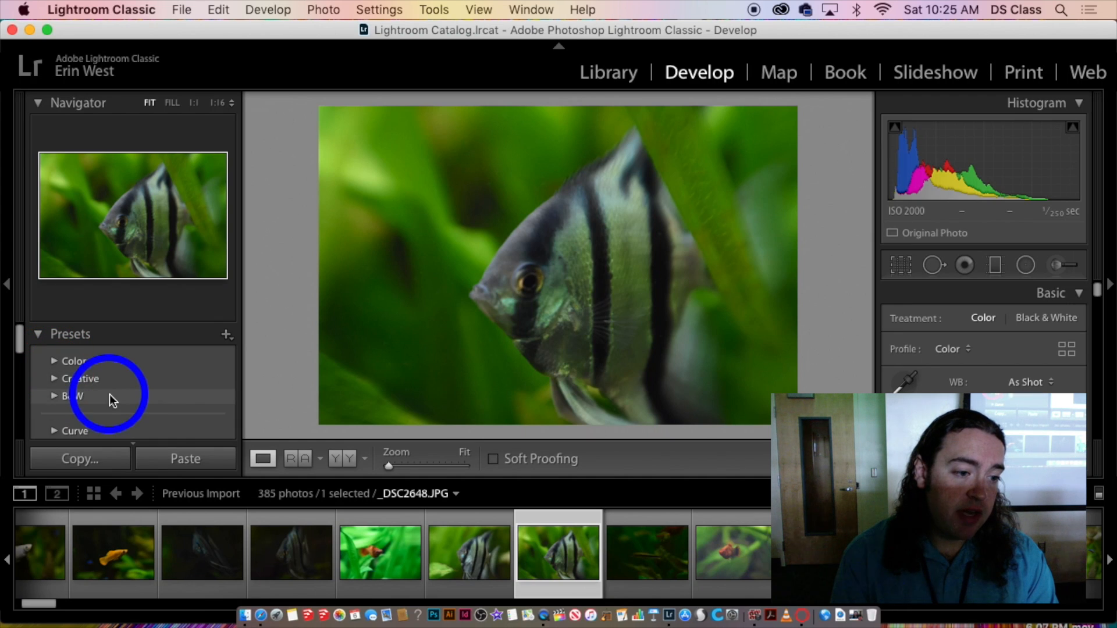
- Expand the Curve preset group, preview its presets on the angelfish photo, and collapse the group again
{"action": "left_click", "coordinate": [58, 432]}
{"action": "scroll", "coordinate": [132, 423], "scroll_direction": "down", "scroll_amount": 2}
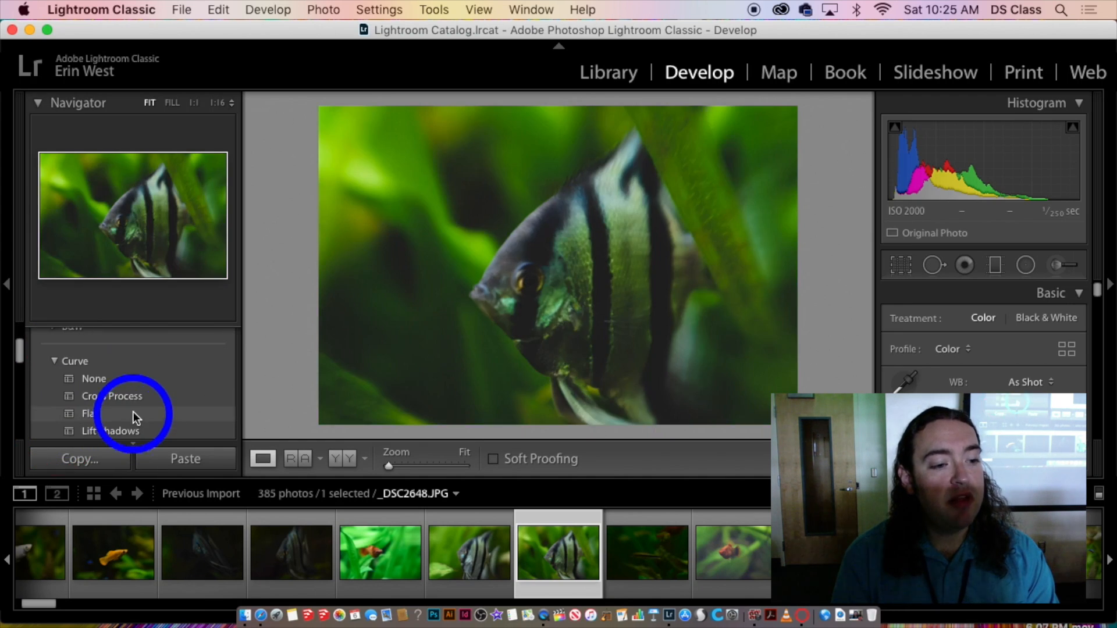
{"action": "left_click", "coordinate": [57, 360]}
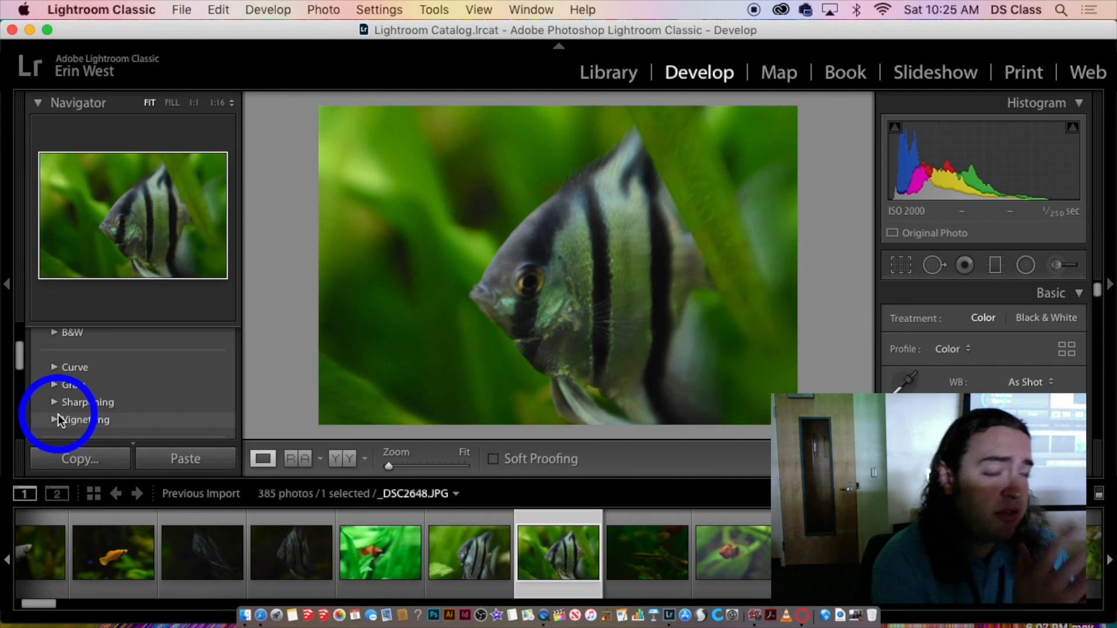
{"action": "scroll", "coordinate": [88, 432], "scroll_direction": "up", "scroll_amount": 2}
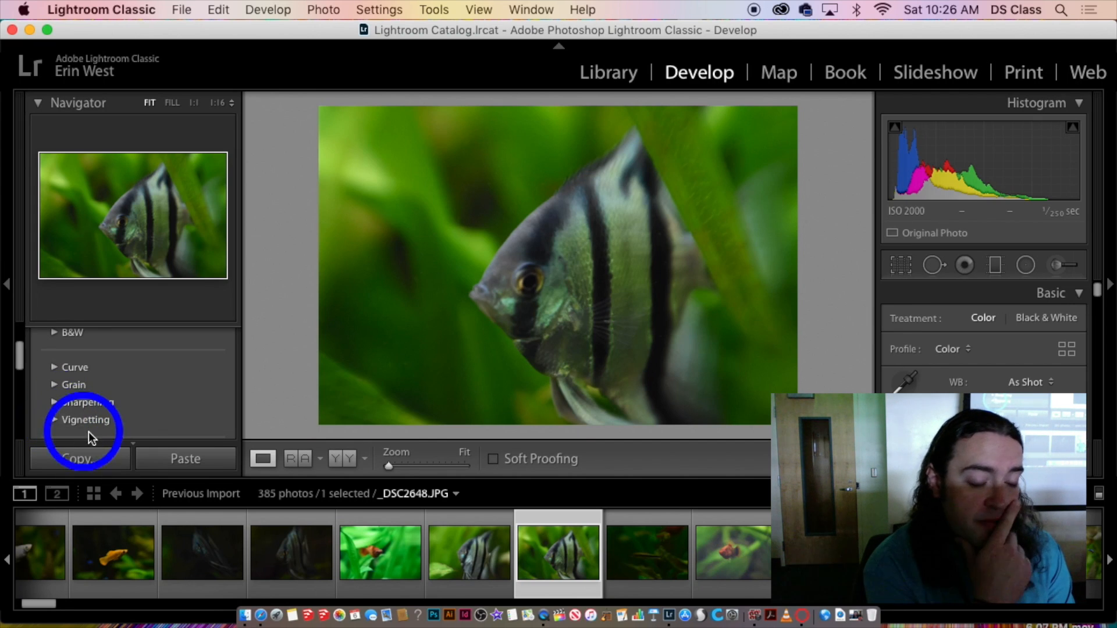
- Look through the saved collections below the presets, and collapse the Collections section
{"action": "scroll", "coordinate": [116, 398], "scroll_direction": "down", "scroll_amount": 10}
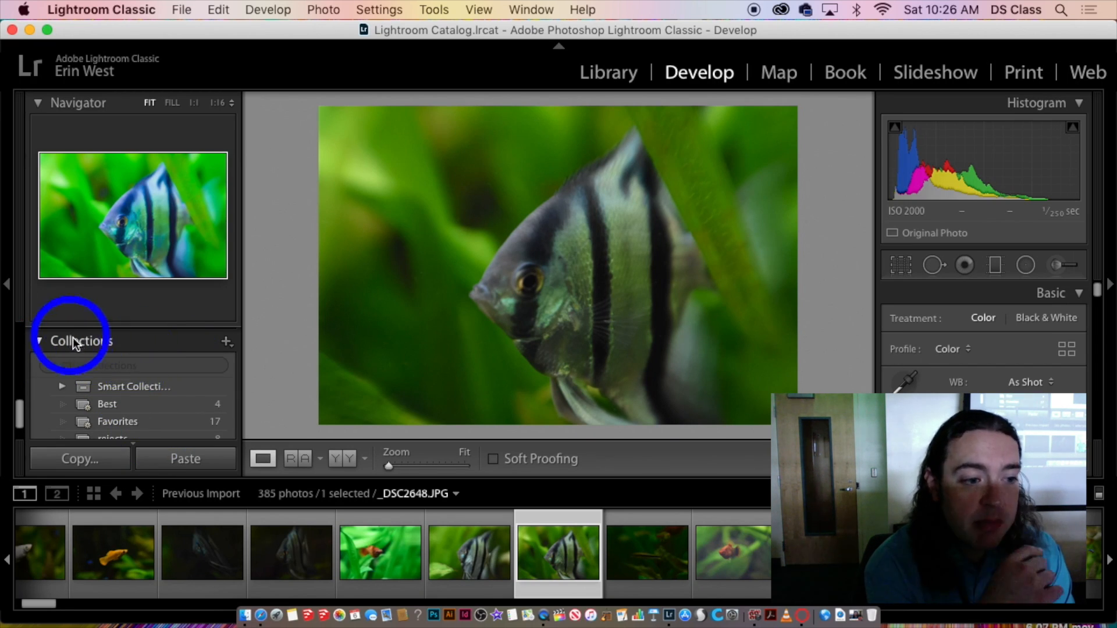
{"action": "scroll", "coordinate": [138, 354], "scroll_direction": "down", "scroll_amount": 2}
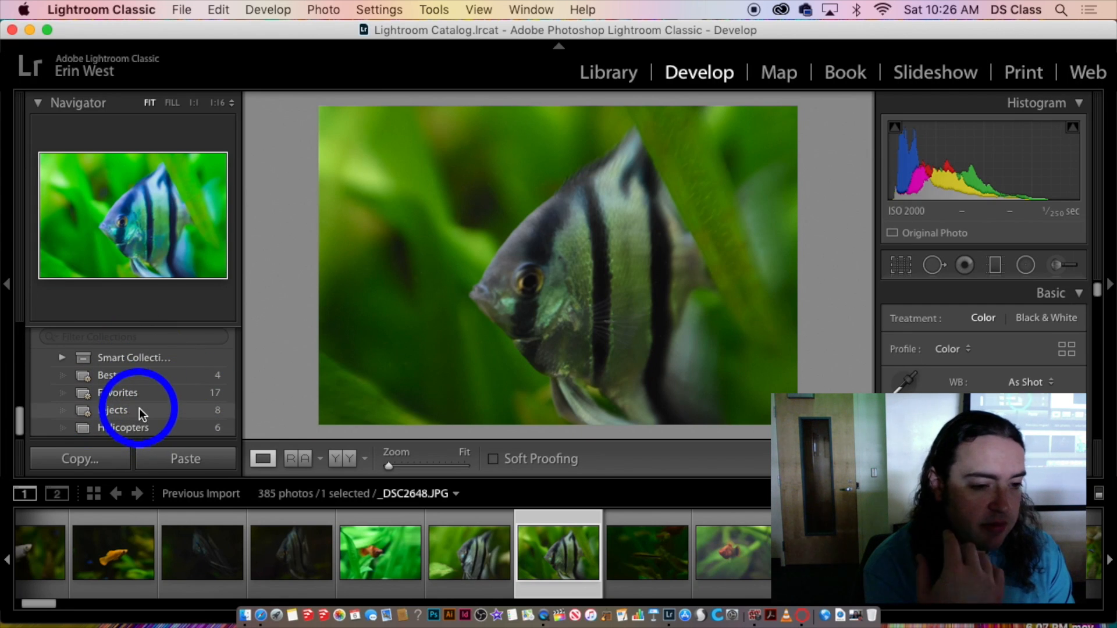
{"action": "scroll", "coordinate": [140, 408], "scroll_direction": "up", "scroll_amount": 1}
{"action": "scroll", "coordinate": [140, 408], "scroll_direction": "down", "scroll_amount": 1}
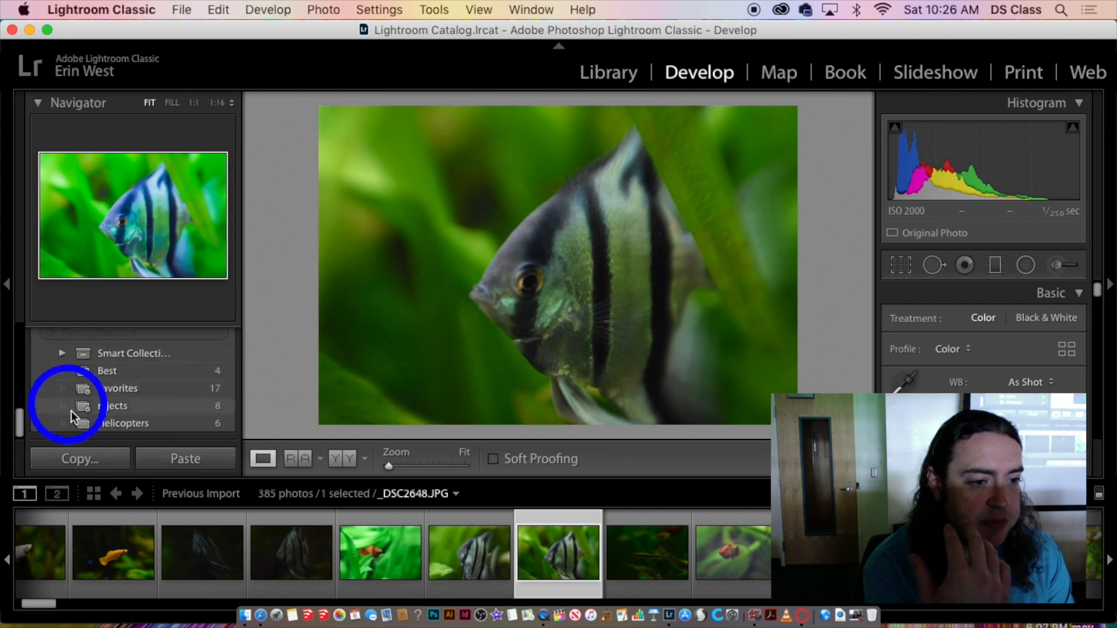
{"action": "scroll", "coordinate": [78, 407], "scroll_direction": "up", "scroll_amount": 1}
{"action": "left_click", "coordinate": [43, 362]}
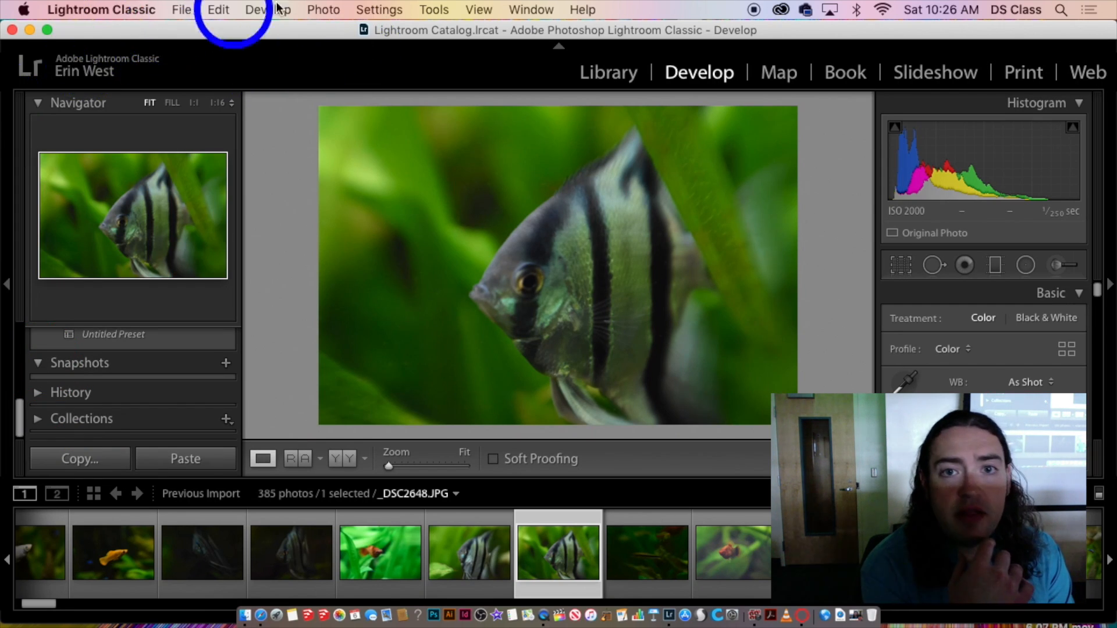
{"action": "left_click", "coordinate": [529, 10]}
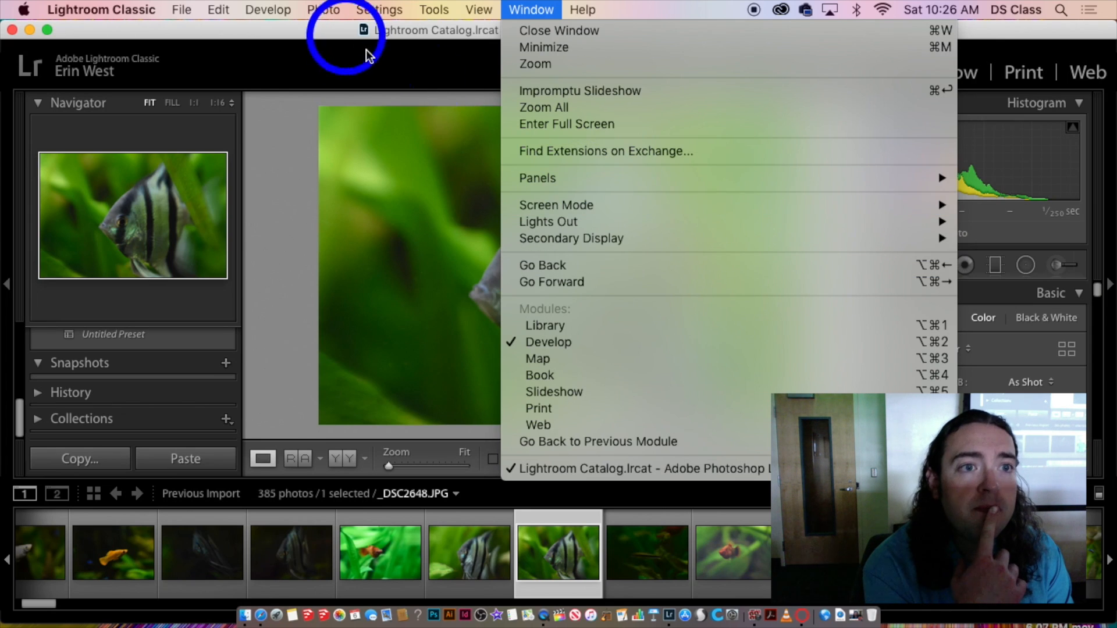
{"action": "mouse_move", "coordinate": [627, 222]}
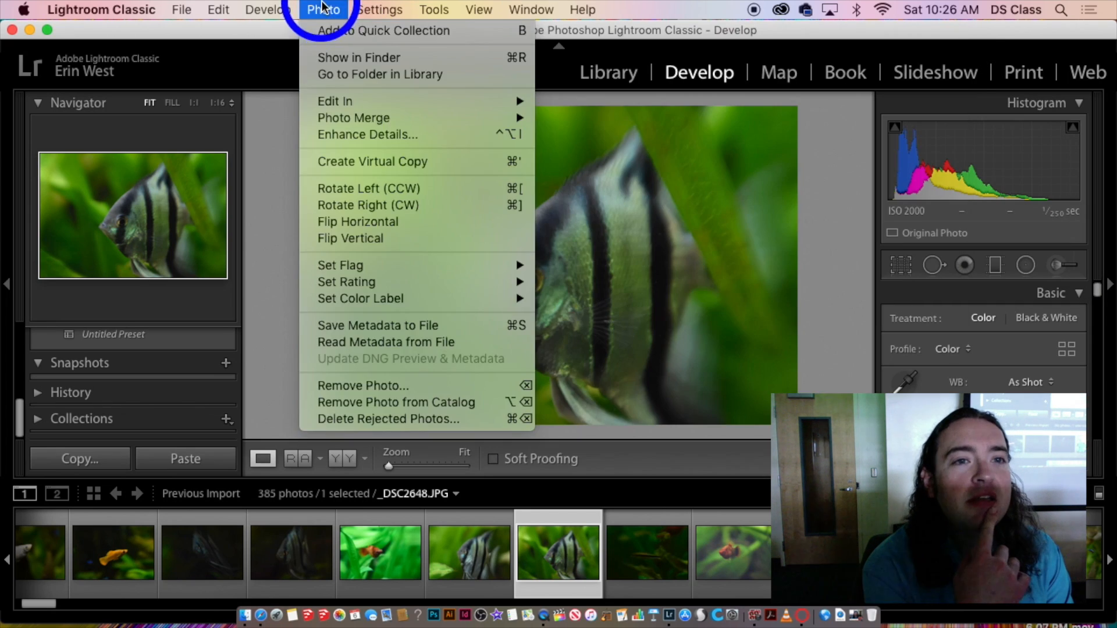
{"action": "mouse_move", "coordinate": [276, 5]}
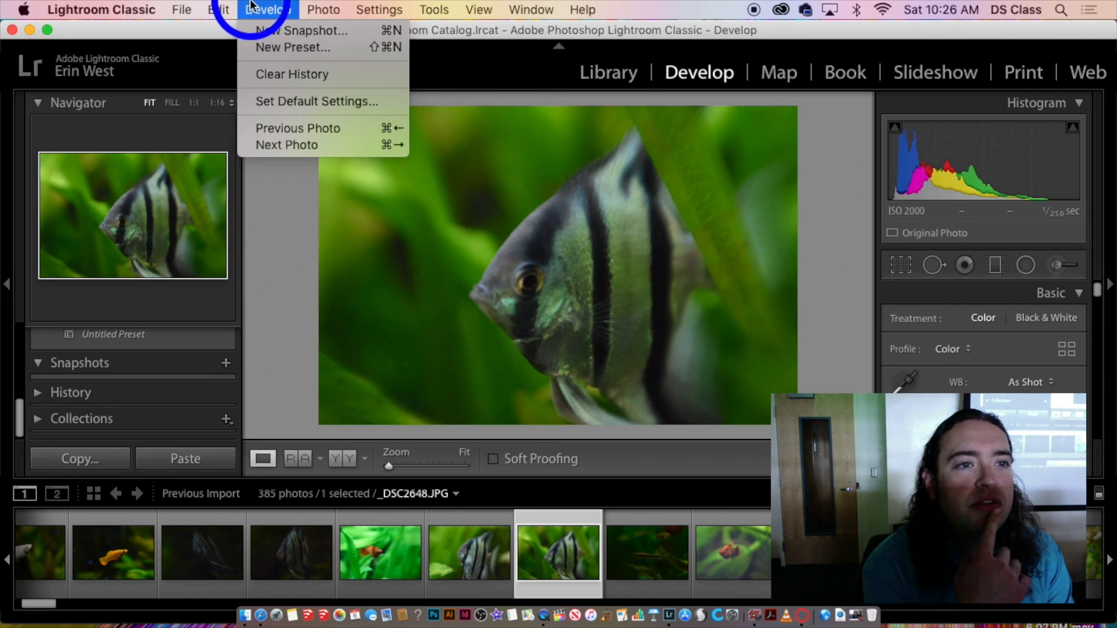
{"action": "mouse_move", "coordinate": [314, 6]}
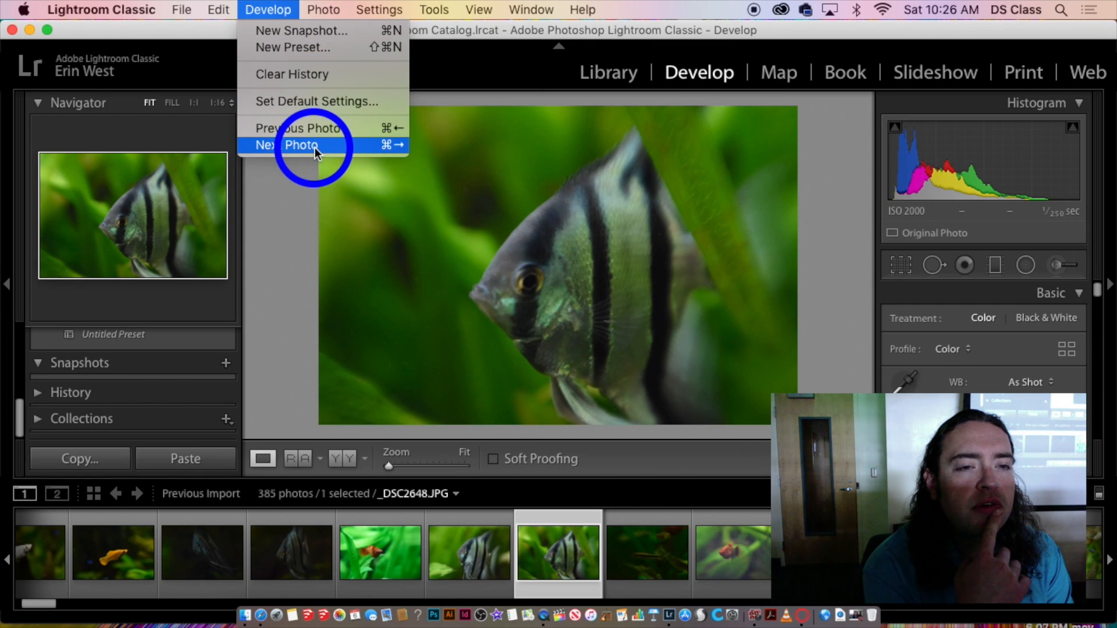
{"action": "mouse_move", "coordinate": [224, 9]}
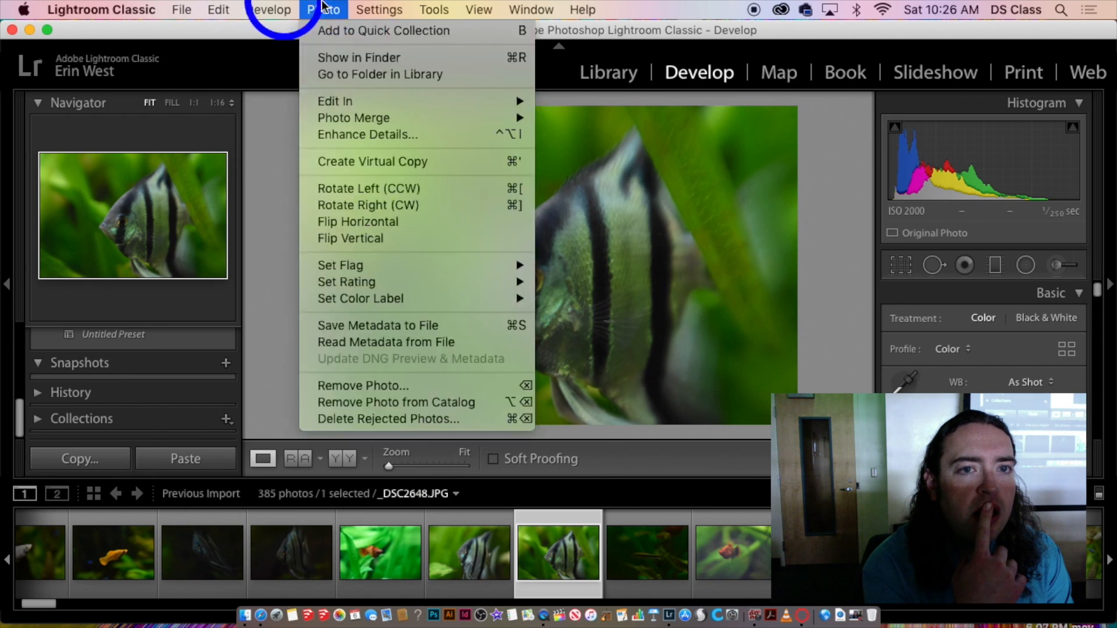
{"action": "mouse_move", "coordinate": [388, 7]}
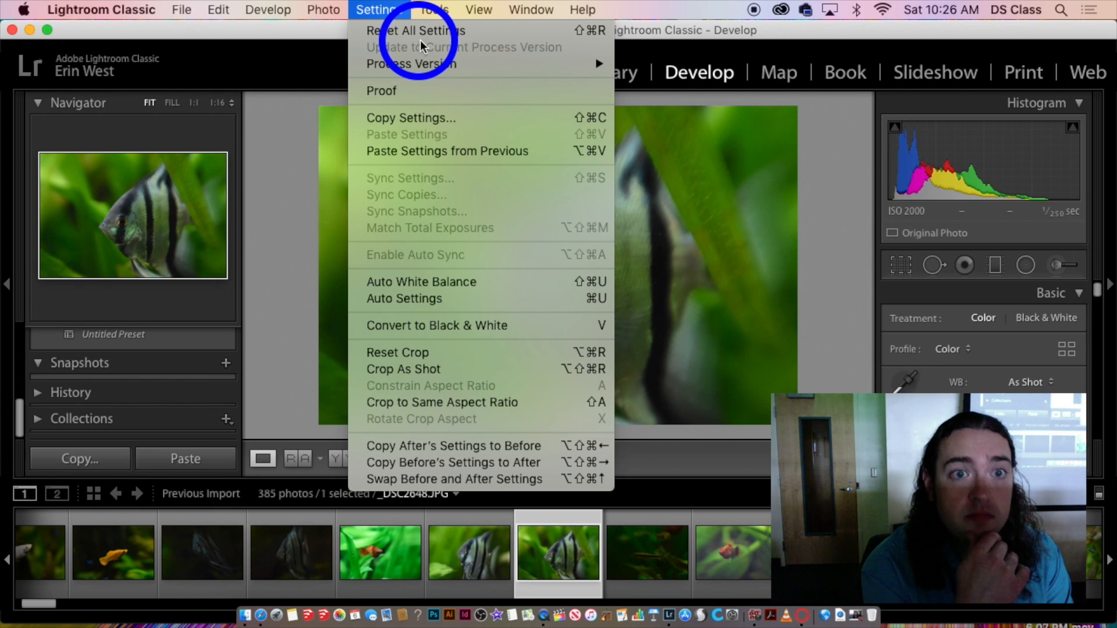
{"action": "mouse_move", "coordinate": [435, 5]}
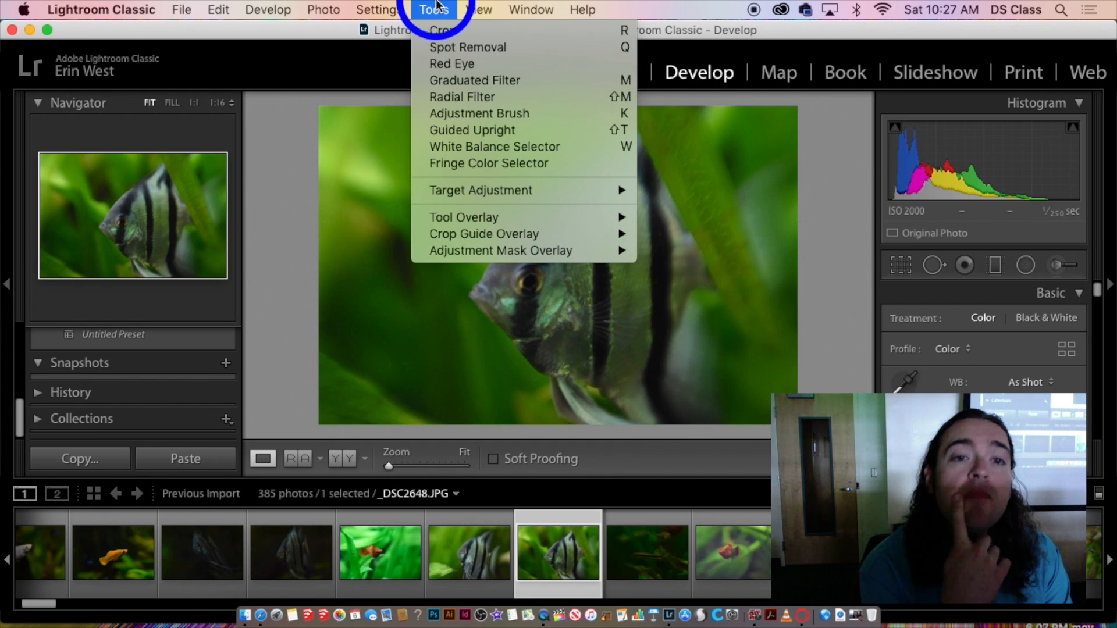
{"action": "left_click", "coordinate": [261, 123]}
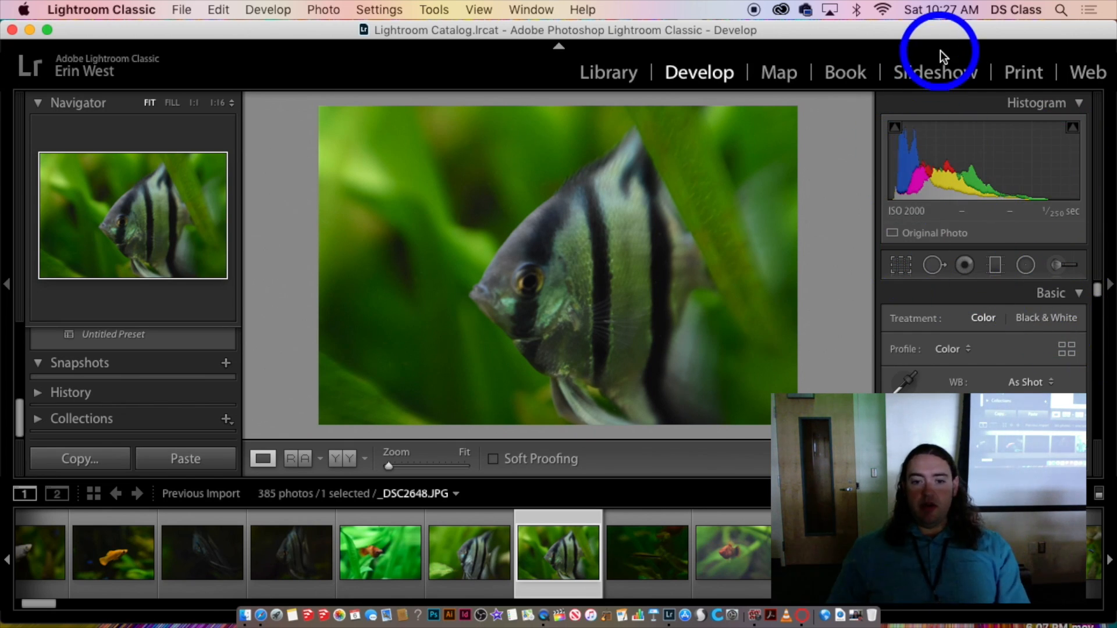
- Pick the edge of the angelfish's head against the green background as the area shown in the Detail preview
{"action": "scroll", "coordinate": [955, 344], "scroll_direction": "down", "scroll_amount": 10}
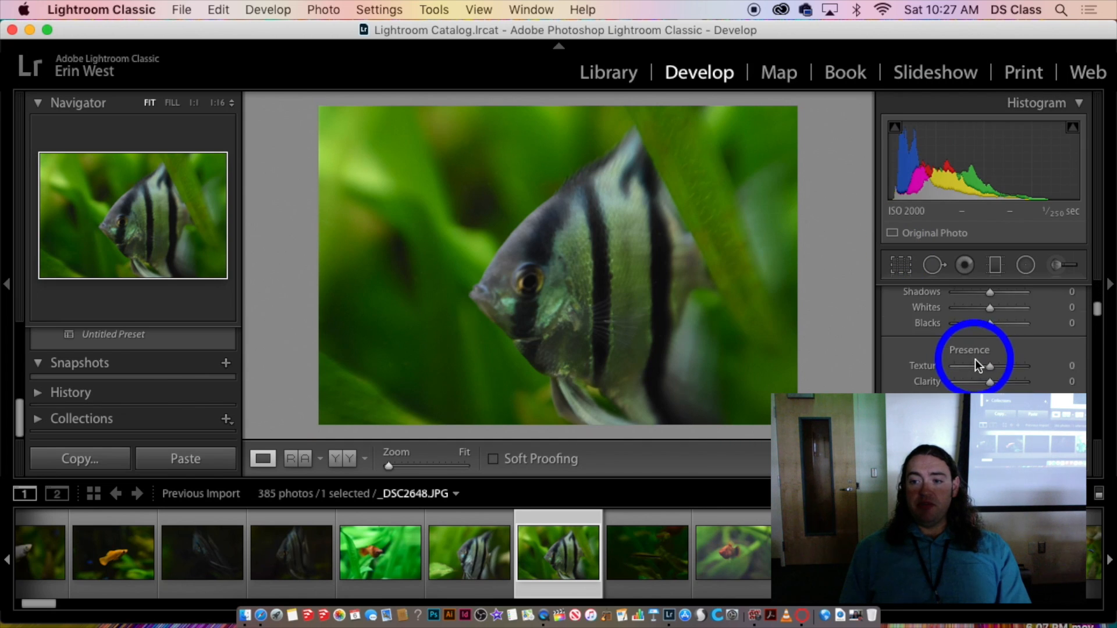
{"action": "scroll", "coordinate": [980, 363], "scroll_direction": "down", "scroll_amount": 10}
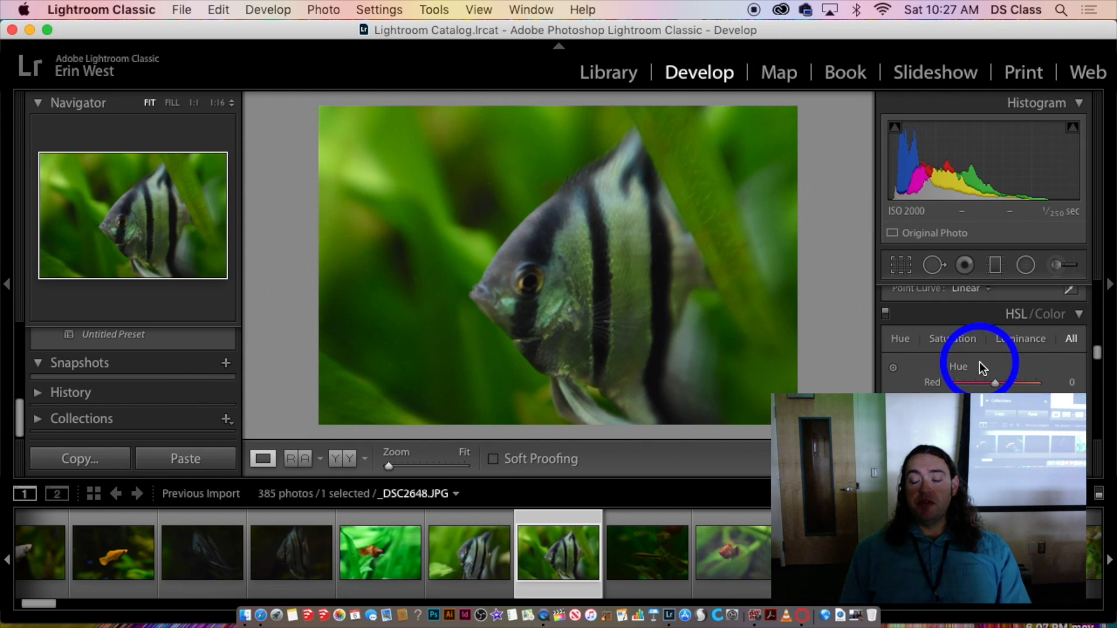
{"action": "scroll", "coordinate": [981, 369], "scroll_direction": "down", "scroll_amount": 5}
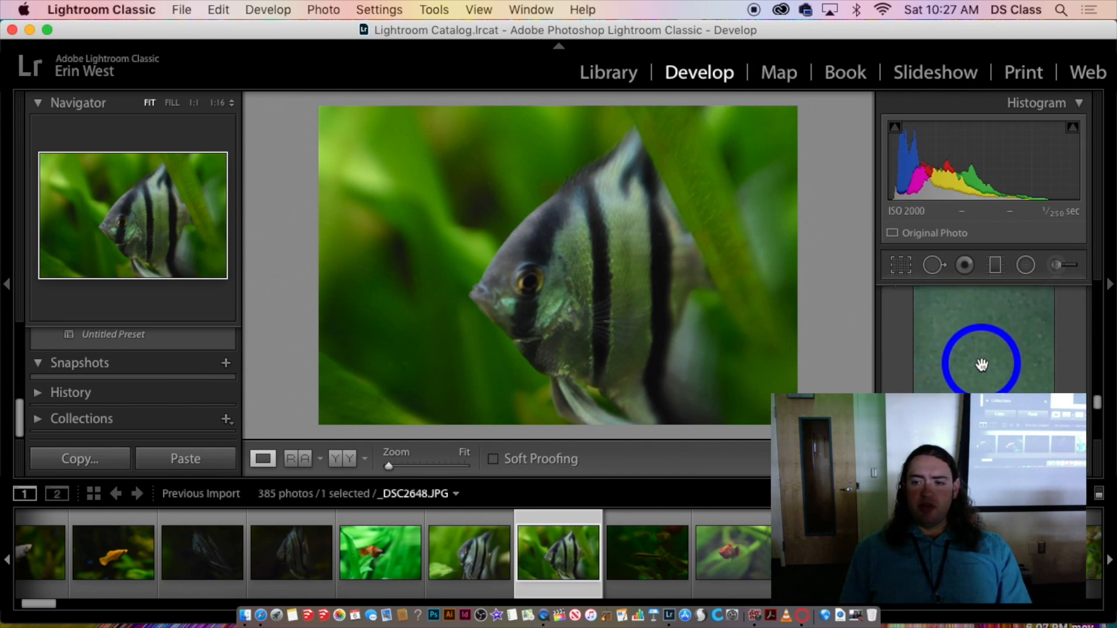
{"action": "left_click", "coordinate": [529, 291]}
{"action": "left_click", "coordinate": [527, 292]}
{"action": "left_click", "coordinate": [896, 301]}
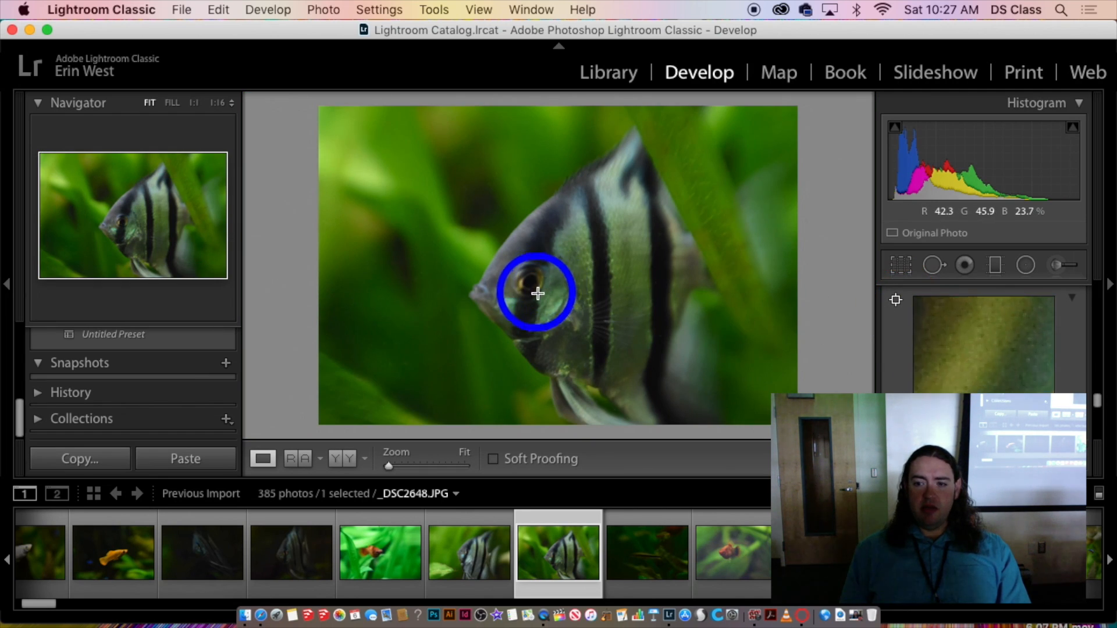
{"action": "left_click", "coordinate": [489, 261]}
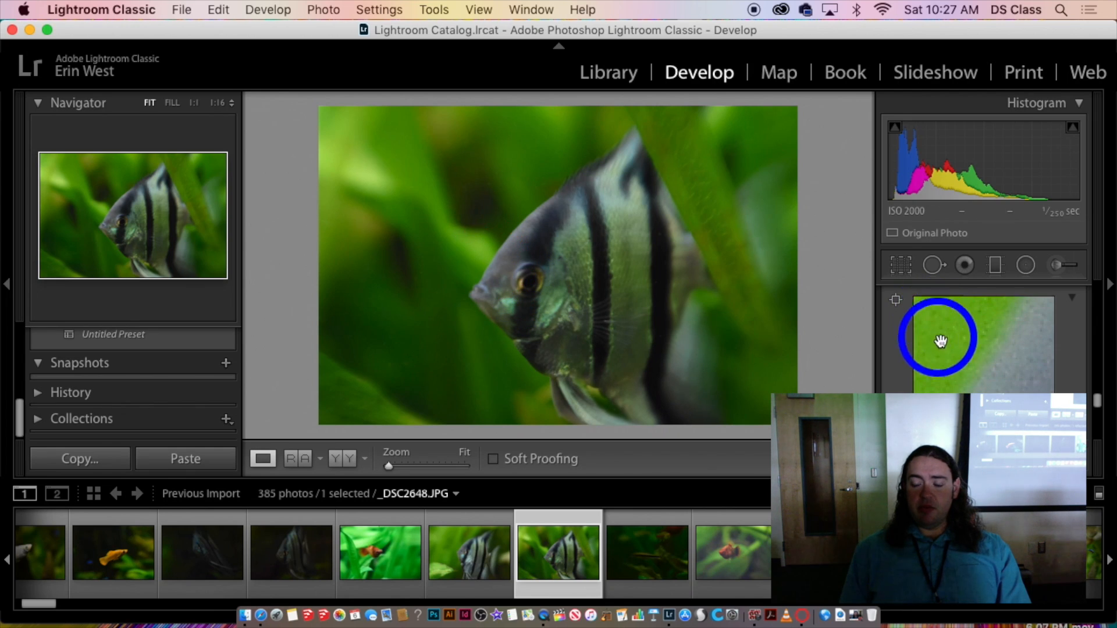
- Return to the Basic adjustments and collapse that section
{"action": "scroll", "coordinate": [943, 342], "scroll_direction": "up", "scroll_amount": 3}
{"action": "scroll", "coordinate": [947, 348], "scroll_direction": "down", "scroll_amount": 5}
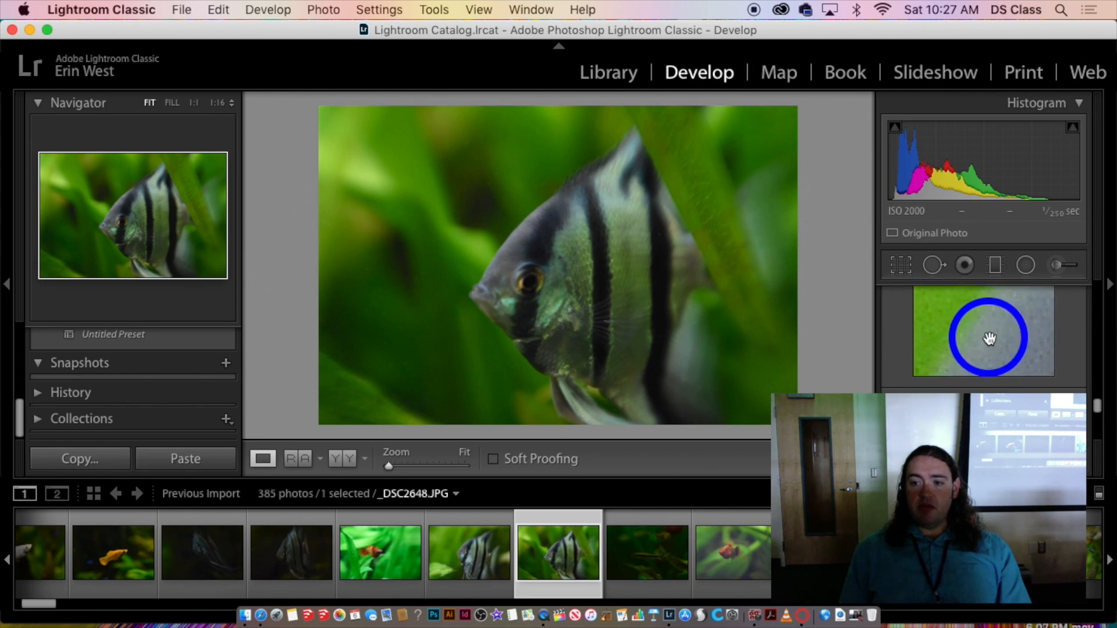
{"action": "scroll", "coordinate": [990, 341], "scroll_direction": "up", "scroll_amount": 5}
{"action": "scroll", "coordinate": [989, 341], "scroll_direction": "up", "scroll_amount": 8}
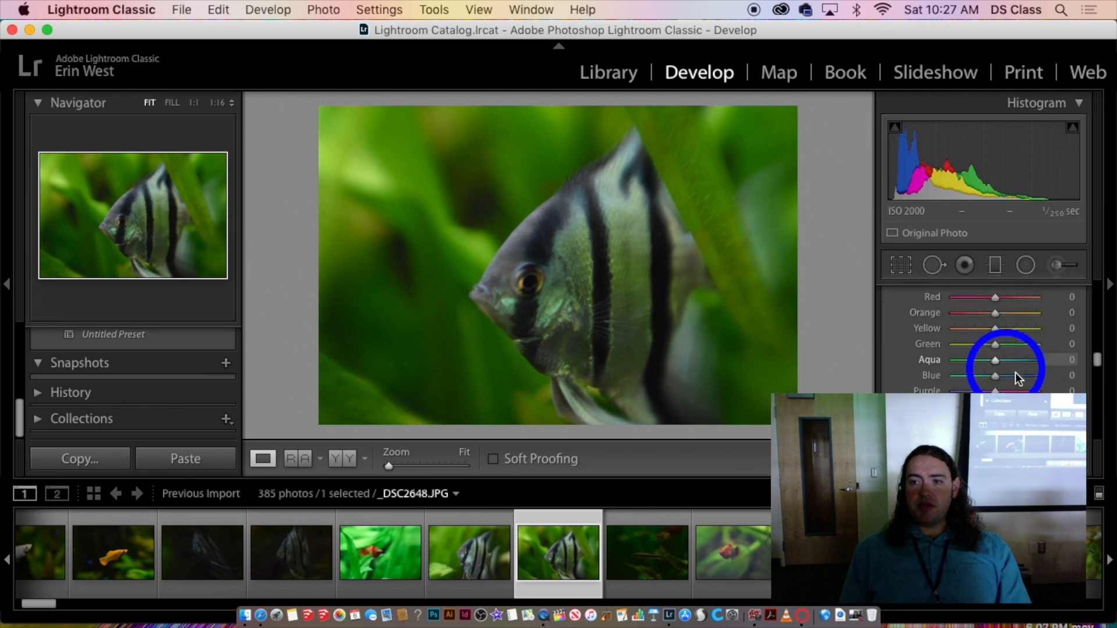
{"action": "scroll", "coordinate": [993, 319], "scroll_direction": "up", "scroll_amount": 6}
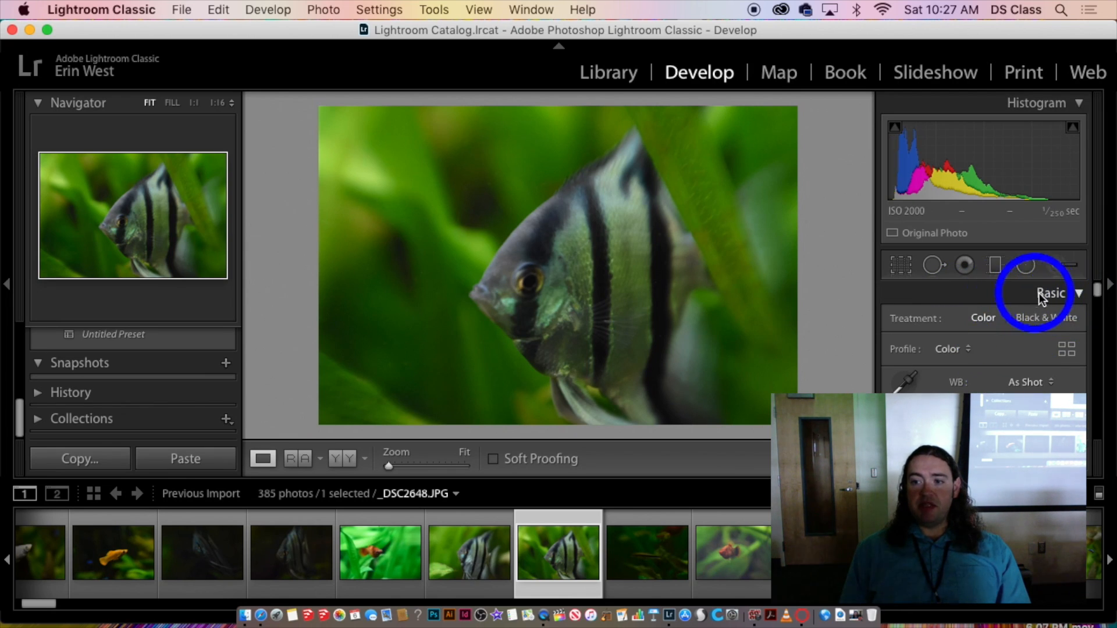
{"action": "left_click", "coordinate": [1068, 297]}
{"action": "left_click", "coordinate": [1078, 294]}
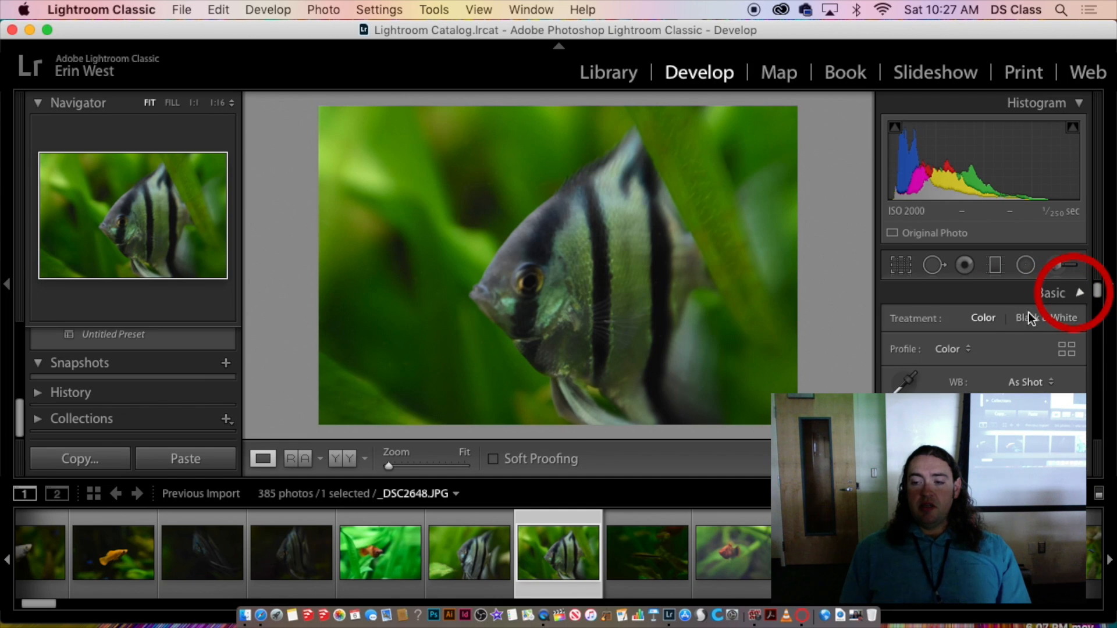
{"action": "left_click", "coordinate": [1074, 294]}
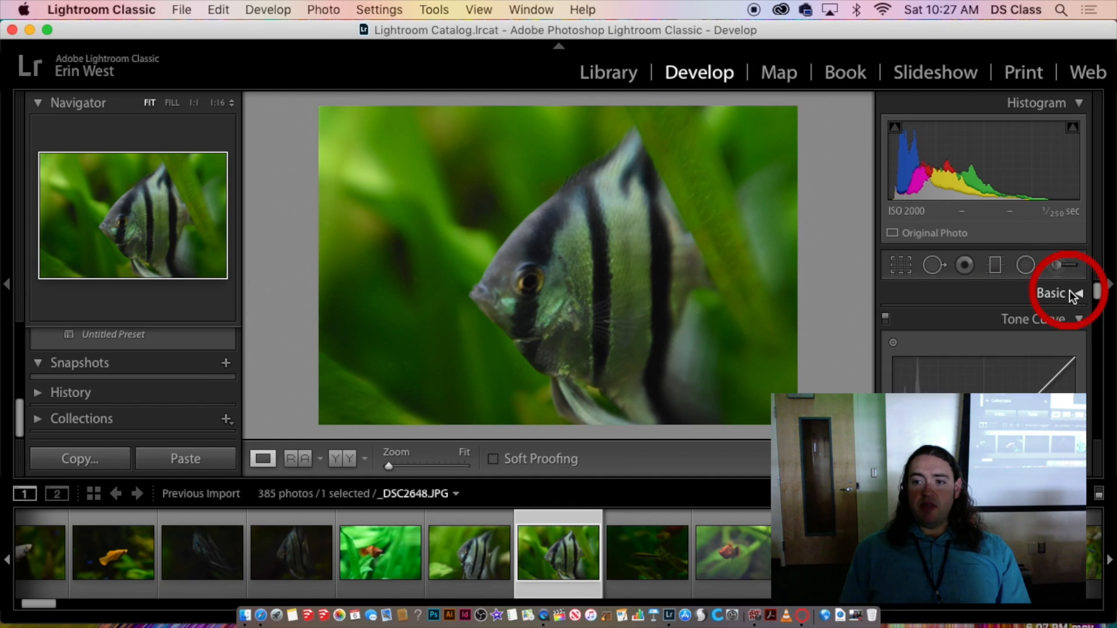
- Expand the Basic adjustments, check the photos in the Library grid, and return to the Develop module
{"action": "left_click", "coordinate": [1074, 296]}
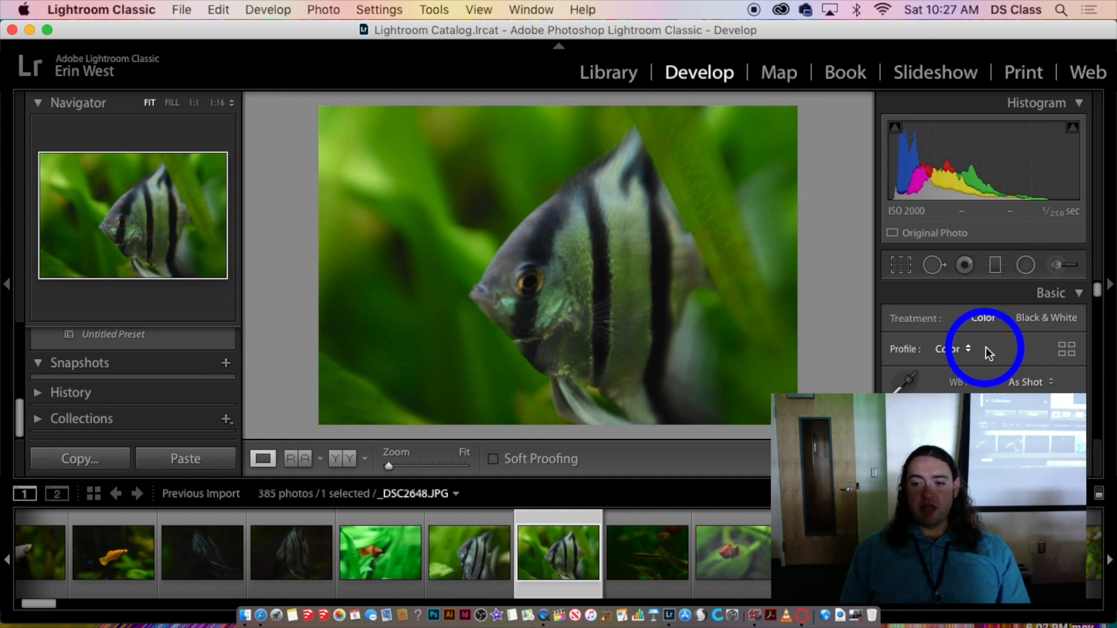
{"action": "scroll", "coordinate": [988, 352], "scroll_direction": "down", "scroll_amount": 1}
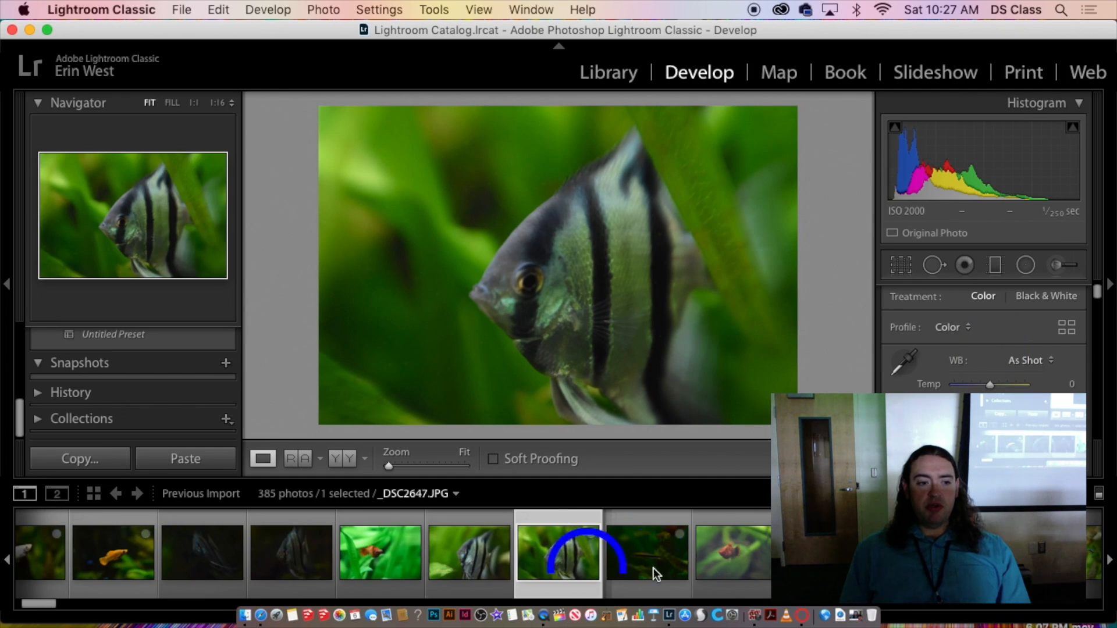
{"action": "left_click", "coordinate": [95, 498]}
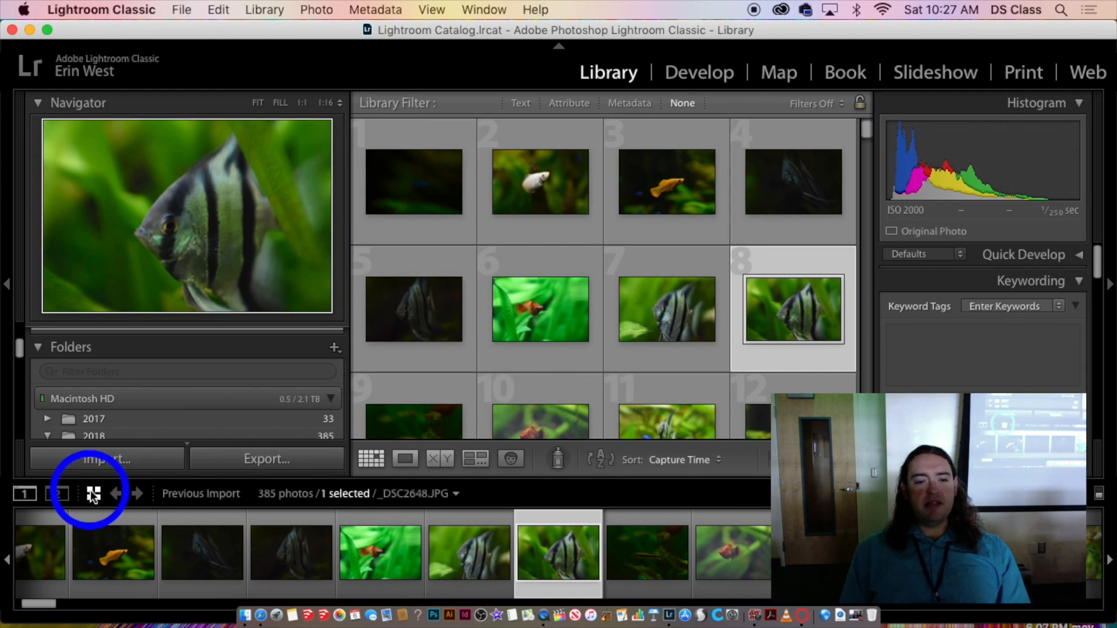
{"action": "left_click", "coordinate": [692, 78]}
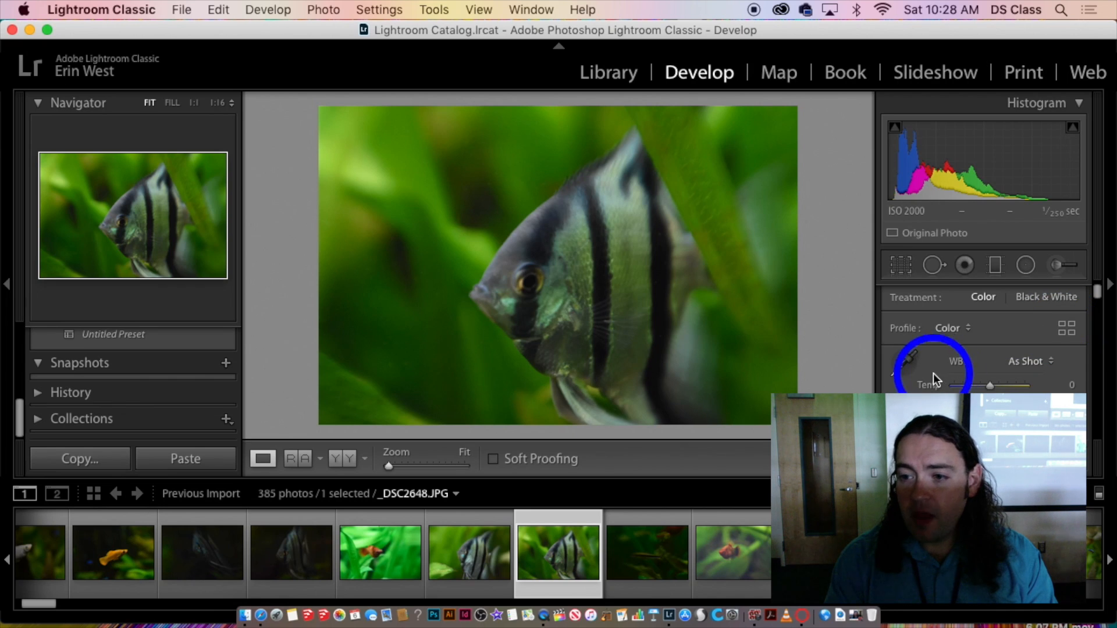
- Look over the profile and white balance options, and set the angelfish photo's Temp to -4
{"action": "left_click", "coordinate": [968, 335]}
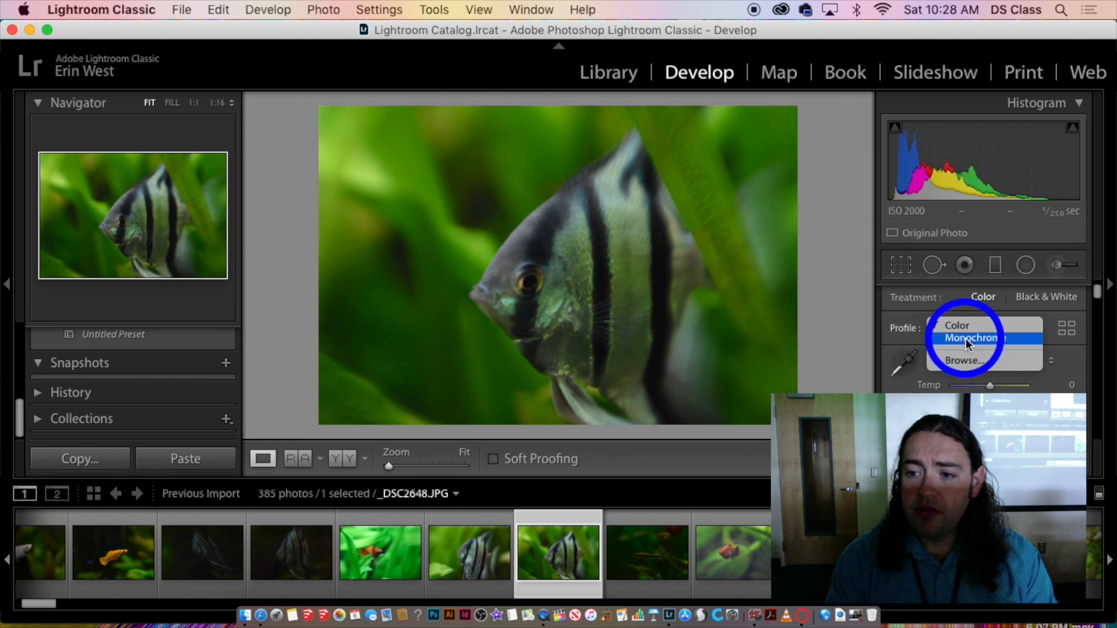
{"action": "left_click", "coordinate": [1063, 349]}
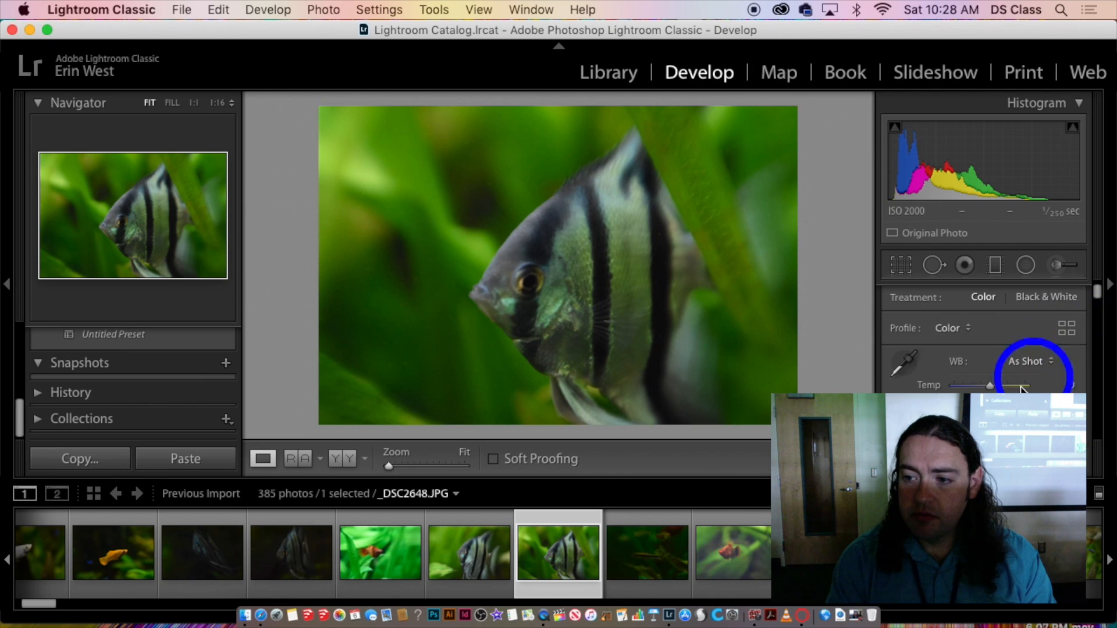
{"action": "scroll", "coordinate": [1003, 354], "scroll_direction": "down", "scroll_amount": 4}
{"action": "scroll", "coordinate": [1003, 353], "scroll_direction": "up", "scroll_amount": 2}
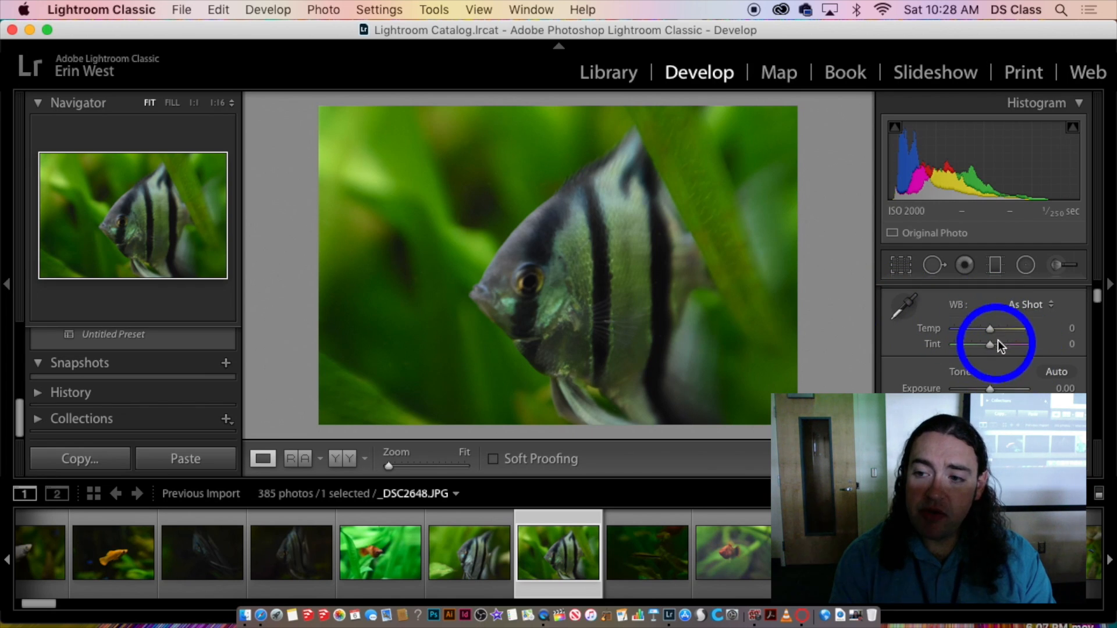
{"action": "left_click", "coordinate": [1052, 317]}
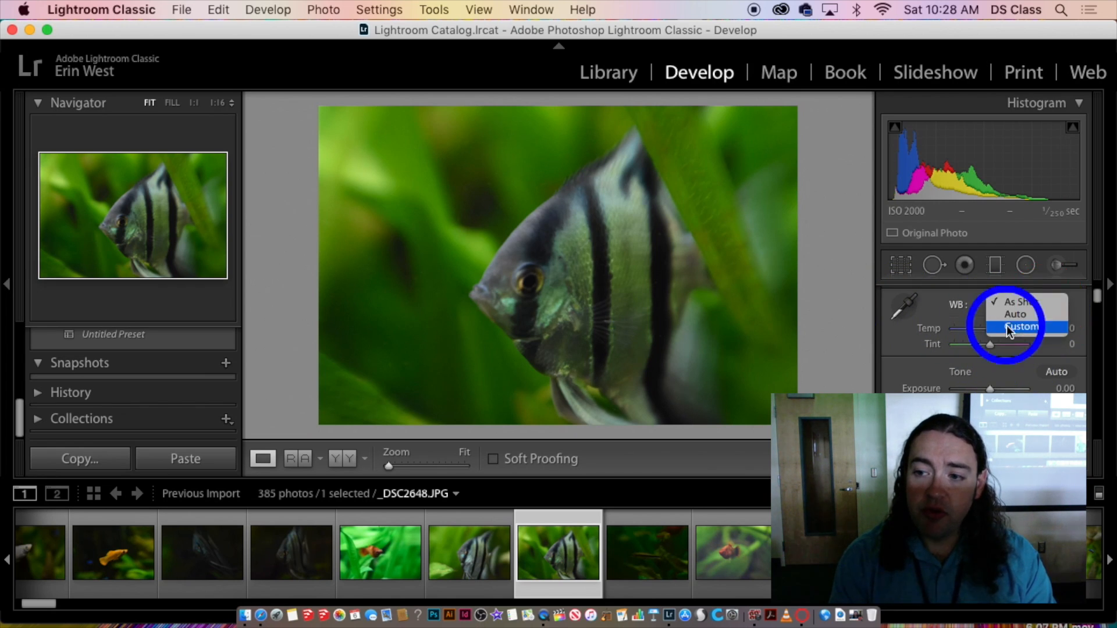
{"action": "left_click", "coordinate": [965, 307]}
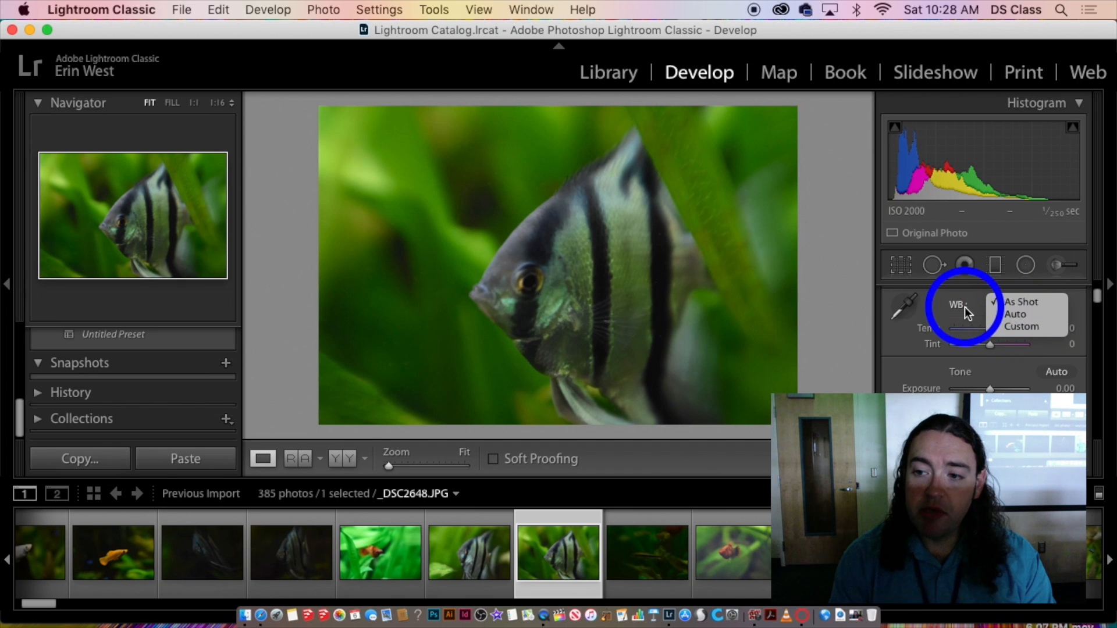
{"action": "mouse_move", "coordinate": [993, 331]}
{"action": "left_mouse_down"}
{"action": "mouse_move", "coordinate": [1011, 329]}
{"action": "mouse_move", "coordinate": [966, 335]}
{"action": "mouse_move", "coordinate": [1046, 320]}
{"action": "mouse_move", "coordinate": [945, 326]}
{"action": "mouse_move", "coordinate": [1029, 326]}
{"action": "mouse_move", "coordinate": [952, 336]}
{"action": "mouse_move", "coordinate": [1004, 337]}
{"action": "mouse_move", "coordinate": [989, 334]}
{"action": "left_mouse_up"}
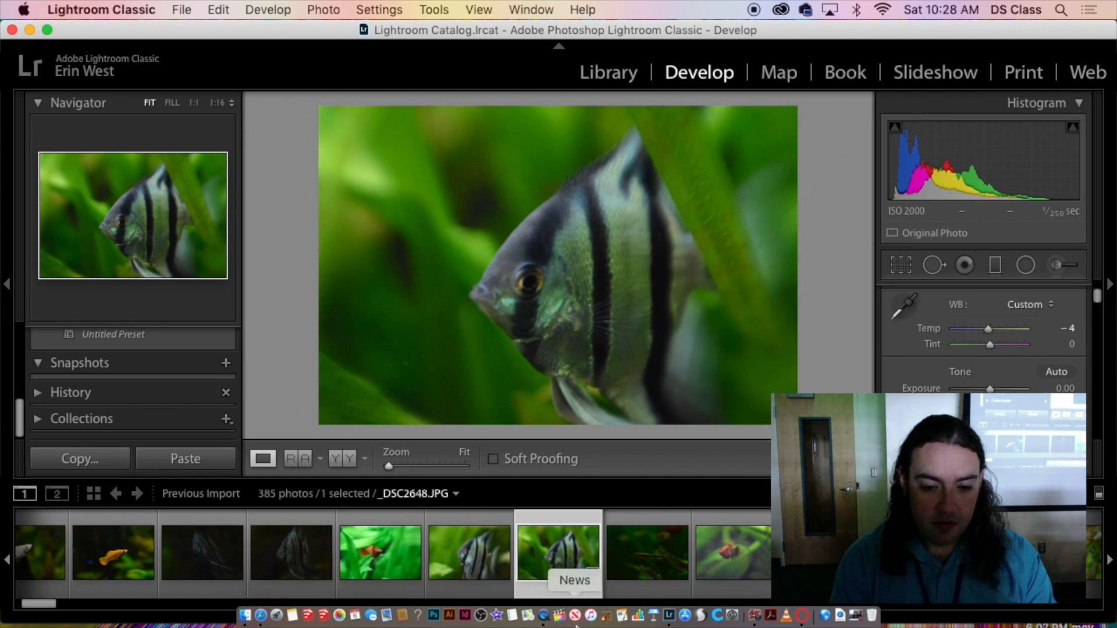
- Switch to Safari and search the web for "how does a histogram work ynderexposed"
{"action": "left_click", "coordinate": [261, 616]}
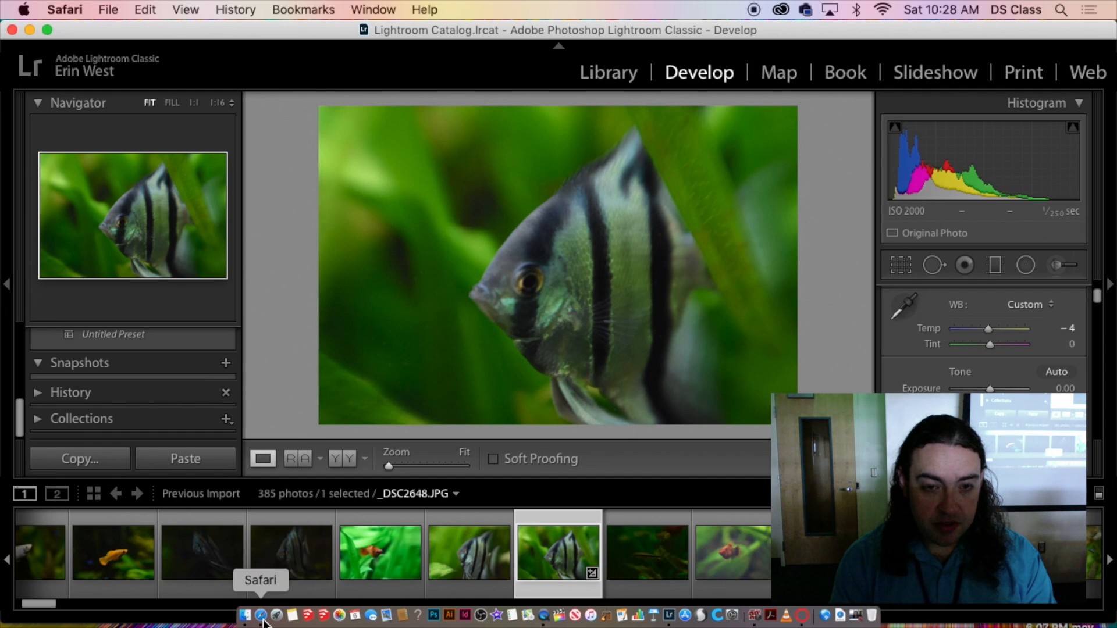
{"action": "left_click", "coordinate": [488, 42]}
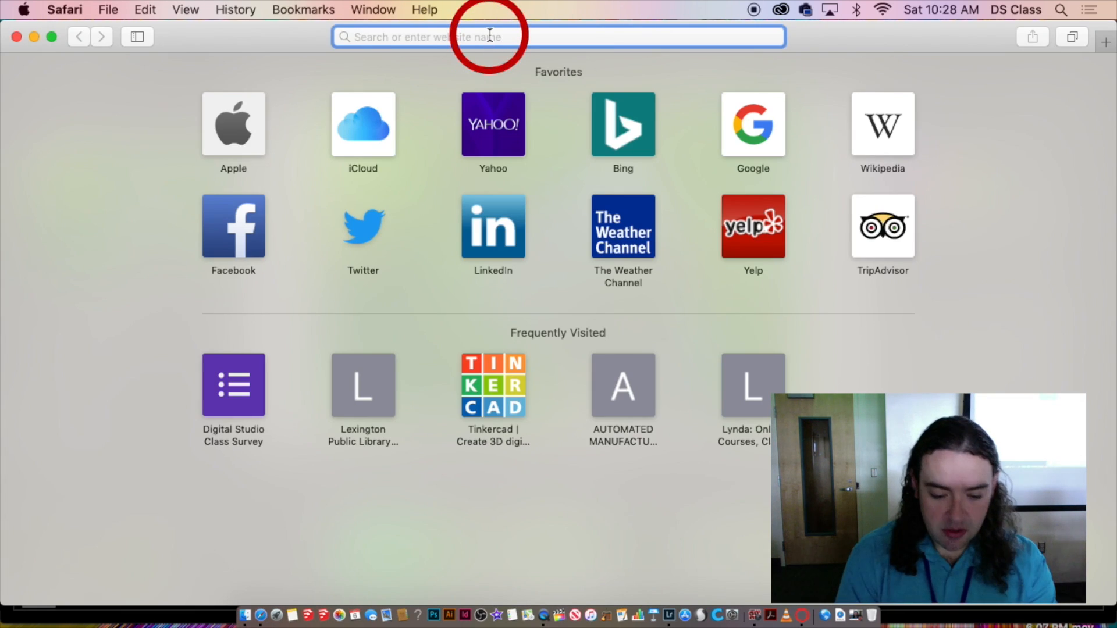
{"action": "type", "text": "how does "}
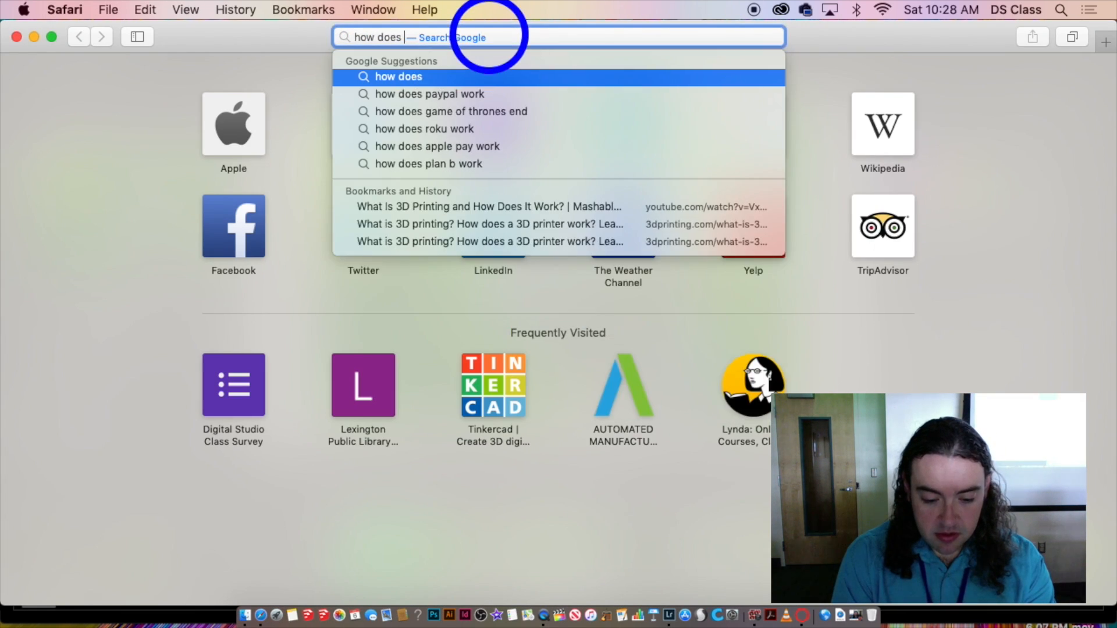
{"action": "type", "text": "a histogram work ynderexposed"}
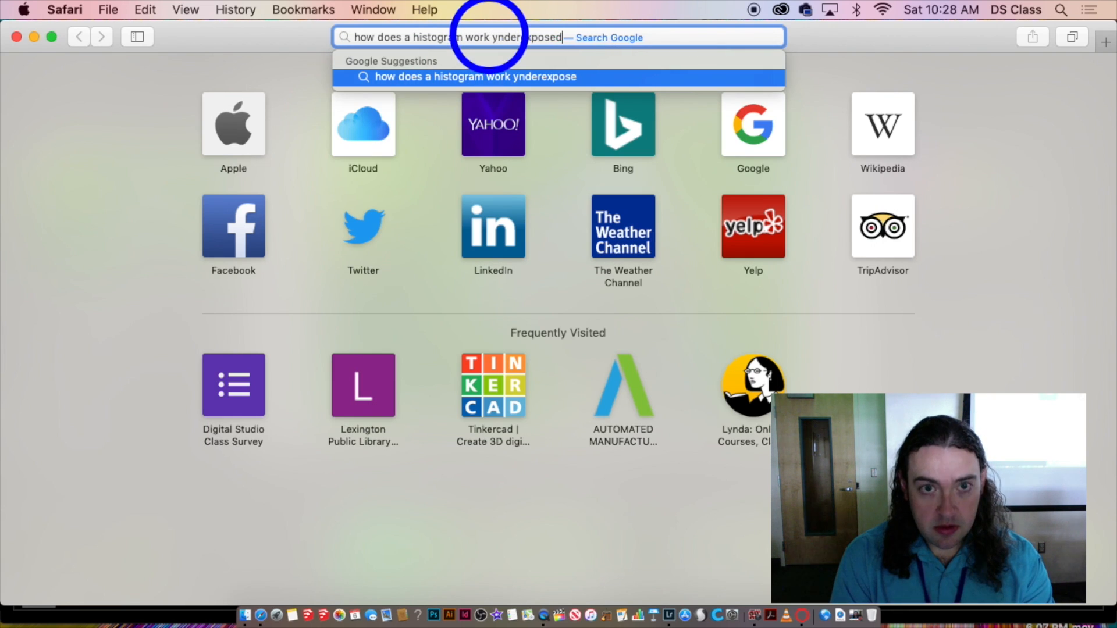
{"action": "key", "text": "Return"}
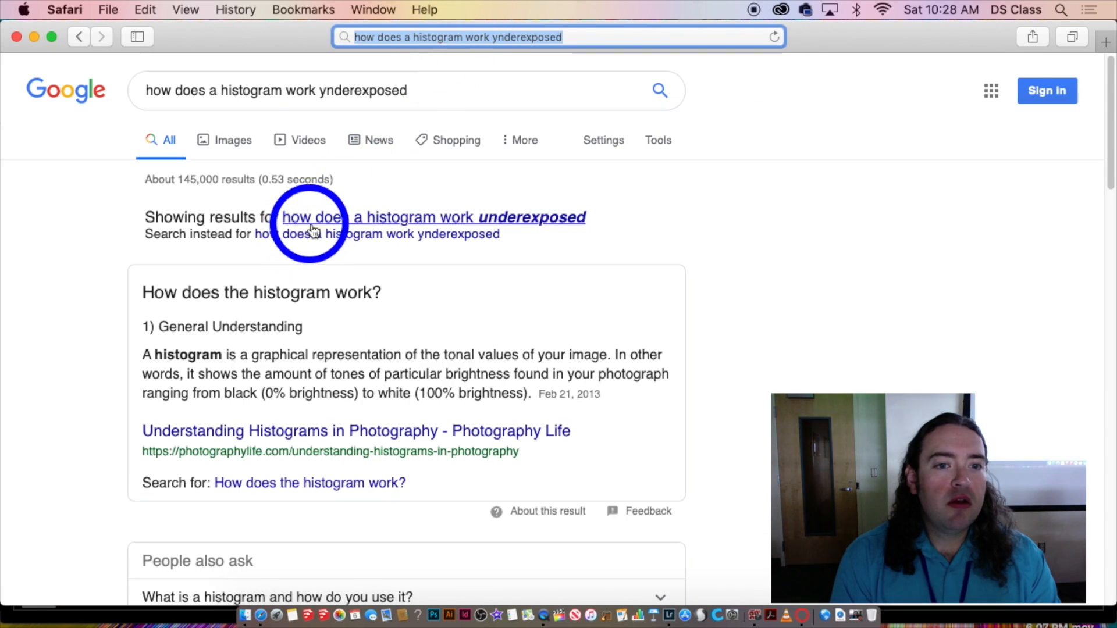
- Correct the search to "underexposed", open the video "PRO TIP: How To Use A Histogram" from the video results, skip its ad and pause it
{"action": "left_click", "coordinate": [312, 221]}
{"action": "left_click", "coordinate": [280, 139]}
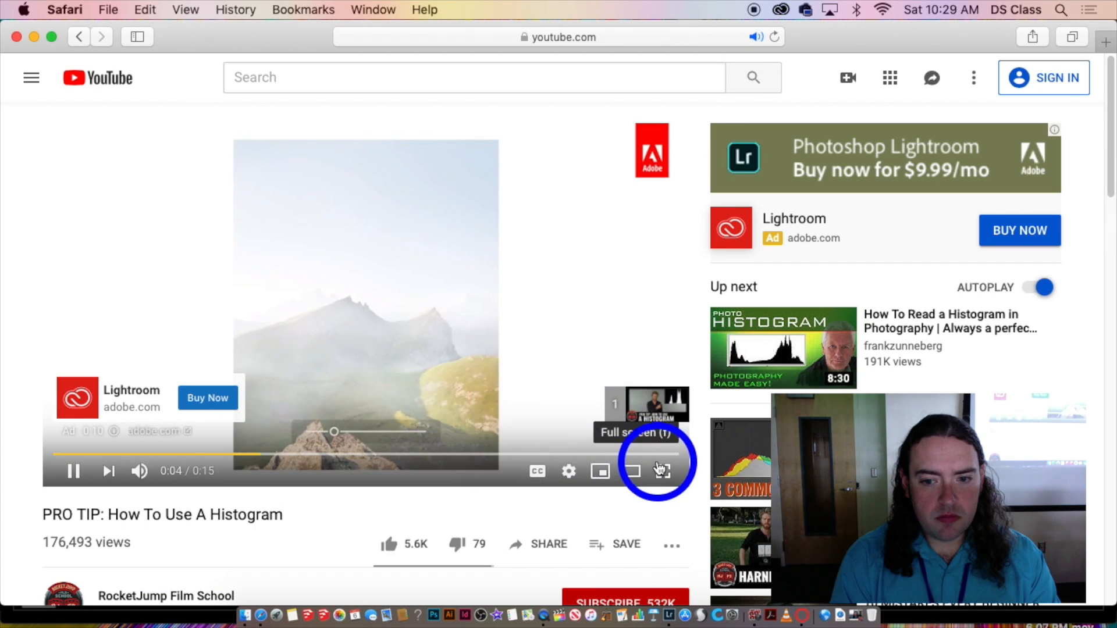
{"action": "left_click", "coordinate": [638, 406]}
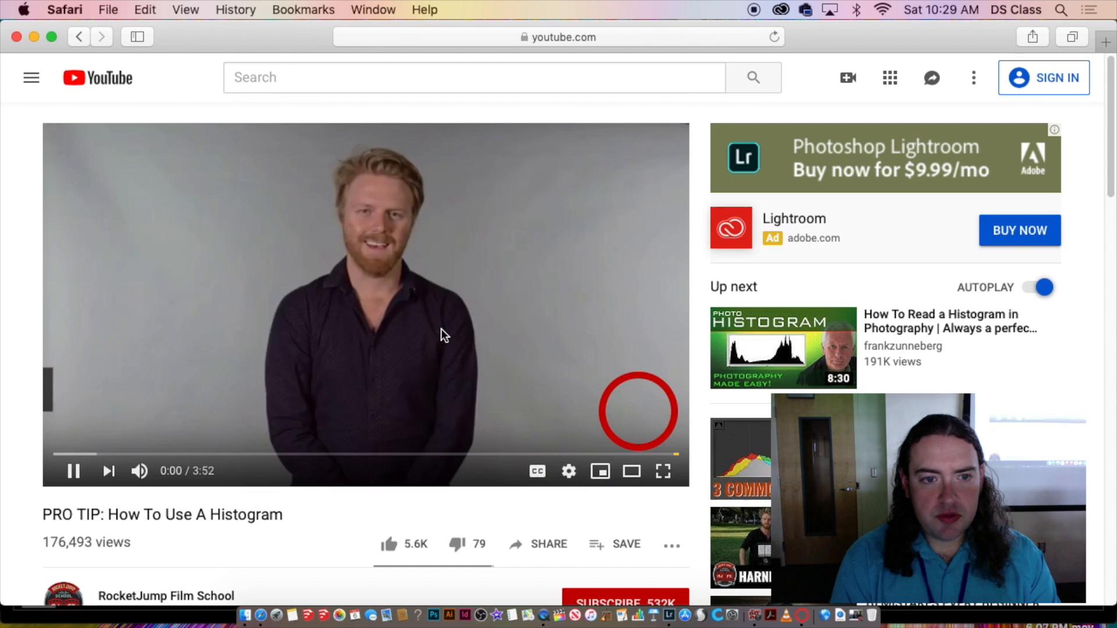
{"action": "left_click", "coordinate": [441, 330]}
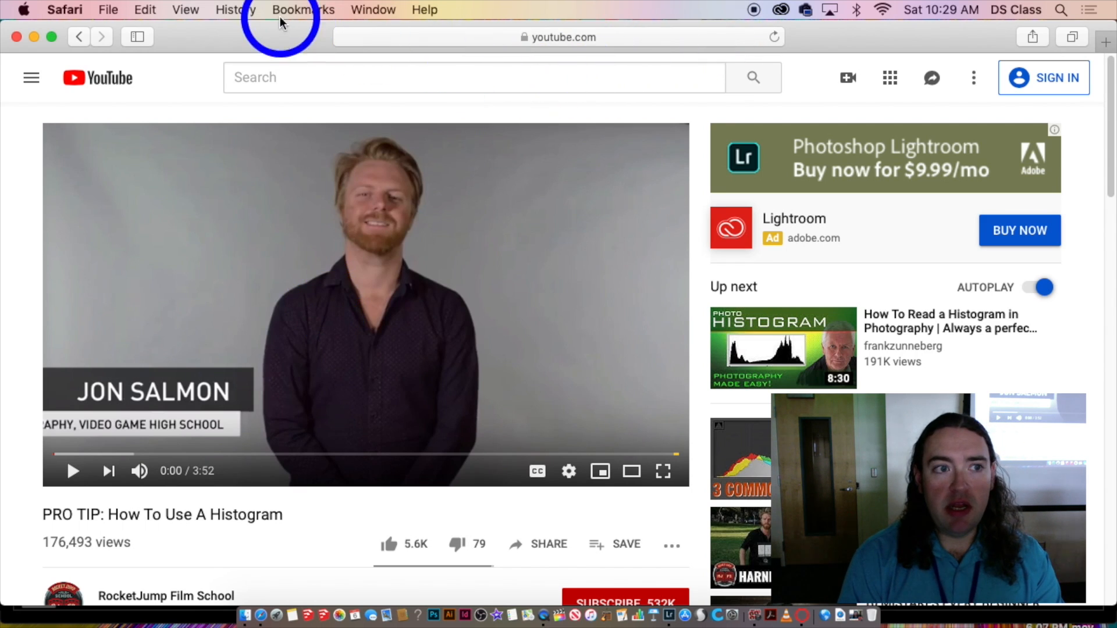
- Search the web for "histogram on display on canon" in a new browser tab
{"action": "left_click", "coordinate": [1105, 42]}
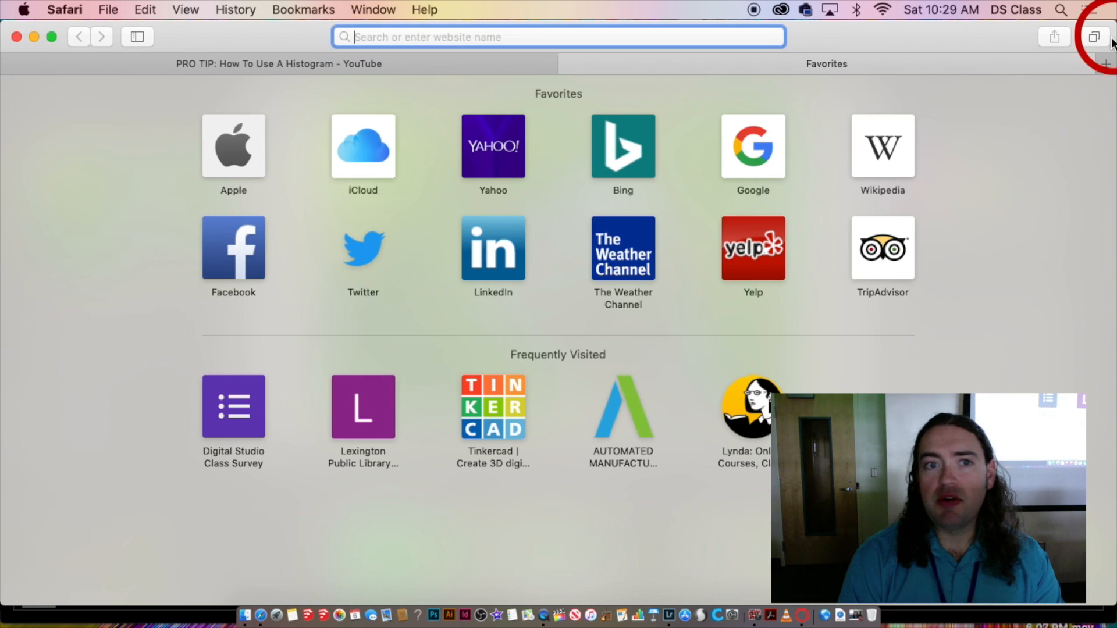
{"action": "type", "text": "histog"}
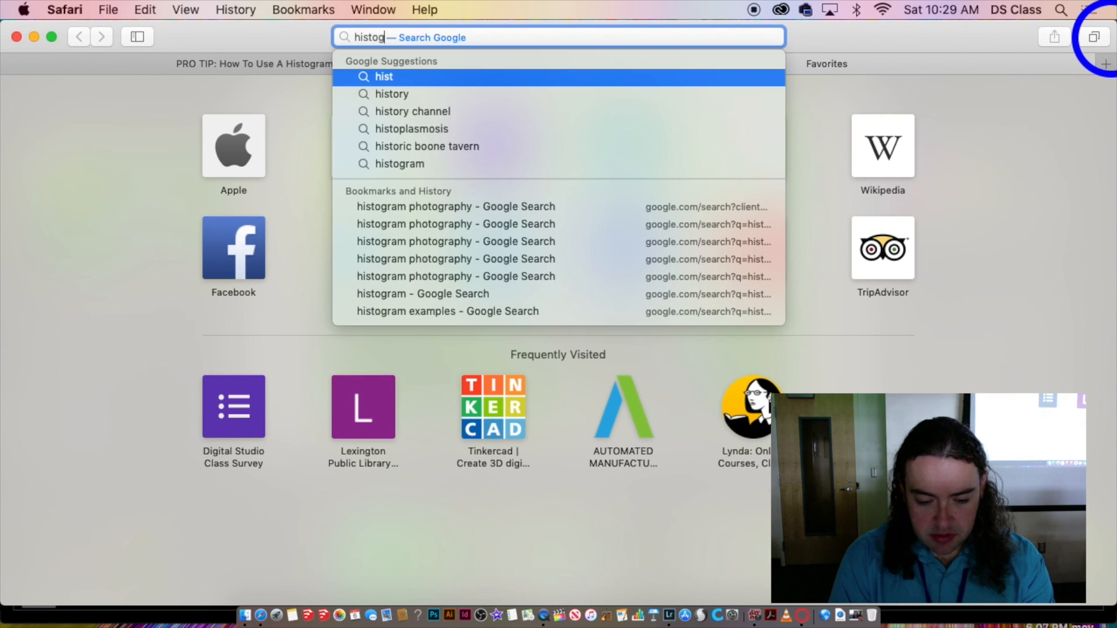
{"action": "type", "text": "ram on display"}
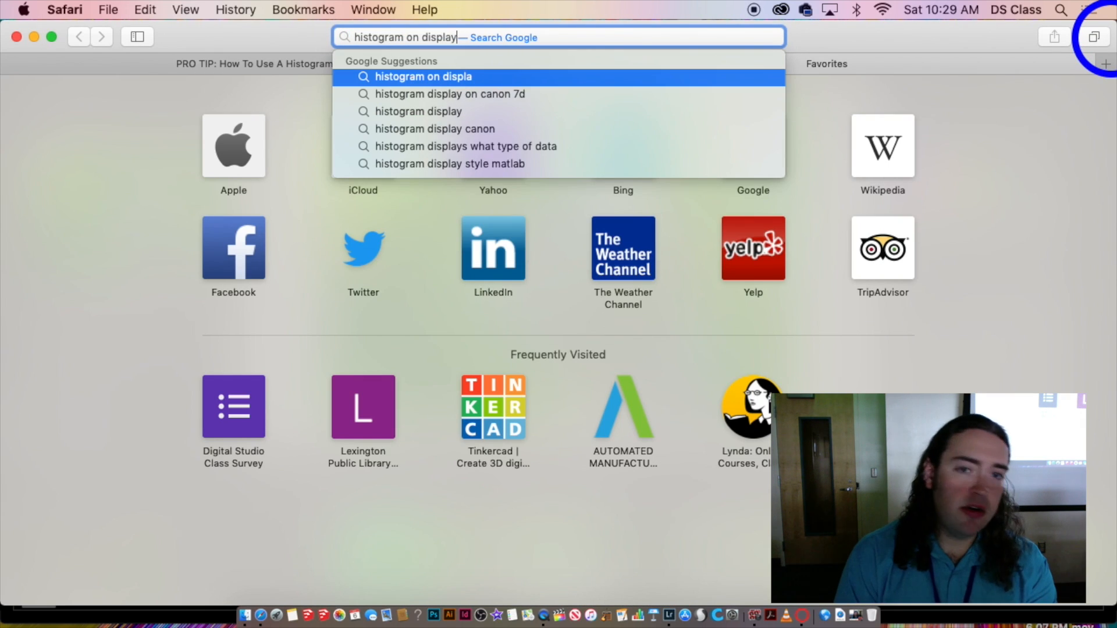
{"action": "type", "text": " on "}
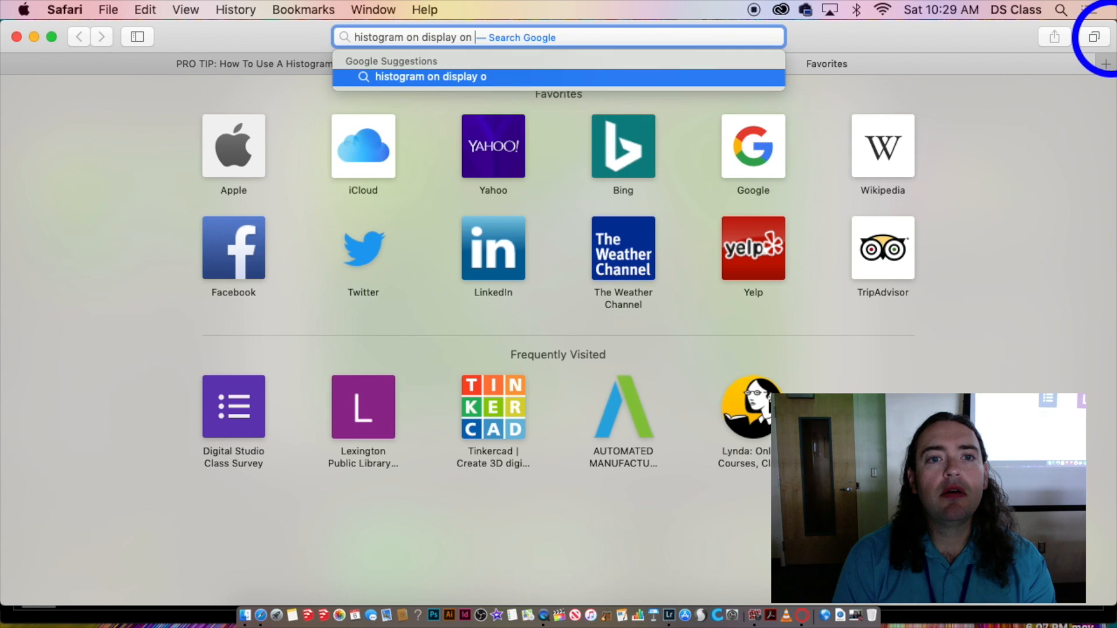
{"action": "type", "text": "canono"}
{"action": "key", "text": "Return"}
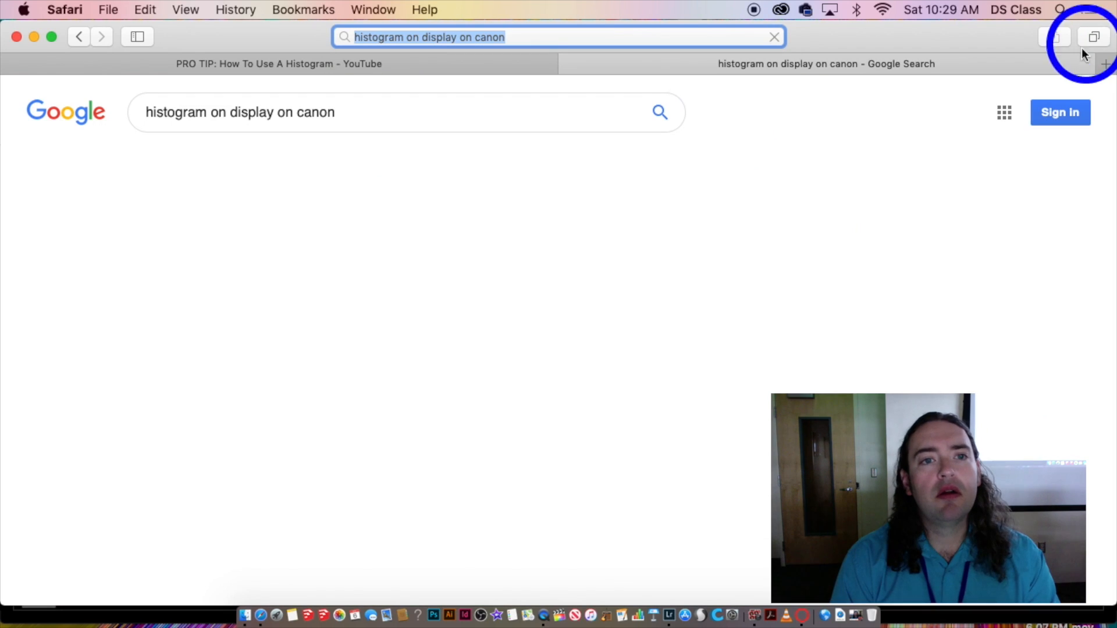
- Show the image results and preview the dummies.com picture of the Canon EOS 7D histogram display
{"action": "left_click", "coordinate": [300, 163]}
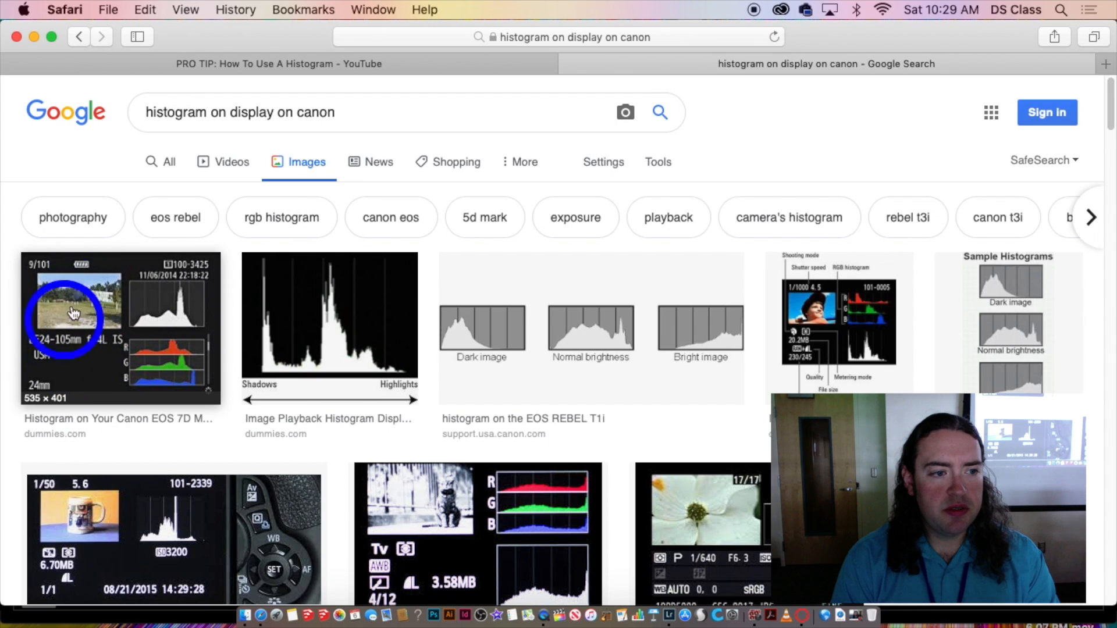
{"action": "left_click", "coordinate": [85, 325]}
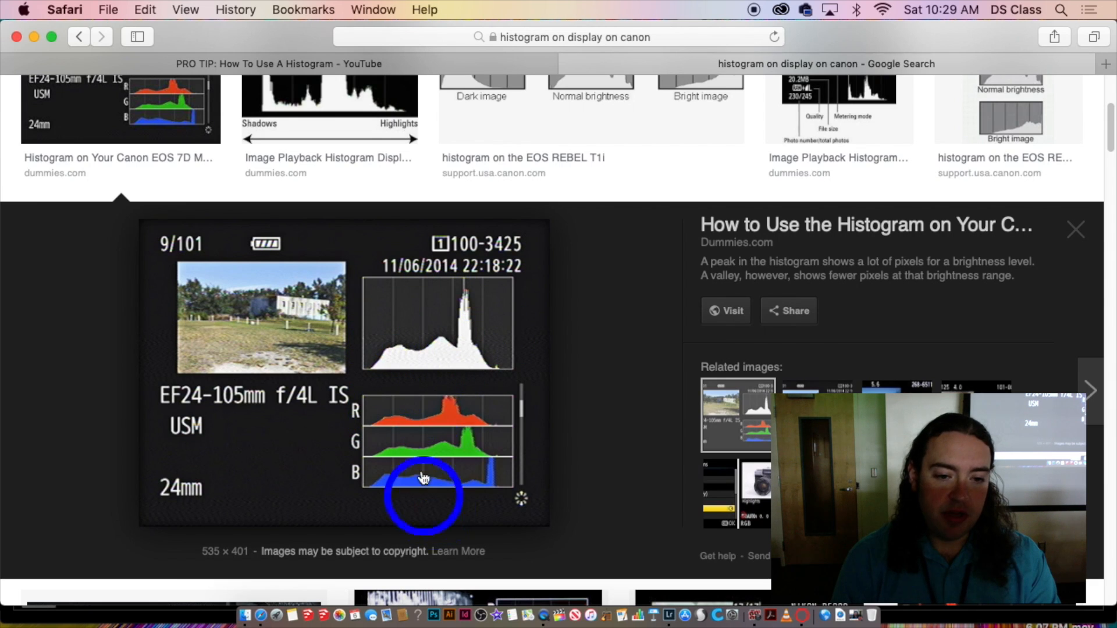
{"action": "scroll", "coordinate": [680, 313], "scroll_direction": "down", "scroll_amount": 5}
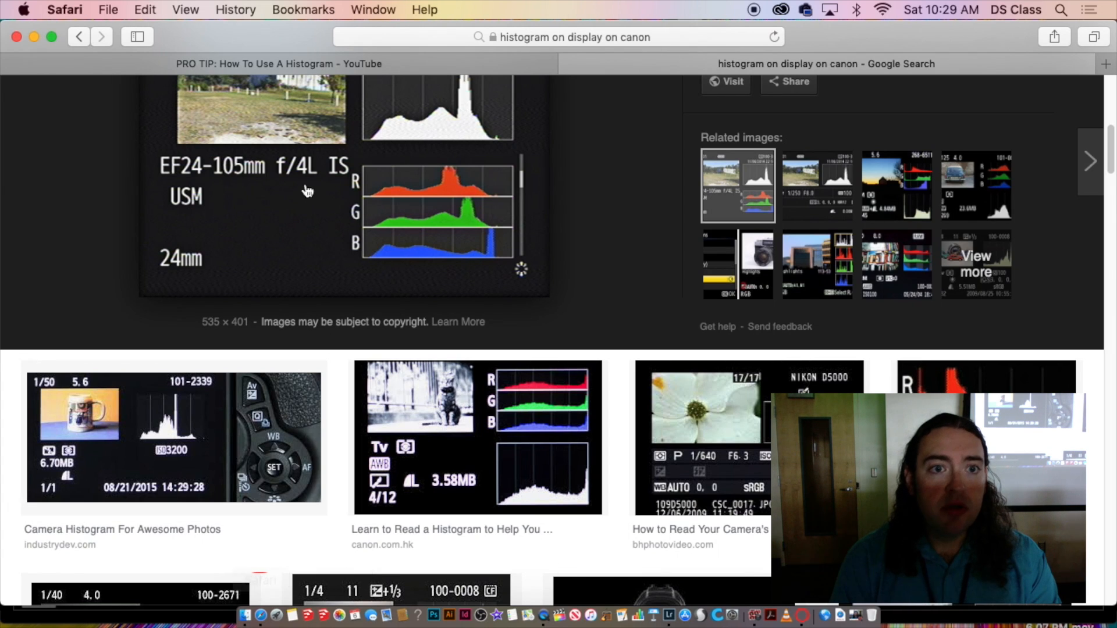
- Return to the YouTube video "PRO TIP: How To Use A Histogram" and start playing it
{"action": "left_click", "coordinate": [308, 58]}
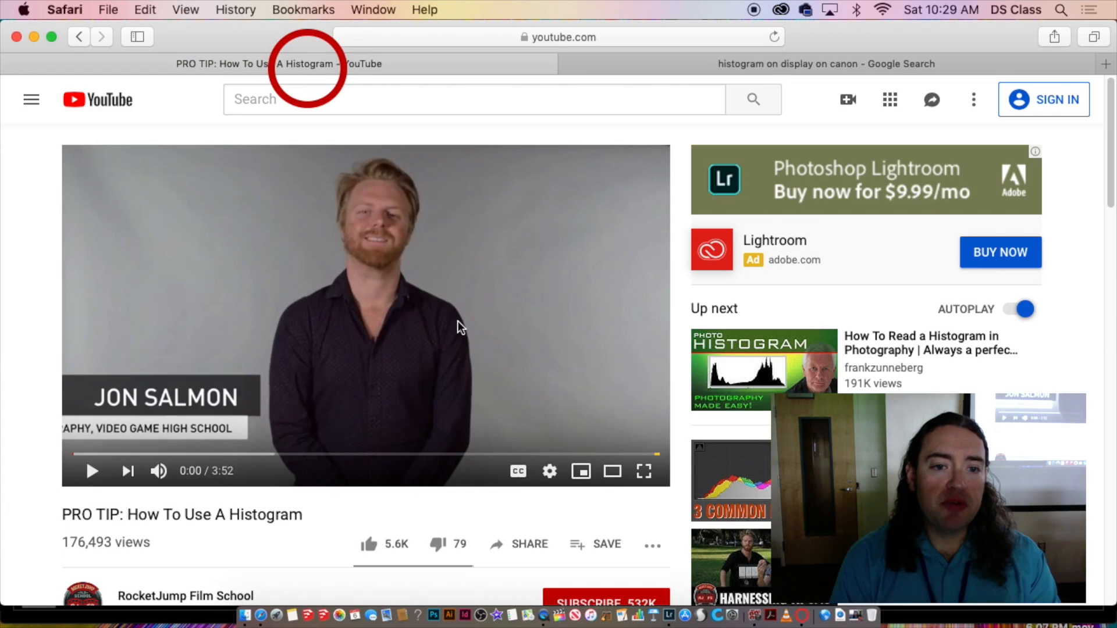
{"action": "left_click", "coordinate": [473, 418]}
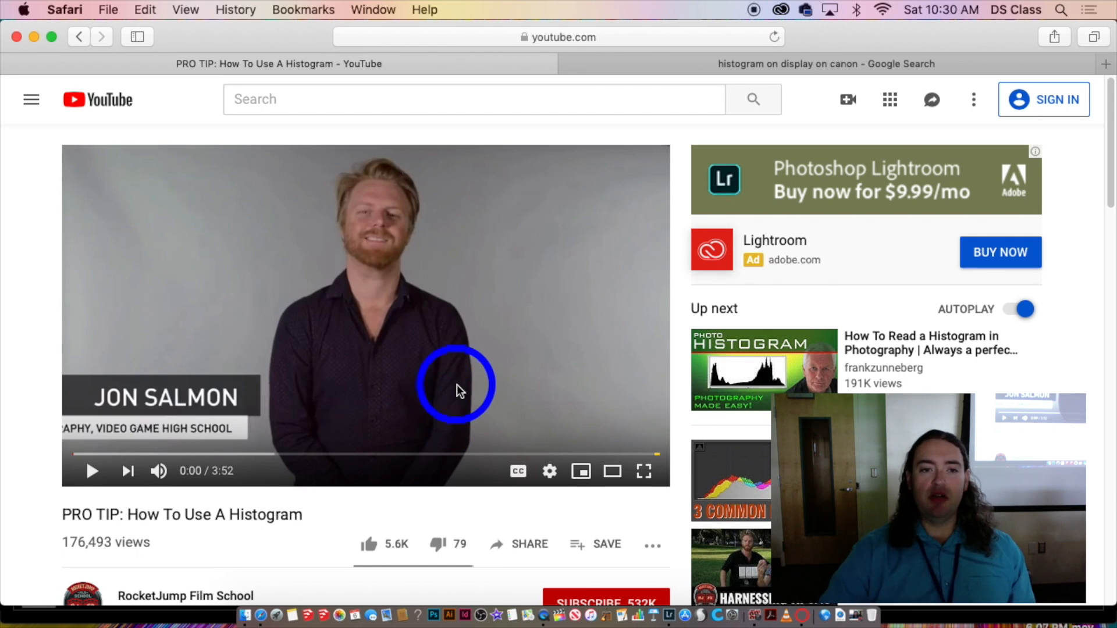
{"action": "left_click", "coordinate": [389, 316]}
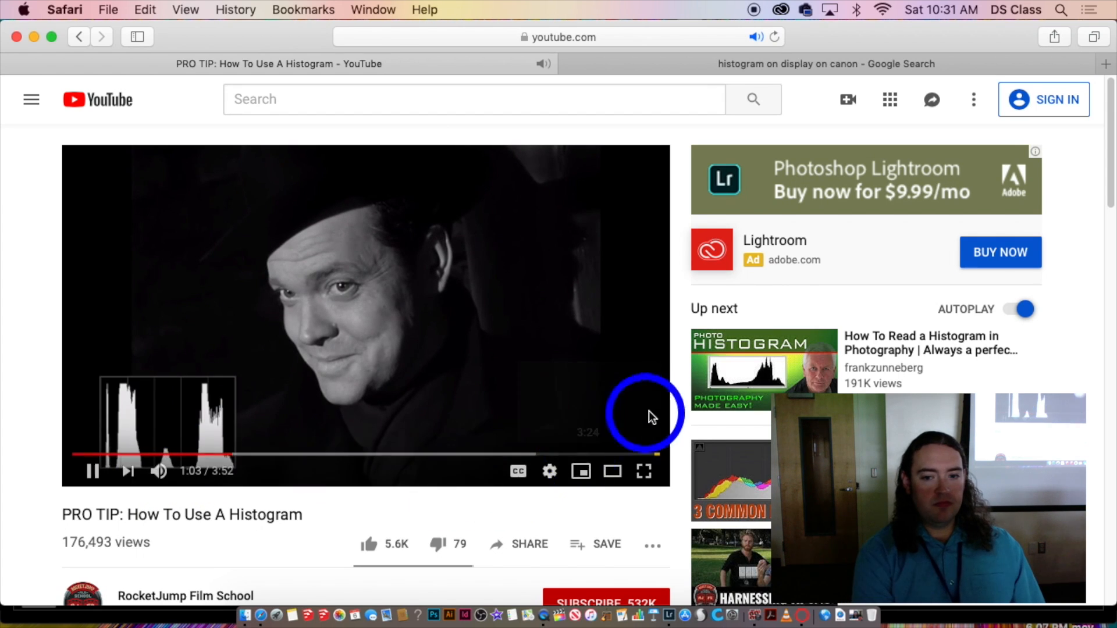
- Watch the histogram video in full screen, leave full screen near the end, and pause it at 3:32
{"action": "left_click", "coordinate": [655, 467]}
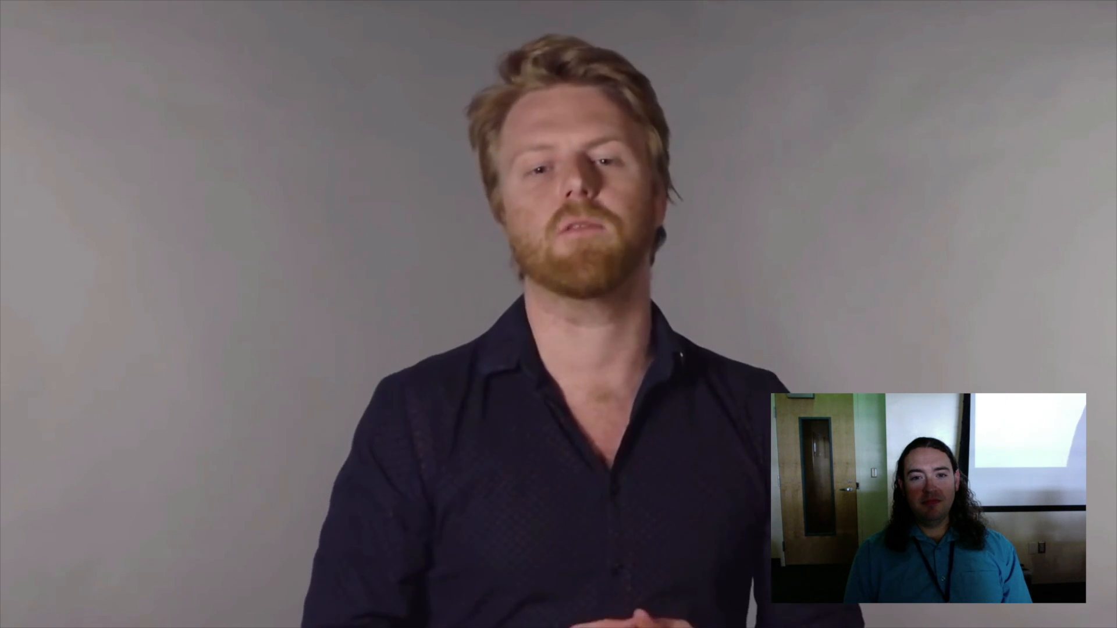
{"action": "mouse_move", "coordinate": [659, 451]}
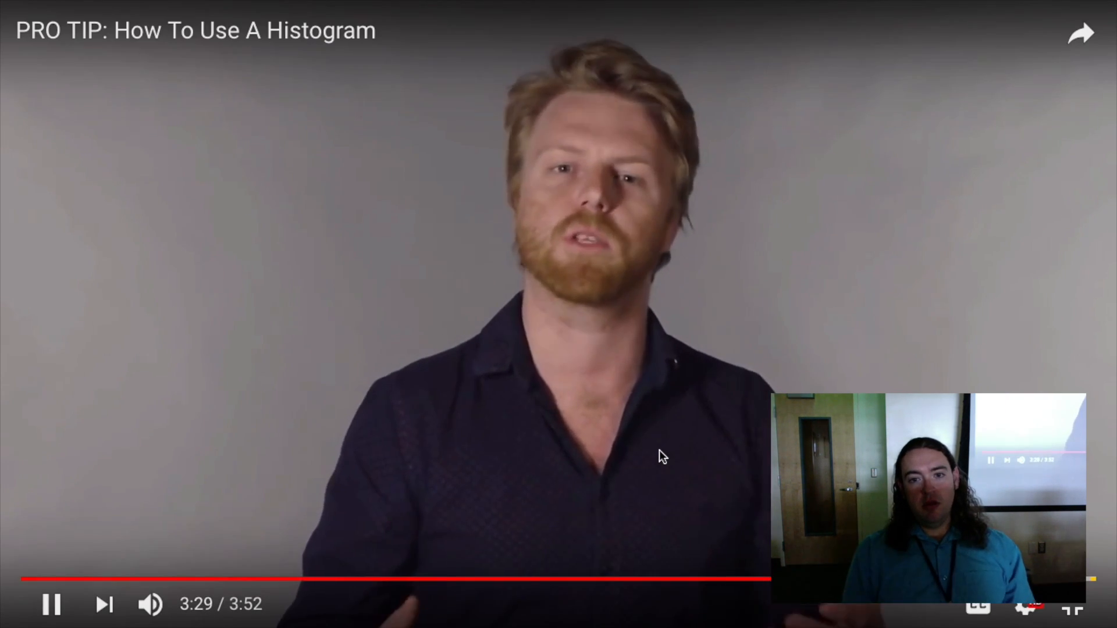
{"action": "key", "text": "Escape"}
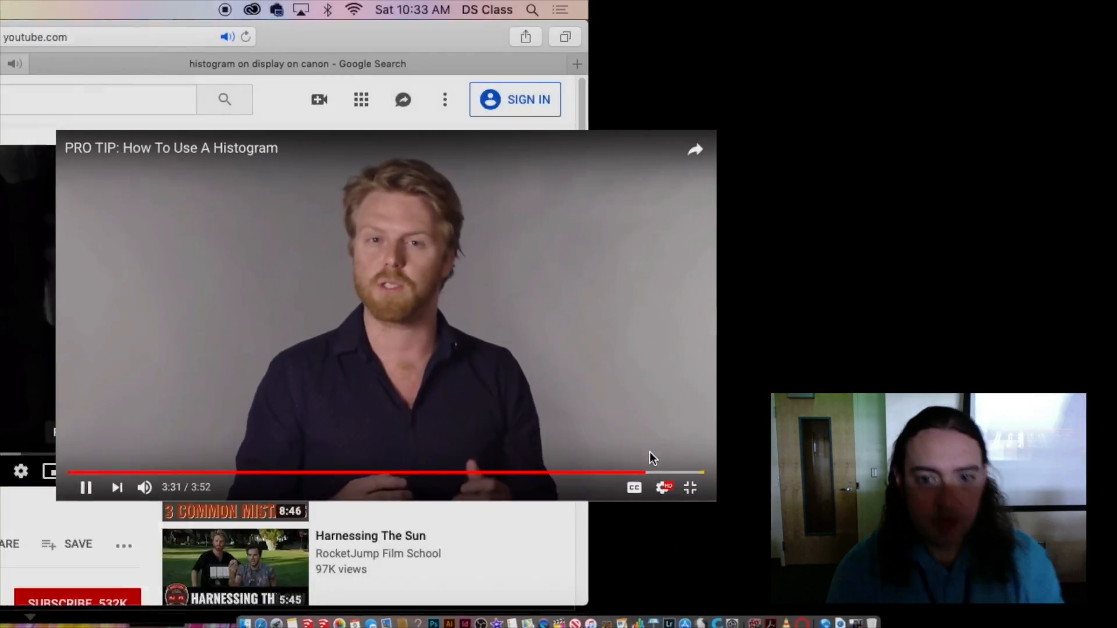
{"action": "left_click", "coordinate": [390, 277]}
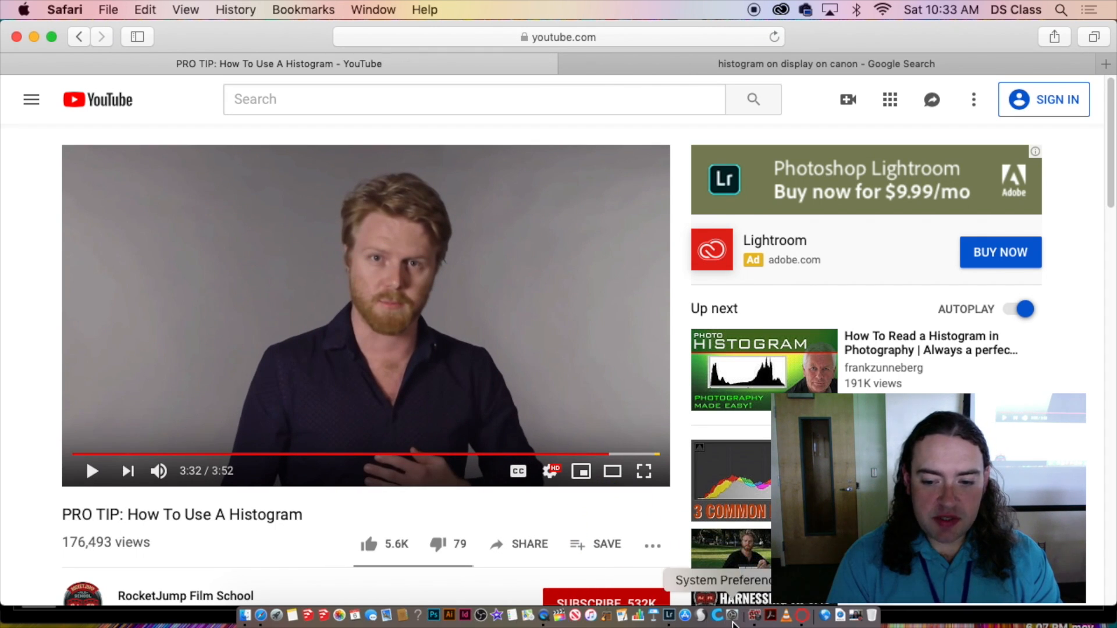
- Switch back to Lightroom Classic and turn on the shadow and highlight clipping warnings in the histogram
{"action": "left_click", "coordinate": [670, 616]}
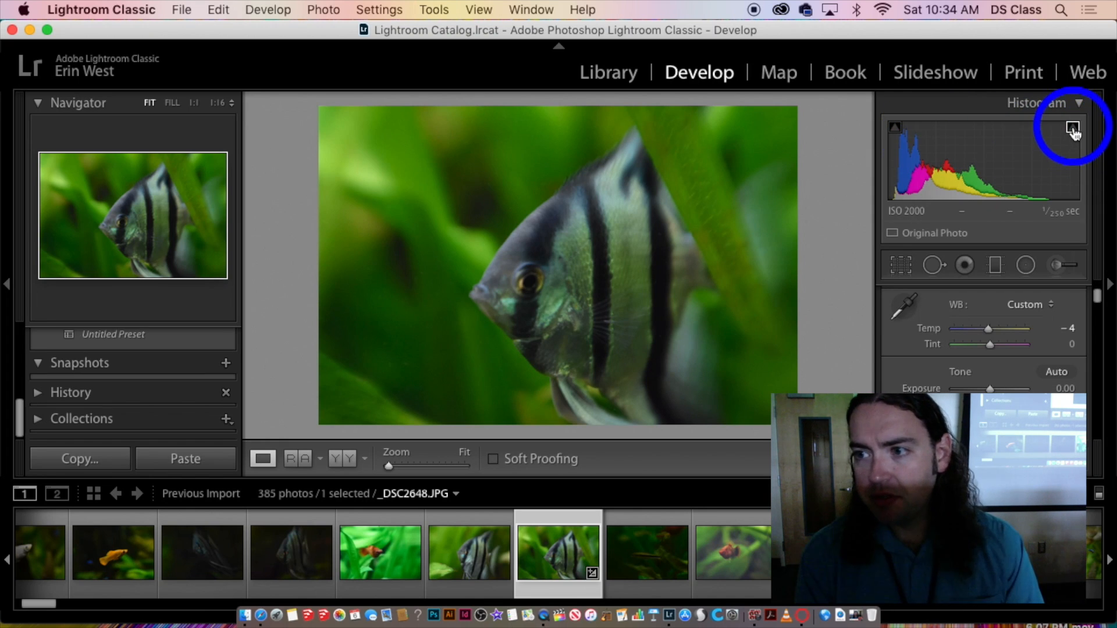
{"action": "left_click", "coordinate": [896, 128]}
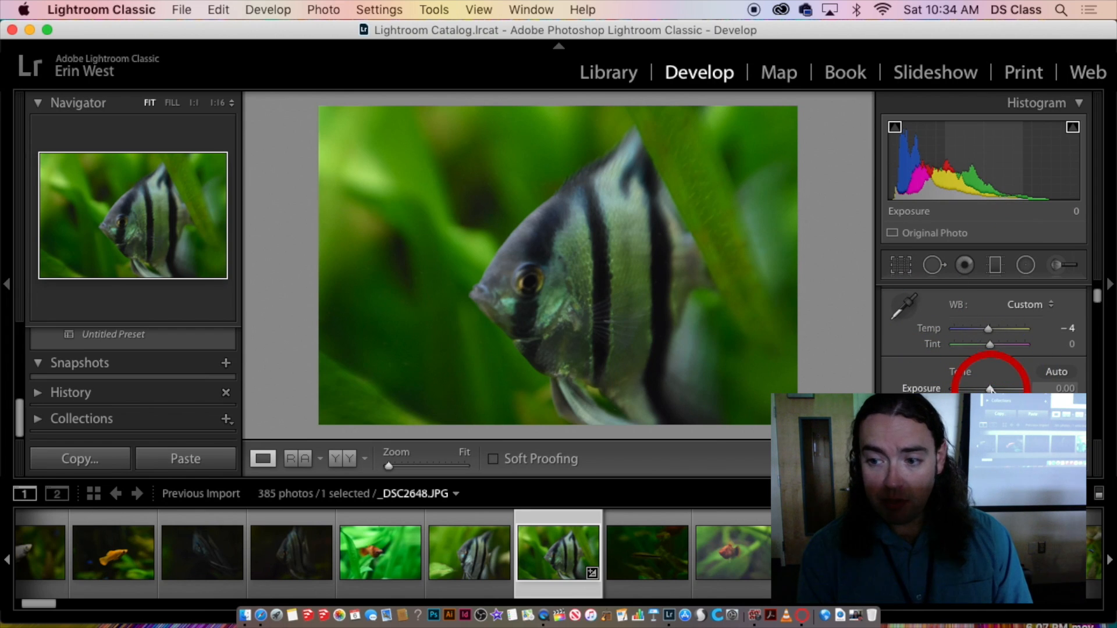
- Push the angelfish photo's exposure to +5.00 to show highlight clipping, and bring it back to +0.15
{"action": "left_click_drag", "start_coordinate": [990, 389], "coordinate": [1031, 380]}
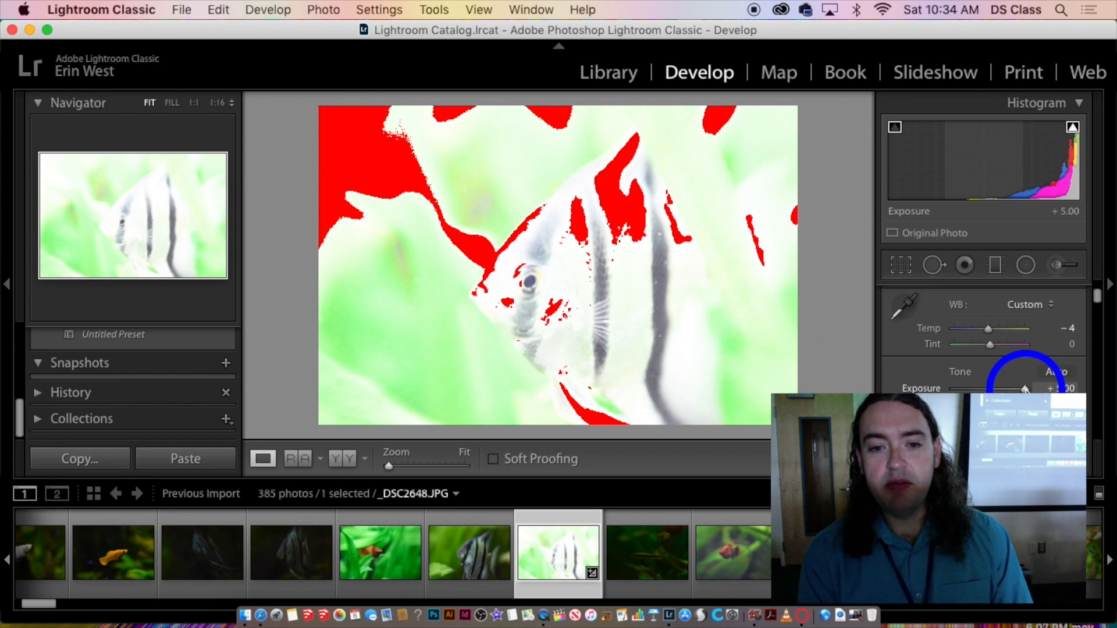
{"action": "left_click_drag", "start_coordinate": [1026, 389], "coordinate": [991, 389]}
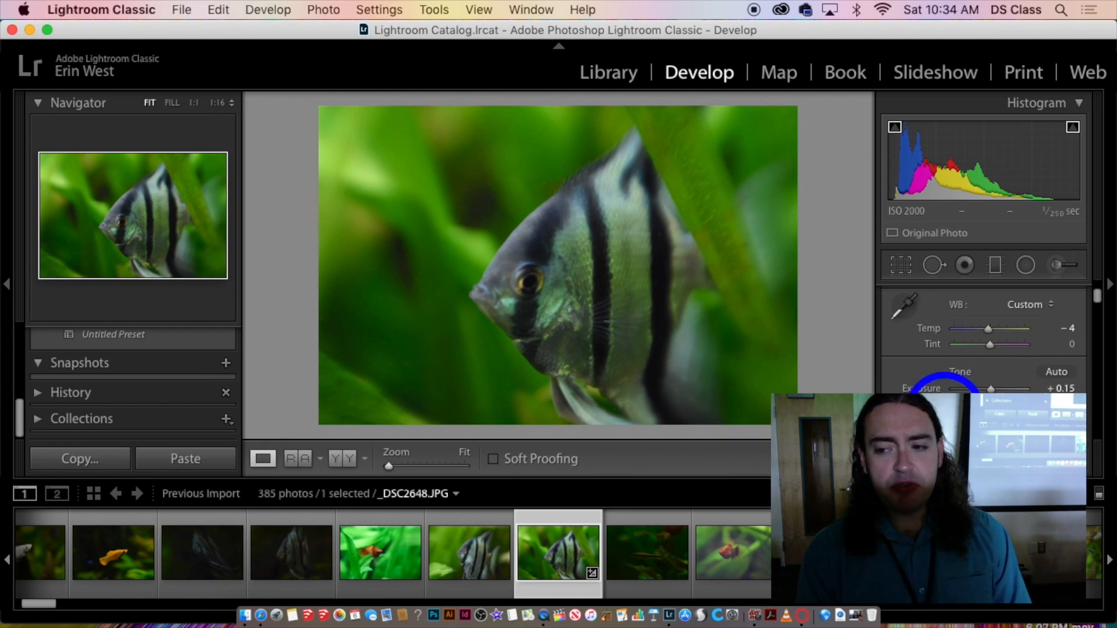
{"action": "left_click", "coordinate": [991, 389]}
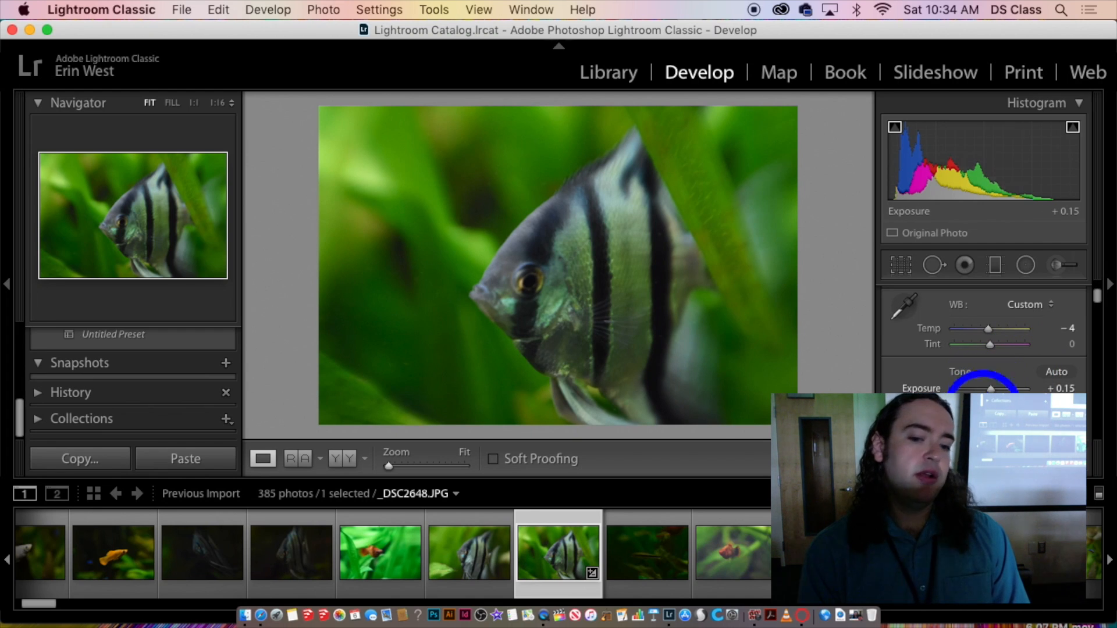
- Collapse the presets list, expand the collections list and open the Helicopters collection
{"action": "left_click_drag", "start_coordinate": [54, 605], "coordinate": [72, 578]}
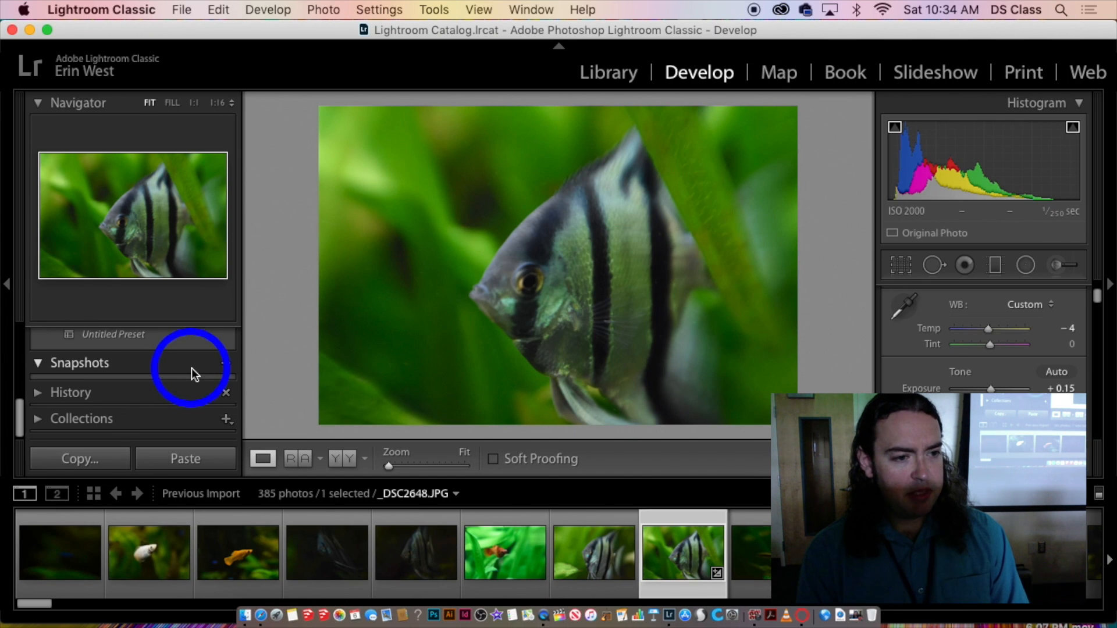
{"action": "left_click", "coordinate": [153, 330]}
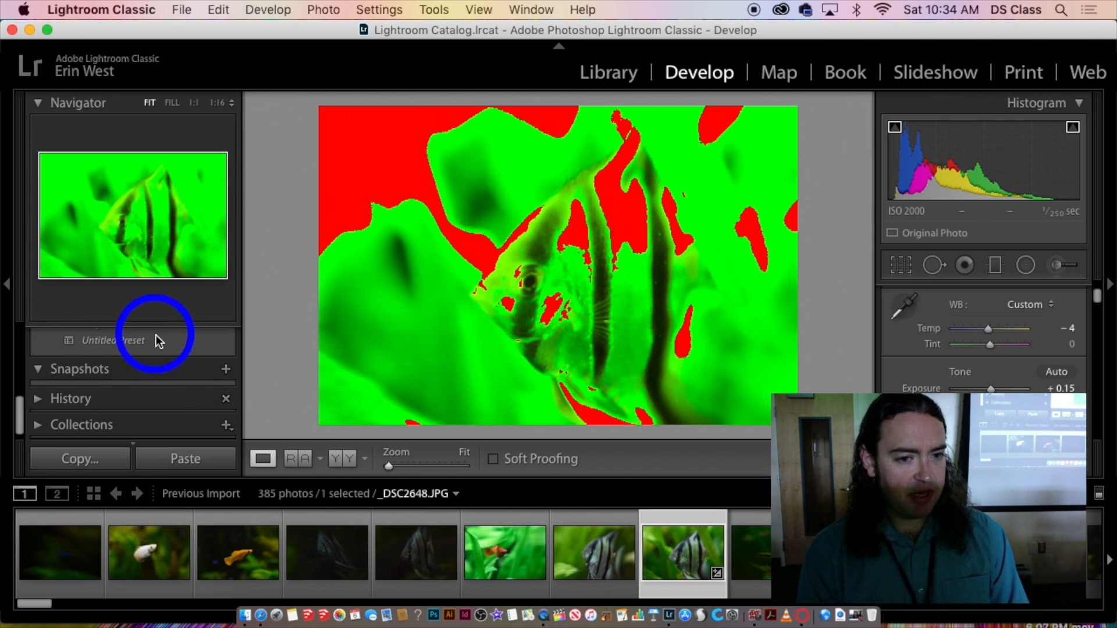
{"action": "scroll", "coordinate": [169, 343], "scroll_direction": "up", "scroll_amount": 5}
{"action": "scroll", "coordinate": [111, 358], "scroll_direction": "up", "scroll_amount": 4}
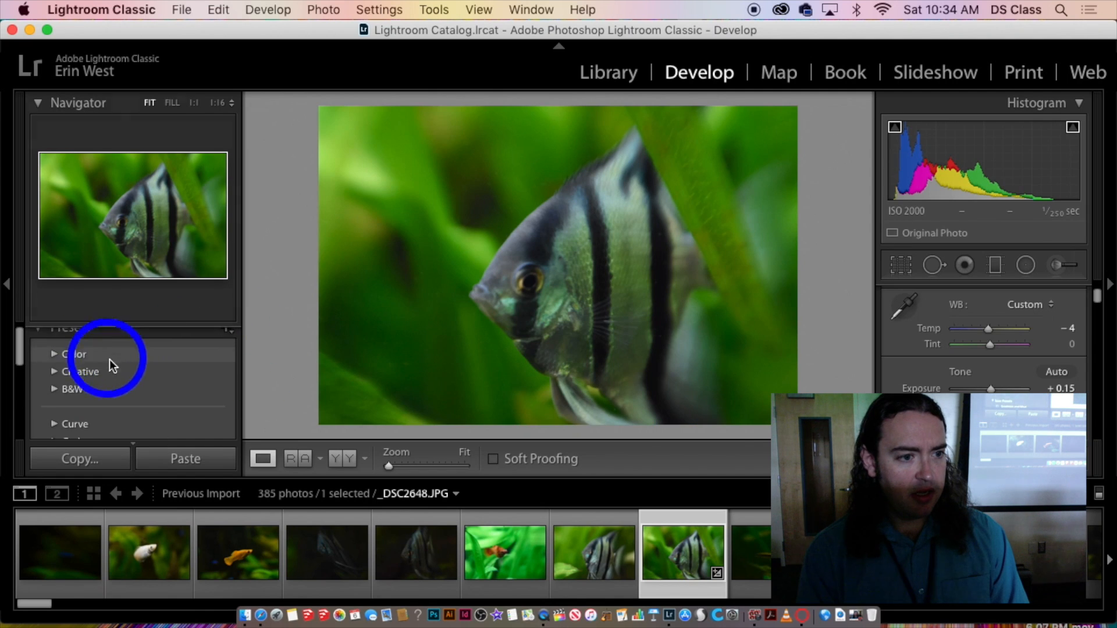
{"action": "scroll", "coordinate": [146, 381], "scroll_direction": "down", "scroll_amount": 8}
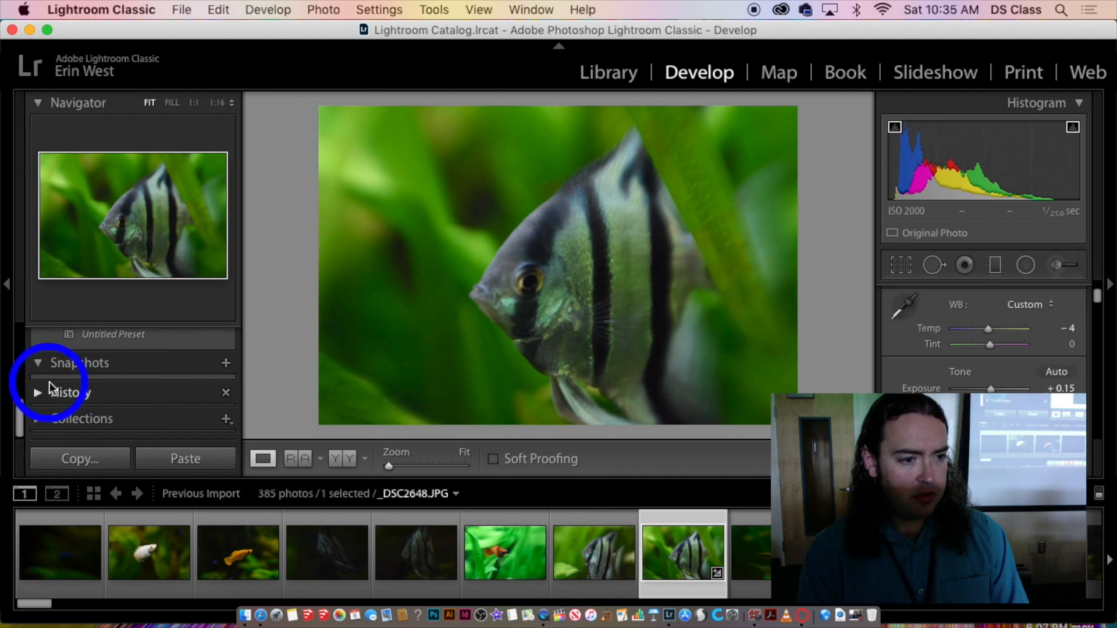
{"action": "scroll", "coordinate": [48, 382], "scroll_direction": "up", "scroll_amount": 8}
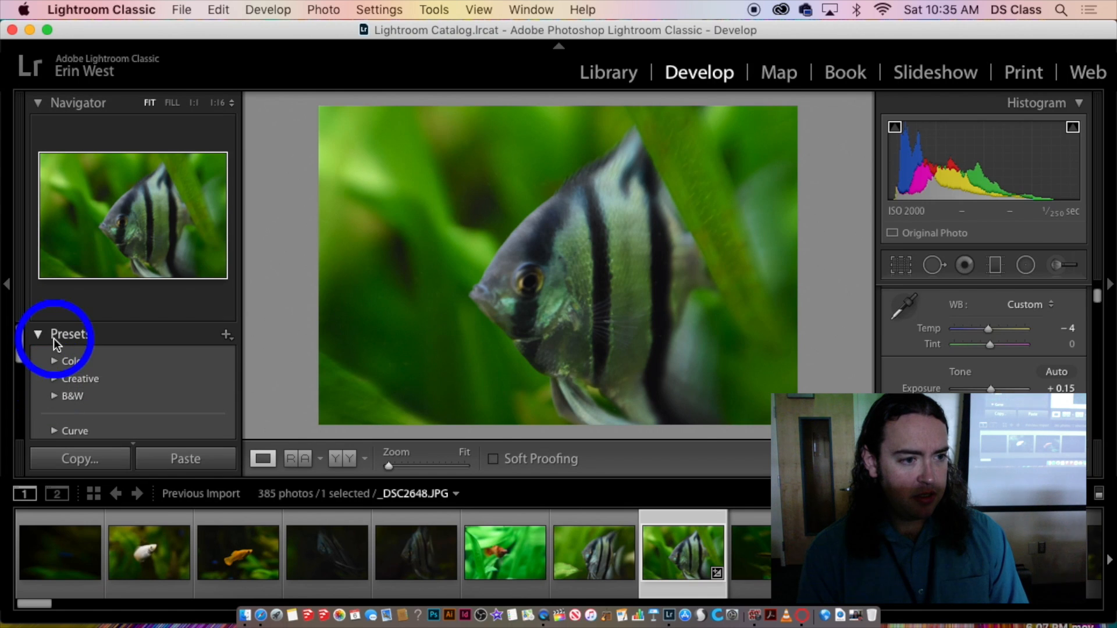
{"action": "left_click", "coordinate": [39, 334]}
{"action": "left_click", "coordinate": [39, 412]}
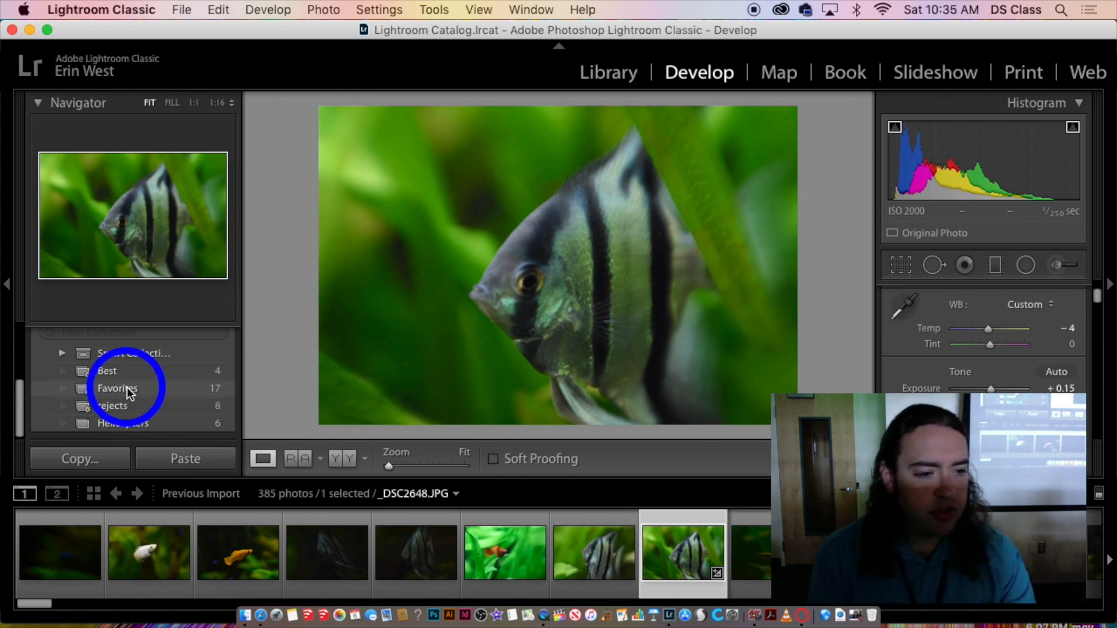
{"action": "scroll", "coordinate": [127, 390], "scroll_direction": "up", "scroll_amount": 1}
{"action": "scroll", "coordinate": [116, 396], "scroll_direction": "down", "scroll_amount": 1}
{"action": "left_click", "coordinate": [174, 423]}
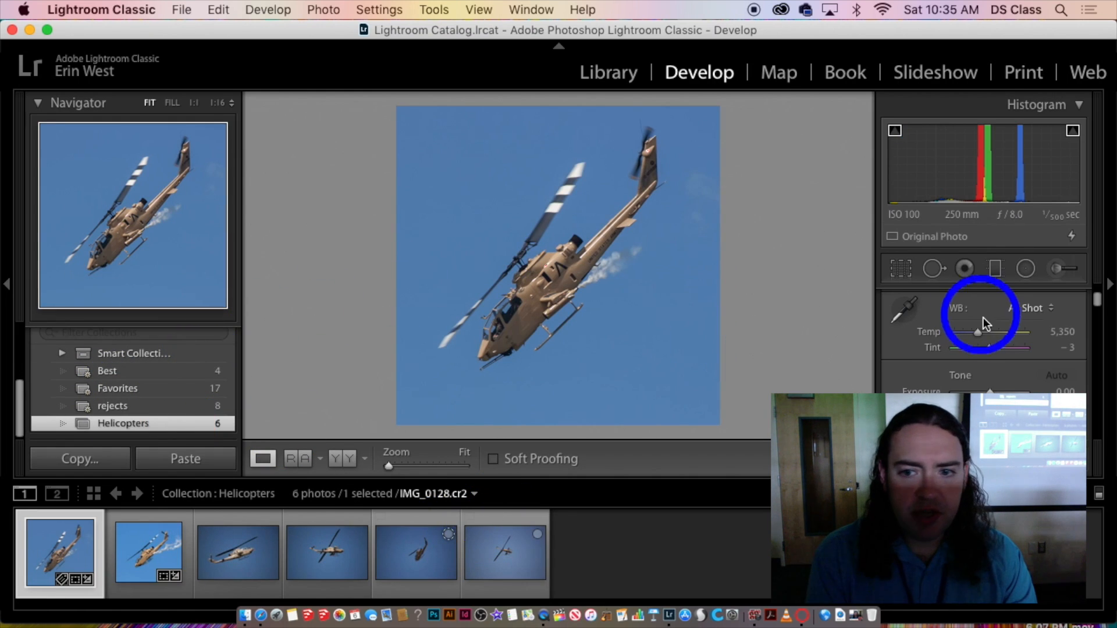
- Select helicopter photo IMG_0113.cr2 and inspect the clipping on its rotor blade at 1:1, returning to the fitted view
{"action": "left_click", "coordinate": [162, 545]}
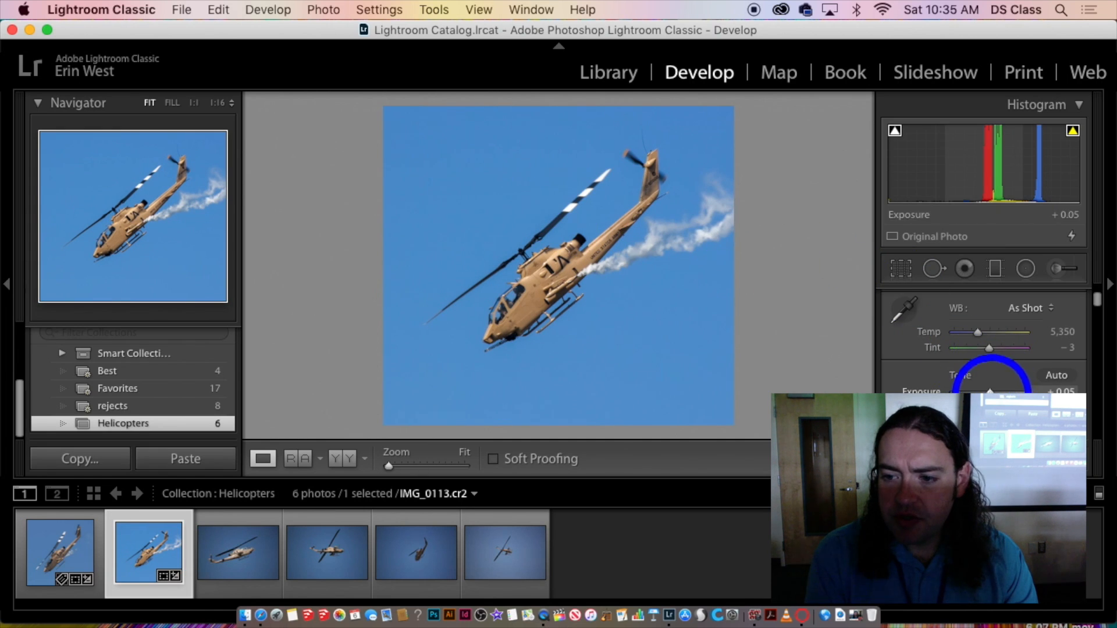
{"action": "left_click", "coordinate": [546, 203]}
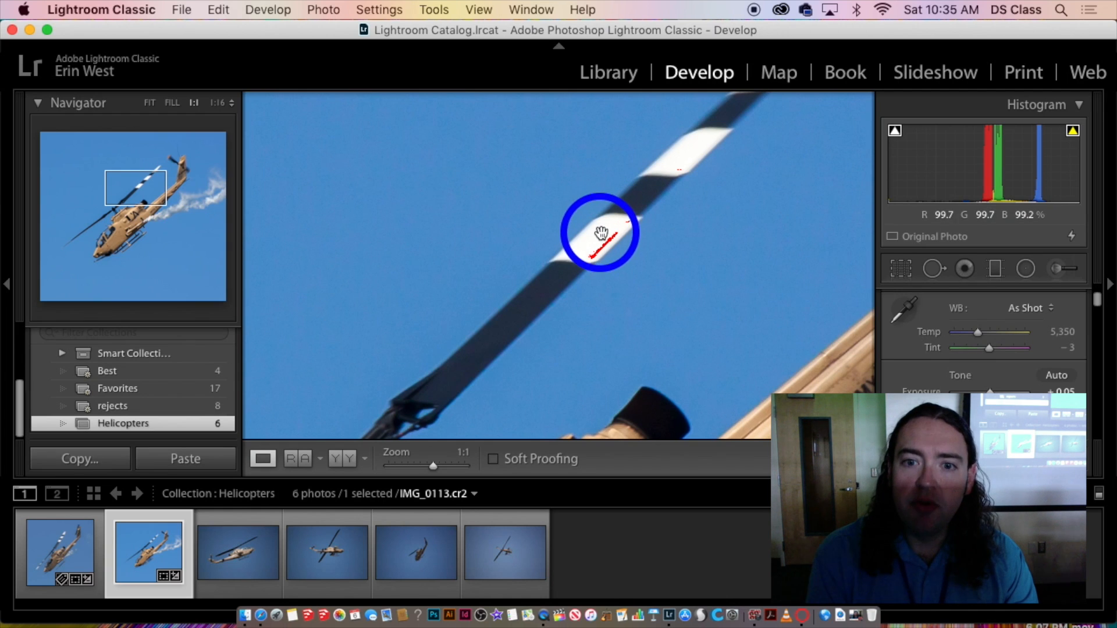
{"action": "left_click", "coordinate": [646, 300]}
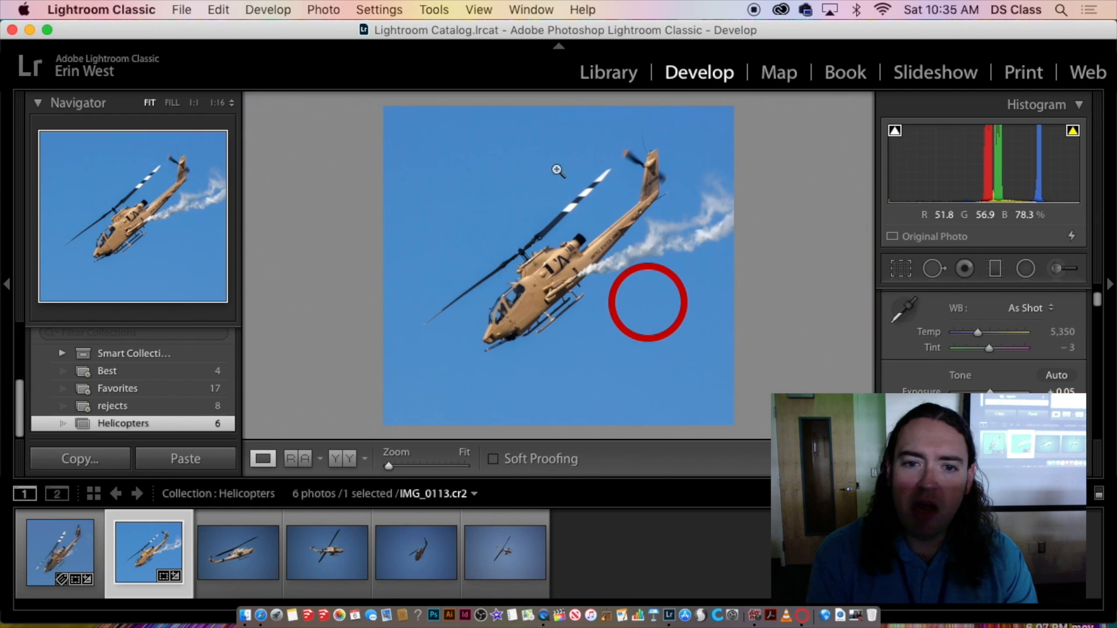
{"action": "left_click", "coordinate": [576, 210]}
{"action": "left_click", "coordinate": [632, 316]}
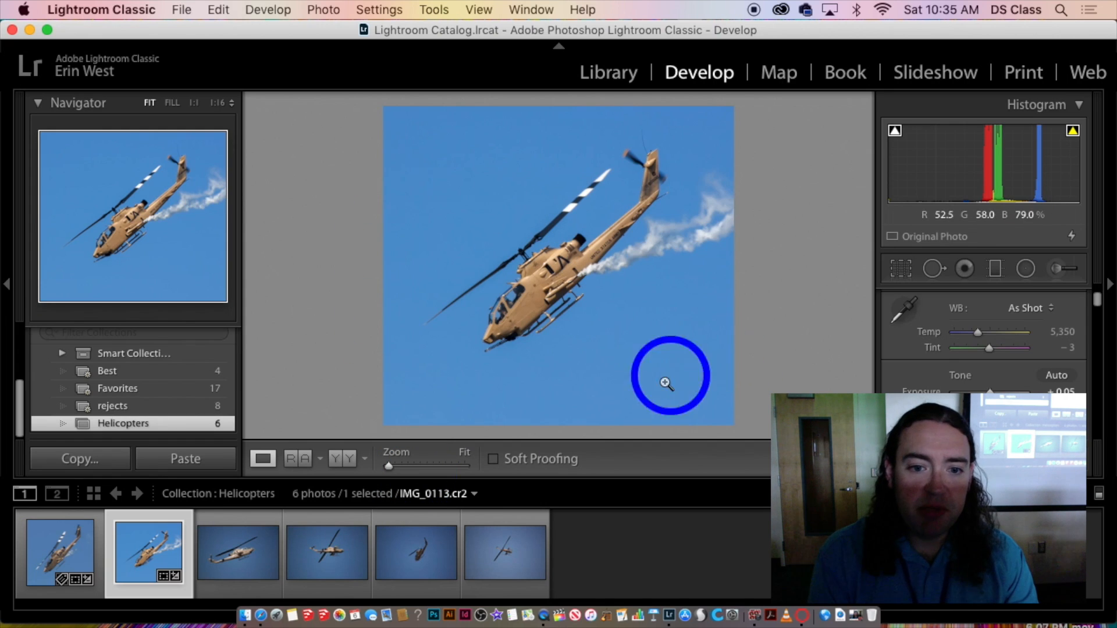
- Select helicopter photo IMG_0116.cr2 and set its exposure to +0.40
{"action": "left_click", "coordinate": [247, 556]}
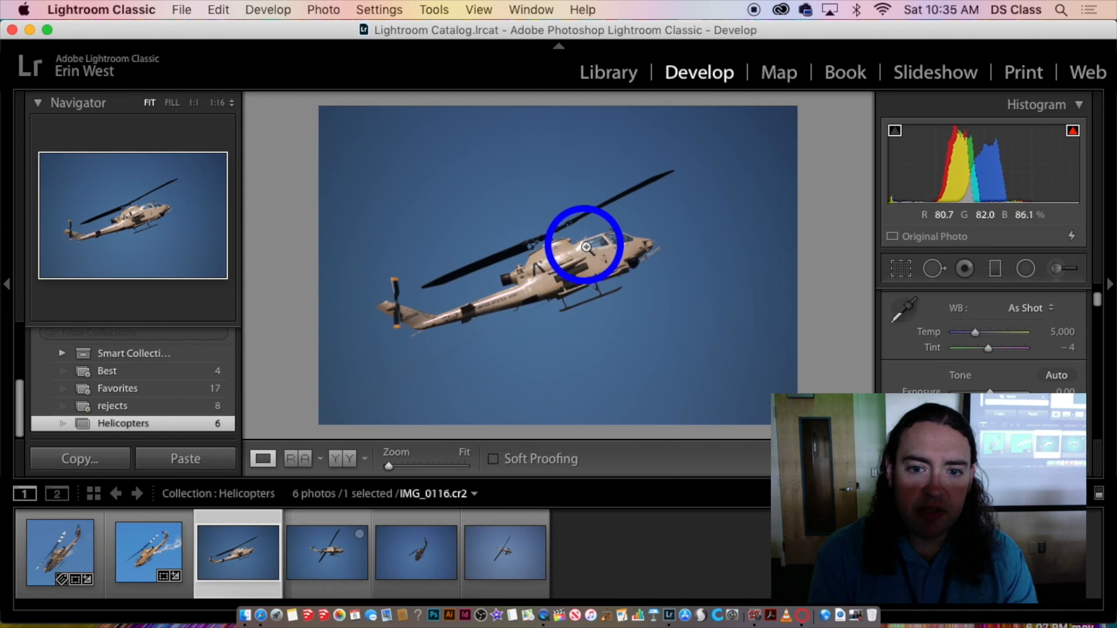
{"action": "mouse_move", "coordinate": [988, 391]}
{"action": "left_mouse_down"}
{"action": "mouse_move", "coordinate": [1021, 384]}
{"action": "mouse_move", "coordinate": [983, 391]}
{"action": "left_mouse_up"}
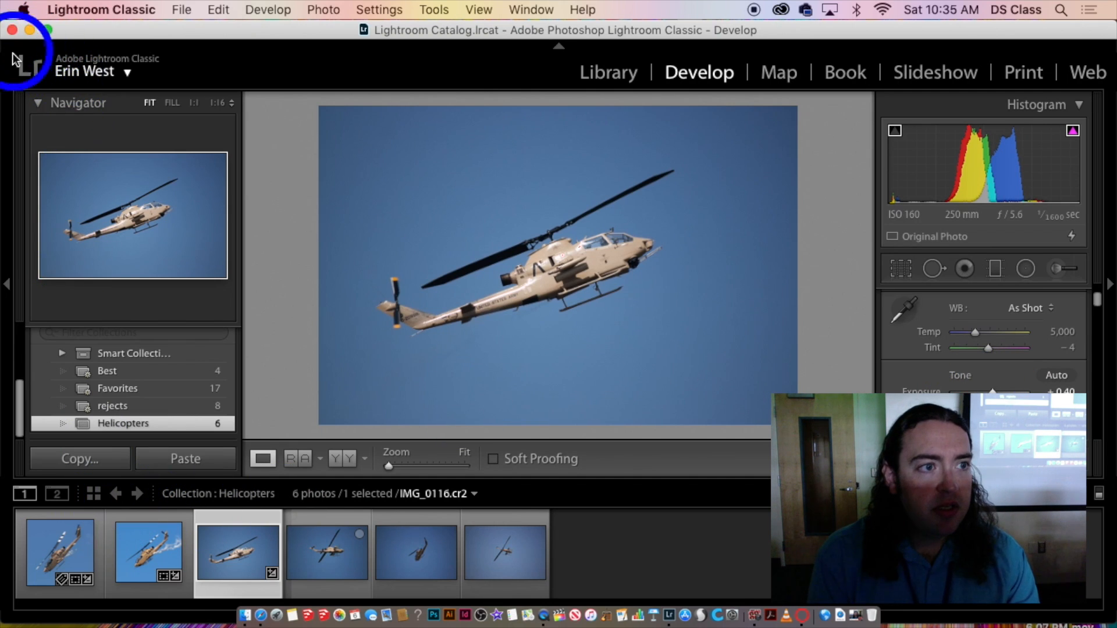
- Select the Smart Collections set and show its photos in the Library grid
{"action": "left_click_drag", "start_coordinate": [165, 576], "coordinate": [149, 410]}
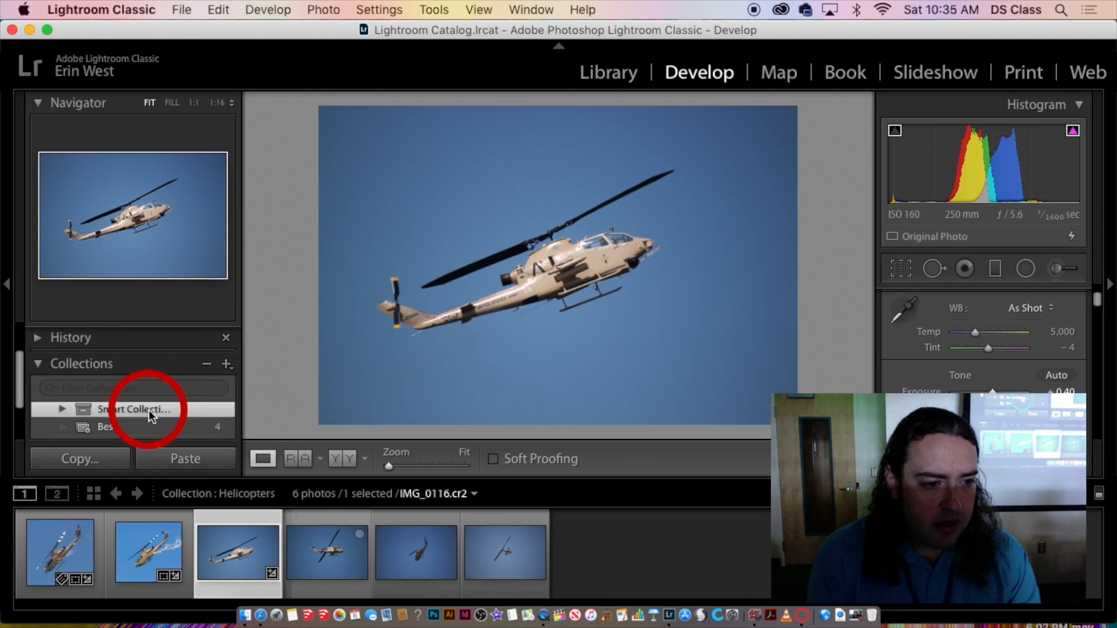
{"action": "left_click", "coordinate": [147, 411]}
{"action": "scroll", "coordinate": [148, 412], "scroll_direction": "down", "scroll_amount": 2}
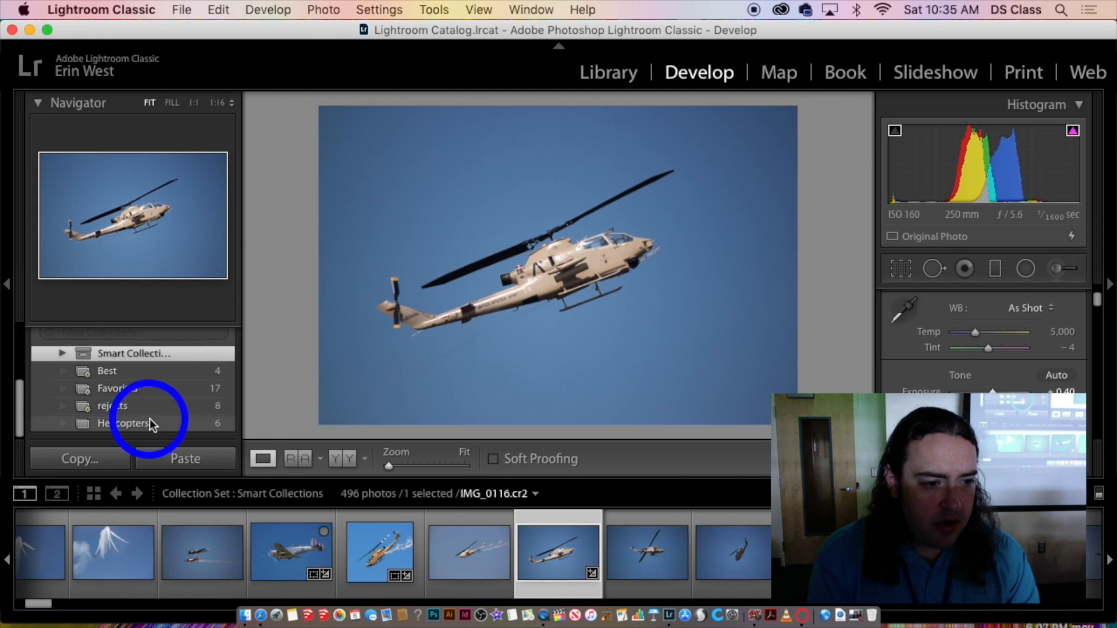
{"action": "scroll", "coordinate": [150, 419], "scroll_direction": "up", "scroll_amount": 5}
{"action": "scroll", "coordinate": [149, 417], "scroll_direction": "down", "scroll_amount": 3}
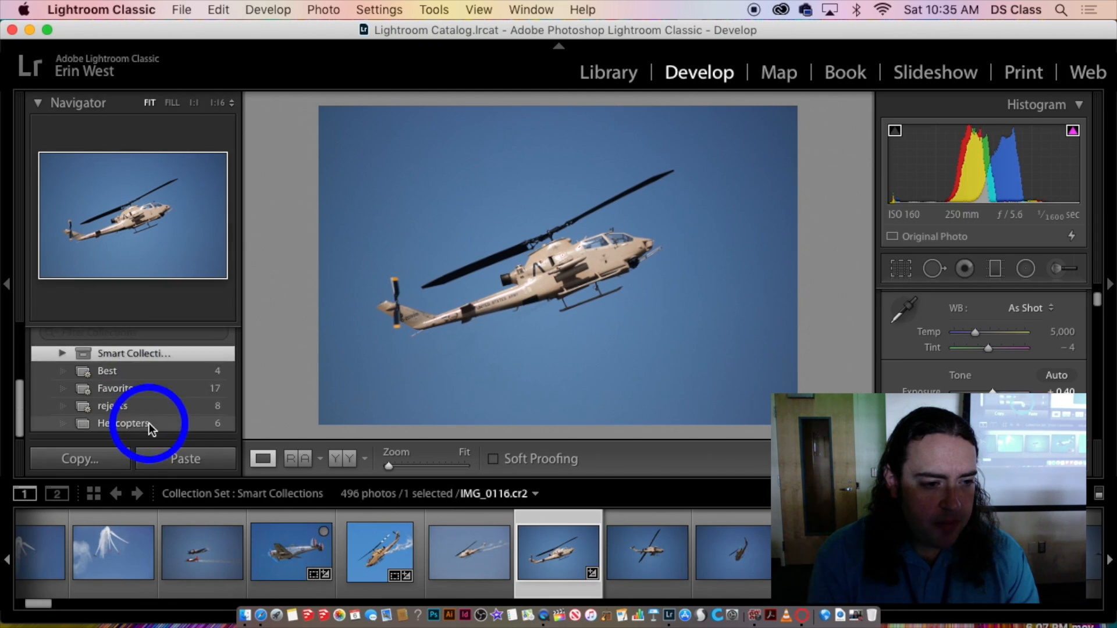
{"action": "scroll", "coordinate": [149, 424], "scroll_direction": "up", "scroll_amount": 4}
{"action": "scroll", "coordinate": [127, 397], "scroll_direction": "down", "scroll_amount": 3}
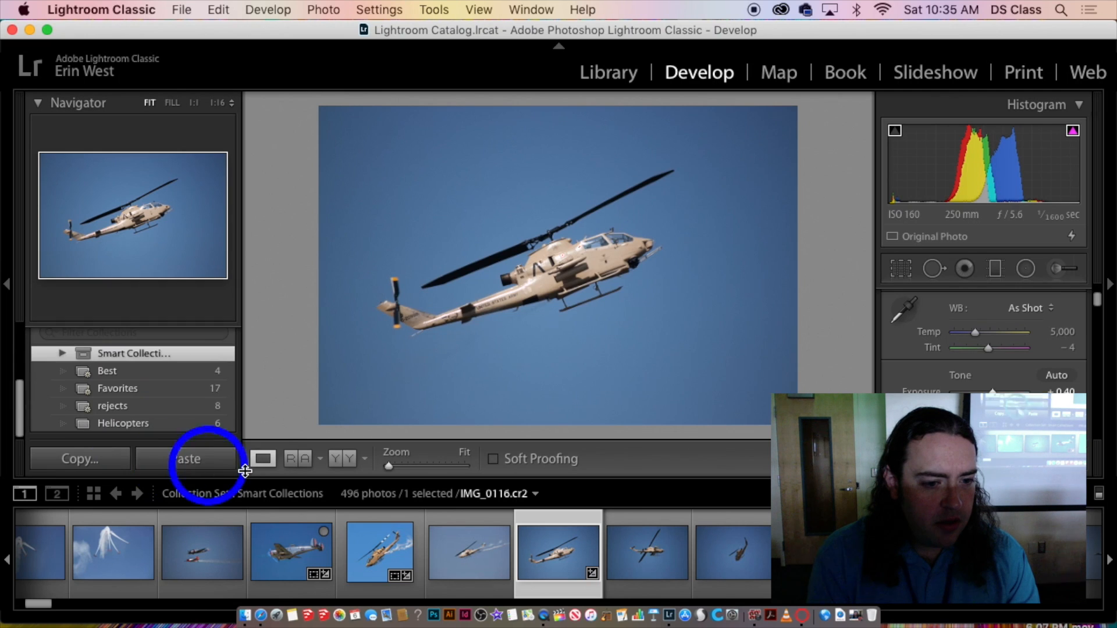
{"action": "left_click", "coordinate": [94, 495]}
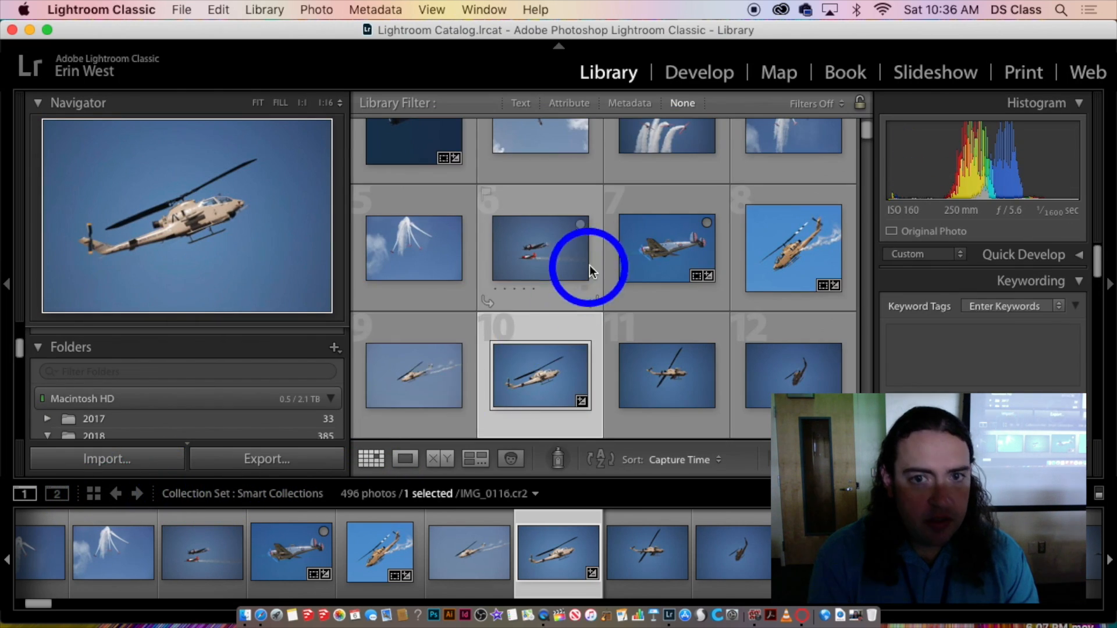
- Find the dark angelfish photo _DSC2712.JPG in the grid and open it in Loupe view
{"action": "scroll", "coordinate": [585, 268], "scroll_direction": "down", "scroll_amount": 3}
{"action": "scroll", "coordinate": [585, 285], "scroll_direction": "down", "scroll_amount": 10}
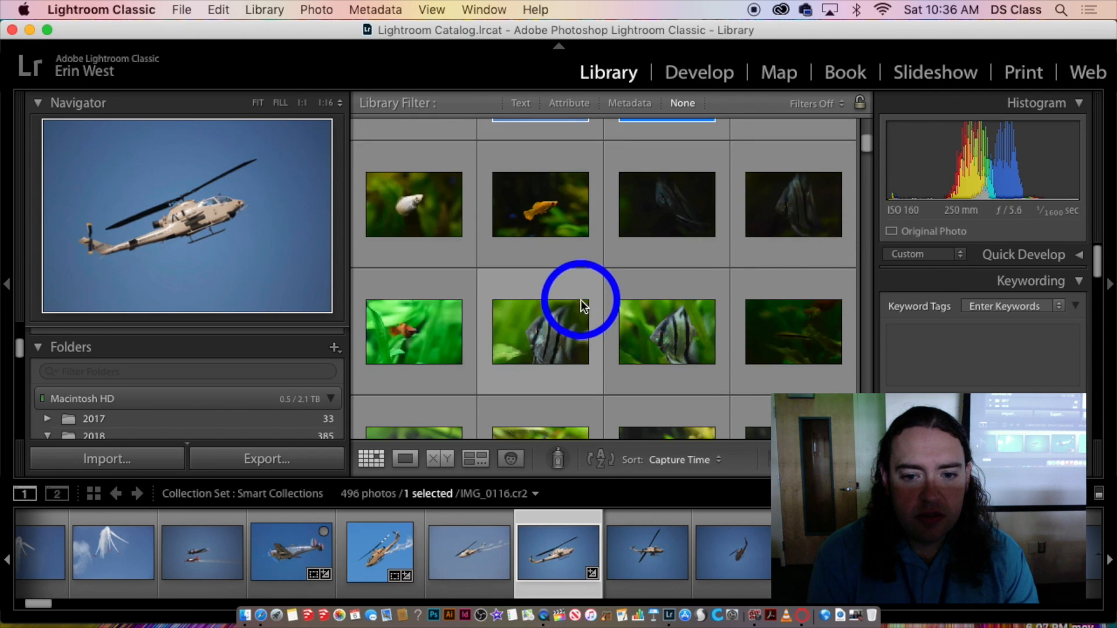
{"action": "scroll", "coordinate": [611, 329], "scroll_direction": "down", "scroll_amount": 10}
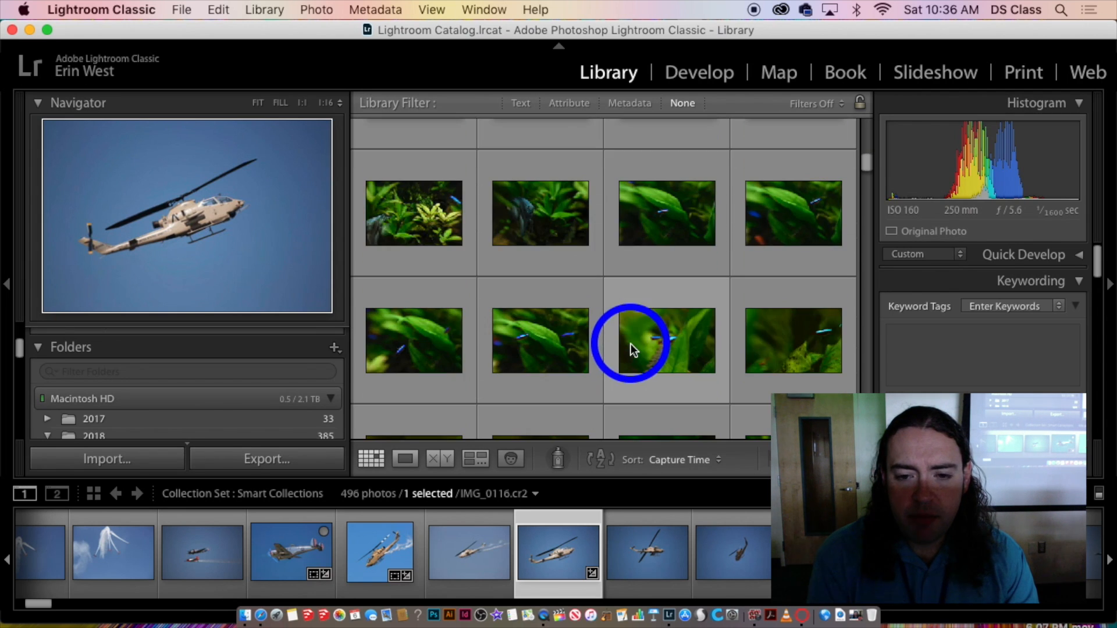
{"action": "scroll", "coordinate": [600, 303], "scroll_direction": "down", "scroll_amount": 10}
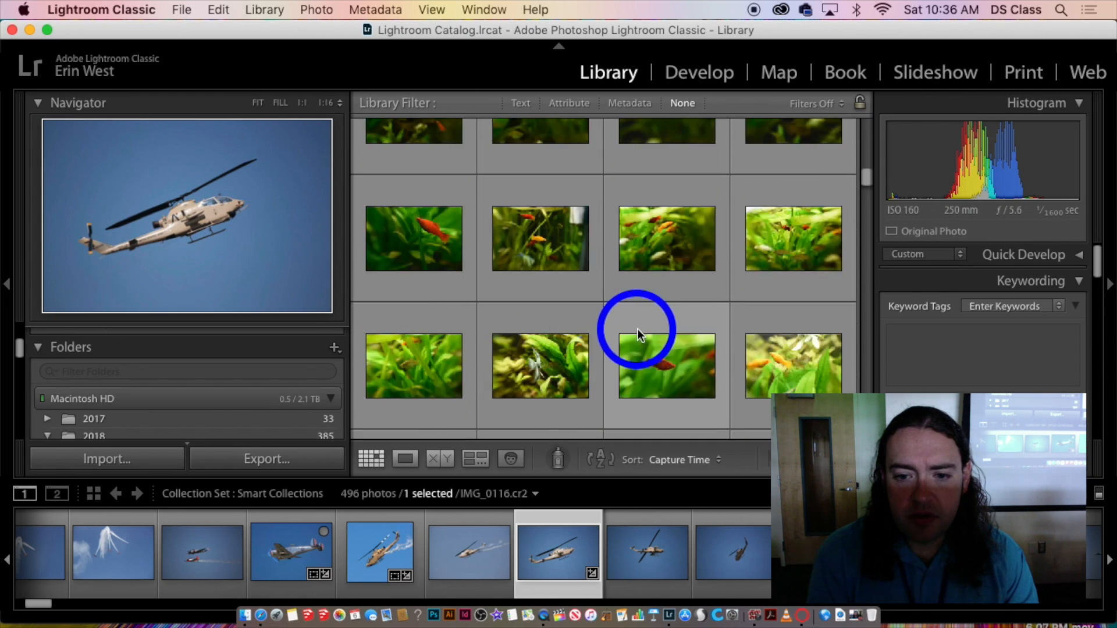
{"action": "scroll", "coordinate": [652, 335], "scroll_direction": "down", "scroll_amount": 2}
{"action": "double_click", "coordinate": [669, 279]}
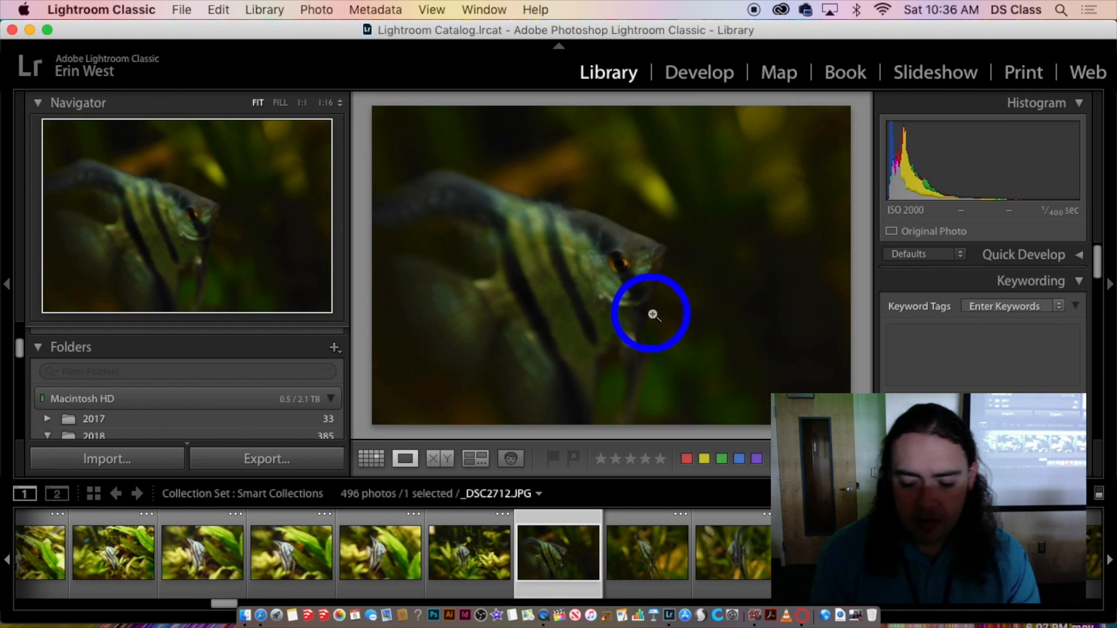
- Browse the neighbouring fish tank photos one by one up to _DSC2723.JPG, comparing their images and histograms
{"action": "key", "text": "Left"}
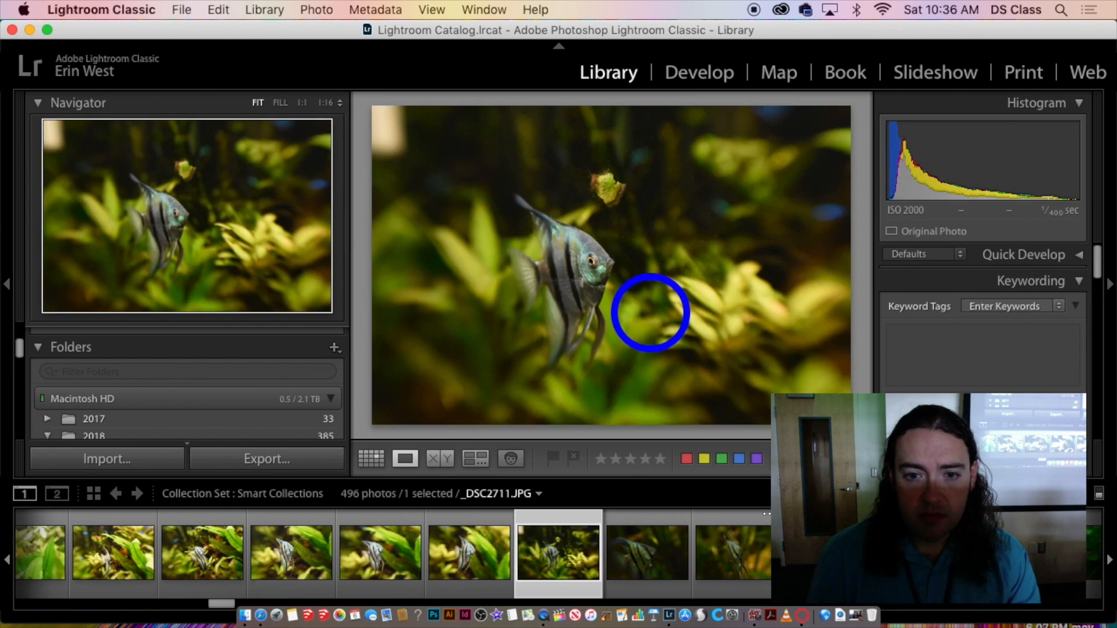
{"action": "key", "text": "Right"}
{"action": "key", "text": "Right"}
{"action": "key", "text": "Right"}
{"action": "key", "text": "Right"}
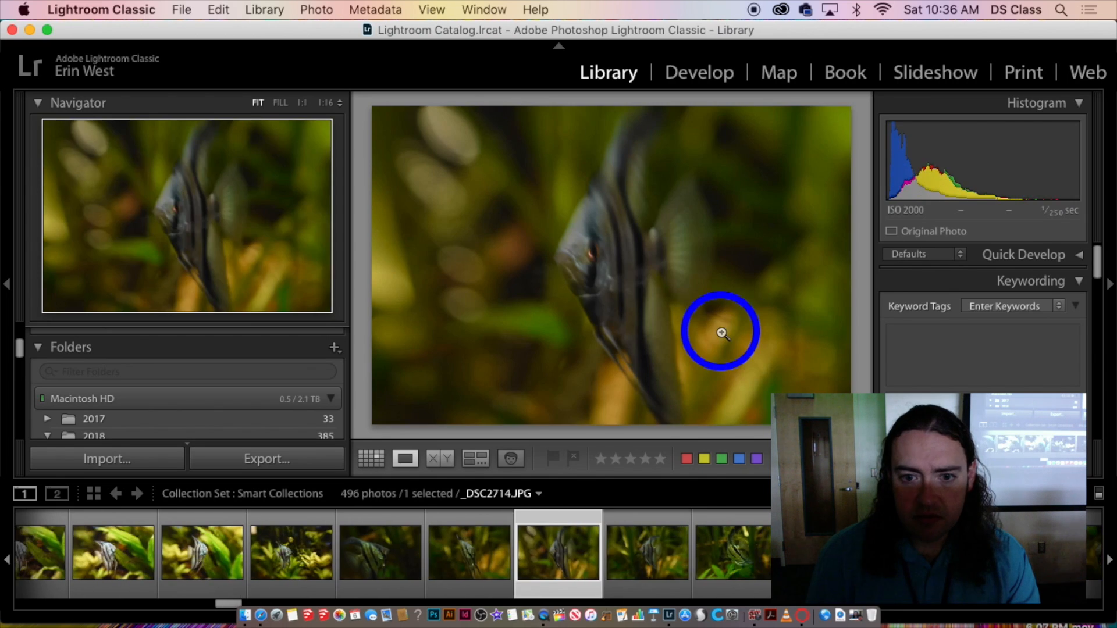
{"action": "key", "text": "Right"}
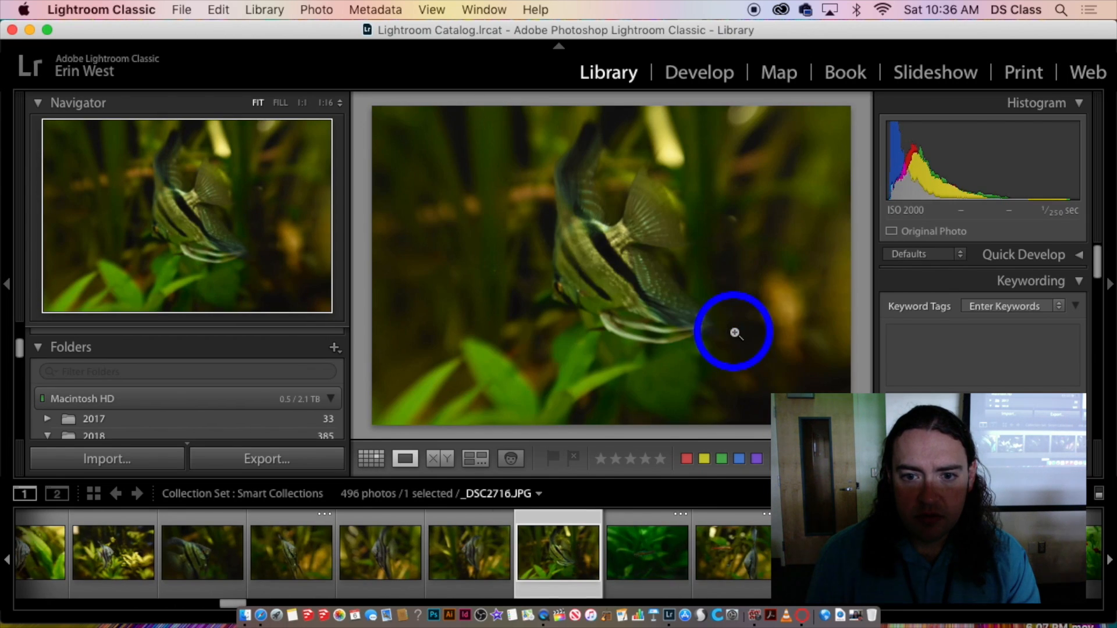
{"action": "key", "text": "Right"}
{"action": "key", "text": "Right"}
{"action": "key", "text": "Right"}
{"action": "key", "text": "Right"}
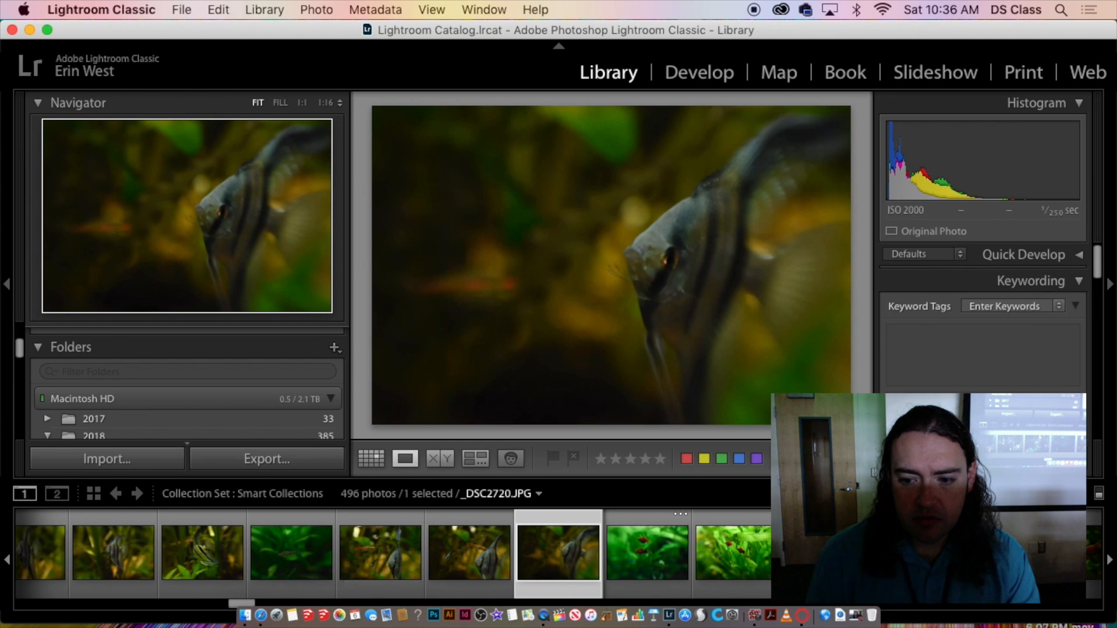
{"action": "key", "text": "Right"}
{"action": "key", "text": "Right"}
{"action": "key", "text": "Right"}
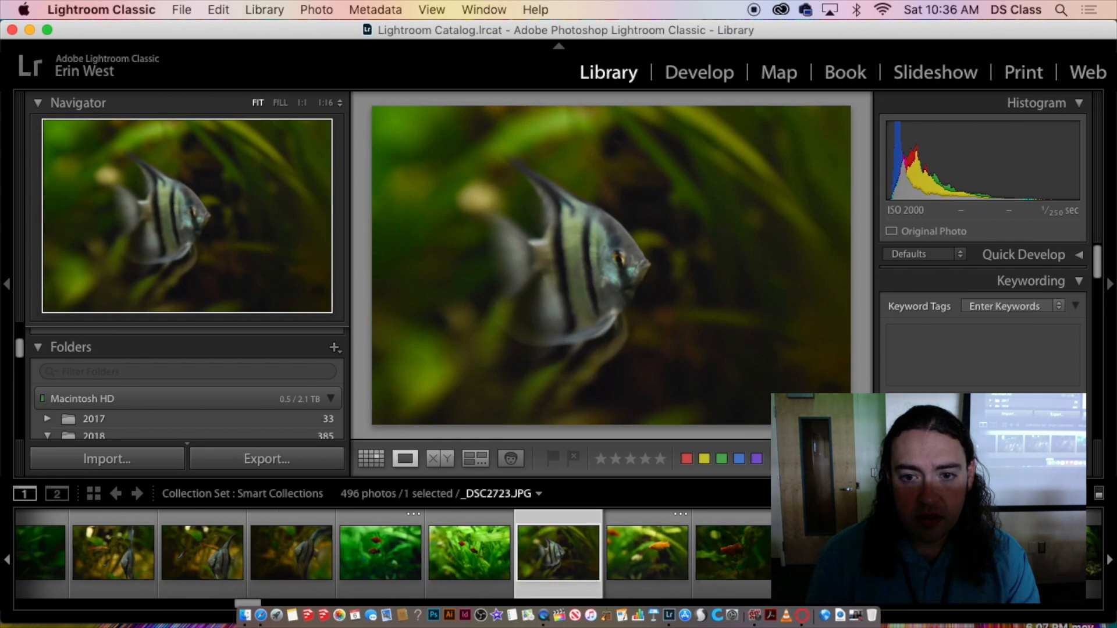
{"action": "left_click", "coordinate": [626, 249]}
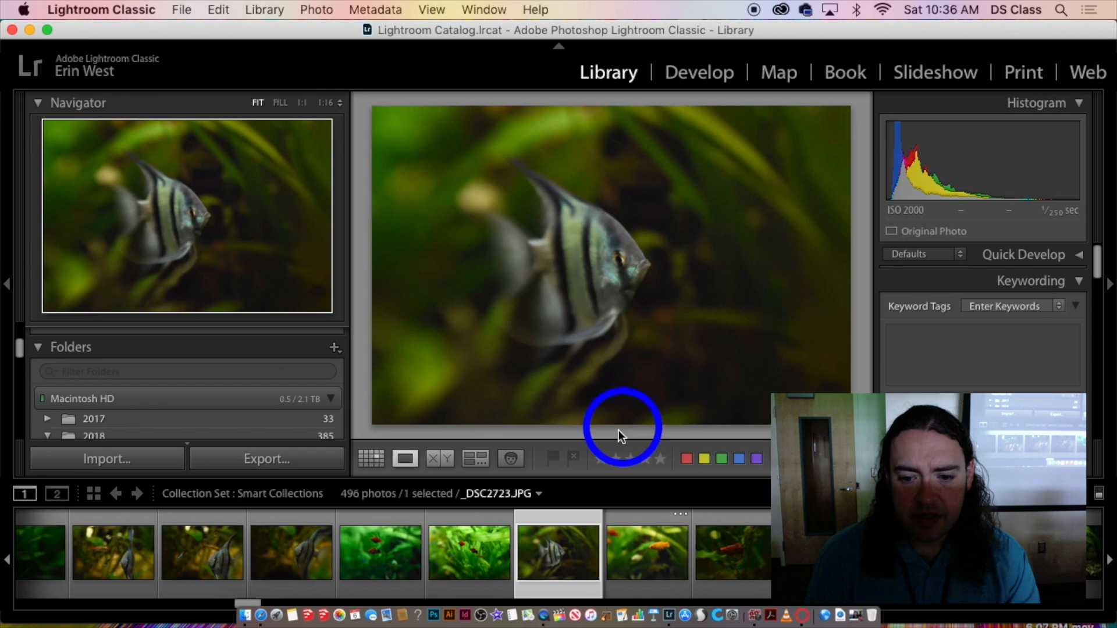
- Select the edited angelfish photo _DSC2648.JPG in the filmstrip and give it a red colour label and a one-star rating
{"action": "left_click", "coordinate": [7, 558]}
{"action": "left_click", "coordinate": [7, 558]}
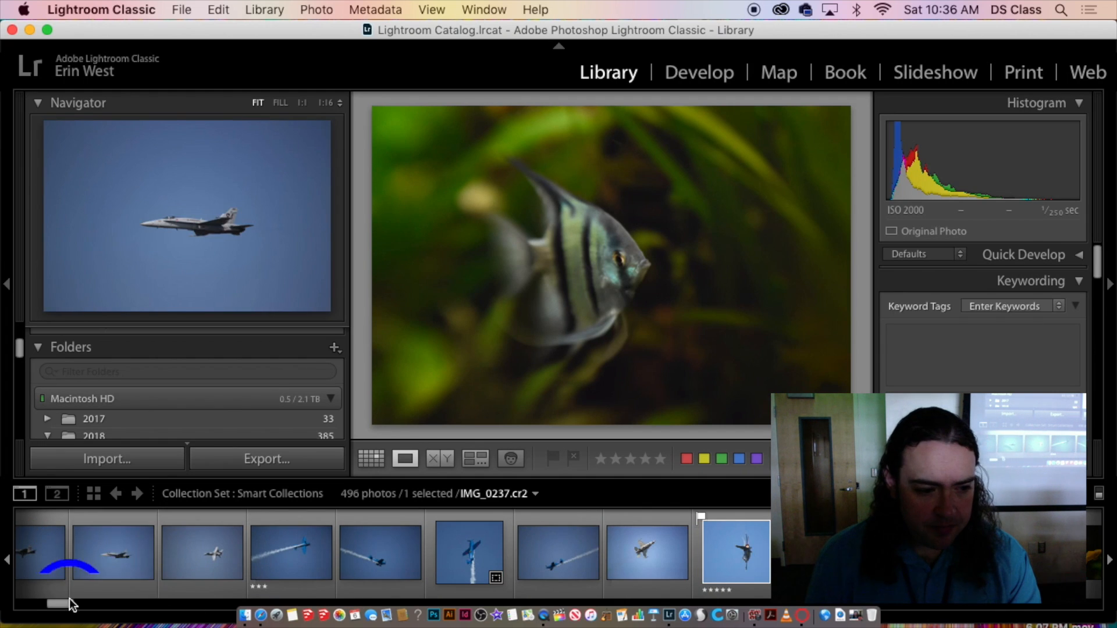
{"action": "left_click_drag", "start_coordinate": [67, 603], "coordinate": [92, 606]}
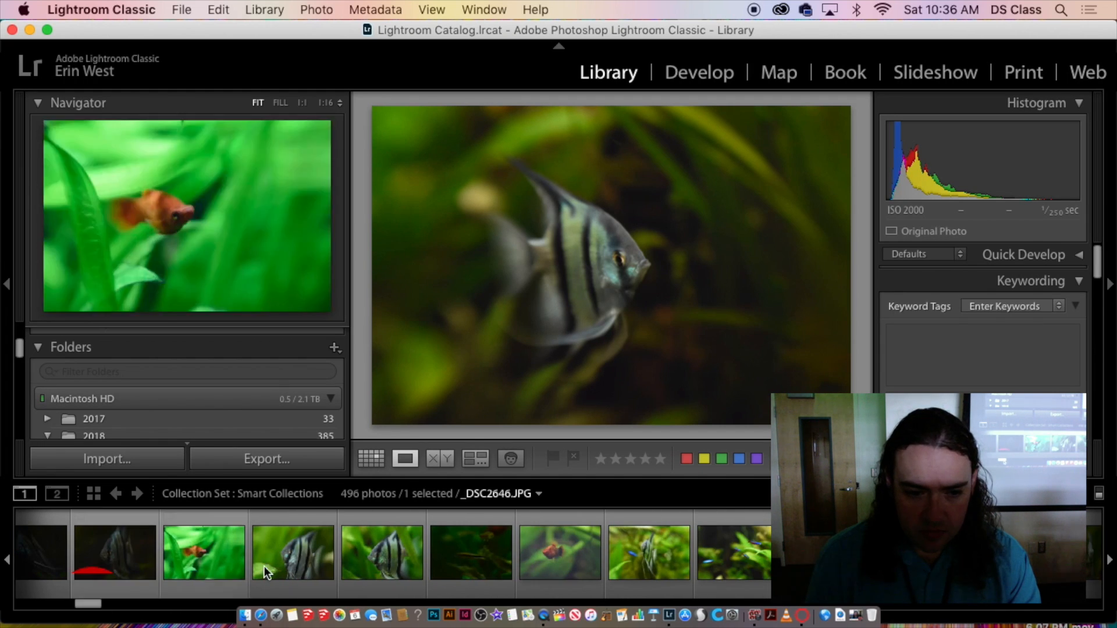
{"action": "left_click", "coordinate": [376, 547]}
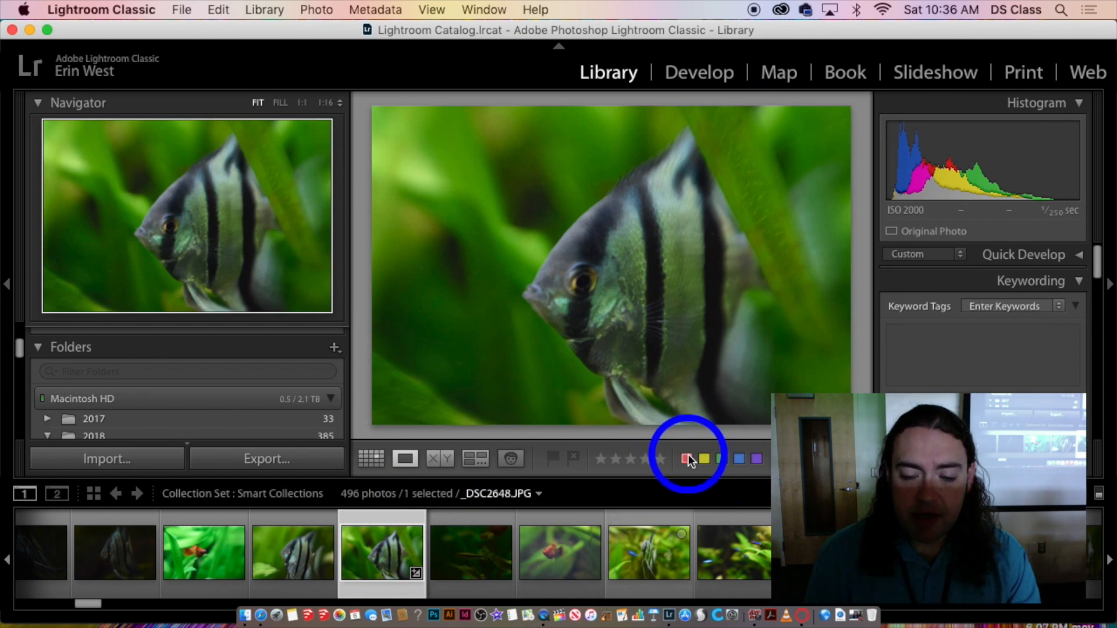
{"action": "left_click", "coordinate": [687, 458]}
{"action": "left_click", "coordinate": [605, 464]}
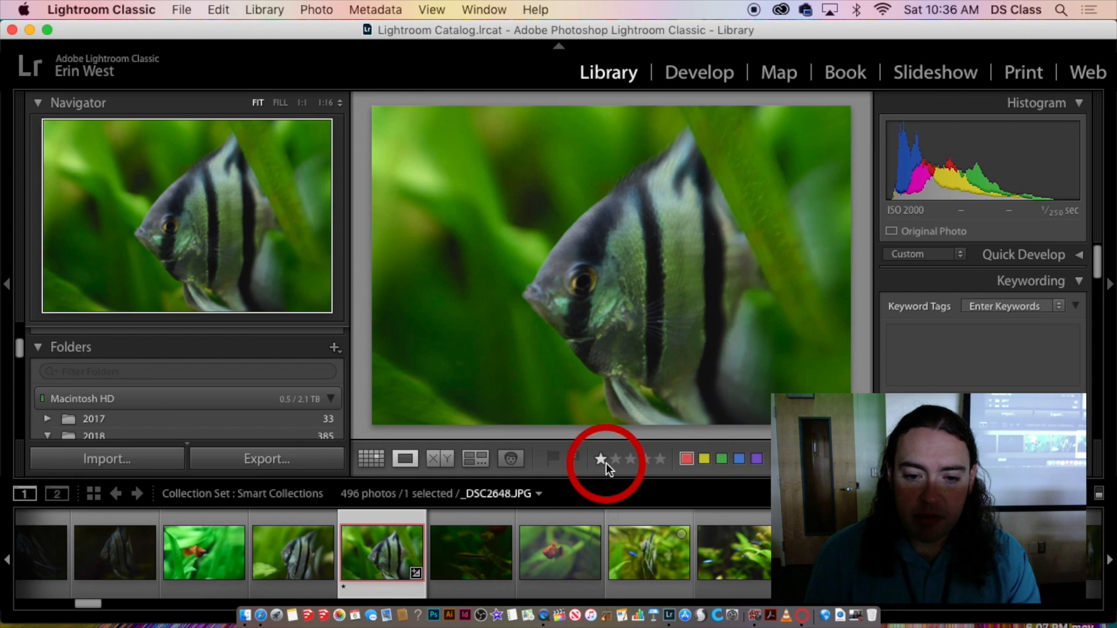
- Flag the angelfish photo _DSC2648.JPG as a pick and open it in the Develop module
{"action": "left_click", "coordinate": [554, 458]}
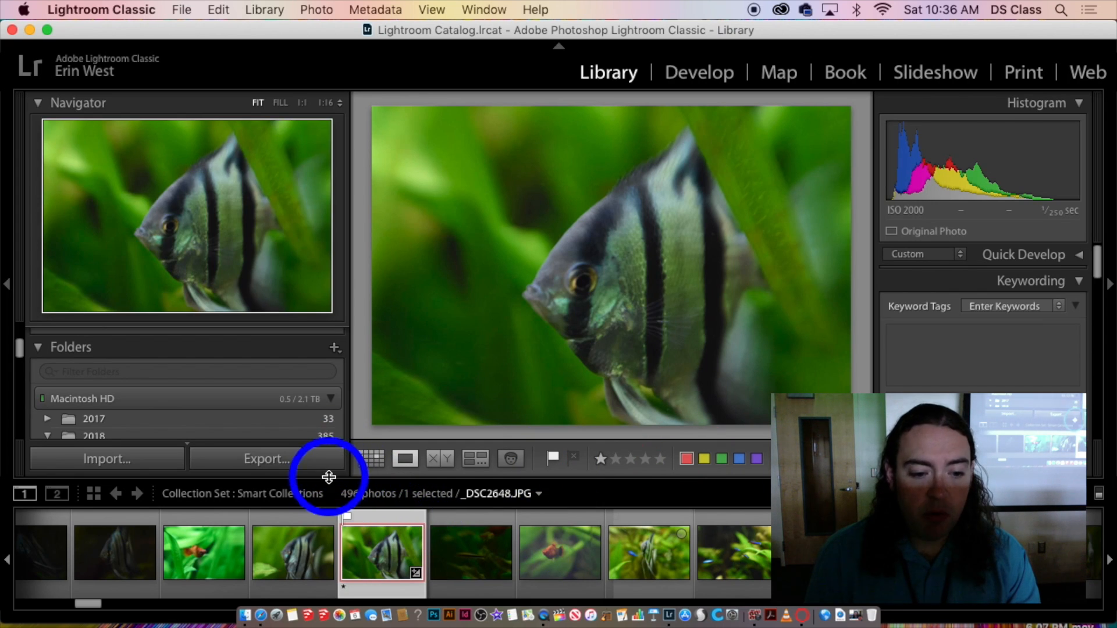
{"action": "left_click", "coordinate": [715, 78]}
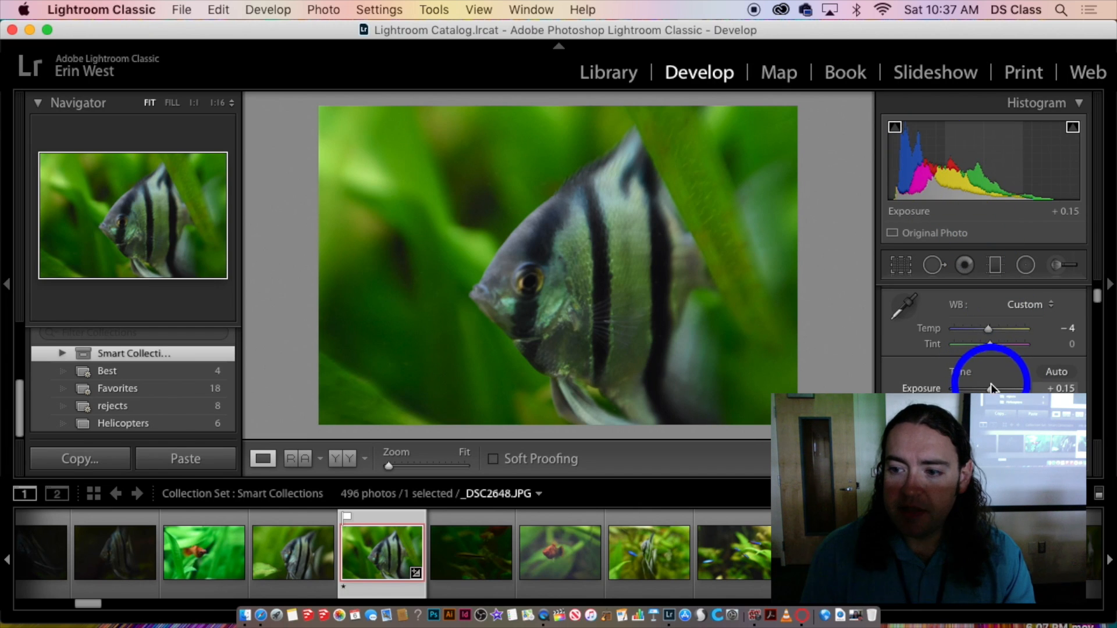
- Brighten the angelfish photo by setting Exposure to +1.50, Contrast to +11 and Highlights to +11
{"action": "mouse_move", "coordinate": [991, 388]}
{"action": "left_mouse_down"}
{"action": "mouse_move", "coordinate": [1000, 382]}
{"action": "mouse_move", "coordinate": [964, 389]}
{"action": "mouse_move", "coordinate": [995, 389]}
{"action": "left_mouse_up"}
{"action": "scroll", "coordinate": [989, 384], "scroll_direction": "down", "scroll_amount": 1}
{"action": "scroll", "coordinate": [995, 389], "scroll_direction": "down", "scroll_amount": 2}
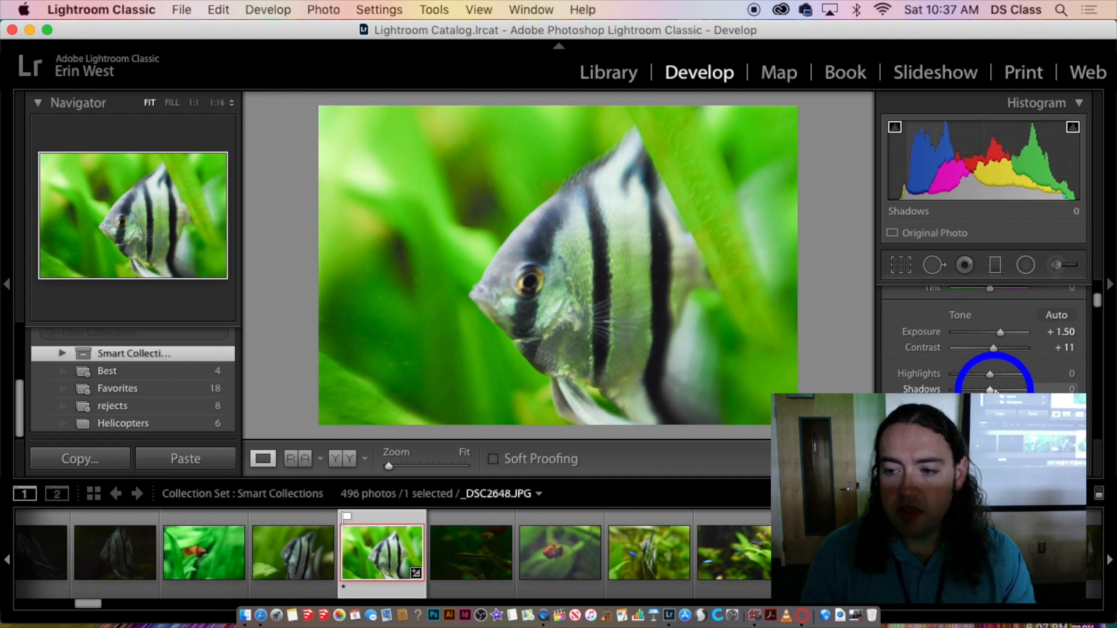
{"action": "scroll", "coordinate": [996, 389], "scroll_direction": "down", "scroll_amount": 1}
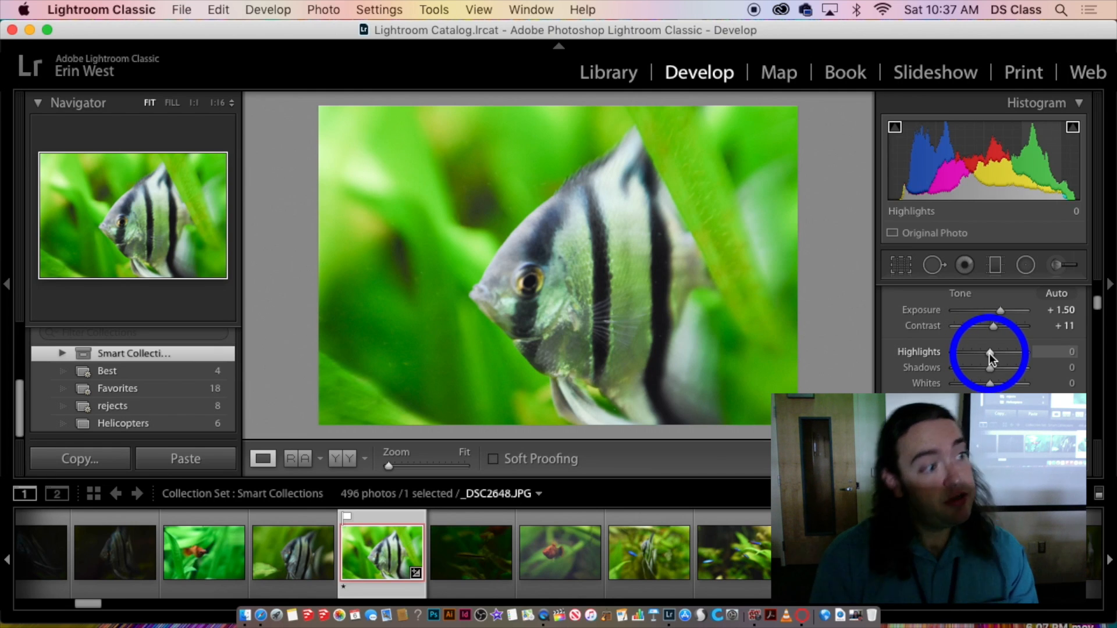
{"action": "mouse_move", "coordinate": [991, 354]}
{"action": "left_mouse_down"}
{"action": "mouse_move", "coordinate": [1005, 352]}
{"action": "mouse_move", "coordinate": [995, 351]}
{"action": "left_mouse_up"}
{"action": "scroll", "coordinate": [1023, 379], "scroll_direction": "down", "scroll_amount": 1}
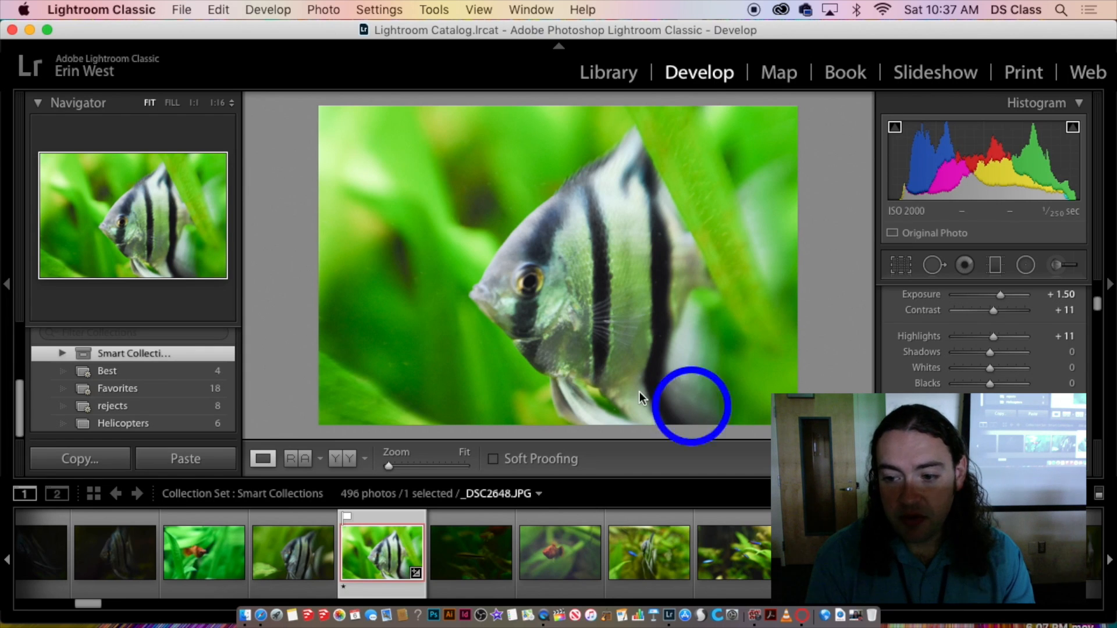
- Create a snapshot of the current edits, keeping the default date-and-time name
{"action": "left_click", "coordinate": [262, 8]}
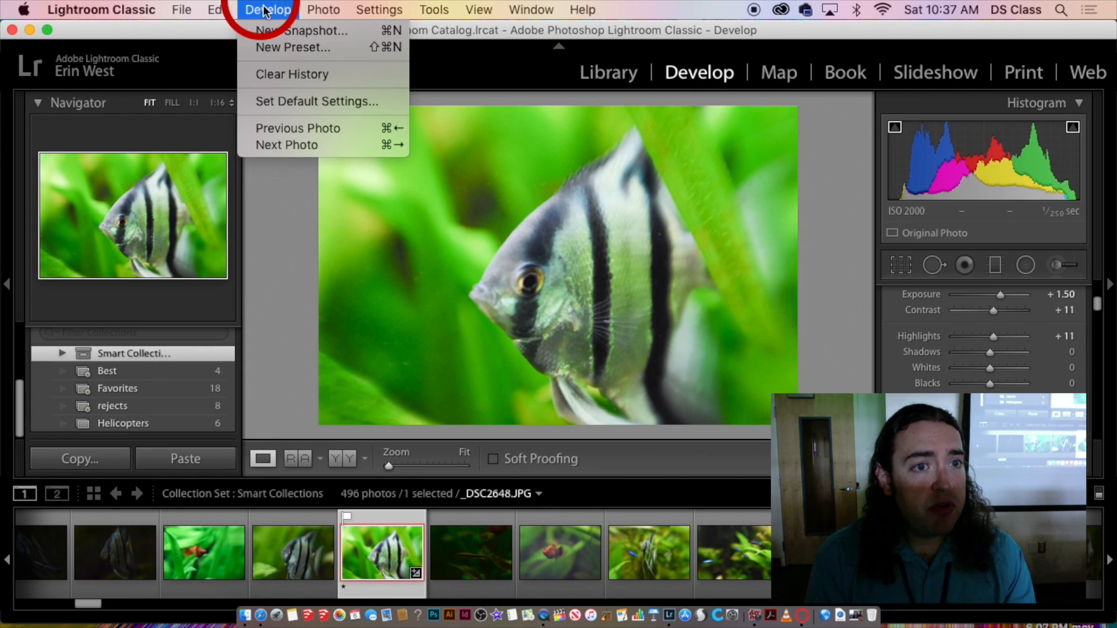
{"action": "left_click", "coordinate": [278, 32]}
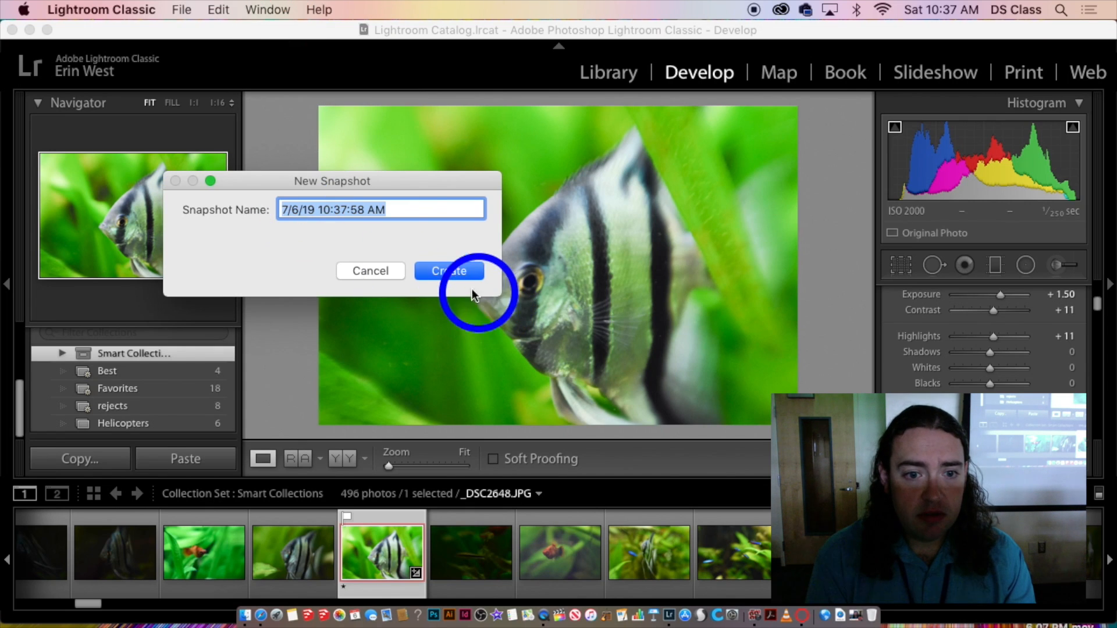
{"action": "left_click", "coordinate": [453, 271]}
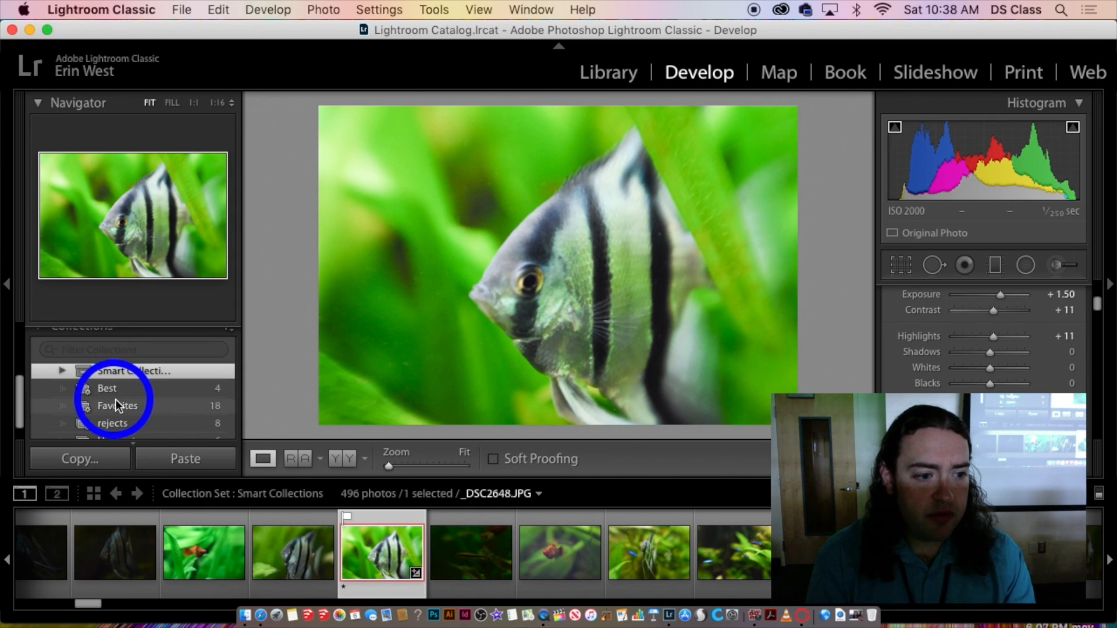
- Expand the photo's History and examine its recorded edits together with the saved snapshot
{"action": "scroll", "coordinate": [119, 401], "scroll_direction": "up", "scroll_amount": 5}
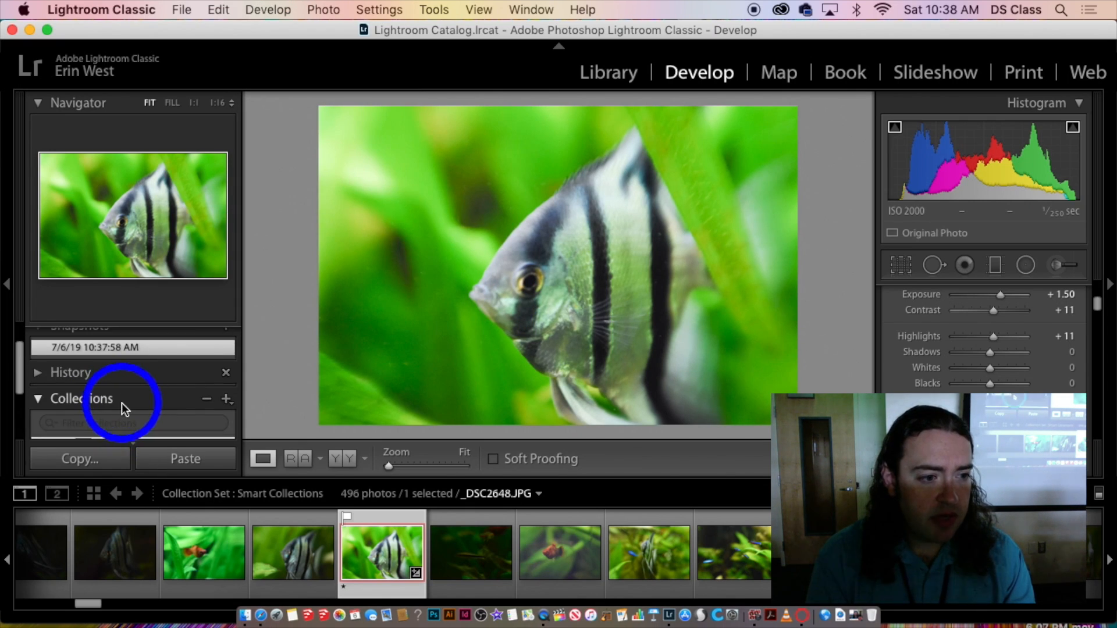
{"action": "left_click", "coordinate": [44, 372]}
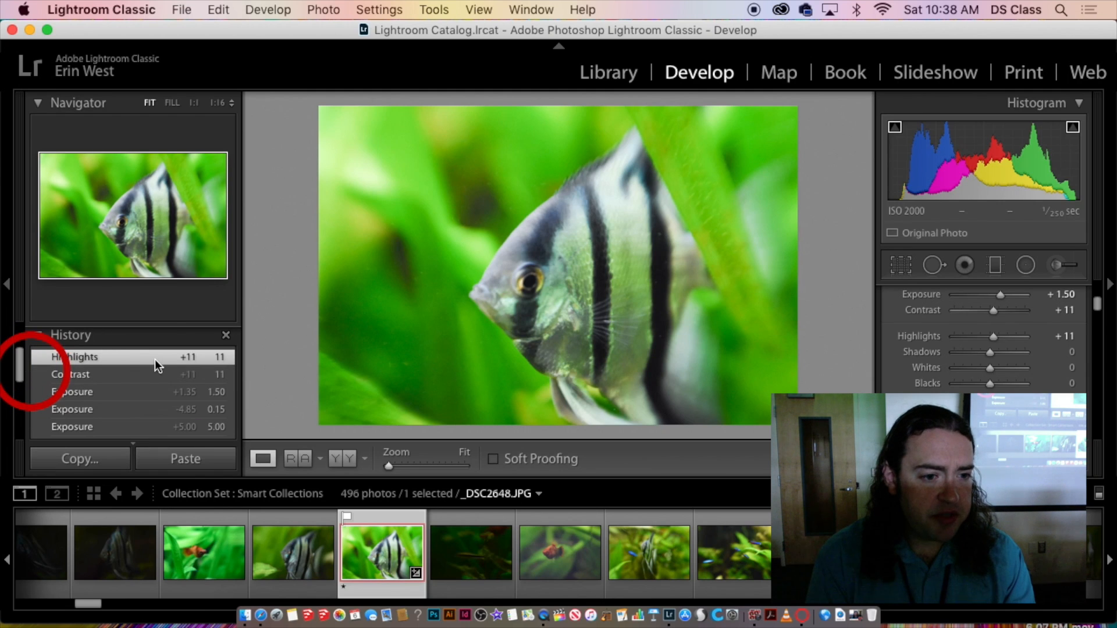
{"action": "scroll", "coordinate": [155, 357], "scroll_direction": "down", "scroll_amount": 2}
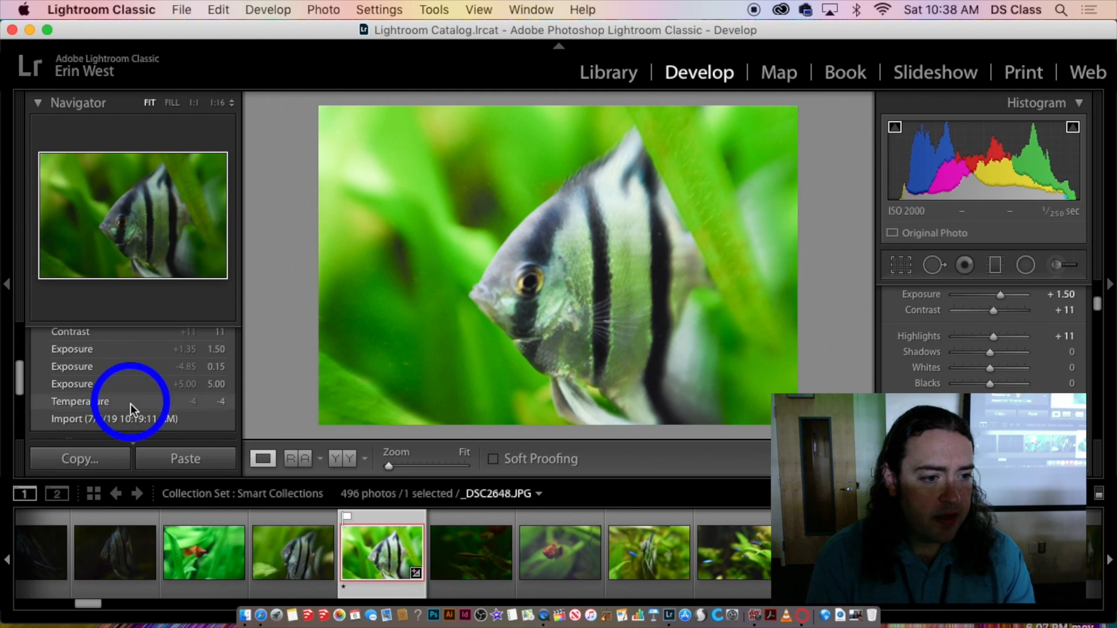
{"action": "scroll", "coordinate": [135, 401], "scroll_direction": "up", "scroll_amount": 2}
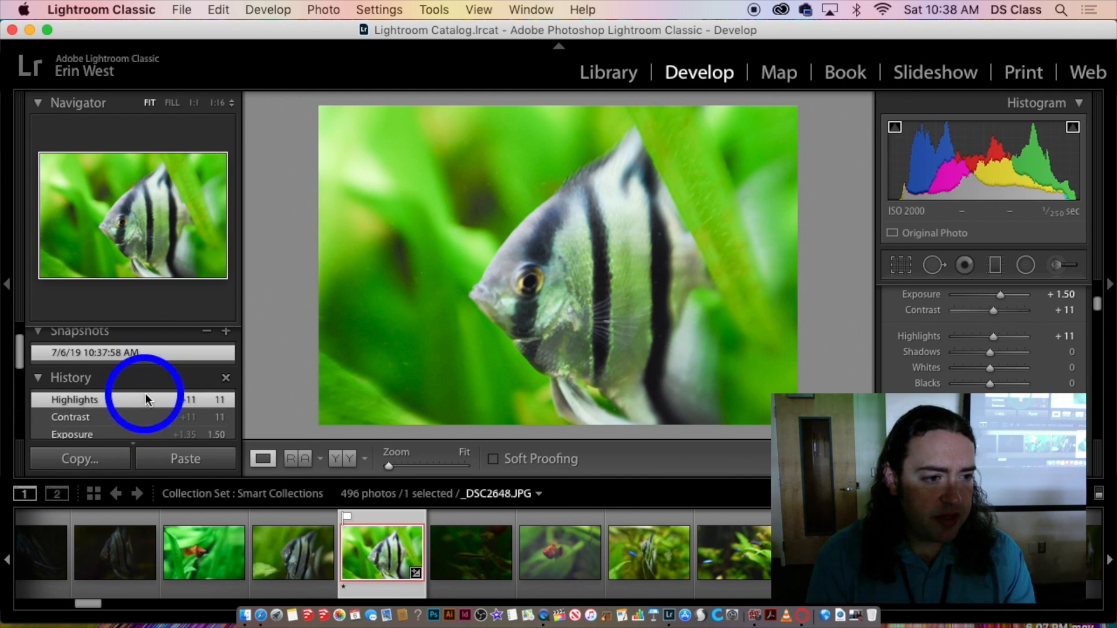
{"action": "scroll", "coordinate": [116, 381], "scroll_direction": "up", "scroll_amount": 1}
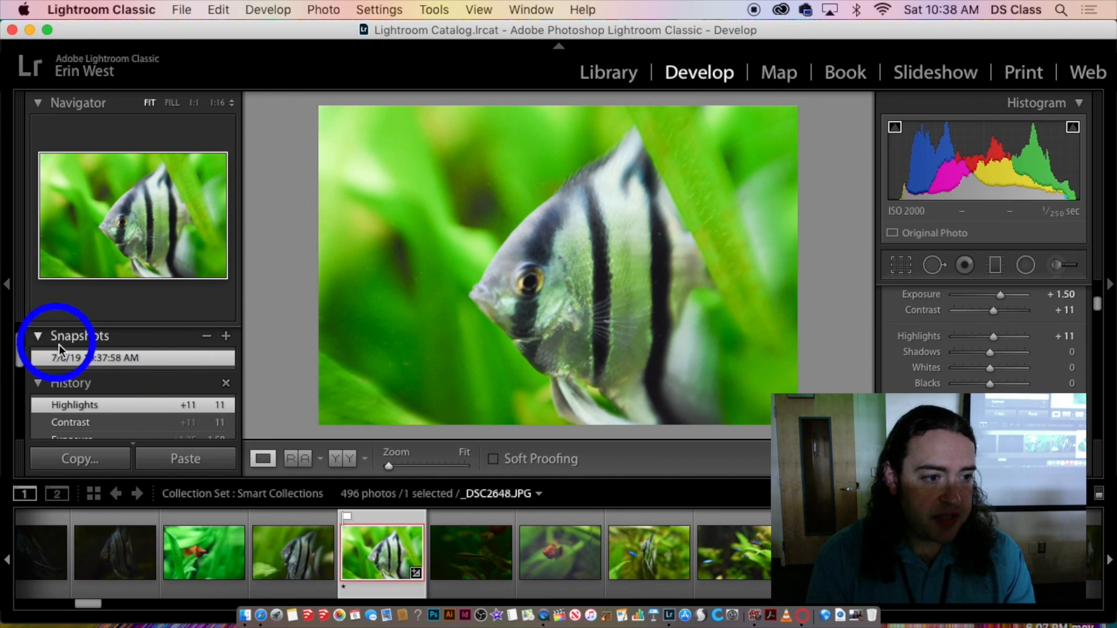
{"action": "scroll", "coordinate": [58, 373], "scroll_direction": "up", "scroll_amount": 2}
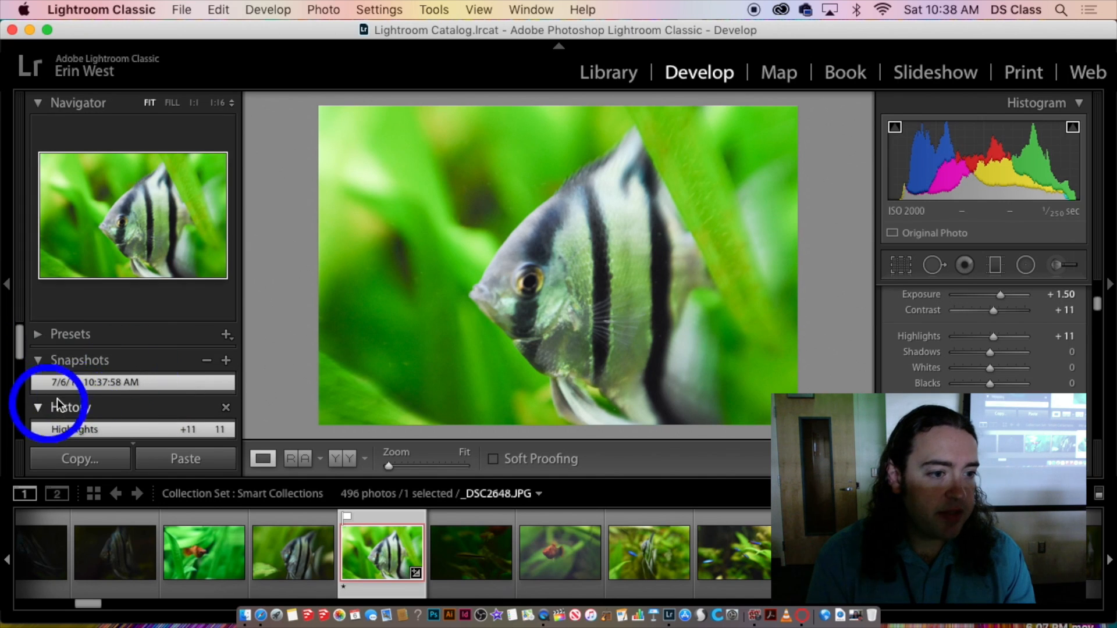
{"action": "left_click", "coordinate": [42, 361]}
{"action": "left_click", "coordinate": [42, 361]}
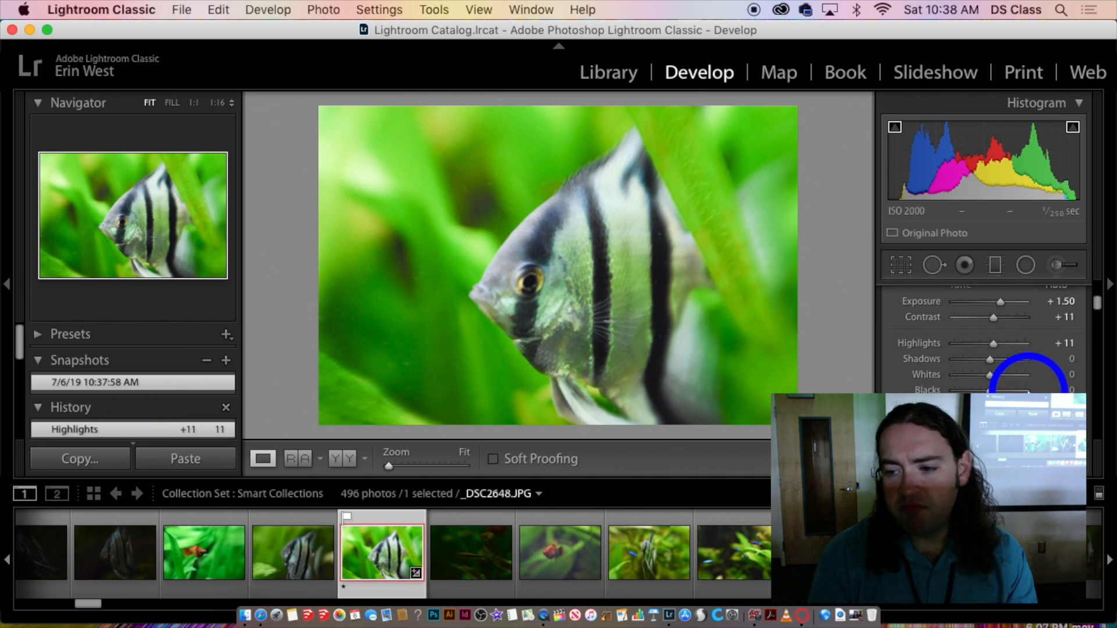
- Give the angelfish a blue cast with Temp -10 and Tint +100, and lower Exposure to +0.70
{"action": "scroll", "coordinate": [1001, 385], "scroll_direction": "down", "scroll_amount": 5}
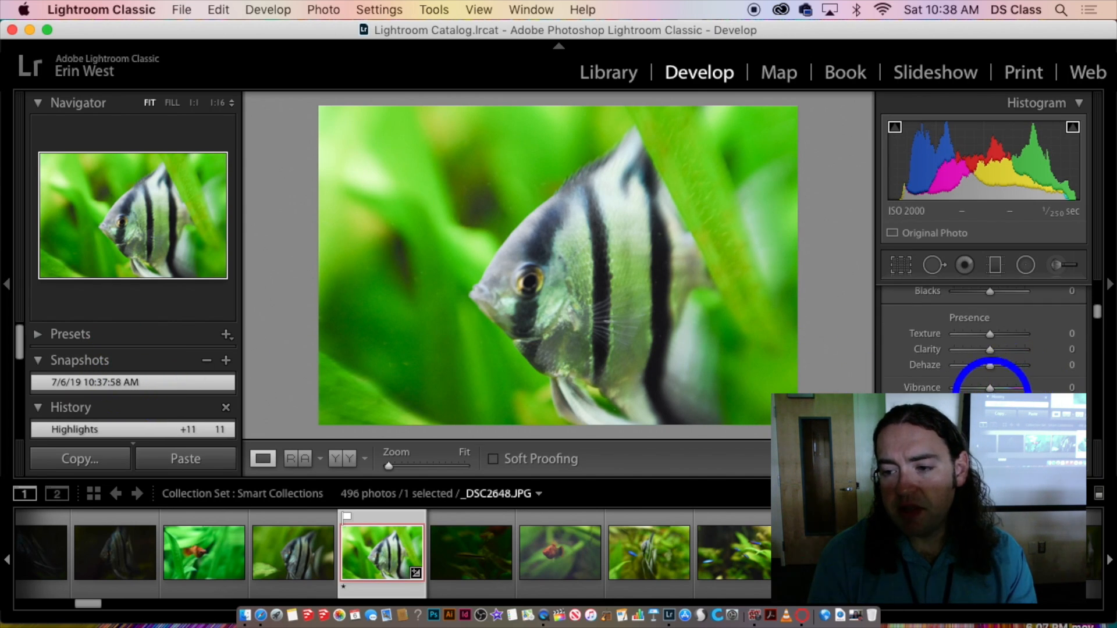
{"action": "scroll", "coordinate": [995, 385], "scroll_direction": "down", "scroll_amount": 3}
{"action": "scroll", "coordinate": [995, 384], "scroll_direction": "up", "scroll_amount": 10}
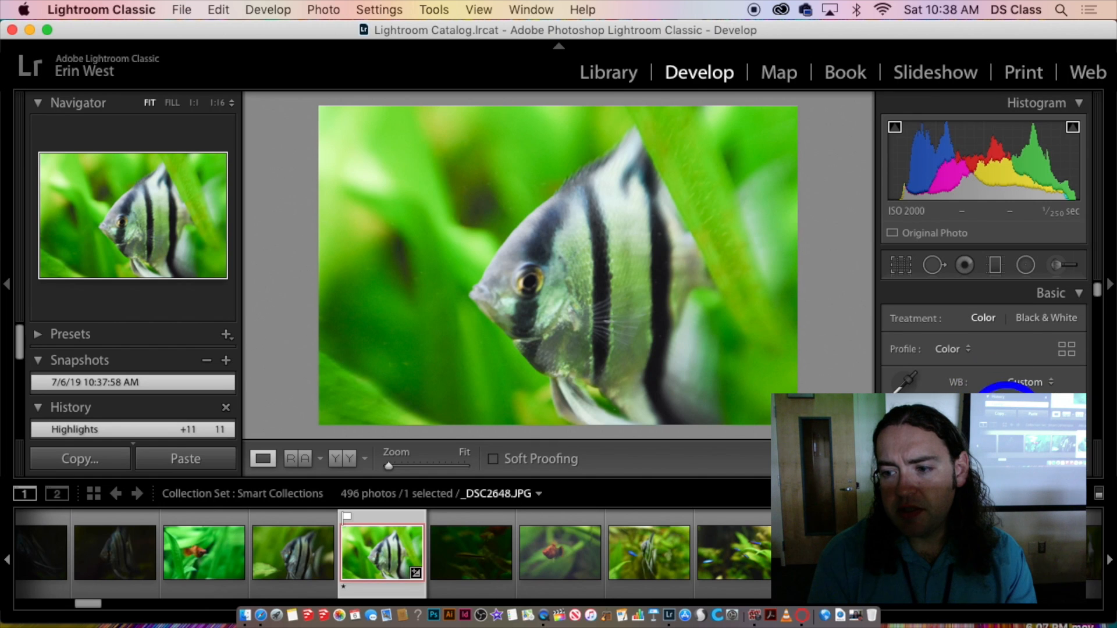
{"action": "scroll", "coordinate": [1007, 420], "scroll_direction": "down", "scroll_amount": 1}
{"action": "mouse_move", "coordinate": [994, 414]}
{"action": "left_mouse_down"}
{"action": "mouse_move", "coordinate": [1024, 415]}
{"action": "mouse_move", "coordinate": [972, 398]}
{"action": "mouse_move", "coordinate": [1027, 414]}
{"action": "mouse_move", "coordinate": [966, 401]}
{"action": "mouse_move", "coordinate": [986, 399]}
{"action": "left_mouse_up"}
{"action": "left_click", "coordinate": [970, 399]}
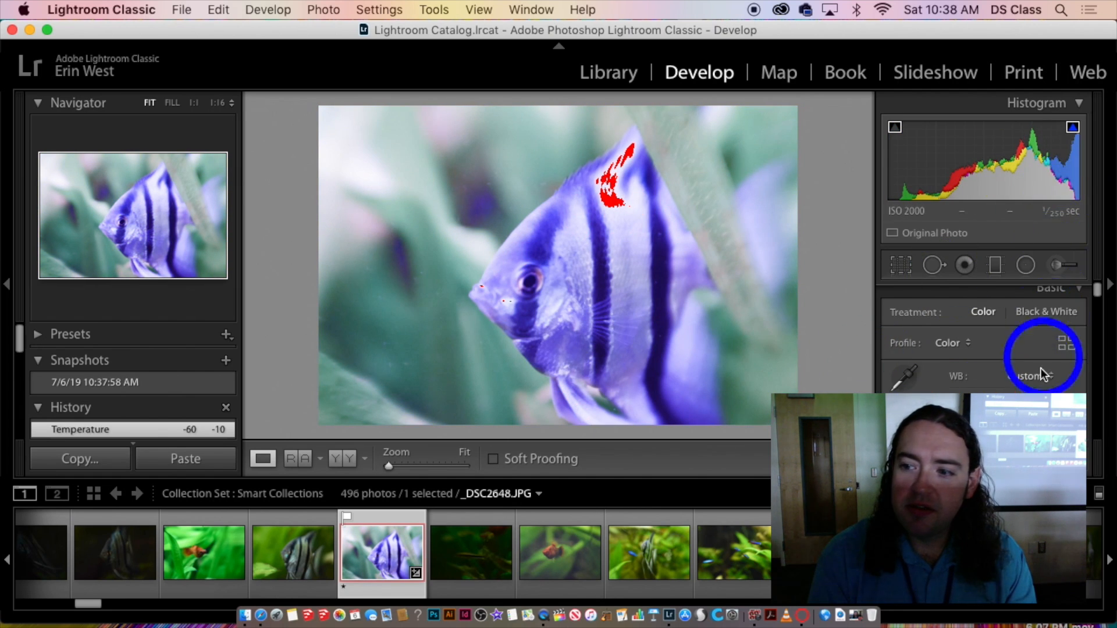
{"action": "scroll", "coordinate": [998, 373], "scroll_direction": "down", "scroll_amount": 3}
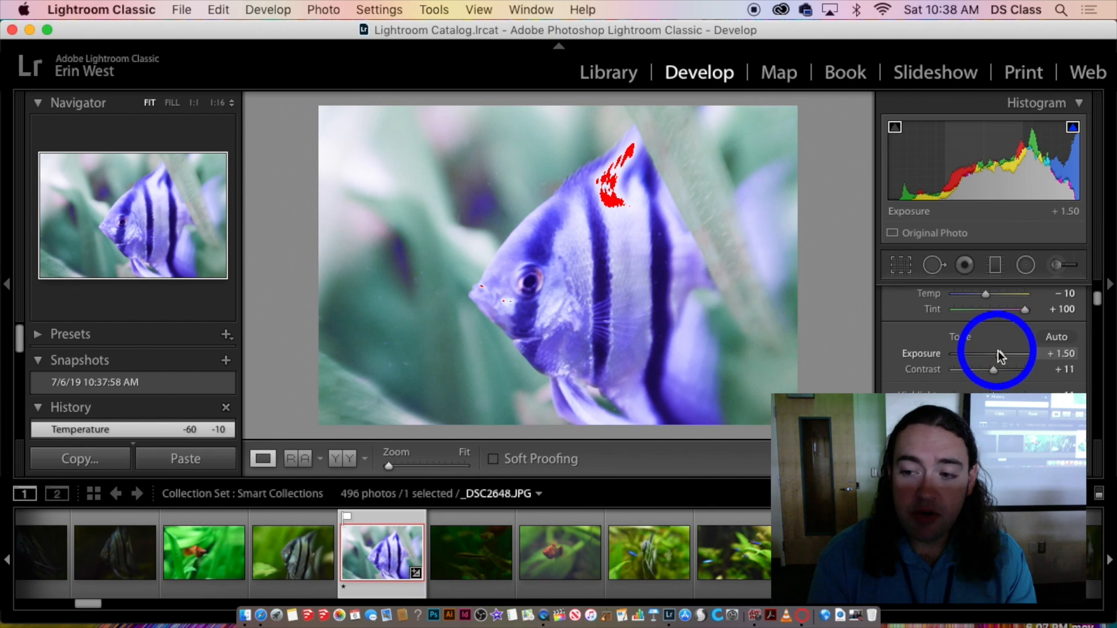
{"action": "left_click_drag", "start_coordinate": [998, 351], "coordinate": [992, 350]}
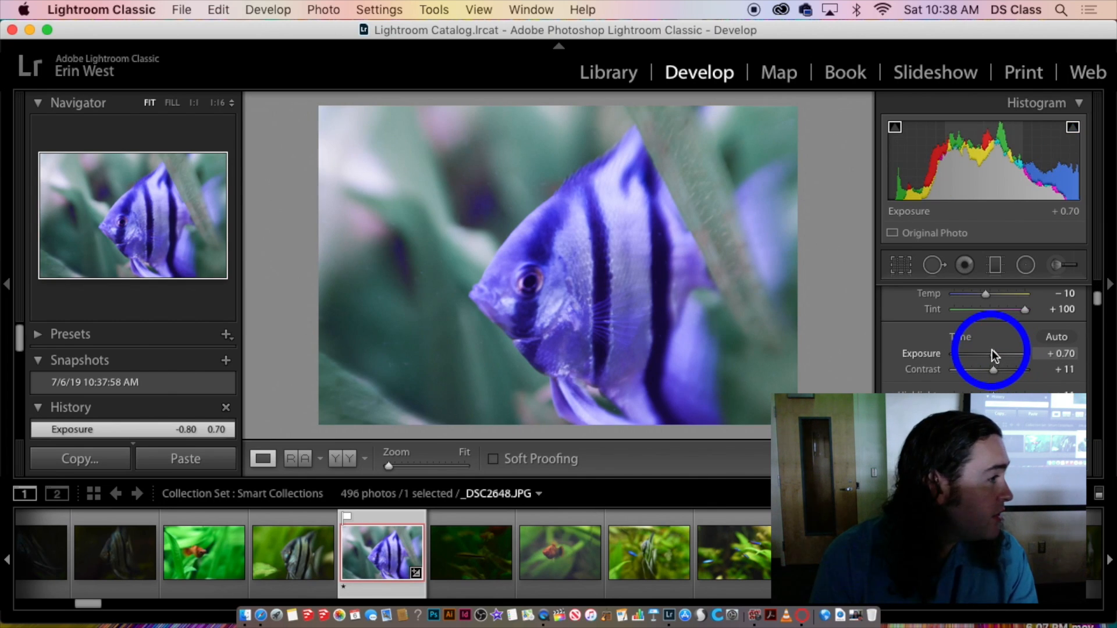
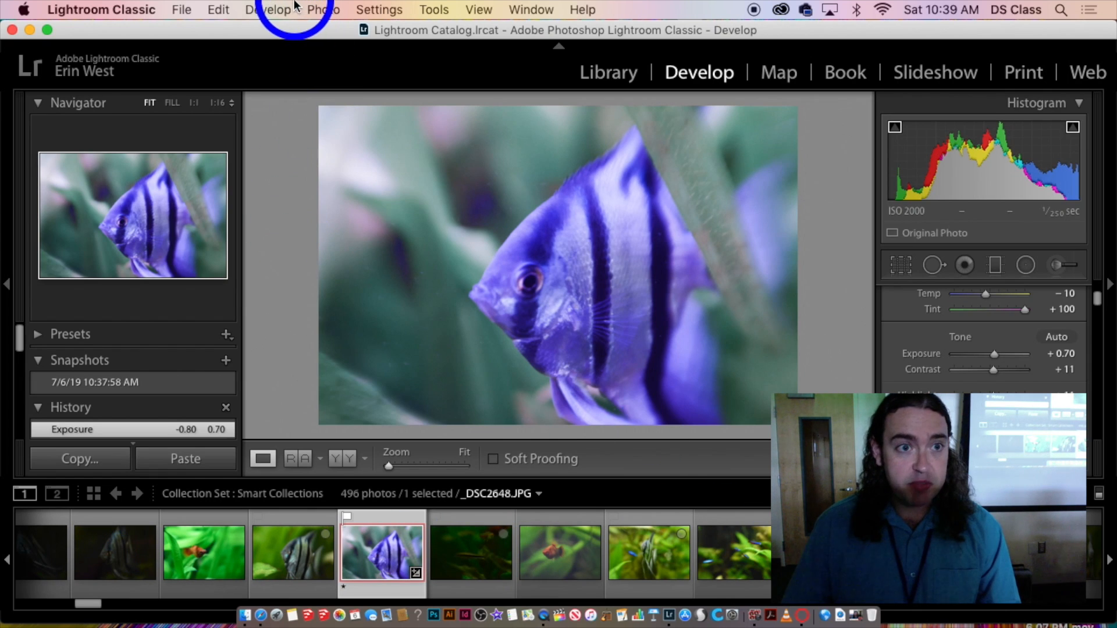
- Save the blue version of the angelfish photo as a snapshot named "blue"
{"action": "left_click", "coordinate": [278, 9]}
{"action": "left_click", "coordinate": [285, 32]}
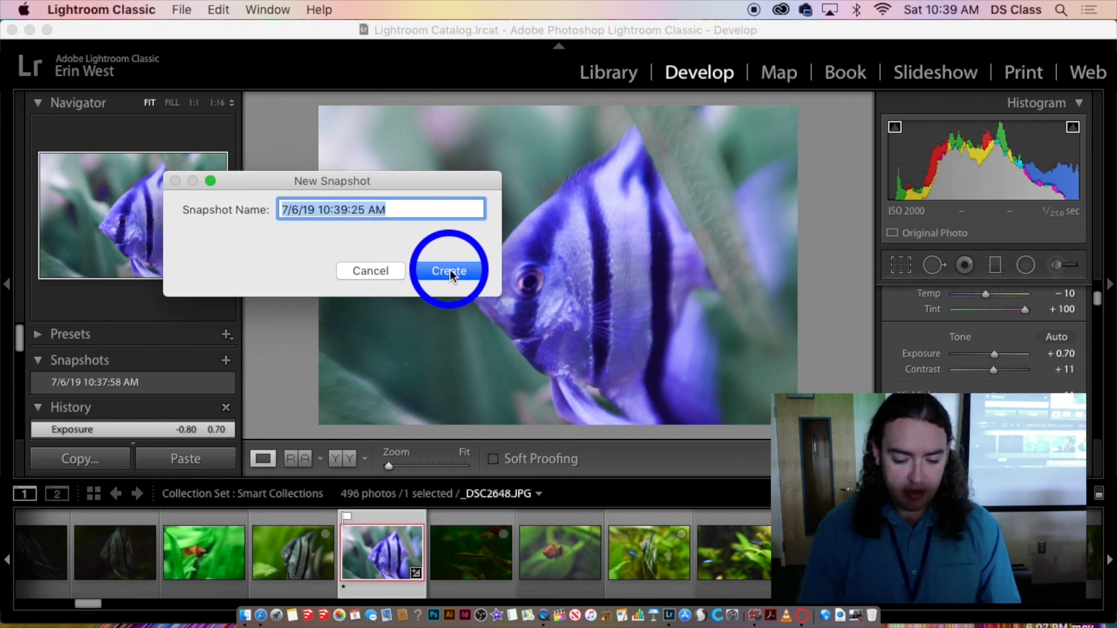
{"action": "type", "text": "blue"}
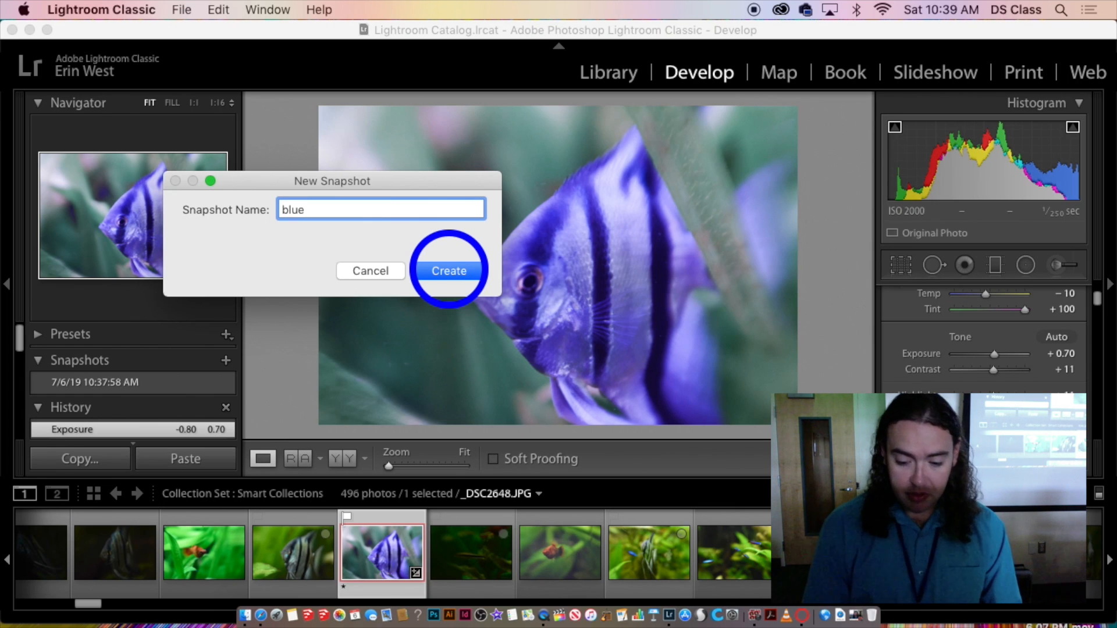
{"action": "left_click", "coordinate": [449, 271]}
- Warm the photo with Temp +74 and Tint +81 and save that version as a snapshot named "orage"
{"action": "left_click_drag", "start_coordinate": [1005, 307], "coordinate": [1043, 294]}
{"action": "left_click_drag", "start_coordinate": [956, 309], "coordinate": [1015, 296]}
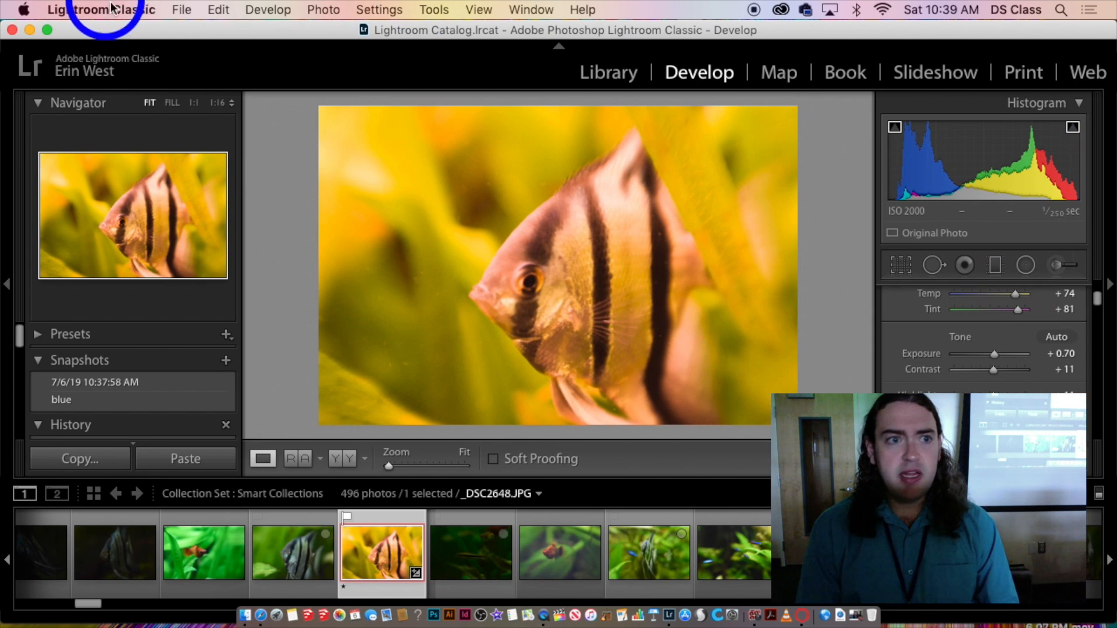
{"action": "left_click", "coordinate": [268, 9]}
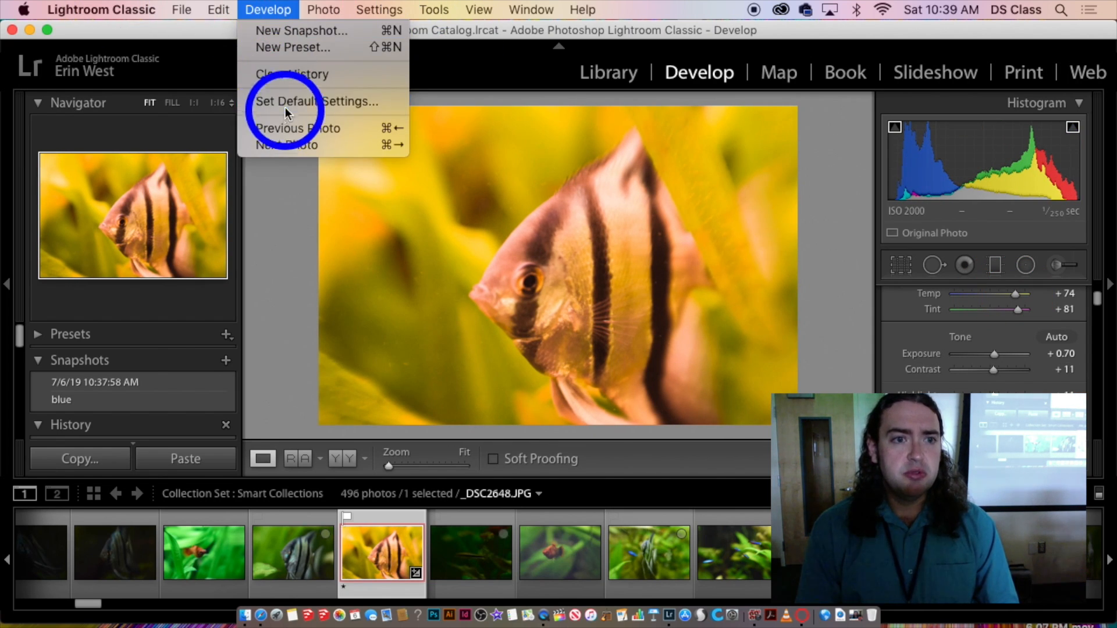
{"action": "left_click", "coordinate": [285, 29]}
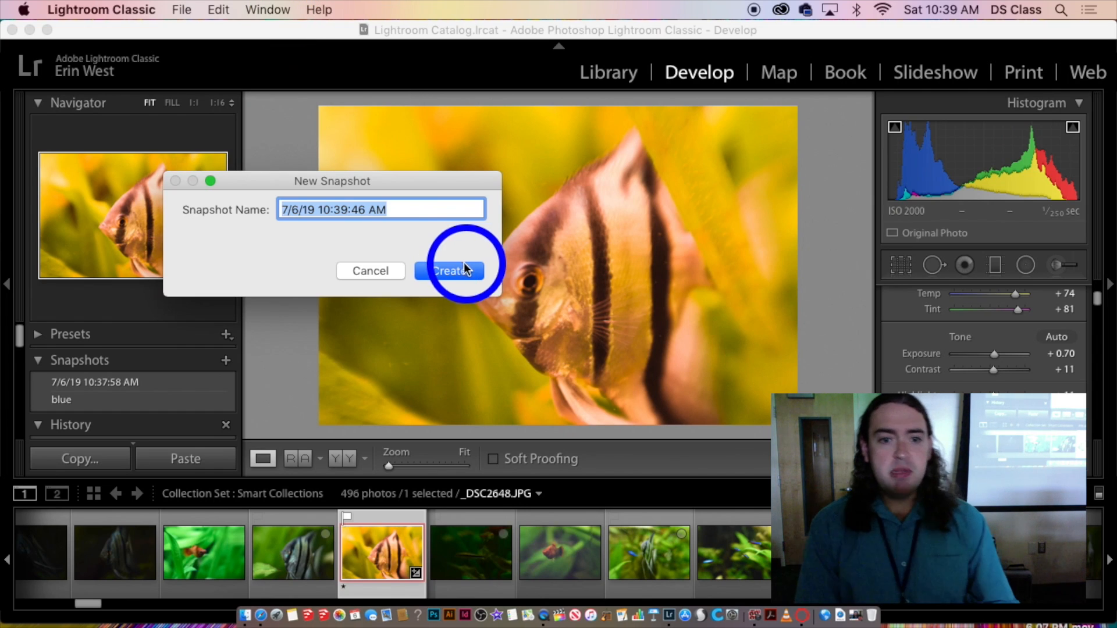
{"action": "type", "text": "orage"}
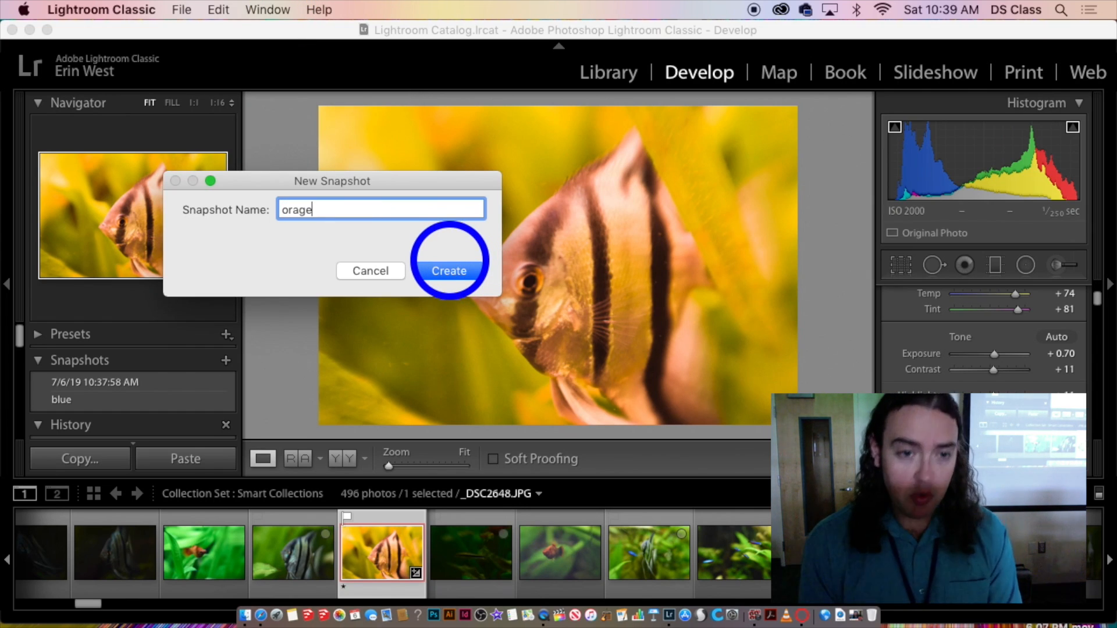
{"action": "left_click", "coordinate": [449, 261]}
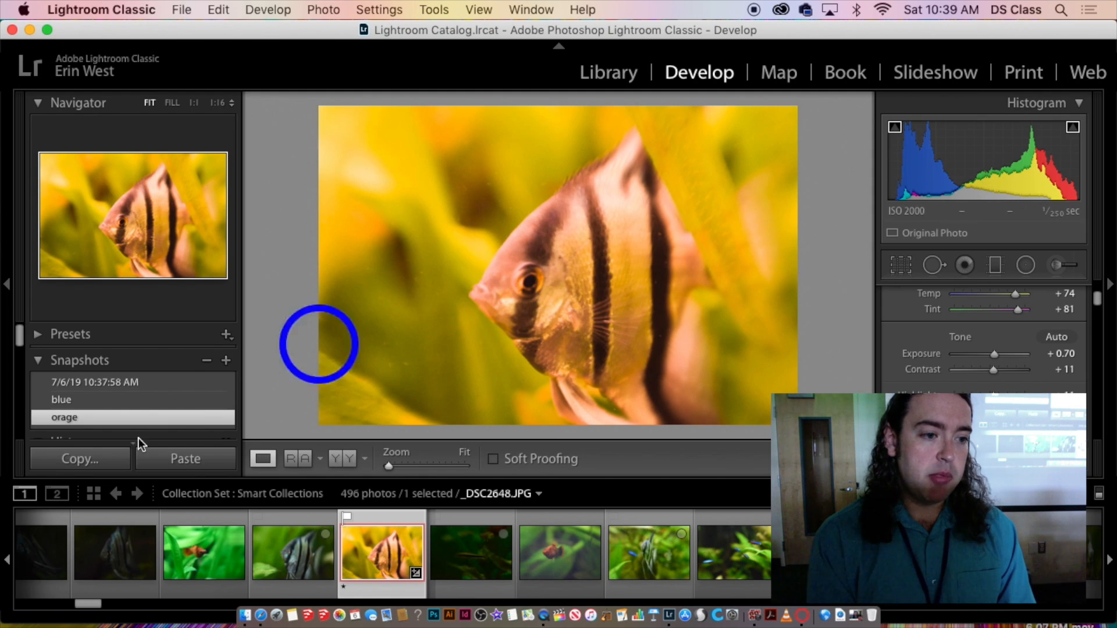
- Restore the "blue" snapshot and bring its colours back to natural with Temp +5 and Tint +4
{"action": "left_click", "coordinate": [98, 402]}
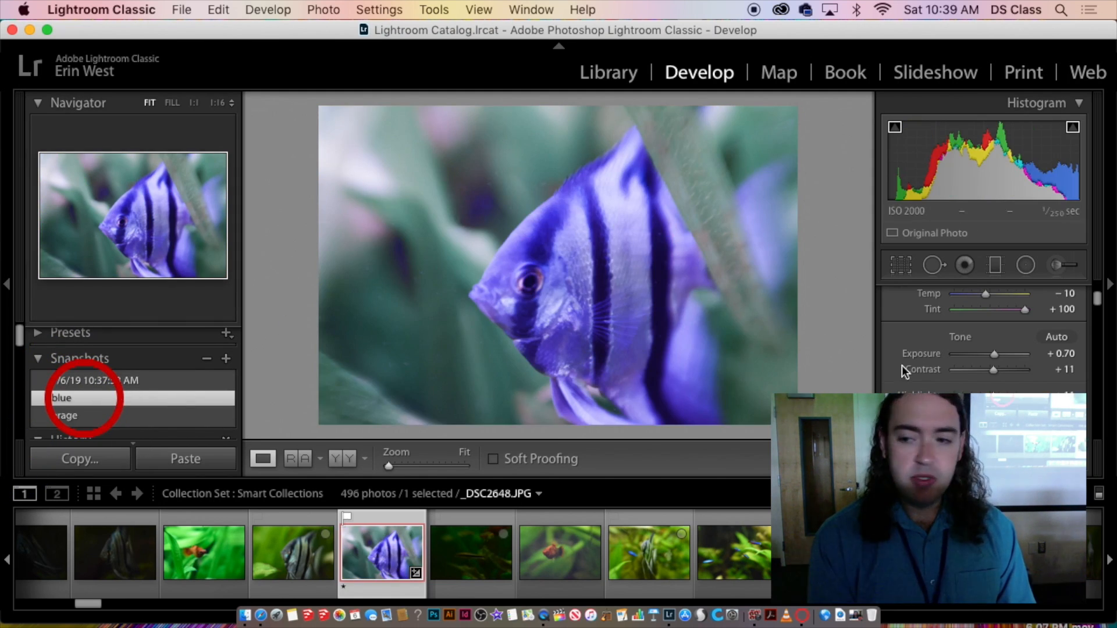
{"action": "left_click", "coordinate": [996, 295]}
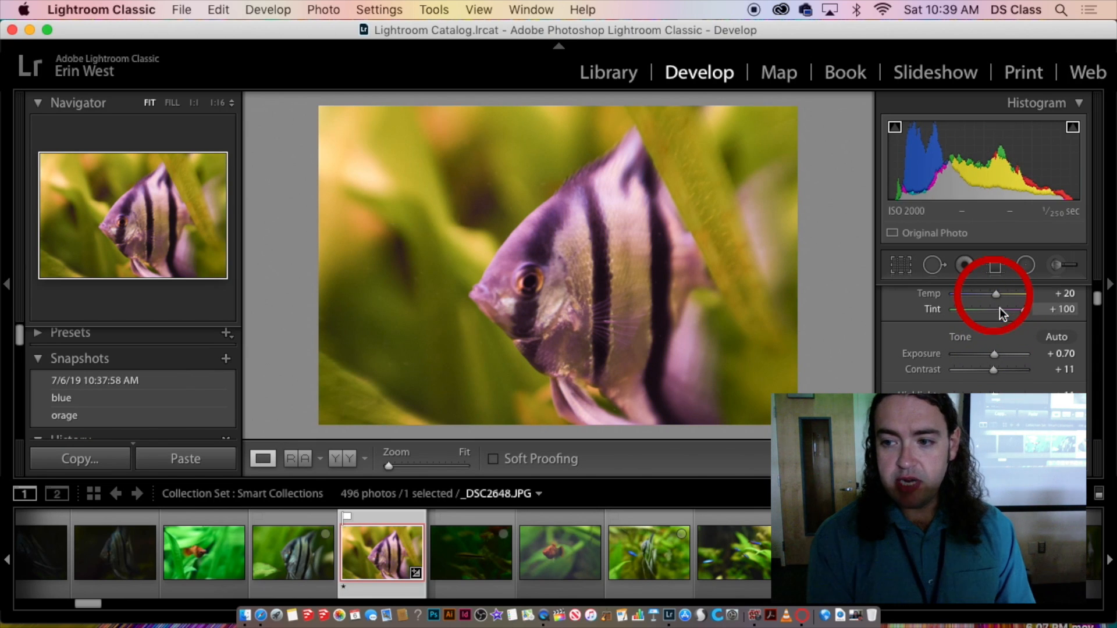
{"action": "left_click", "coordinate": [989, 308]}
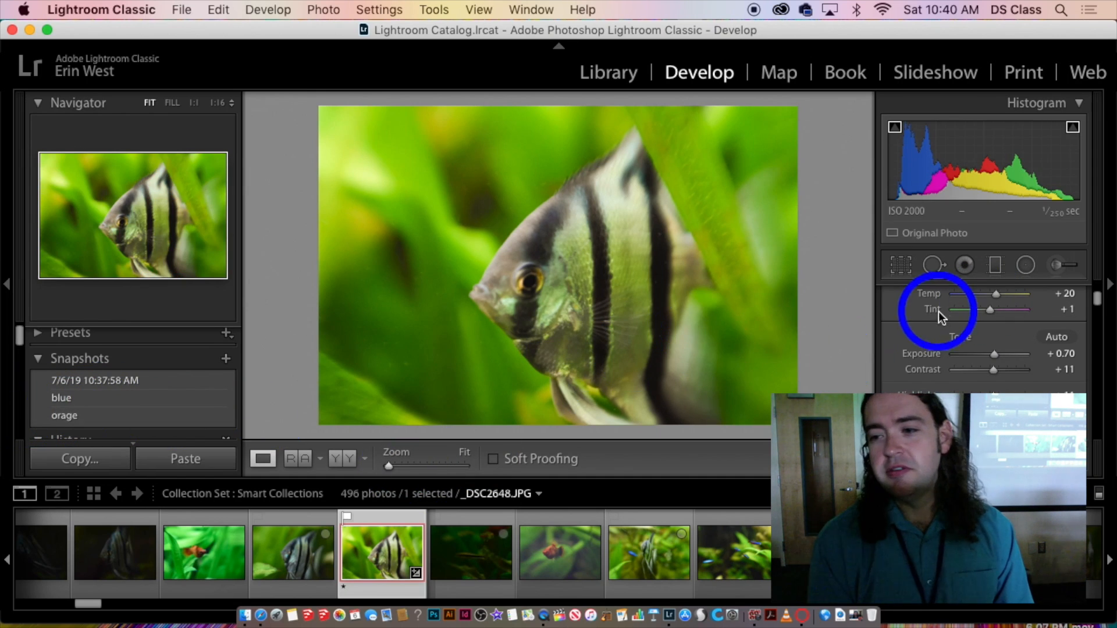
{"action": "left_click_drag", "start_coordinate": [991, 310], "coordinate": [994, 298]}
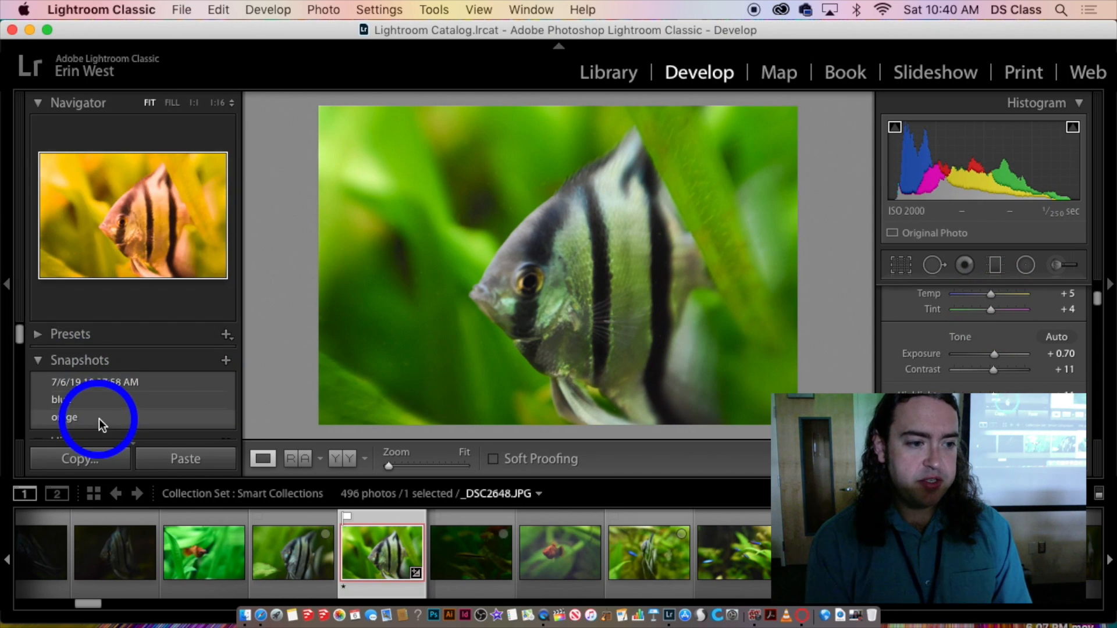
- Collapse the History and switch the photo to the "orage" snapshot and back to the one dated 7/6/19 10:37:58 AM
{"action": "scroll", "coordinate": [99, 419], "scroll_direction": "down", "scroll_amount": 5}
{"action": "scroll", "coordinate": [81, 352], "scroll_direction": "up", "scroll_amount": 2}
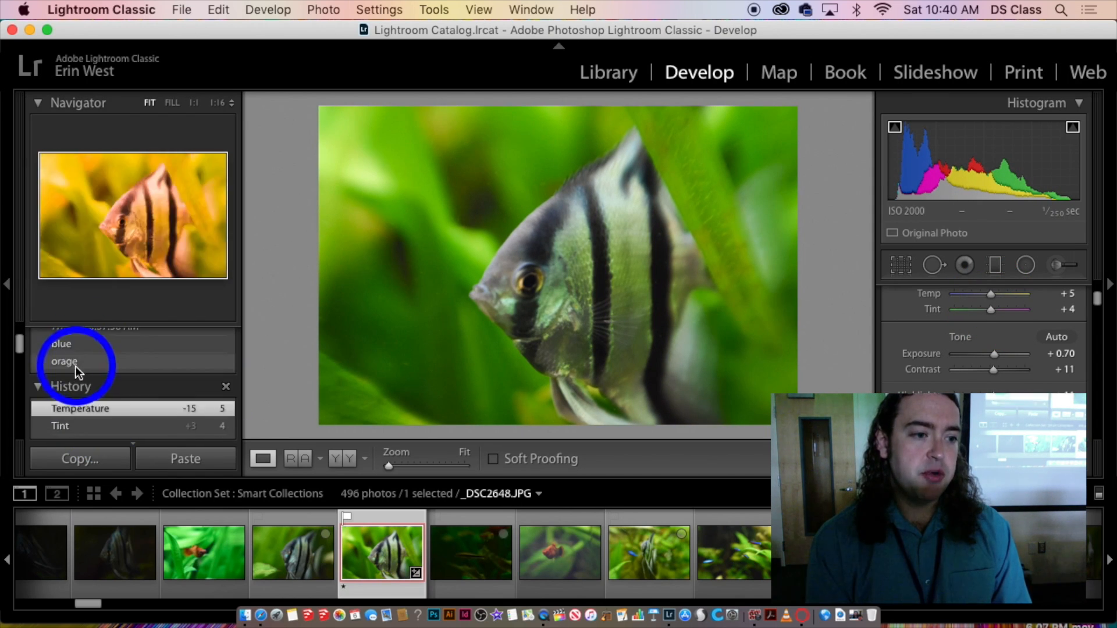
{"action": "left_click", "coordinate": [36, 387]}
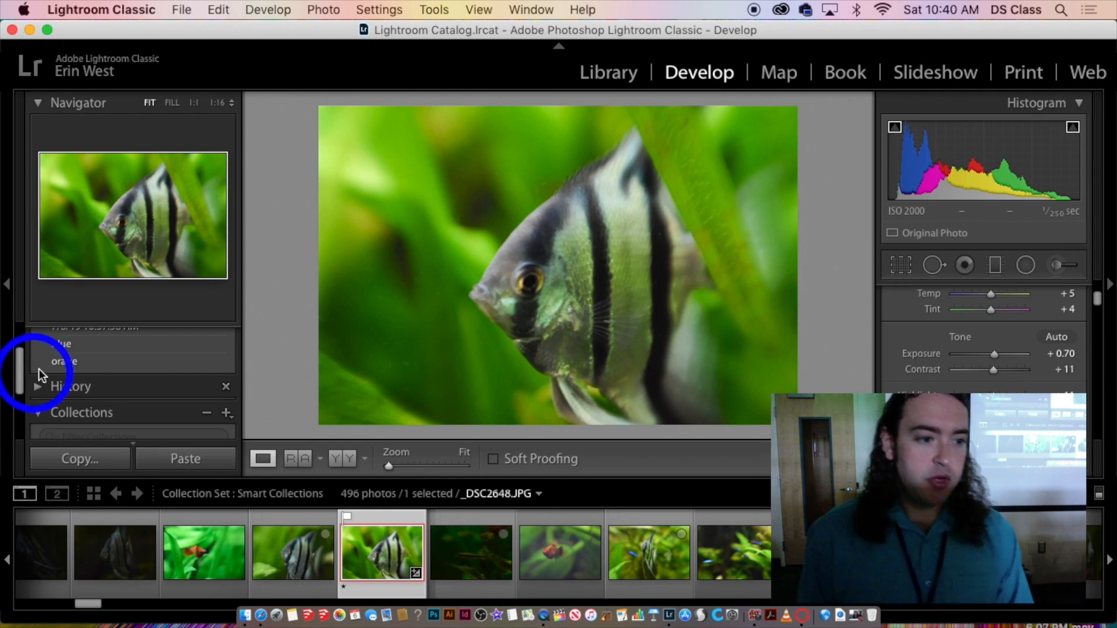
{"action": "left_click", "coordinate": [152, 357]}
{"action": "left_click", "coordinate": [137, 333]}
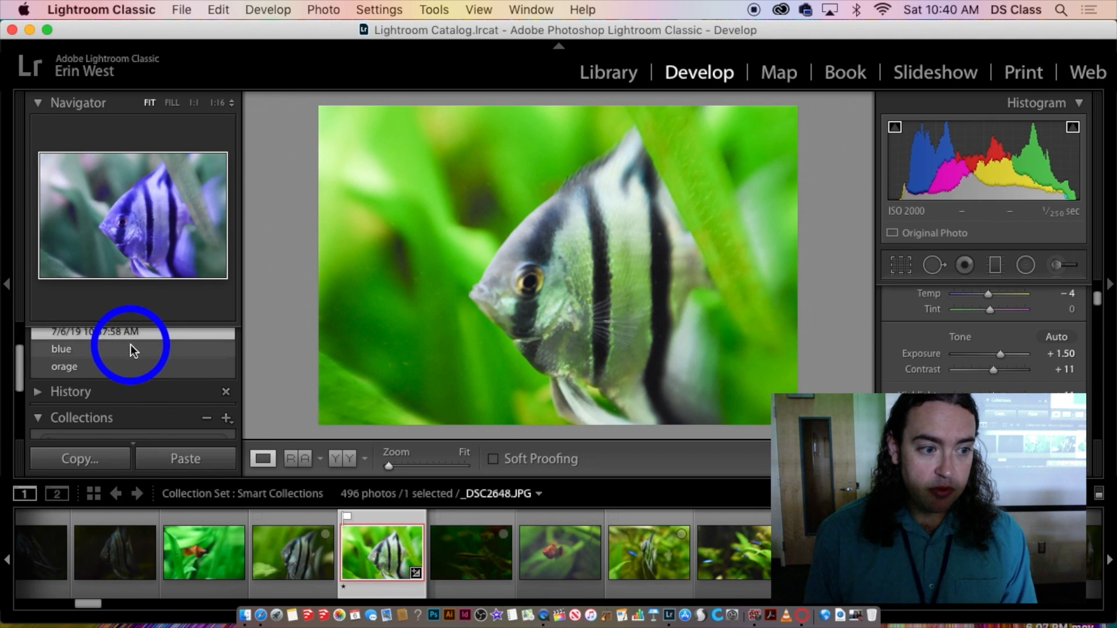
- Apply the "blue" snapshot, expand the History, try its 7/6/19 10:37:58 AM snapshot entry and return the photo to its original import state
{"action": "left_click", "coordinate": [129, 349]}
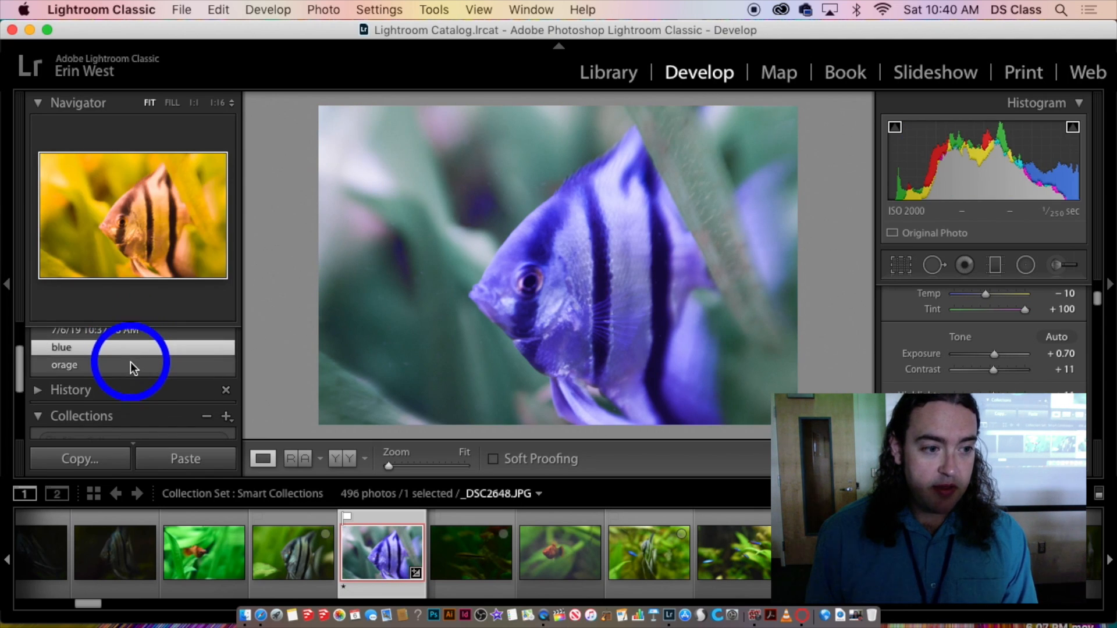
{"action": "scroll", "coordinate": [130, 362], "scroll_direction": "down", "scroll_amount": 3}
{"action": "scroll", "coordinate": [130, 360], "scroll_direction": "up", "scroll_amount": 3}
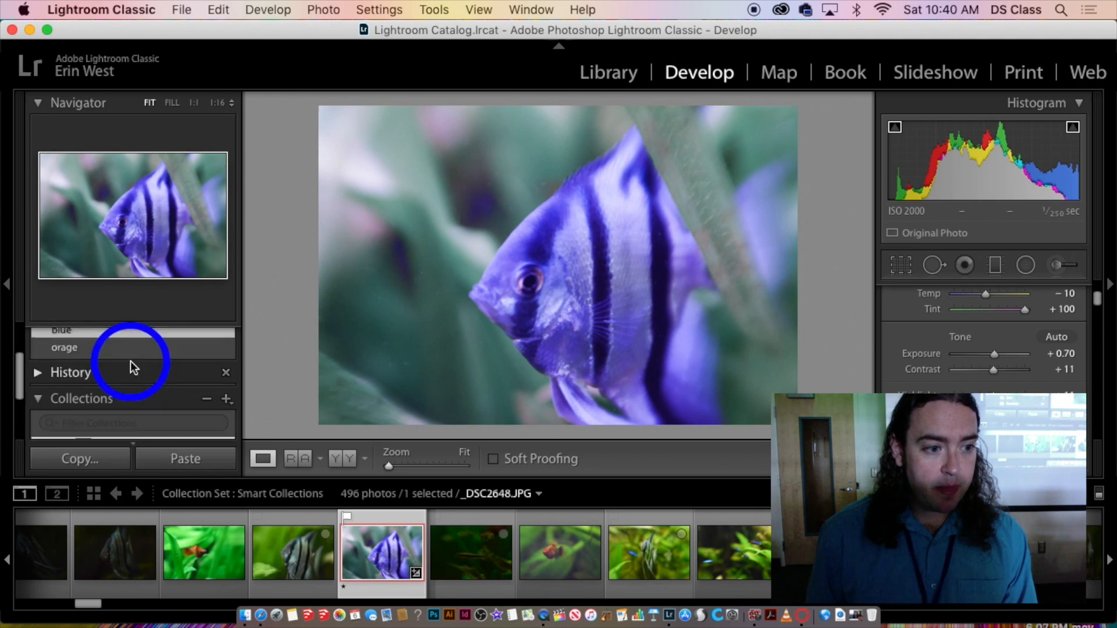
{"action": "left_click", "coordinate": [55, 393]}
{"action": "left_click", "coordinate": [83, 372]}
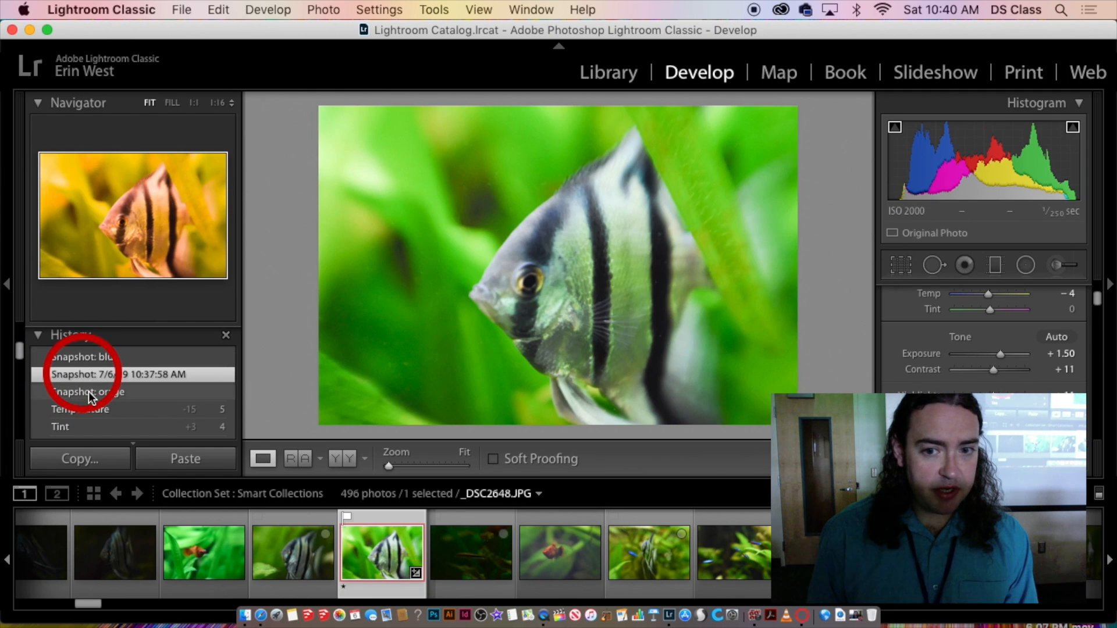
{"action": "scroll", "coordinate": [89, 392], "scroll_direction": "down", "scroll_amount": 5}
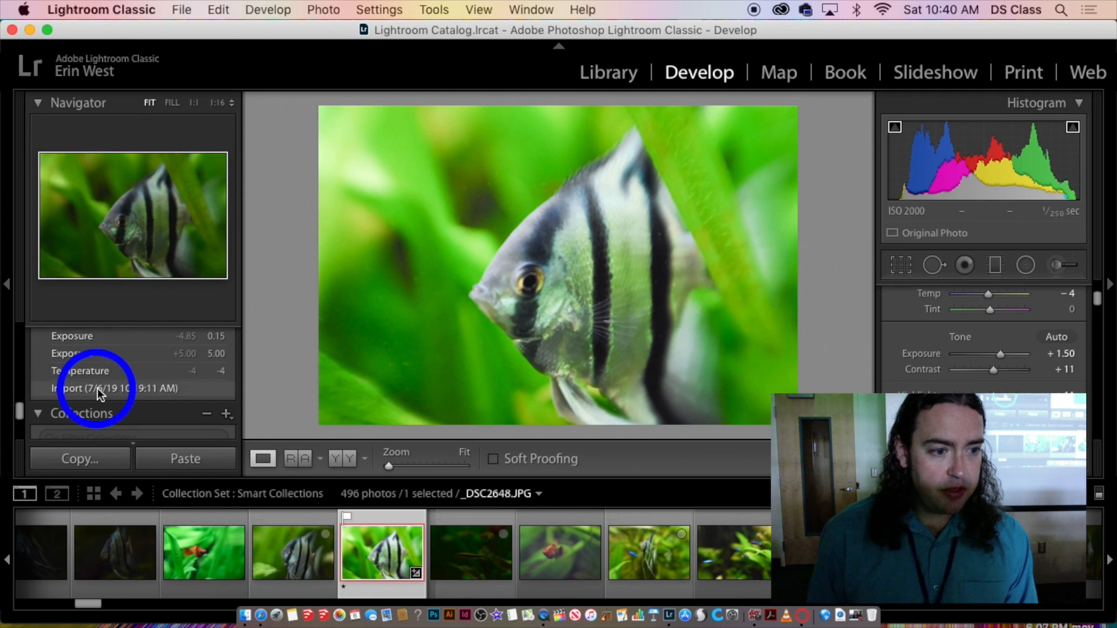
{"action": "left_click", "coordinate": [97, 390]}
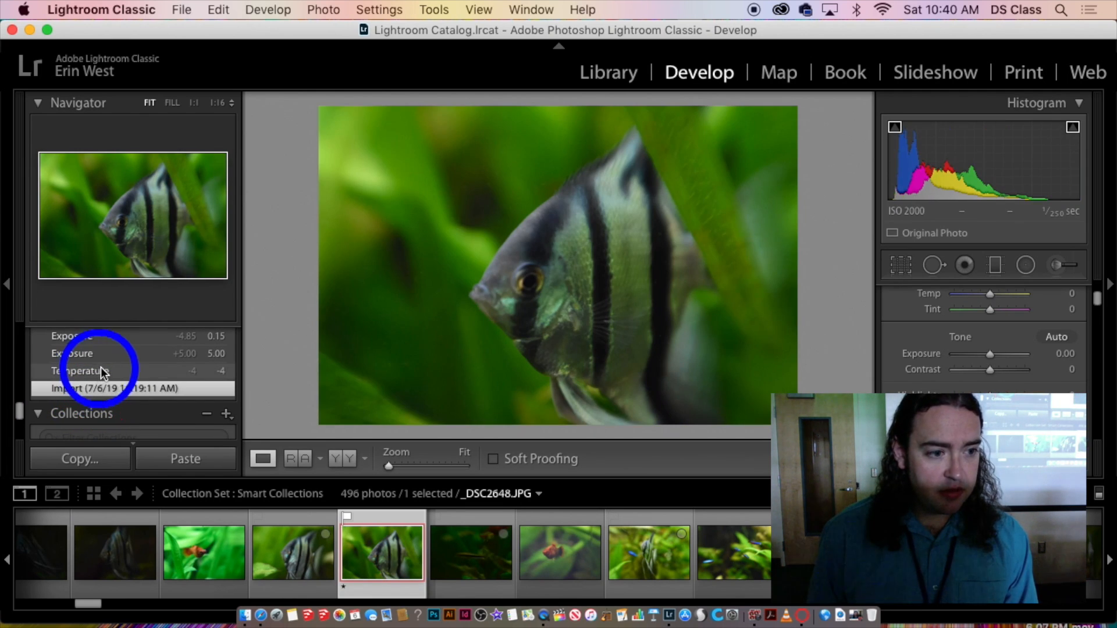
- Go through the History entries for the "blue" snapshot and the snapshot dated 7/6/19 10:37:58 AM, leaving the dated version active
{"action": "scroll", "coordinate": [102, 372], "scroll_direction": "up", "scroll_amount": 5}
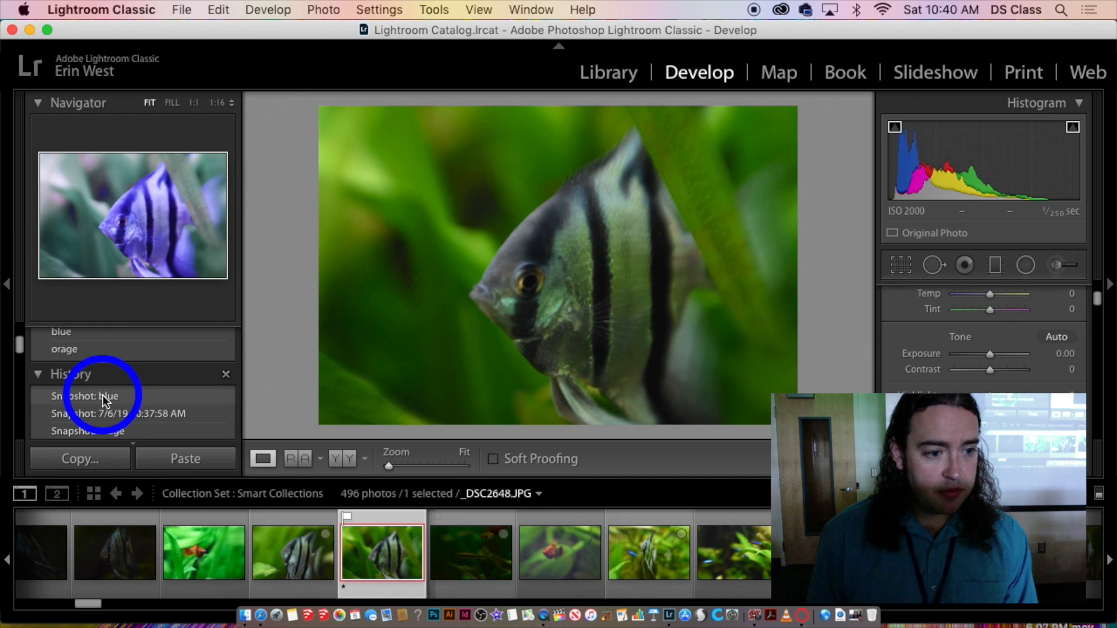
{"action": "left_click", "coordinate": [102, 396]}
{"action": "scroll", "coordinate": [98, 399], "scroll_direction": "down", "scroll_amount": 2}
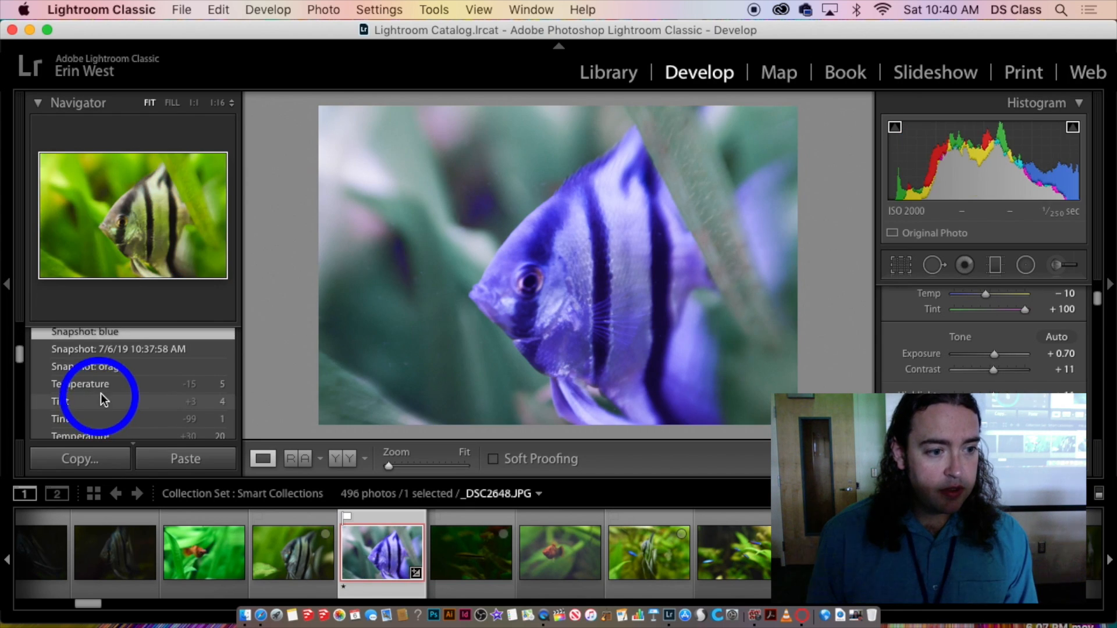
{"action": "left_click", "coordinate": [107, 346]}
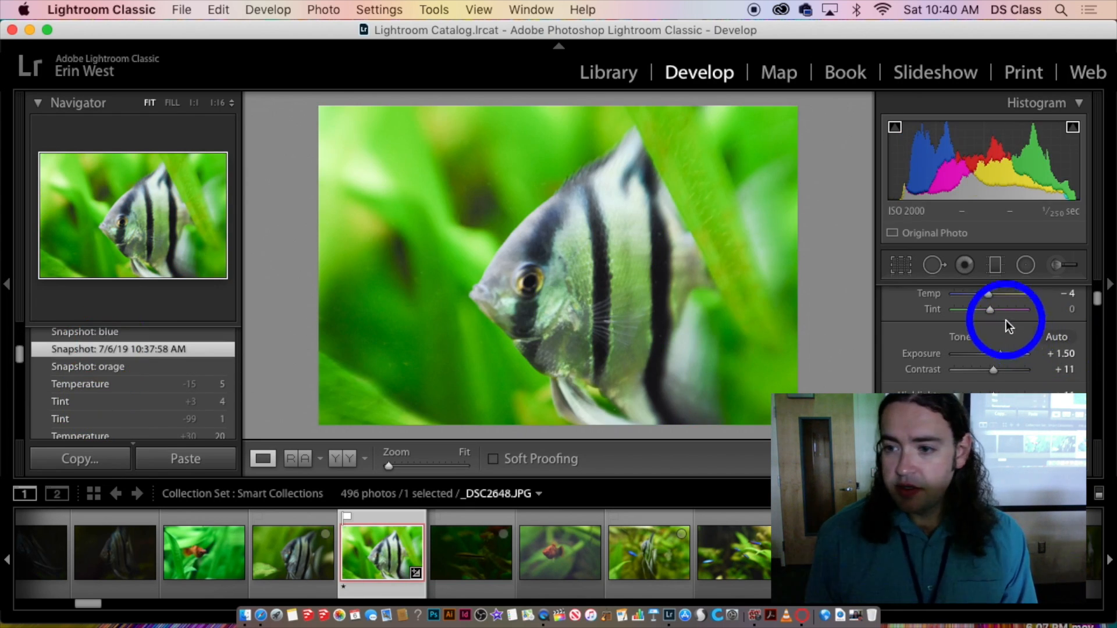
- Set the angelfish photo's Exposure to +1.25, Highlights to +34 and Shadows to +100
{"action": "left_click_drag", "start_coordinate": [995, 356], "coordinate": [993, 357]}
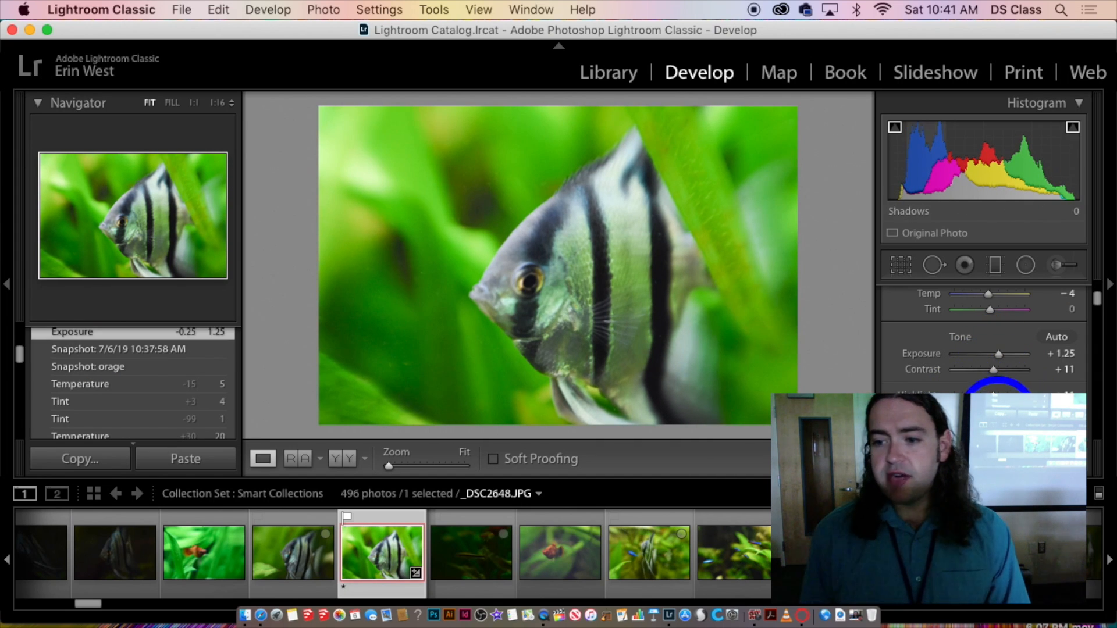
{"action": "scroll", "coordinate": [989, 389], "scroll_direction": "down", "scroll_amount": 2}
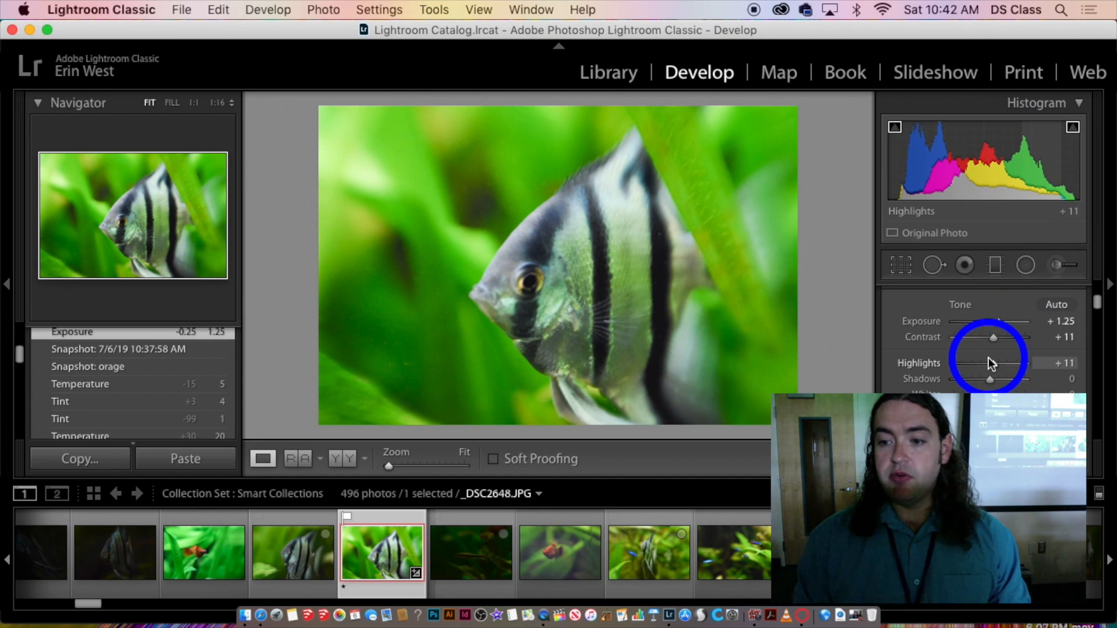
{"action": "mouse_move", "coordinate": [991, 358]}
{"action": "left_mouse_down"}
{"action": "mouse_move", "coordinate": [1007, 359]}
{"action": "mouse_move", "coordinate": [989, 360]}
{"action": "left_mouse_up"}
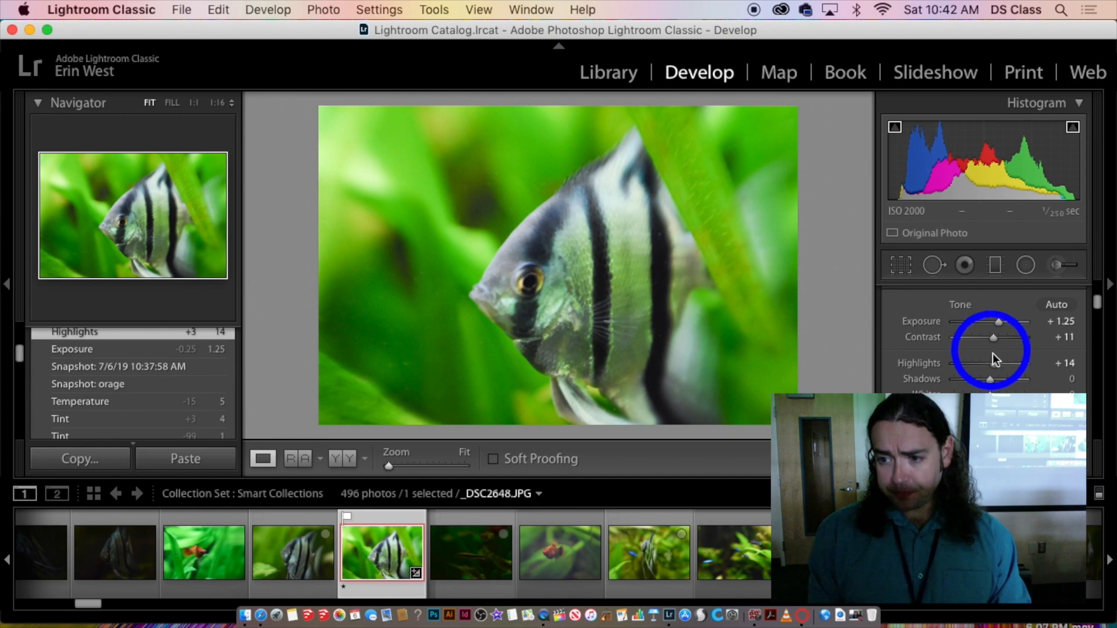
{"action": "left_click_drag", "start_coordinate": [996, 365], "coordinate": [1027, 380]}
- Check the fish's dark stripe at 1:1, set Highlights to +33 and Shadows to +19, and return to the full view
{"action": "left_click", "coordinate": [617, 267]}
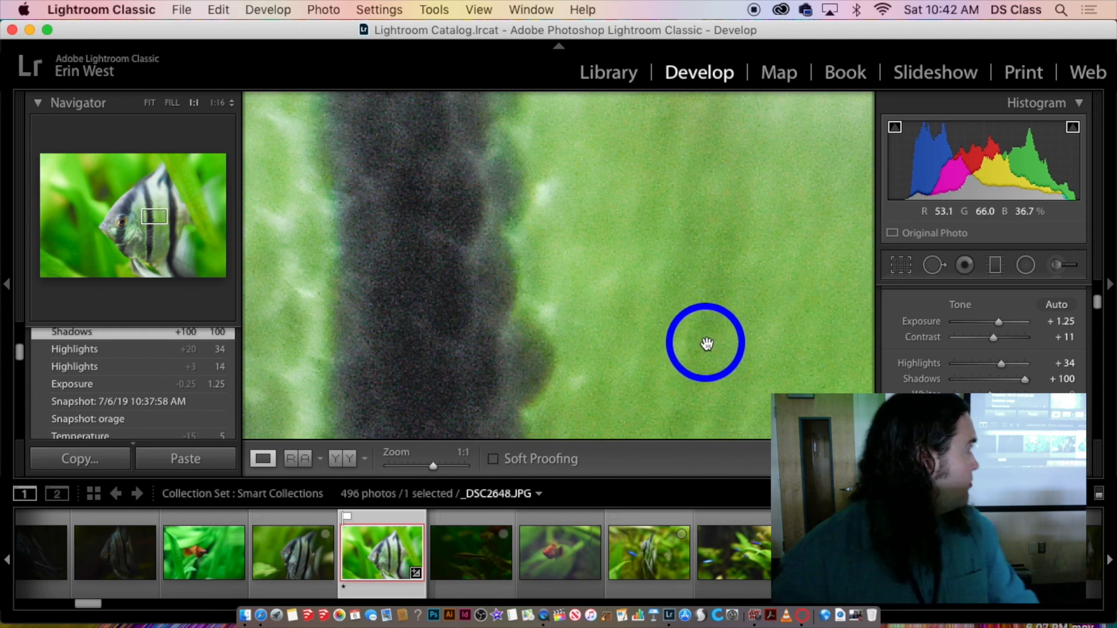
{"action": "left_click", "coordinate": [1002, 364]}
{"action": "left_click_drag", "start_coordinate": [1003, 363], "coordinate": [983, 378]}
{"action": "left_click", "coordinate": [650, 286]}
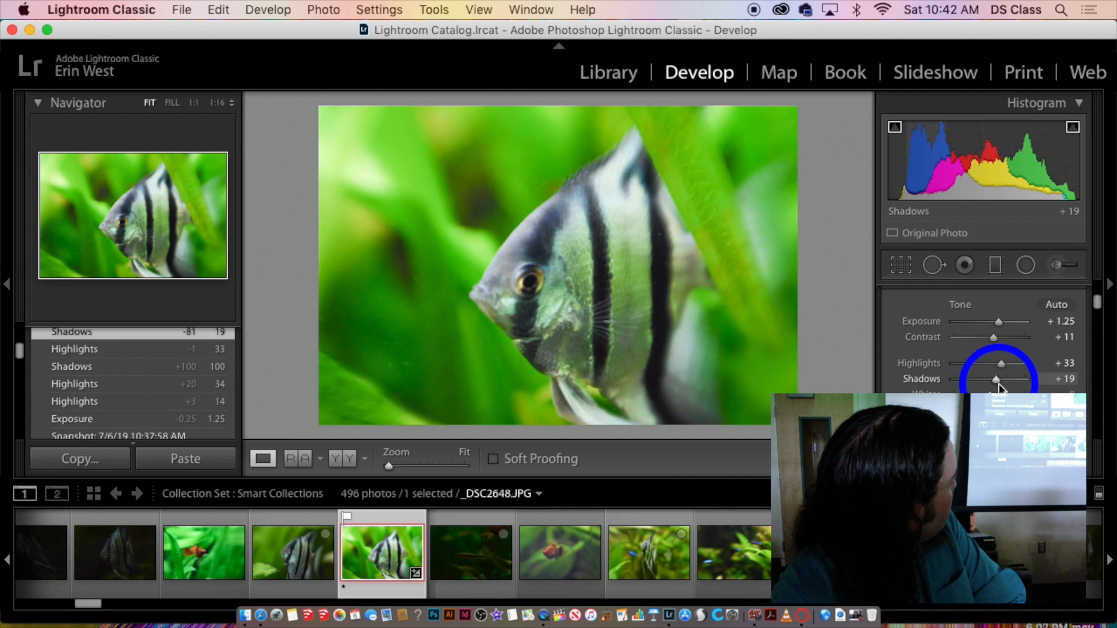
- Try Shadows at +100, reduce it to +6, and set Exposure to +0.85
{"action": "left_click_drag", "start_coordinate": [994, 384], "coordinate": [1026, 380]}
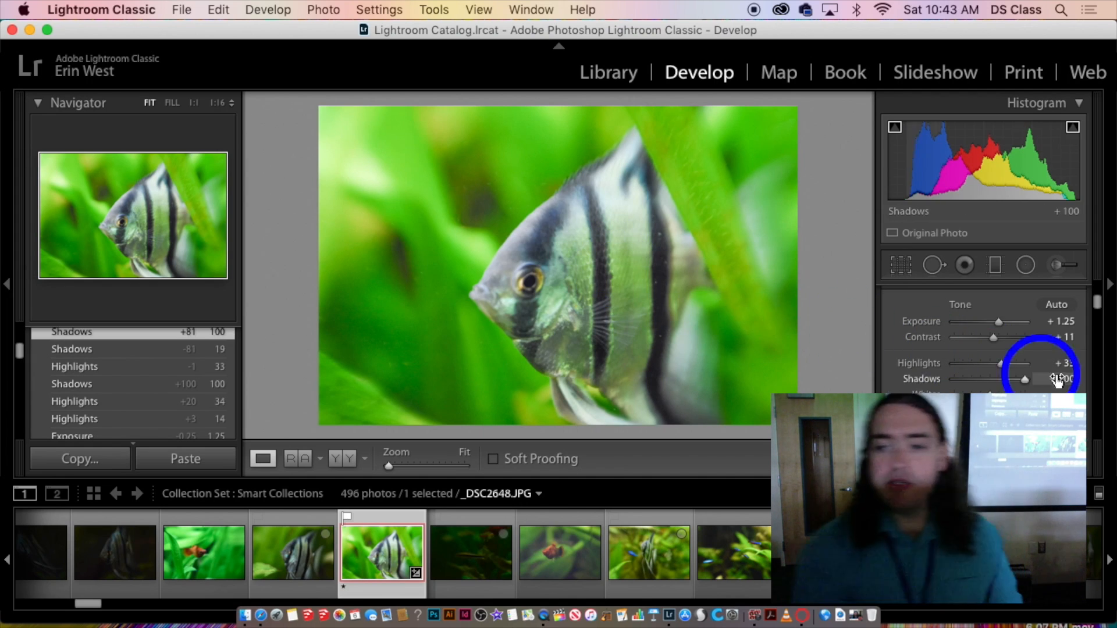
{"action": "left_click", "coordinate": [1000, 381]}
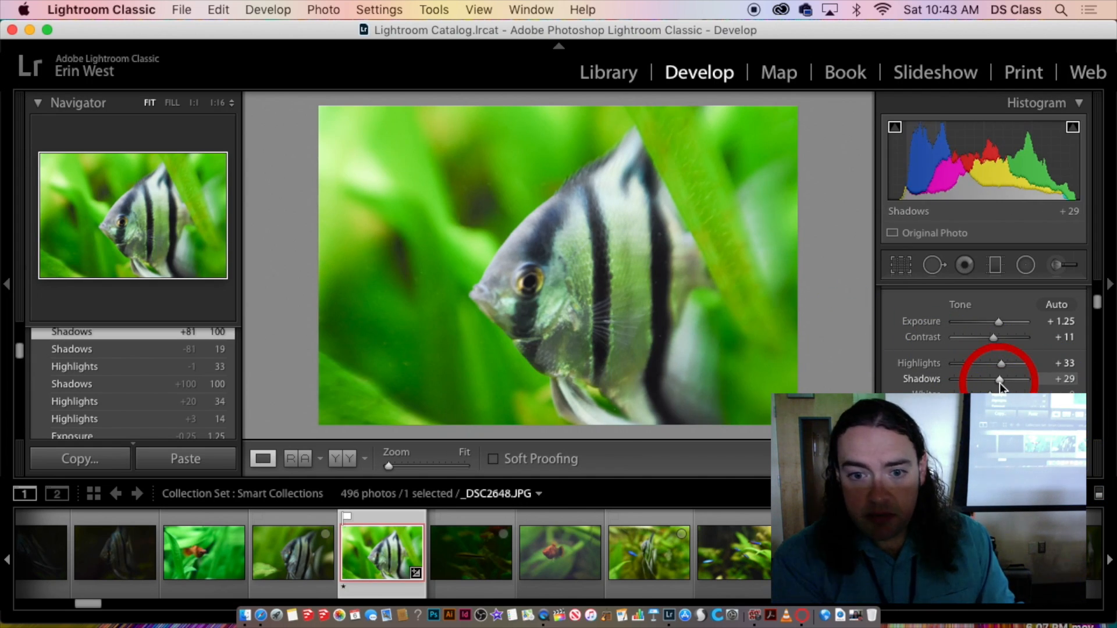
{"action": "mouse_move", "coordinate": [1000, 381]}
{"action": "left_mouse_down"}
{"action": "mouse_move", "coordinate": [1015, 381]}
{"action": "mouse_move", "coordinate": [997, 379]}
{"action": "left_mouse_up"}
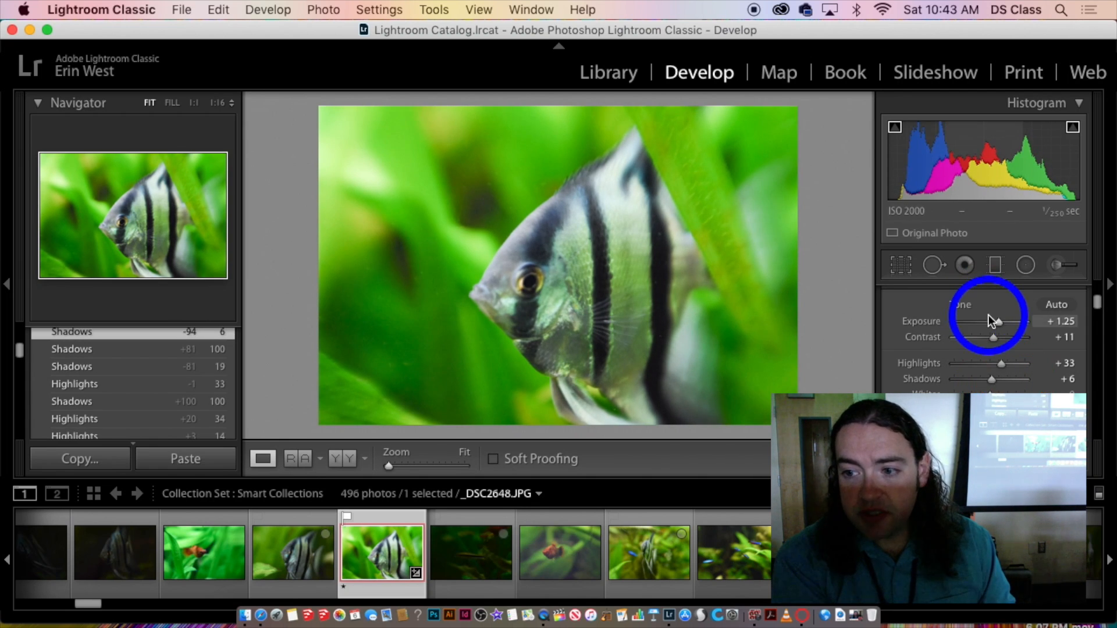
{"action": "mouse_move", "coordinate": [1000, 320]}
{"action": "left_mouse_down"}
{"action": "mouse_move", "coordinate": [1045, 320]}
{"action": "mouse_move", "coordinate": [990, 327]}
{"action": "mouse_move", "coordinate": [983, 351]}
{"action": "mouse_move", "coordinate": [999, 321]}
{"action": "left_mouse_up"}
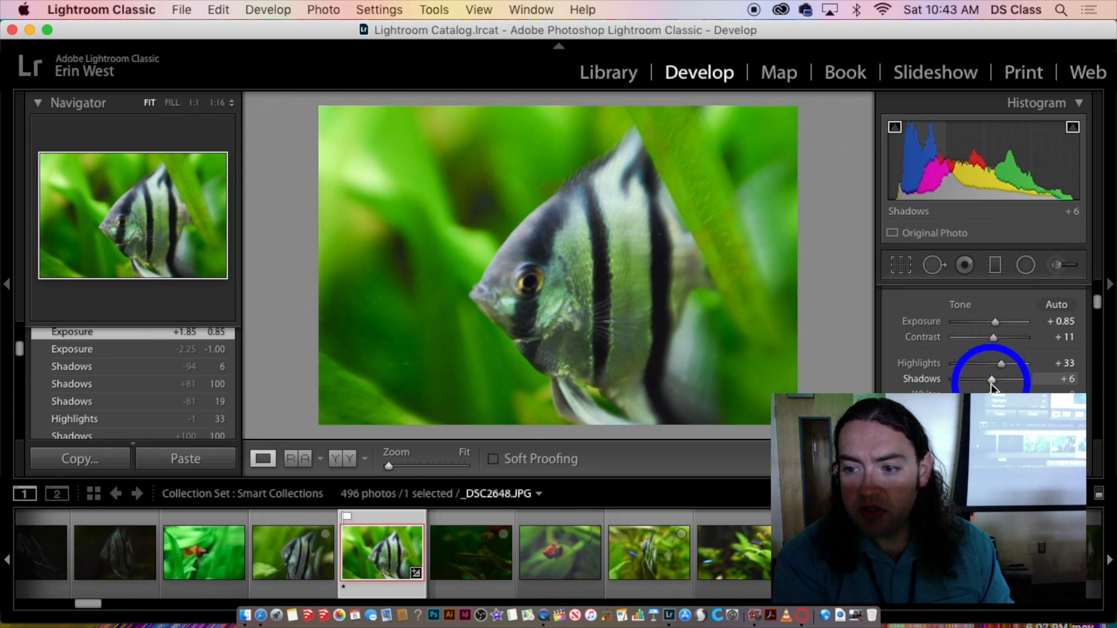
- Set Shadows to +17, Whites to +34 and Blacks to +93
{"action": "left_click", "coordinate": [991, 383]}
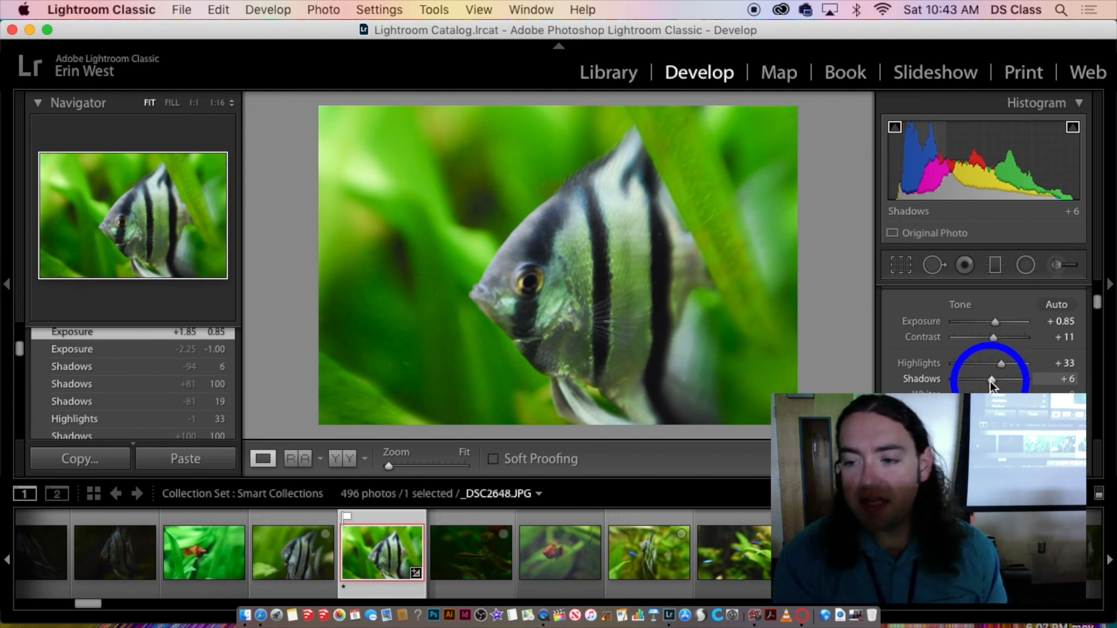
{"action": "mouse_move", "coordinate": [997, 381]}
{"action": "left_mouse_down"}
{"action": "mouse_move", "coordinate": [1039, 378]}
{"action": "mouse_move", "coordinate": [991, 382]}
{"action": "left_mouse_up"}
{"action": "mouse_move", "coordinate": [991, 395]}
{"action": "left_mouse_down"}
{"action": "mouse_move", "coordinate": [1024, 394]}
{"action": "mouse_move", "coordinate": [975, 394]}
{"action": "mouse_move", "coordinate": [1000, 394]}
{"action": "mouse_move", "coordinate": [998, 410]}
{"action": "mouse_move", "coordinate": [951, 410]}
{"action": "mouse_move", "coordinate": [1022, 410]}
{"action": "mouse_move", "coordinate": [1007, 390]}
{"action": "mouse_move", "coordinate": [999, 396]}
{"action": "left_mouse_up"}
{"action": "left_click", "coordinate": [997, 381]}
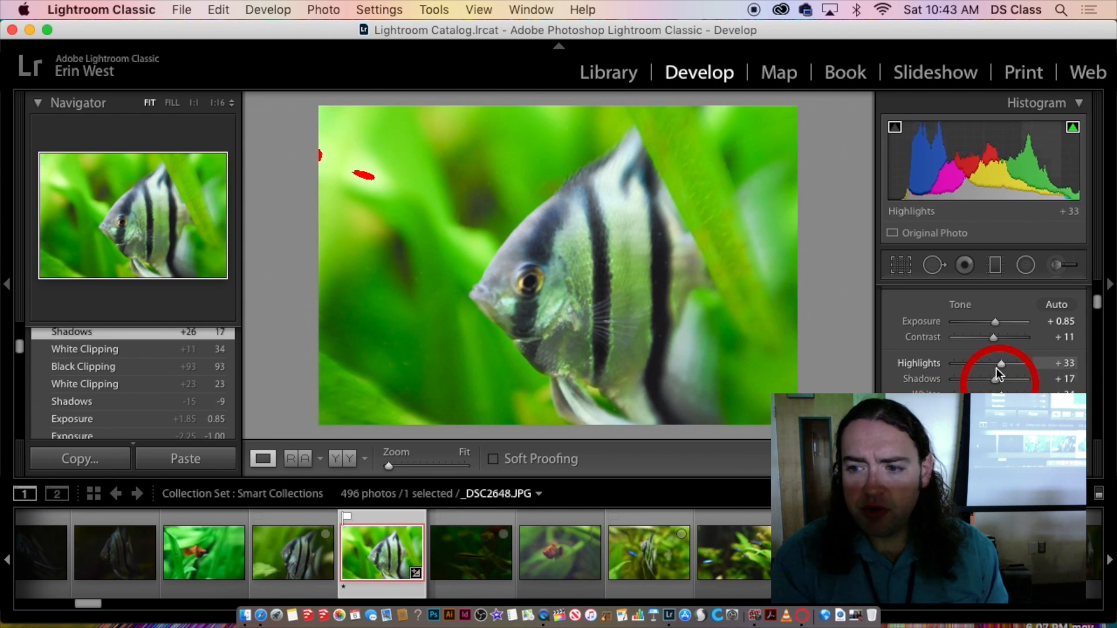
- Set Vibrance to +30 and Saturation to +11 to enrich the colours, and set Texture to +16
{"action": "scroll", "coordinate": [988, 372], "scroll_direction": "down", "scroll_amount": 2}
{"action": "scroll", "coordinate": [987, 373], "scroll_direction": "down", "scroll_amount": 2}
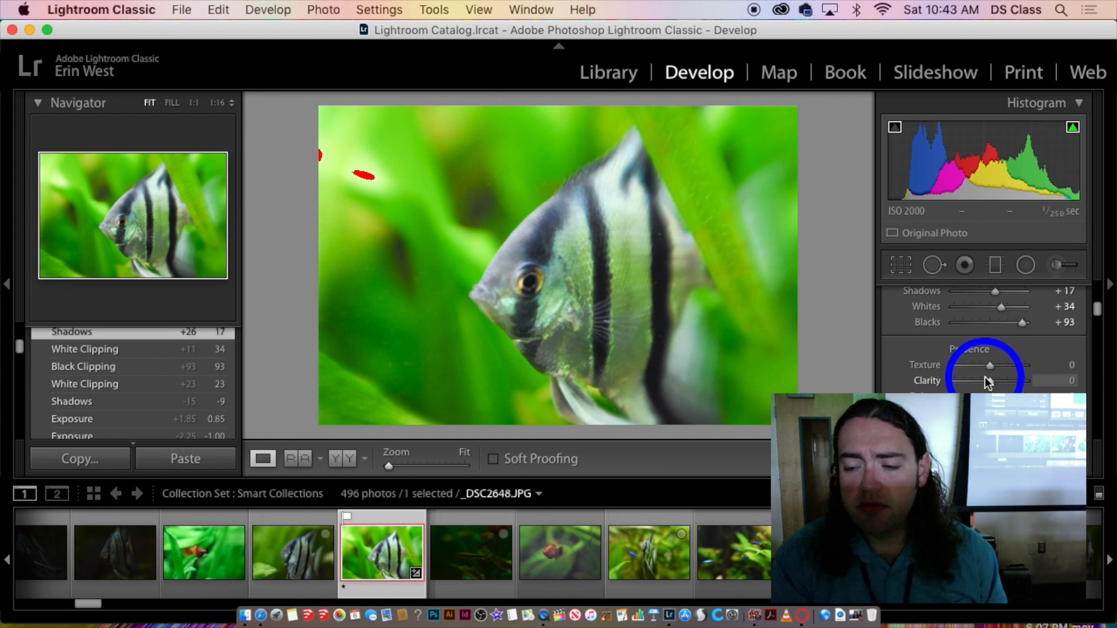
{"action": "scroll", "coordinate": [988, 383], "scroll_direction": "down", "scroll_amount": 1}
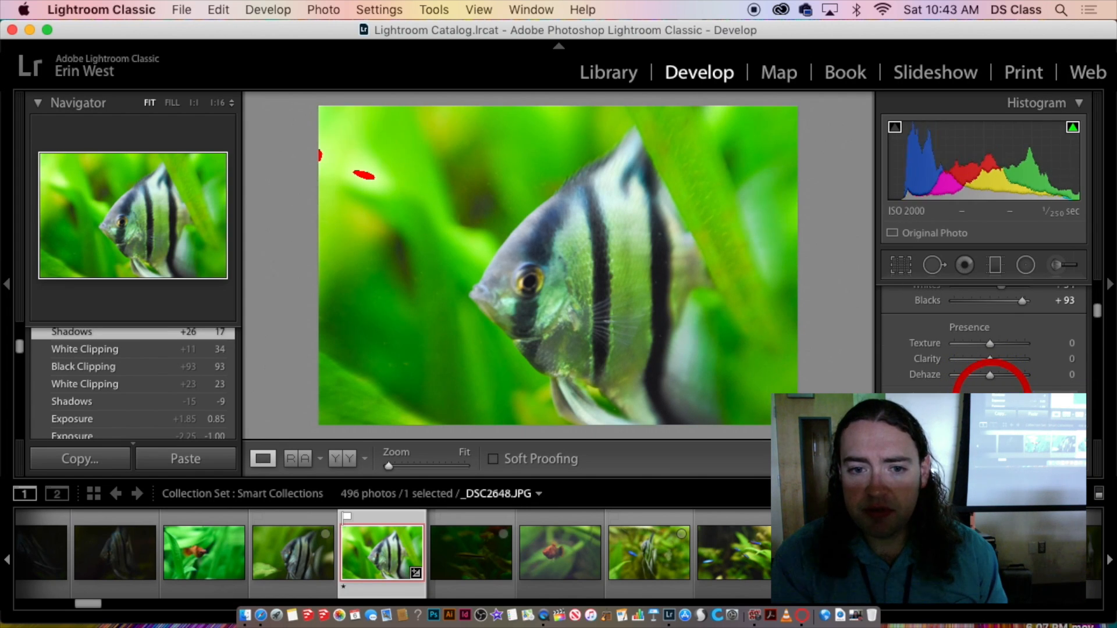
{"action": "mouse_move", "coordinate": [992, 398]}
{"action": "left_mouse_down"}
{"action": "mouse_move", "coordinate": [1010, 397]}
{"action": "mouse_move", "coordinate": [992, 413]}
{"action": "mouse_move", "coordinate": [1016, 413]}
{"action": "mouse_move", "coordinate": [977, 413]}
{"action": "mouse_move", "coordinate": [995, 413]}
{"action": "mouse_move", "coordinate": [1001, 396]}
{"action": "mouse_move", "coordinate": [996, 413]}
{"action": "mouse_move", "coordinate": [999, 397]}
{"action": "left_mouse_up"}
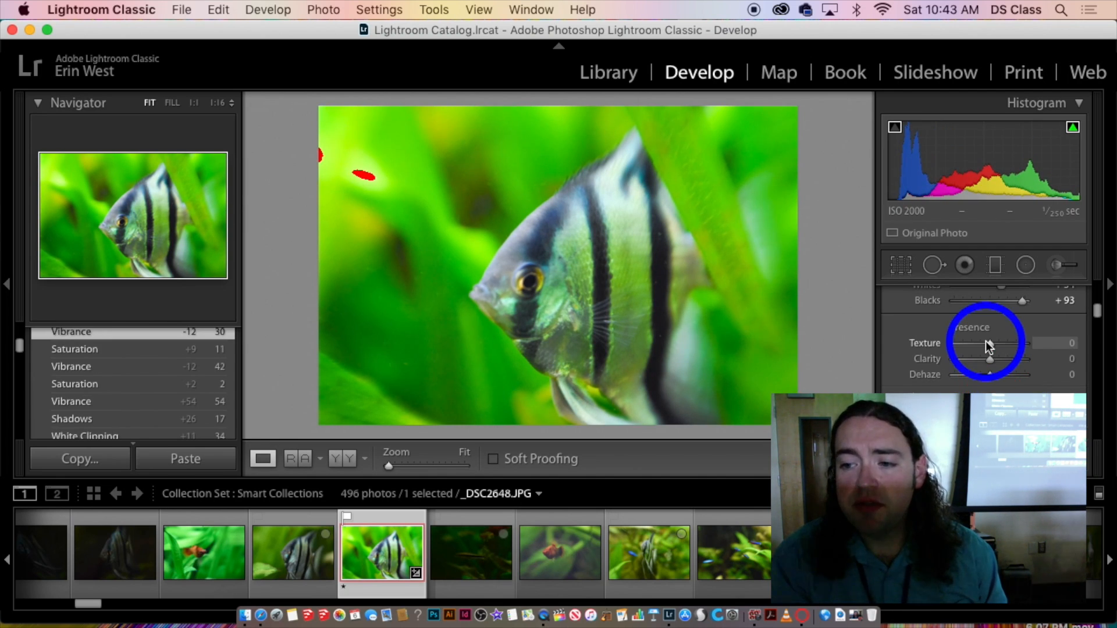
{"action": "left_click_drag", "start_coordinate": [1043, 344], "coordinate": [991, 352]}
- Examine the texture and noise on the fish's body at 1:1, and inspect its face and eye at 1:3
{"action": "left_click", "coordinate": [586, 338]}
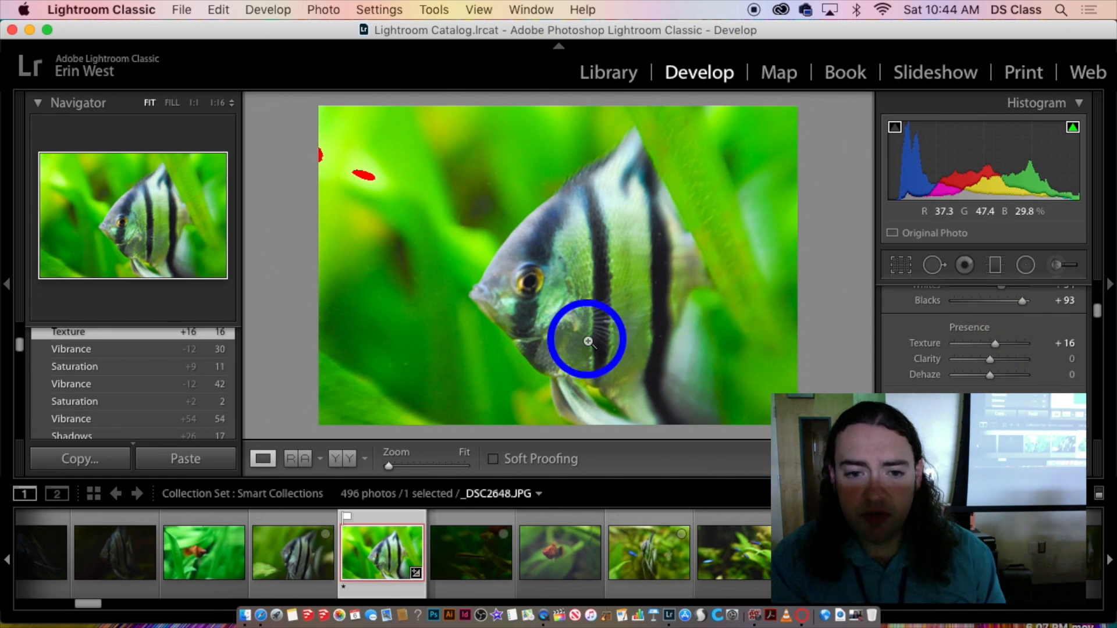
{"action": "left_click_drag", "start_coordinate": [579, 295], "coordinate": [591, 329]}
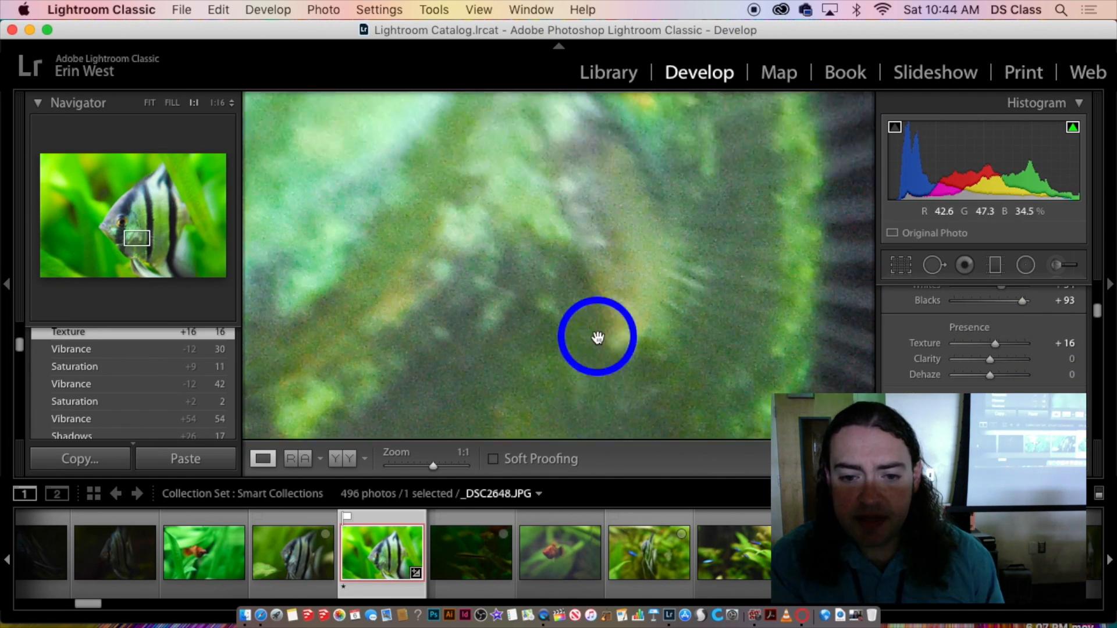
{"action": "scroll", "coordinate": [599, 338], "scroll_direction": "up", "scroll_amount": 7}
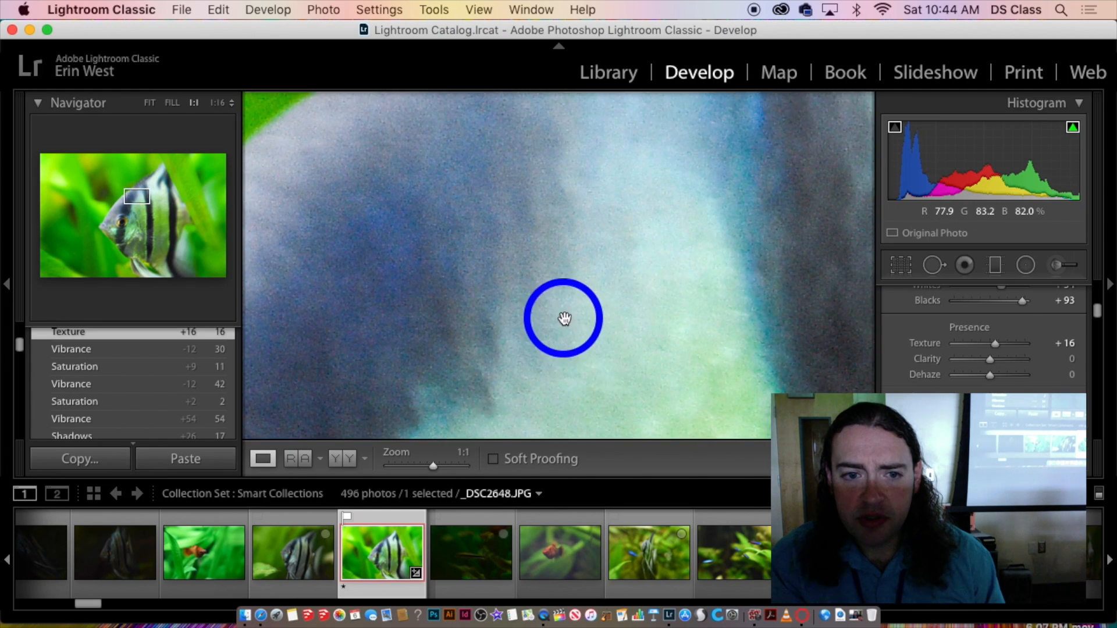
{"action": "left_click_drag", "start_coordinate": [595, 327], "coordinate": [855, 271]}
{"action": "left_click_drag", "start_coordinate": [588, 319], "coordinate": [749, 113]}
{"action": "left_click_drag", "start_coordinate": [493, 412], "coordinate": [601, 317]}
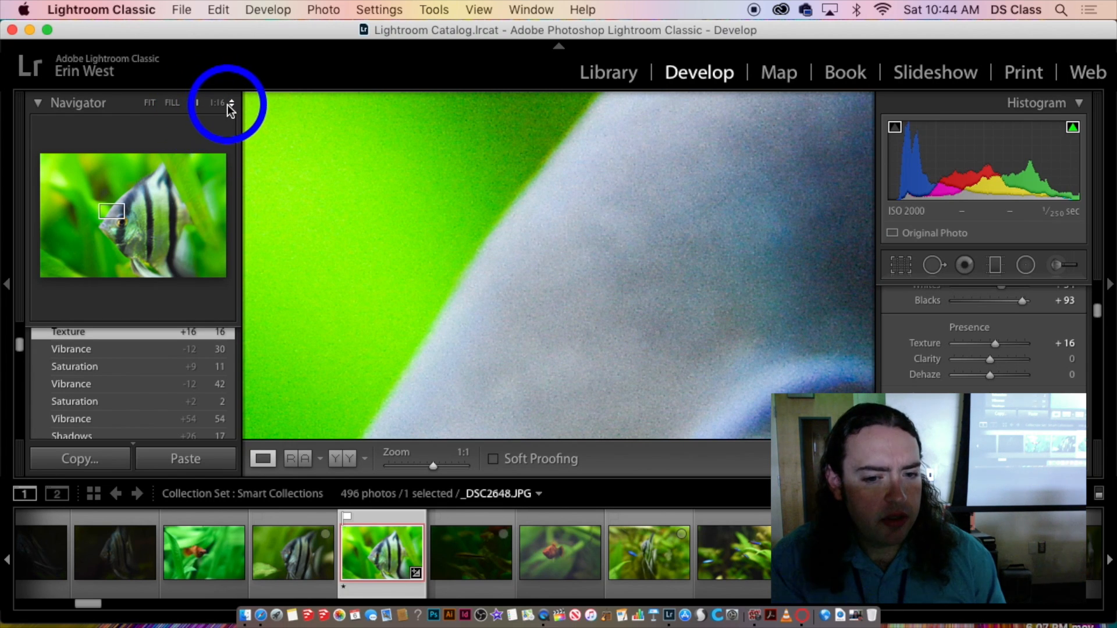
{"action": "left_click_drag", "start_coordinate": [434, 465], "coordinate": [423, 465]}
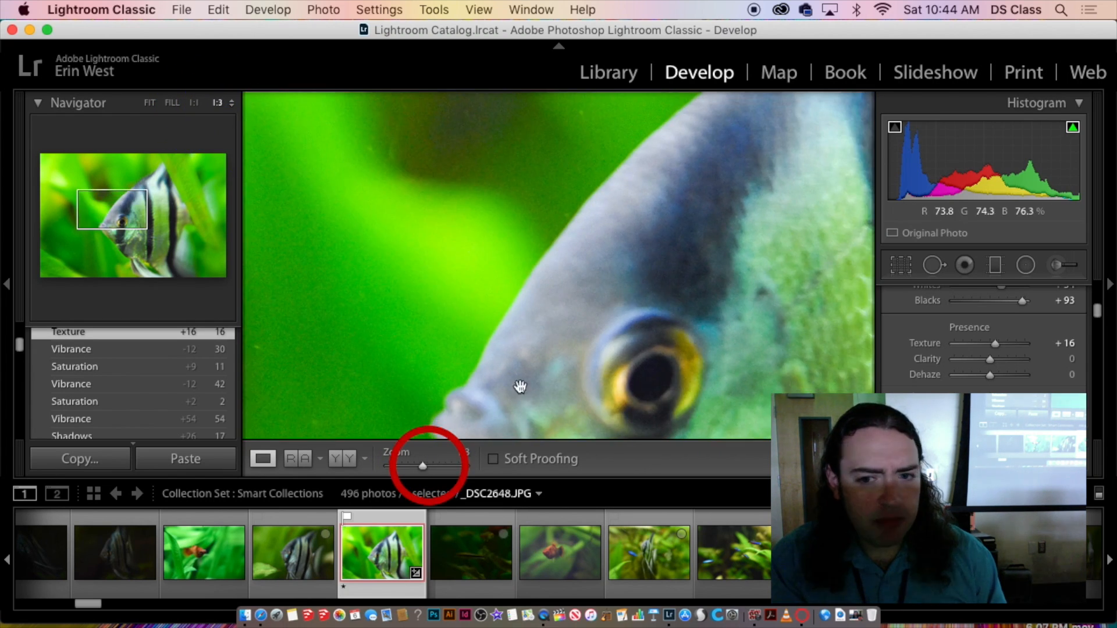
{"action": "left_click_drag", "start_coordinate": [646, 285], "coordinate": [555, 185]}
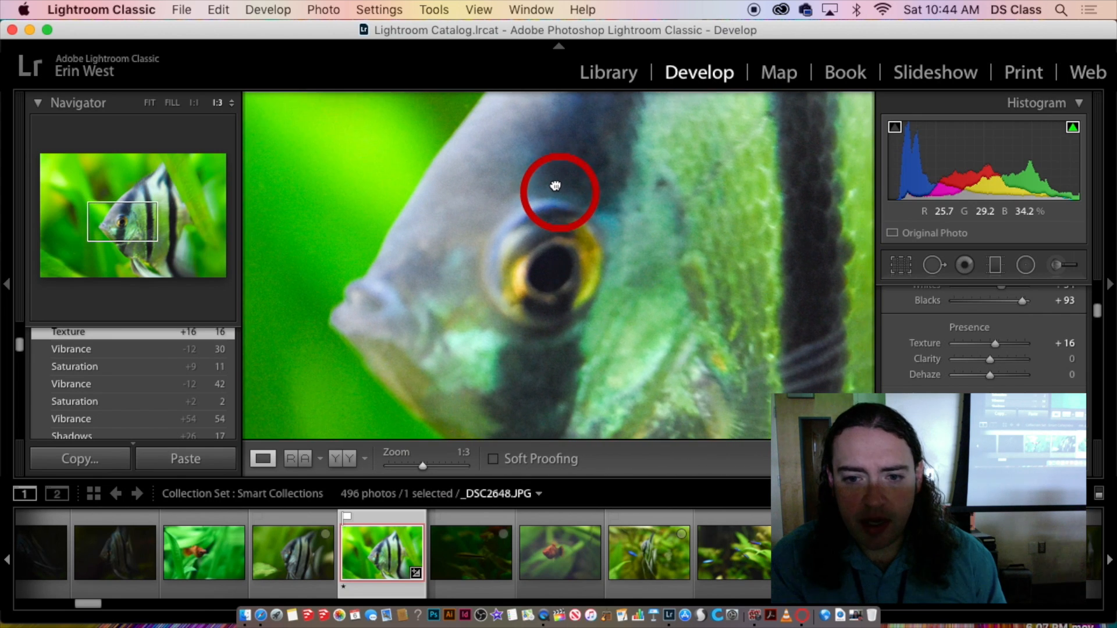
- Set Texture to +45, Clarity to +41 and Dehaze to +22, and inspect the fish's scales, fins and belly
{"action": "mouse_move", "coordinate": [995, 343]}
{"action": "left_mouse_down"}
{"action": "mouse_move", "coordinate": [1043, 338]}
{"action": "mouse_move", "coordinate": [937, 347]}
{"action": "mouse_move", "coordinate": [1038, 348]}
{"action": "mouse_move", "coordinate": [975, 347]}
{"action": "mouse_move", "coordinate": [994, 352]}
{"action": "mouse_move", "coordinate": [991, 363]}
{"action": "mouse_move", "coordinate": [1016, 361]}
{"action": "mouse_move", "coordinate": [934, 358]}
{"action": "mouse_move", "coordinate": [993, 358]}
{"action": "mouse_move", "coordinate": [987, 375]}
{"action": "mouse_move", "coordinate": [1031, 374]}
{"action": "mouse_move", "coordinate": [973, 378]}
{"action": "mouse_move", "coordinate": [998, 373]}
{"action": "mouse_move", "coordinate": [1006, 344]}
{"action": "left_mouse_up"}
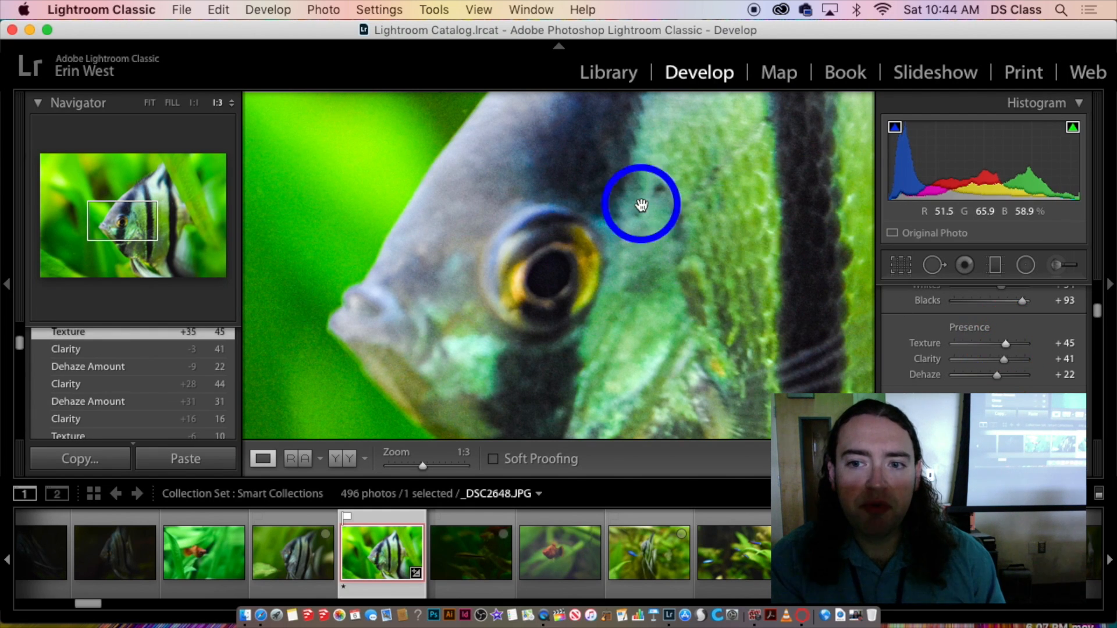
{"action": "left_click_drag", "start_coordinate": [599, 247], "coordinate": [536, 410]}
{"action": "left_click_drag", "start_coordinate": [564, 372], "coordinate": [476, 152]}
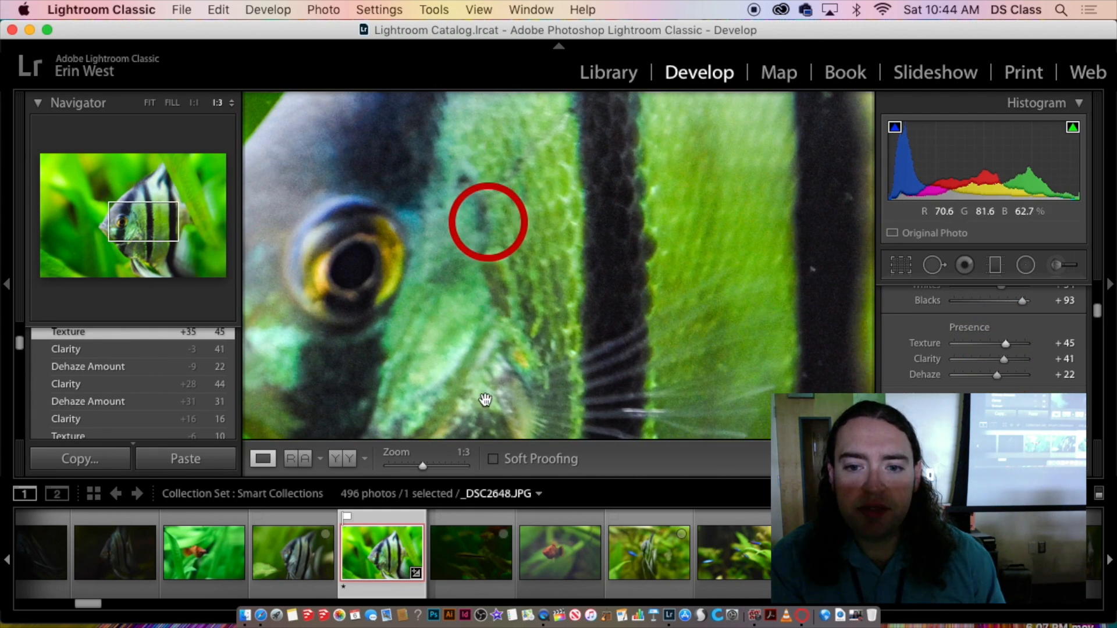
{"action": "left_click_drag", "start_coordinate": [487, 398], "coordinate": [631, 83]}
{"action": "left_click_drag", "start_coordinate": [671, 283], "coordinate": [740, 392]}
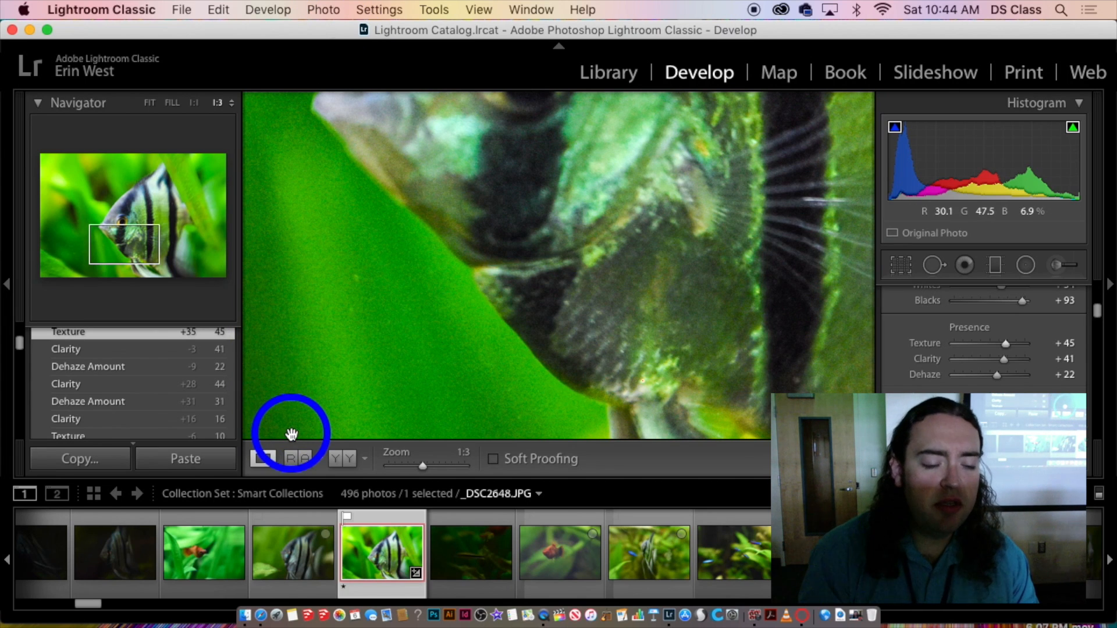
- Compare the photo side by side in the Before/After view, with the fish's eye and mouth framed at 1:3
{"action": "left_click", "coordinate": [299, 466]}
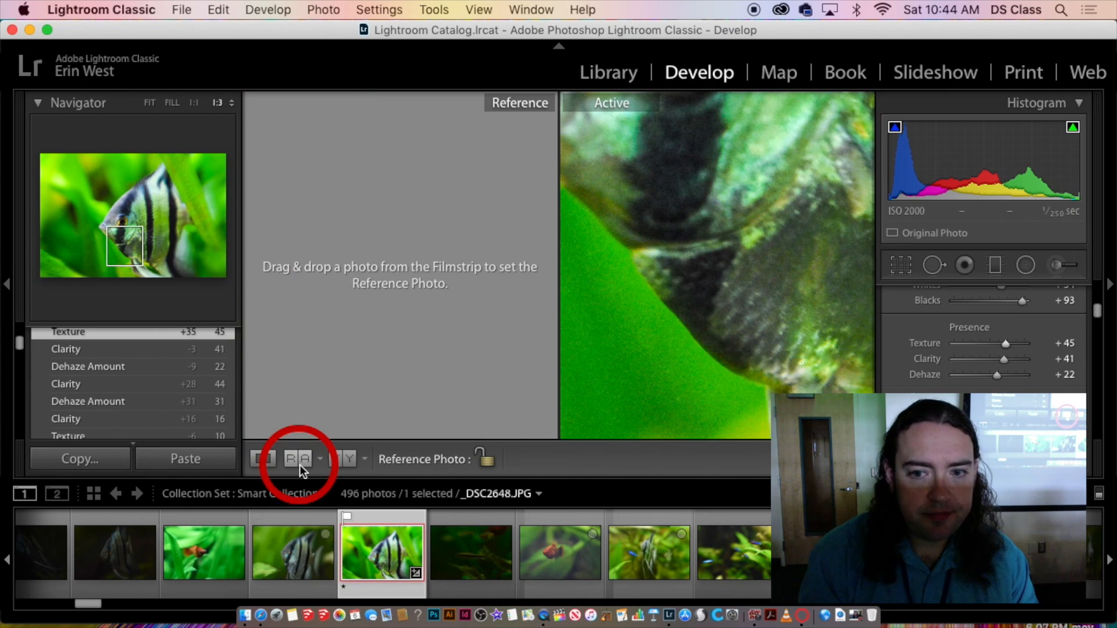
{"action": "left_click", "coordinate": [351, 459]}
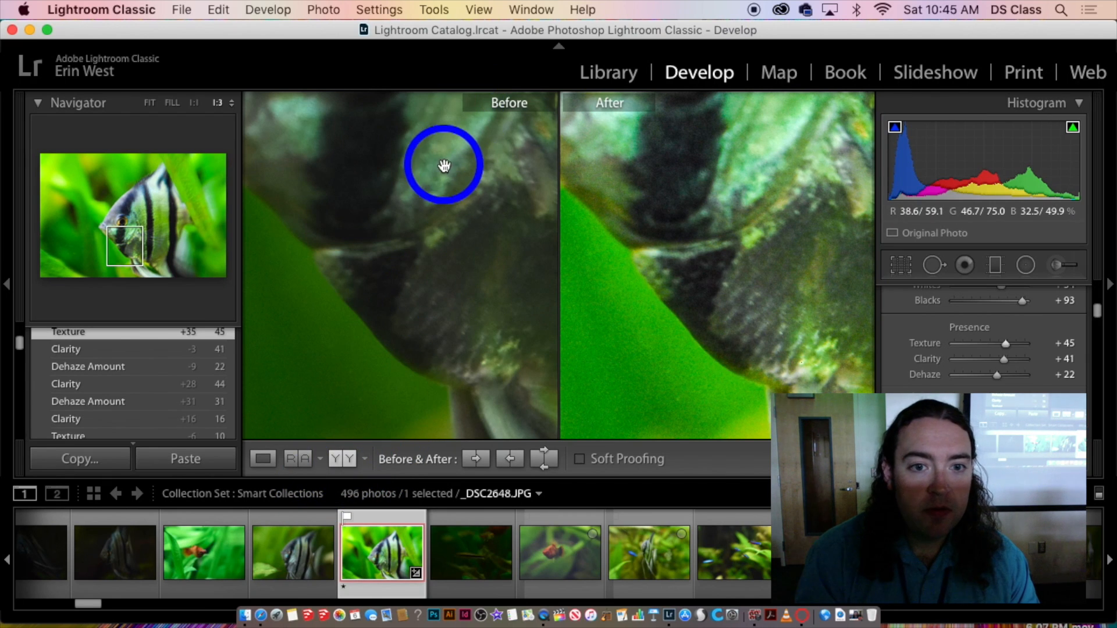
{"action": "left_click_drag", "start_coordinate": [443, 169], "coordinate": [516, 352]}
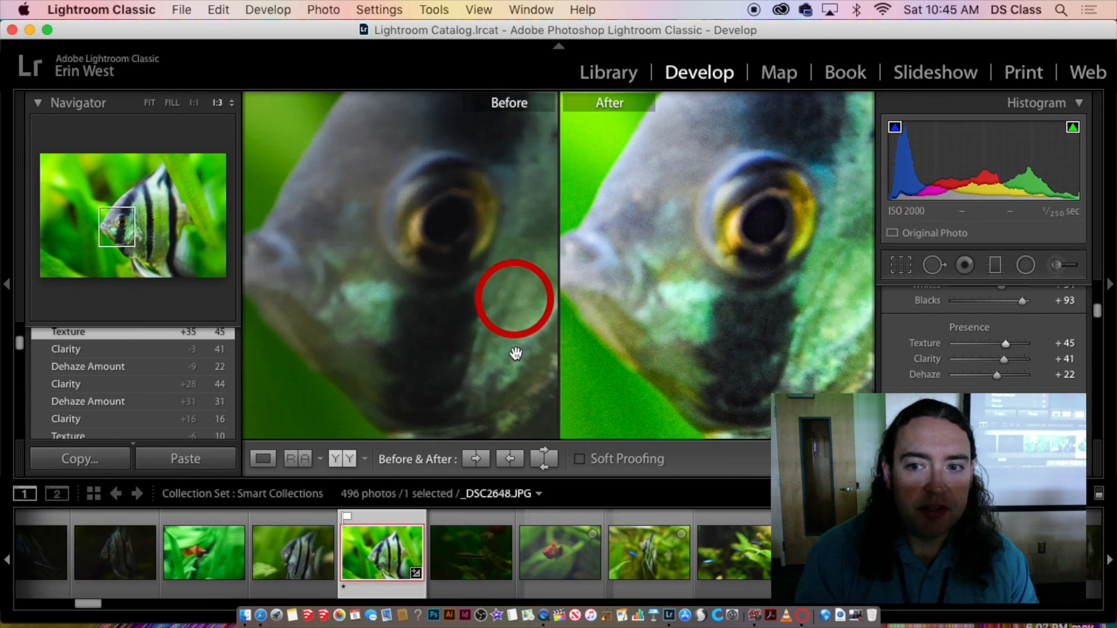
{"action": "left_click_drag", "start_coordinate": [713, 378], "coordinate": [749, 379]}
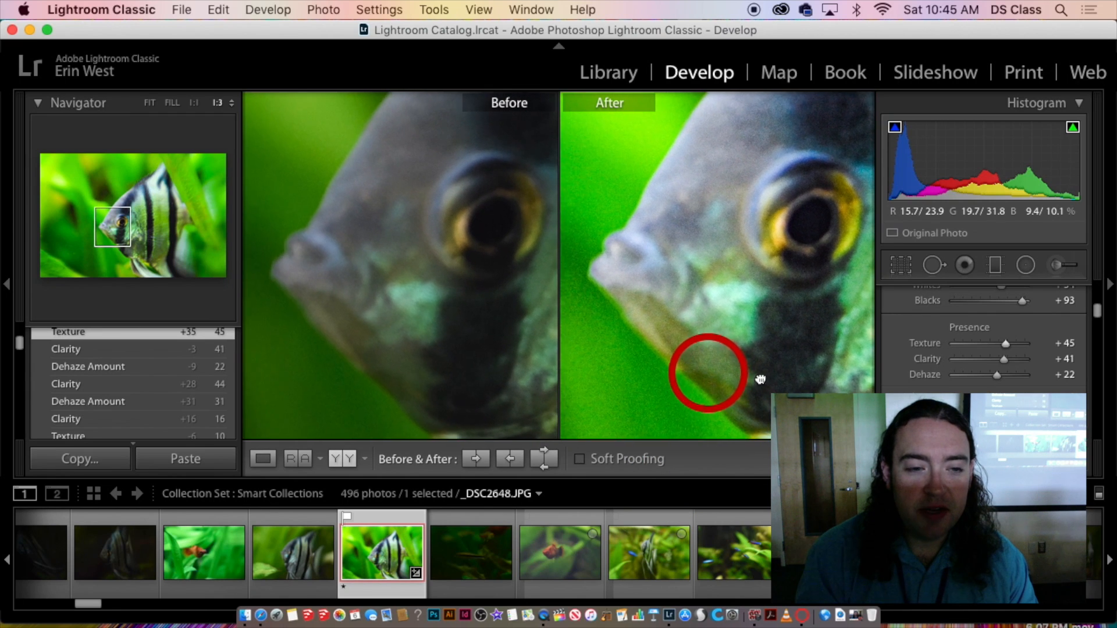
- Compare the fish's face and striped scales at 1:3 in the Before/After view, returning to the whole photo
{"action": "left_click", "coordinate": [122, 232]}
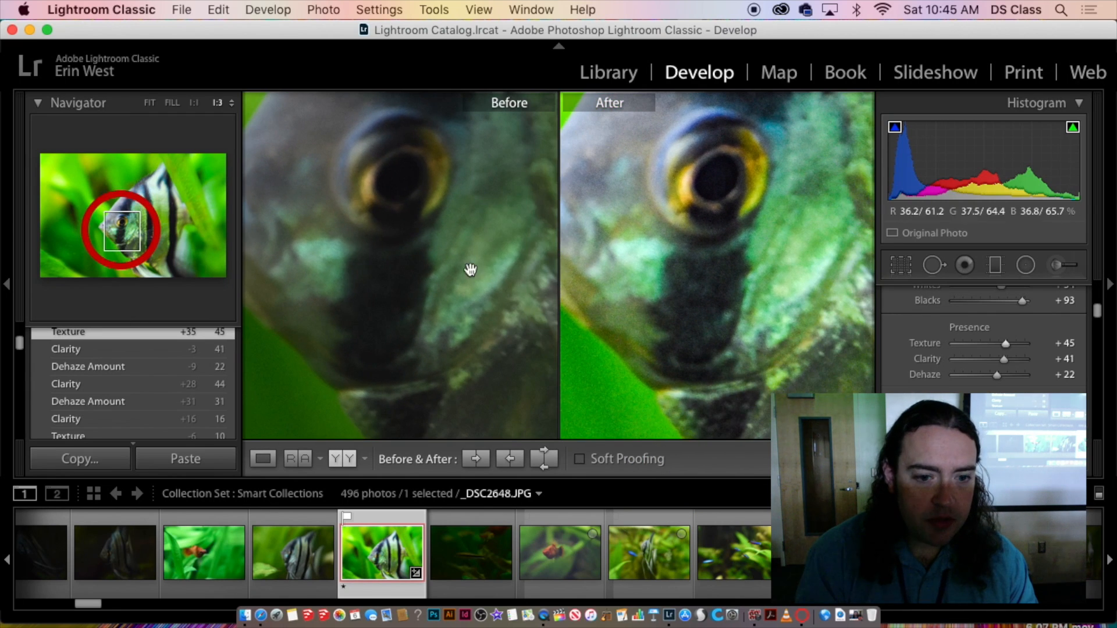
{"action": "double_click", "coordinate": [72, 200]}
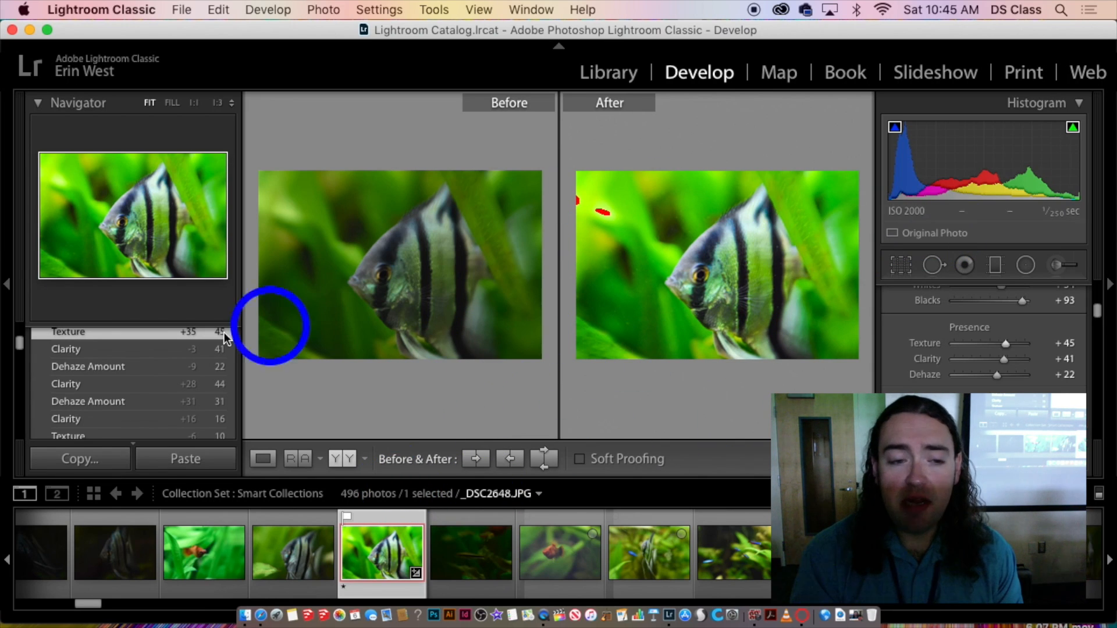
{"action": "left_click", "coordinate": [755, 238]}
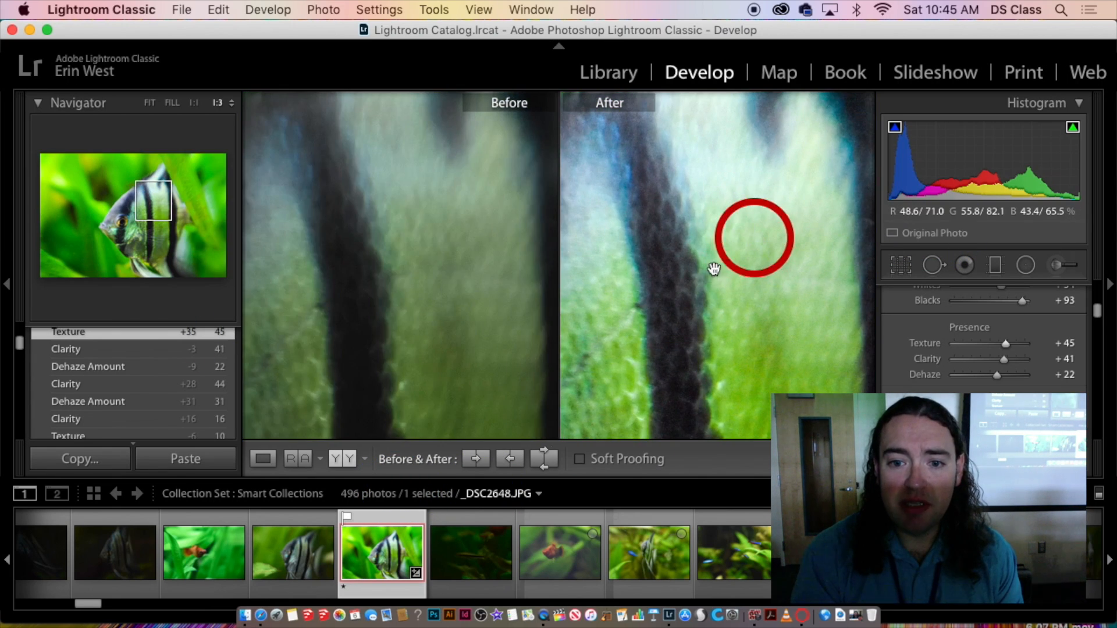
{"action": "left_click", "coordinate": [810, 281]}
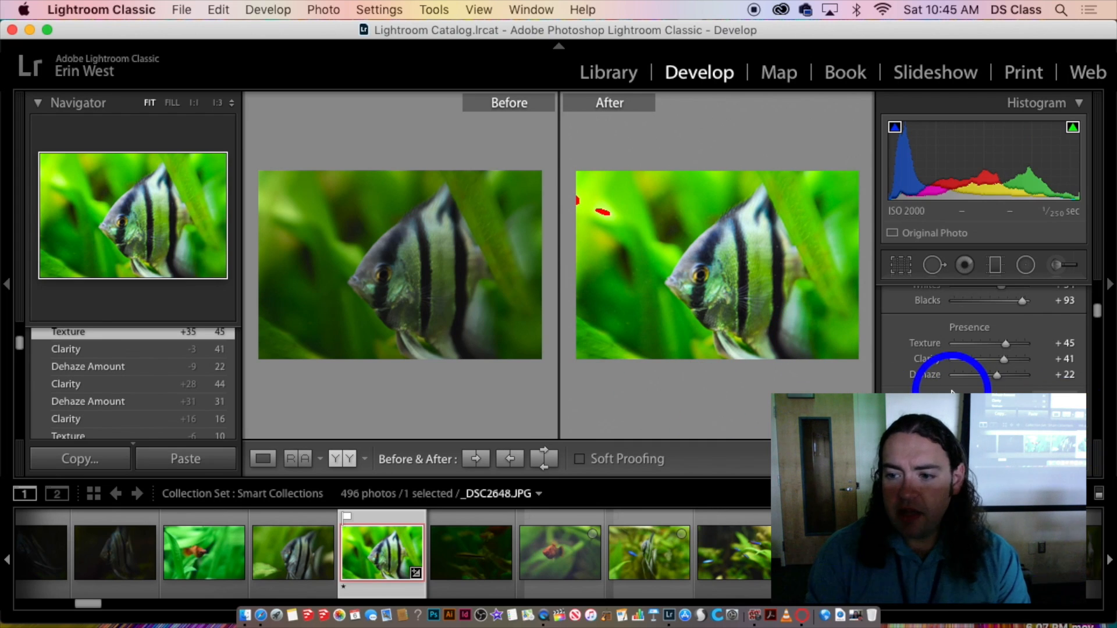
- Collapse the Tone Curve settings to reach the HSL adjustments, and frame the fish's eye and mouth at 1:3
{"action": "scroll", "coordinate": [960, 374], "scroll_direction": "down", "scroll_amount": 5}
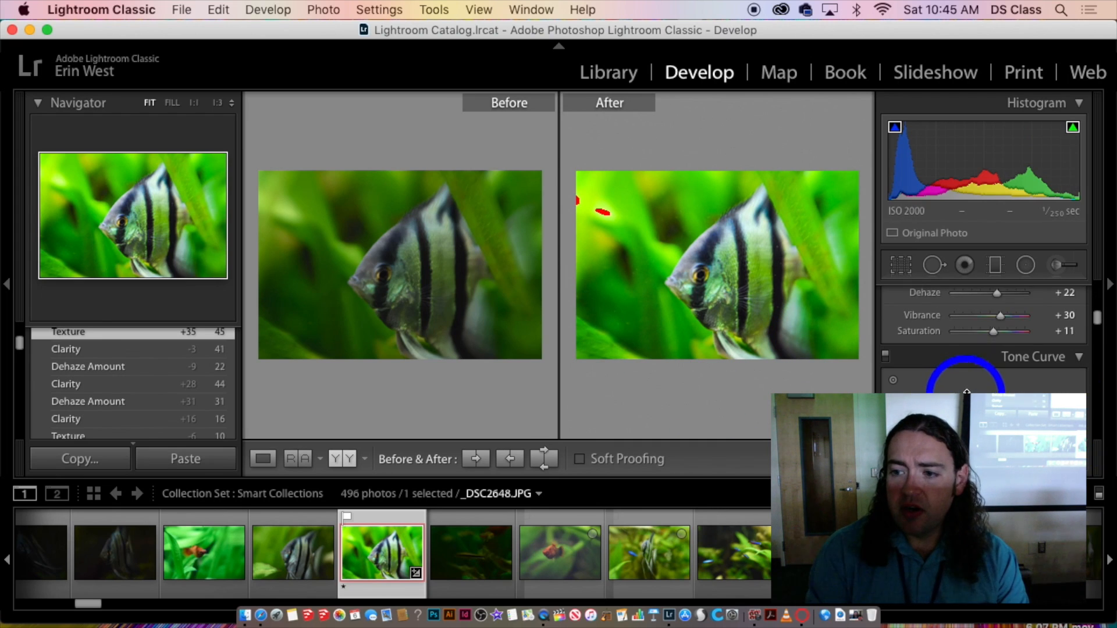
{"action": "scroll", "coordinate": [1041, 281], "scroll_direction": "down", "scroll_amount": 3}
{"action": "scroll", "coordinate": [1069, 292], "scroll_direction": "up", "scroll_amount": 1}
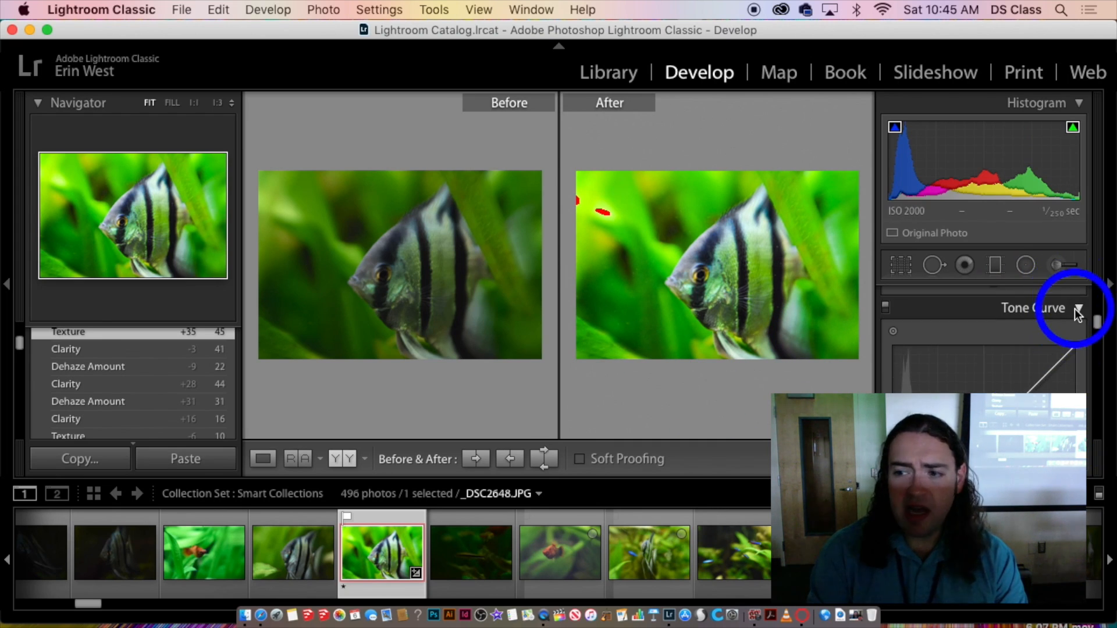
{"action": "left_click", "coordinate": [1074, 308]}
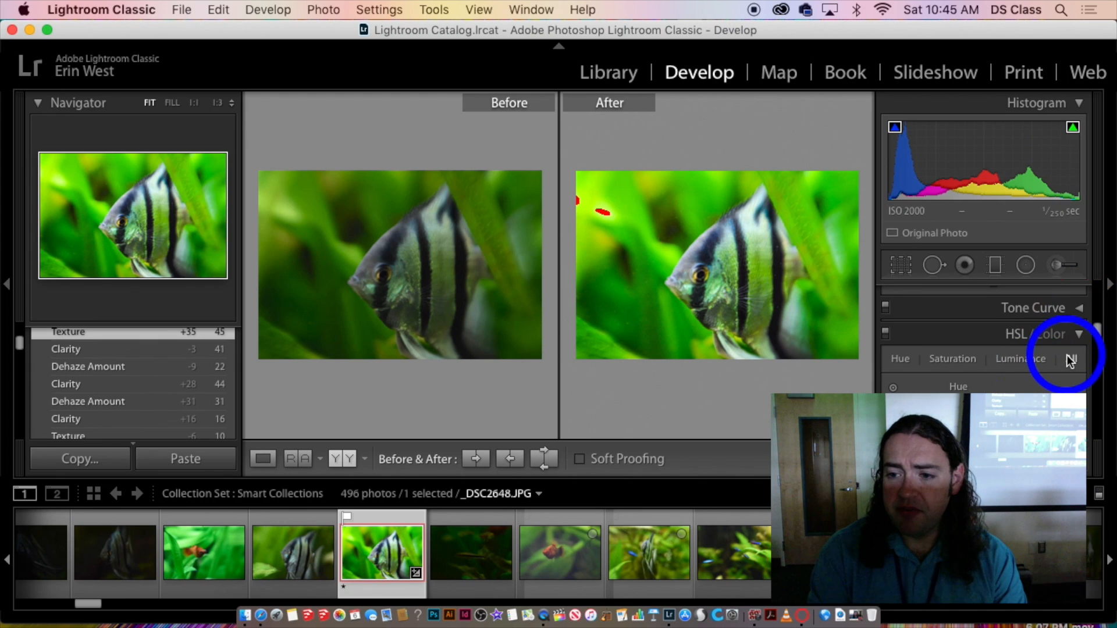
{"action": "left_click", "coordinate": [708, 293]}
{"action": "left_click_drag", "start_coordinate": [772, 289], "coordinate": [897, 370]}
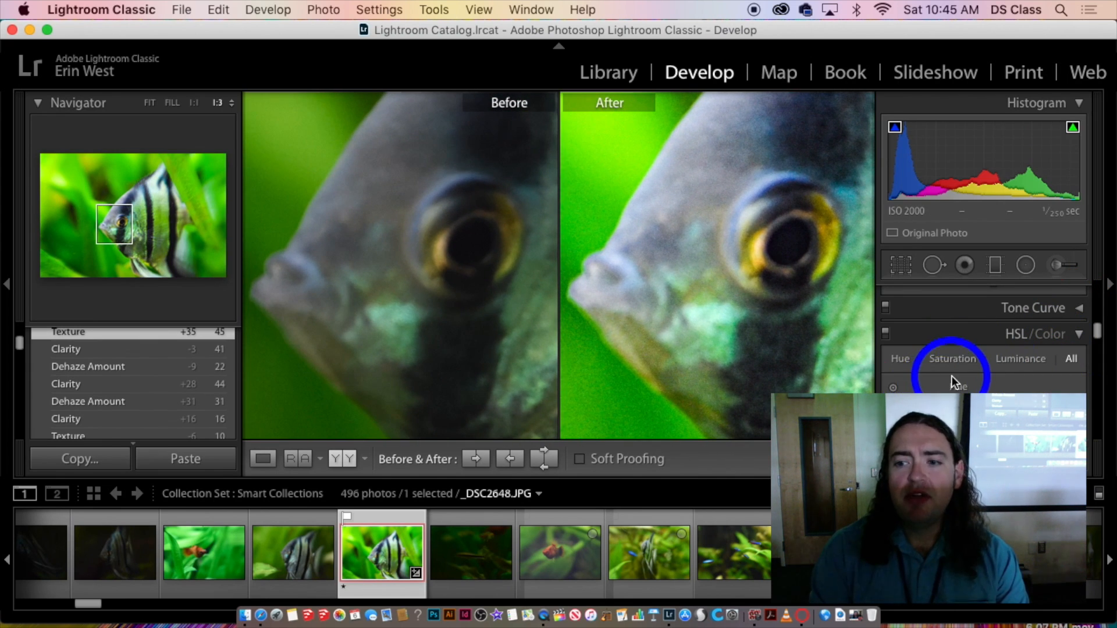
{"action": "scroll", "coordinate": [952, 375], "scroll_direction": "down", "scroll_amount": 2}
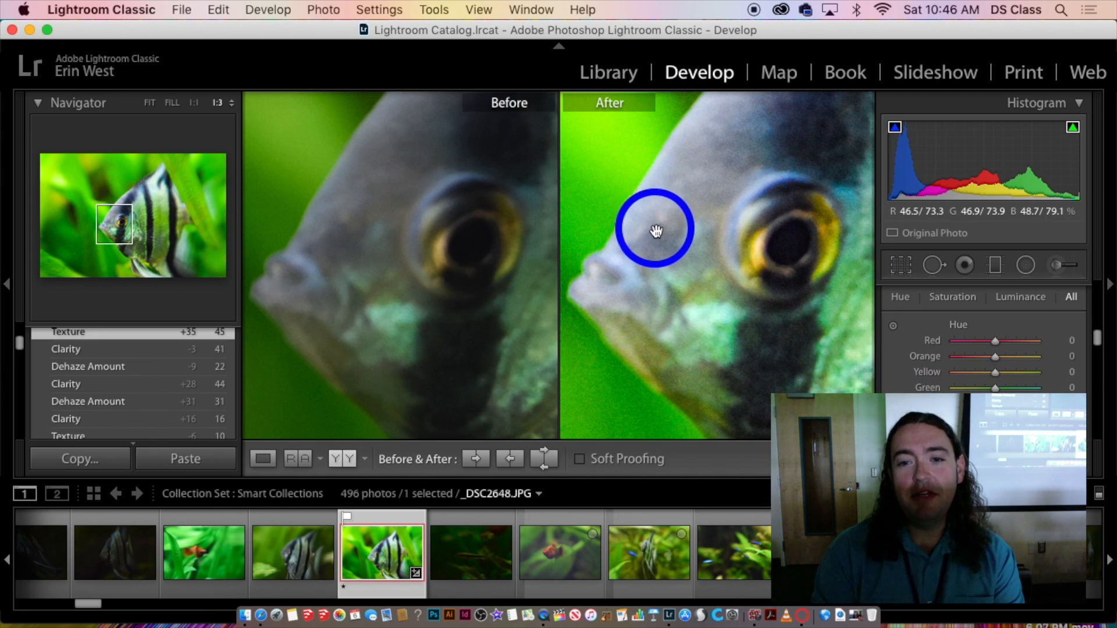
{"action": "left_click_drag", "start_coordinate": [651, 227], "coordinate": [671, 242]}
{"action": "left_click_drag", "start_coordinate": [861, 293], "coordinate": [807, 280]}
{"action": "left_click_drag", "start_coordinate": [812, 238], "coordinate": [795, 250]}
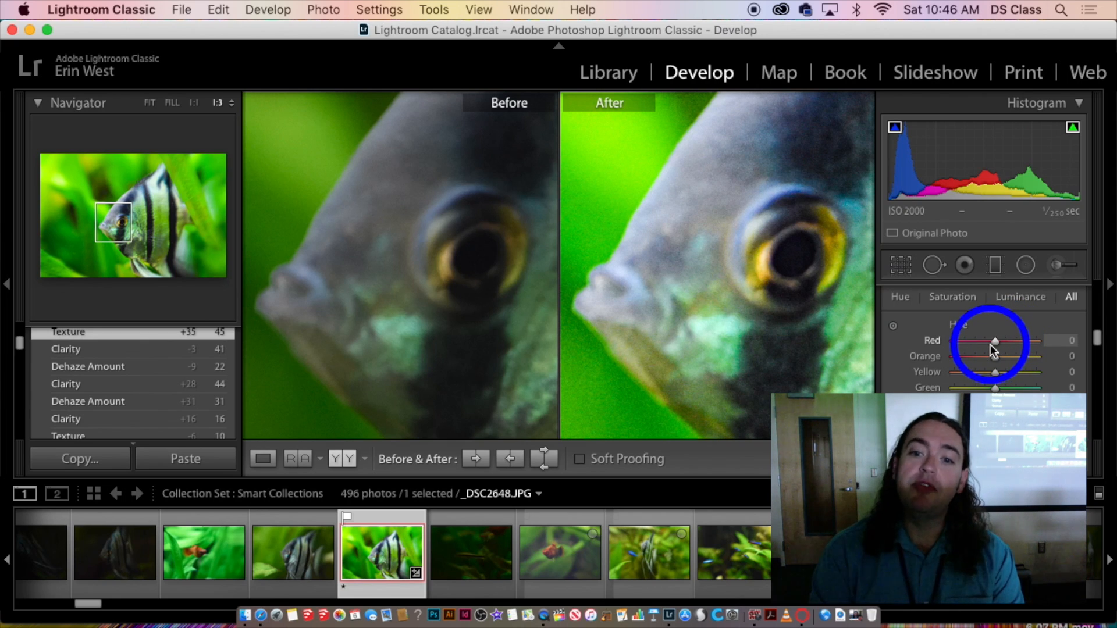
- Set the Red hue to -1, test strong Orange hue shifts in both directions, and settle Orange at +3
{"action": "left_click_drag", "start_coordinate": [993, 337], "coordinate": [991, 338]}
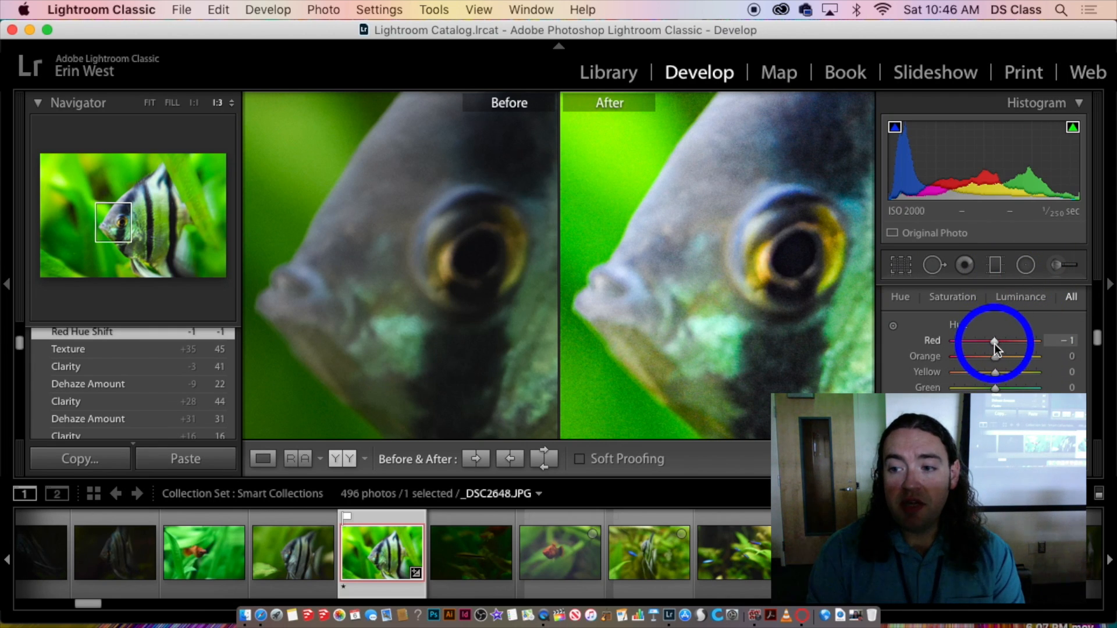
{"action": "scroll", "coordinate": [1002, 374], "scroll_direction": "down", "scroll_amount": 1}
{"action": "scroll", "coordinate": [1003, 376], "scroll_direction": "down", "scroll_amount": 4}
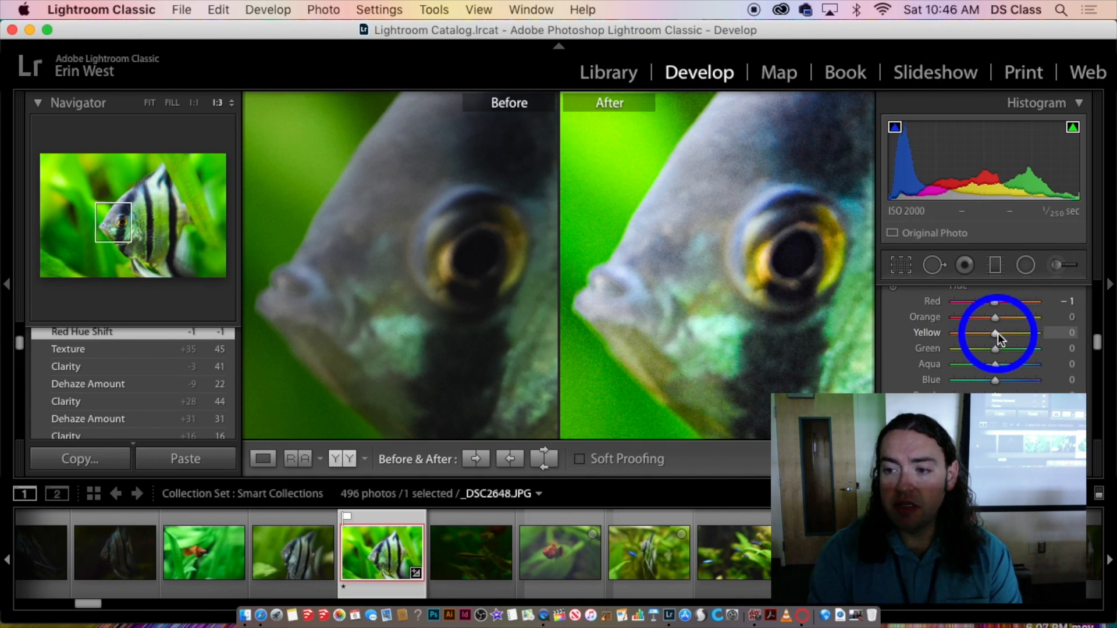
{"action": "left_click_drag", "start_coordinate": [996, 317], "coordinate": [1036, 320]}
{"action": "left_click_drag", "start_coordinate": [961, 324], "coordinate": [917, 326]}
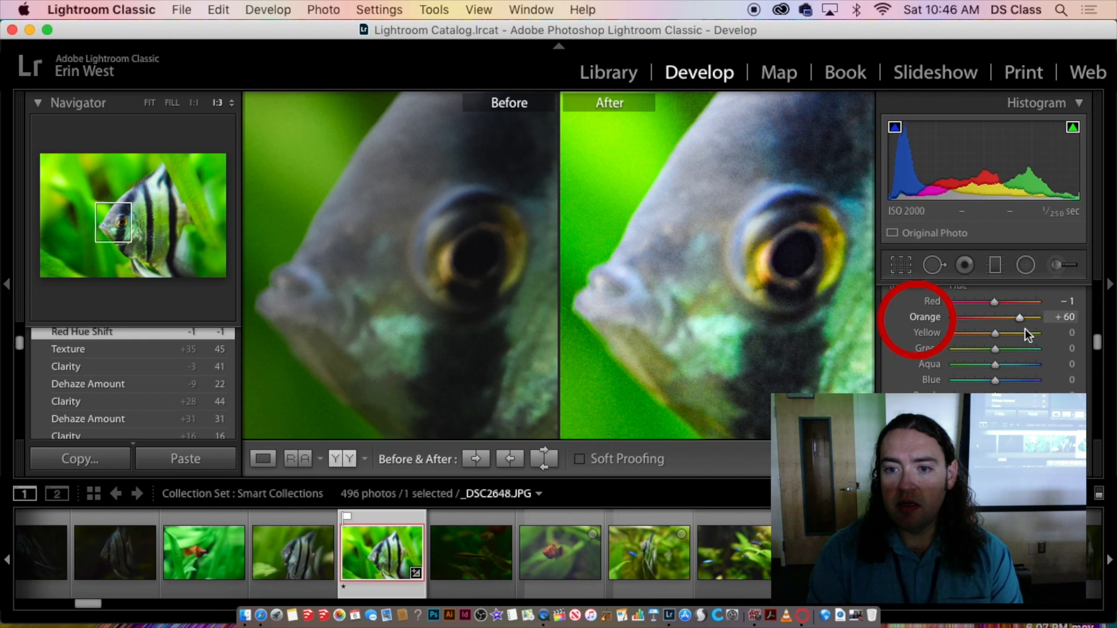
{"action": "left_click_drag", "start_coordinate": [1026, 330], "coordinate": [1002, 332]}
{"action": "scroll", "coordinate": [1001, 332], "scroll_direction": "up", "scroll_amount": 1}
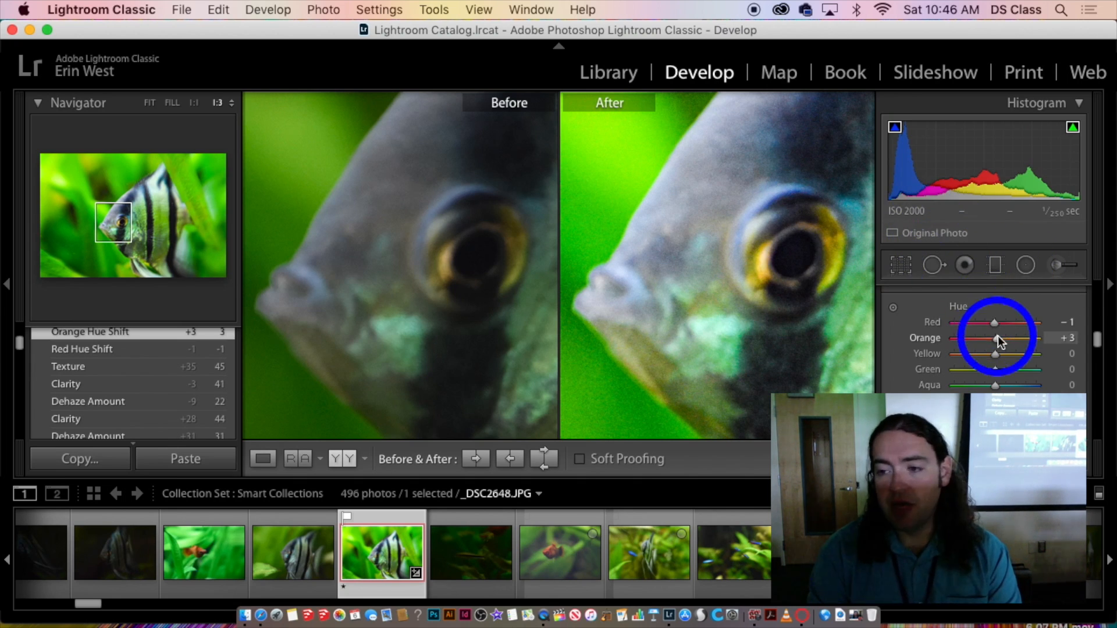
- Shift the Yellow hue to -64 and the Orange hue to -59 to warm the fish's eye
{"action": "scroll", "coordinate": [990, 306], "scroll_direction": "down", "scroll_amount": 3}
{"action": "scroll", "coordinate": [992, 306], "scroll_direction": "up", "scroll_amount": 5}
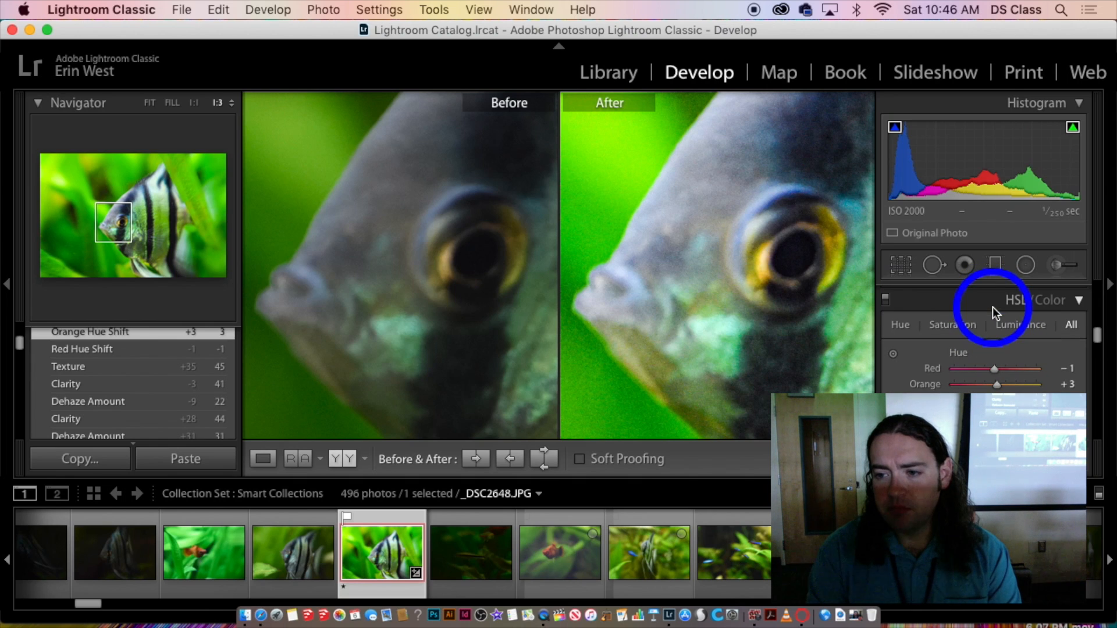
{"action": "left_click", "coordinate": [948, 326]}
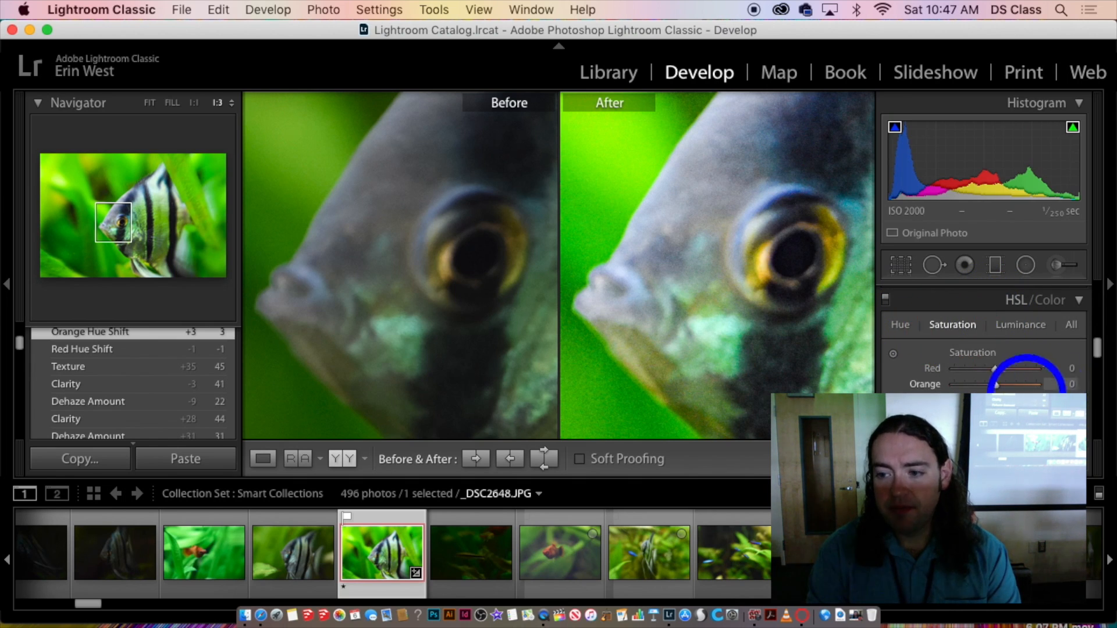
{"action": "left_click", "coordinate": [903, 327]}
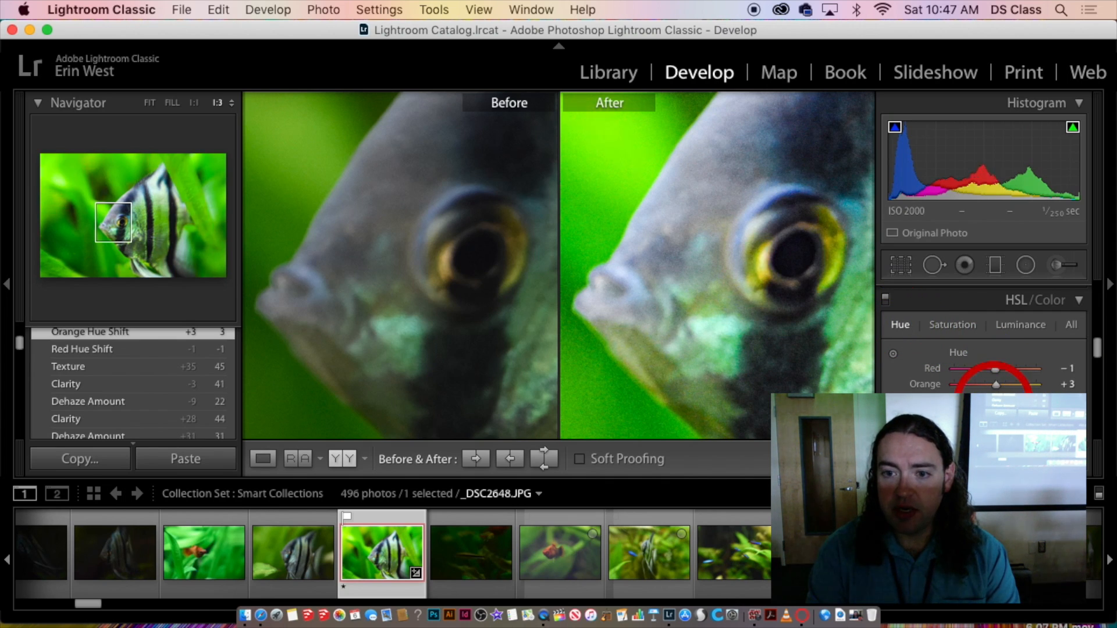
{"action": "left_click_drag", "start_coordinate": [1075, 403], "coordinate": [987, 417]}
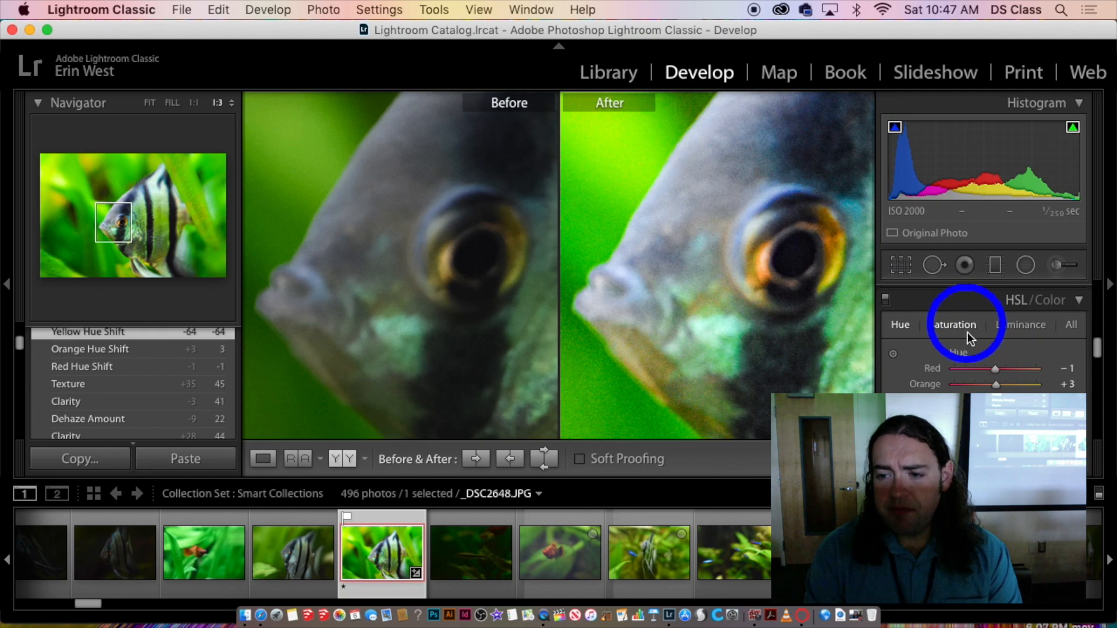
{"action": "left_click_drag", "start_coordinate": [996, 384], "coordinate": [970, 387]}
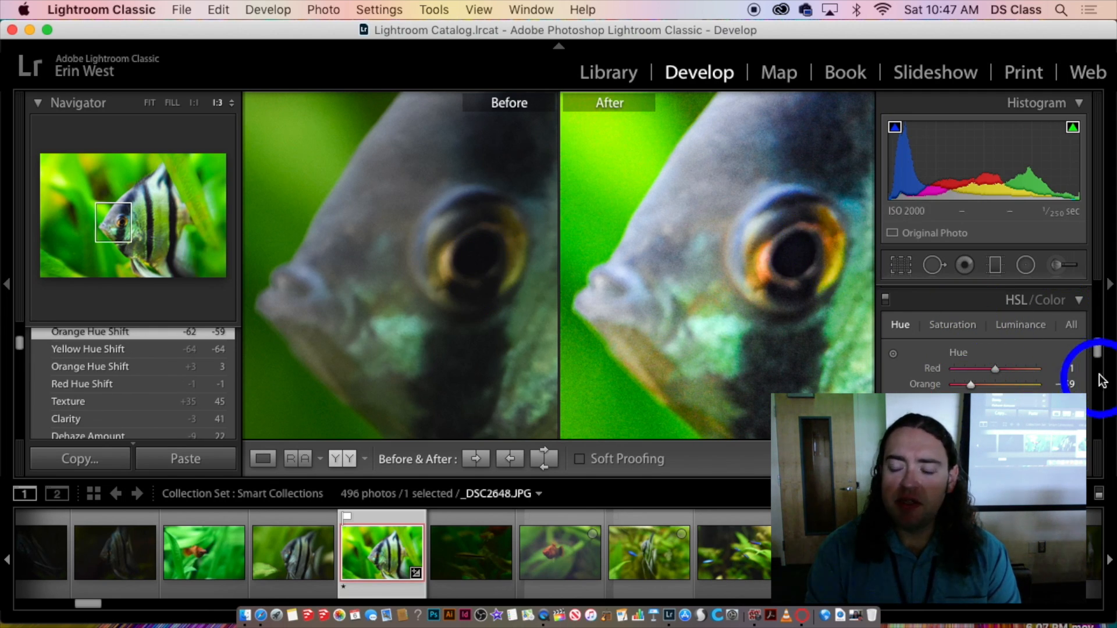
- Raise the Orange saturation to +81 and Yellow saturation to +74, and set the Yellow luminance to +90
{"action": "left_click", "coordinate": [948, 331]}
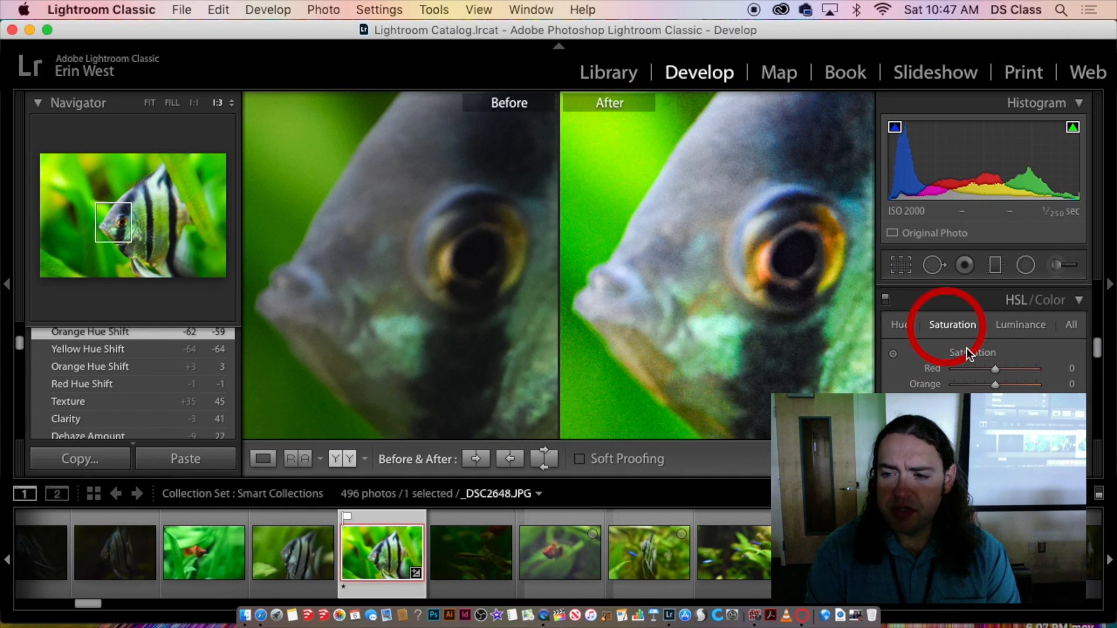
{"action": "left_click_drag", "start_coordinate": [998, 385], "coordinate": [1061, 402]}
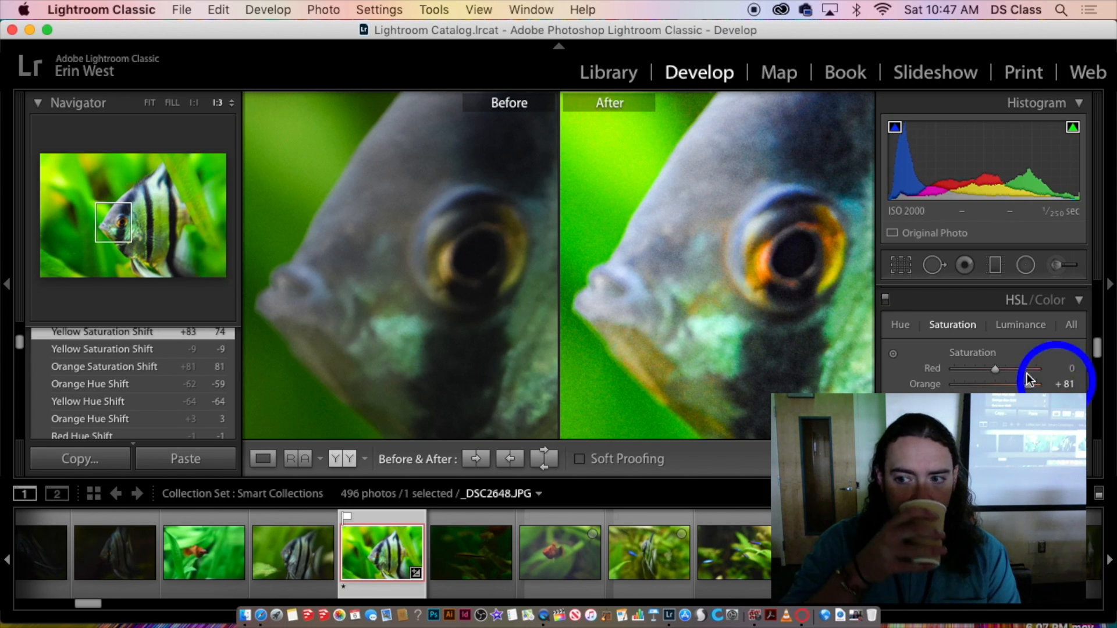
{"action": "left_click", "coordinate": [1010, 324]}
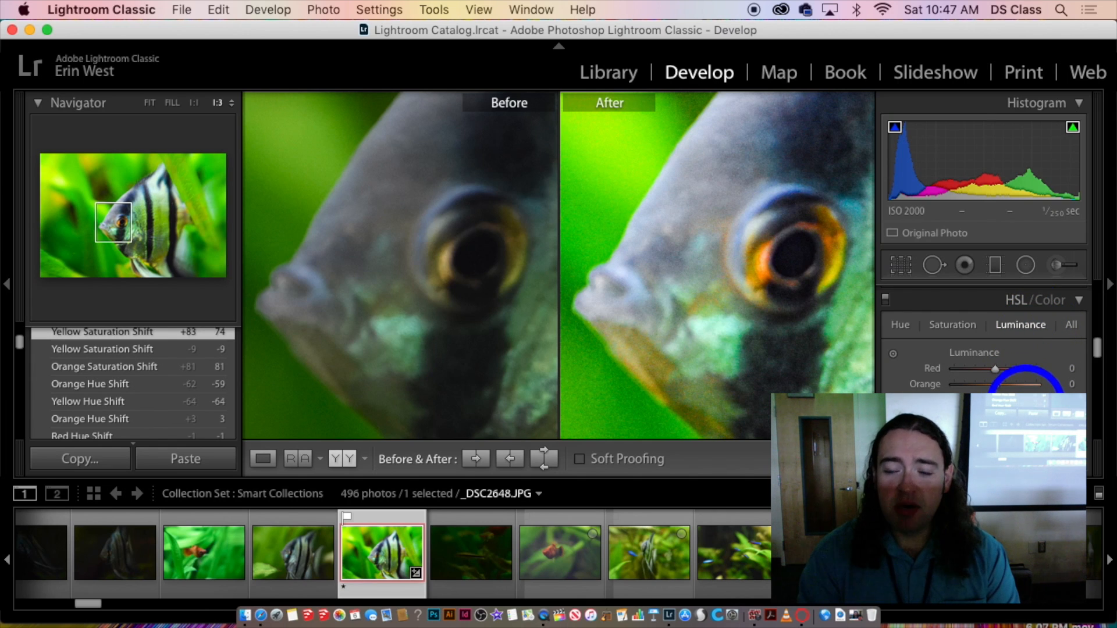
{"action": "left_click_drag", "start_coordinate": [1027, 400], "coordinate": [1070, 401]}
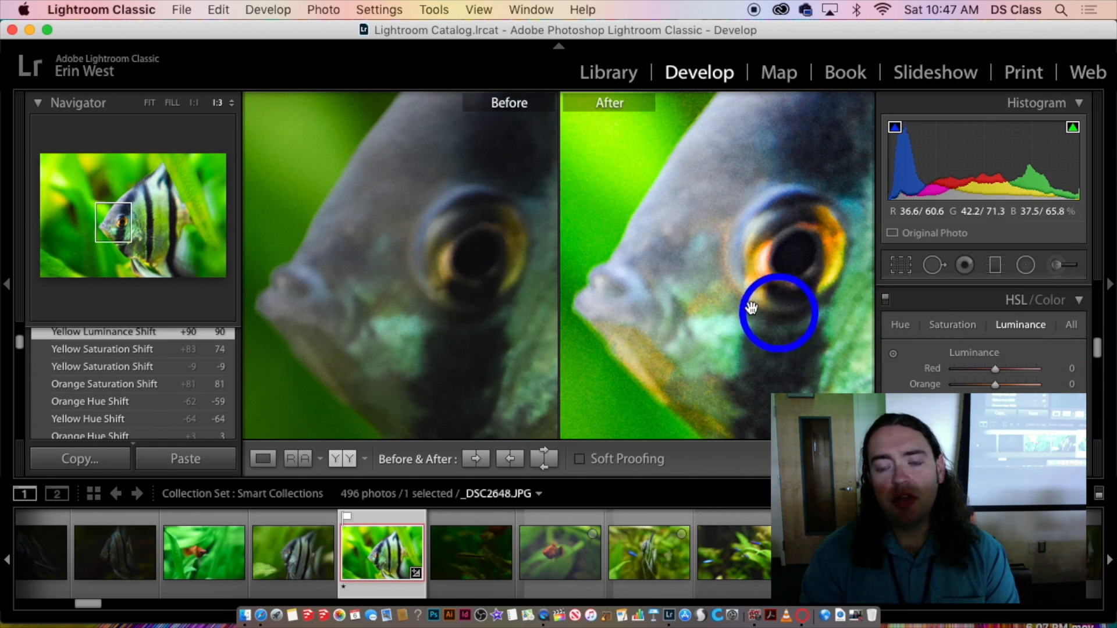
- Compare the whole photo before and after, and inspect the fish's belly and lower fins at 1:3
{"action": "left_click", "coordinate": [788, 299]}
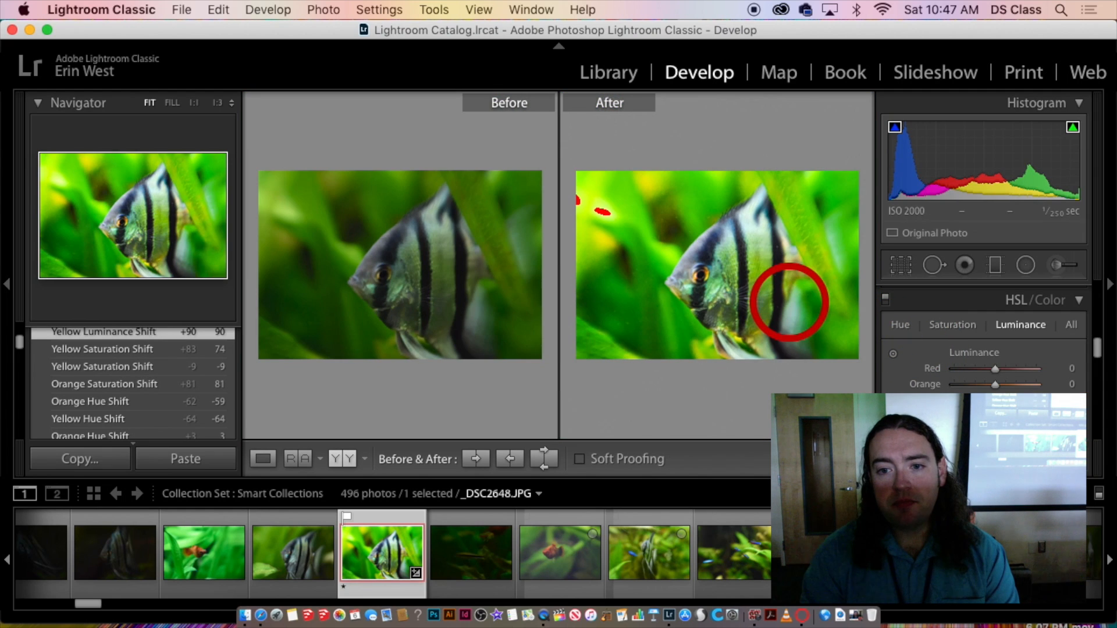
{"action": "left_click", "coordinate": [745, 346]}
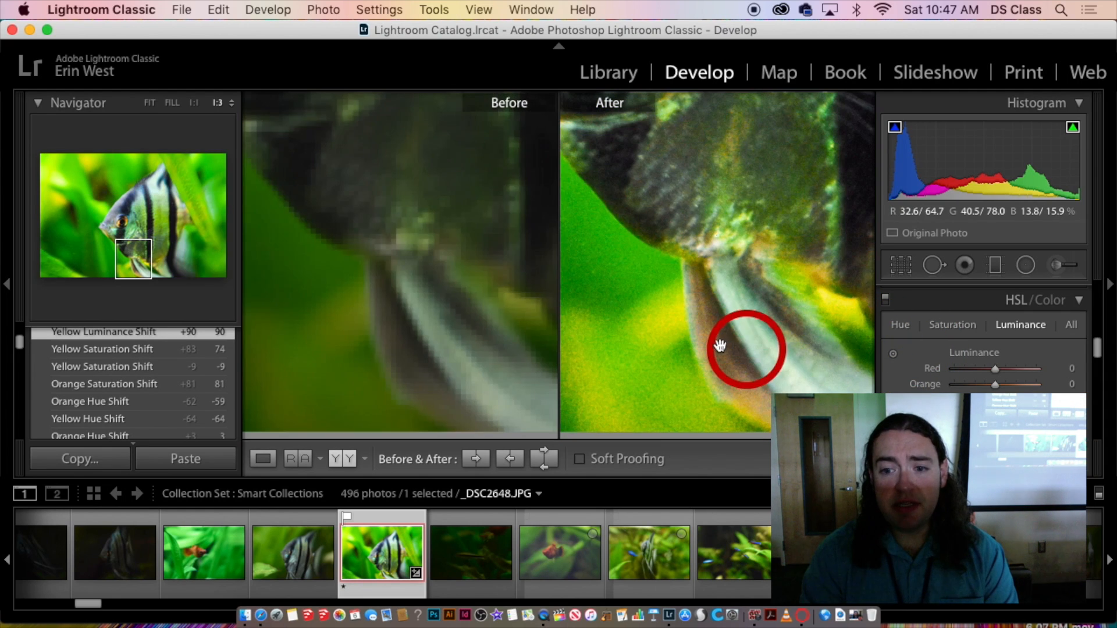
{"action": "left_click", "coordinate": [727, 329]}
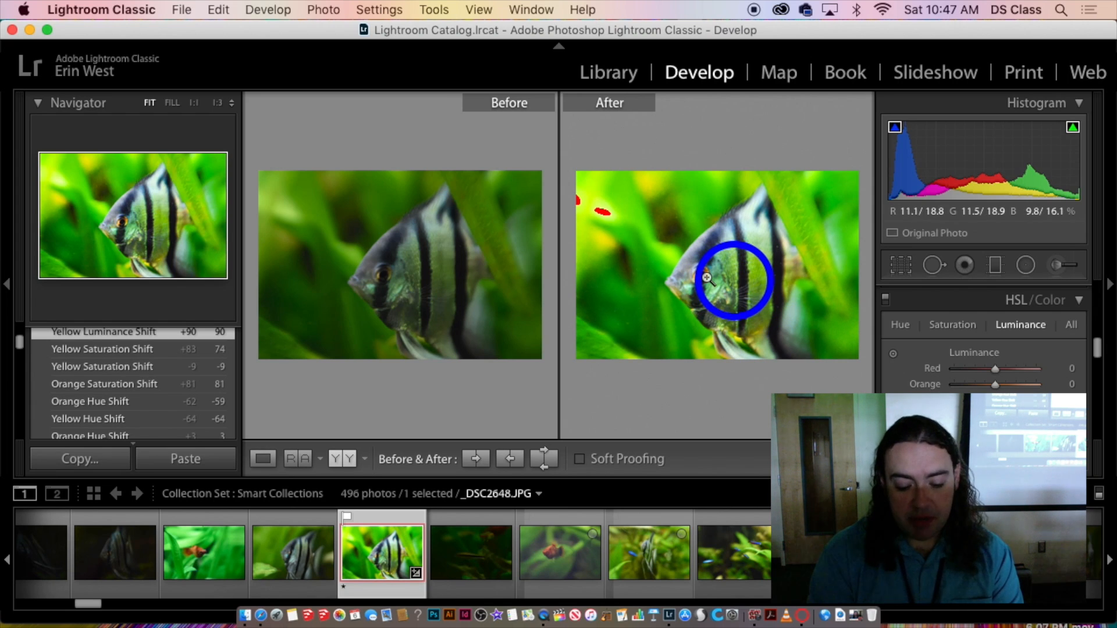
- Undo all the HSL luminance, saturation and hue changes, and inspect the fish's eye at 1:3
{"action": "key", "text": "super+z"}
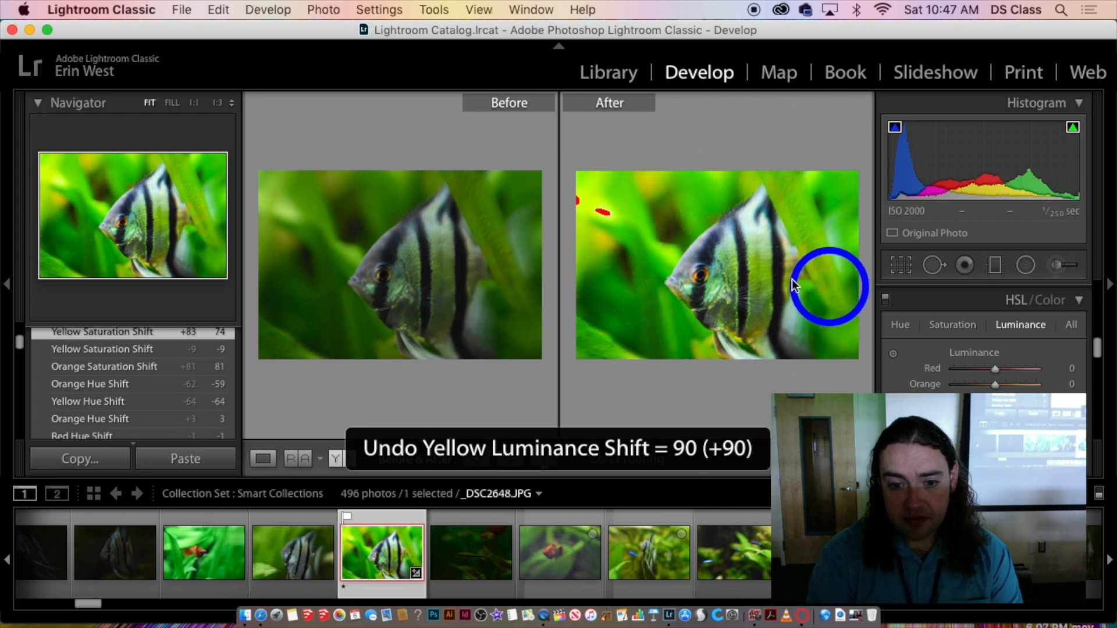
{"action": "key", "text": "super+z"}
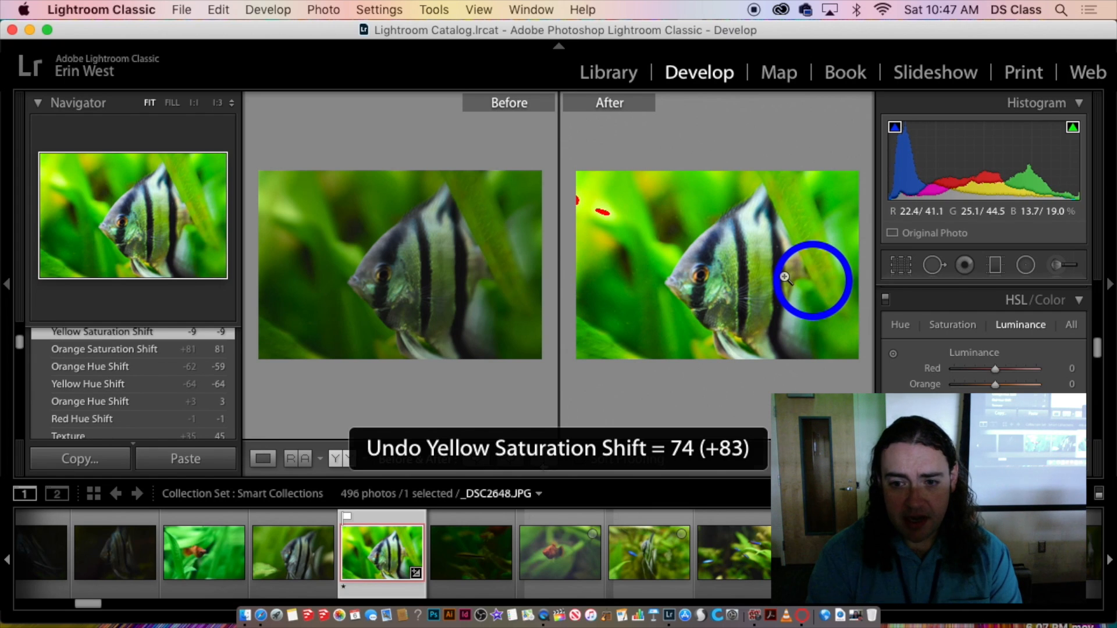
{"action": "key", "text": "super+z"}
{"action": "key", "text": "super+z"}
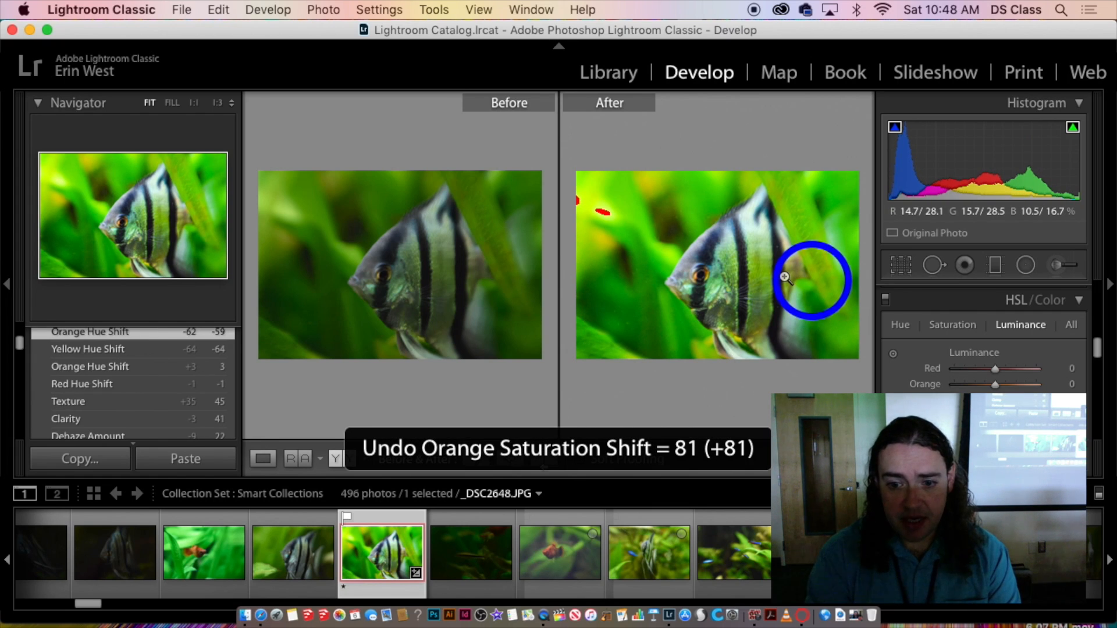
{"action": "key", "text": "super+z"}
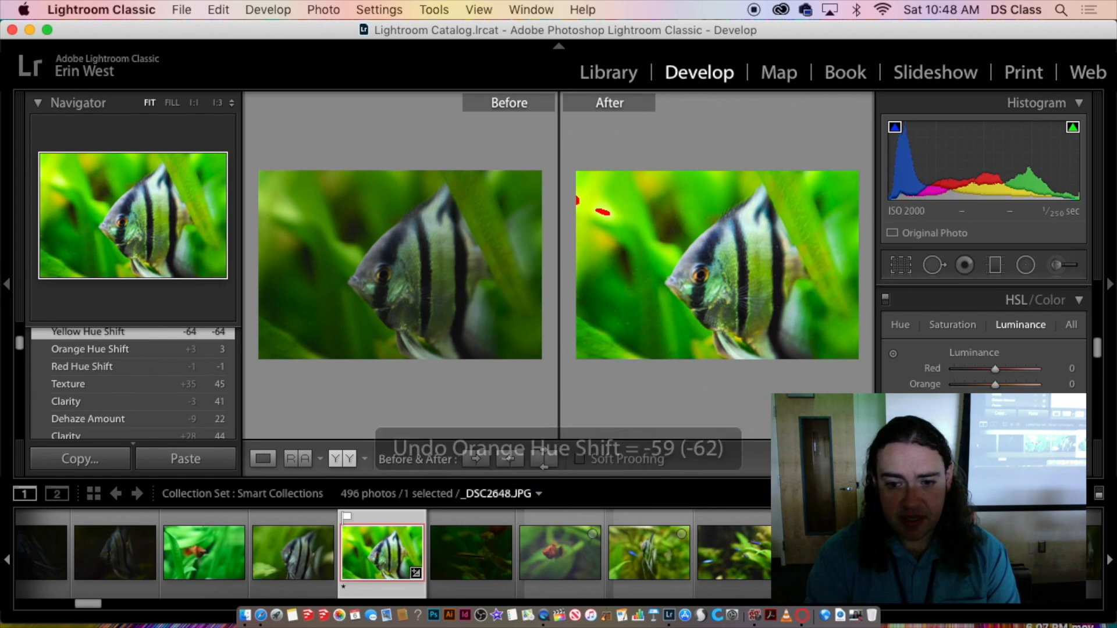
{"action": "key", "text": "super+z"}
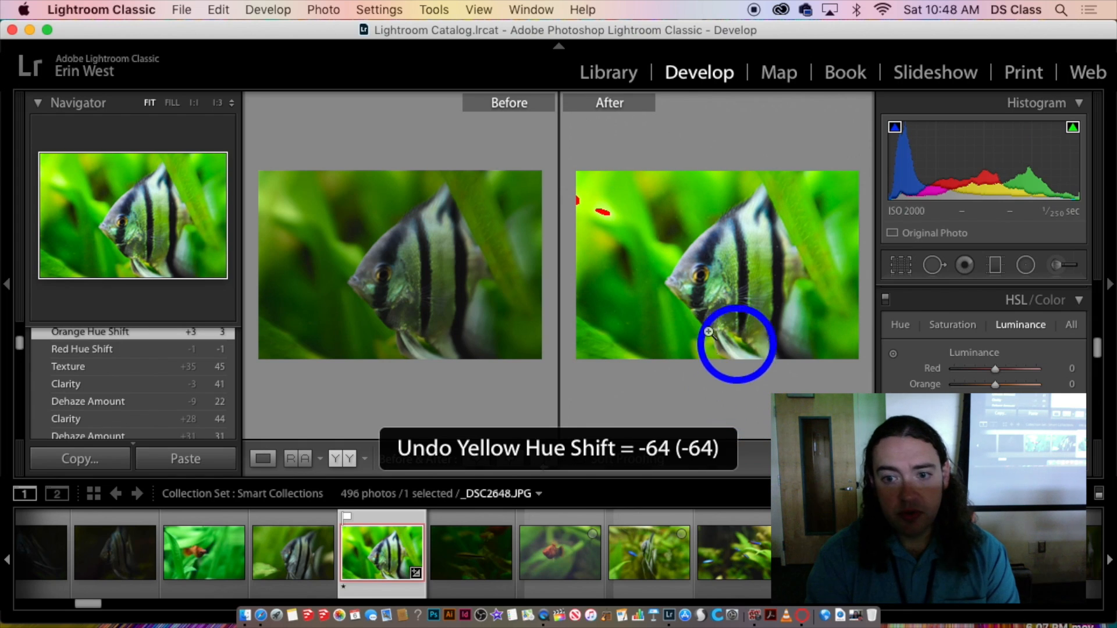
{"action": "key", "text": "super+z"}
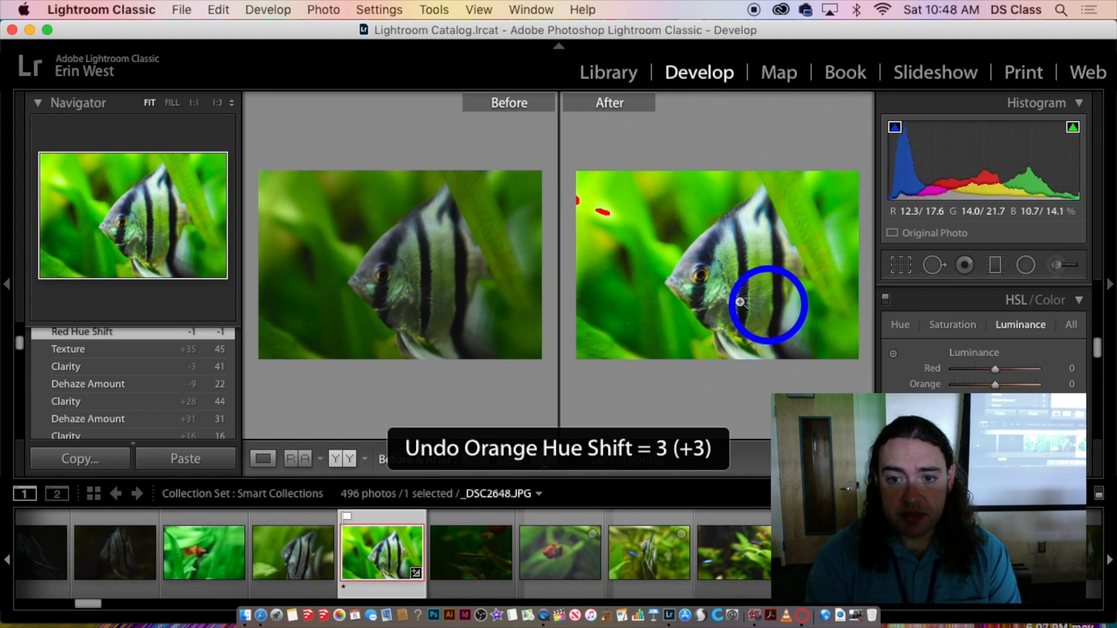
{"action": "key", "text": "super+z"}
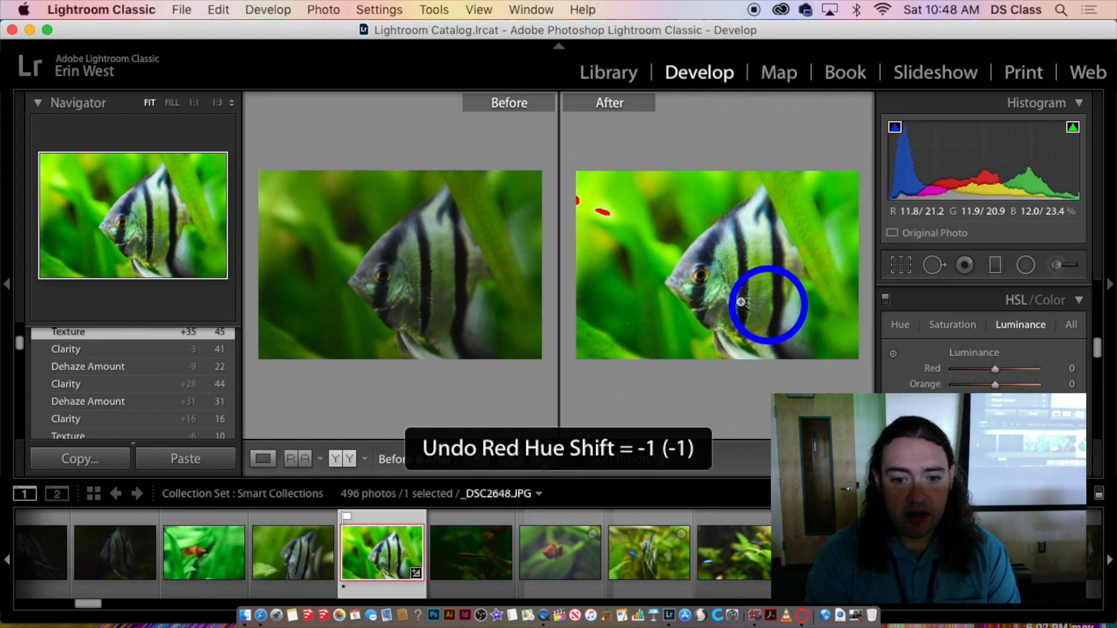
{"action": "left_click", "coordinate": [710, 280]}
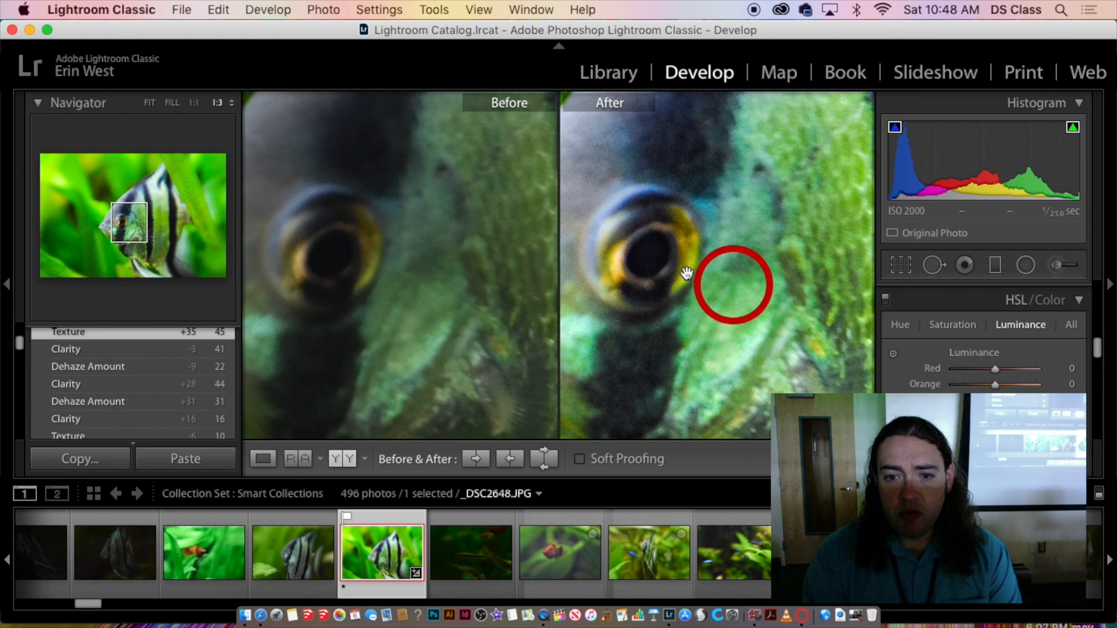
{"action": "left_click_drag", "start_coordinate": [675, 273], "coordinate": [792, 303]}
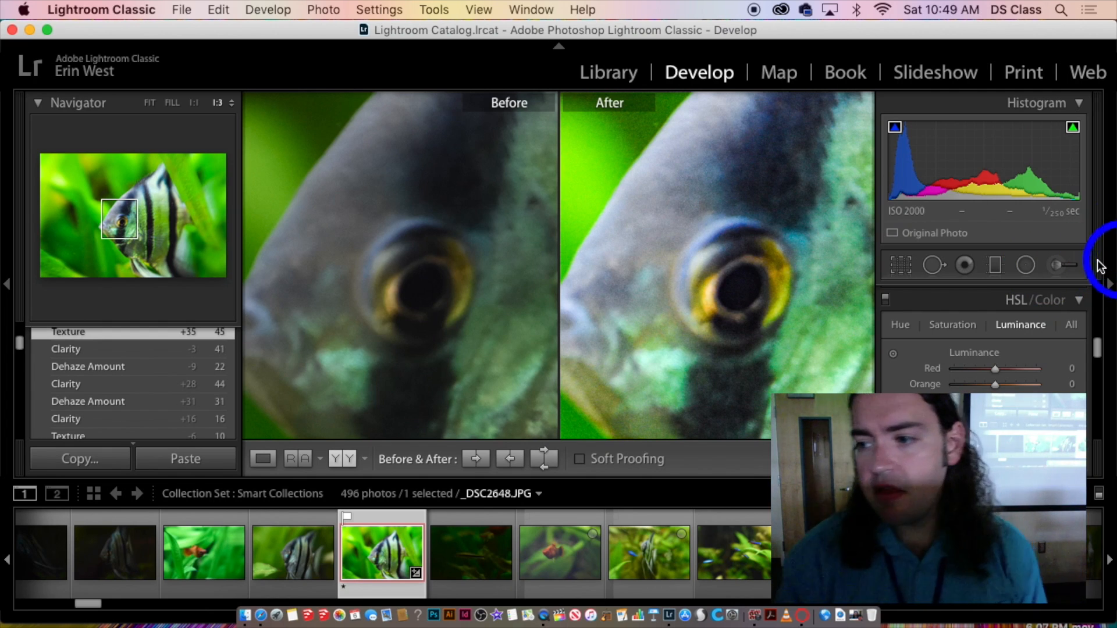
- Paint an Adjustment Brush mask over the fish's eye using brush size 22.6 and feather 42
{"action": "left_click", "coordinate": [1057, 268]}
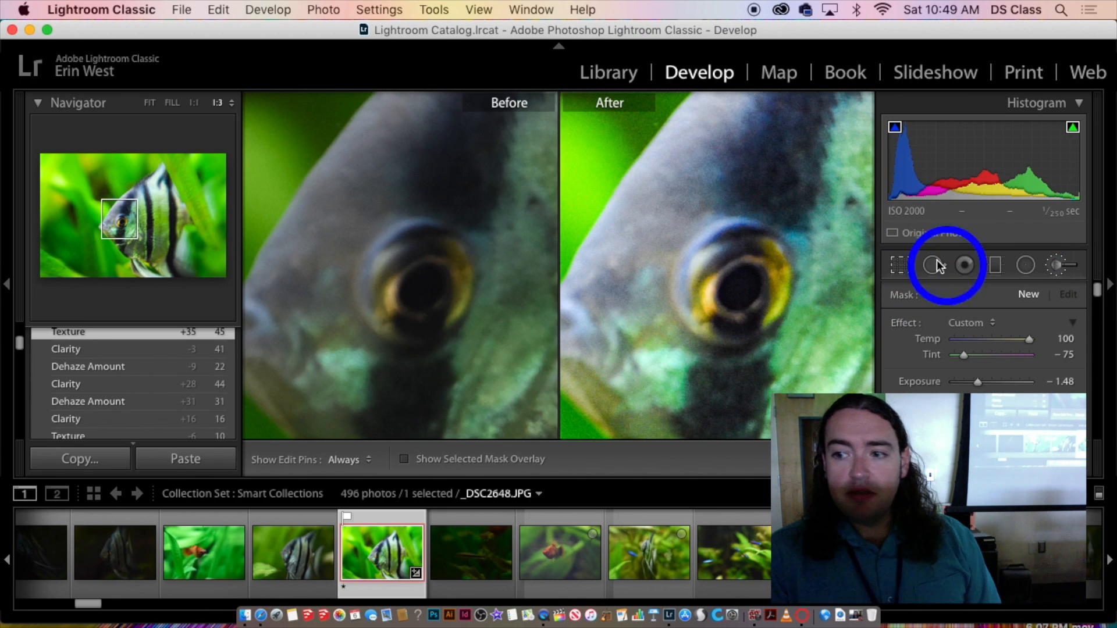
{"action": "left_click", "coordinate": [731, 288]}
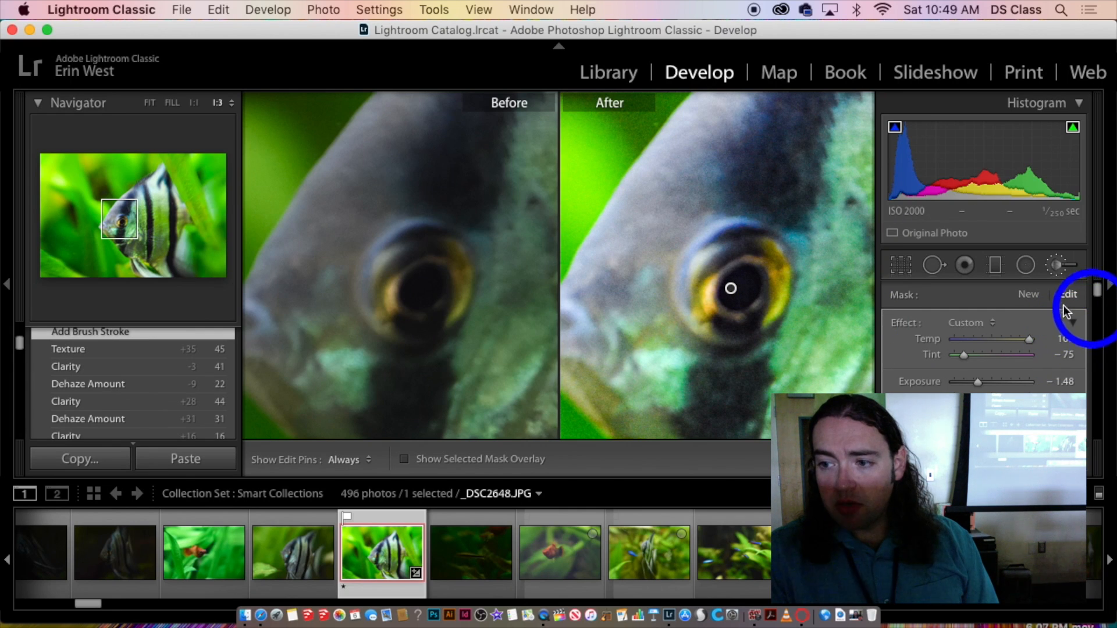
{"action": "left_click_drag", "start_coordinate": [1096, 294], "coordinate": [1099, 321]}
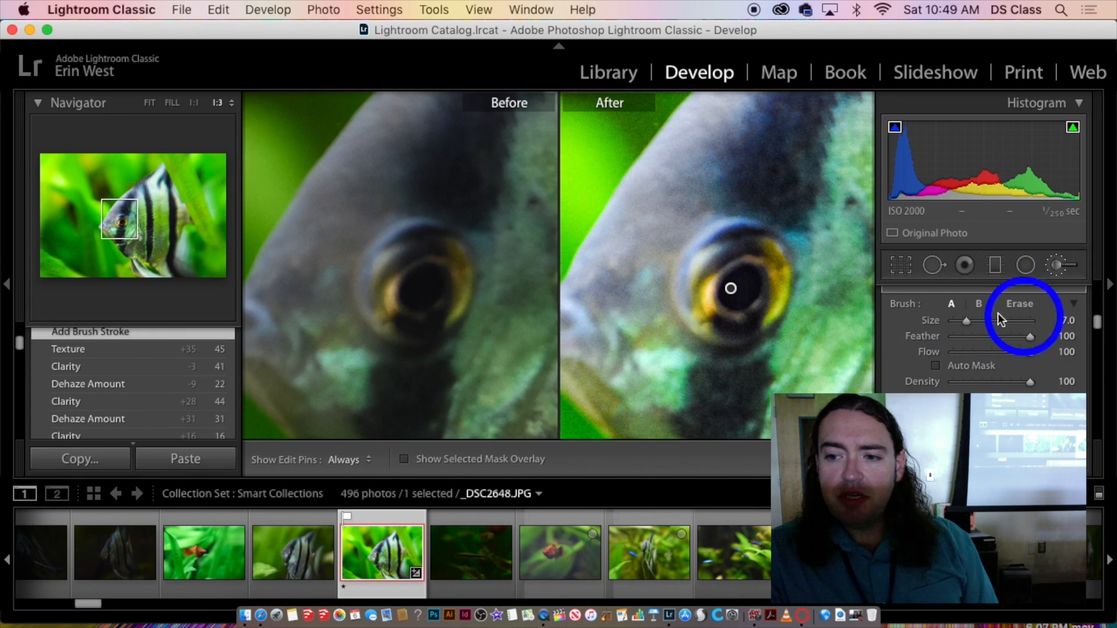
{"action": "left_click_drag", "start_coordinate": [967, 321], "coordinate": [971, 323]}
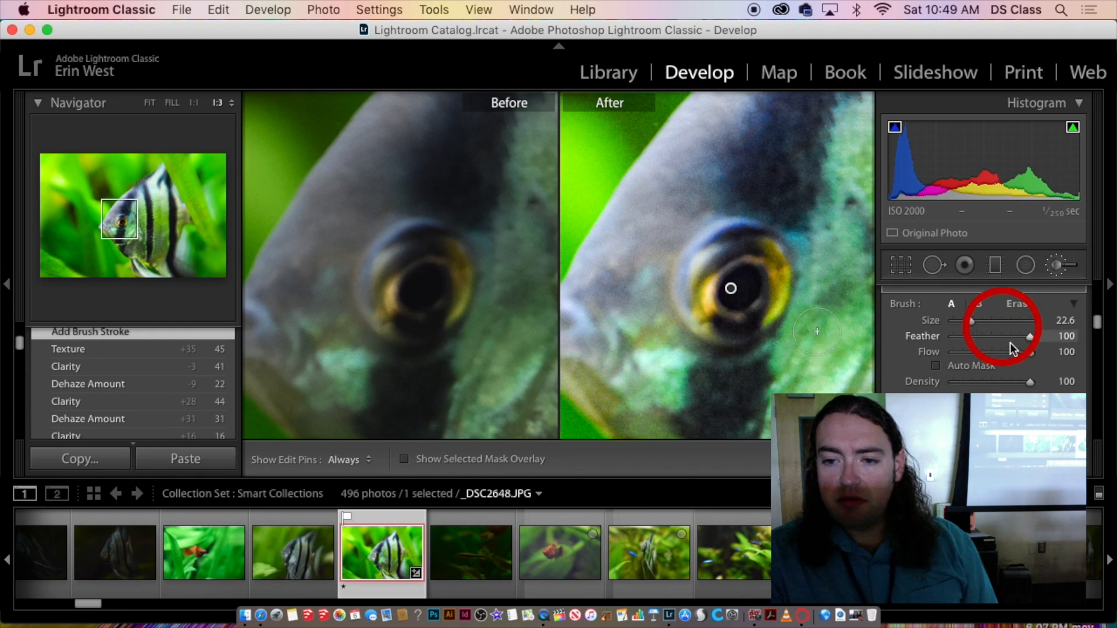
{"action": "left_click_drag", "start_coordinate": [1029, 337], "coordinate": [986, 344]}
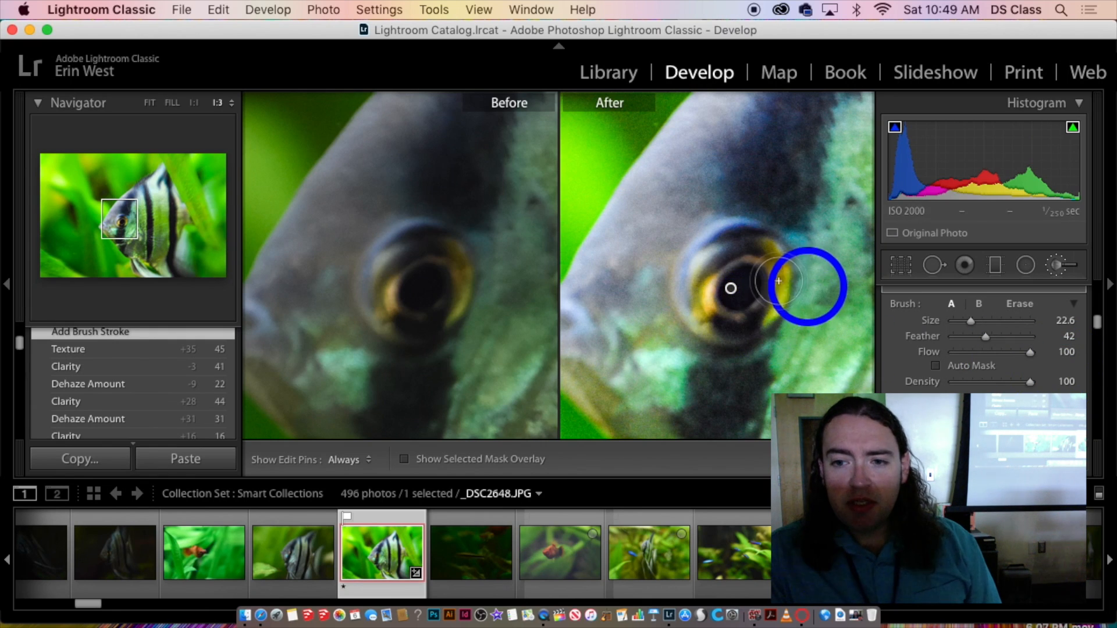
{"action": "left_click_drag", "start_coordinate": [768, 272], "coordinate": [760, 323]}
{"action": "mouse_move", "coordinate": [760, 324]}
{"action": "left_mouse_down"}
{"action": "mouse_move", "coordinate": [715, 326]}
{"action": "mouse_move", "coordinate": [714, 260]}
{"action": "mouse_move", "coordinate": [735, 257]}
{"action": "mouse_move", "coordinate": [753, 293]}
{"action": "mouse_move", "coordinate": [734, 299]}
{"action": "mouse_move", "coordinate": [746, 256]}
{"action": "mouse_move", "coordinate": [733, 258]}
{"action": "mouse_move", "coordinate": [757, 277]}
{"action": "mouse_move", "coordinate": [731, 294]}
{"action": "left_mouse_up"}
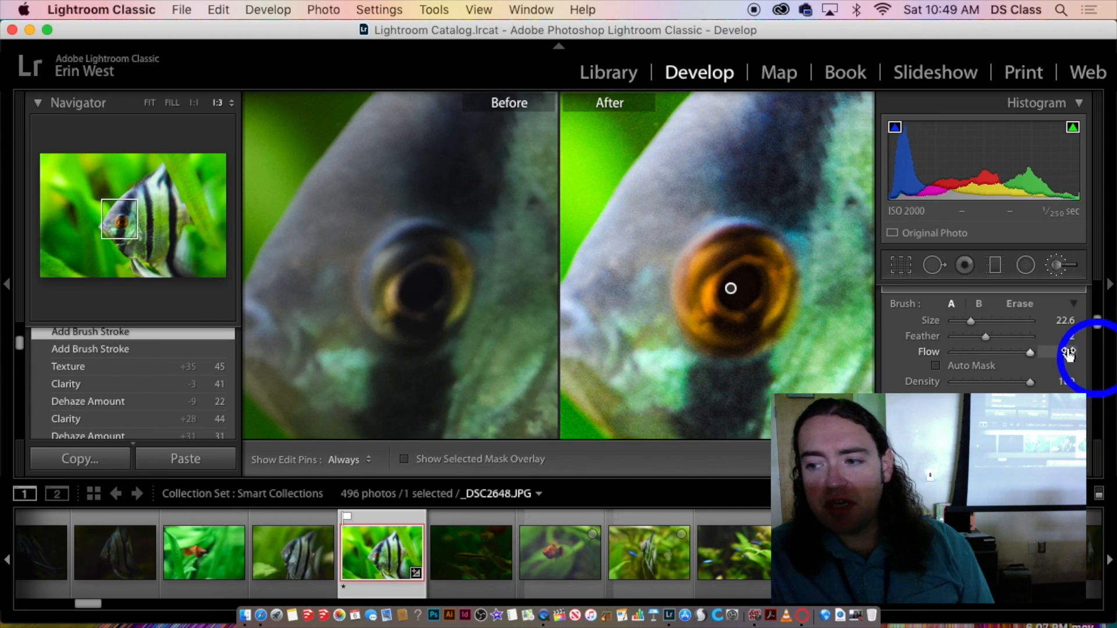
- Try a Color range mask on the eye brush adjustment and switch the range mask back off
{"action": "scroll", "coordinate": [1028, 349], "scroll_direction": "down", "scroll_amount": 3}
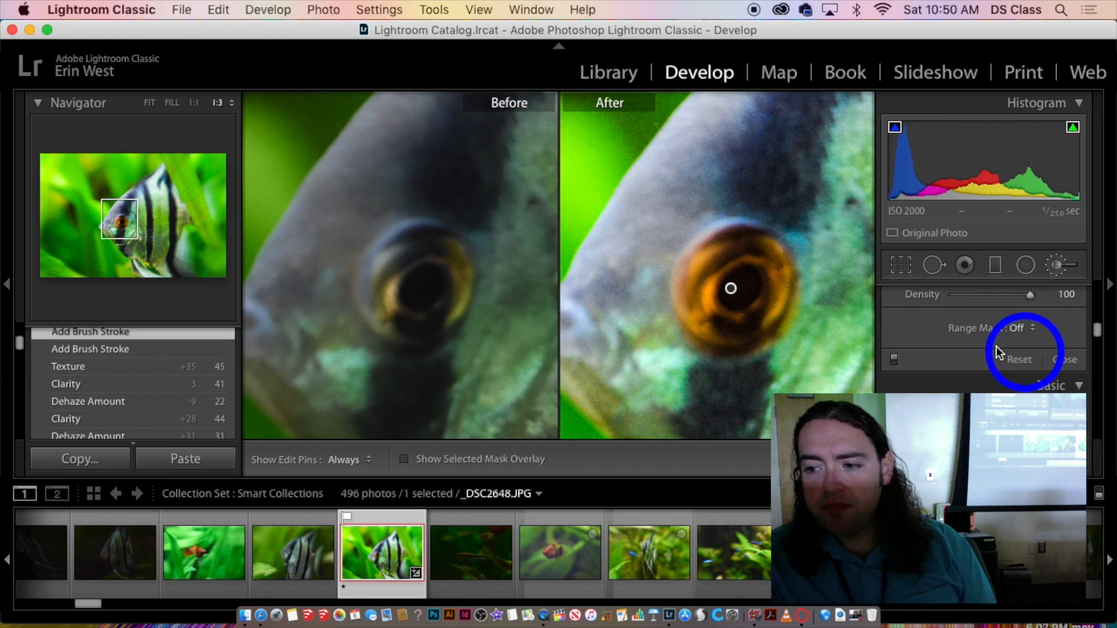
{"action": "left_click", "coordinate": [1029, 329]}
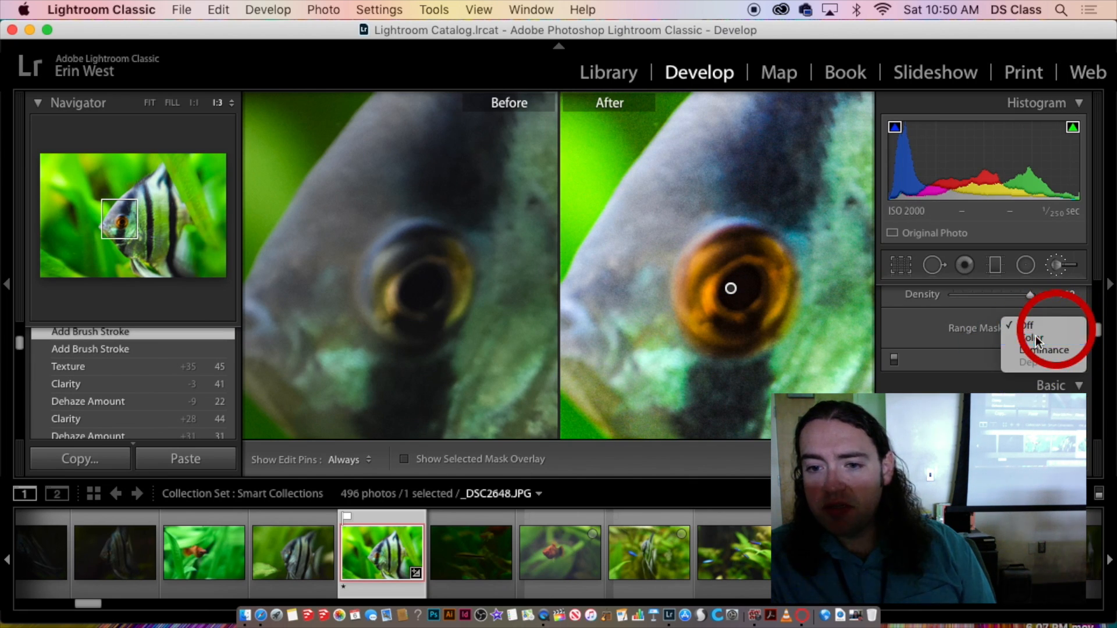
{"action": "left_click", "coordinate": [1036, 339]}
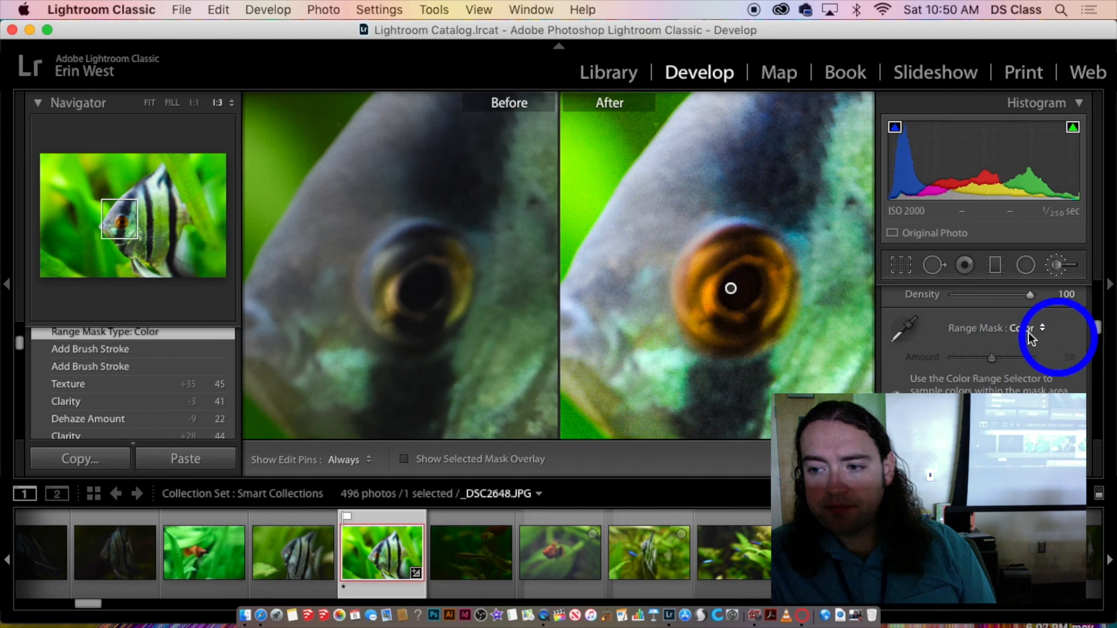
{"action": "left_click", "coordinate": [1038, 318]}
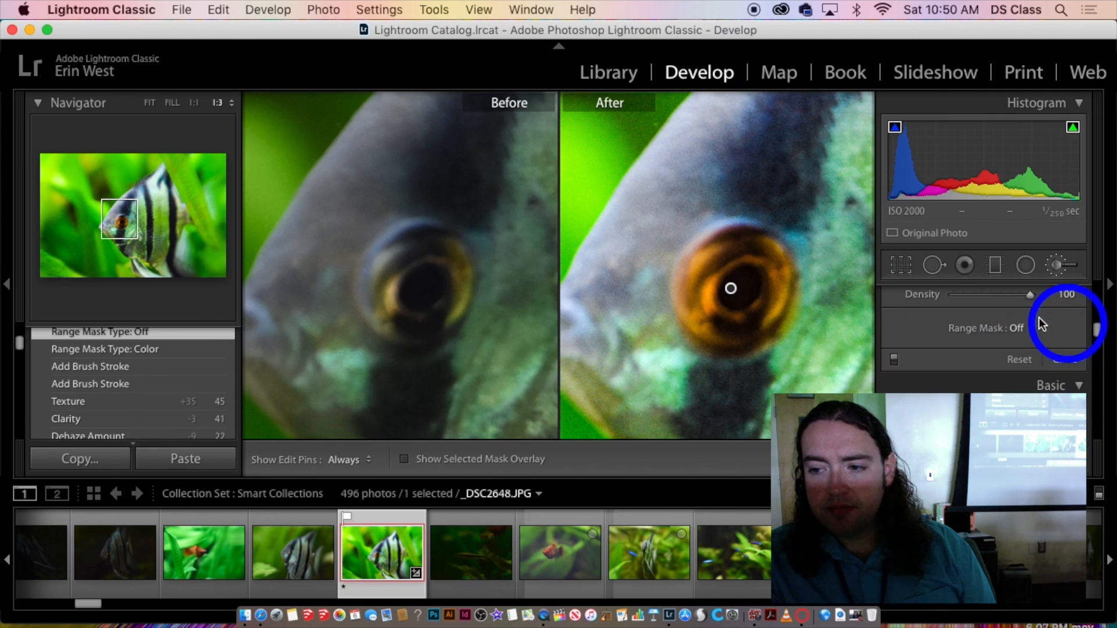
- Try a blue tint with hue 230 on the brushed eye, and change the tint to red with hue 0
{"action": "scroll", "coordinate": [1024, 362], "scroll_direction": "down", "scroll_amount": 2}
{"action": "scroll", "coordinate": [1024, 362], "scroll_direction": "up", "scroll_amount": 4}
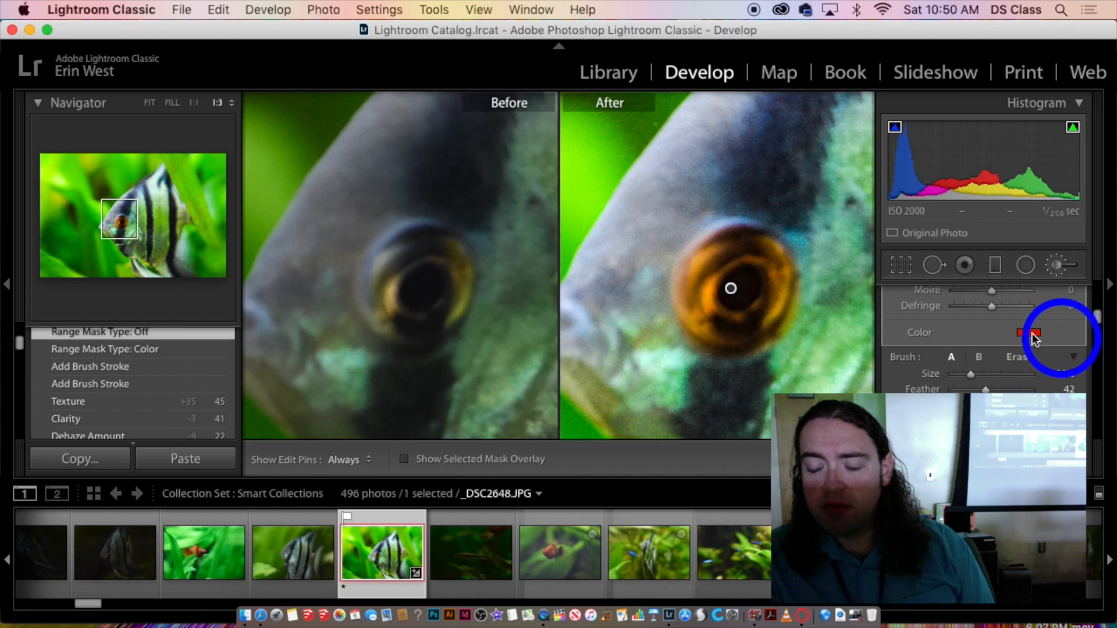
{"action": "left_click", "coordinate": [1031, 335]}
{"action": "left_click", "coordinate": [1031, 332]}
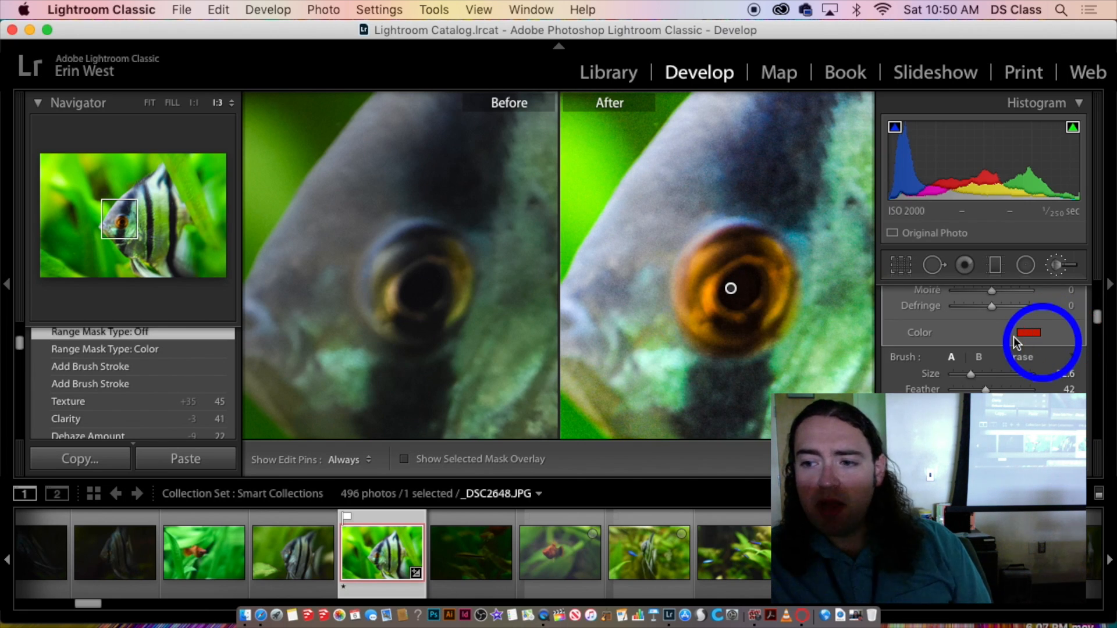
{"action": "scroll", "coordinate": [1013, 336], "scroll_direction": "down", "scroll_amount": 1}
{"action": "scroll", "coordinate": [1014, 337], "scroll_direction": "up", "scroll_amount": 2}
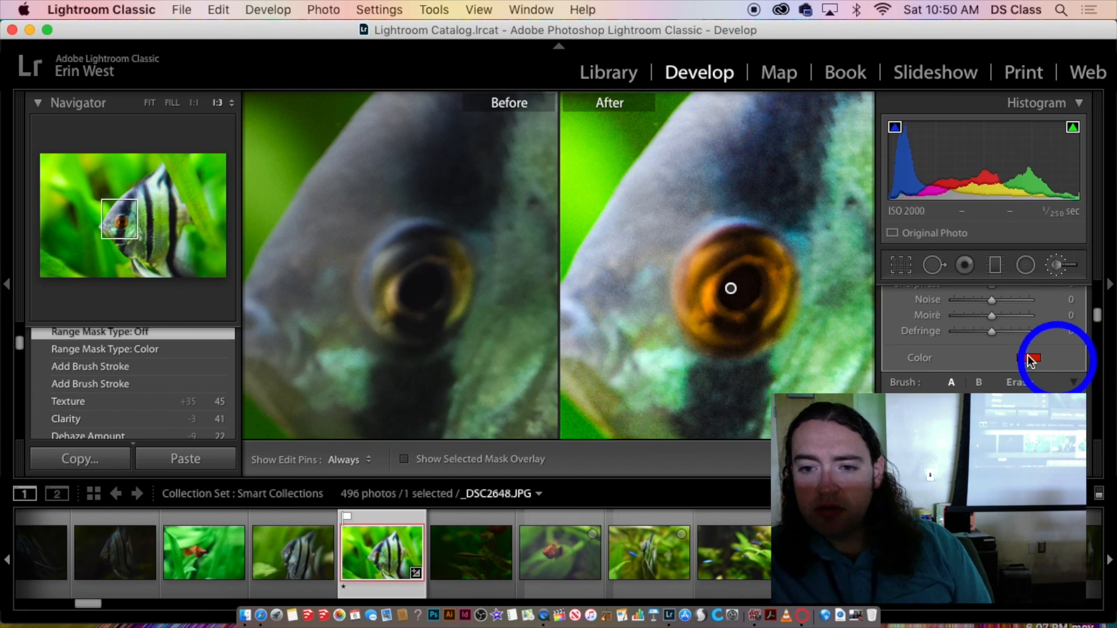
{"action": "left_click", "coordinate": [1029, 357]}
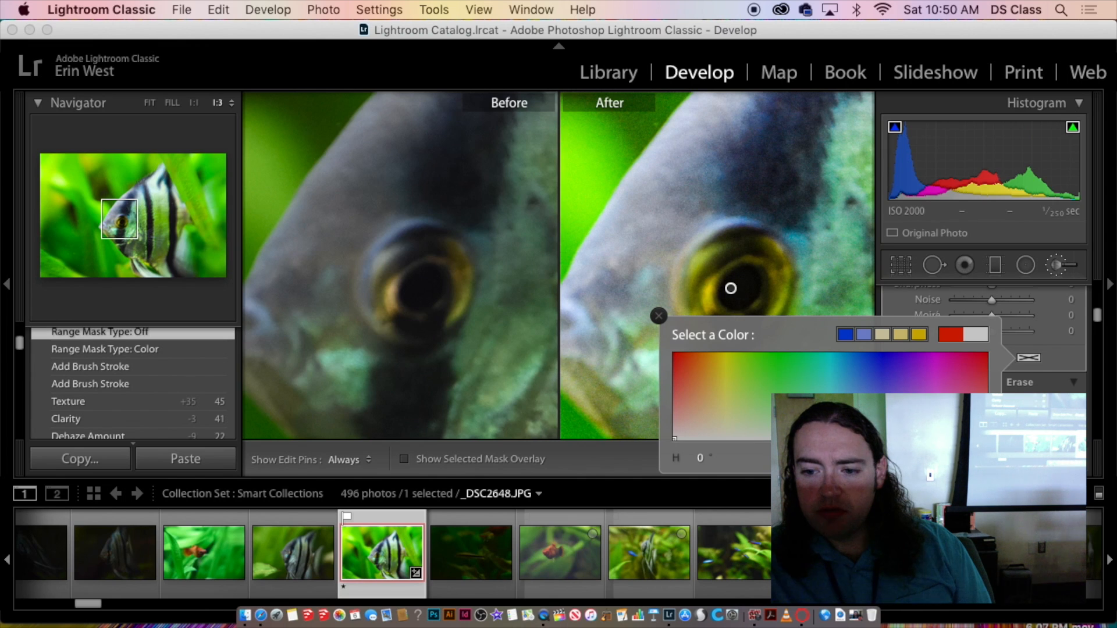
{"action": "left_click", "coordinate": [848, 335]}
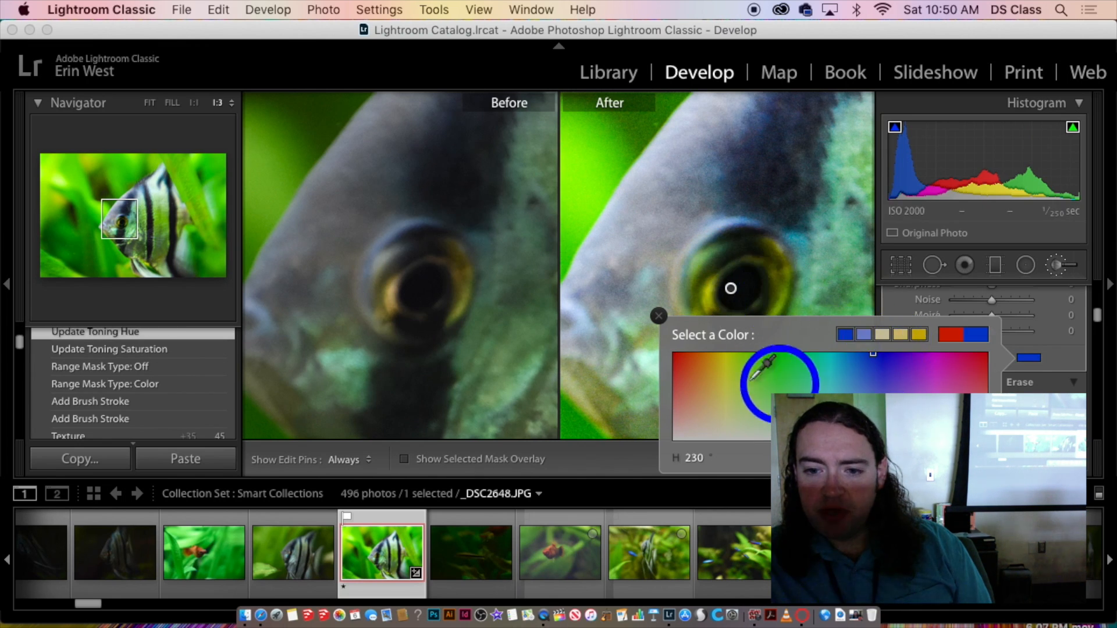
{"action": "left_click", "coordinate": [733, 379]}
{"action": "left_click_drag", "start_coordinate": [755, 366], "coordinate": [1030, 352]}
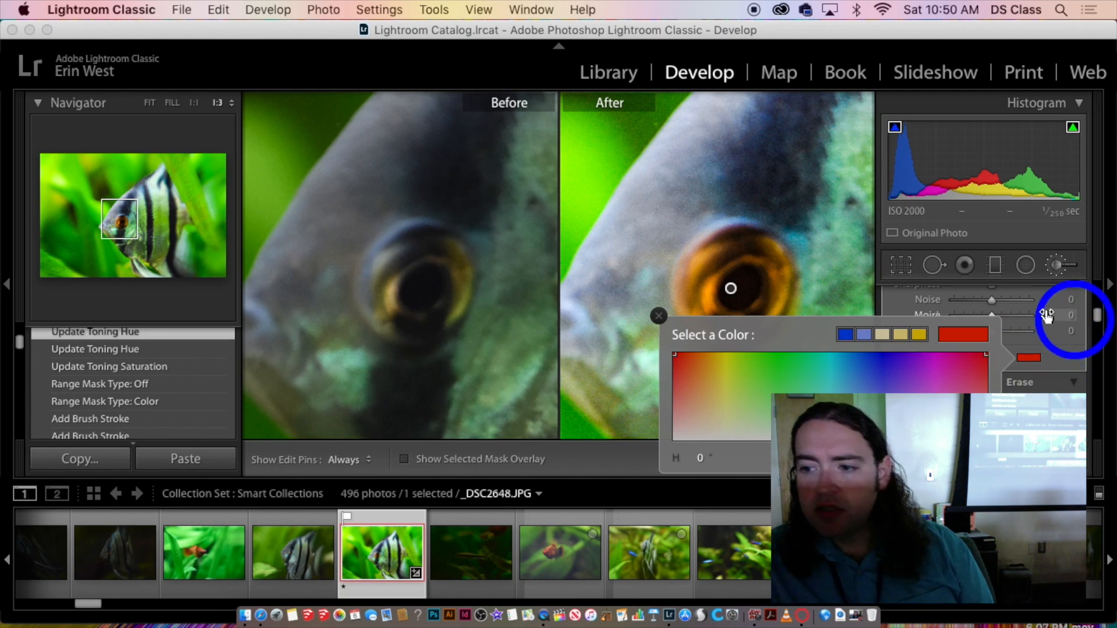
{"action": "left_click", "coordinate": [1059, 363]}
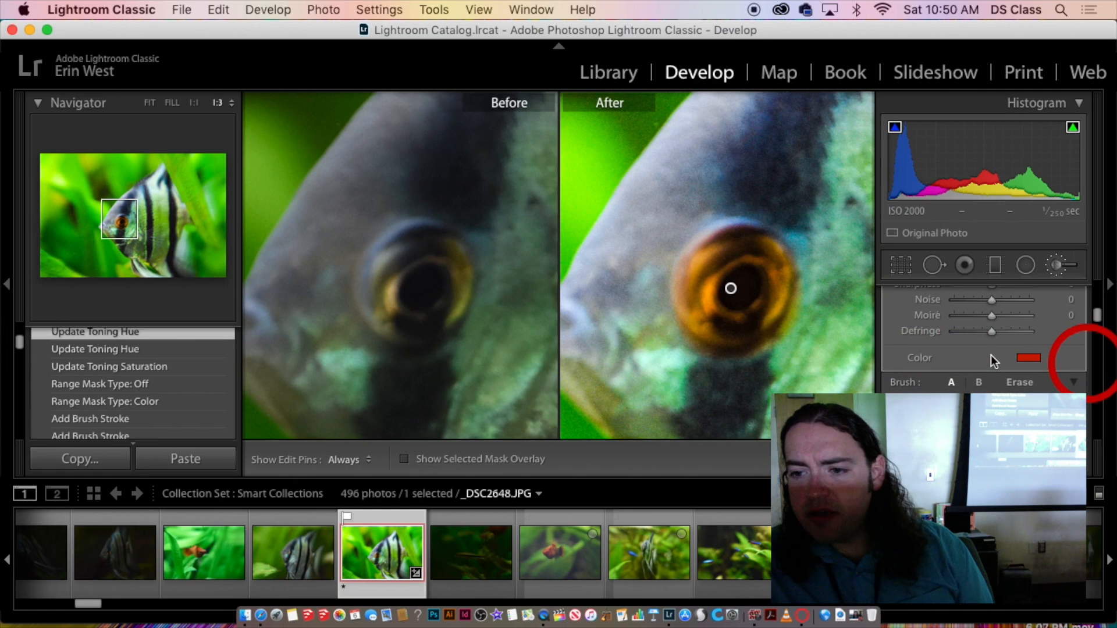
- Set the eye brush's exposure to -0.77 and remove its colour tint
{"action": "scroll", "coordinate": [994, 361], "scroll_direction": "up", "scroll_amount": 10}
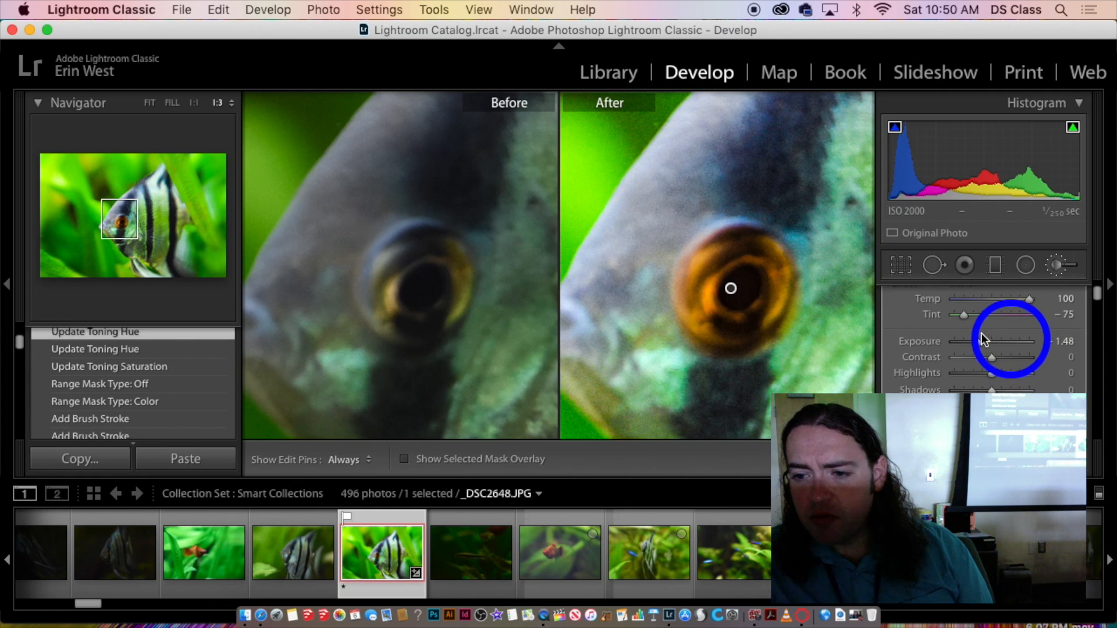
{"action": "left_click_drag", "start_coordinate": [993, 340], "coordinate": [991, 341]}
{"action": "scroll", "coordinate": [990, 340], "scroll_direction": "down", "scroll_amount": 5}
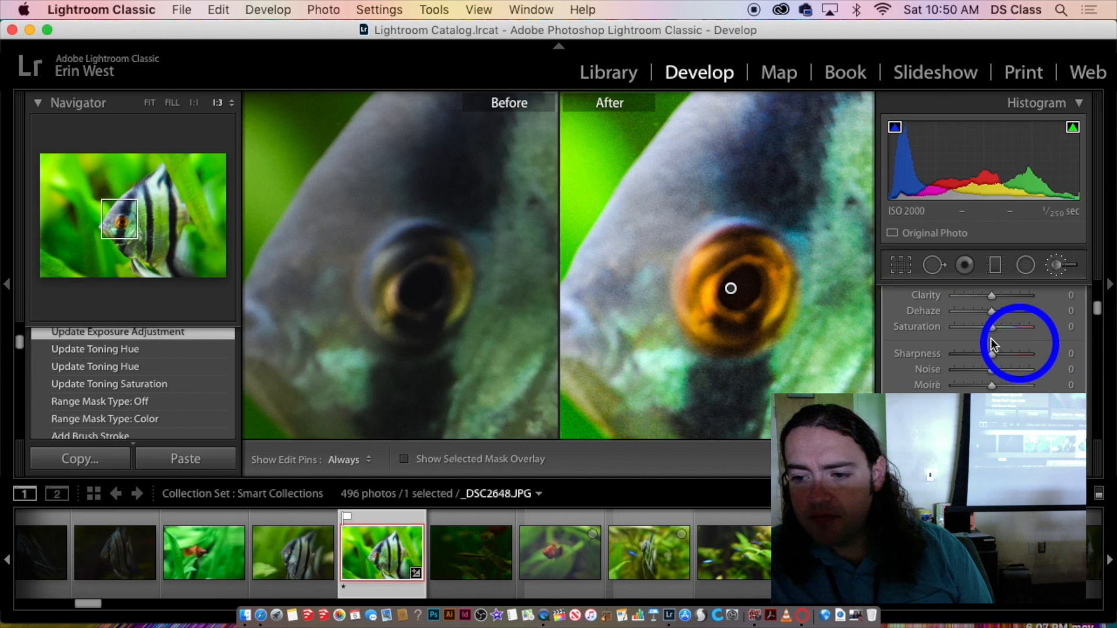
{"action": "scroll", "coordinate": [992, 345], "scroll_direction": "down", "scroll_amount": 3}
{"action": "left_click", "coordinate": [1028, 361]}
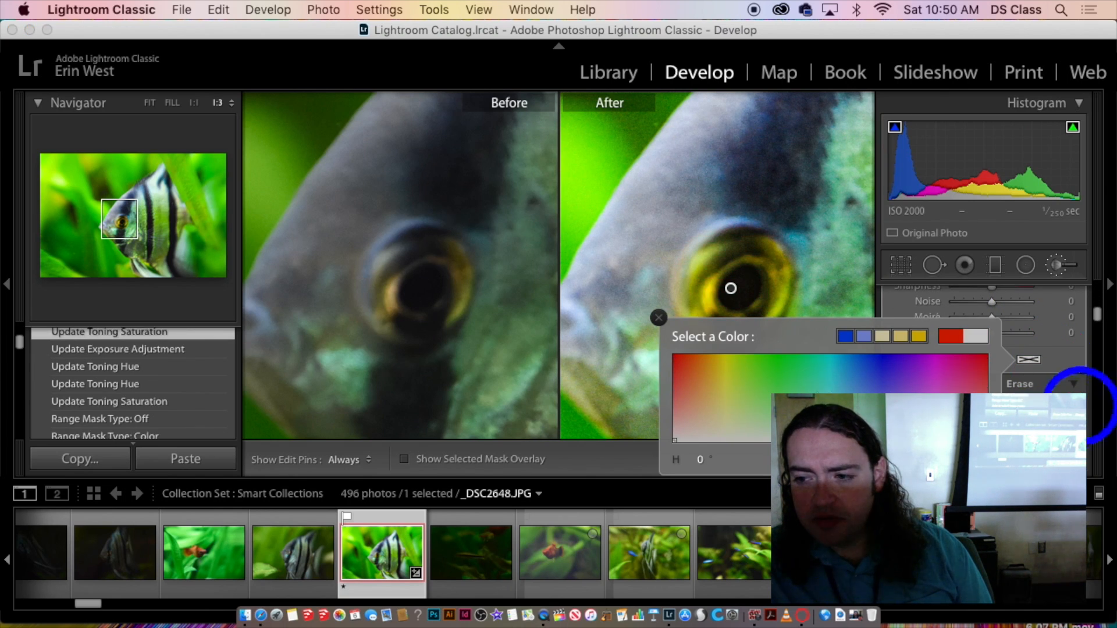
{"action": "left_click", "coordinate": [1026, 360]}
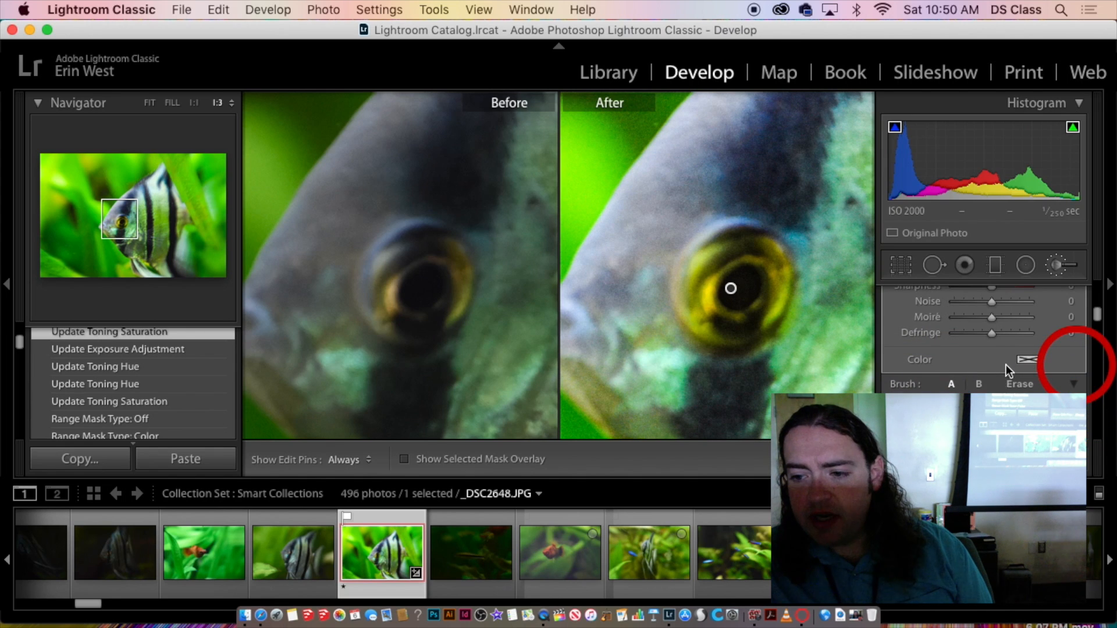
- Try erasing the brush mask around the fish's eye with size 25.6 and feather 40, and undo the stroke
{"action": "scroll", "coordinate": [1009, 369], "scroll_direction": "down", "scroll_amount": 3}
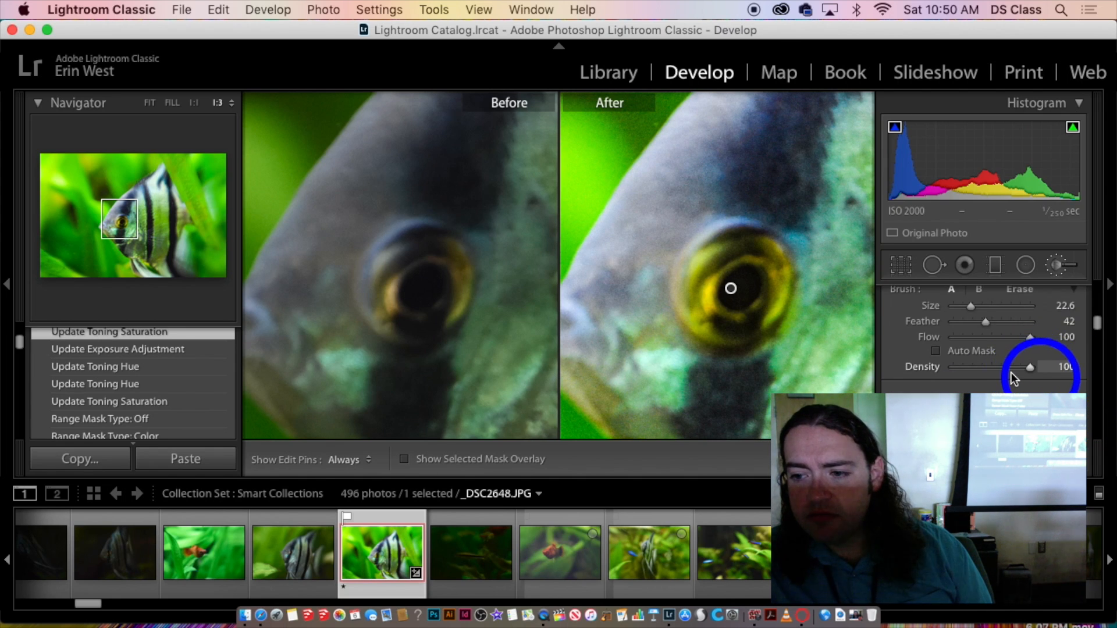
{"action": "scroll", "coordinate": [1011, 372], "scroll_direction": "up", "scroll_amount": 1}
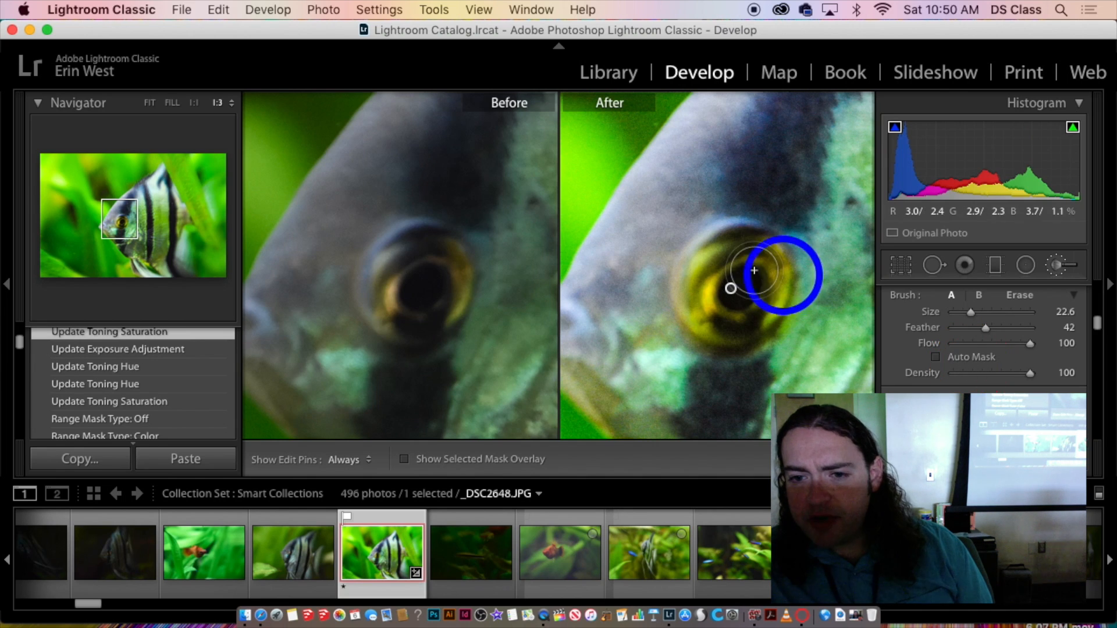
{"action": "scroll", "coordinate": [989, 358], "scroll_direction": "up", "scroll_amount": 2}
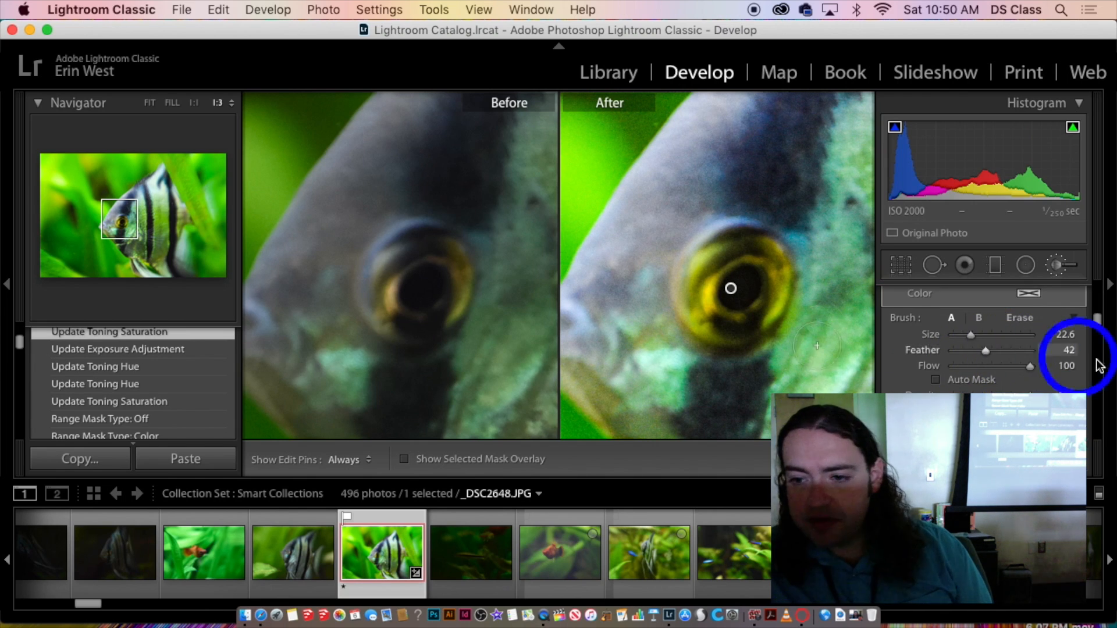
{"action": "left_click", "coordinate": [1017, 320]}
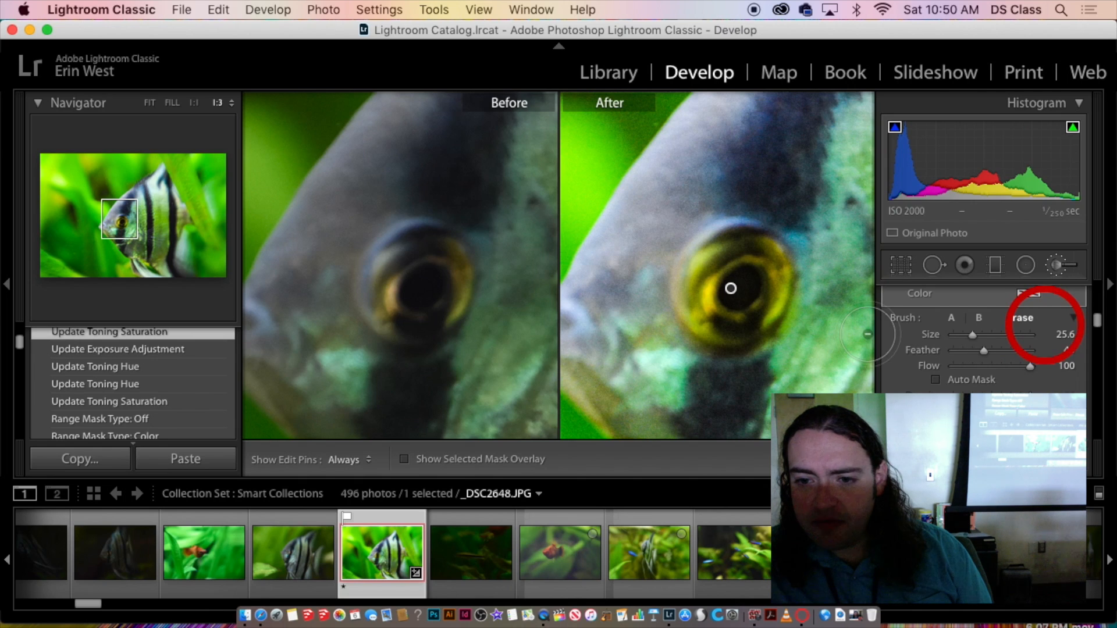
{"action": "key", "text": "h"}
{"action": "left_click", "coordinate": [811, 339]}
{"action": "left_click", "coordinate": [819, 334]}
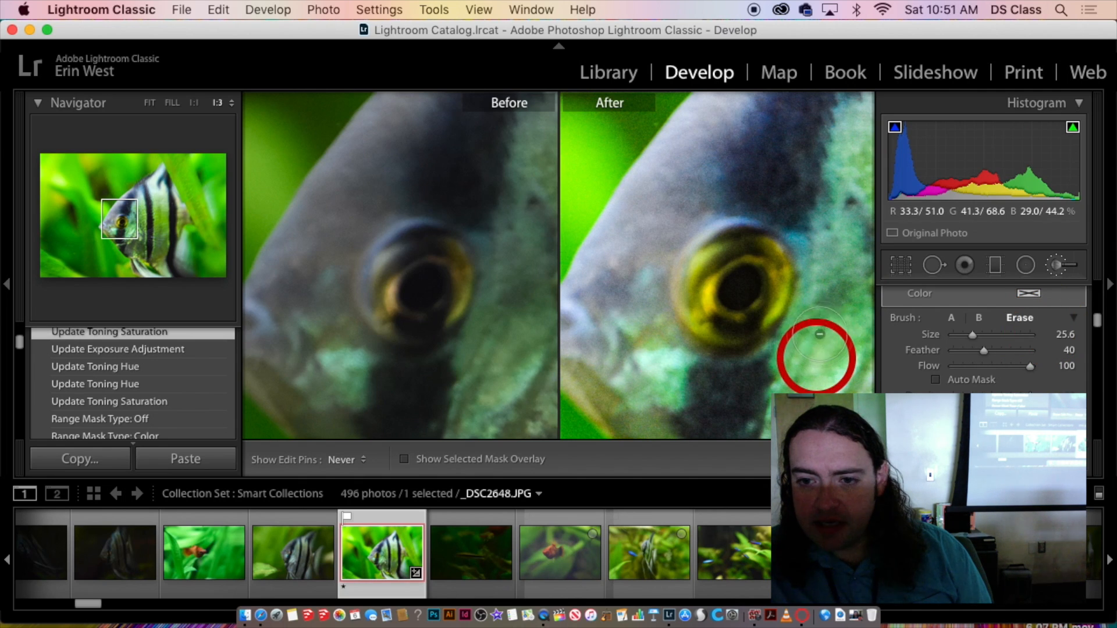
{"action": "mouse_move", "coordinate": [845, 251]}
{"action": "left_mouse_down"}
{"action": "mouse_move", "coordinate": [809, 229]}
{"action": "mouse_move", "coordinate": [812, 286]}
{"action": "left_mouse_up"}
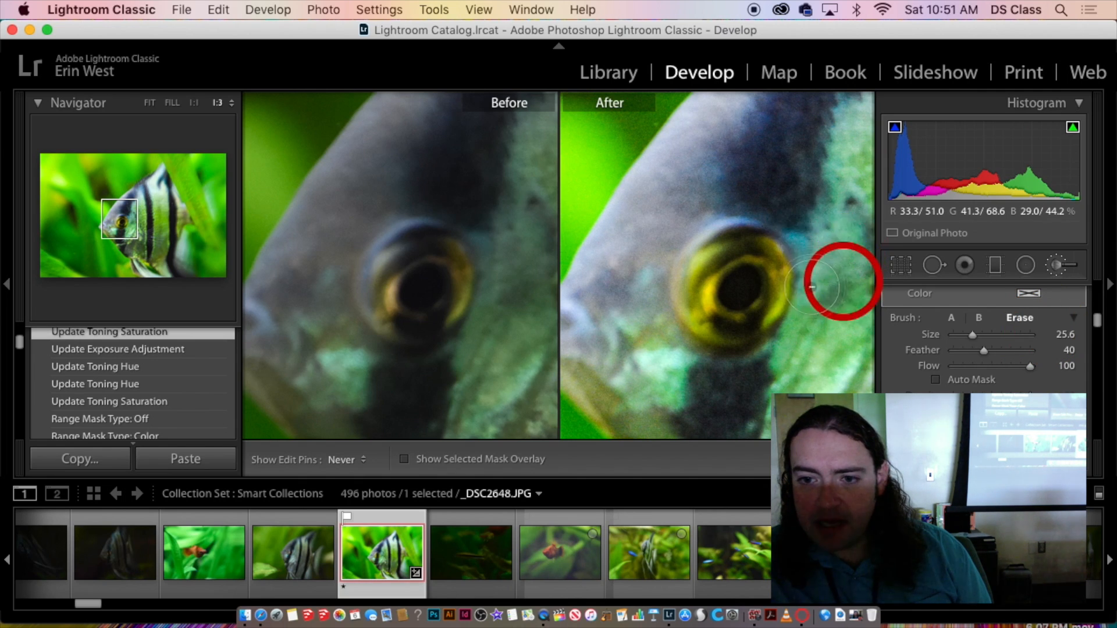
{"action": "left_click", "coordinate": [621, 292]}
{"action": "key", "text": "super+z"}
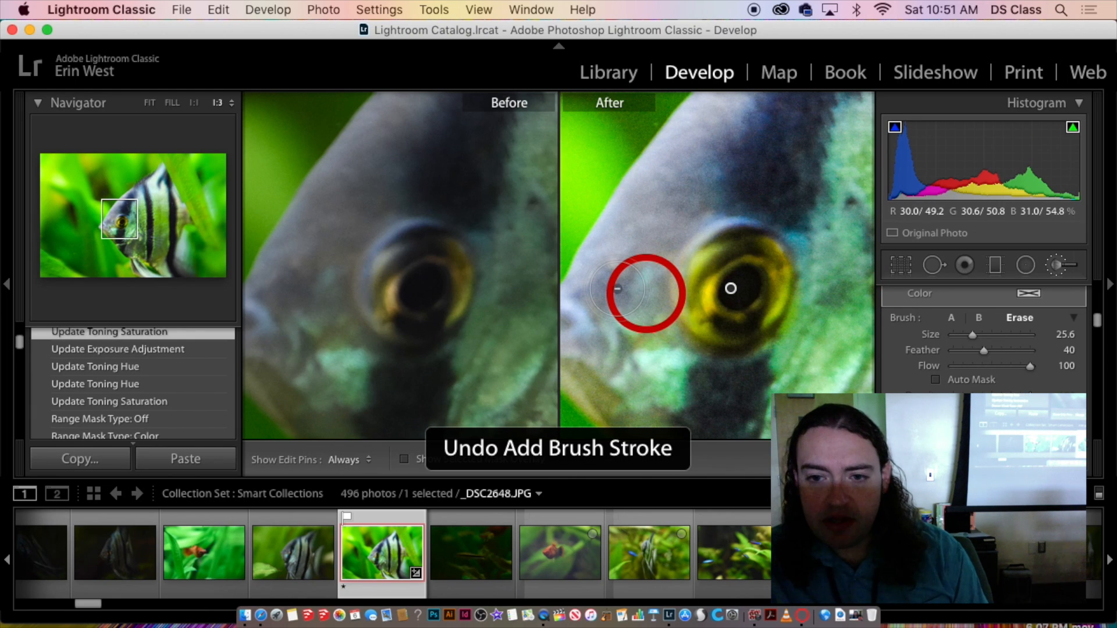
- Set the eye brush's tint to 4 and its temperature to 12
{"action": "scroll", "coordinate": [931, 373], "scroll_direction": "down", "scroll_amount": 2}
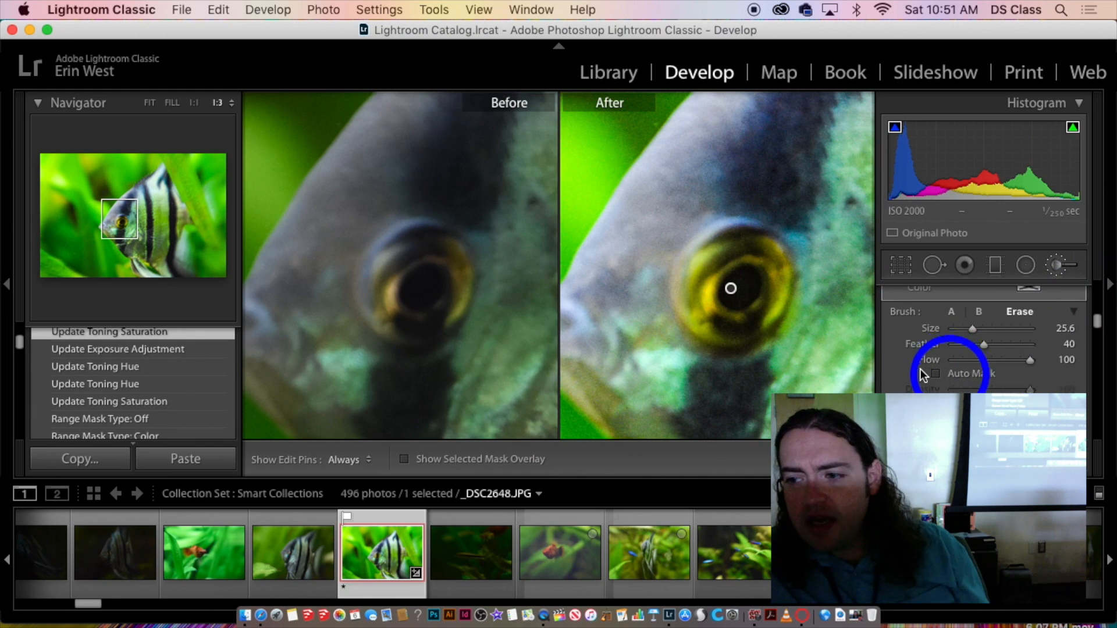
{"action": "scroll", "coordinate": [931, 372], "scroll_direction": "up", "scroll_amount": 10}
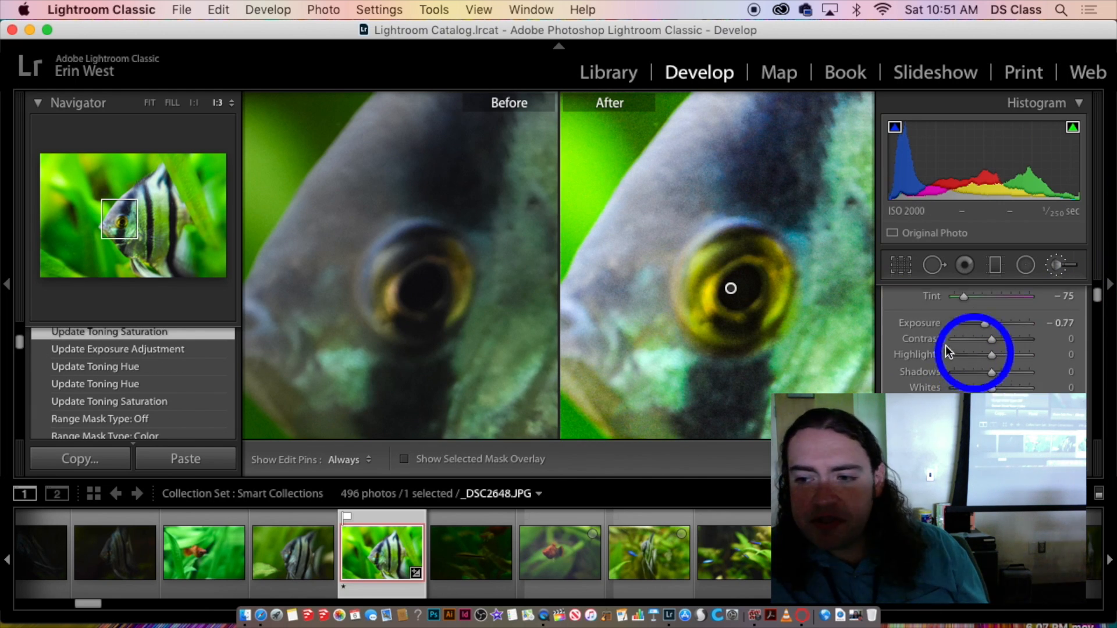
{"action": "scroll", "coordinate": [957, 323], "scroll_direction": "up", "scroll_amount": 2}
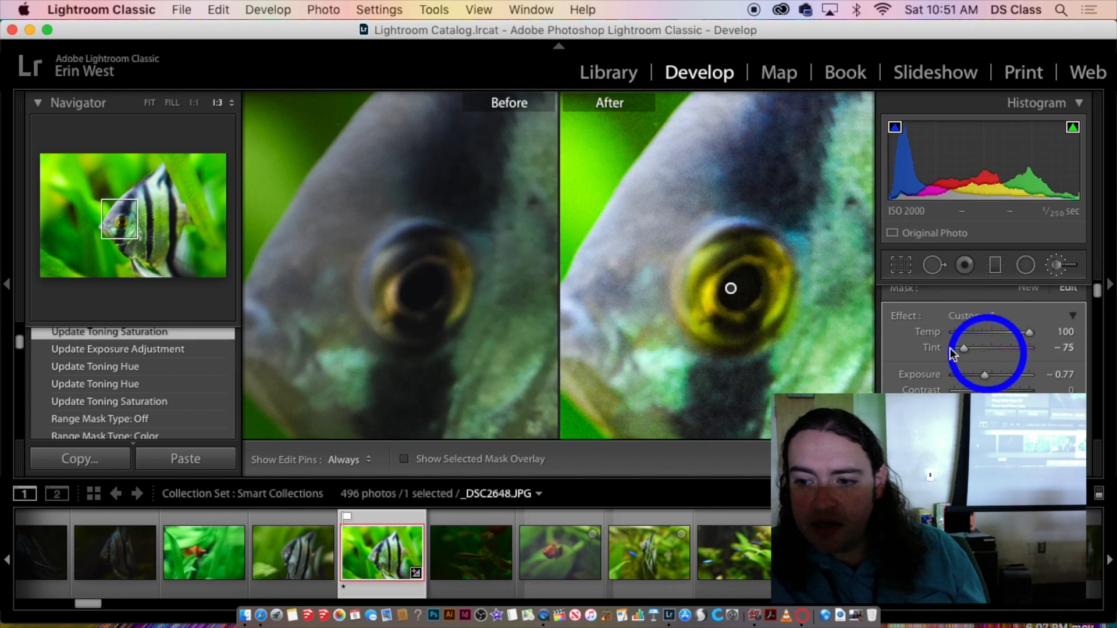
{"action": "left_click_drag", "start_coordinate": [961, 347], "coordinate": [997, 332]}
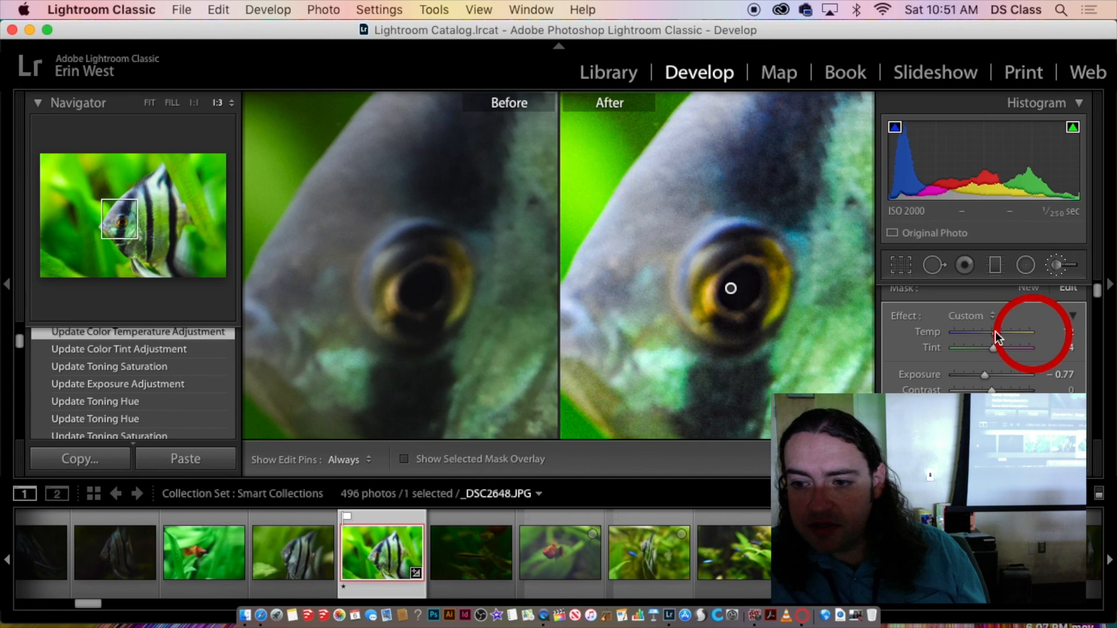
{"action": "left_click", "coordinate": [984, 316]}
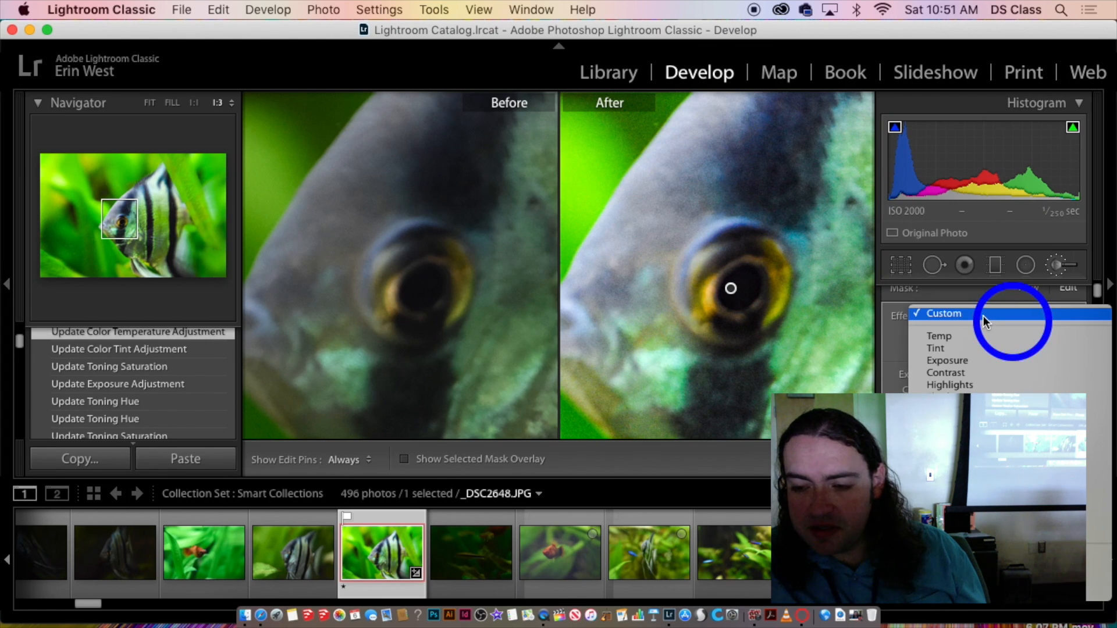
{"action": "left_click", "coordinate": [895, 344]}
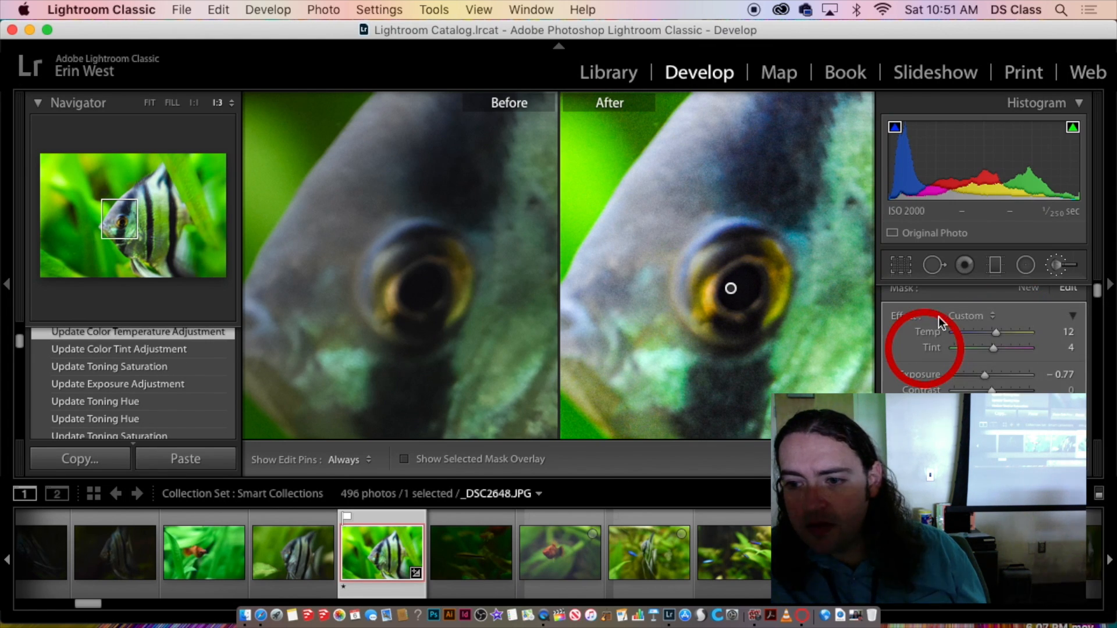
{"action": "left_click", "coordinate": [983, 315]}
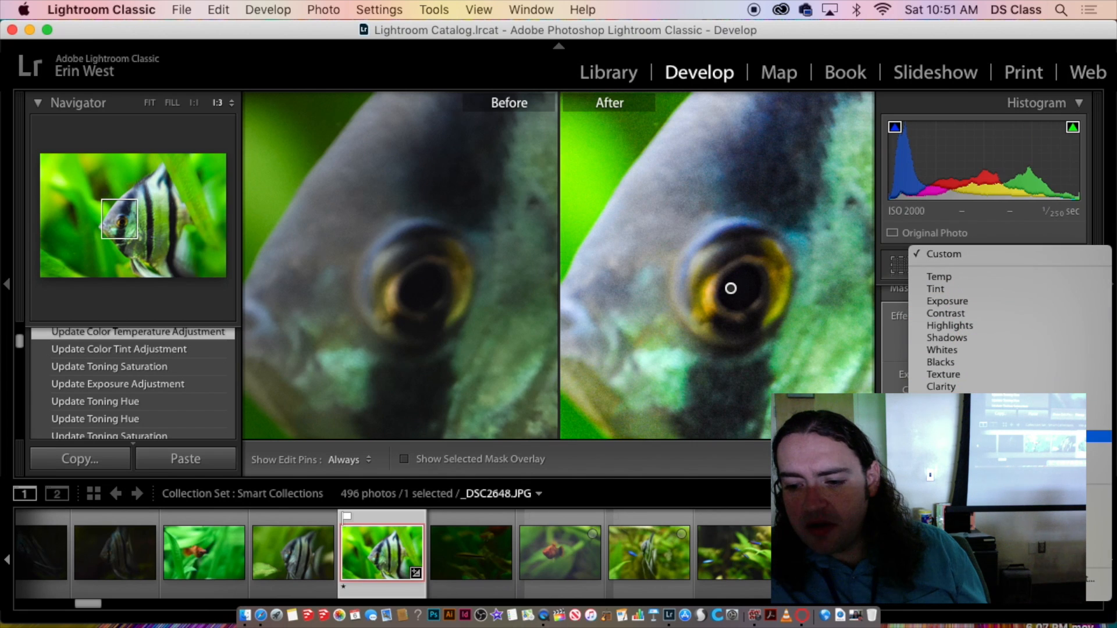
{"action": "left_click", "coordinate": [990, 592]}
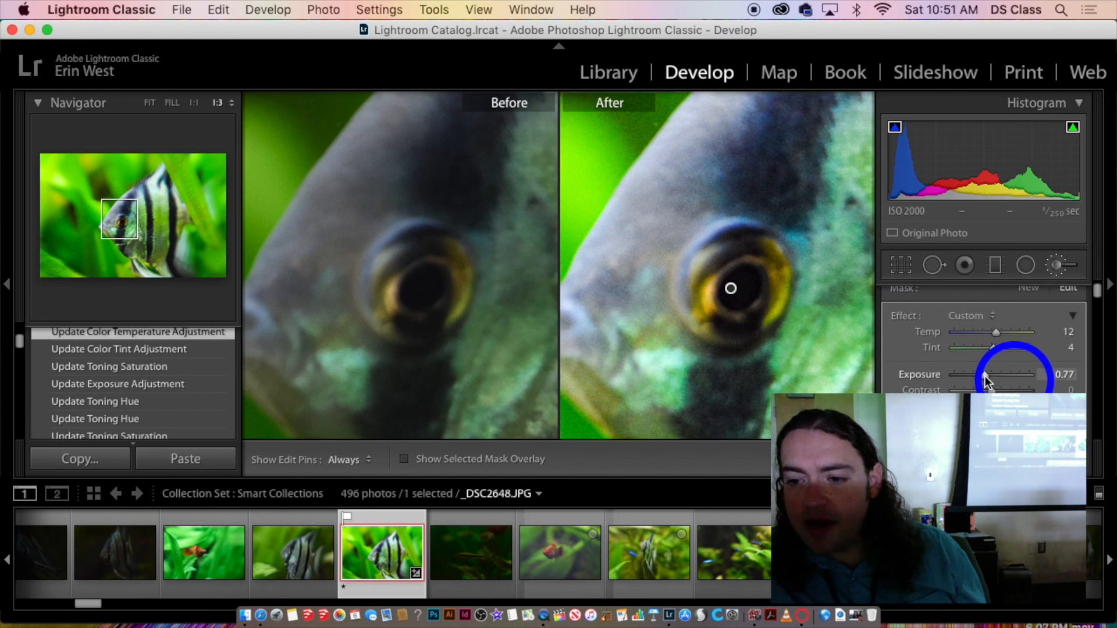
- Set the eye brush's exposure to 0.53 and its saturation to 76
{"action": "left_click_drag", "start_coordinate": [986, 381], "coordinate": [998, 373]}
{"action": "scroll", "coordinate": [997, 372], "scroll_direction": "down", "scroll_amount": 5}
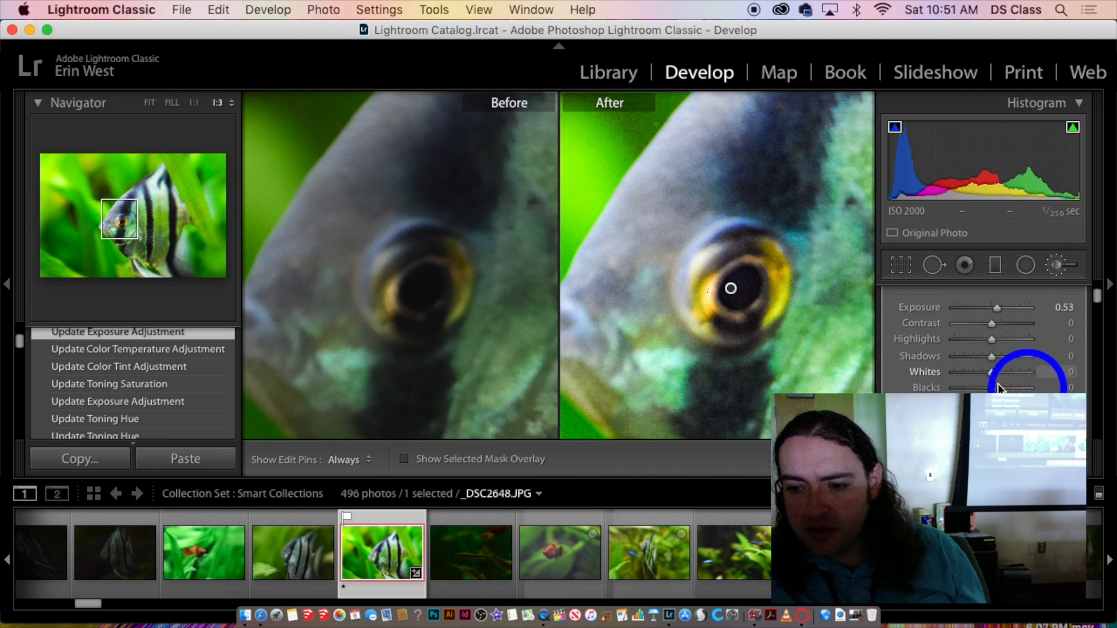
{"action": "scroll", "coordinate": [999, 389], "scroll_direction": "down", "scroll_amount": 5}
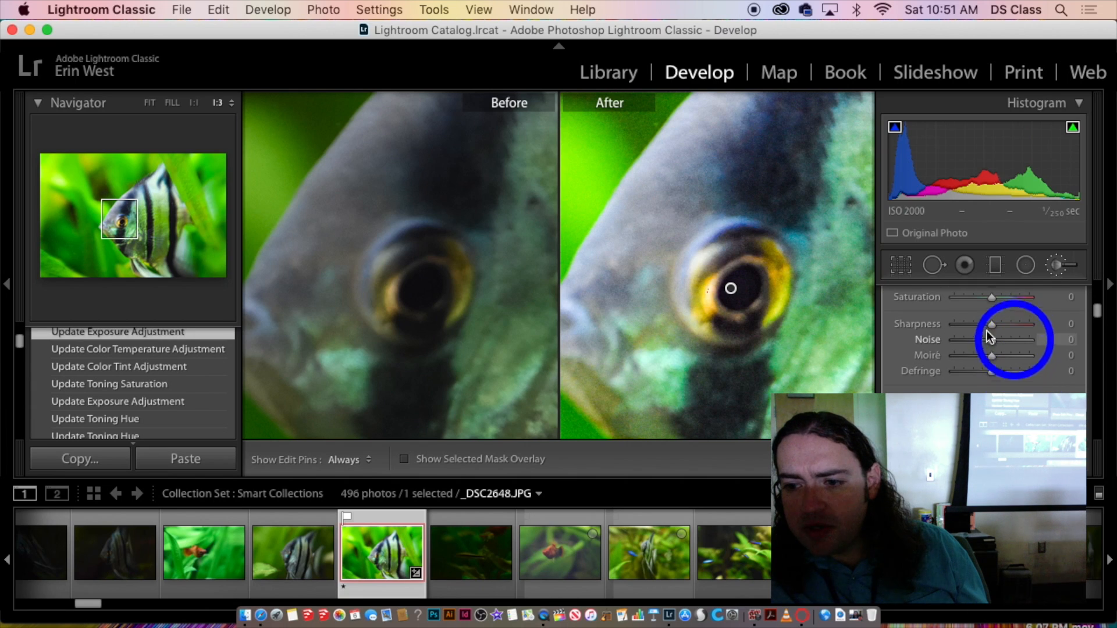
{"action": "left_click_drag", "start_coordinate": [993, 298], "coordinate": [1020, 302]}
- Set the eye brush's tint to 50
{"action": "scroll", "coordinate": [1030, 341], "scroll_direction": "up", "scroll_amount": 8}
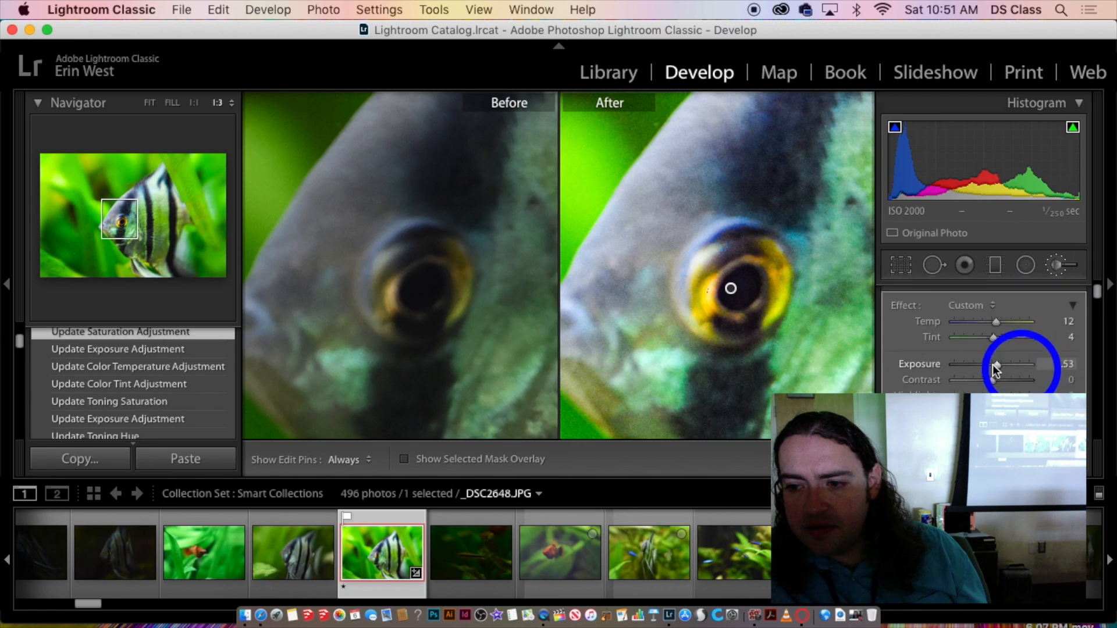
{"action": "scroll", "coordinate": [996, 367], "scroll_direction": "up", "scroll_amount": 1}
{"action": "left_click_drag", "start_coordinate": [997, 354], "coordinate": [1011, 354]}
- Look over the brush options and the Basic, HSL/Color and Detail adjustments of the photo
{"action": "scroll", "coordinate": [984, 367], "scroll_direction": "down", "scroll_amount": 10}
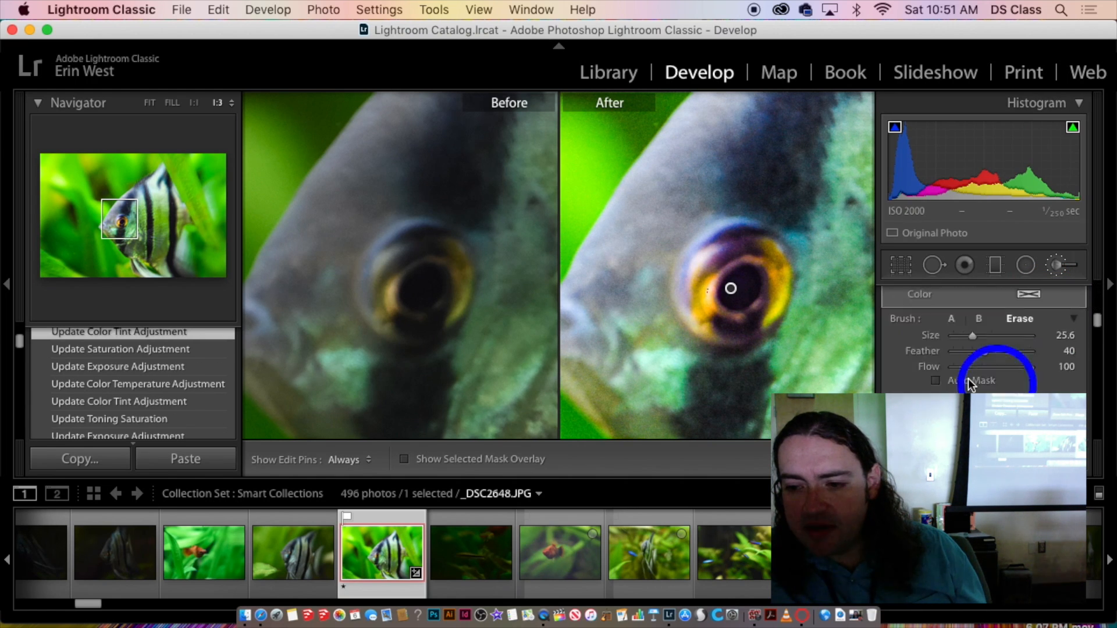
{"action": "scroll", "coordinate": [970, 384], "scroll_direction": "up", "scroll_amount": 5}
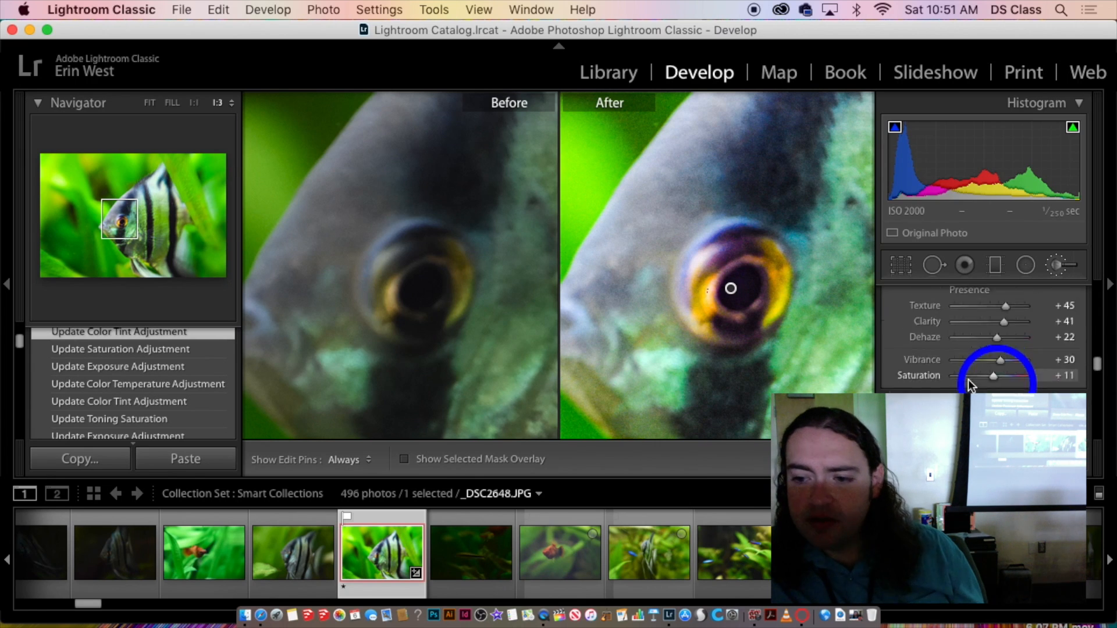
{"action": "scroll", "coordinate": [970, 384], "scroll_direction": "up", "scroll_amount": 3}
{"action": "scroll", "coordinate": [970, 384], "scroll_direction": "down", "scroll_amount": 10}
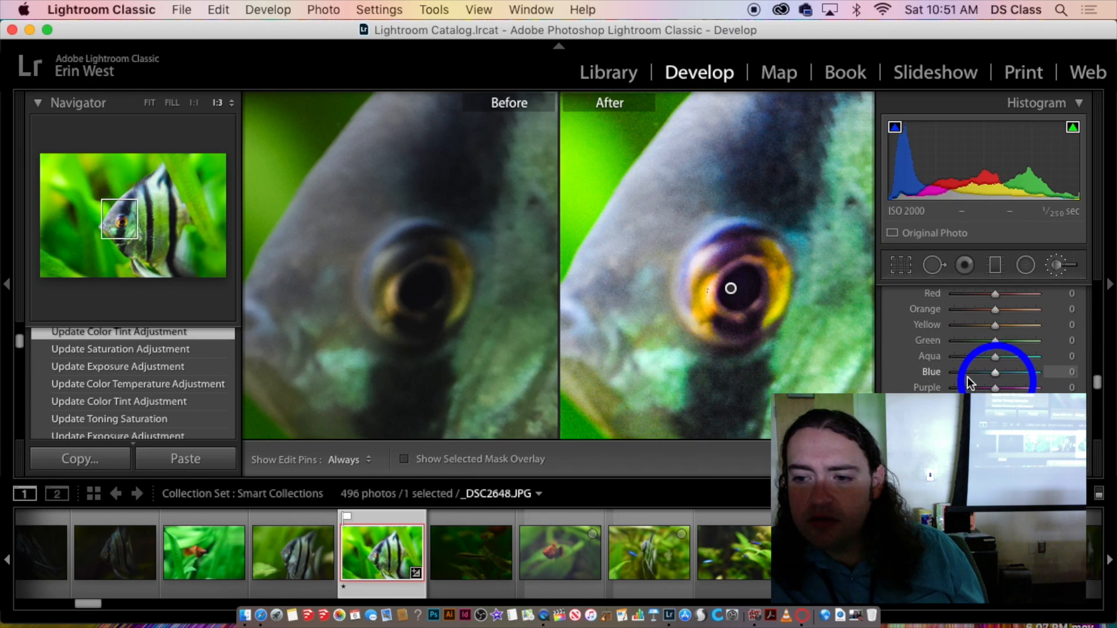
{"action": "scroll", "coordinate": [970, 383], "scroll_direction": "up", "scroll_amount": 2}
{"action": "scroll", "coordinate": [970, 373], "scroll_direction": "down", "scroll_amount": 4}
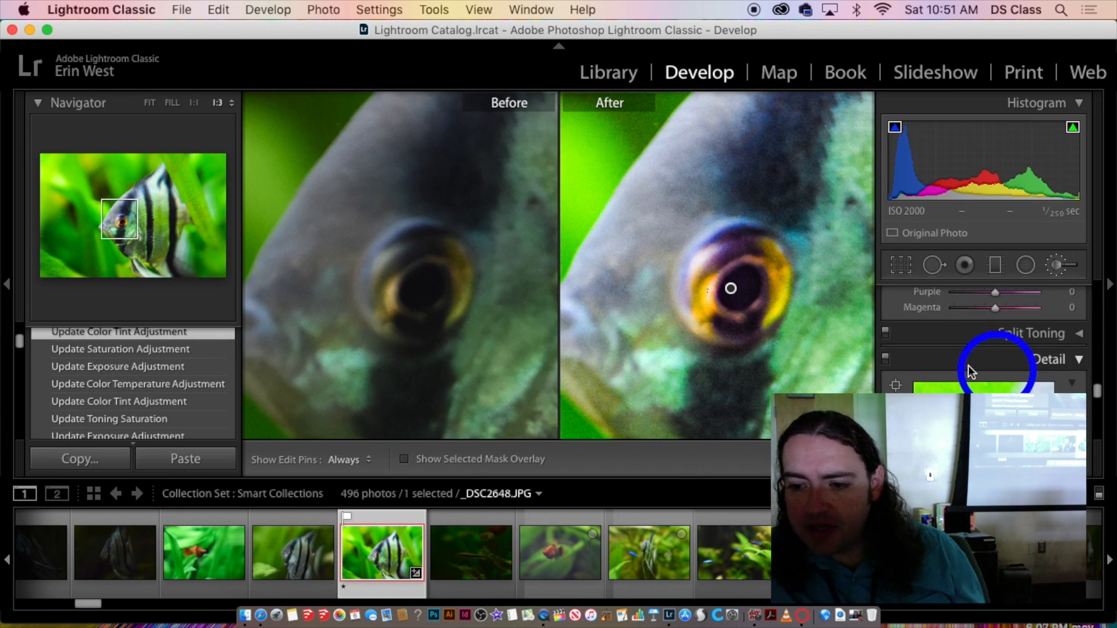
{"action": "scroll", "coordinate": [969, 372], "scroll_direction": "up", "scroll_amount": 3}
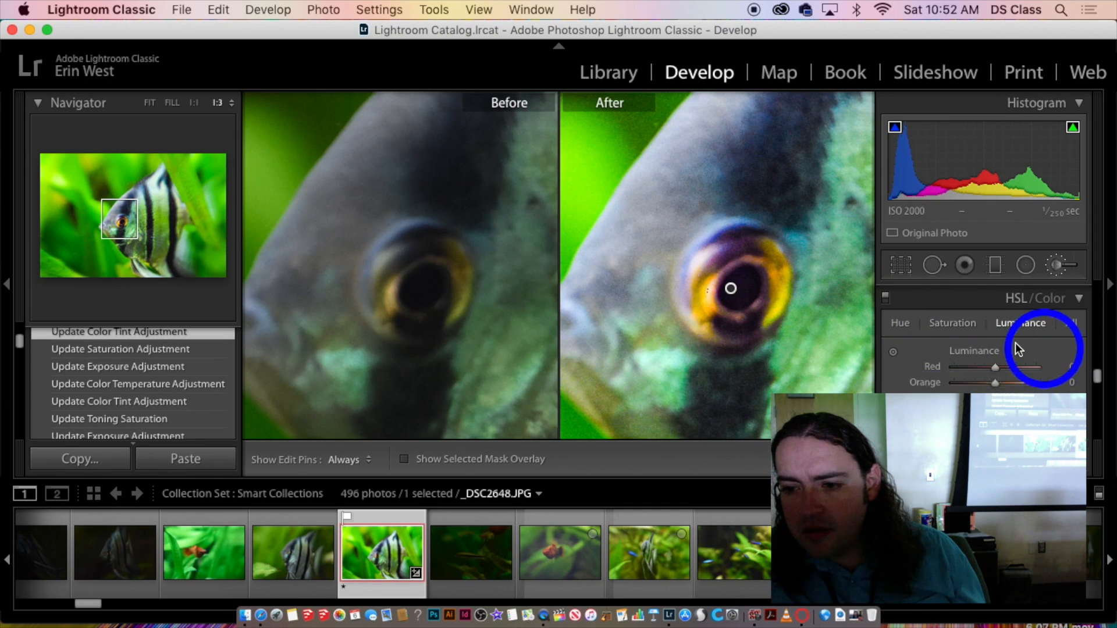
- Try erasing part of the brush mask along the upper side of the fish's eye, and undo the stroke
{"action": "left_click", "coordinate": [803, 302]}
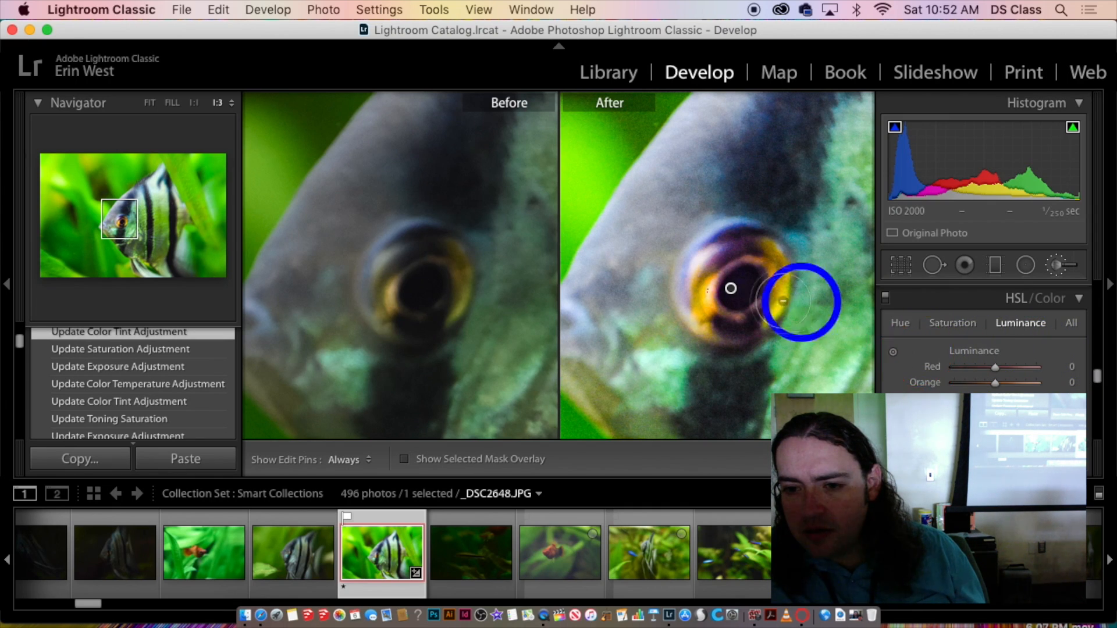
{"action": "key", "text": "h"}
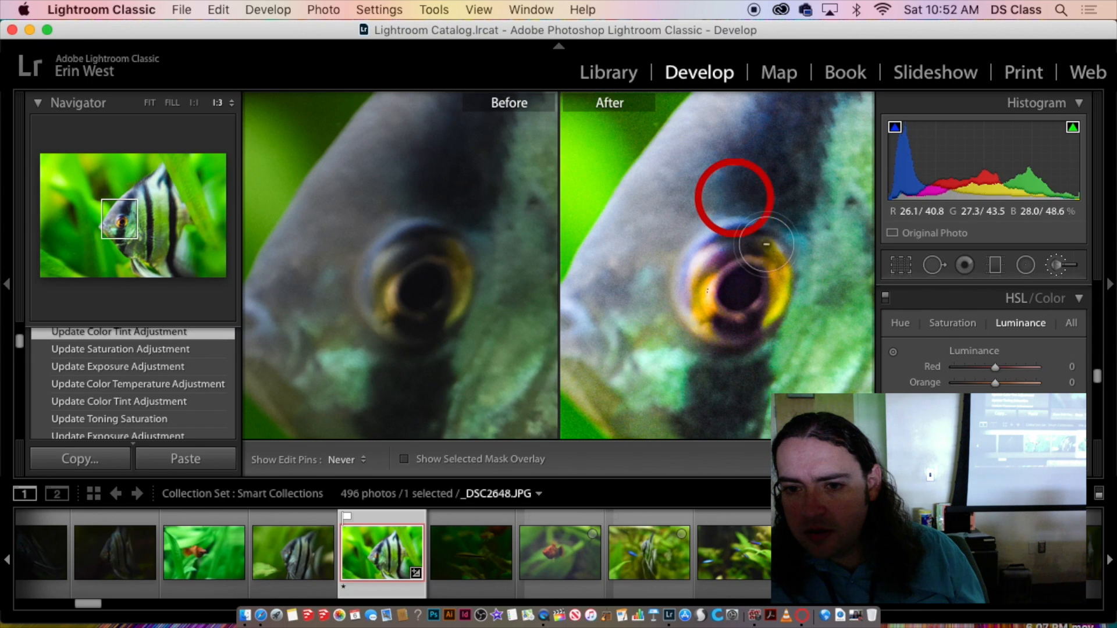
{"action": "mouse_move", "coordinate": [766, 244]}
{"action": "left_mouse_down"}
{"action": "mouse_move", "coordinate": [895, 350]}
{"action": "mouse_move", "coordinate": [699, 217]}
{"action": "mouse_move", "coordinate": [716, 185]}
{"action": "left_mouse_up"}
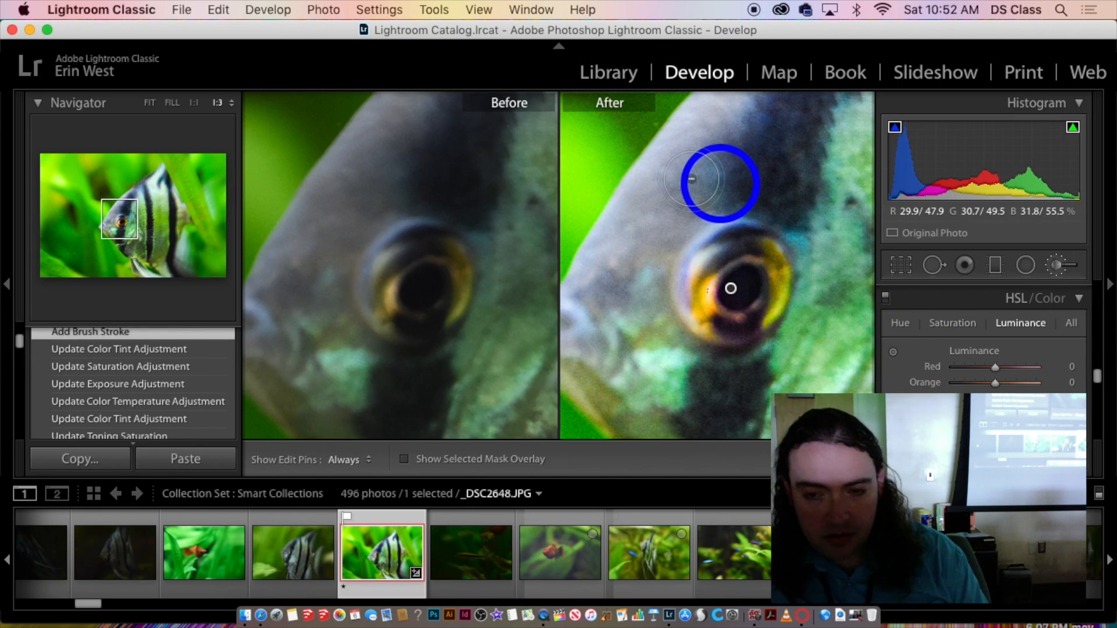
{"action": "key", "text": "cmd+z"}
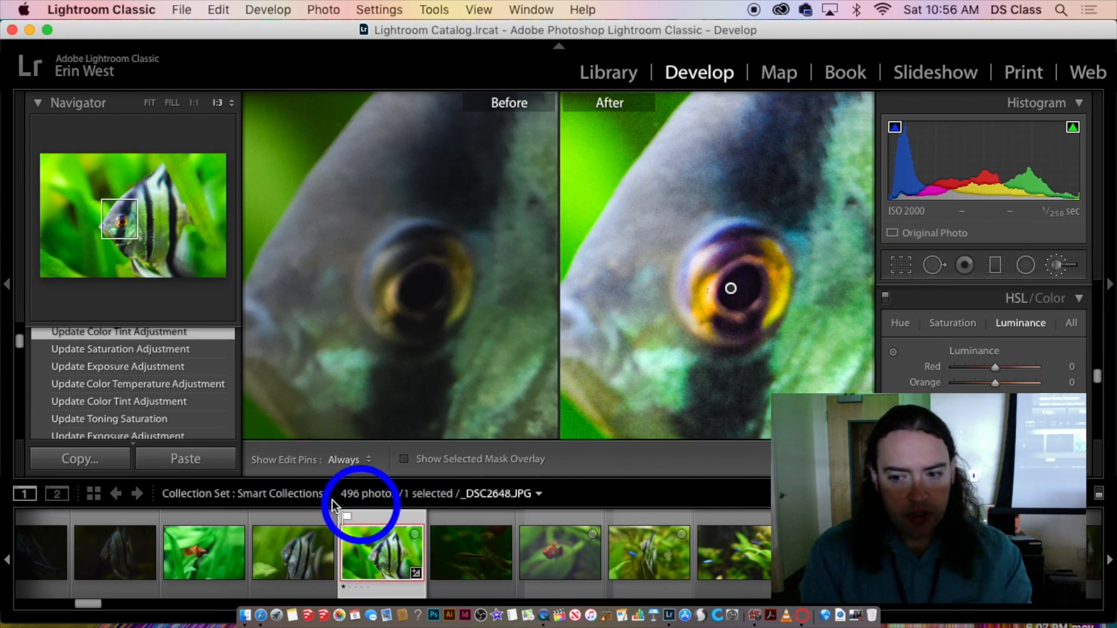
- Restart the Adjustment Brush and select the existing edit pin on the fish's eye
{"action": "key", "text": "k"}
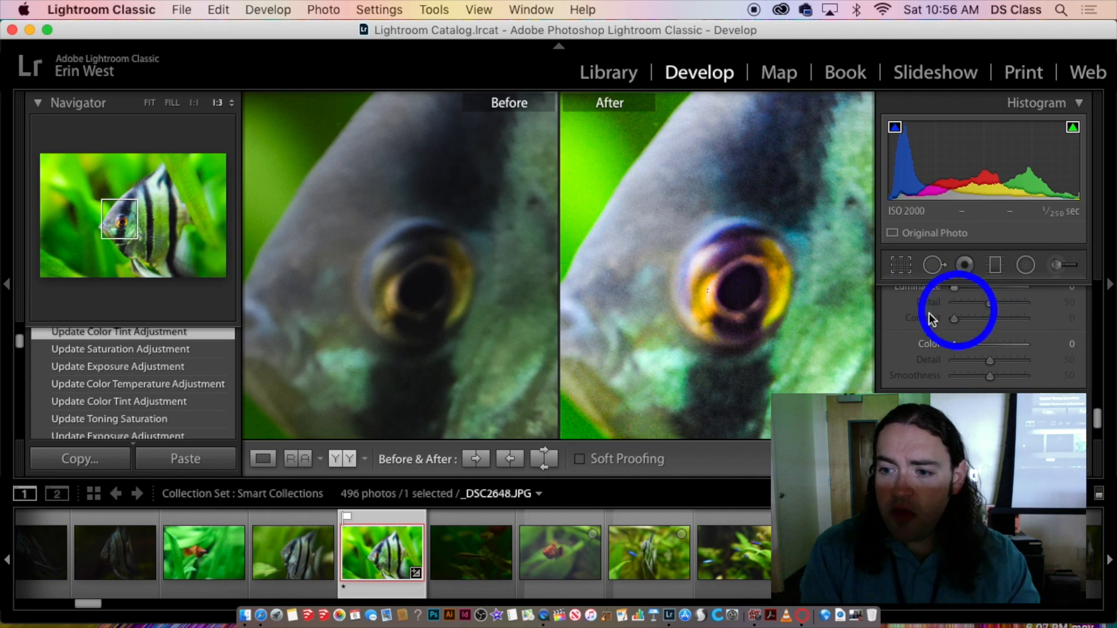
{"action": "left_click", "coordinate": [1069, 269]}
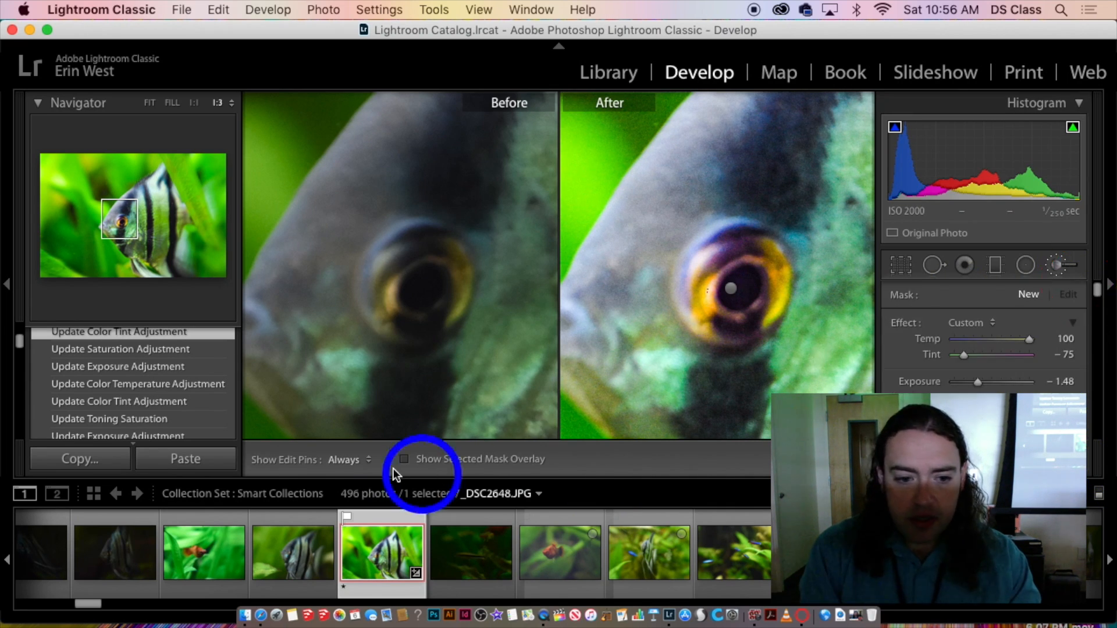
{"action": "left_click", "coordinate": [410, 460]}
{"action": "left_click", "coordinate": [410, 457]}
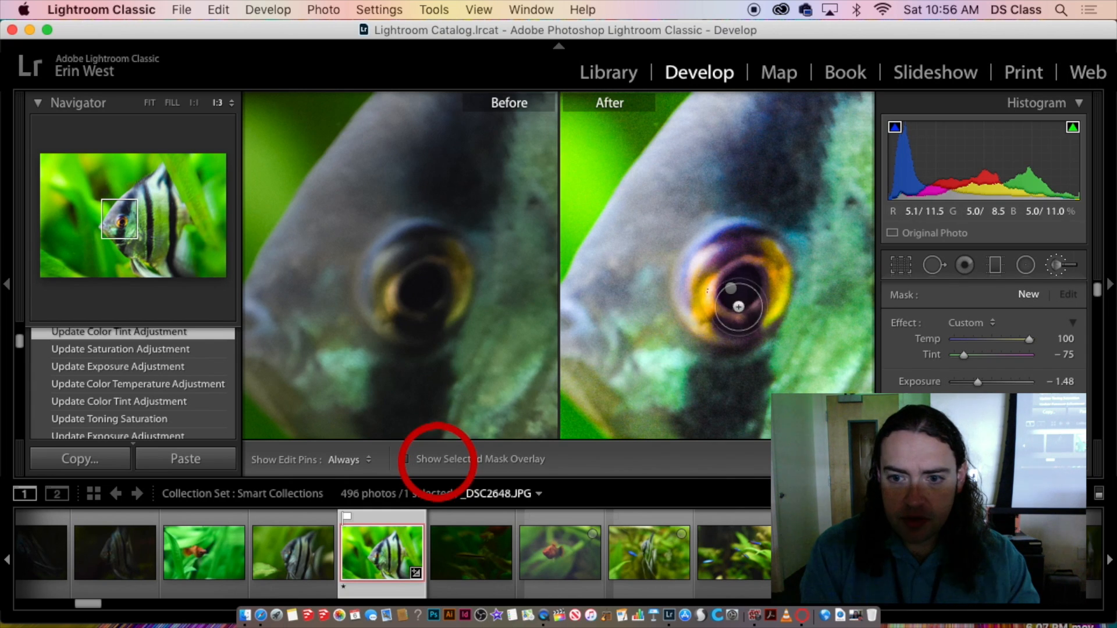
{"action": "left_click", "coordinate": [731, 288]}
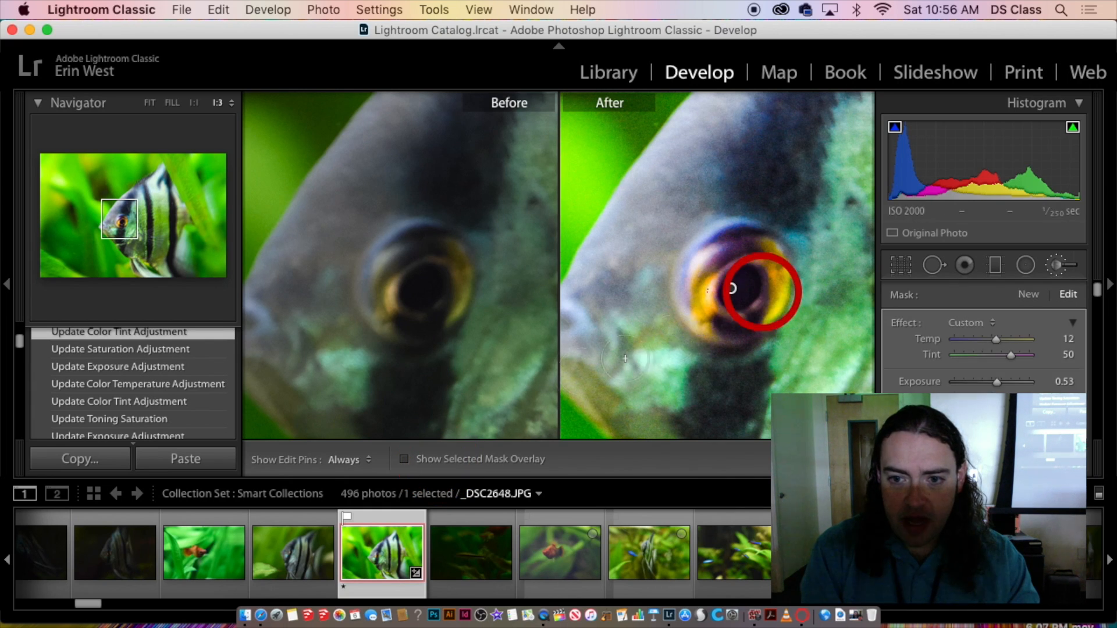
- Switch the selected mask overlay on and off to check the brushed area of the eye, and leave it hidden
{"action": "left_click", "coordinate": [409, 459]}
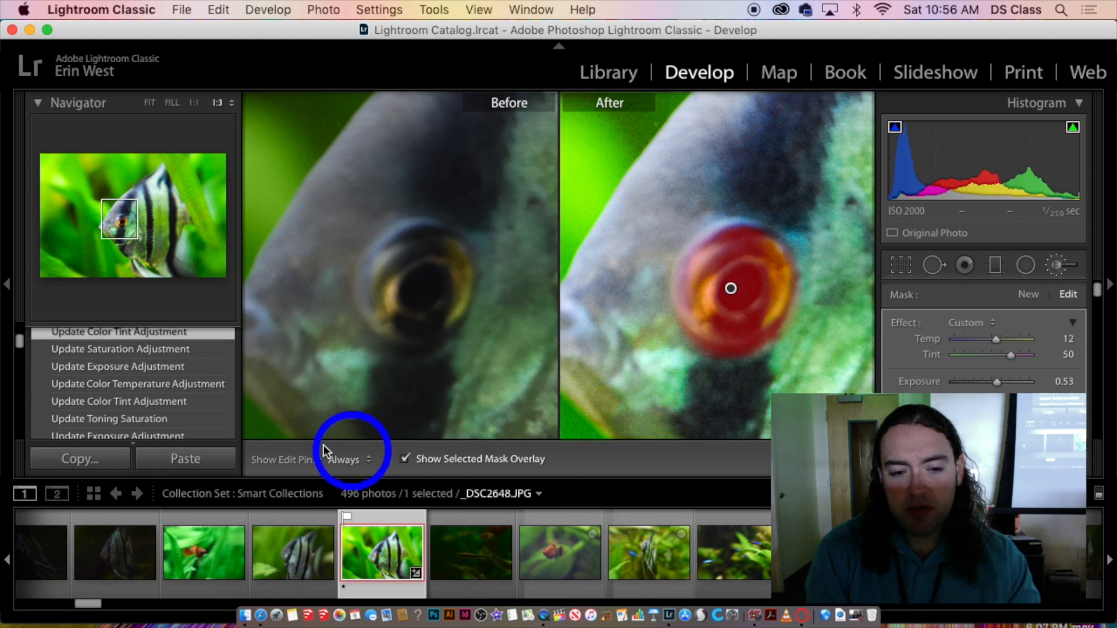
{"action": "left_click", "coordinate": [403, 461]}
{"action": "left_click", "coordinate": [406, 459]}
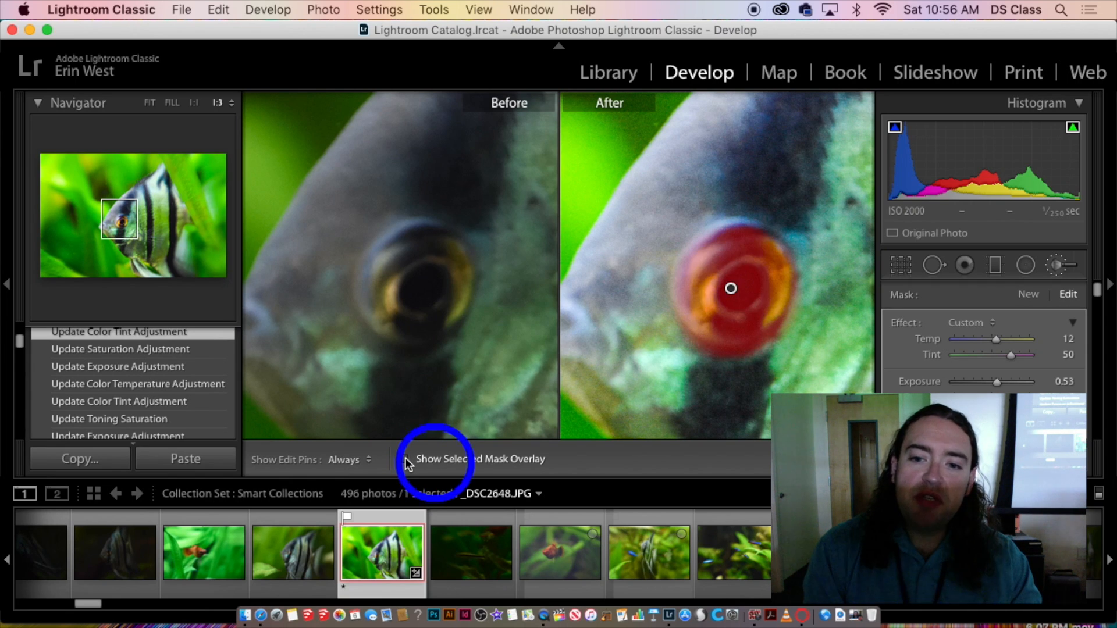
{"action": "left_click", "coordinate": [407, 459]}
{"action": "left_click", "coordinate": [406, 459]}
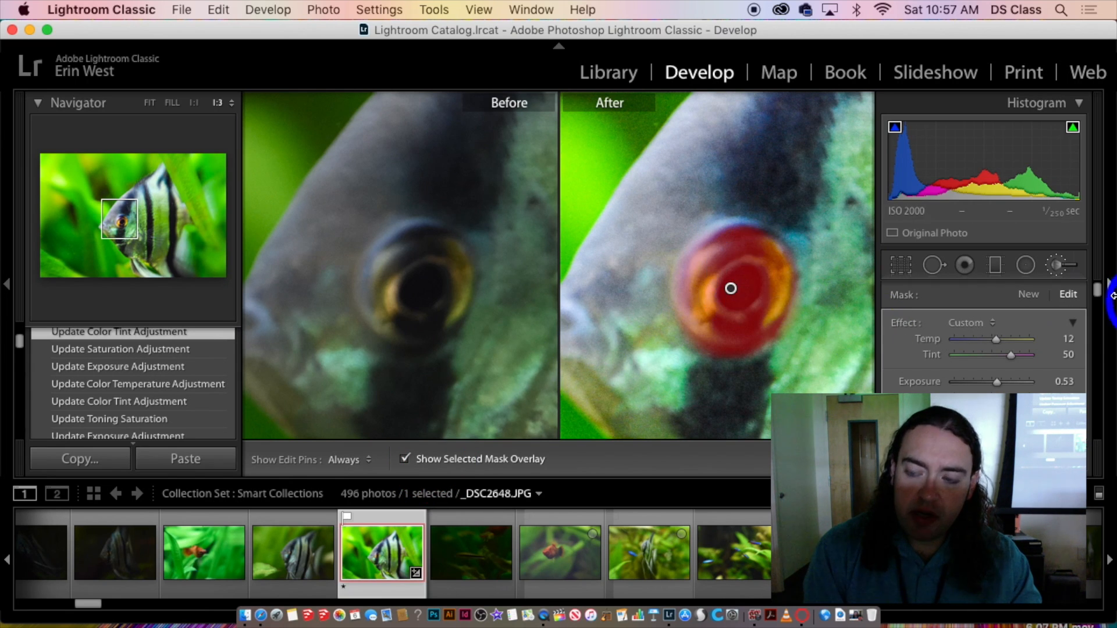
{"action": "scroll", "coordinate": [1031, 387], "scroll_direction": "down", "scroll_amount": 10}
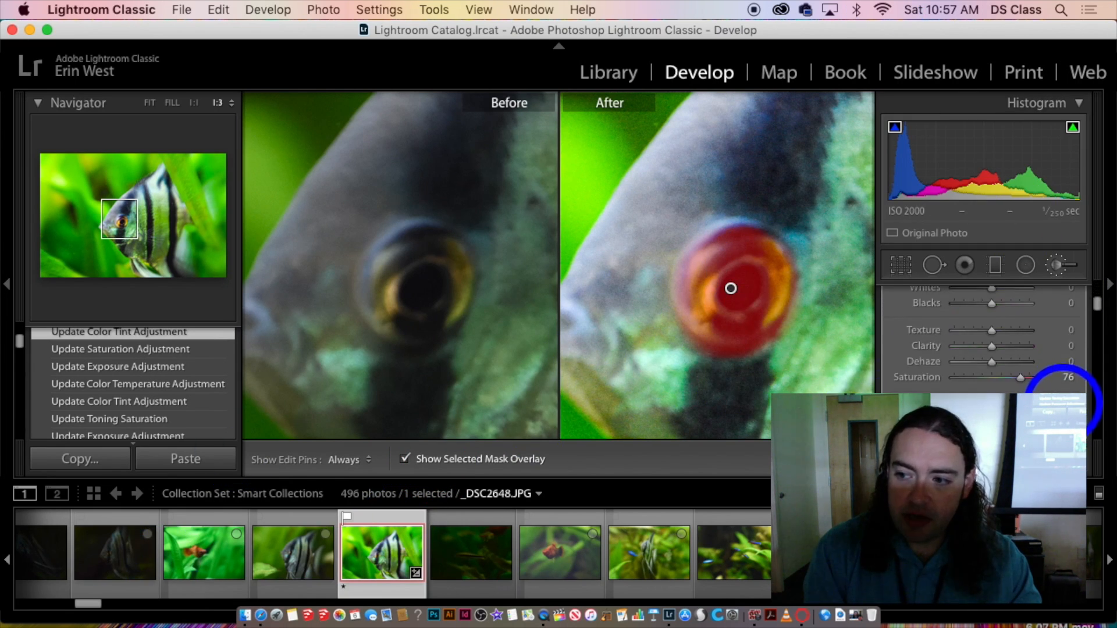
{"action": "scroll", "coordinate": [1063, 401], "scroll_direction": "up", "scroll_amount": 3}
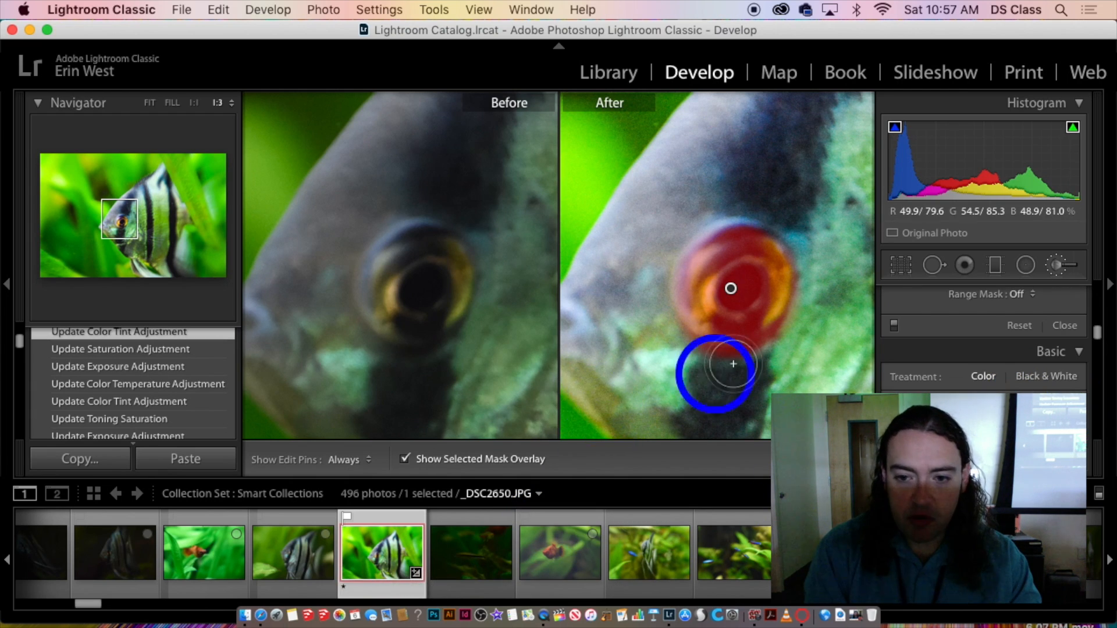
{"action": "left_click", "coordinate": [402, 458]}
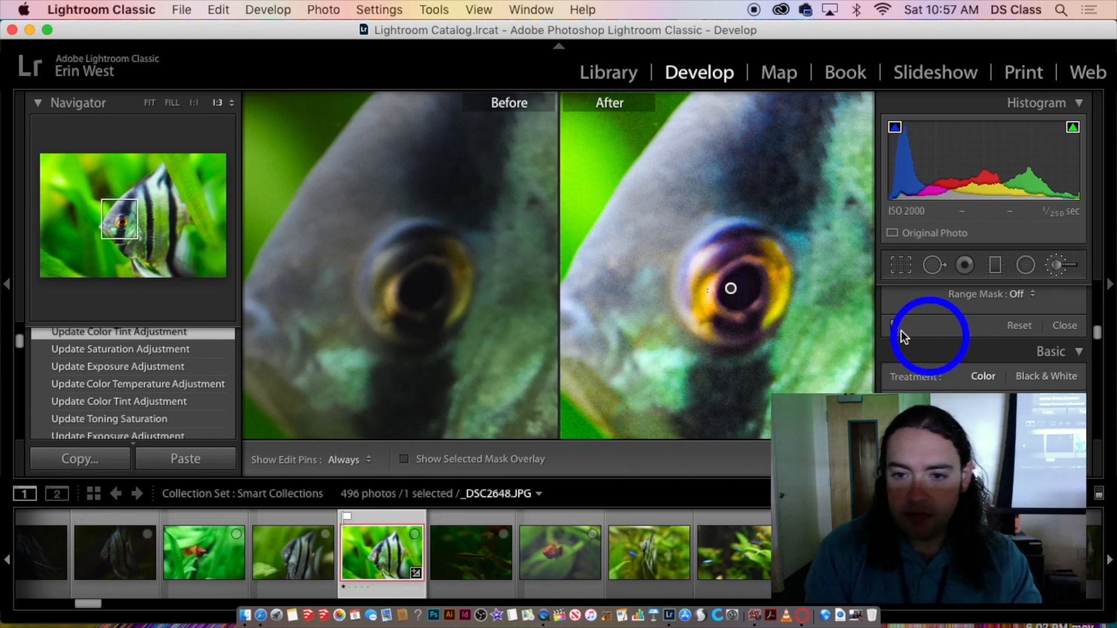
- Collapse the HSL/Color settings and finish the Adjustment Brush edit
{"action": "scroll", "coordinate": [1041, 389], "scroll_direction": "down", "scroll_amount": 5}
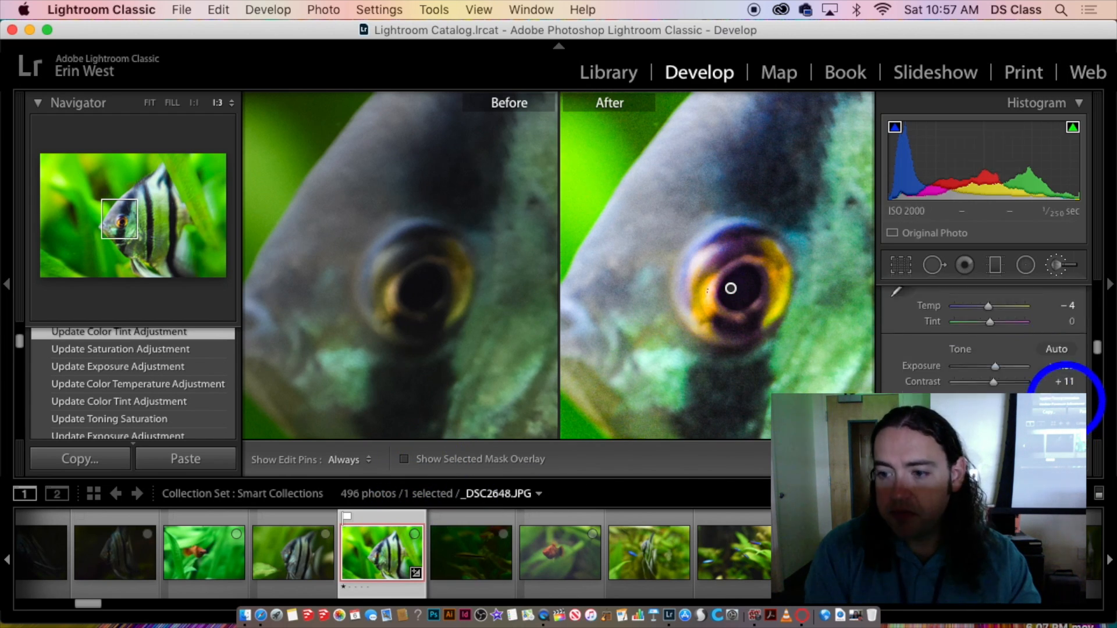
{"action": "scroll", "coordinate": [1040, 388], "scroll_direction": "down", "scroll_amount": 2}
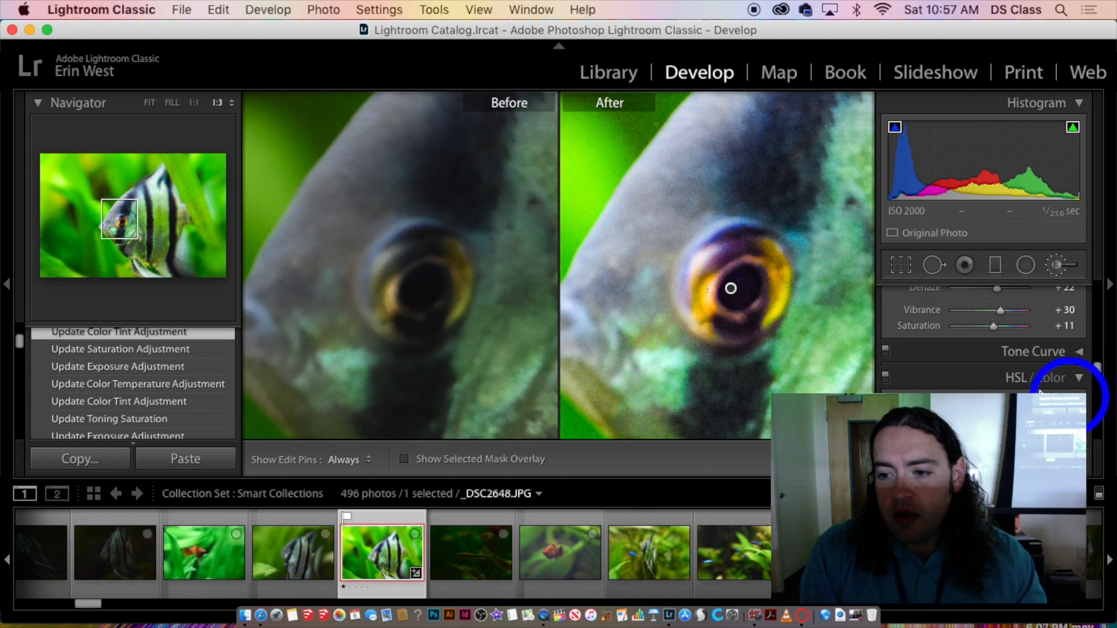
{"action": "scroll", "coordinate": [1088, 402], "scroll_direction": "down", "scroll_amount": 2}
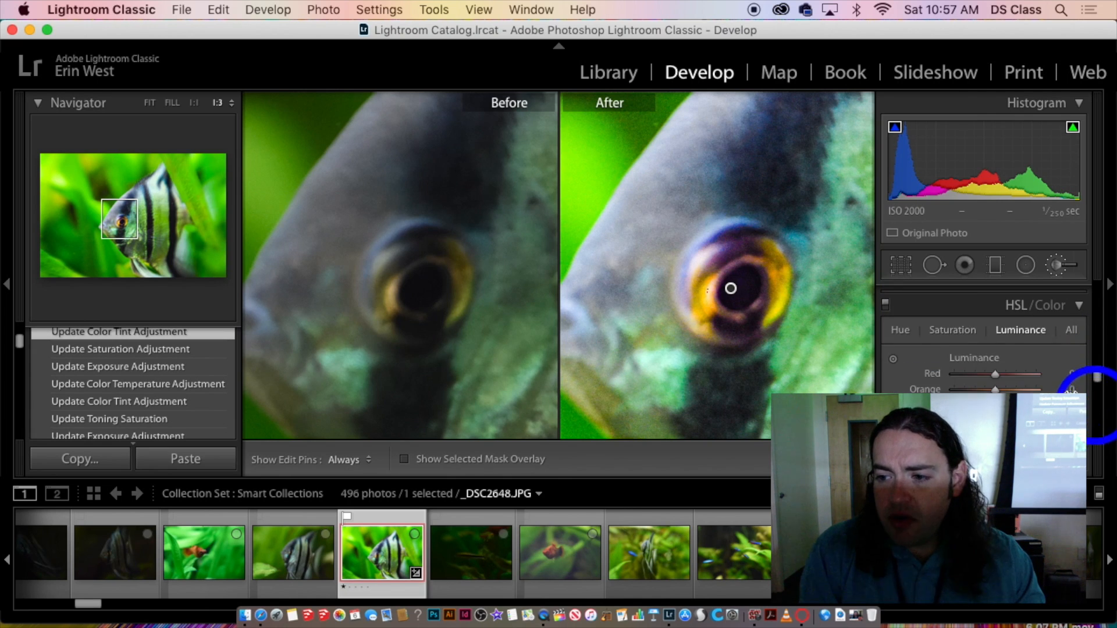
{"action": "left_click", "coordinate": [1077, 306]}
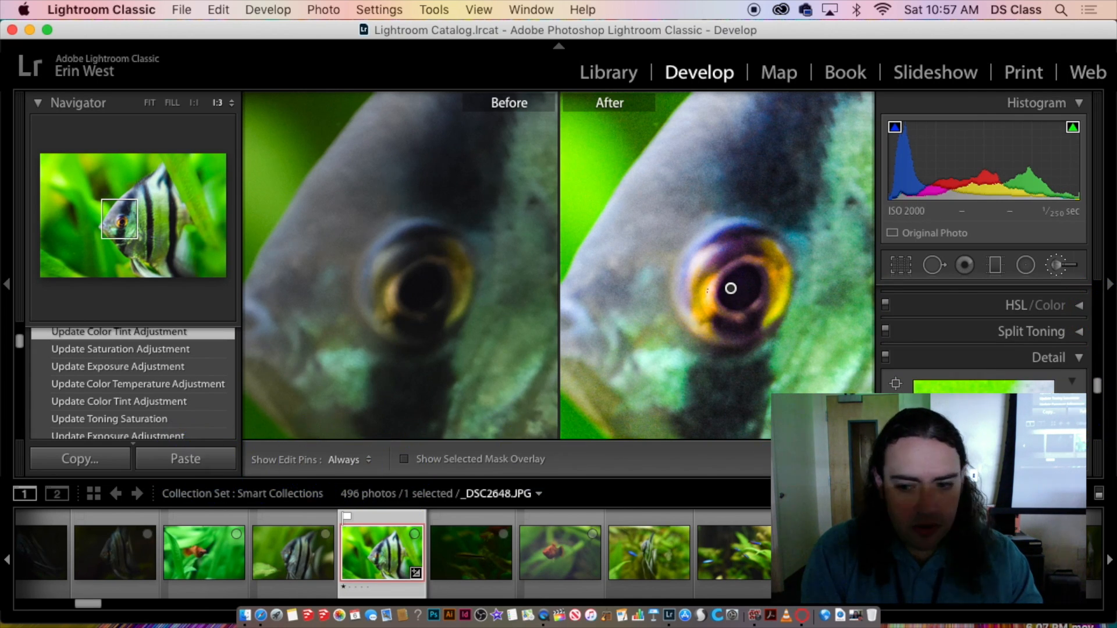
{"action": "left_click", "coordinate": [848, 460]}
- Compare the fish's eye in the split and stacked Before/After layouts, and return to the side-by-side layout
{"action": "left_click", "coordinate": [350, 461]}
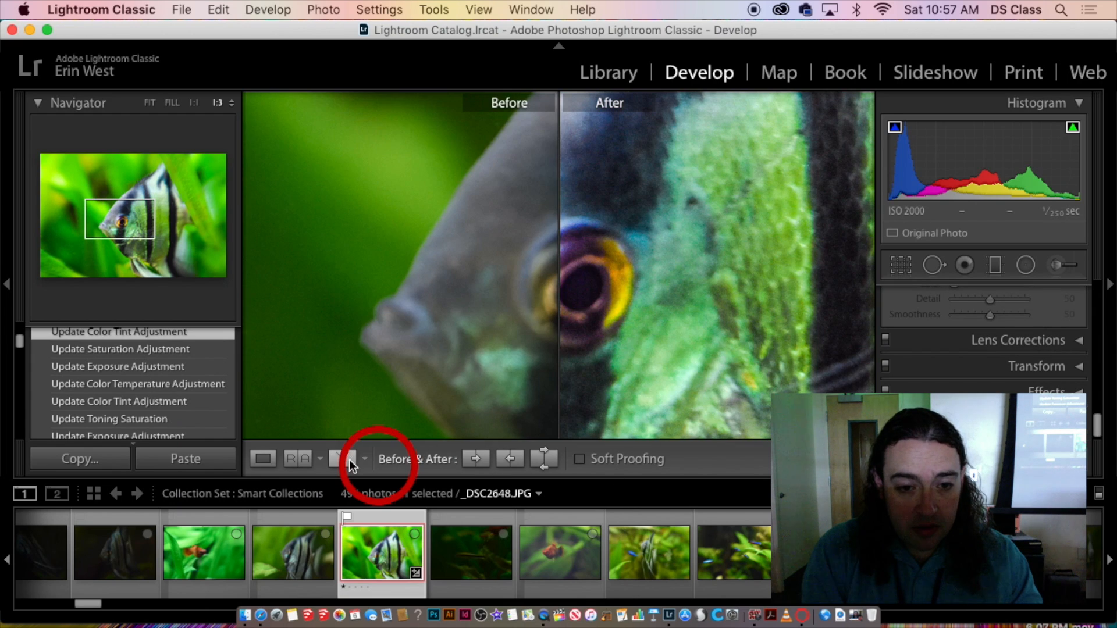
{"action": "left_click", "coordinate": [347, 459]}
{"action": "left_click", "coordinate": [347, 457]}
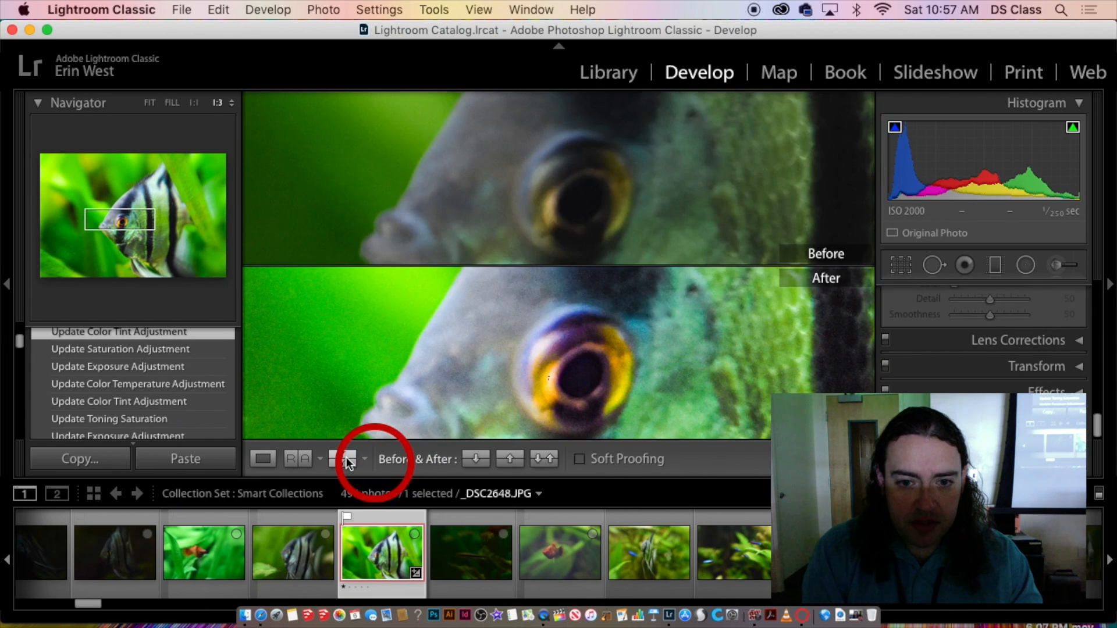
{"action": "left_click", "coordinate": [347, 458]}
{"action": "left_click", "coordinate": [347, 458]}
{"action": "left_click", "coordinate": [347, 458]}
{"action": "left_click", "coordinate": [347, 458]}
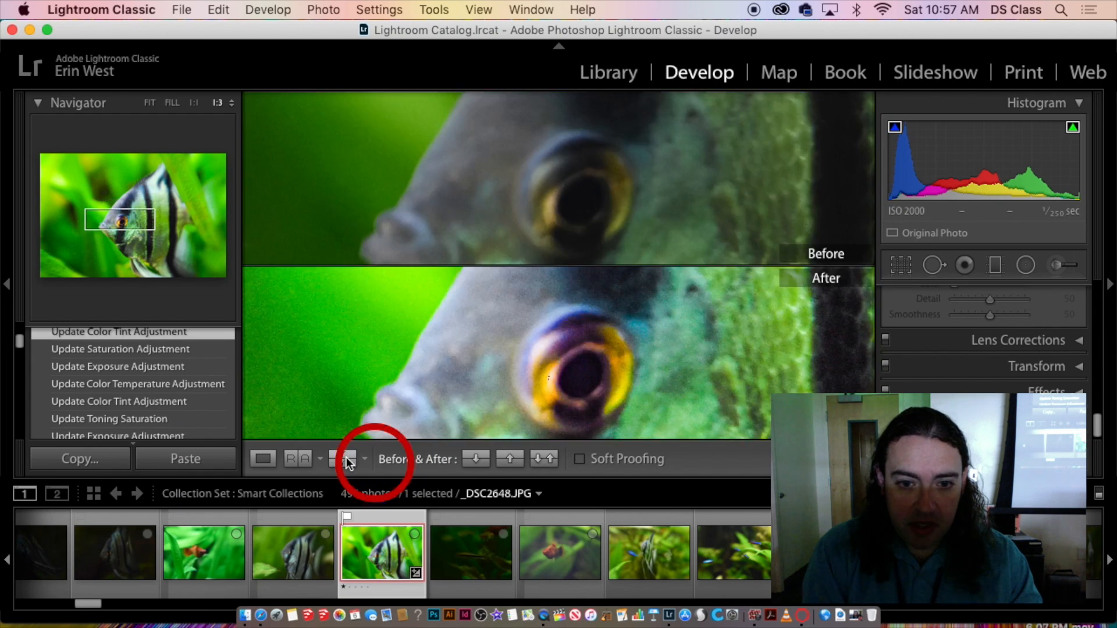
{"action": "left_click", "coordinate": [347, 457]}
{"action": "left_click", "coordinate": [347, 457]}
{"action": "left_click", "coordinate": [348, 460]}
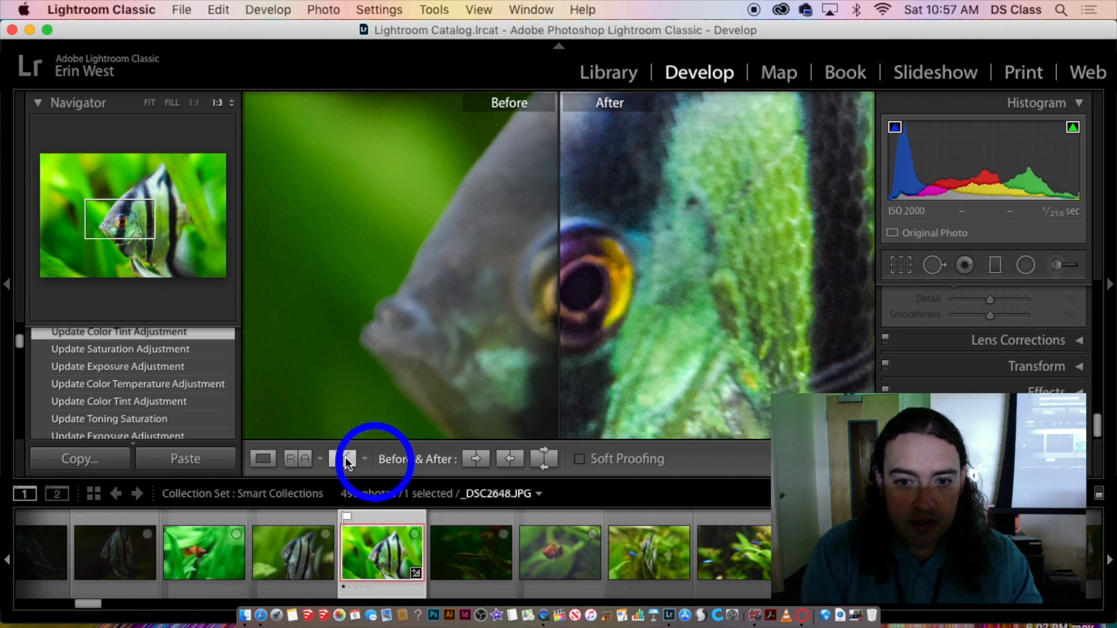
{"action": "left_click", "coordinate": [349, 461]}
{"action": "left_click", "coordinate": [350, 462]}
{"action": "left_click", "coordinate": [351, 462]}
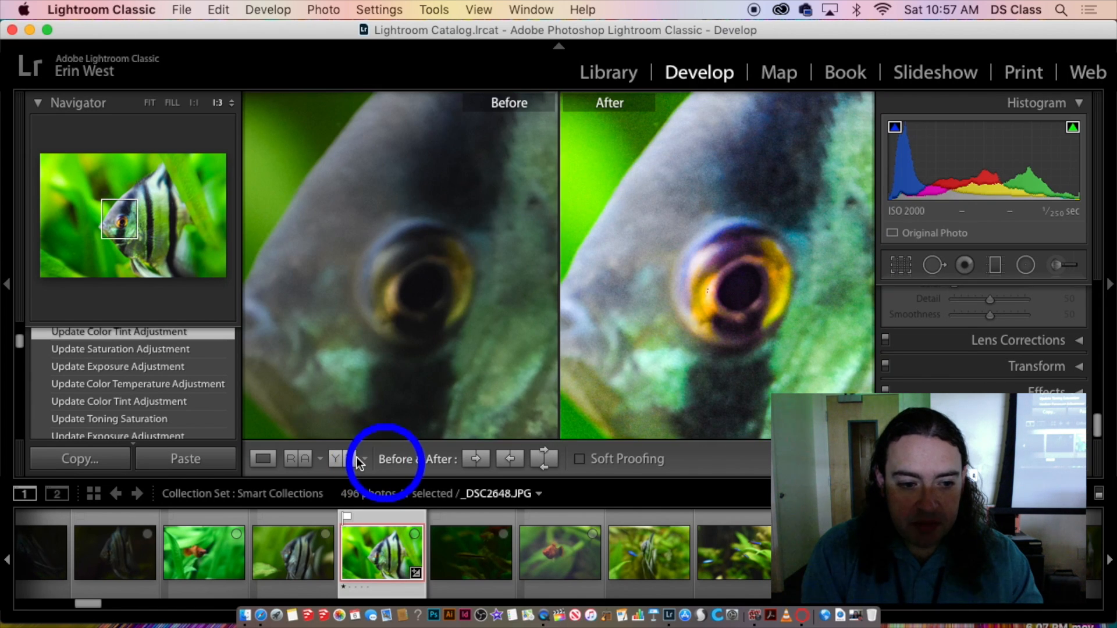
- Return to the single-image Loupe view and set the fish photo's sharpening Amount to 77 in the Detail settings
{"action": "left_click", "coordinate": [276, 458]}
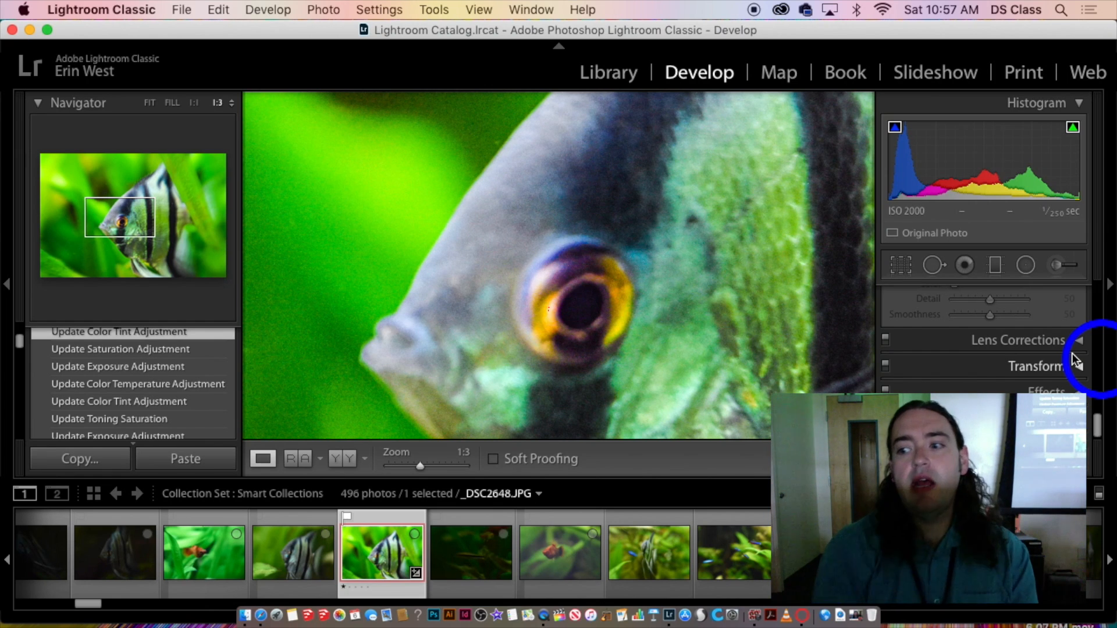
{"action": "scroll", "coordinate": [1068, 373], "scroll_direction": "up", "scroll_amount": 10}
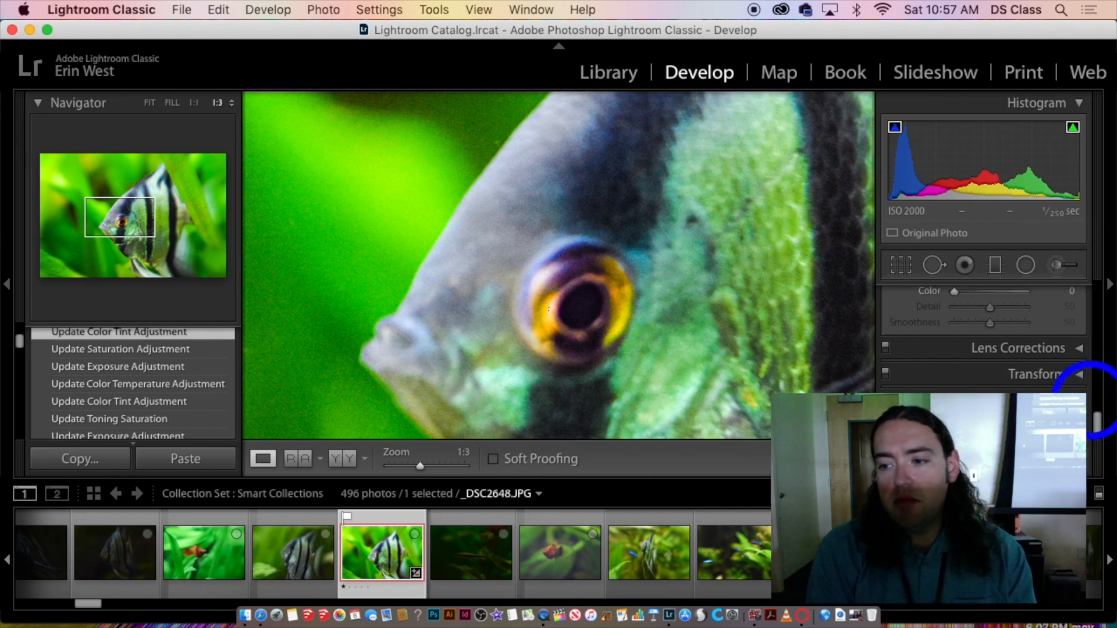
{"action": "scroll", "coordinate": [1074, 403], "scroll_direction": "up", "scroll_amount": 5}
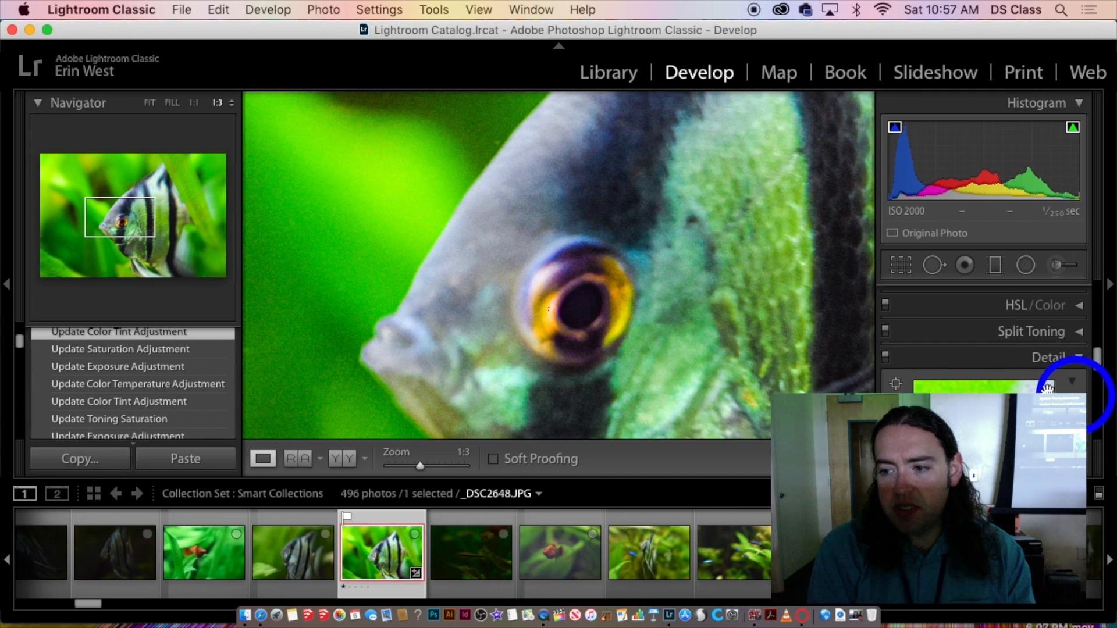
{"action": "scroll", "coordinate": [988, 377], "scroll_direction": "down", "scroll_amount": 6}
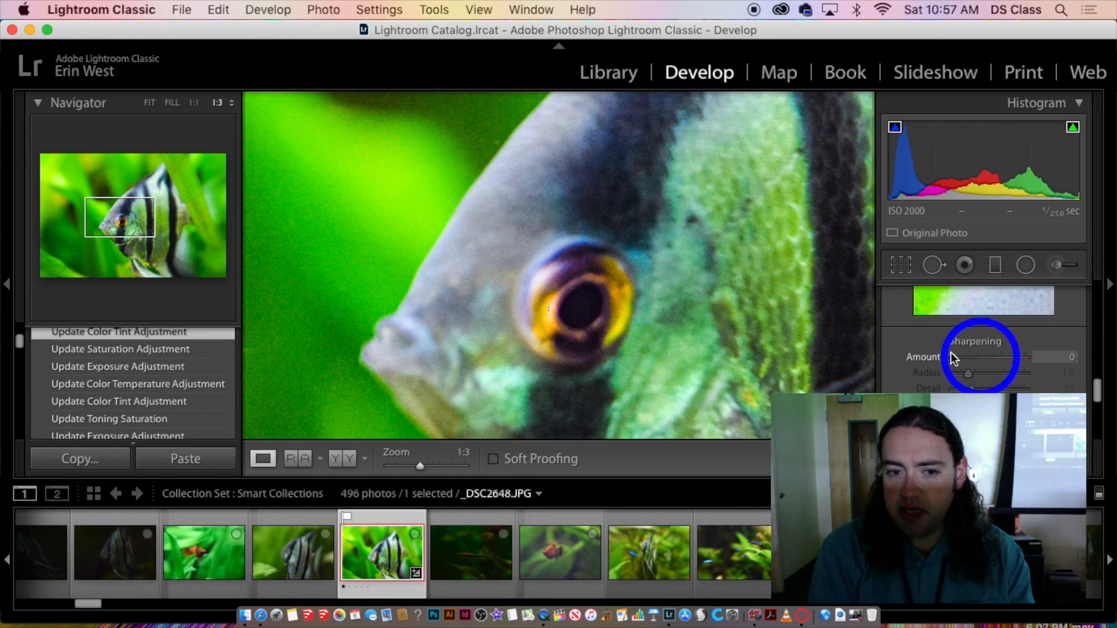
{"action": "left_click_drag", "start_coordinate": [956, 358], "coordinate": [991, 360]}
{"action": "left_click_drag", "start_coordinate": [369, 304], "coordinate": [449, 349]}
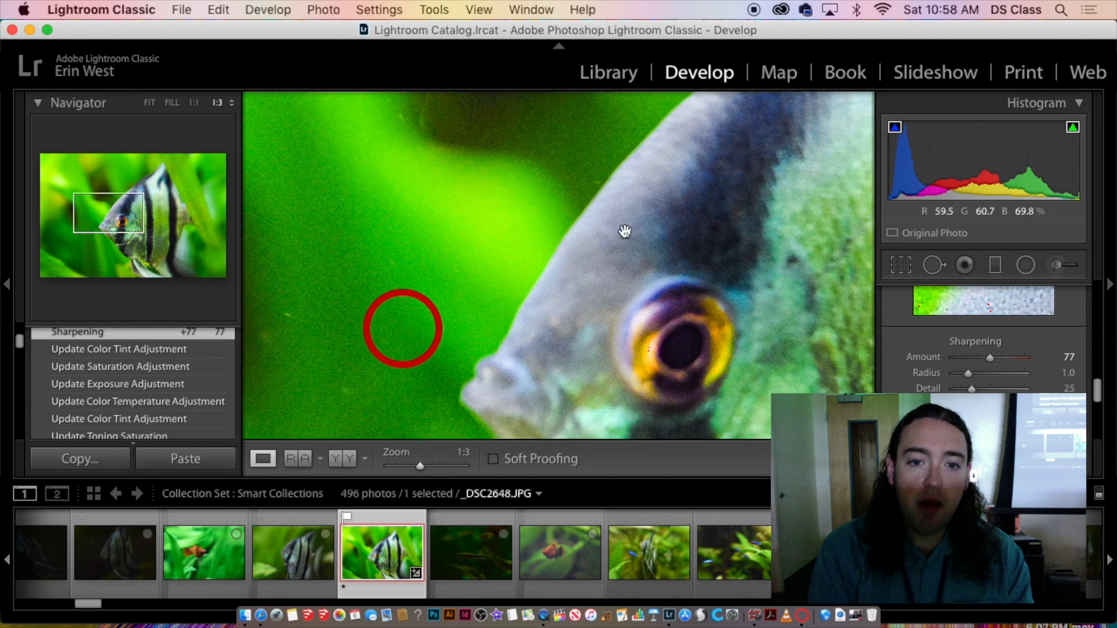
- Refine the sharpening to Amount 85, Radius 1.4, Detail 29 and Masking 37
{"action": "left_click_drag", "start_coordinate": [992, 374], "coordinate": [1067, 381]}
{"action": "left_click_drag", "start_coordinate": [931, 374], "coordinate": [979, 403]}
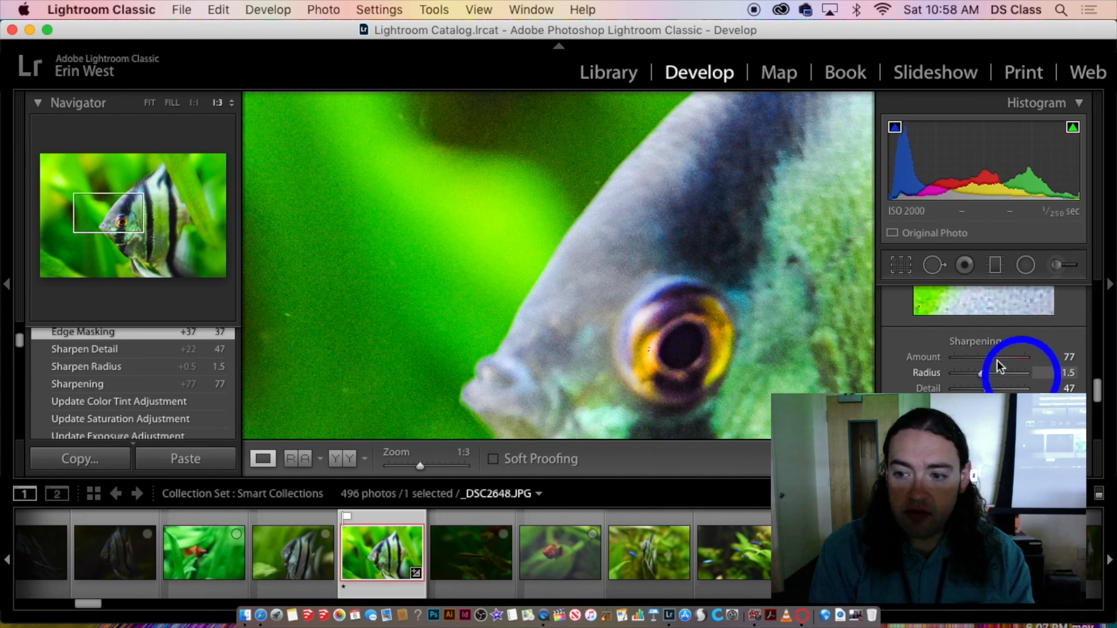
{"action": "left_click_drag", "start_coordinate": [1035, 363], "coordinate": [975, 390]}
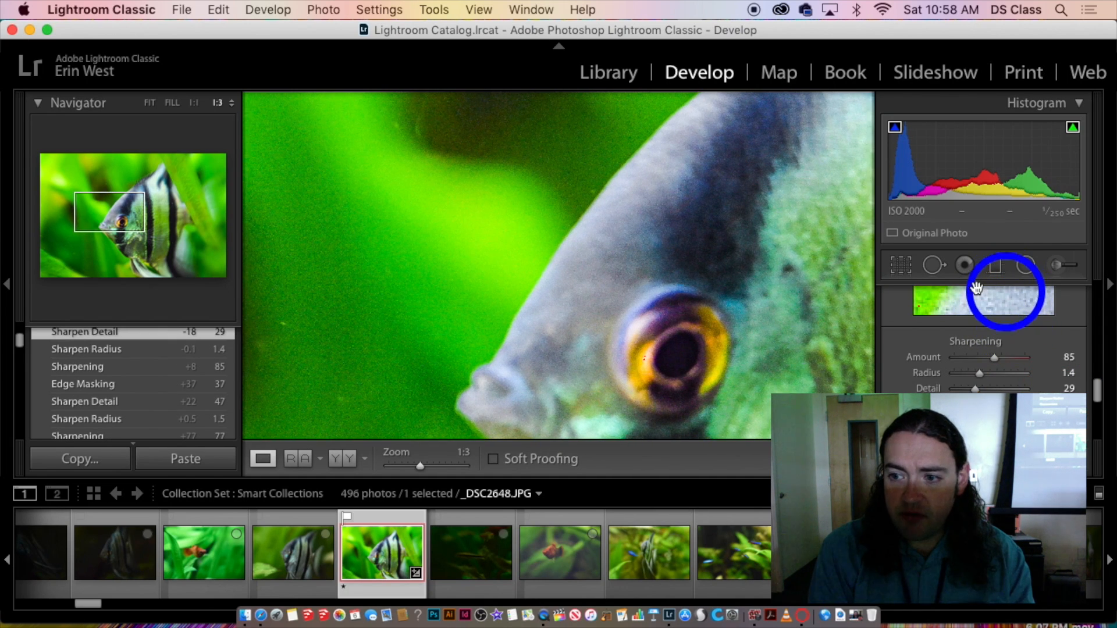
- Collapse the Histogram and lower the sharpening Amount to 41 while checking the detail preview
{"action": "left_click_drag", "start_coordinate": [977, 289], "coordinate": [1093, 279]}
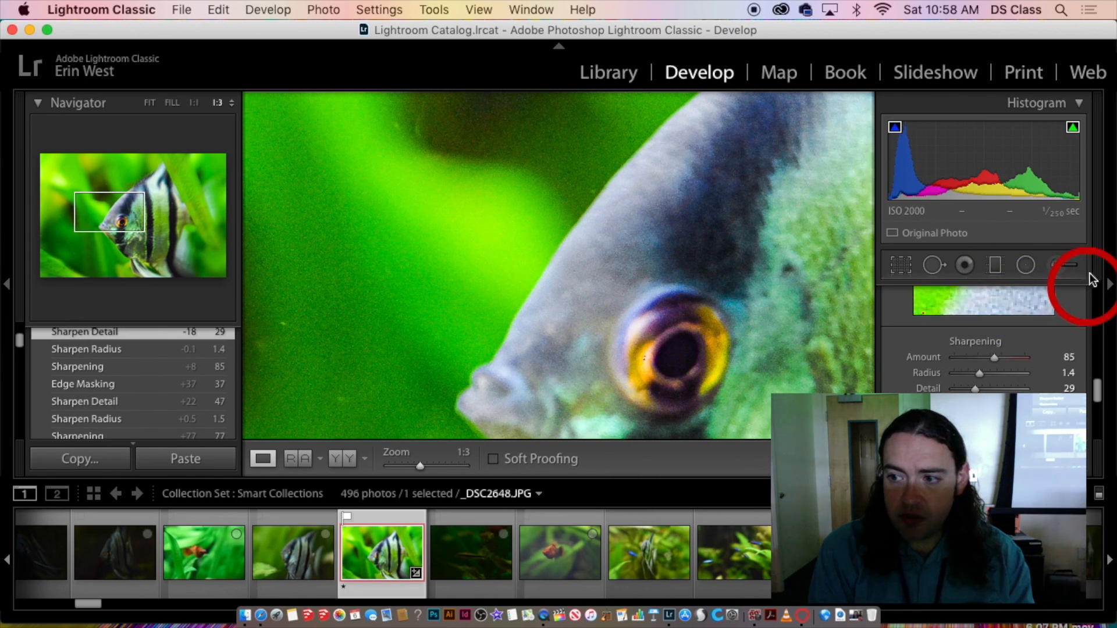
{"action": "left_click", "coordinate": [1055, 109]}
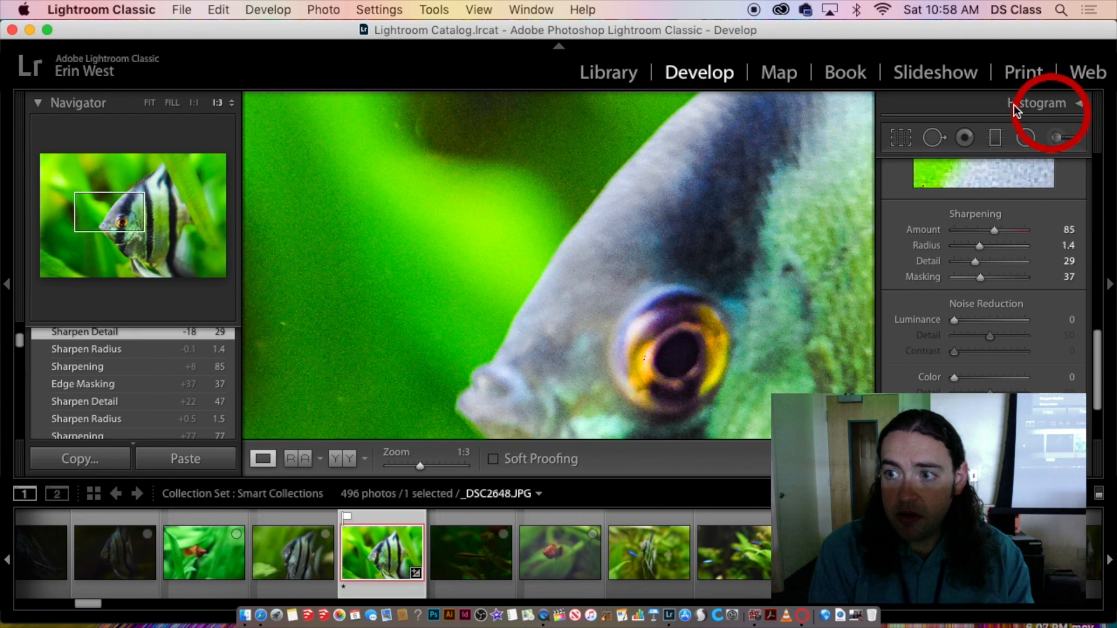
{"action": "scroll", "coordinate": [1000, 216], "scroll_direction": "up", "scroll_amount": 4}
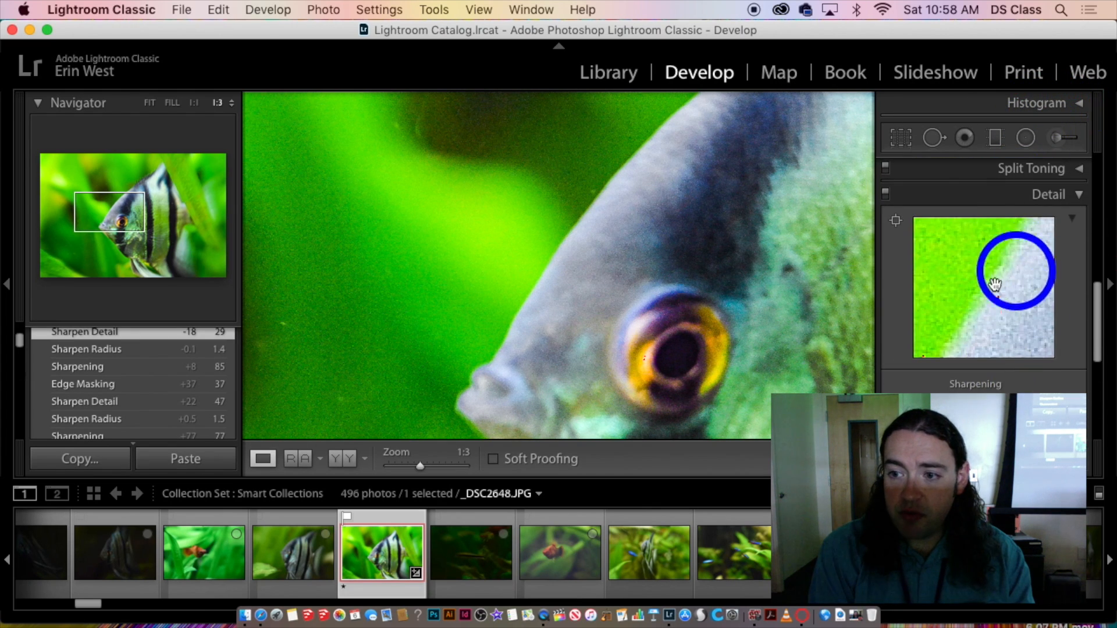
{"action": "scroll", "coordinate": [1024, 326], "scroll_direction": "down", "scroll_amount": 1}
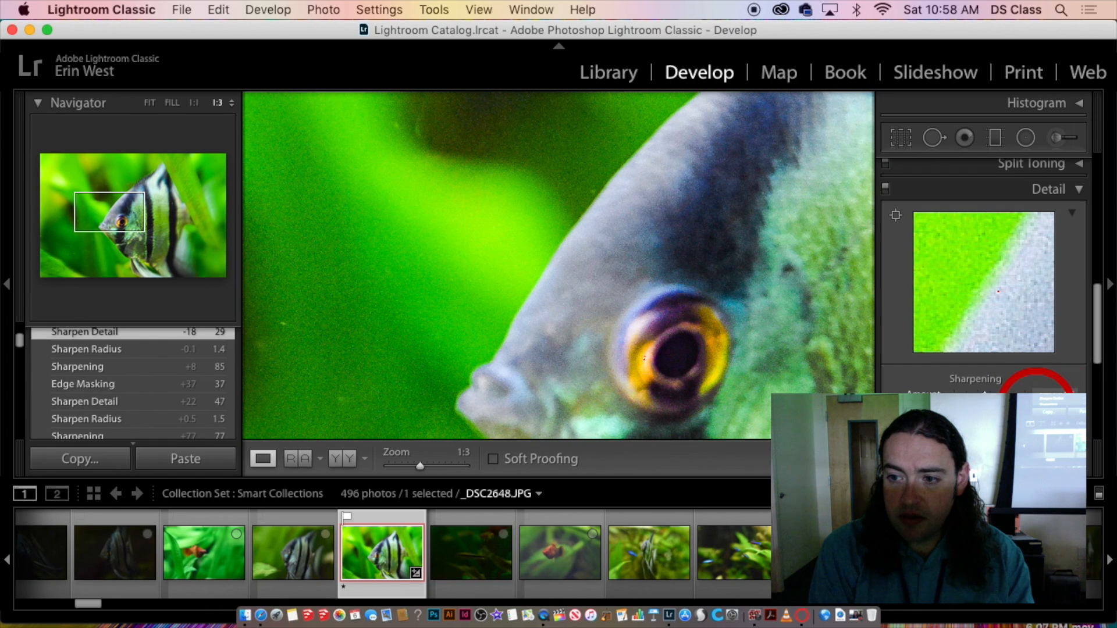
{"action": "left_click_drag", "start_coordinate": [970, 396], "coordinate": [973, 397]}
{"action": "scroll", "coordinate": [973, 372], "scroll_direction": "down", "scroll_amount": 5}
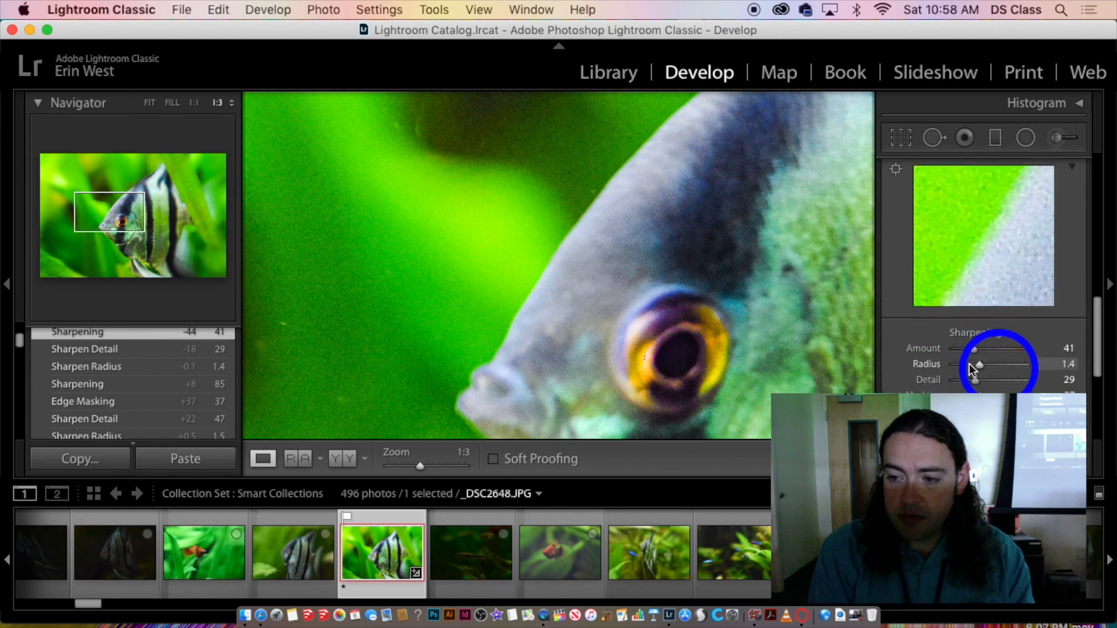
- Set noise reduction to Luminance 15, Detail 18 and Contrast 34, with Color noise reduction at 26
{"action": "left_click_drag", "start_coordinate": [955, 346], "coordinate": [973, 384]}
{"action": "scroll", "coordinate": [985, 382], "scroll_direction": "down", "scroll_amount": 2}
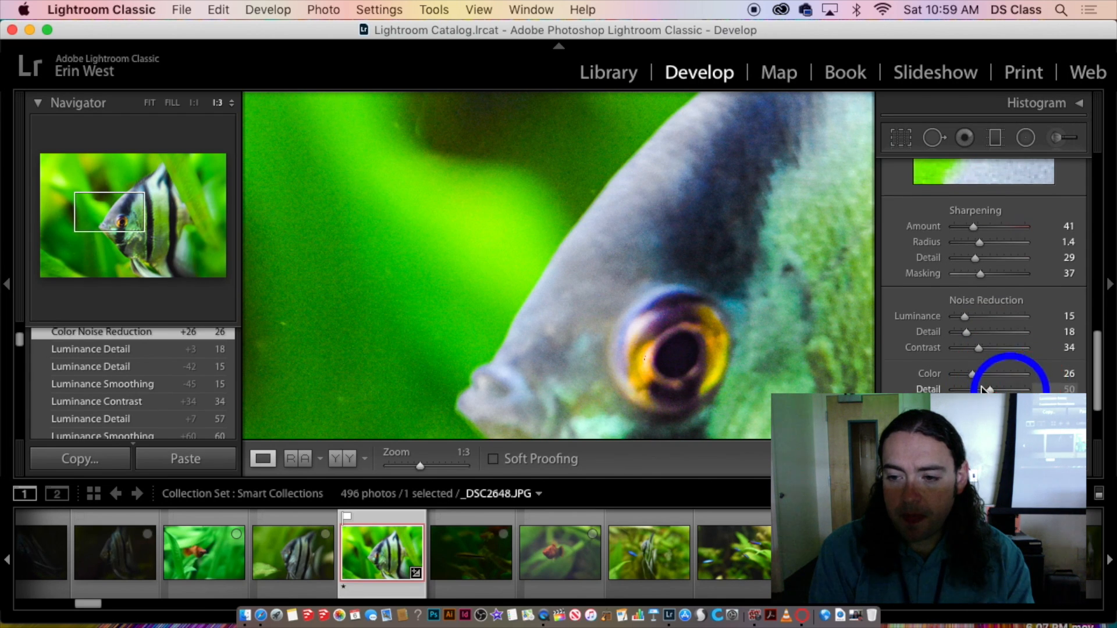
{"action": "scroll", "coordinate": [984, 387], "scroll_direction": "down", "scroll_amount": 3}
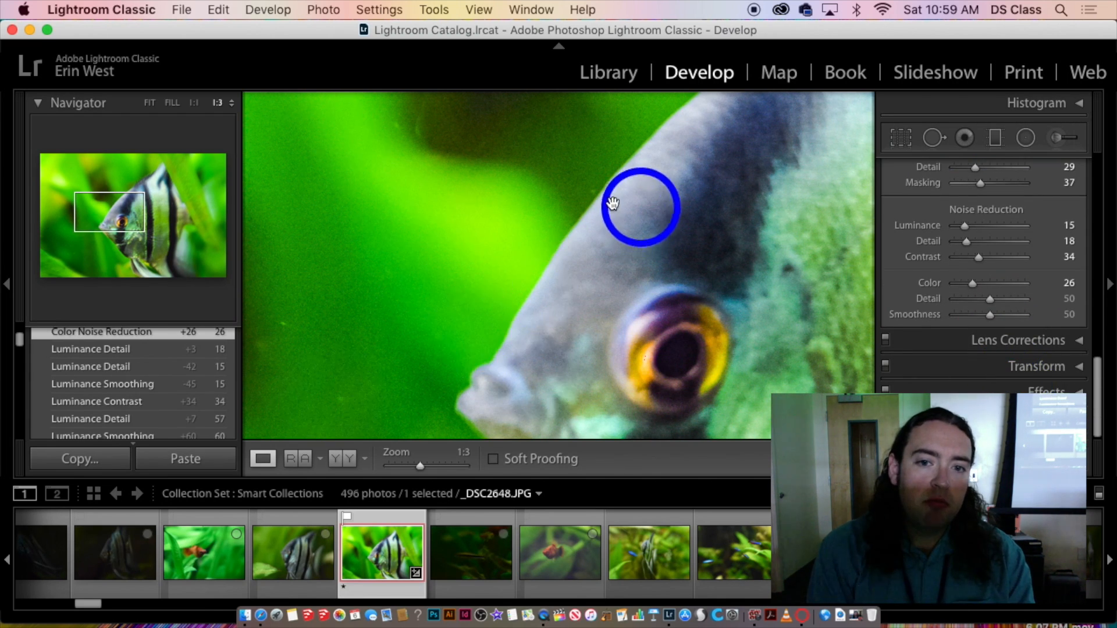
- Inspect the sharpening and noise reduction across the fish's upper fin, body and eye at 1:3 zoom
{"action": "left_click_drag", "start_coordinate": [582, 307], "coordinate": [480, 437]}
{"action": "left_click_drag", "start_coordinate": [805, 172], "coordinate": [578, 275]}
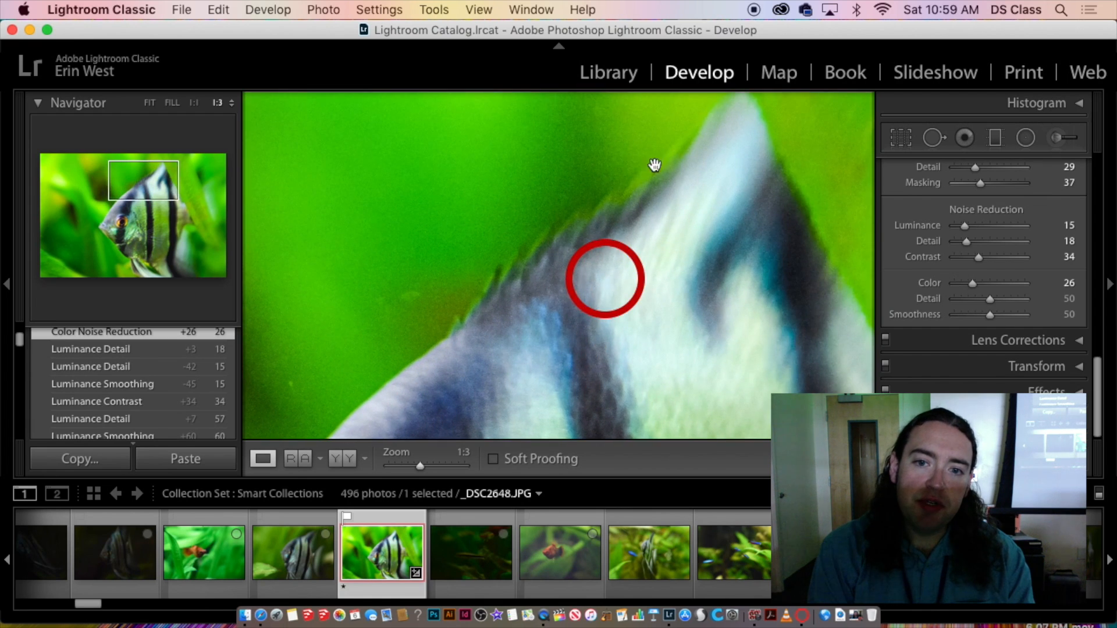
{"action": "left_click_drag", "start_coordinate": [655, 167], "coordinate": [603, 265]}
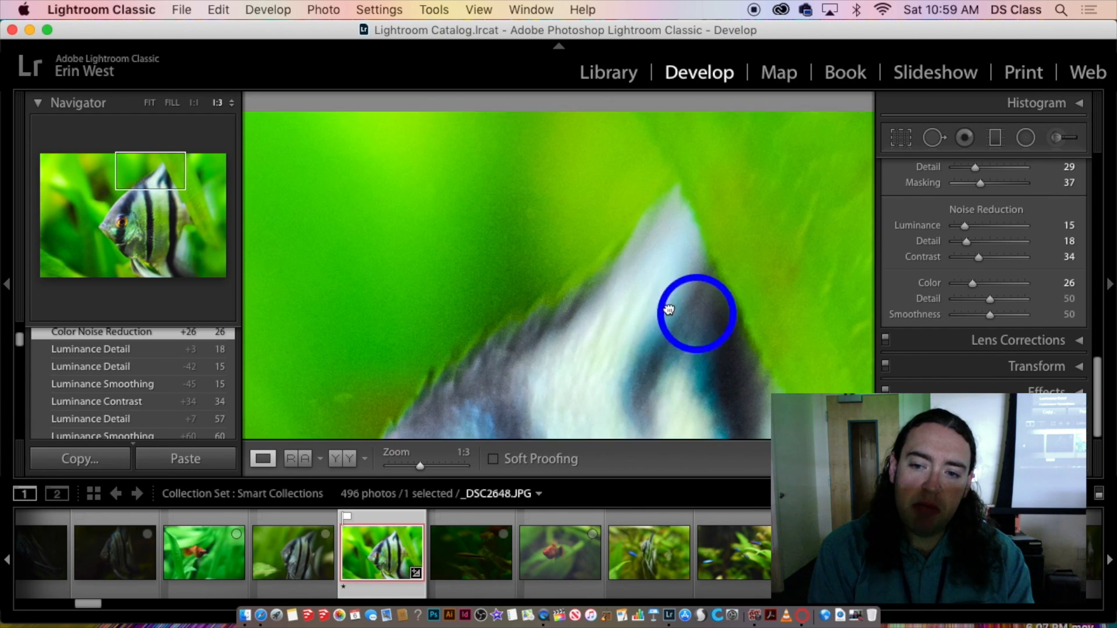
{"action": "left_click_drag", "start_coordinate": [699, 309], "coordinate": [641, 192]}
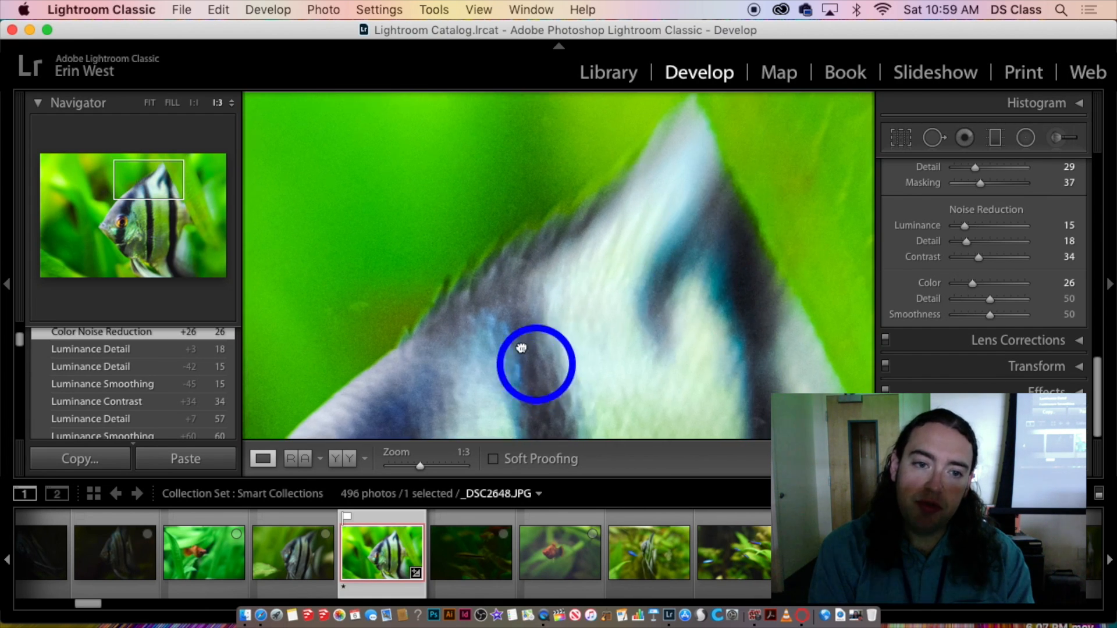
{"action": "left_click_drag", "start_coordinate": [522, 347], "coordinate": [710, 221]}
{"action": "left_click_drag", "start_coordinate": [634, 320], "coordinate": [696, 119]}
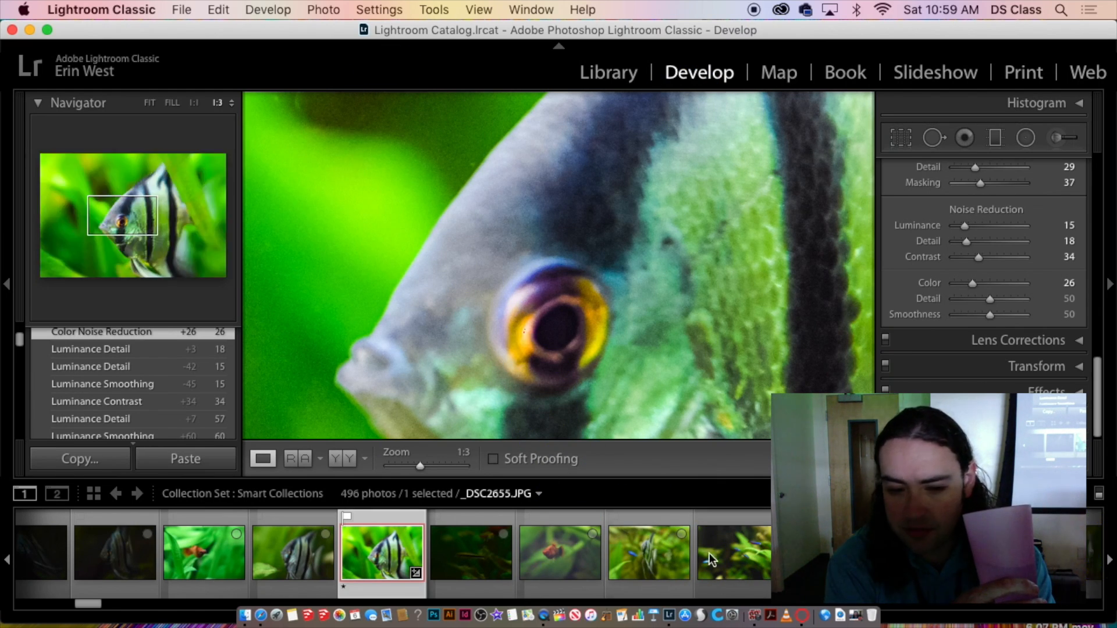
- Open photo _DSC2647.JPG and examine the fish and the leaf at 1:16 and 1:8 zoom
{"action": "left_click", "coordinate": [288, 553]}
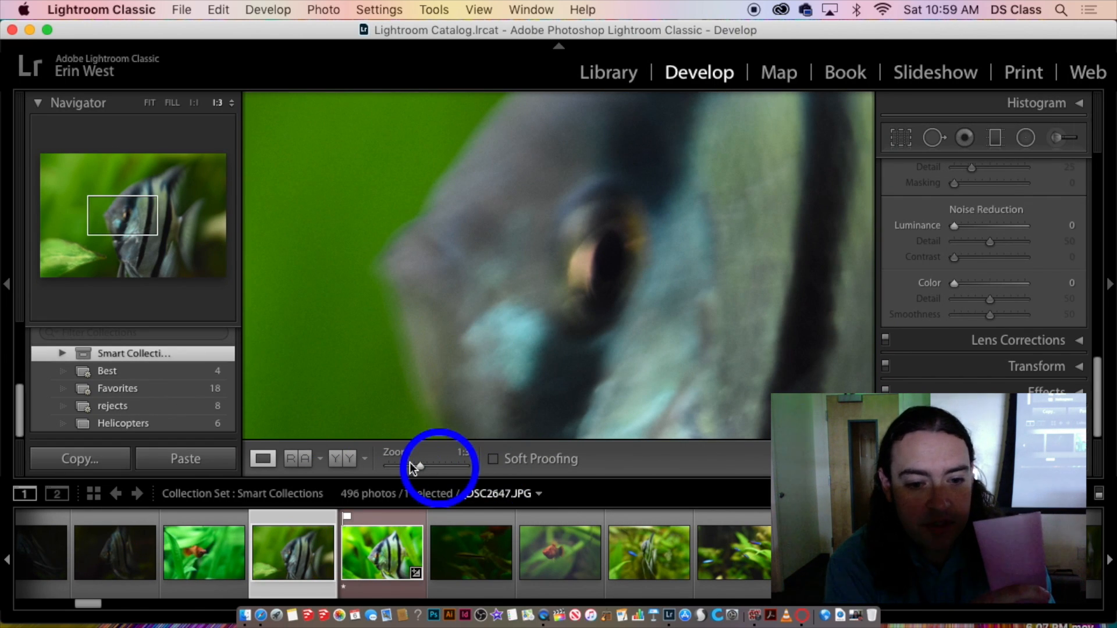
{"action": "left_click_drag", "start_coordinate": [419, 465], "coordinate": [405, 467]}
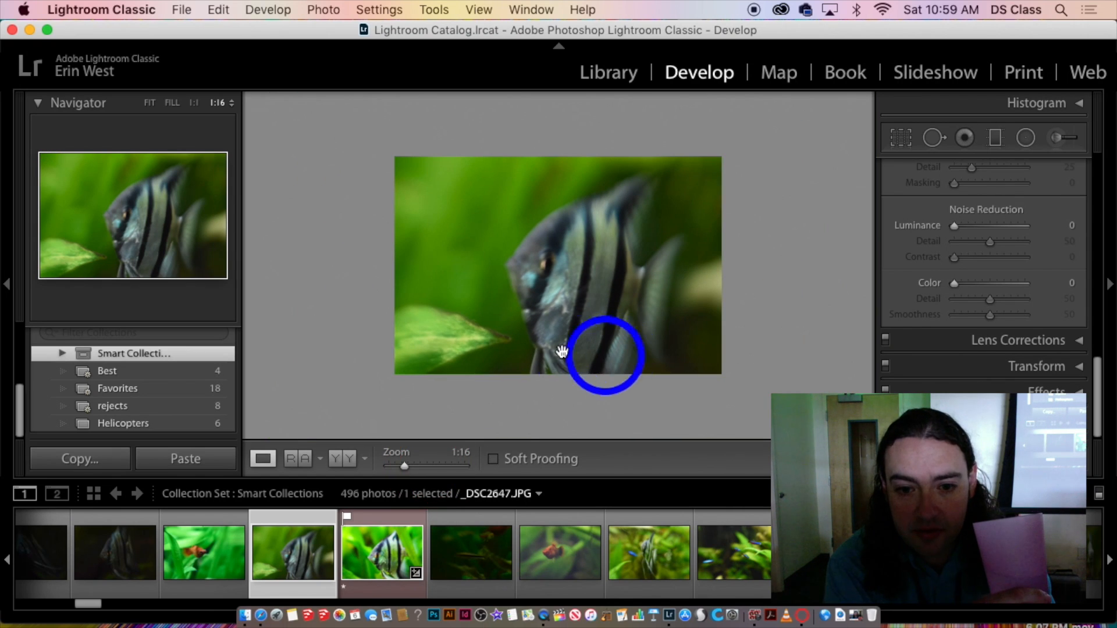
{"action": "left_click", "coordinate": [576, 324]}
{"action": "left_click", "coordinate": [578, 335]}
{"action": "left_click", "coordinate": [616, 425]}
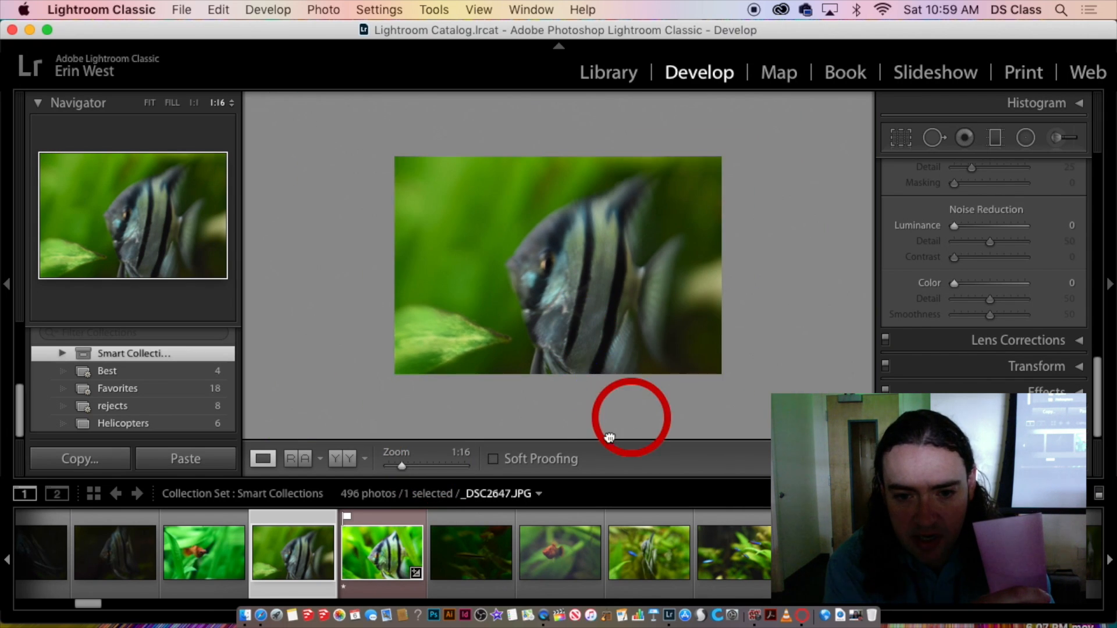
{"action": "left_click", "coordinate": [409, 466]}
{"action": "left_click_drag", "start_coordinate": [623, 352], "coordinate": [557, 155]}
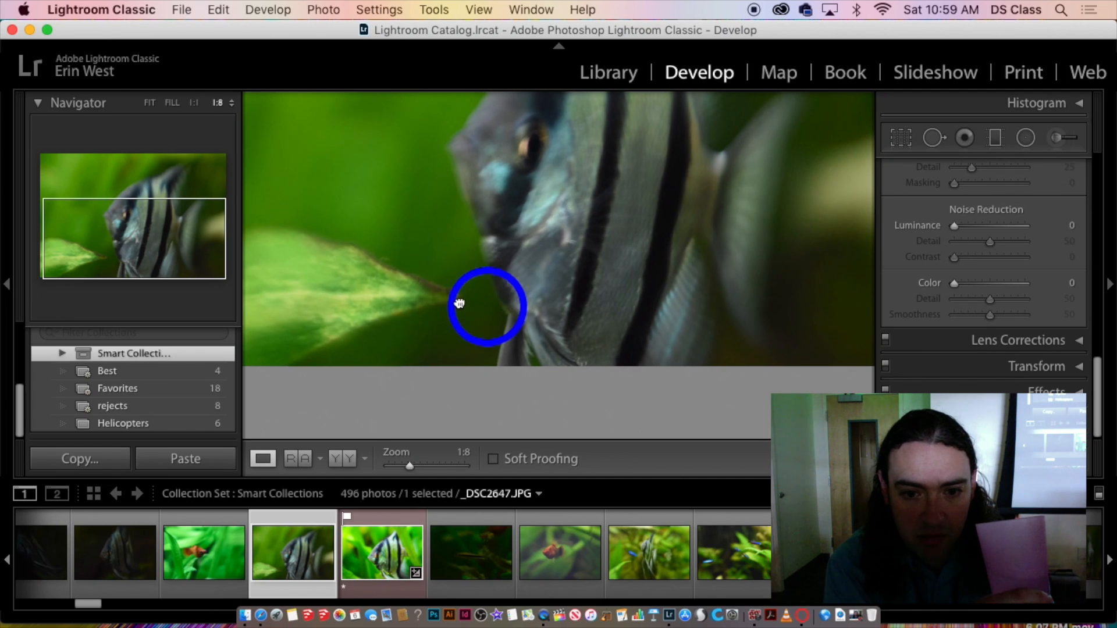
{"action": "left_click_drag", "start_coordinate": [459, 302], "coordinate": [528, 287]}
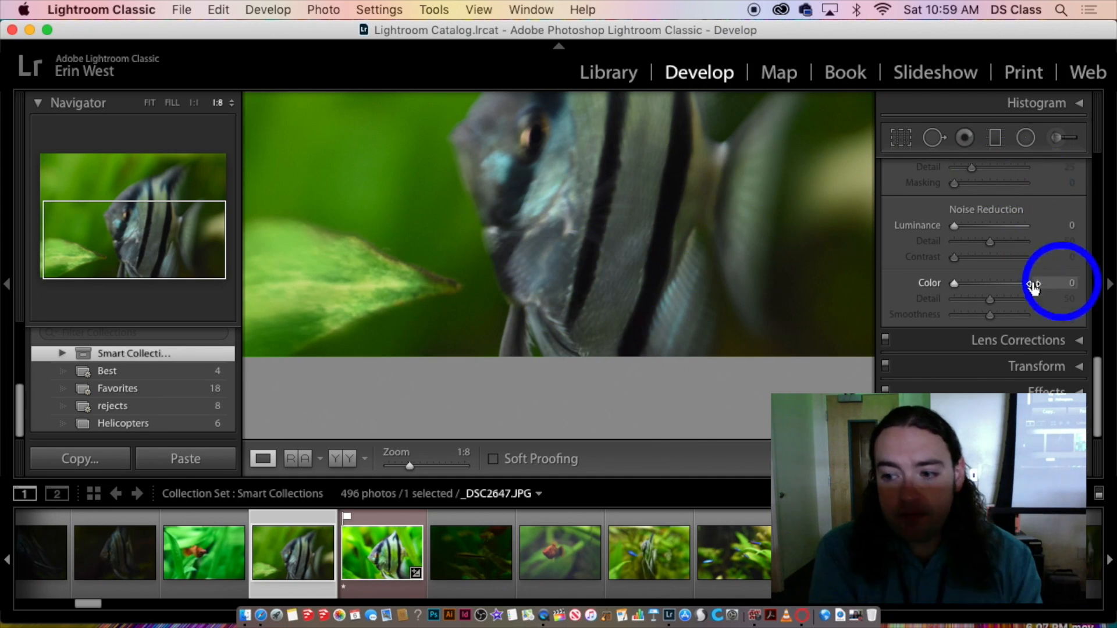
- Expand the Transform settings, collapse the Detail settings, and return to the Basic adjustments
{"action": "left_click", "coordinate": [1073, 366]}
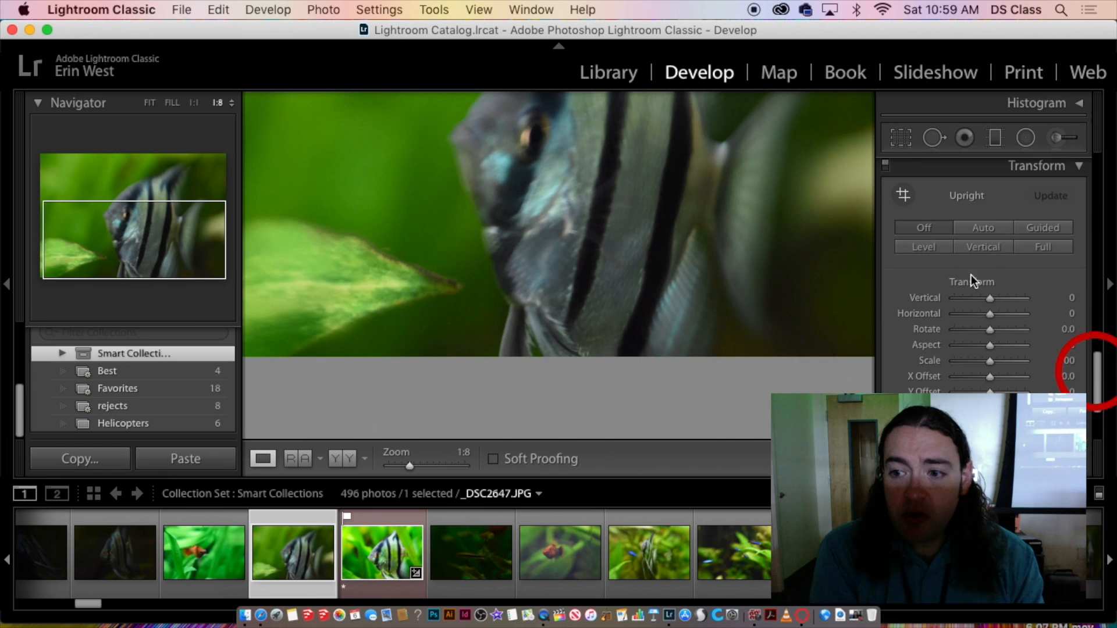
{"action": "scroll", "coordinate": [977, 195], "scroll_direction": "down", "scroll_amount": 2}
{"action": "scroll", "coordinate": [1001, 198], "scroll_direction": "up", "scroll_amount": 5}
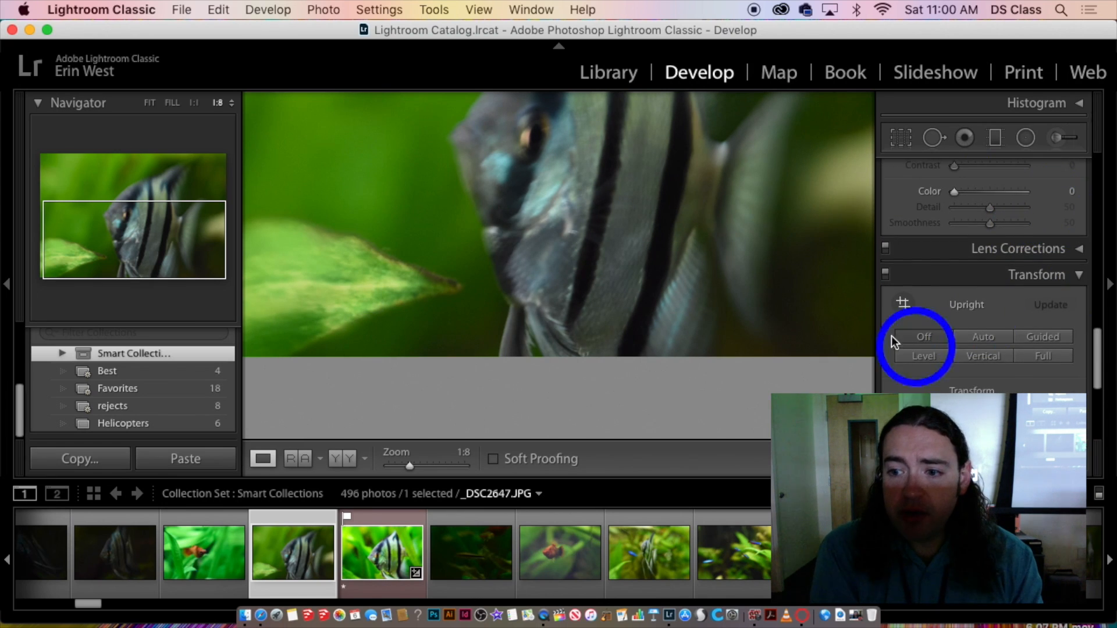
{"action": "scroll", "coordinate": [1030, 259], "scroll_direction": "up", "scroll_amount": 5}
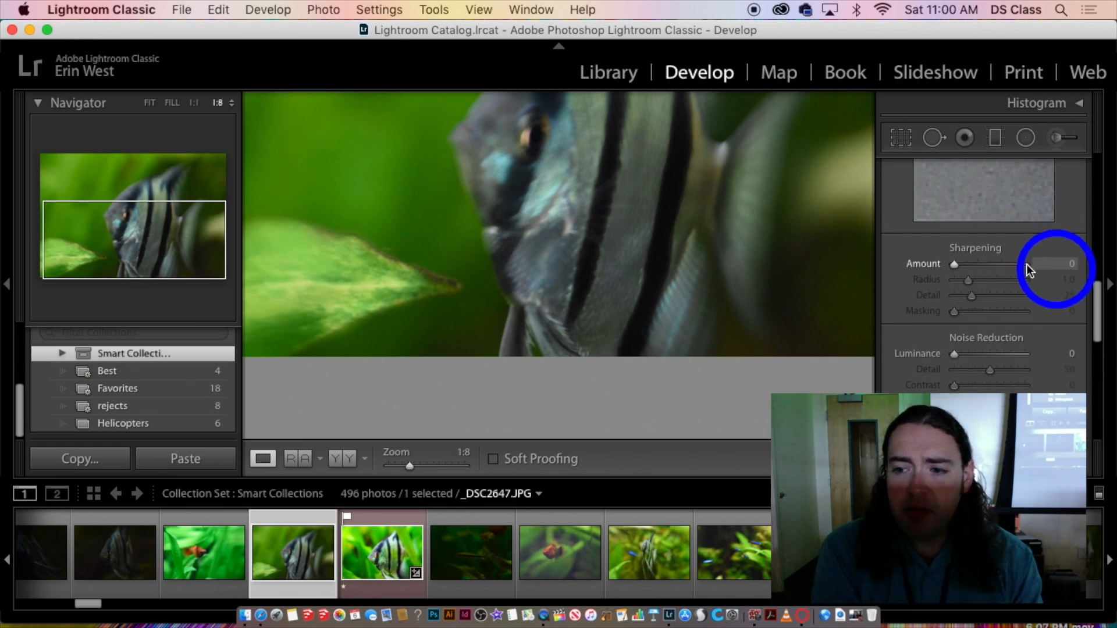
{"action": "scroll", "coordinate": [1028, 268], "scroll_direction": "up", "scroll_amount": 3}
{"action": "left_click", "coordinate": [1064, 283]}
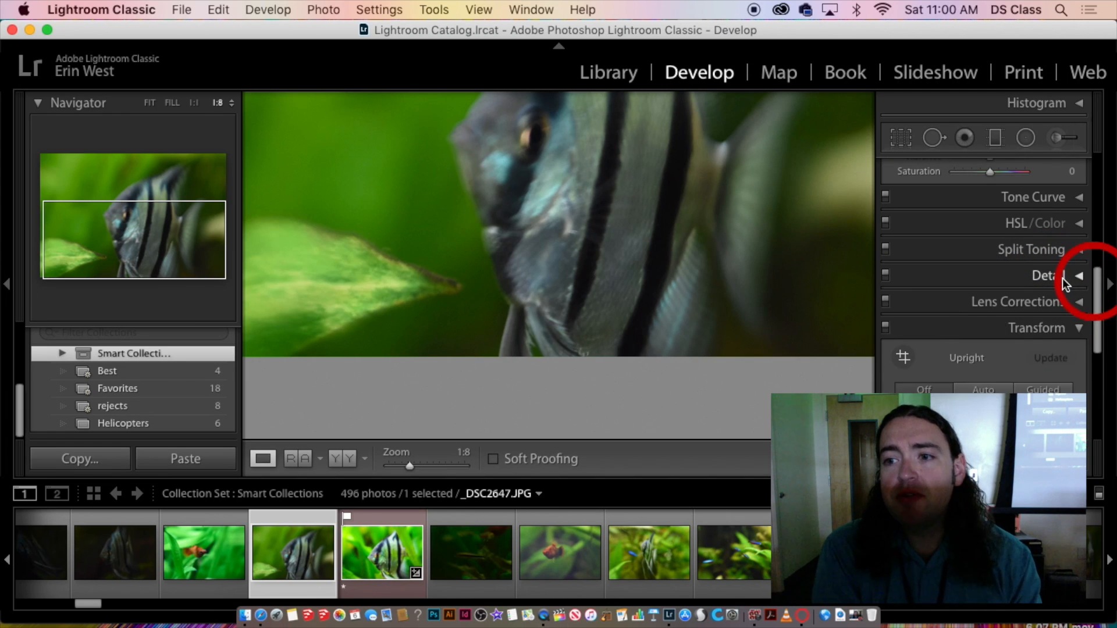
{"action": "scroll", "coordinate": [1059, 282], "scroll_direction": "down", "scroll_amount": 3}
{"action": "scroll", "coordinate": [1077, 278], "scroll_direction": "up", "scroll_amount": 8}
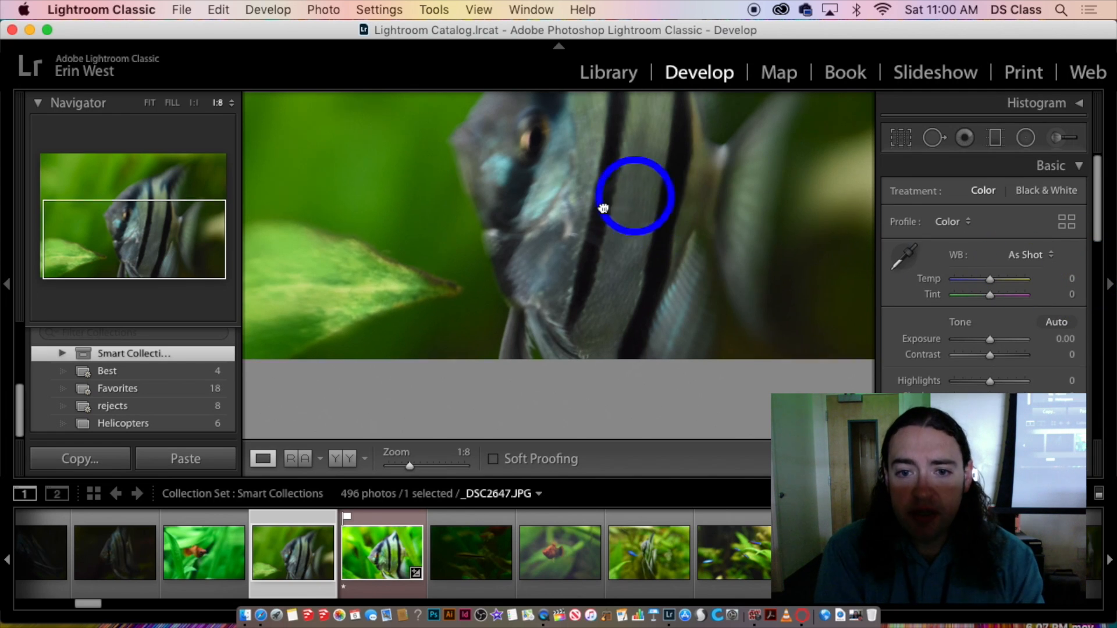
- Display the whole _DSC2647.JPG photo at Fit zoom
{"action": "left_click_drag", "start_coordinate": [599, 223], "coordinate": [607, 302]}
{"action": "left_click", "coordinate": [606, 303]}
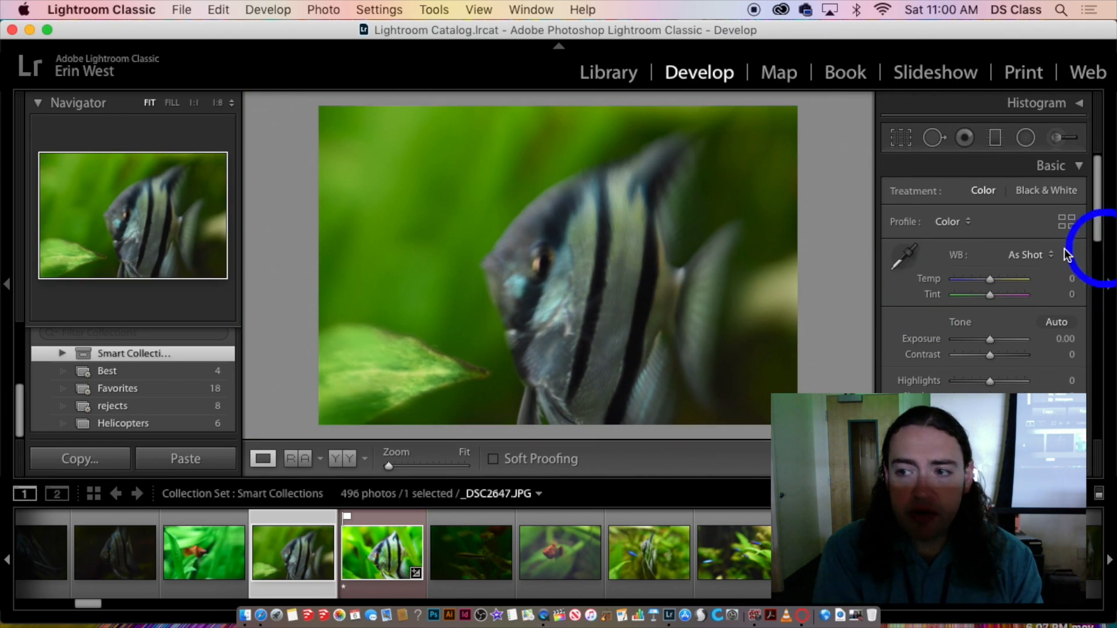
{"action": "scroll", "coordinate": [1071, 256], "scroll_direction": "down", "scroll_amount": 1}
{"action": "scroll", "coordinate": [1065, 247], "scroll_direction": "up", "scroll_amount": 1}
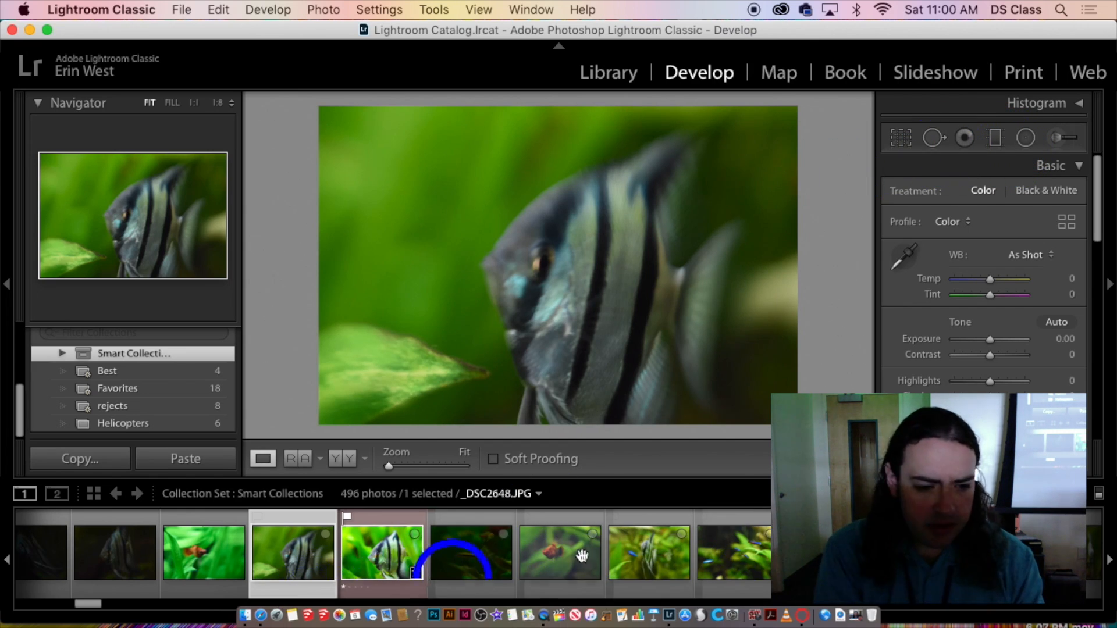
- Browse further through the collection, viewing _DSC2656.JPG, _DSC2658.JPG and _DSC2675.JPG in turn
{"action": "left_click", "coordinate": [1108, 561]}
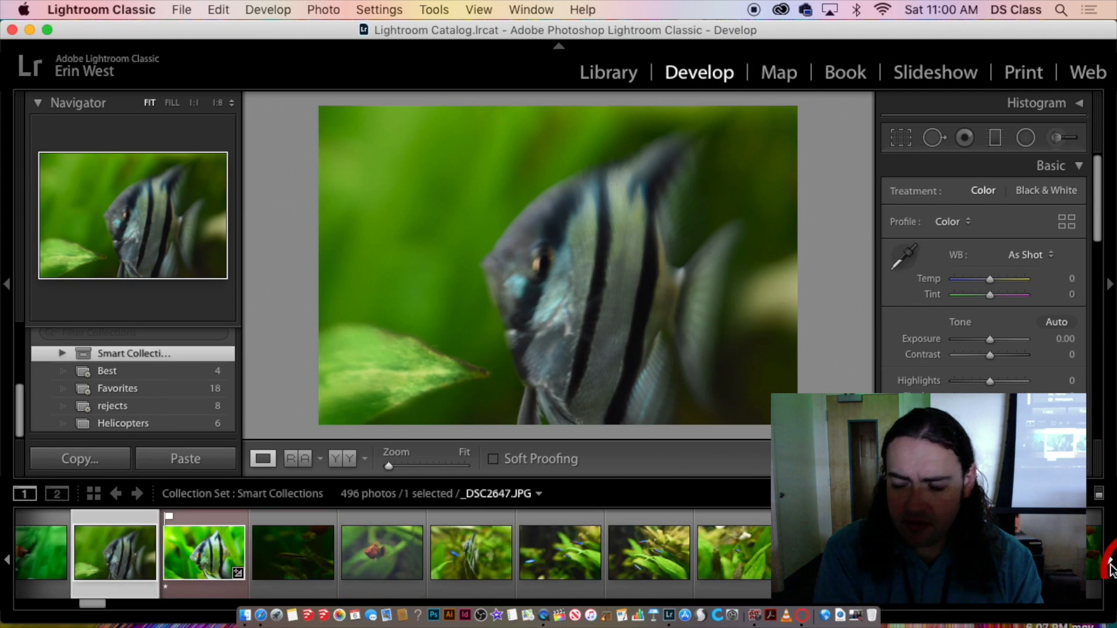
{"action": "left_click", "coordinate": [916, 553]}
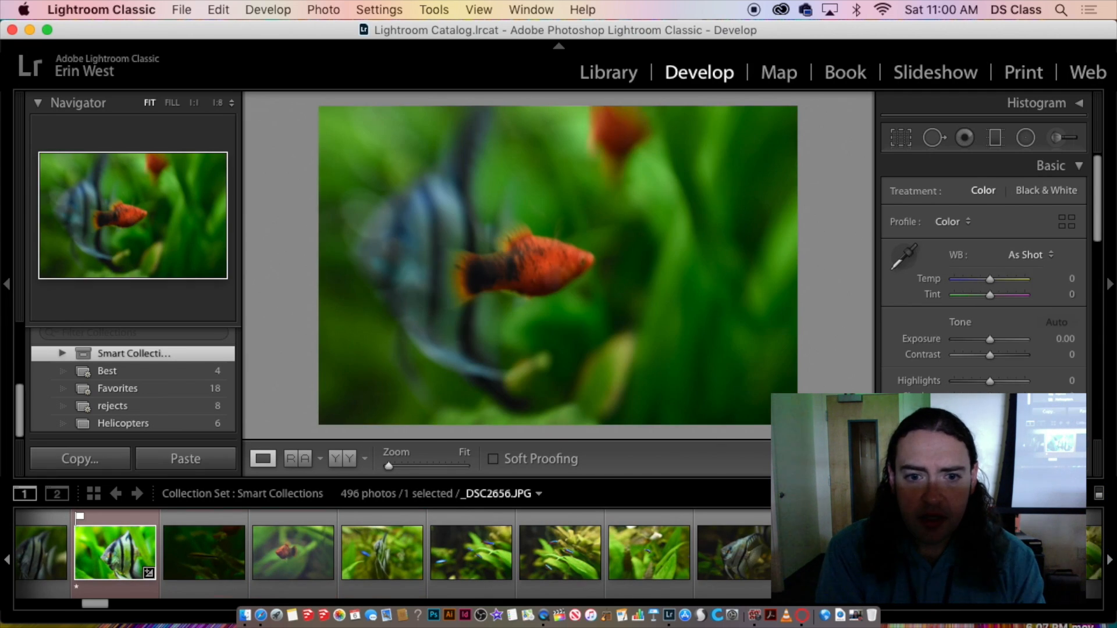
{"action": "left_click", "coordinate": [1006, 553]}
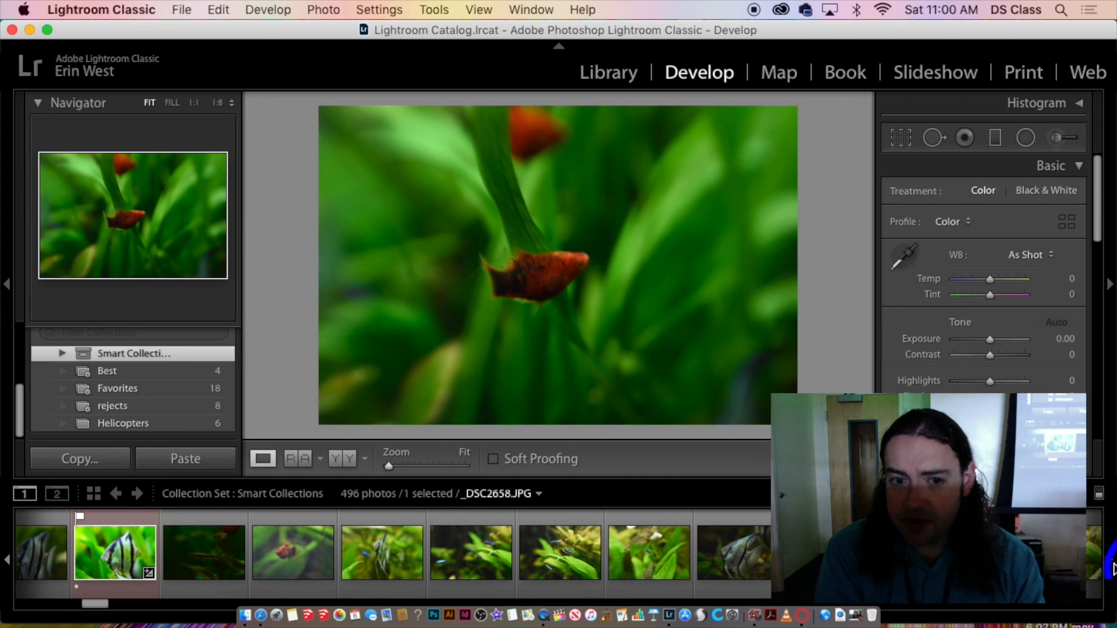
{"action": "left_click", "coordinate": [1109, 562]}
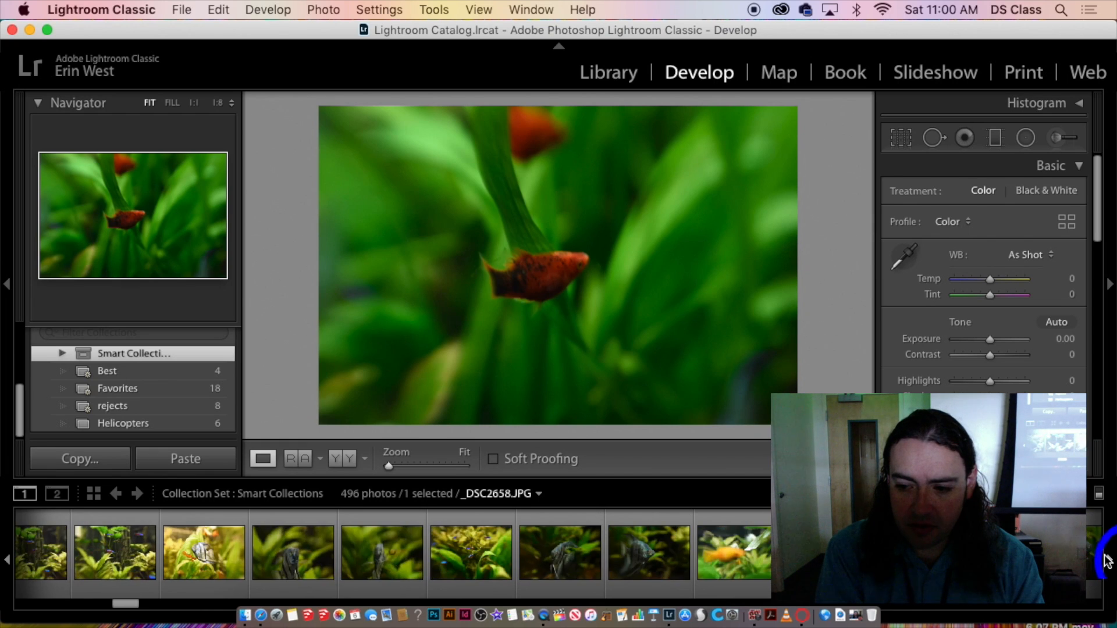
{"action": "left_click", "coordinate": [737, 553]}
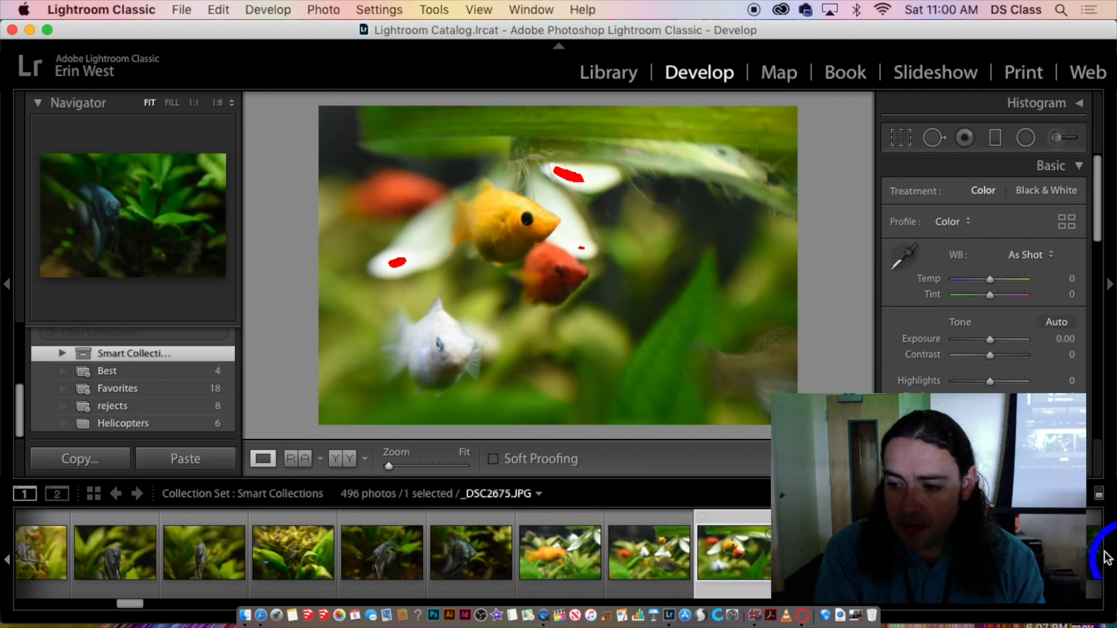
- Browse further along the collection, viewing the fish photos _DSC2671.JPG, _DSC2695.JPG and _DSC2696.JPG in turn
{"action": "left_click", "coordinate": [1112, 559]}
{"action": "left_click", "coordinate": [1112, 559]}
{"action": "left_click", "coordinate": [1112, 559]}
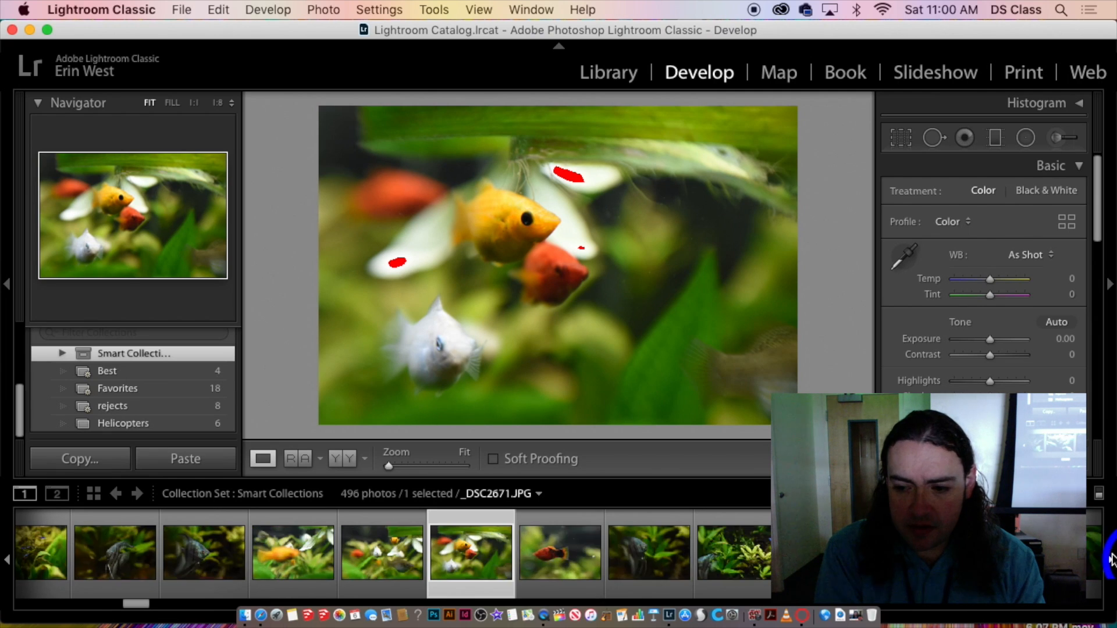
{"action": "left_click", "coordinate": [1112, 559]}
{"action": "left_click", "coordinate": [1112, 560]}
{"action": "left_click", "coordinate": [1112, 559]}
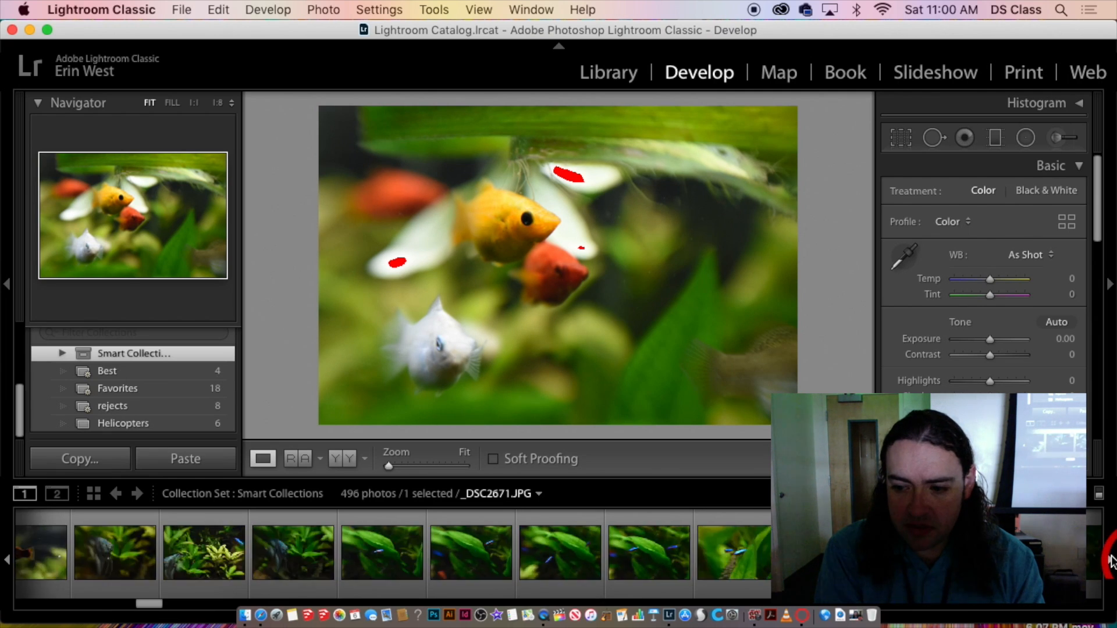
{"action": "left_click", "coordinate": [1109, 557]}
{"action": "left_click", "coordinate": [1108, 557]}
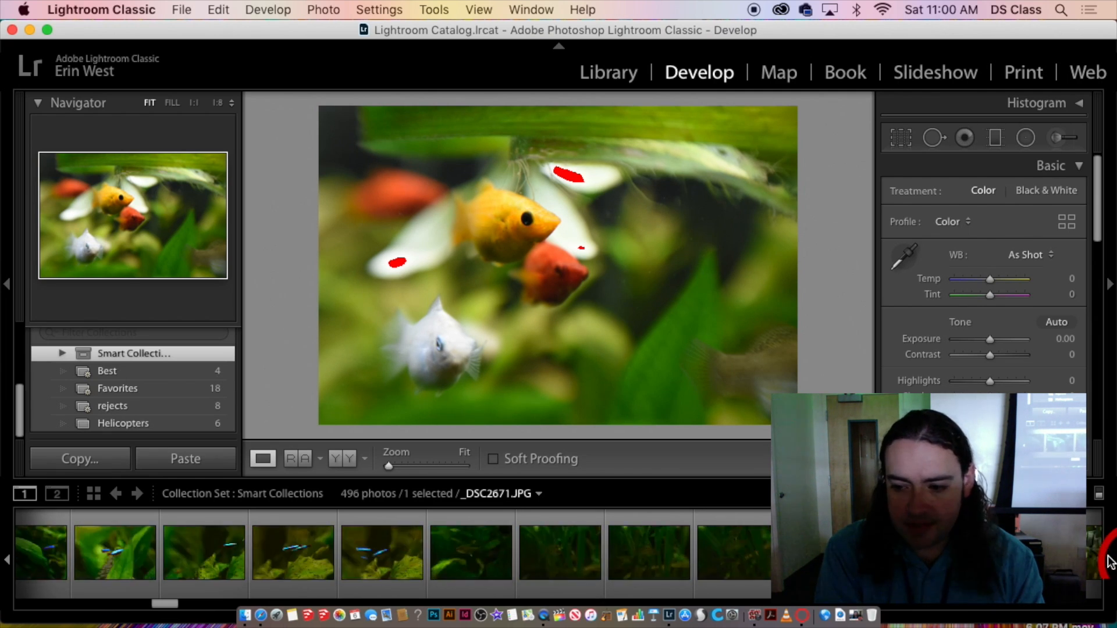
{"action": "left_click", "coordinate": [1109, 558]}
{"action": "left_click", "coordinate": [1109, 558]}
{"action": "left_click", "coordinate": [1109, 557]}
{"action": "left_click", "coordinate": [1109, 557]}
{"action": "left_click", "coordinate": [1108, 558]}
{"action": "left_click", "coordinate": [1109, 558]}
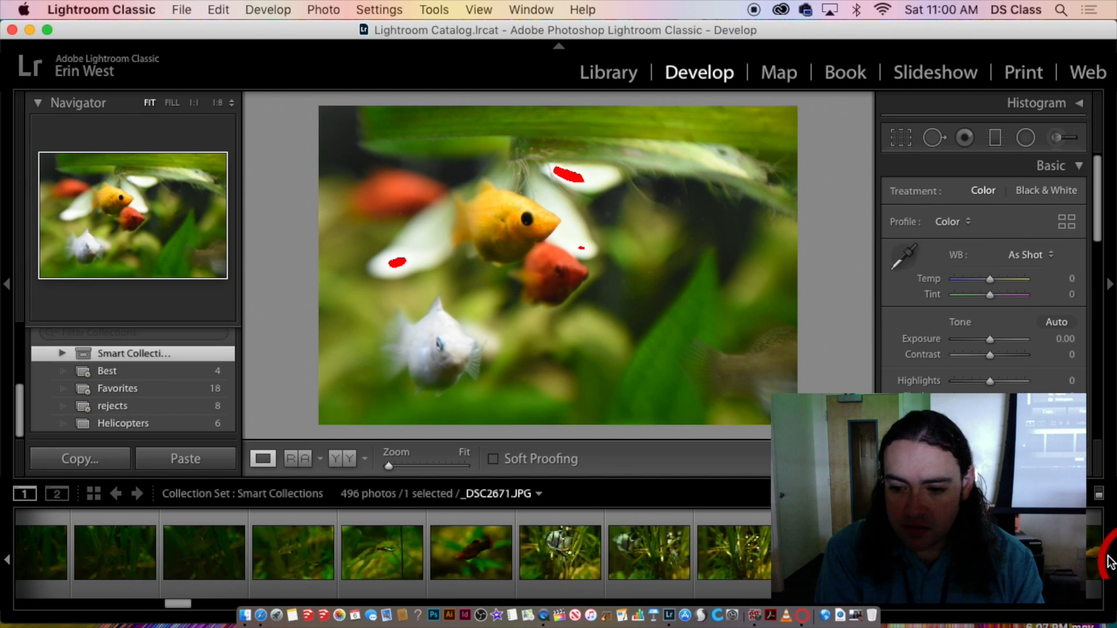
{"action": "left_click", "coordinate": [1108, 559]}
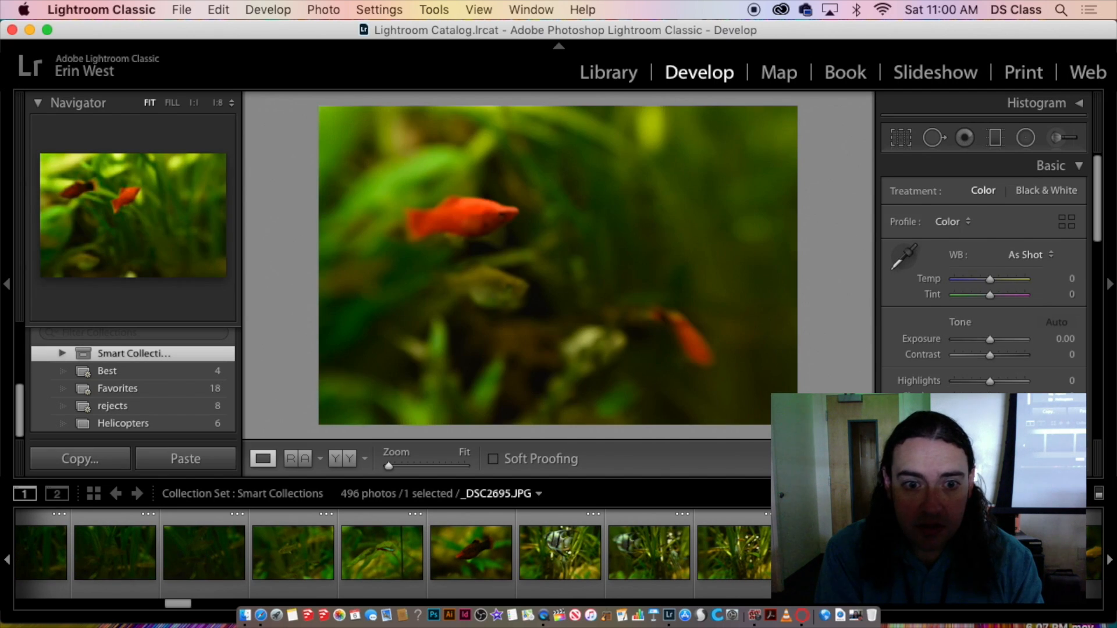
{"action": "left_click", "coordinate": [1109, 559]}
{"action": "left_click", "coordinate": [1109, 559]}
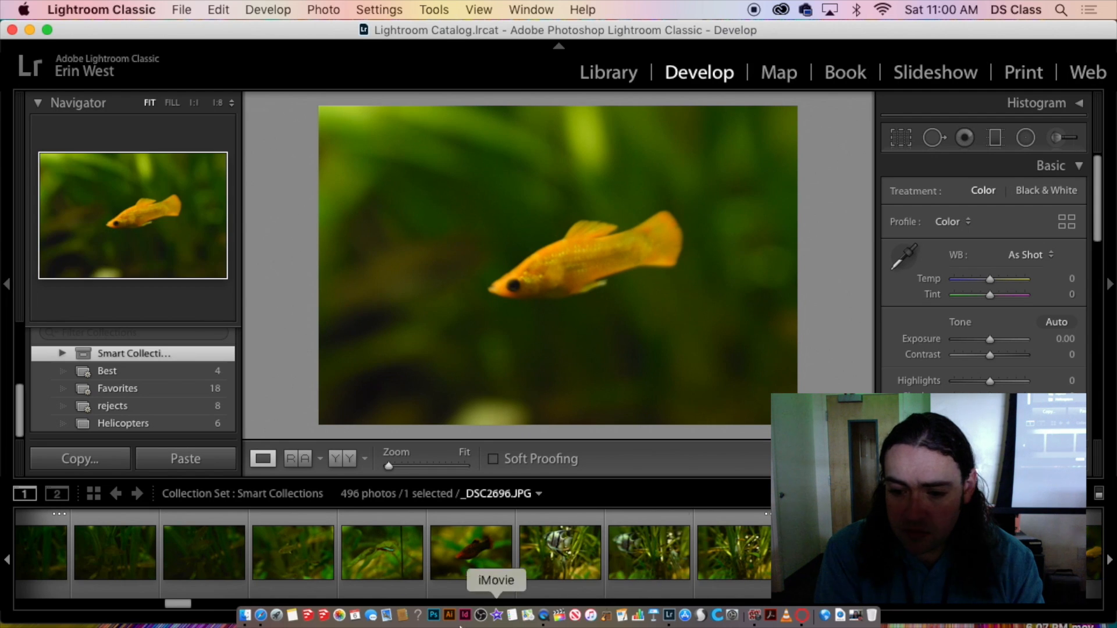
- Open photo _DSC2704.JPG from further along the collection and examine the red fish at 1:3 zoom
{"action": "left_click_drag", "start_coordinate": [173, 609], "coordinate": [216, 607]}
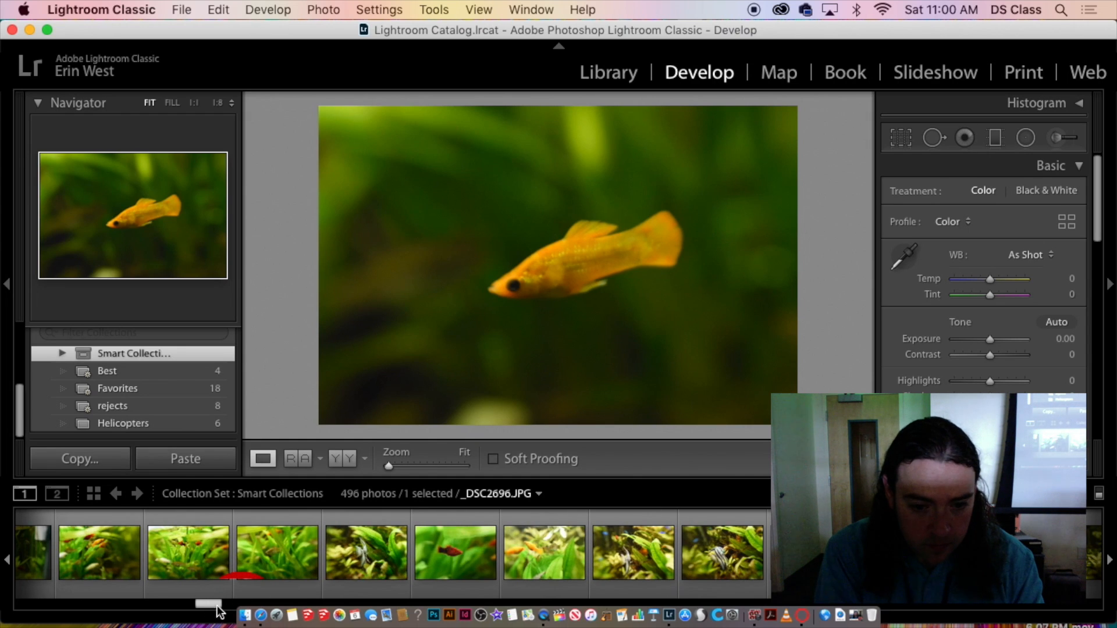
{"action": "left_click", "coordinate": [481, 540]}
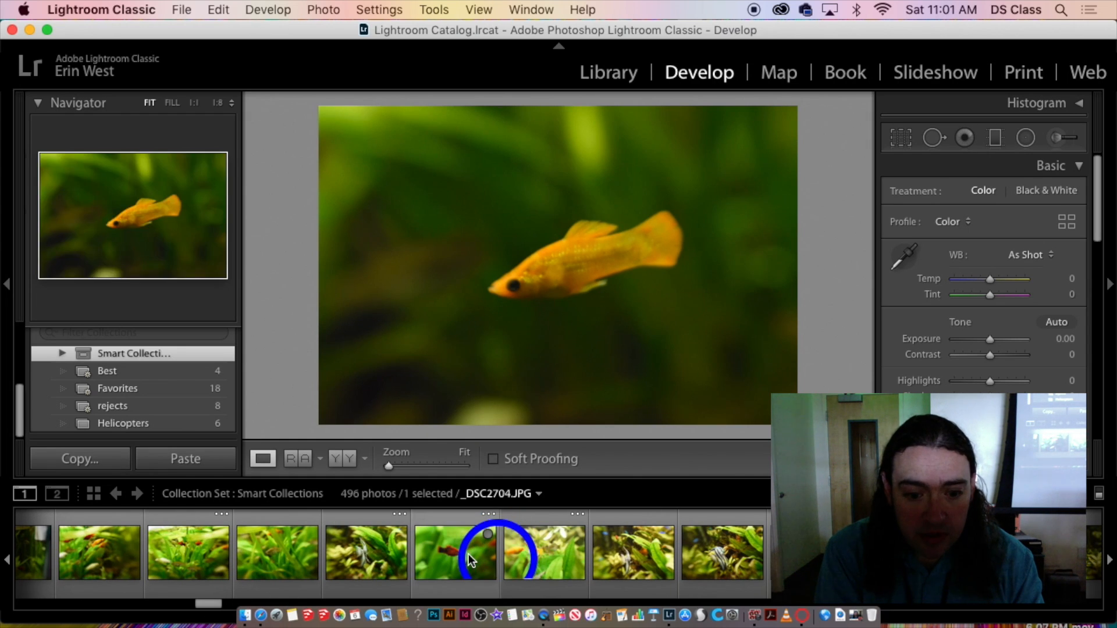
{"action": "left_click", "coordinate": [470, 559]}
{"action": "left_click", "coordinate": [556, 254]}
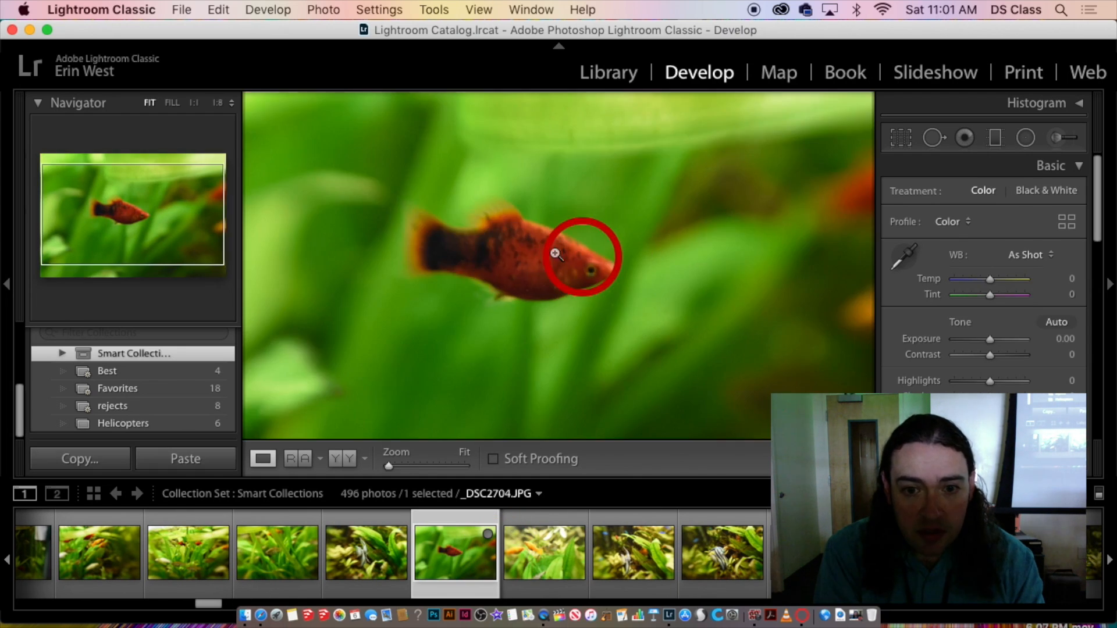
{"action": "left_click_drag", "start_coordinate": [556, 254], "coordinate": [497, 202]}
{"action": "left_click", "coordinate": [424, 467]}
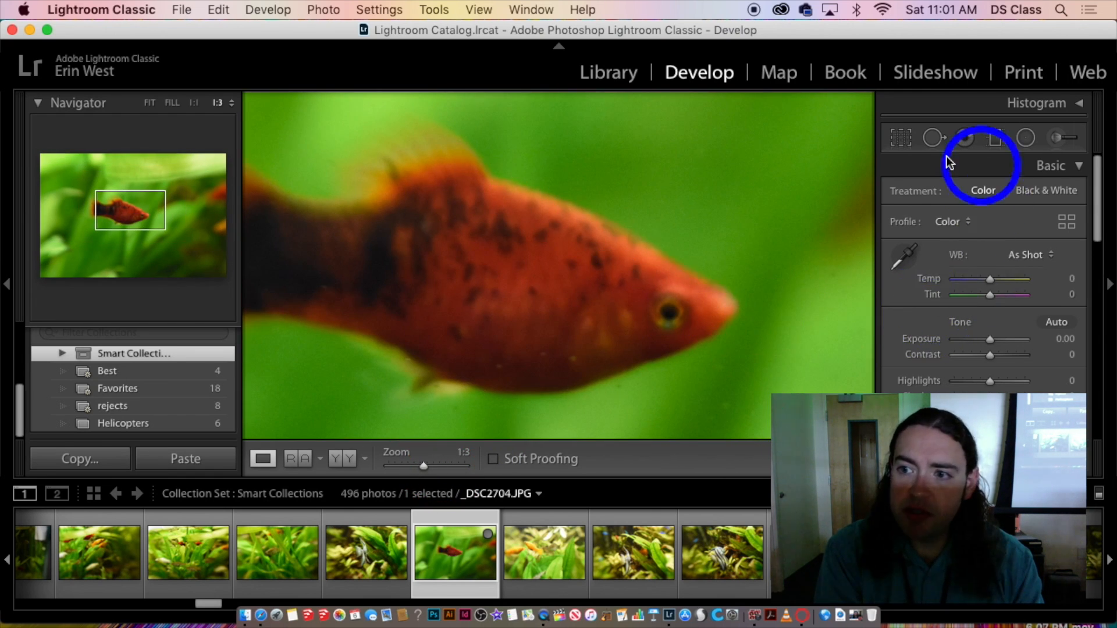
- Heal a small mark in the middle of the red fish's body with Spot Removal at size 76, feather 93 and opacity 100
{"action": "left_click", "coordinate": [931, 140]}
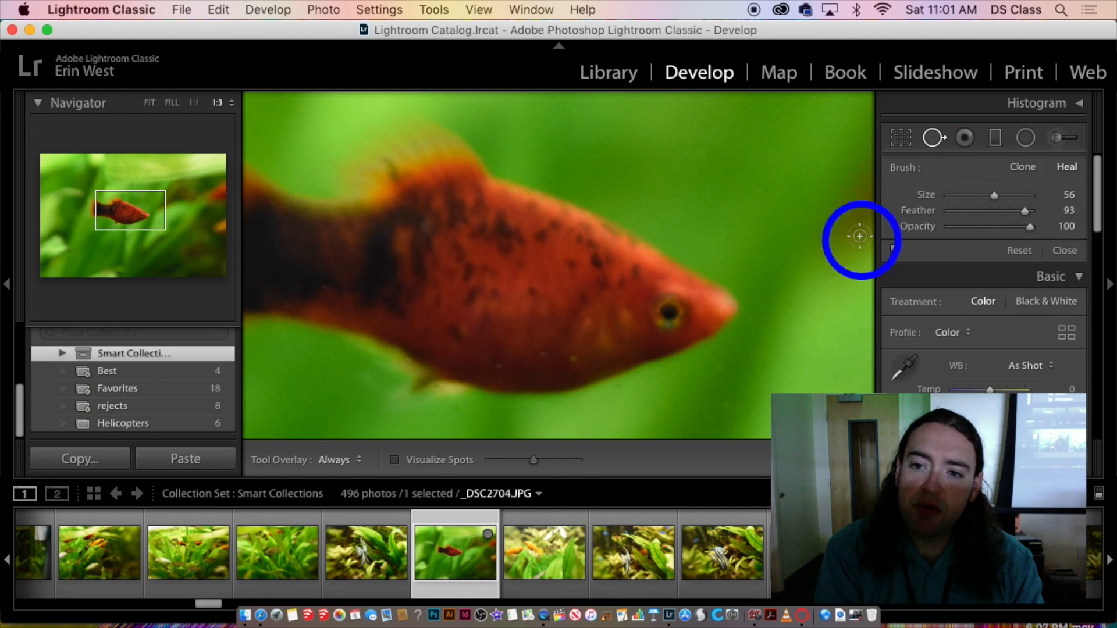
{"action": "scroll", "coordinate": [640, 256], "scroll_direction": "up", "scroll_amount": 5}
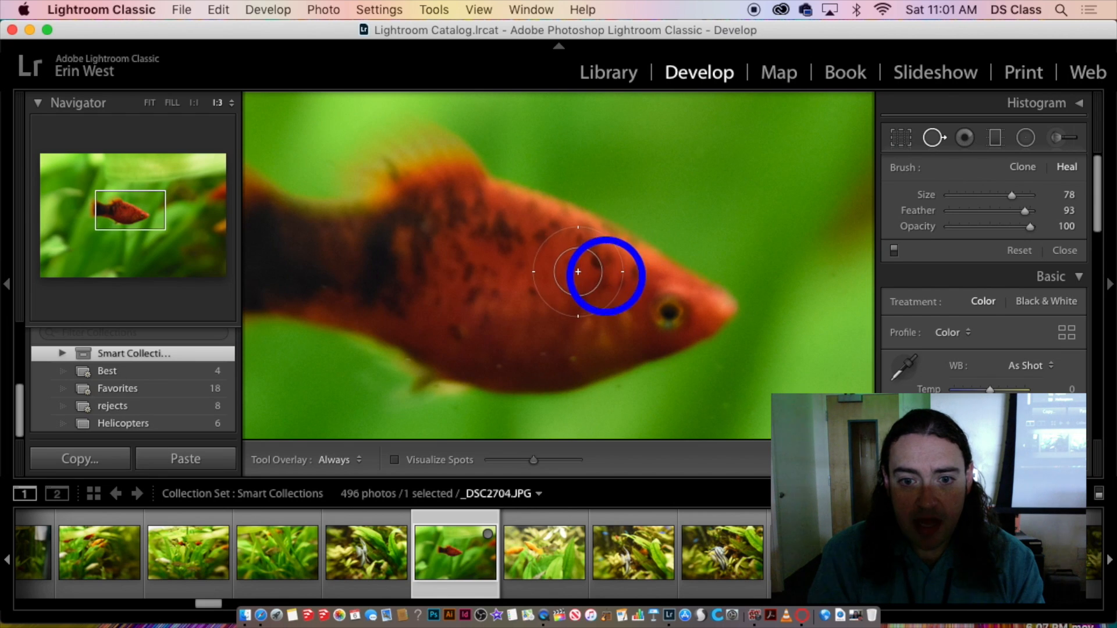
{"action": "scroll", "coordinate": [541, 294], "scroll_direction": "down", "scroll_amount": 2}
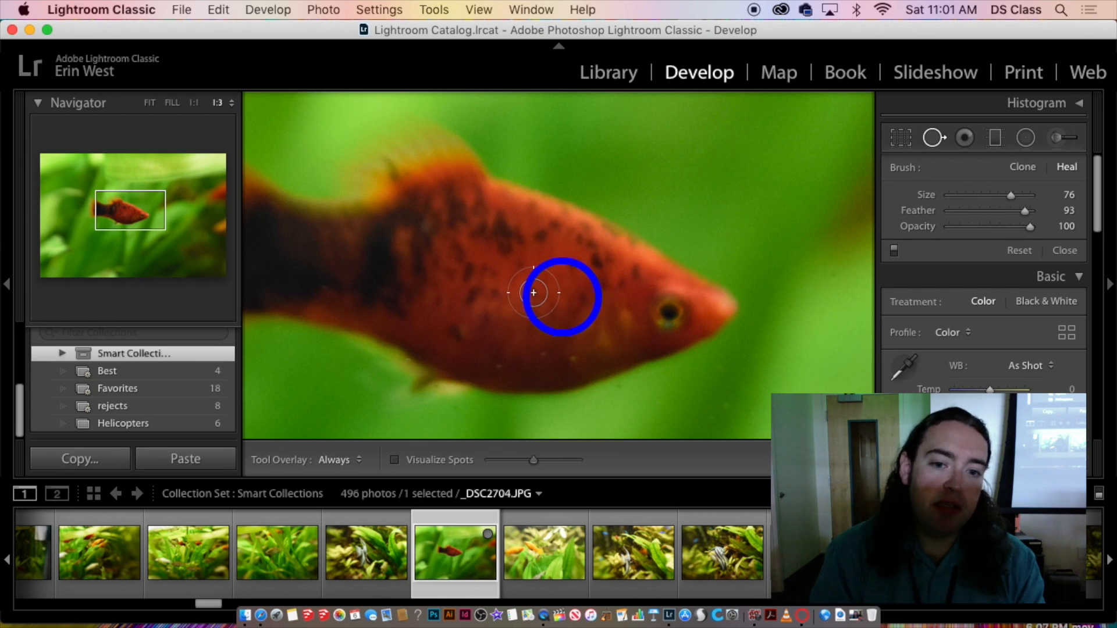
{"action": "left_click", "coordinate": [534, 293]}
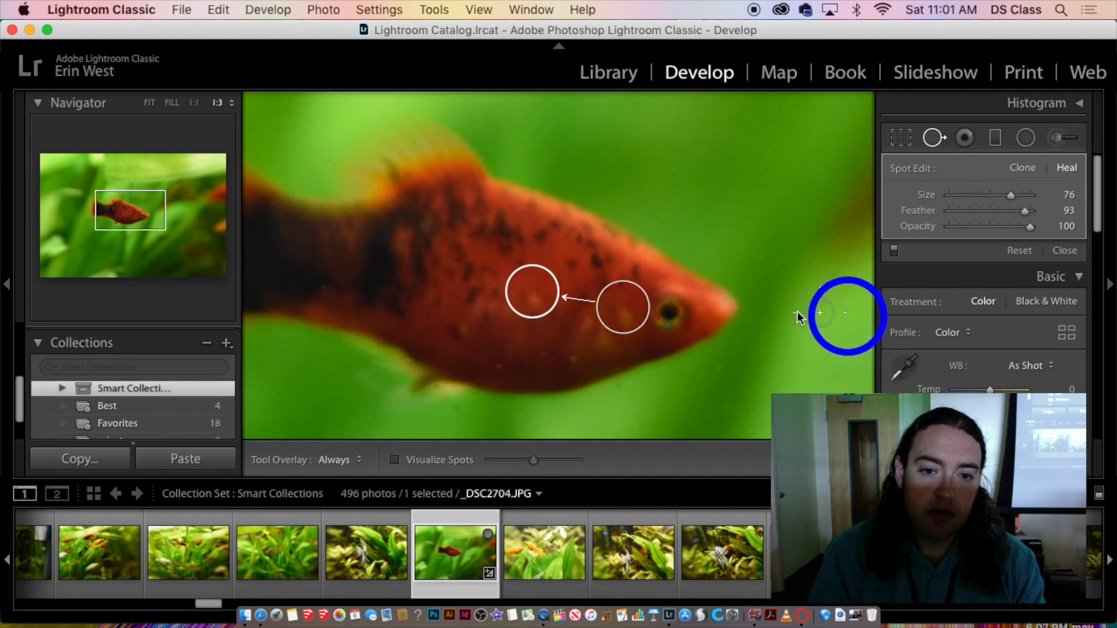
{"action": "mouse_move", "coordinate": [644, 313]}
{"action": "left_mouse_down"}
{"action": "mouse_move", "coordinate": [651, 343]}
{"action": "mouse_move", "coordinate": [561, 365]}
{"action": "mouse_move", "coordinate": [454, 328]}
{"action": "mouse_move", "coordinate": [443, 344]}
{"action": "mouse_move", "coordinate": [478, 316]}
{"action": "left_mouse_up"}
- Reposition the healing circles over the dark speckles on the fish's upper body and just above its eye
{"action": "mouse_move", "coordinate": [524, 286]}
{"action": "left_mouse_down"}
{"action": "mouse_move", "coordinate": [550, 268]}
{"action": "mouse_move", "coordinate": [574, 271]}
{"action": "left_mouse_up"}
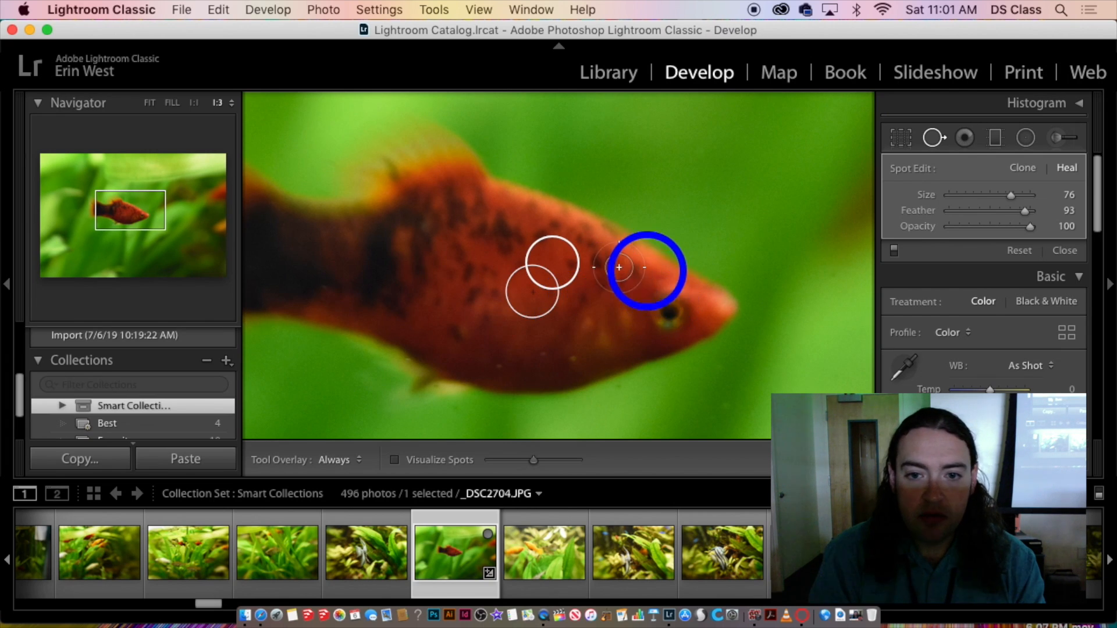
{"action": "left_click", "coordinate": [637, 273]}
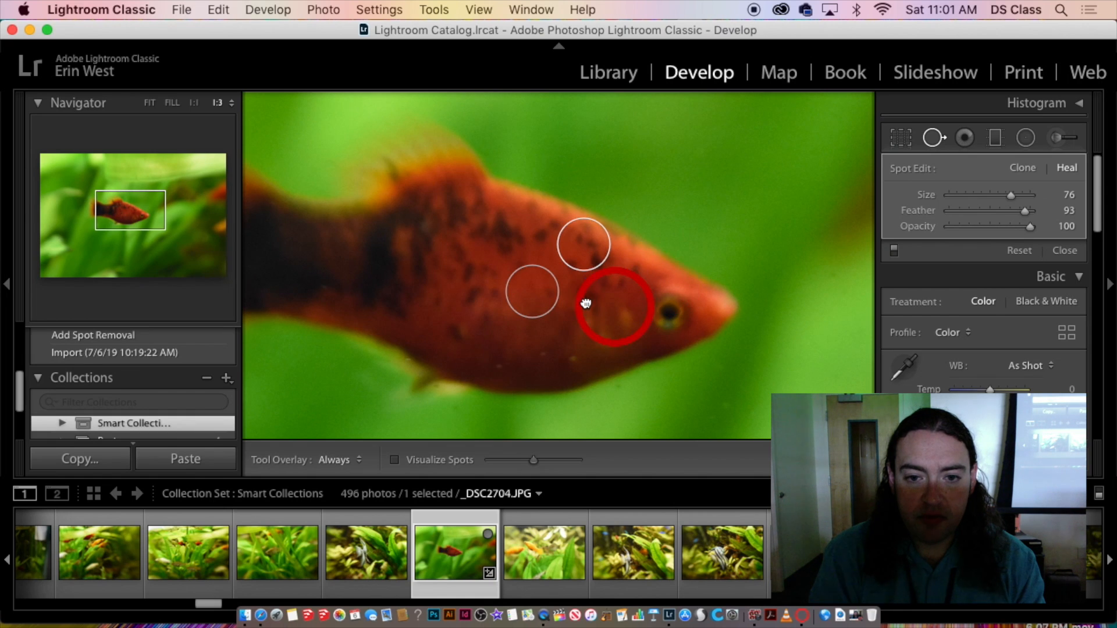
{"action": "mouse_move", "coordinate": [626, 336]}
{"action": "left_mouse_down"}
{"action": "mouse_move", "coordinate": [669, 308]}
{"action": "mouse_move", "coordinate": [667, 284]}
{"action": "left_mouse_up"}
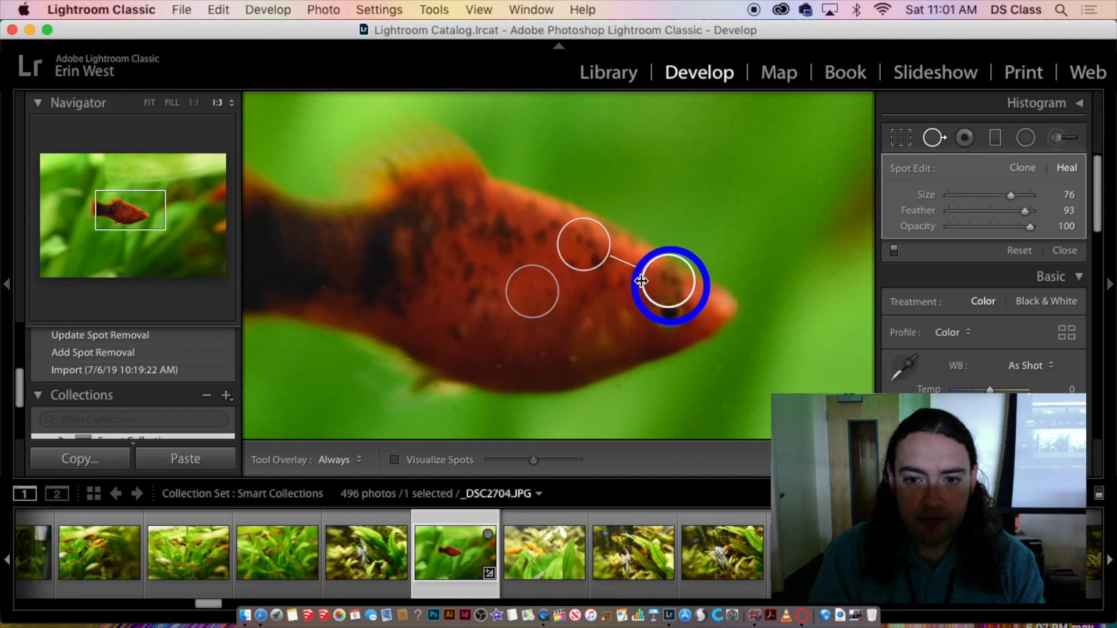
- Replace the selected heal spot with one on the fish's forehead, sampling from clean skin in the middle of its body
{"action": "key", "text": "Delete"}
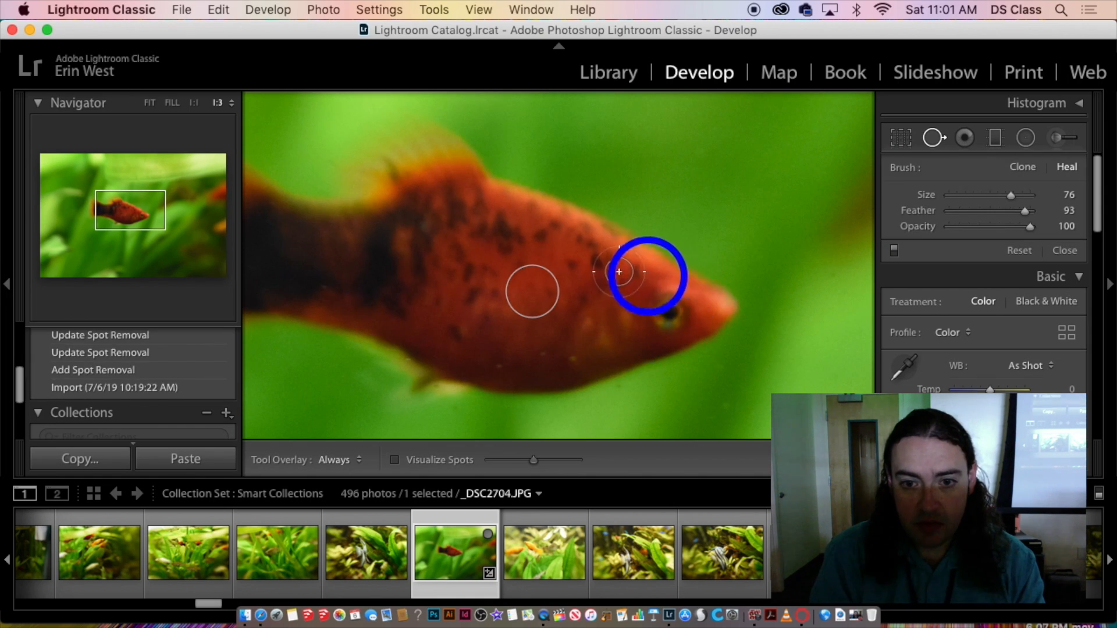
{"action": "left_click", "coordinate": [635, 271]}
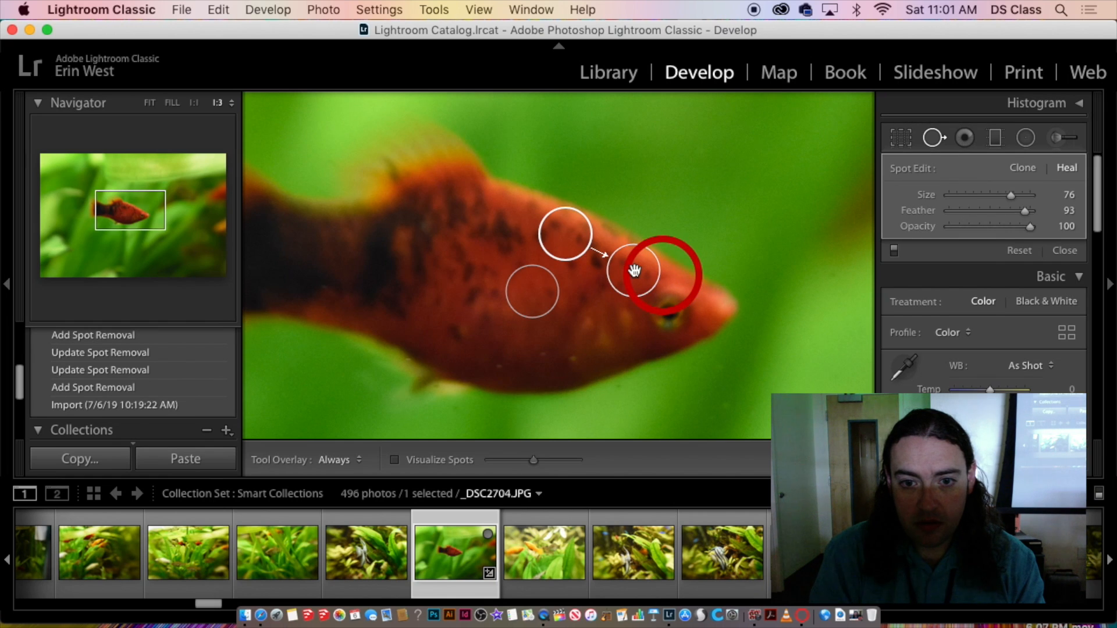
{"action": "left_click_drag", "start_coordinate": [570, 254], "coordinate": [541, 308]}
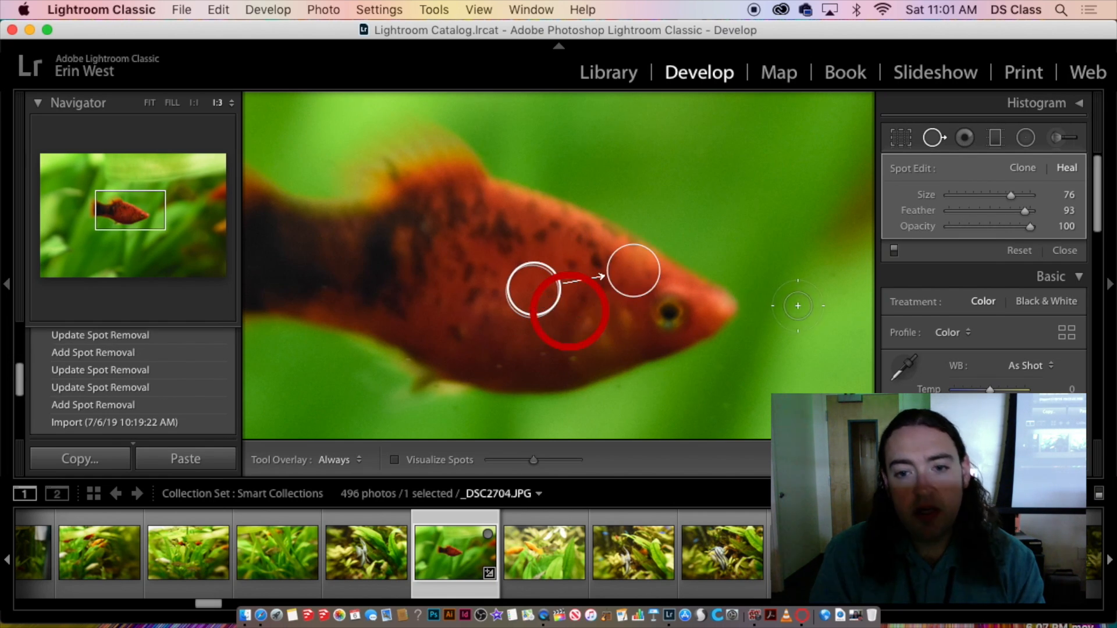
- Heal over the fish's eye with a size 77 spot, sampling from the lower belly
{"action": "left_click", "coordinate": [672, 314]}
{"action": "mouse_move", "coordinate": [563, 352]}
{"action": "left_mouse_down"}
{"action": "mouse_move", "coordinate": [506, 358]}
{"action": "mouse_move", "coordinate": [495, 373]}
{"action": "left_mouse_up"}
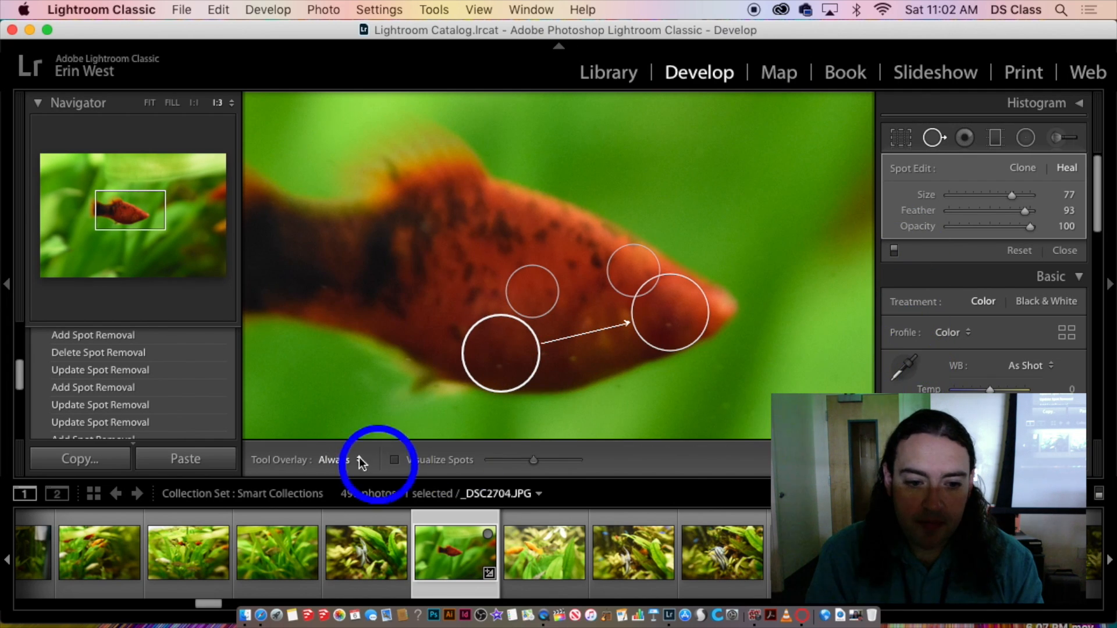
- Switch Visualize Spots on and off, and try the Auto tool overlay before returning it to Always
{"action": "left_click", "coordinate": [393, 462]}
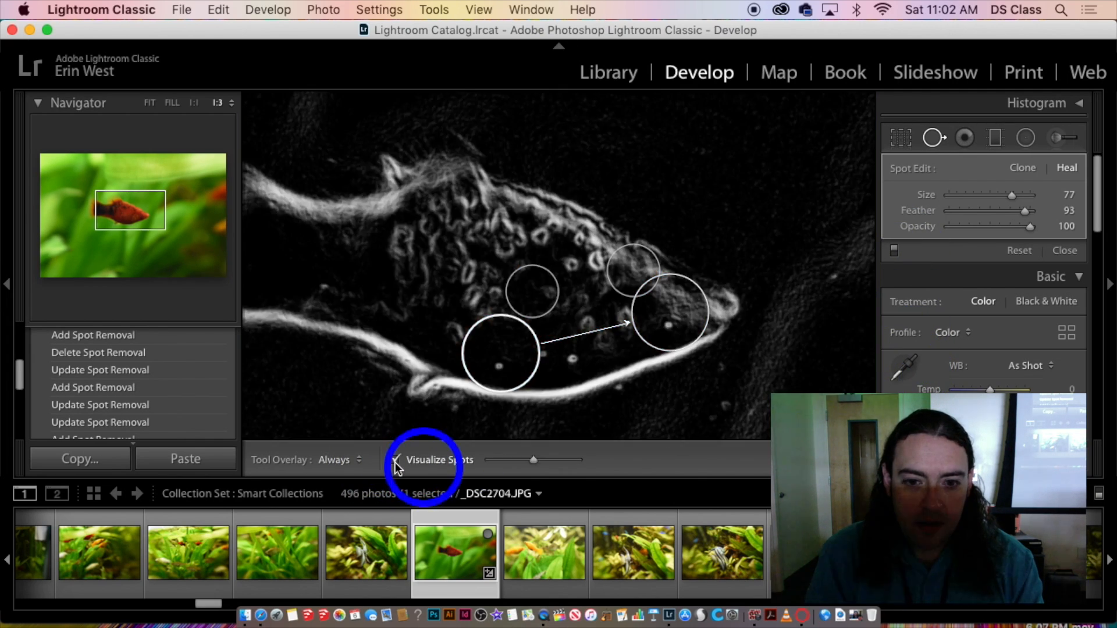
{"action": "left_click", "coordinate": [395, 461]}
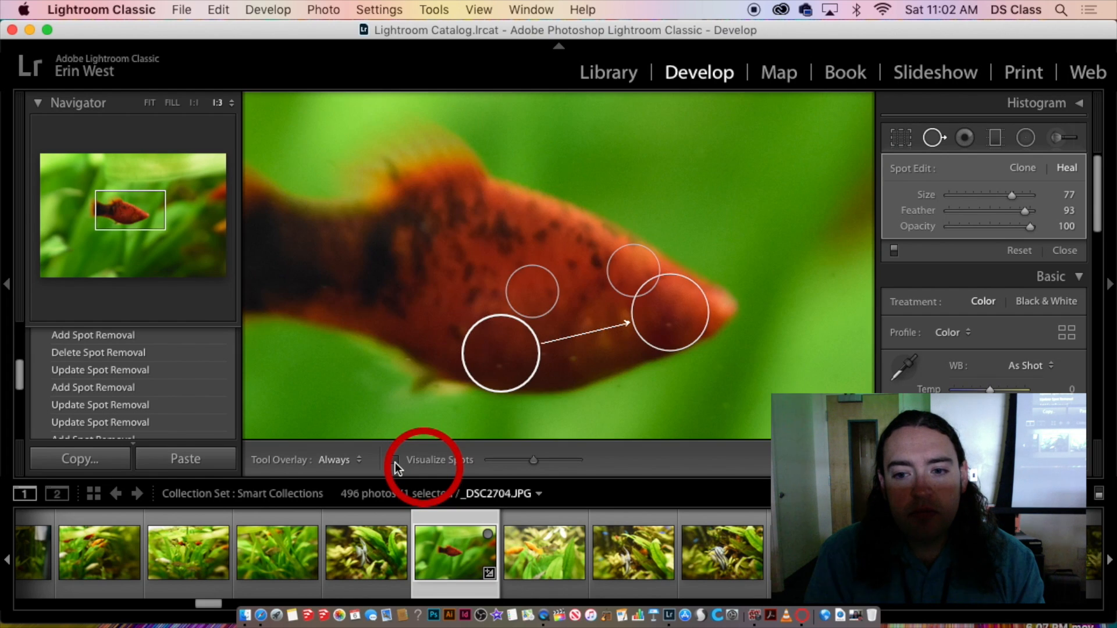
{"action": "left_click", "coordinate": [347, 460]}
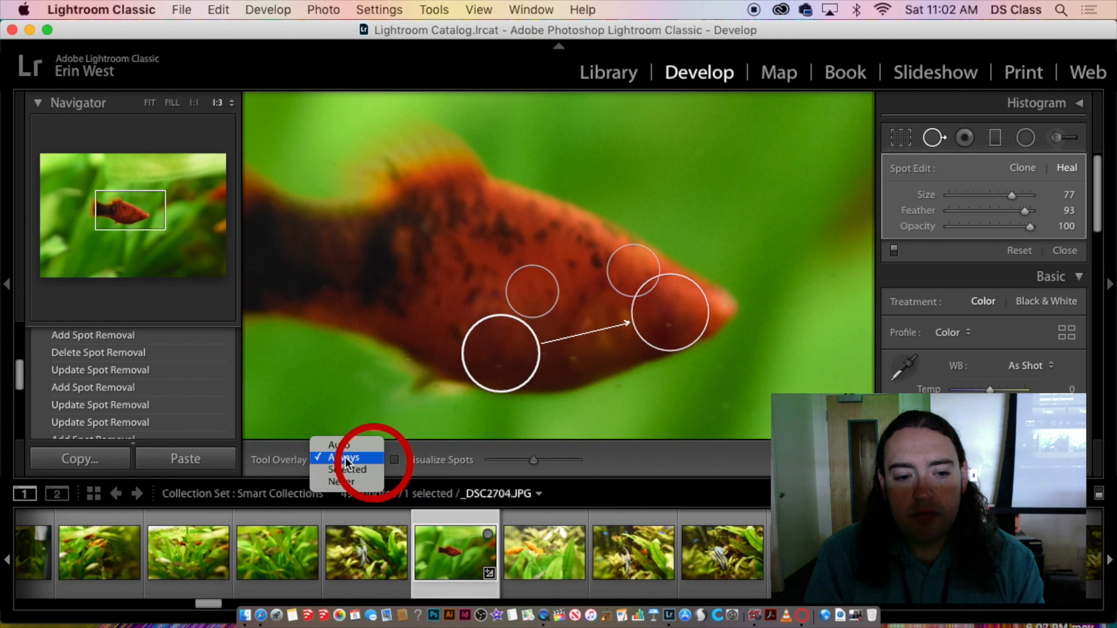
{"action": "left_click", "coordinate": [344, 446]}
{"action": "left_click", "coordinate": [346, 460]}
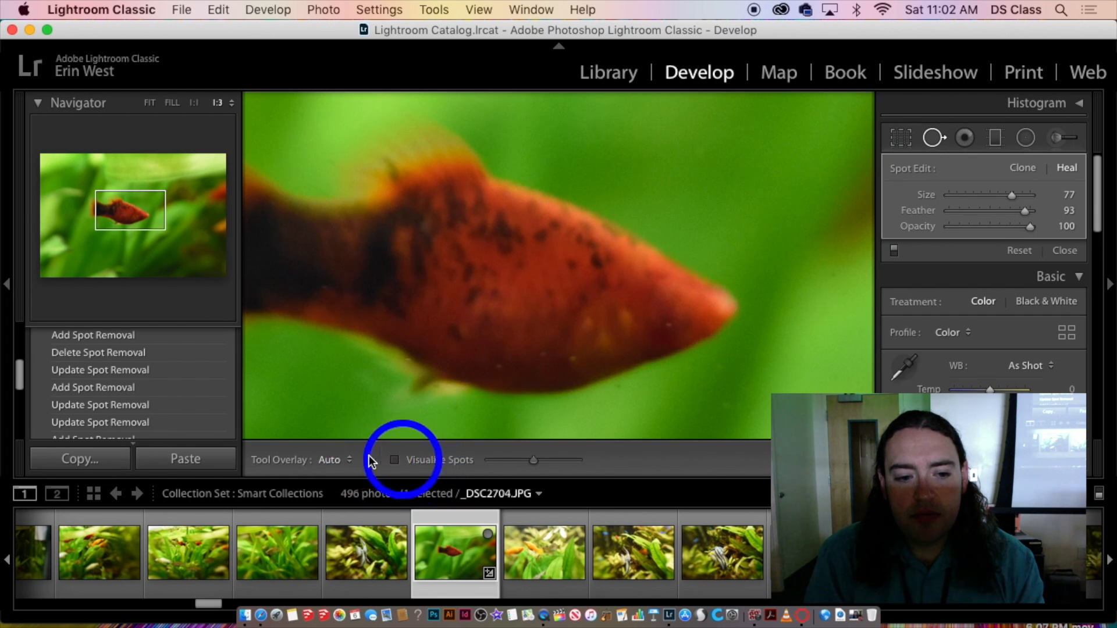
{"action": "left_click", "coordinate": [375, 466]}
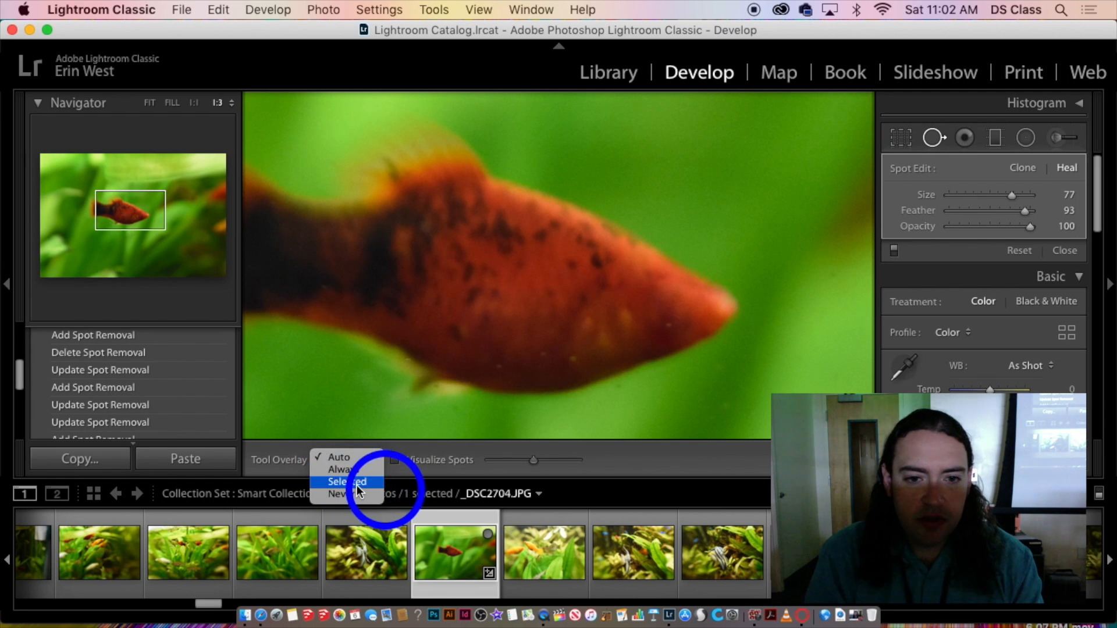
{"action": "left_click", "coordinate": [337, 460]}
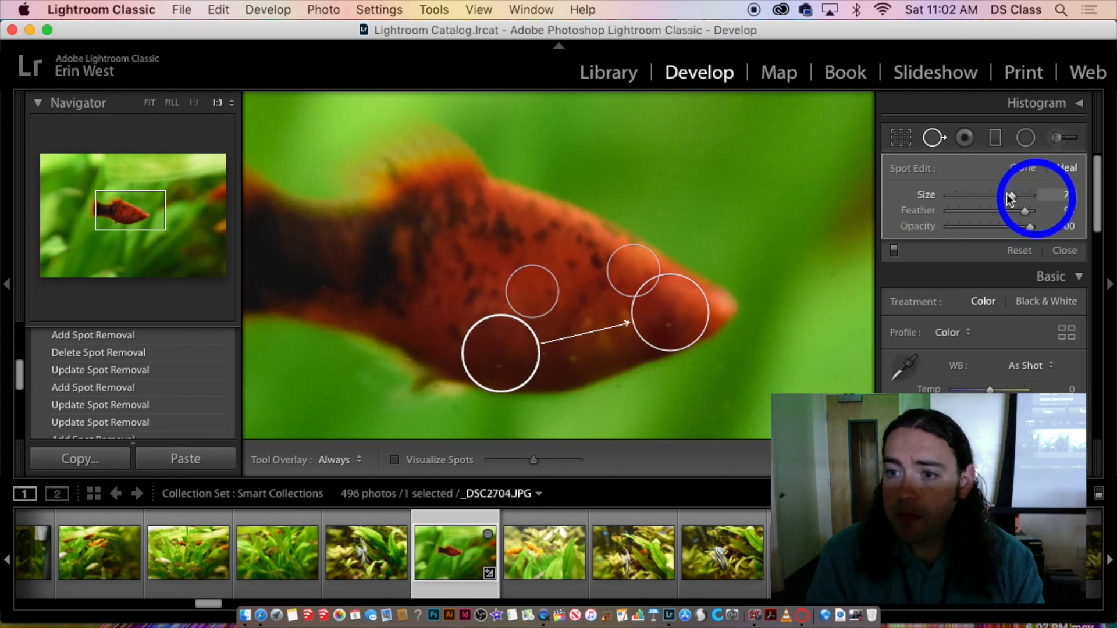
- Keep the spot edit in Heal mode and add a heal spot over the tip of the fish's snout
{"action": "scroll", "coordinate": [1011, 225], "scroll_direction": "down", "scroll_amount": 1}
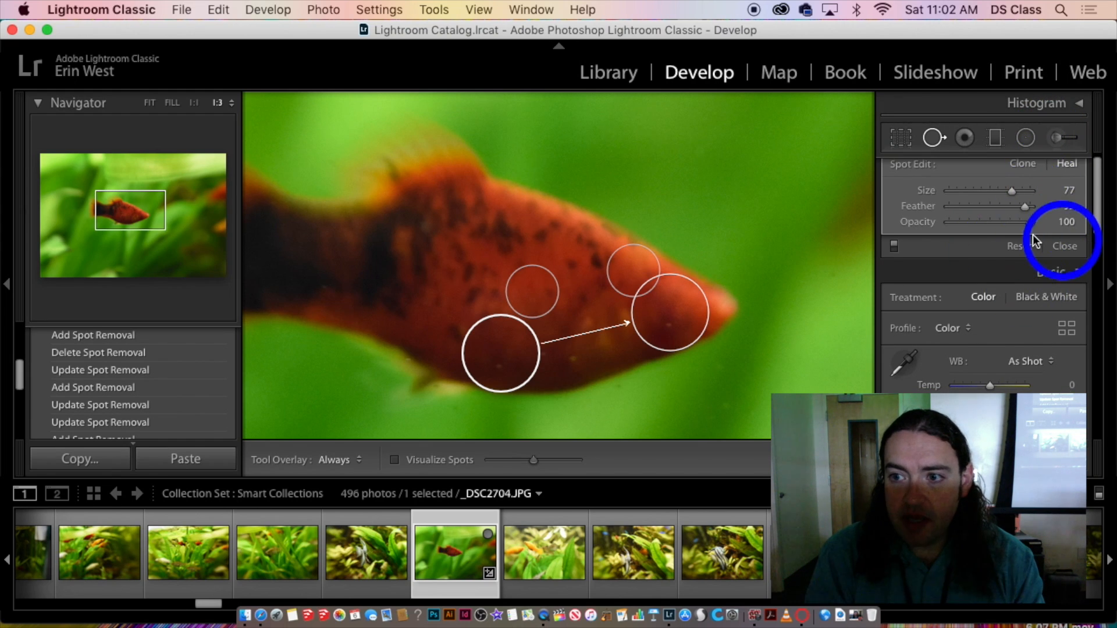
{"action": "scroll", "coordinate": [1018, 249], "scroll_direction": "up", "scroll_amount": 1}
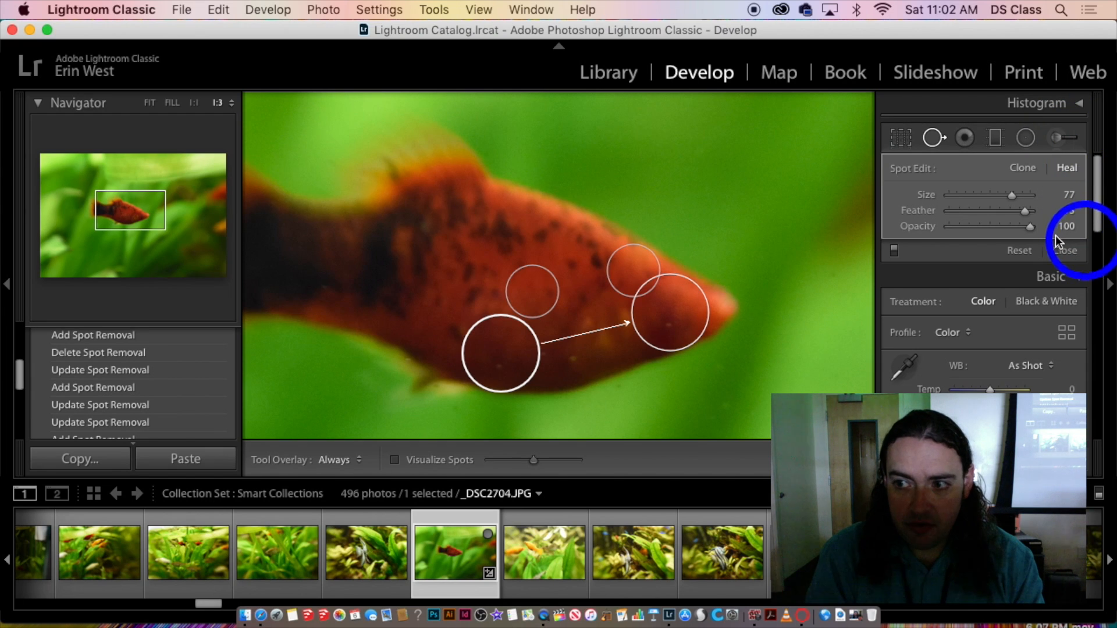
{"action": "left_click", "coordinate": [1059, 168]}
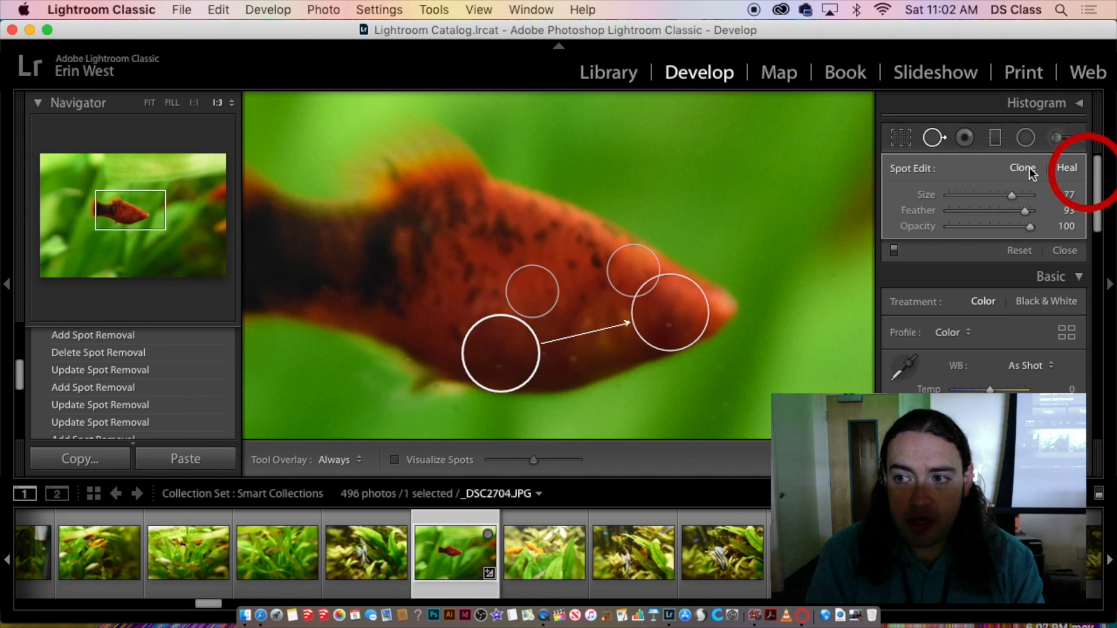
{"action": "left_click", "coordinate": [1064, 169]}
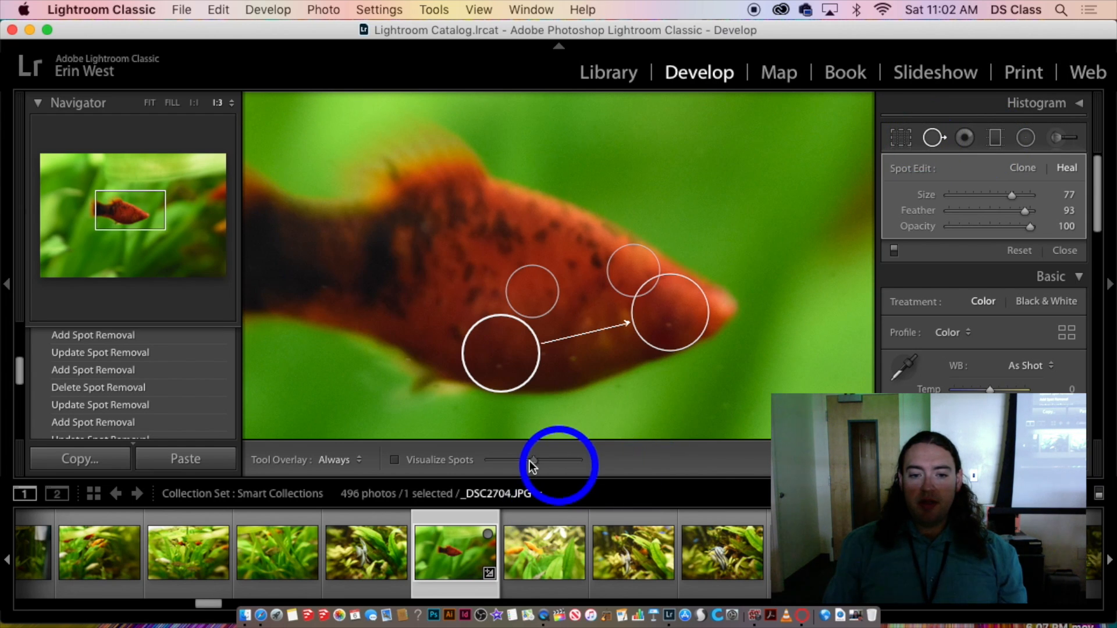
{"action": "left_click_drag", "start_coordinate": [528, 461], "coordinate": [210, 451]}
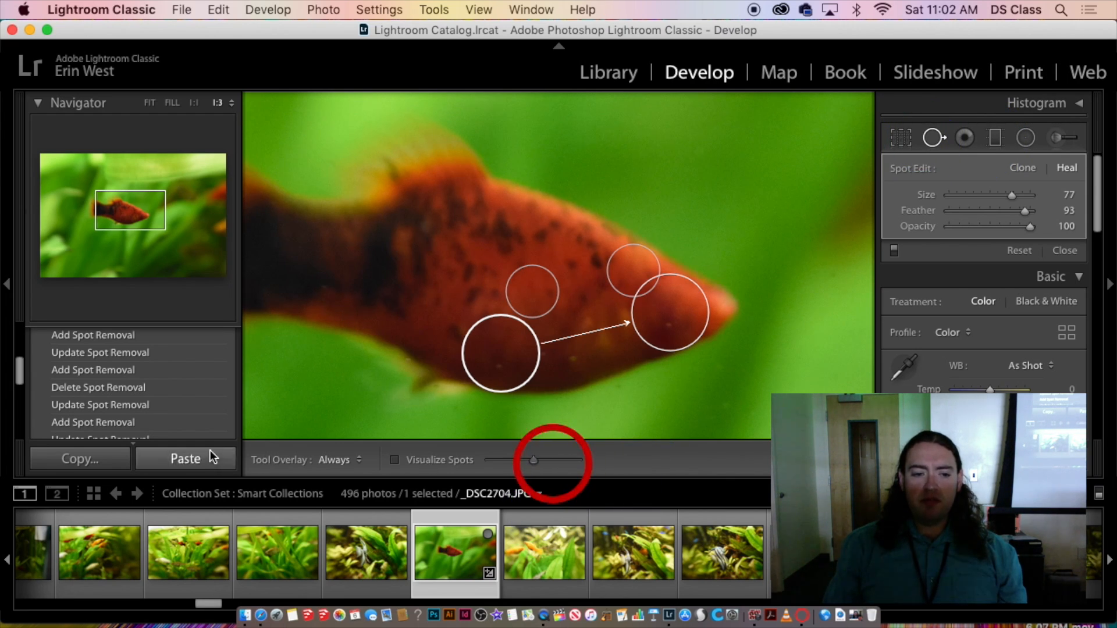
{"action": "left_click", "coordinate": [717, 316]}
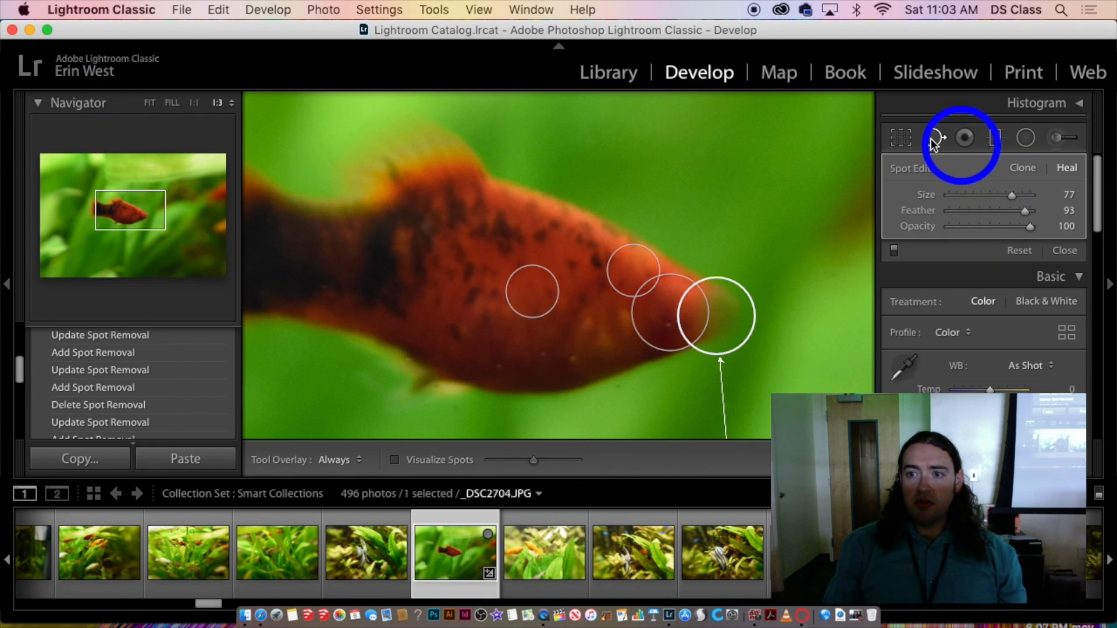
- Straighten the photo to an angle of 0.66 and crop it tightly around the fish
{"action": "left_click", "coordinate": [910, 143]}
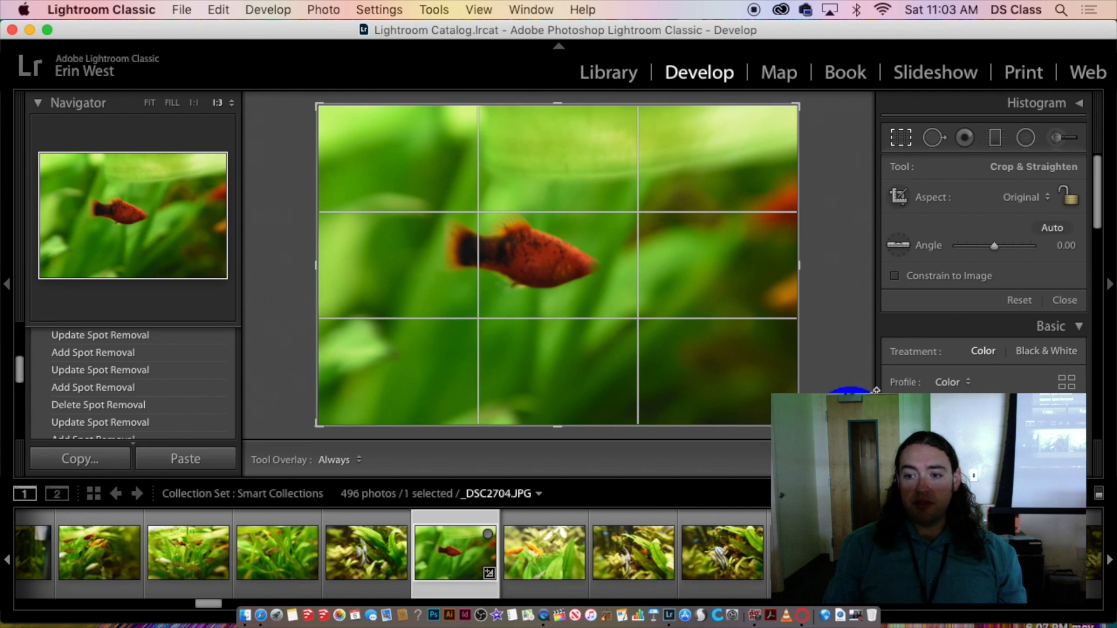
{"action": "mouse_move", "coordinate": [992, 245]}
{"action": "left_mouse_down"}
{"action": "mouse_move", "coordinate": [1005, 241]}
{"action": "mouse_move", "coordinate": [960, 249]}
{"action": "mouse_move", "coordinate": [993, 238]}
{"action": "left_mouse_up"}
{"action": "left_click_drag", "start_coordinate": [320, 105], "coordinate": [383, 135]}
{"action": "left_click_drag", "start_coordinate": [705, 396], "coordinate": [644, 374]}
{"action": "left_click_drag", "start_coordinate": [728, 375], "coordinate": [694, 361]}
{"action": "left_click_drag", "start_coordinate": [583, 302], "coordinate": [626, 304]}
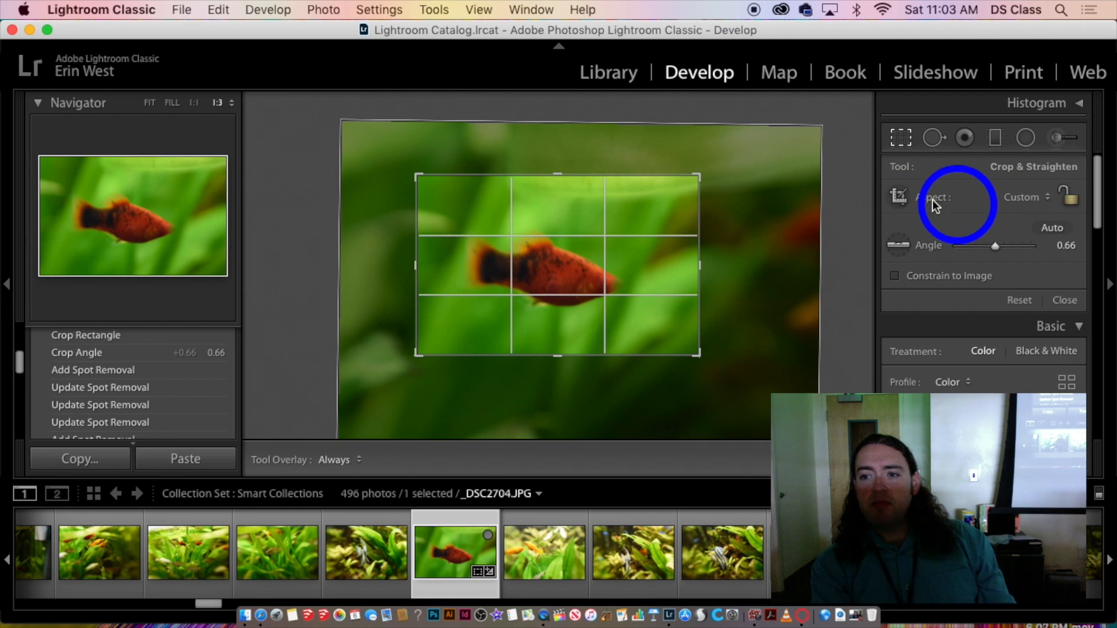
- Set the crop aspect to 5 x 7, enlarge the frame slightly and reposition the fish within it
{"action": "left_click", "coordinate": [1044, 200]}
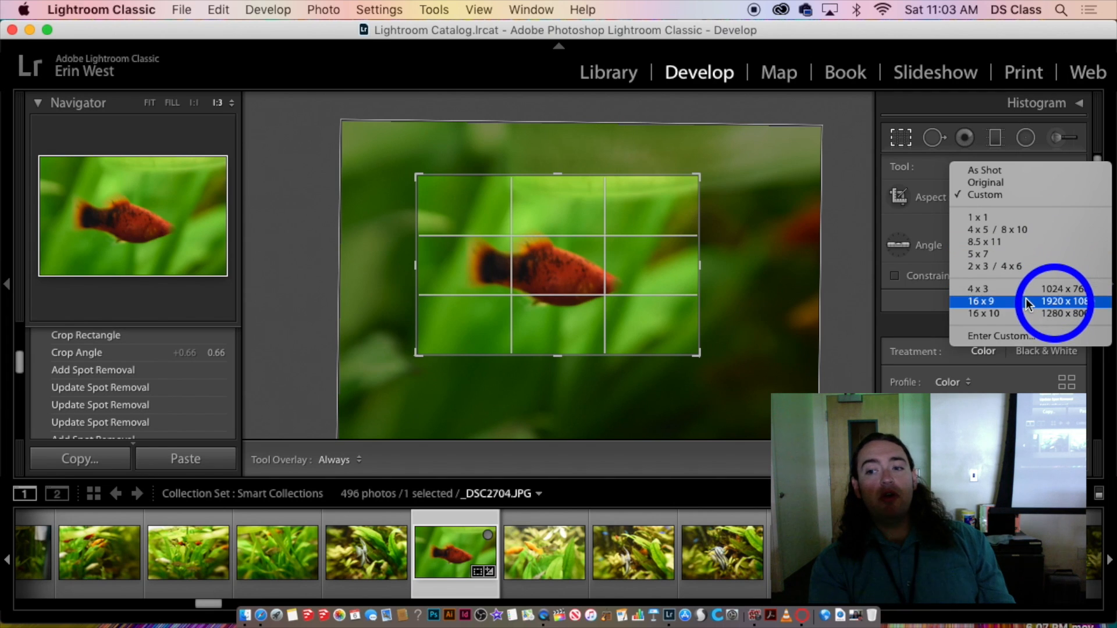
{"action": "left_click", "coordinate": [1022, 249]}
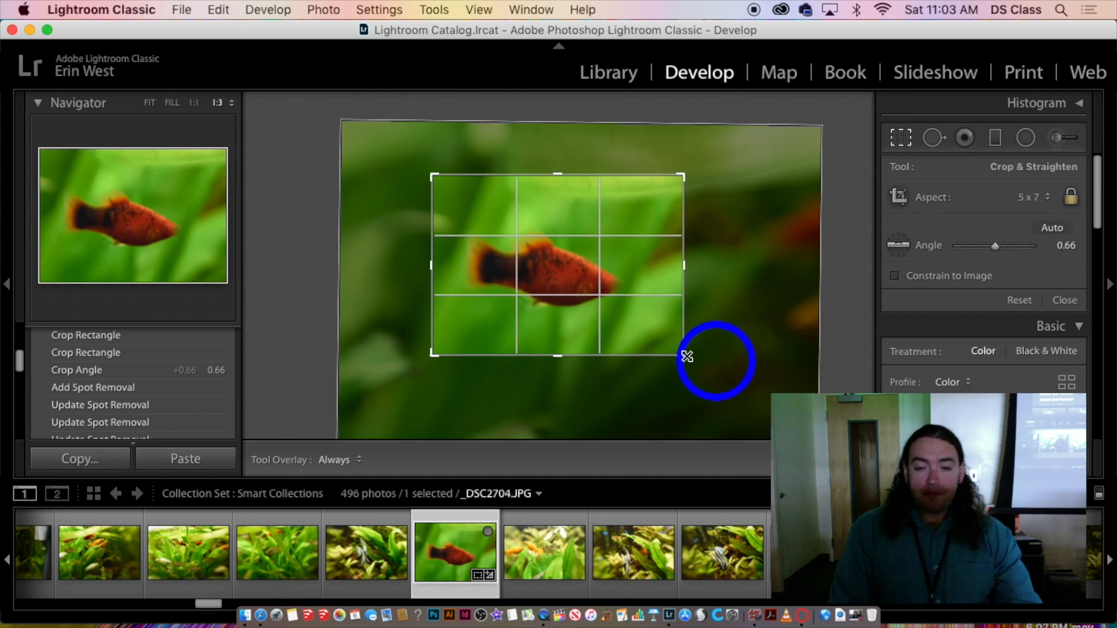
{"action": "mouse_move", "coordinate": [685, 357]}
{"action": "left_mouse_down"}
{"action": "mouse_move", "coordinate": [730, 379]}
{"action": "mouse_move", "coordinate": [605, 305]}
{"action": "mouse_move", "coordinate": [743, 375]}
{"action": "mouse_move", "coordinate": [702, 367]}
{"action": "left_mouse_up"}
{"action": "left_click_drag", "start_coordinate": [609, 307], "coordinate": [600, 312]}
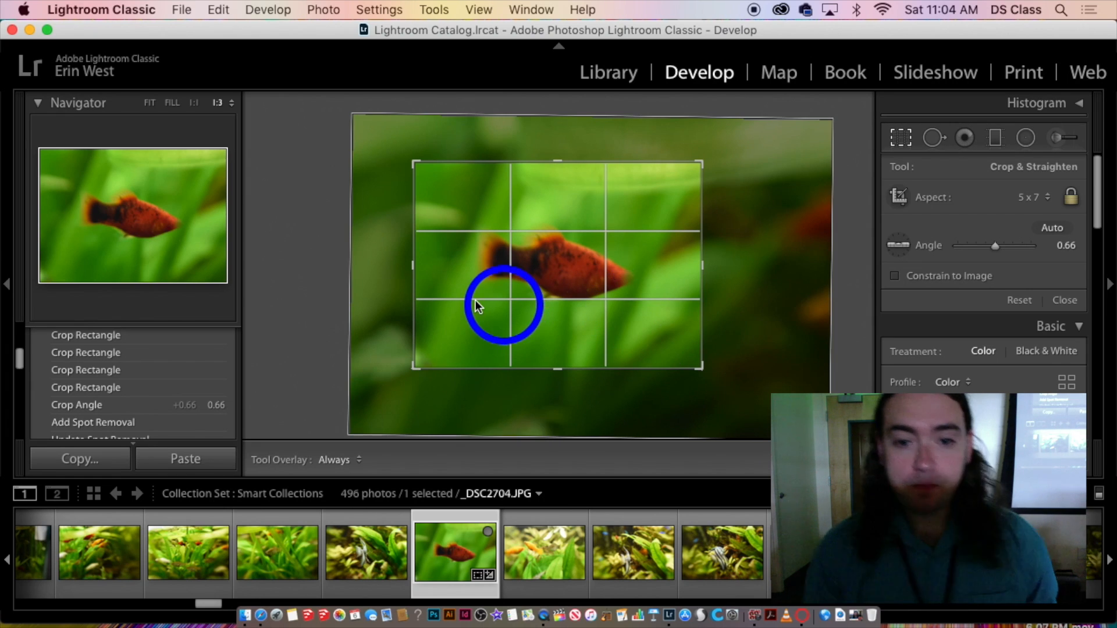
{"action": "left_click_drag", "start_coordinate": [578, 235], "coordinate": [632, 248]}
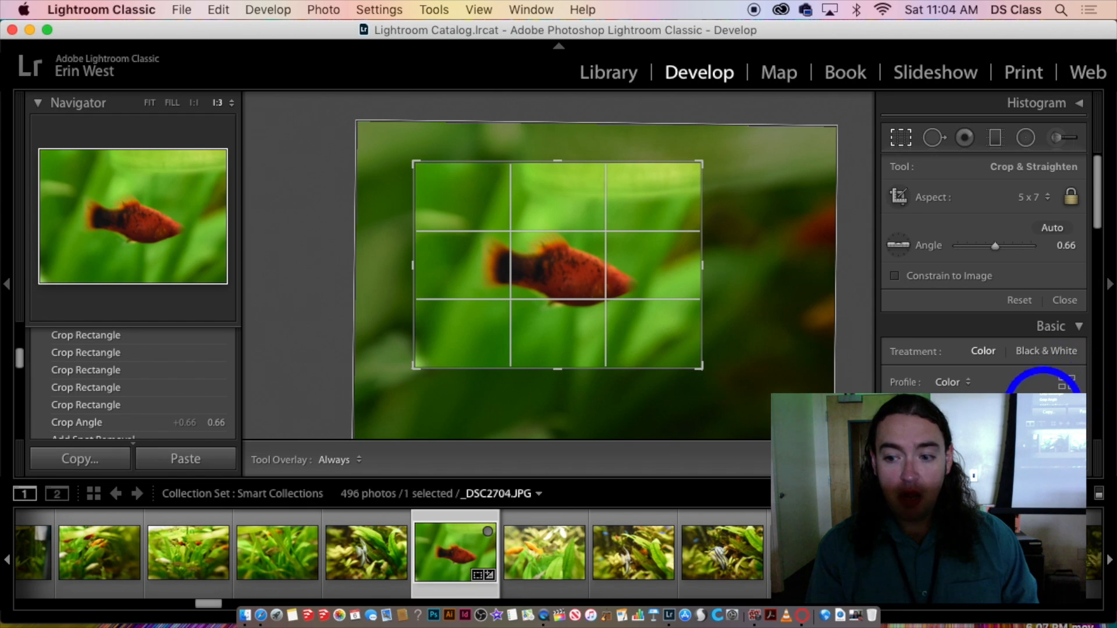
{"action": "scroll", "coordinate": [1028, 368], "scroll_direction": "down", "scroll_amount": 15}
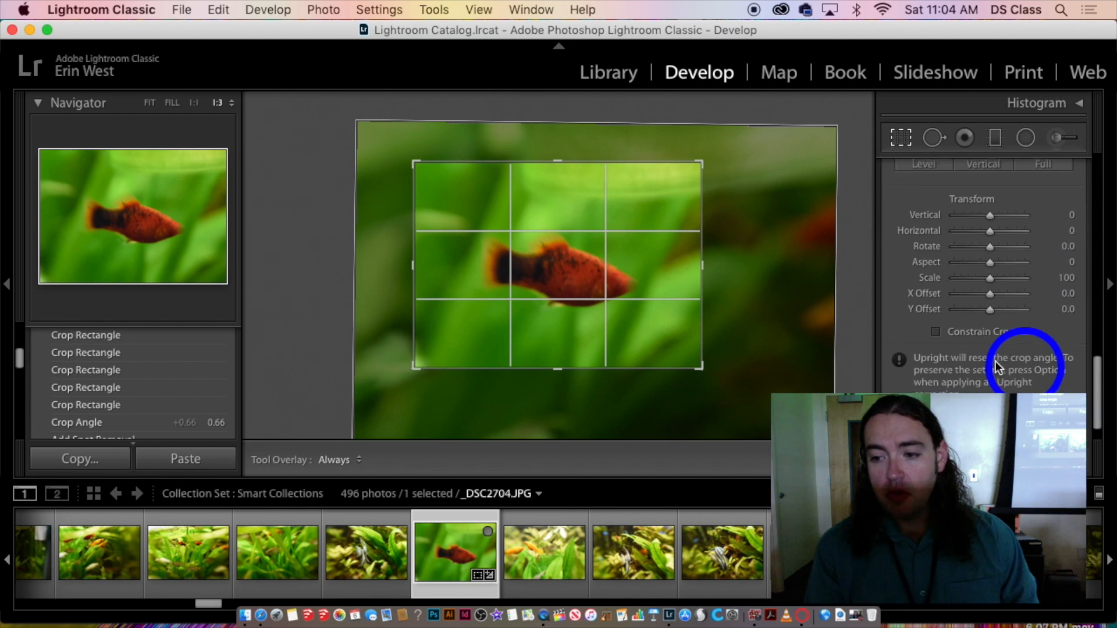
{"action": "scroll", "coordinate": [989, 368], "scroll_direction": "up", "scroll_amount": 5}
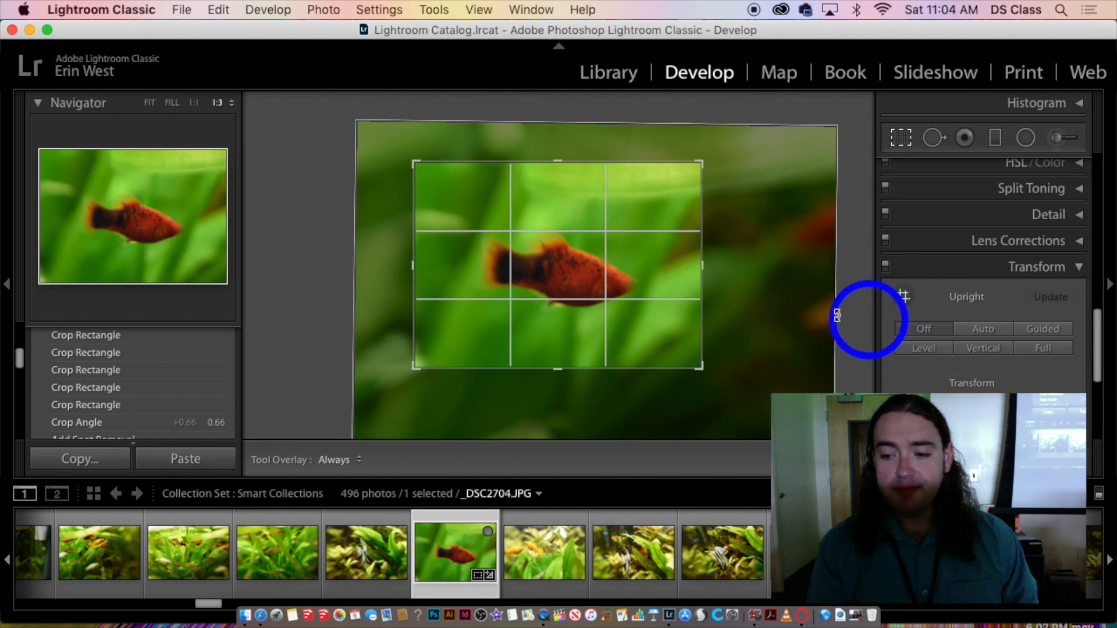
{"action": "scroll", "coordinate": [1007, 311], "scroll_direction": "up", "scroll_amount": 3}
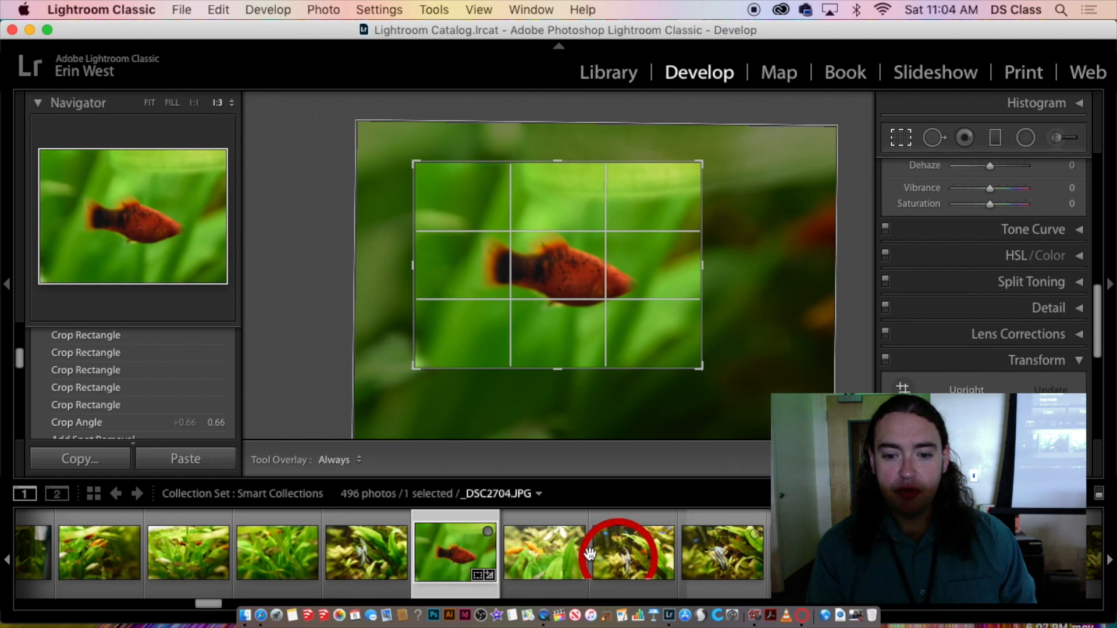
- Select the angelfish photo _DSC2706.JPG and show the photos as a thumbnail grid in the Library
{"action": "left_click", "coordinate": [635, 552]}
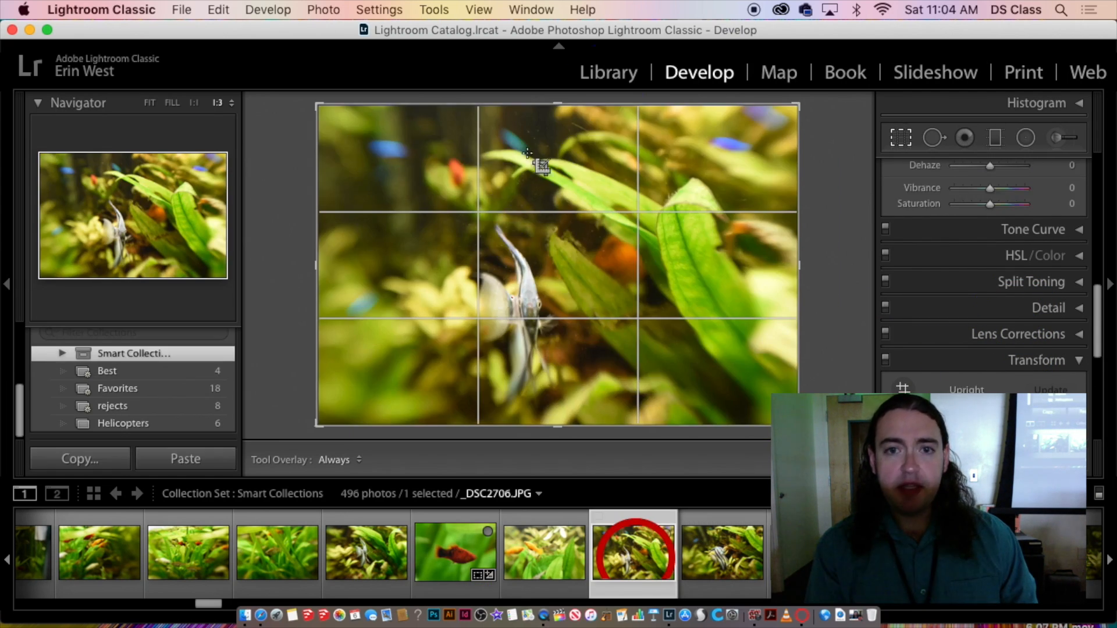
{"action": "left_click", "coordinate": [609, 76]}
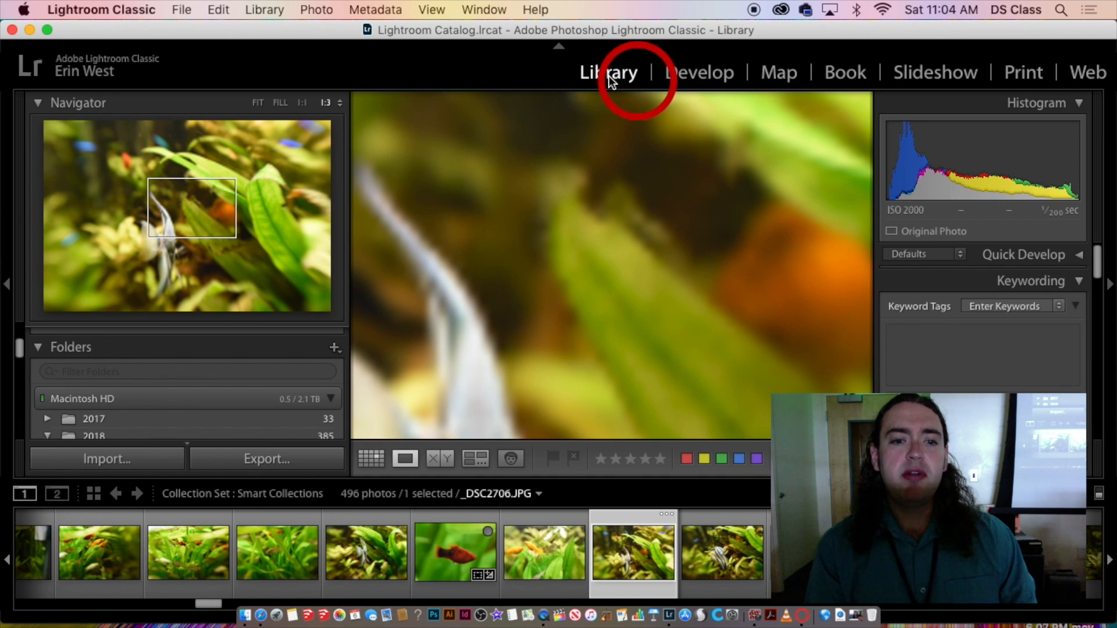
{"action": "left_click", "coordinate": [490, 348]}
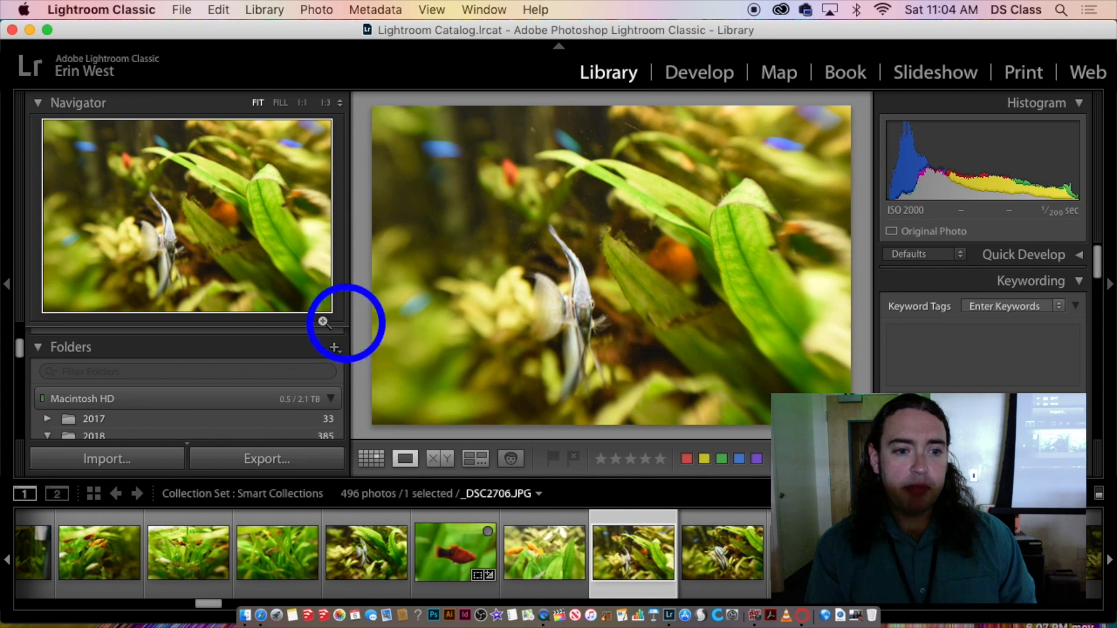
{"action": "scroll", "coordinate": [299, 350], "scroll_direction": "down", "scroll_amount": 5}
{"action": "scroll", "coordinate": [295, 337], "scroll_direction": "up", "scroll_amount": 10}
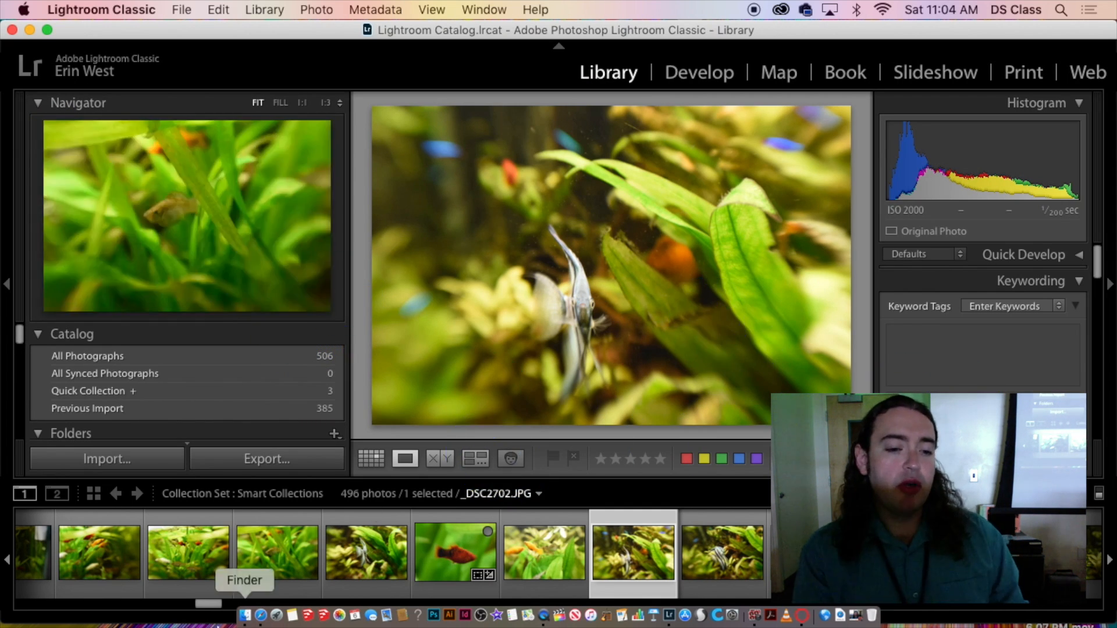
{"action": "left_click", "coordinate": [370, 459]}
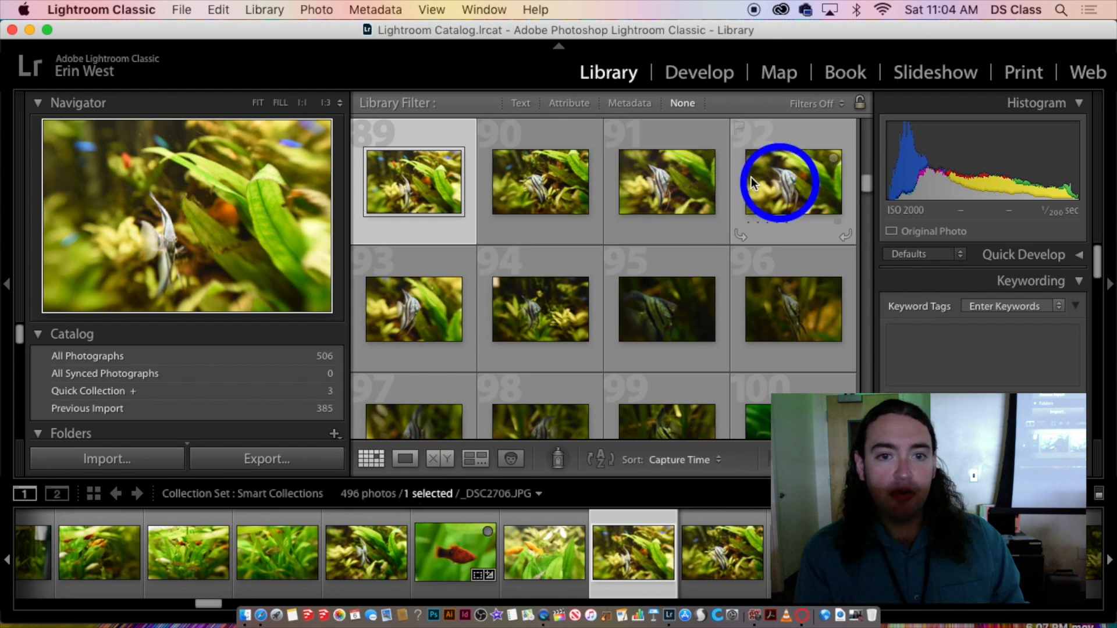
- Look through the photo grid, previewing photos 85 to 88 and browsing from the start of the collection
{"action": "scroll", "coordinate": [558, 162], "scroll_direction": "up", "scroll_amount": 2}
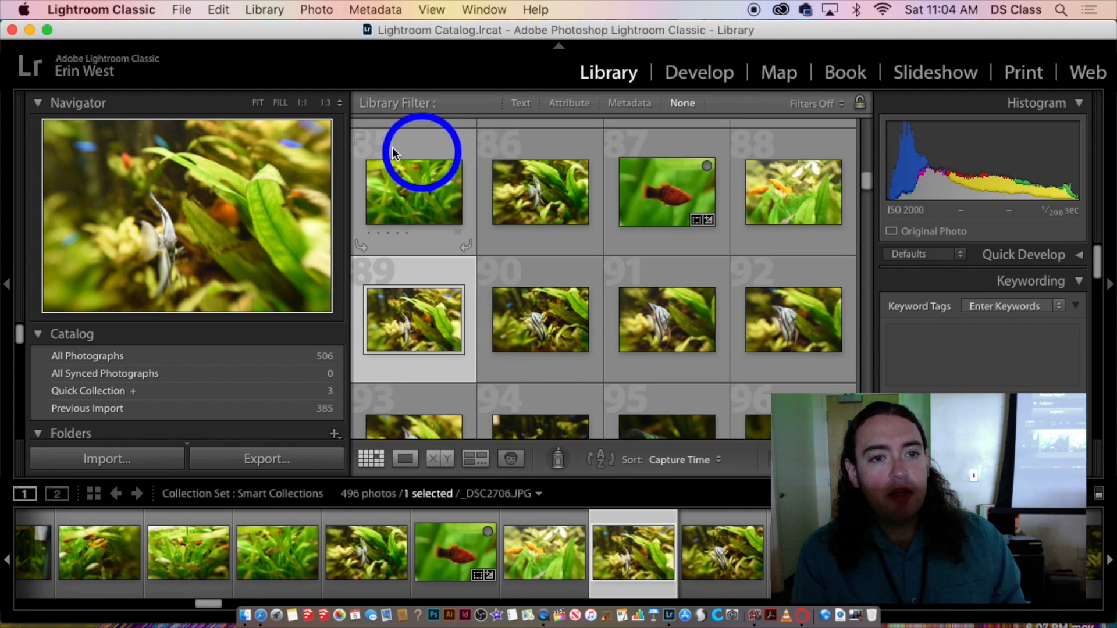
{"action": "left_click", "coordinate": [393, 153]}
{"action": "left_click", "coordinate": [547, 131]}
{"action": "left_click", "coordinate": [648, 134]}
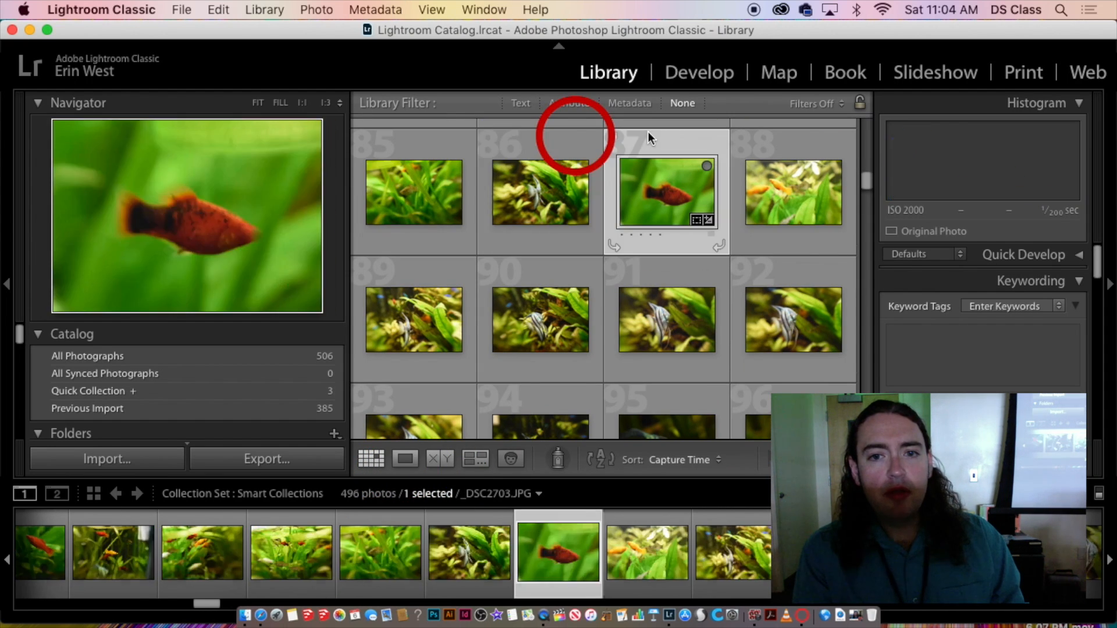
{"action": "left_click", "coordinate": [791, 148]}
{"action": "scroll", "coordinate": [757, 244], "scroll_direction": "up", "scroll_amount": 2}
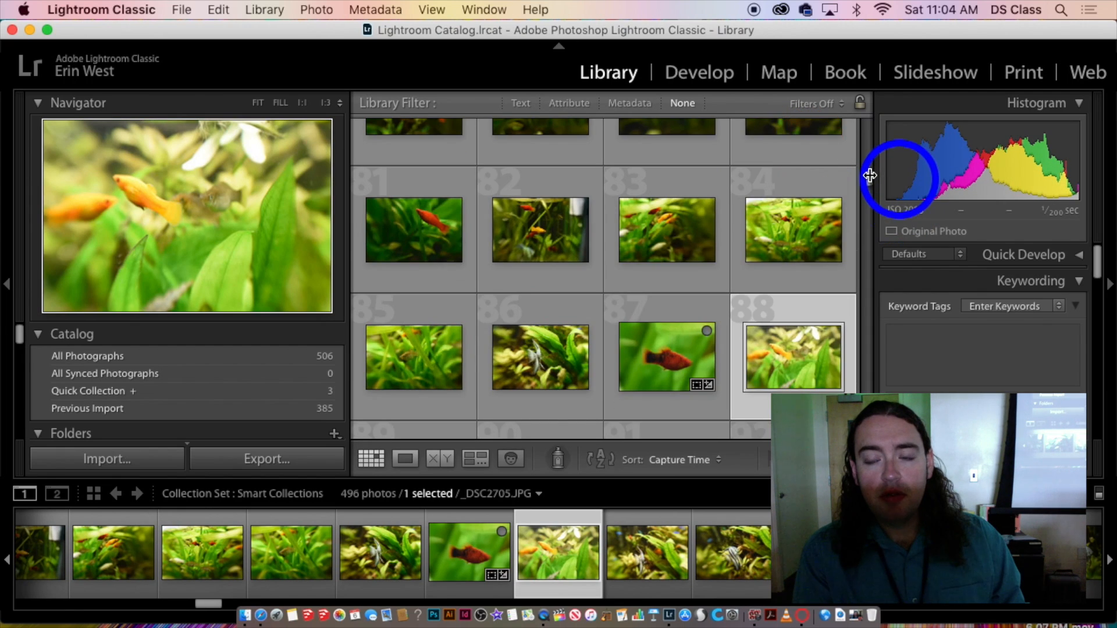
{"action": "left_click_drag", "start_coordinate": [868, 176], "coordinate": [896, 102]}
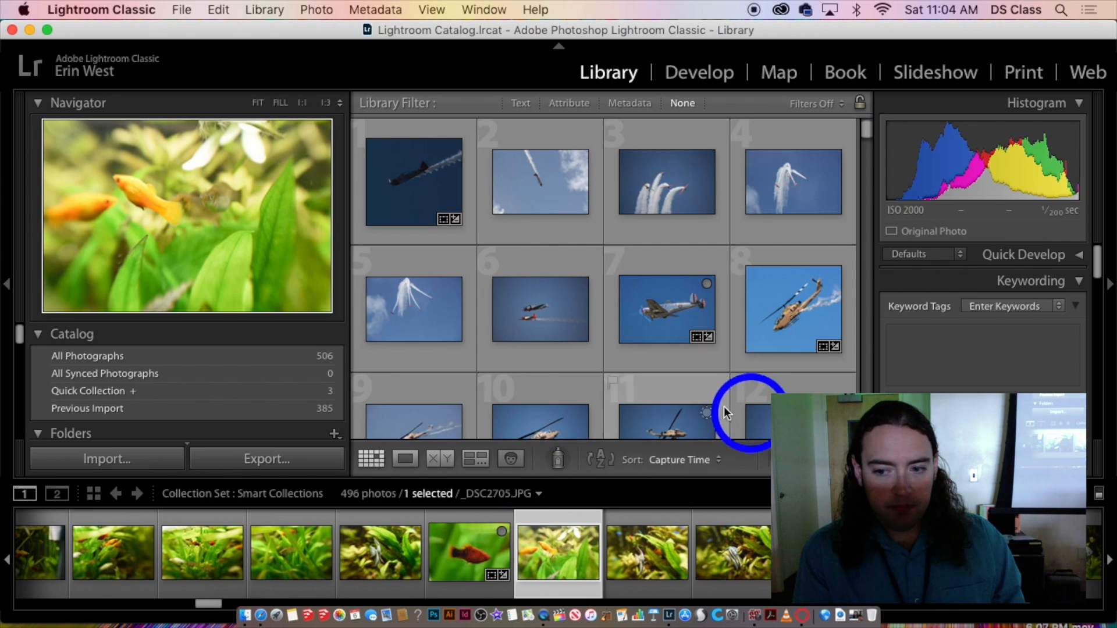
{"action": "scroll", "coordinate": [780, 338], "scroll_direction": "down", "scroll_amount": 5}
{"action": "scroll", "coordinate": [773, 351], "scroll_direction": "down", "scroll_amount": 10}
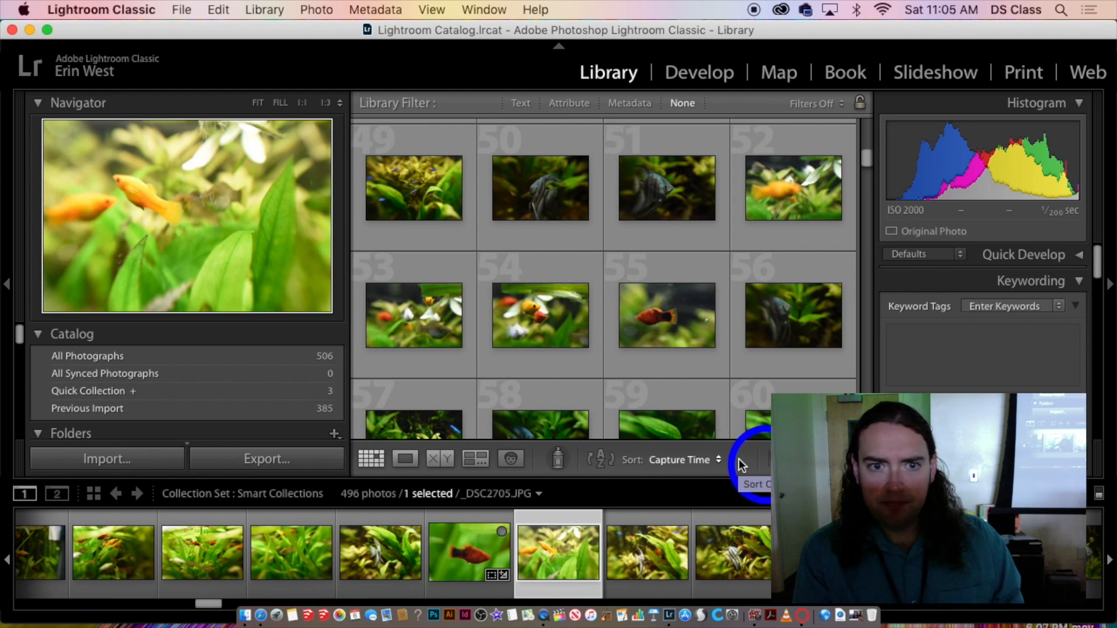
{"action": "left_click", "coordinate": [829, 103]}
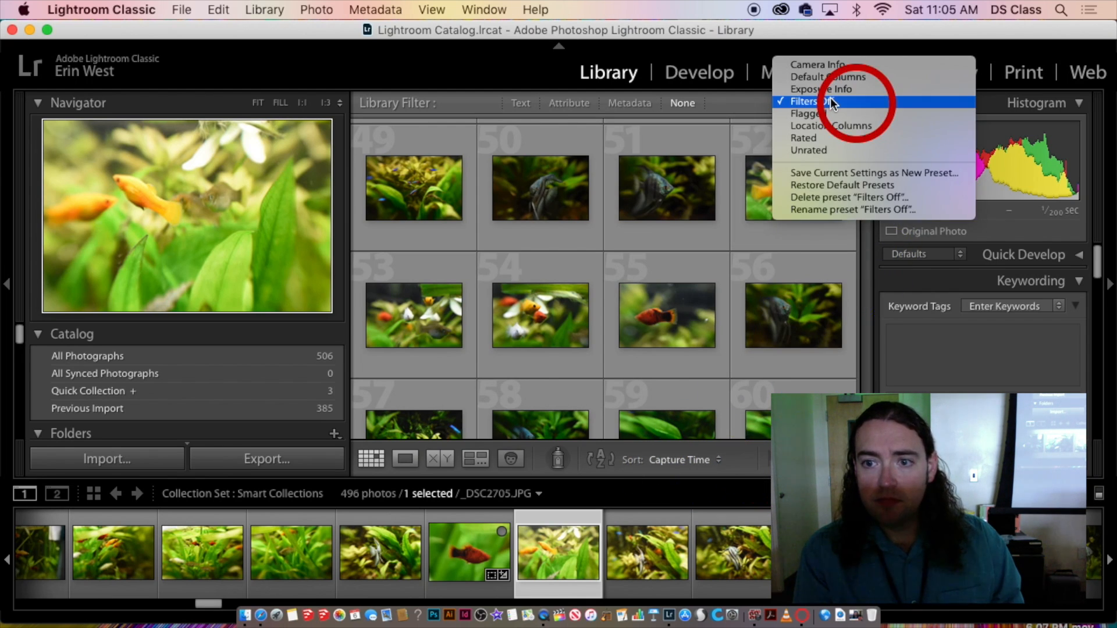
{"action": "left_click", "coordinate": [831, 102]}
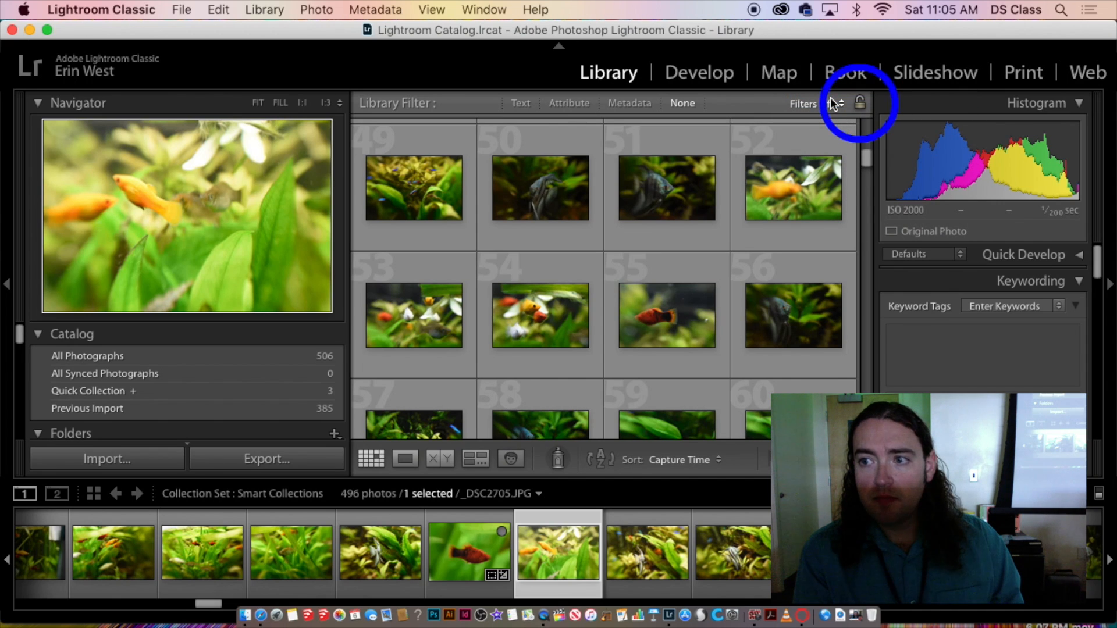
{"action": "left_click", "coordinate": [244, 8]}
{"action": "mouse_move", "coordinate": [438, 13]}
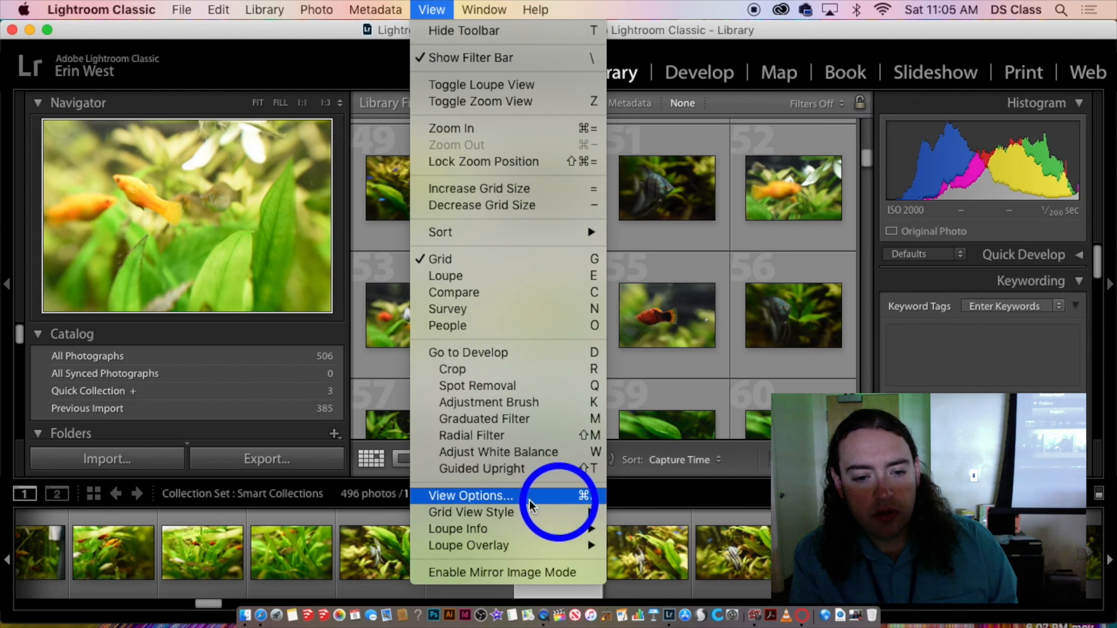
{"action": "mouse_move", "coordinate": [552, 519]}
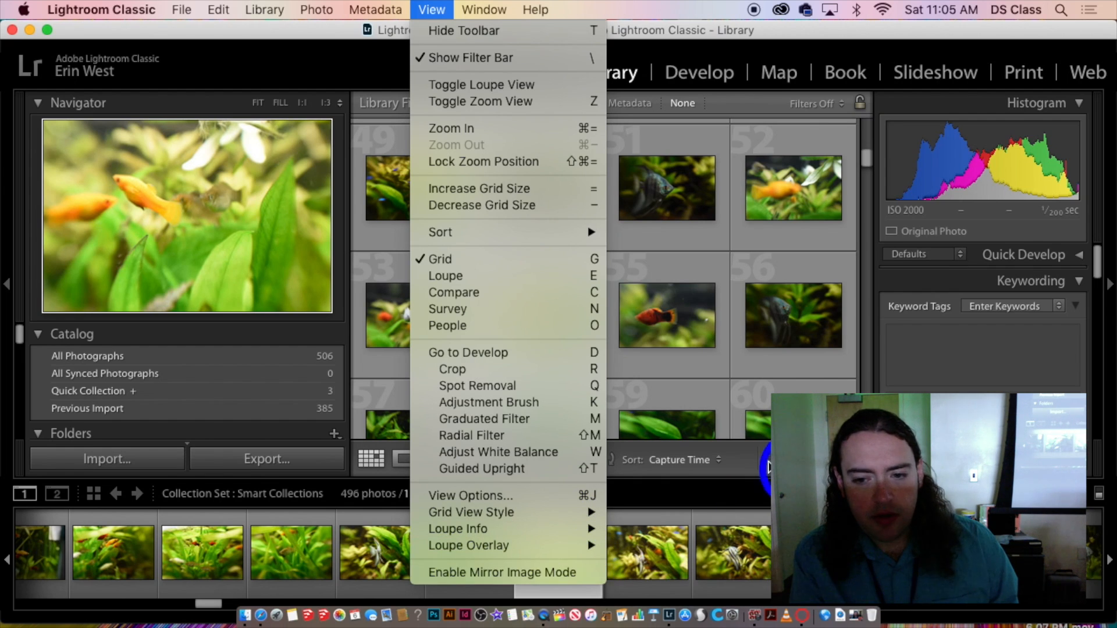
{"action": "left_click", "coordinate": [745, 446]}
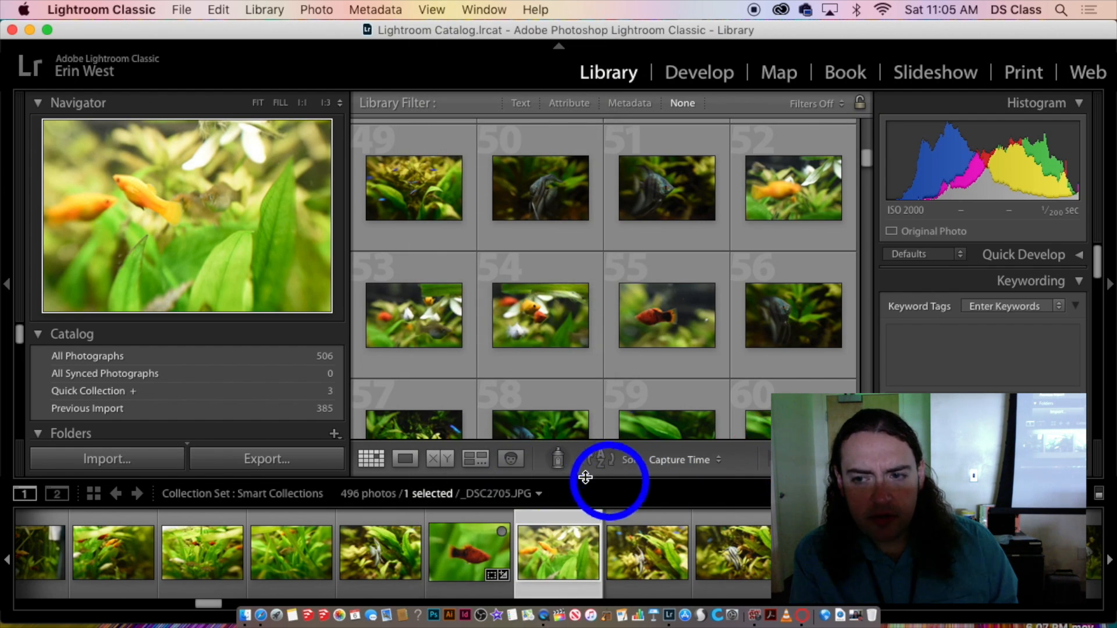
{"action": "scroll", "coordinate": [638, 341], "scroll_direction": "down", "scroll_amount": 3}
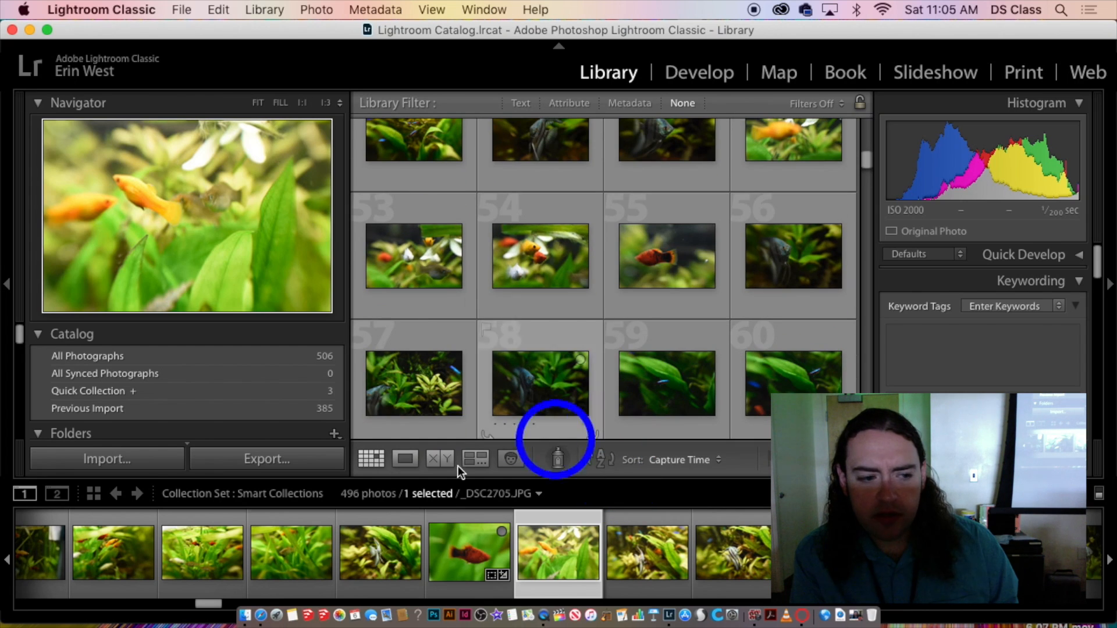
{"action": "left_click", "coordinate": [97, 497]}
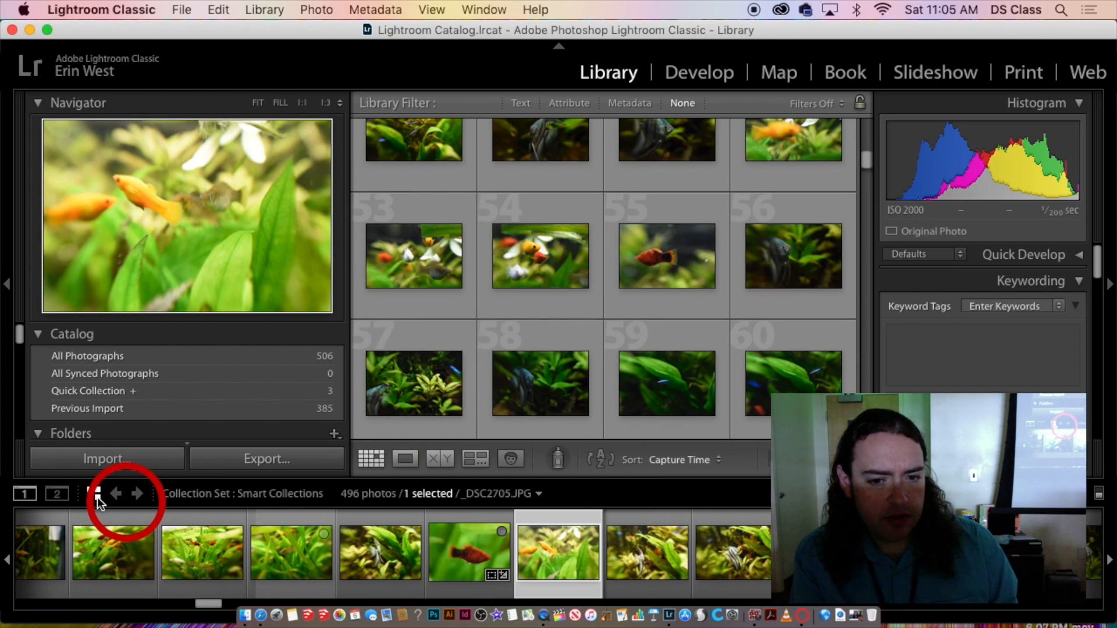
{"action": "left_click", "coordinate": [64, 496]}
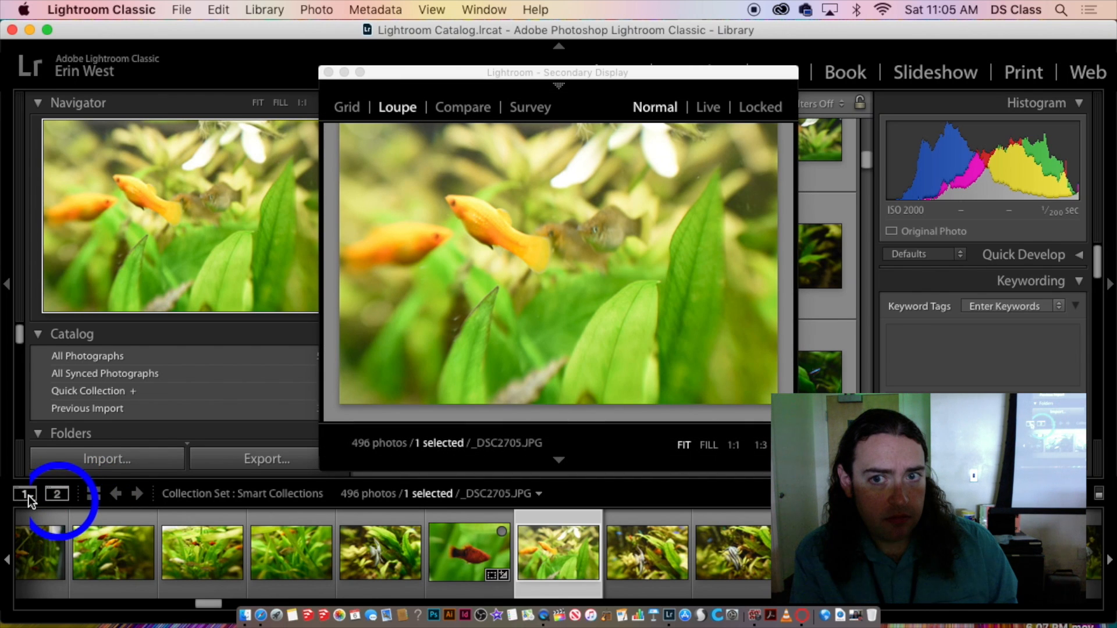
{"action": "left_click", "coordinate": [29, 496]}
{"action": "left_click", "coordinate": [328, 73]}
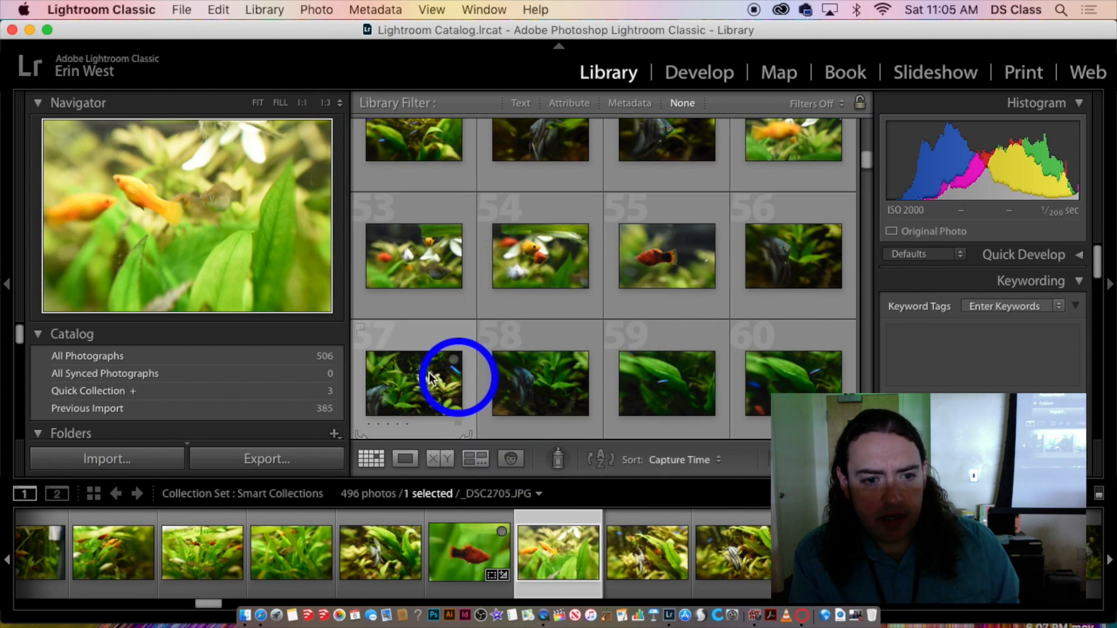
- Narrow the Navigator and Catalog panel column and shrink the grid thumbnails so that six photos fit per row
{"action": "scroll", "coordinate": [456, 381], "scroll_direction": "down", "scroll_amount": 2}
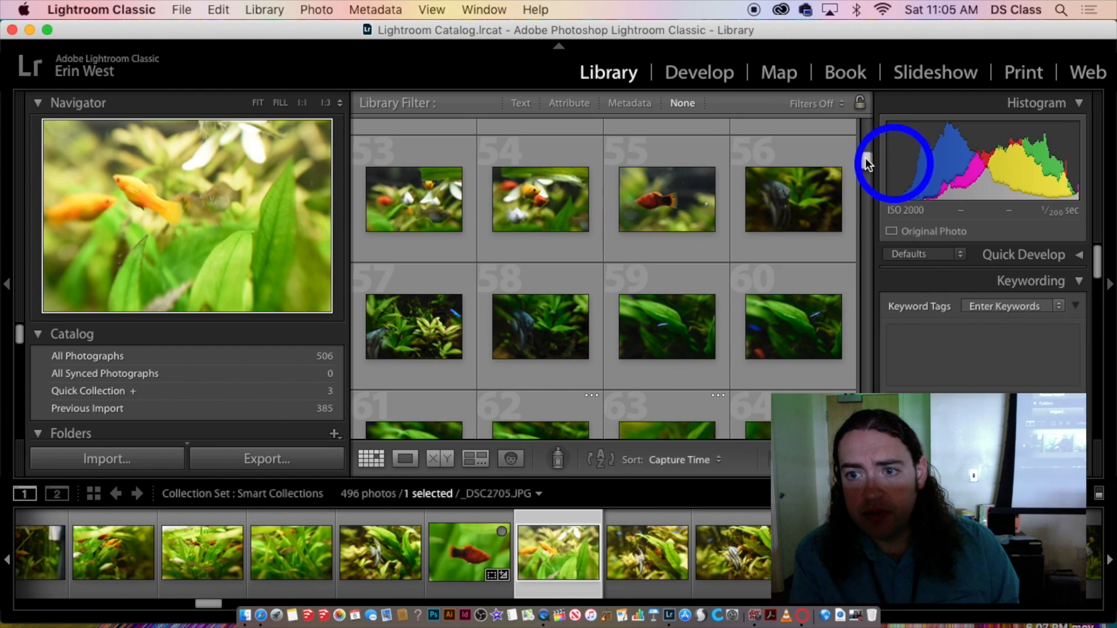
{"action": "left_click_drag", "start_coordinate": [865, 159], "coordinate": [785, 5]}
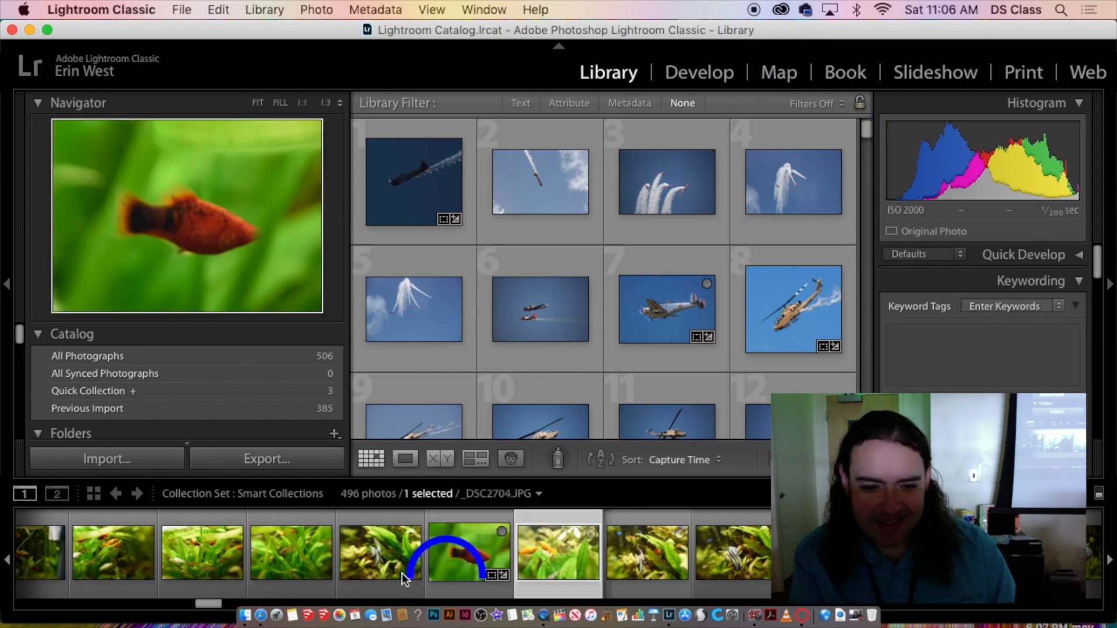
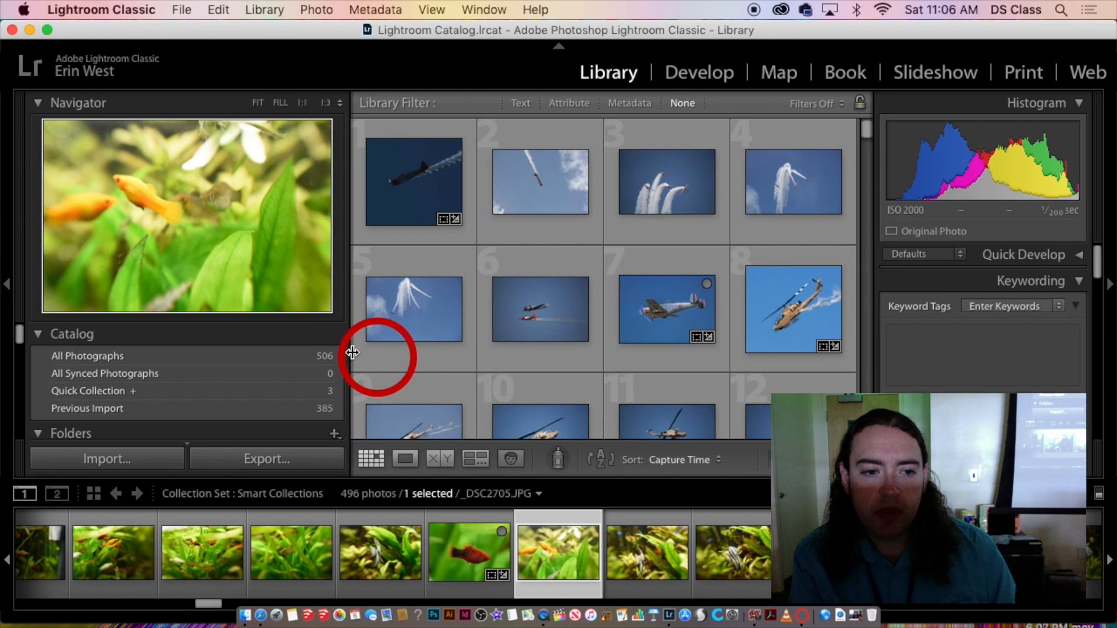
{"action": "left_click_drag", "start_coordinate": [352, 353], "coordinate": [137, 324]}
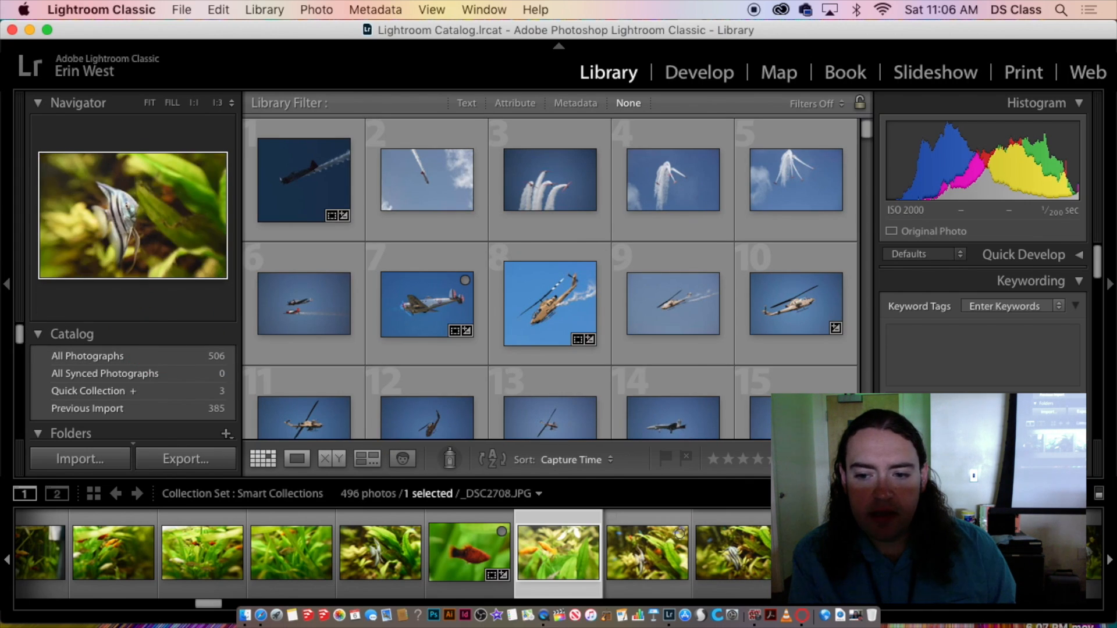
{"action": "left_click_drag", "start_coordinate": [816, 460], "coordinate": [808, 460]}
{"action": "scroll", "coordinate": [637, 317], "scroll_direction": "down", "scroll_amount": 1}
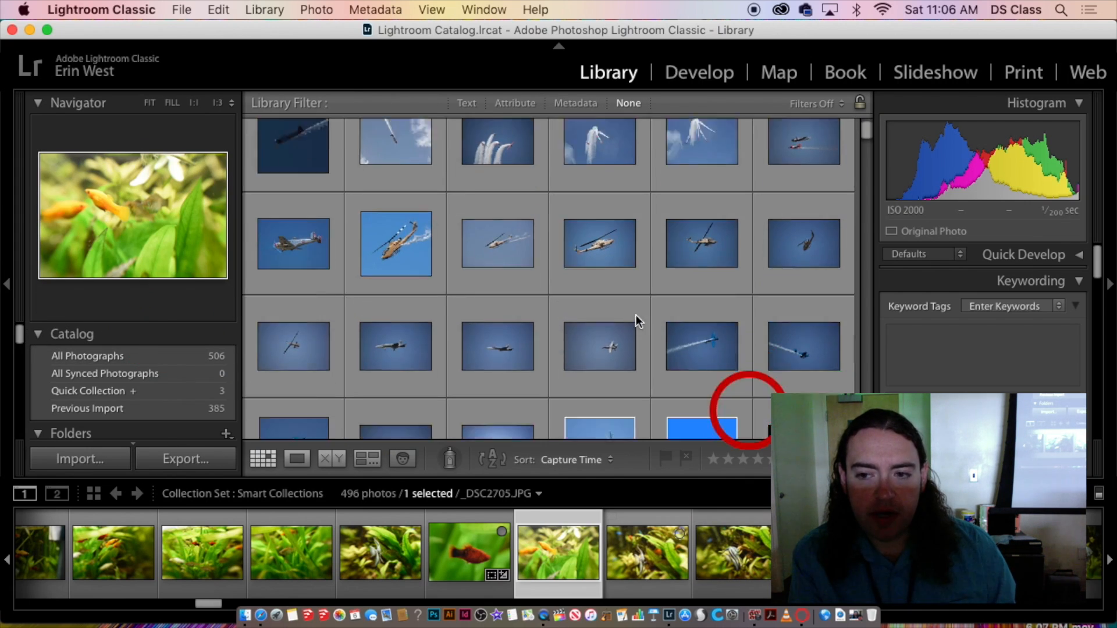
- Select aquarium photo 58 in the grid and switch the selection to photo 57, _DSC2674.JPG
{"action": "scroll", "coordinate": [637, 315], "scroll_direction": "down", "scroll_amount": 10}
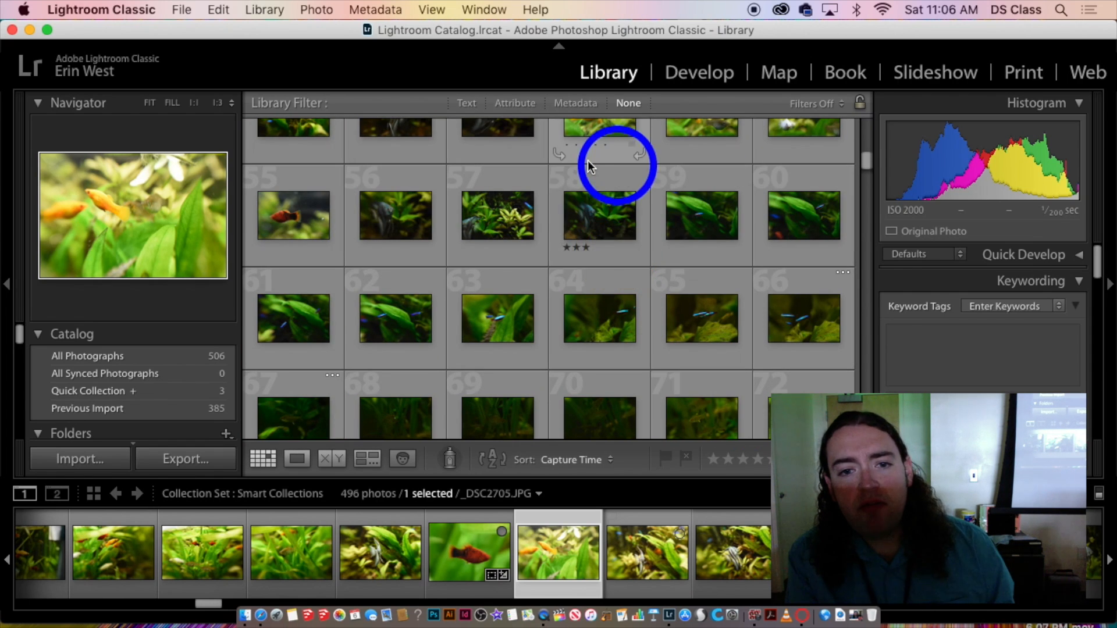
{"action": "left_click", "coordinate": [586, 198]}
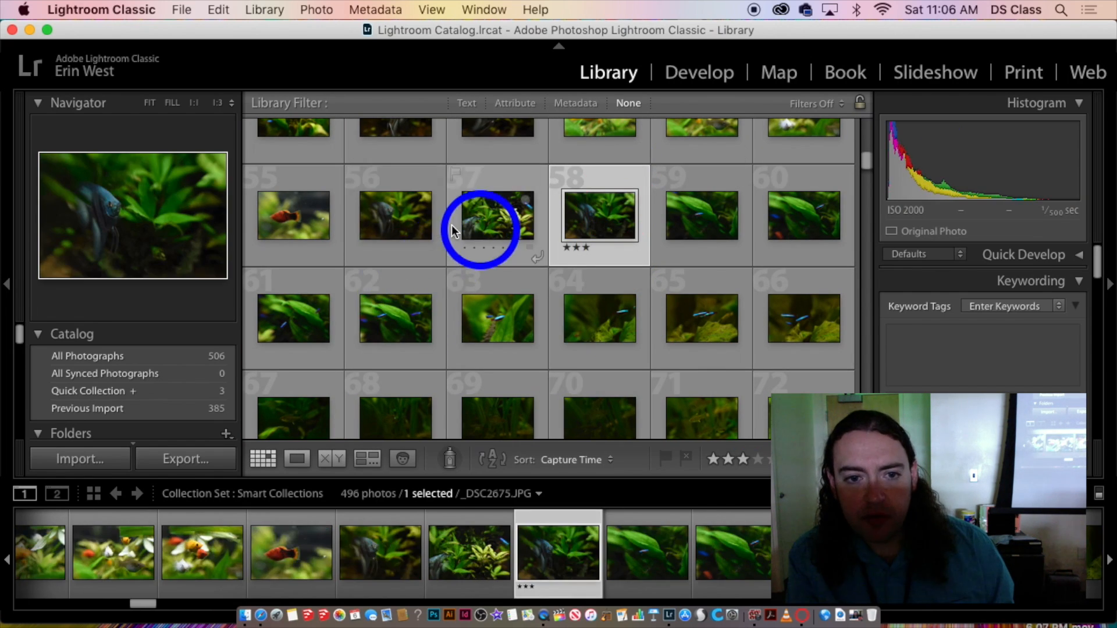
{"action": "left_click", "coordinate": [454, 231]}
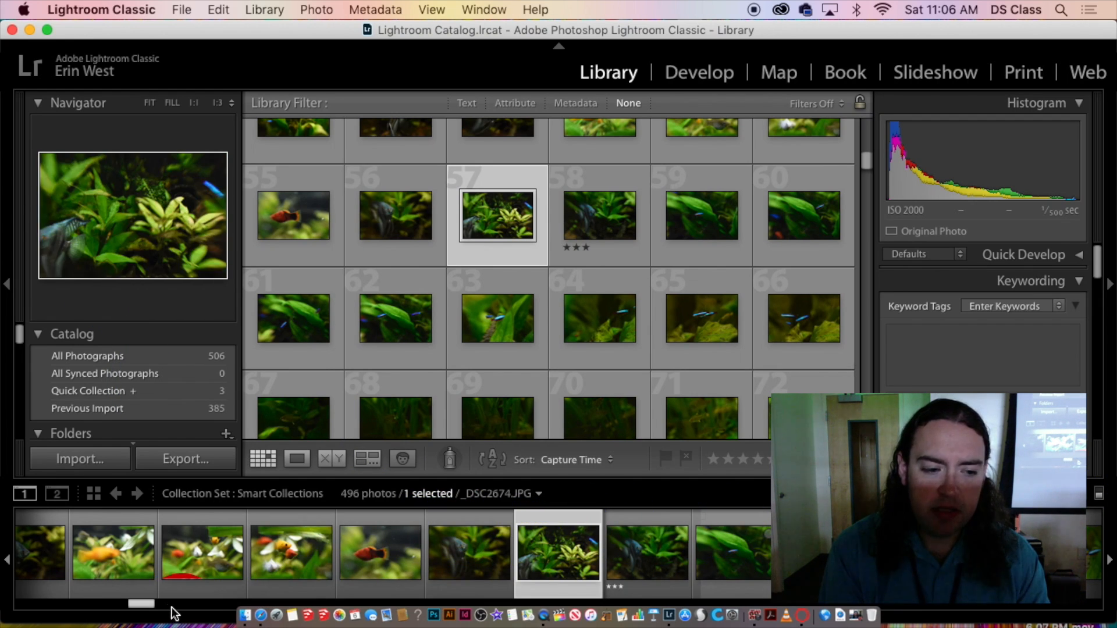
- Browse the filmstrip back to the airplane photos, view the selected plant photo in Loupe view and return to the grid
{"action": "mouse_move", "coordinate": [155, 607]}
{"action": "left_mouse_down"}
{"action": "mouse_move", "coordinate": [346, 588]}
{"action": "mouse_move", "coordinate": [225, 589]}
{"action": "mouse_move", "coordinate": [504, 581]}
{"action": "mouse_move", "coordinate": [776, 601]}
{"action": "mouse_move", "coordinate": [710, 558]}
{"action": "mouse_move", "coordinate": [232, 599]}
{"action": "mouse_move", "coordinate": [142, 594]}
{"action": "left_mouse_up"}
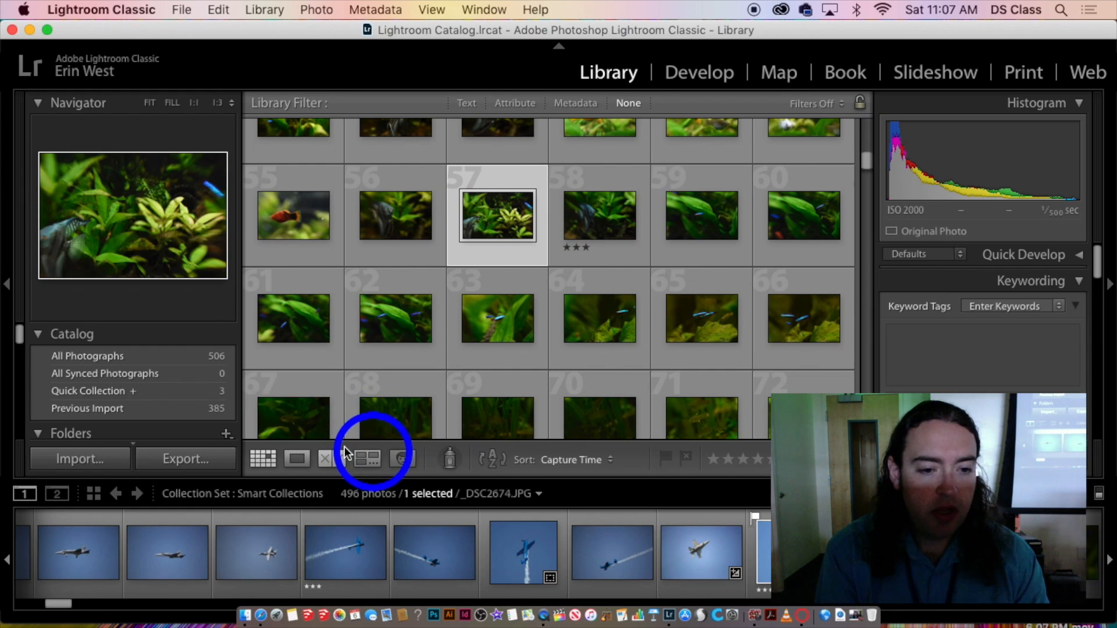
{"action": "left_click", "coordinate": [297, 459]}
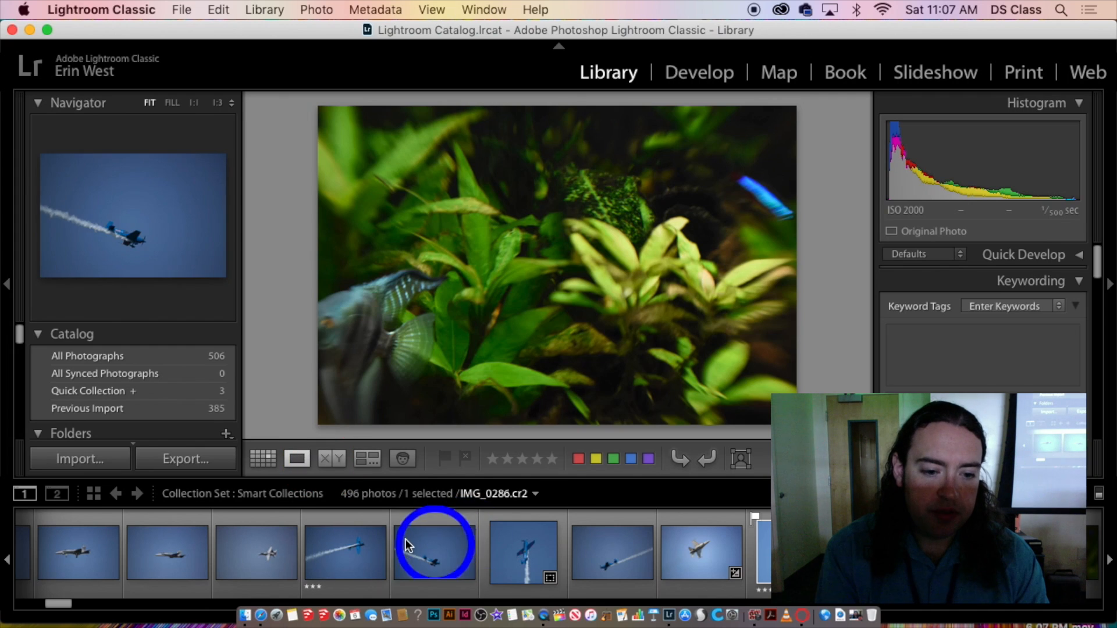
{"action": "left_click", "coordinate": [263, 459]}
- Show all photographs of the catalog and switch the grid to the photos of the previous import
{"action": "scroll", "coordinate": [512, 239], "scroll_direction": "up", "scroll_amount": 4}
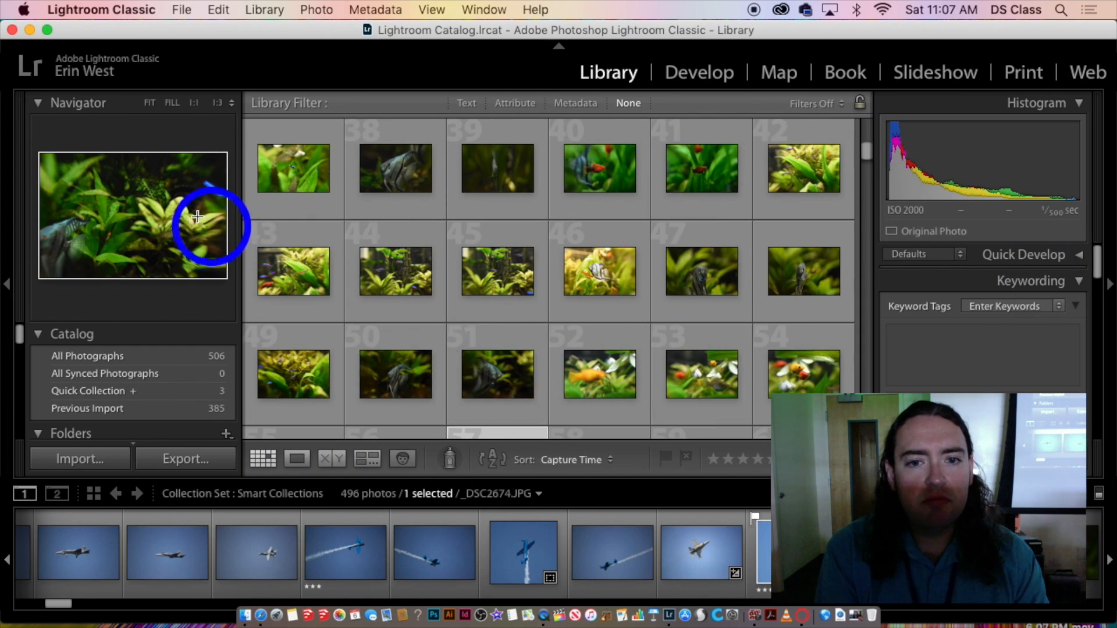
{"action": "scroll", "coordinate": [432, 314], "scroll_direction": "up", "scroll_amount": 2}
{"action": "scroll", "coordinate": [432, 314], "scroll_direction": "up", "scroll_amount": 3}
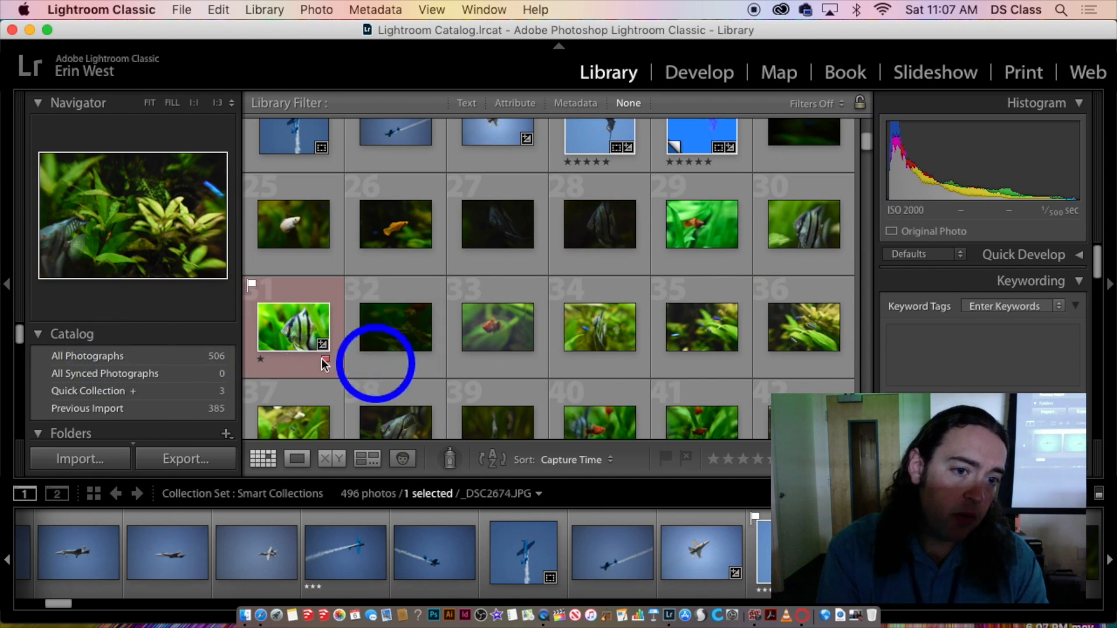
{"action": "left_click", "coordinate": [96, 364]}
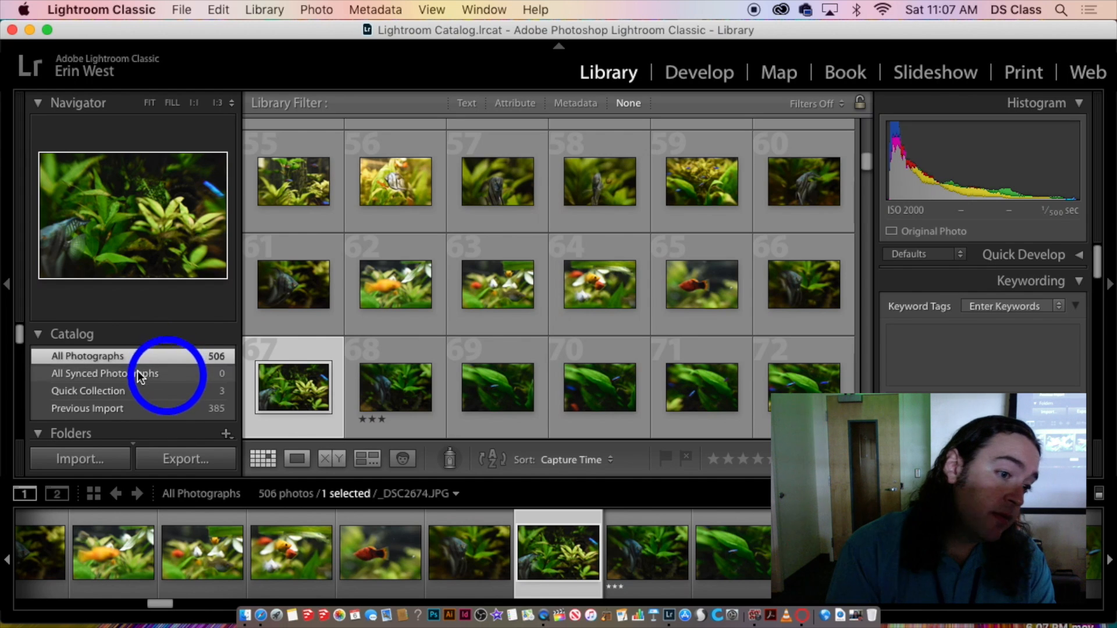
{"action": "left_click", "coordinate": [135, 410]}
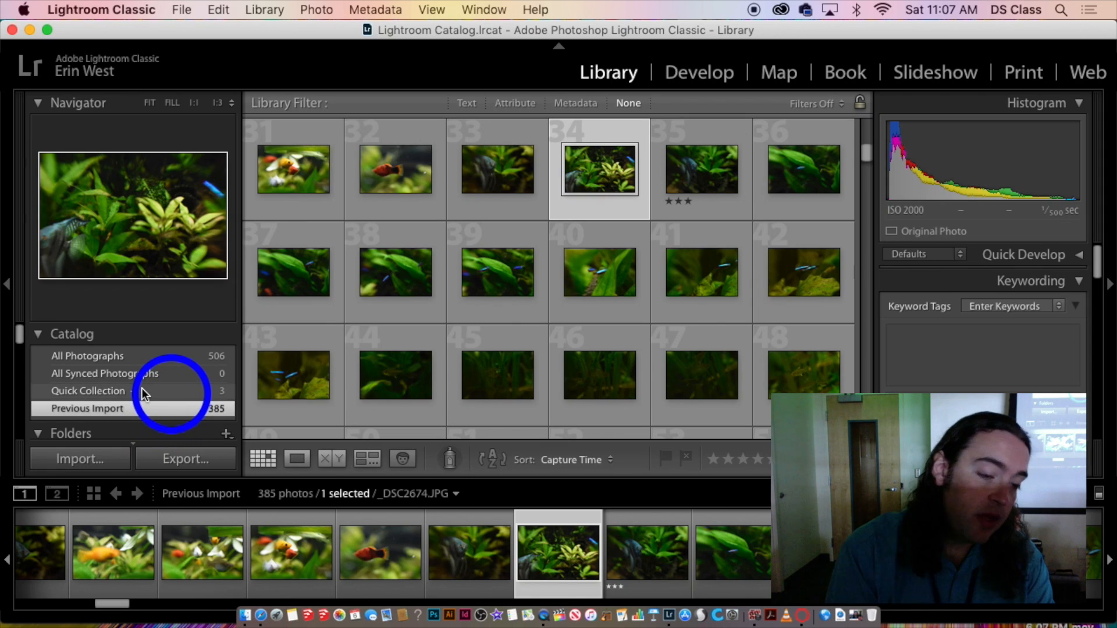
- Collapse both 2018 folders under Macintosh HD in the folder list
{"action": "scroll", "coordinate": [144, 394], "scroll_direction": "down", "scroll_amount": 1}
{"action": "scroll", "coordinate": [142, 387], "scroll_direction": "down", "scroll_amount": 5}
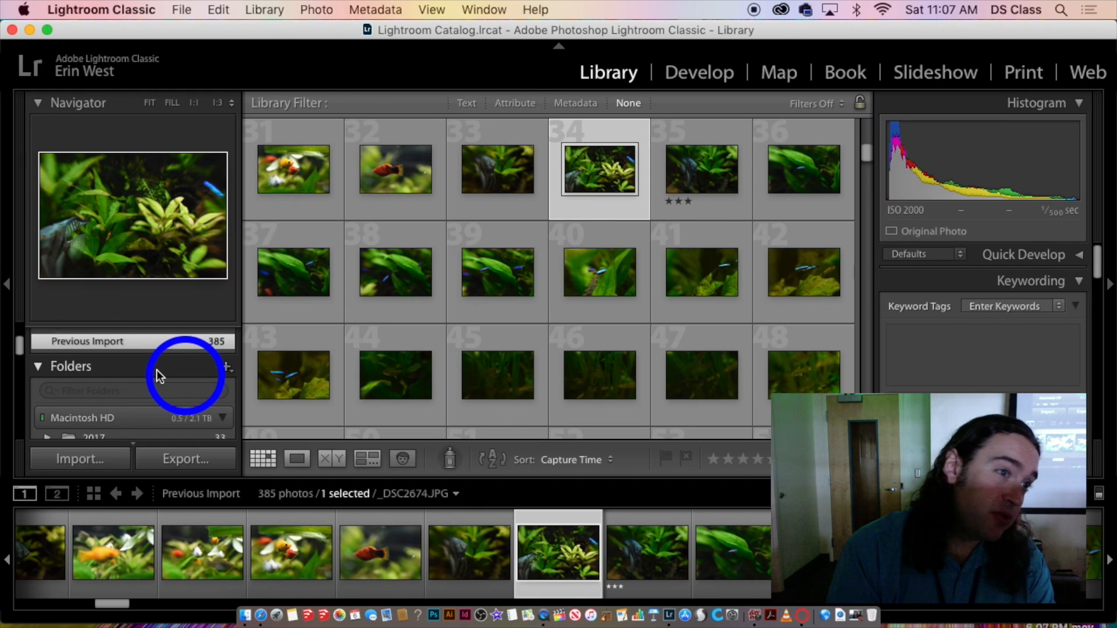
{"action": "scroll", "coordinate": [157, 369], "scroll_direction": "down", "scroll_amount": 3}
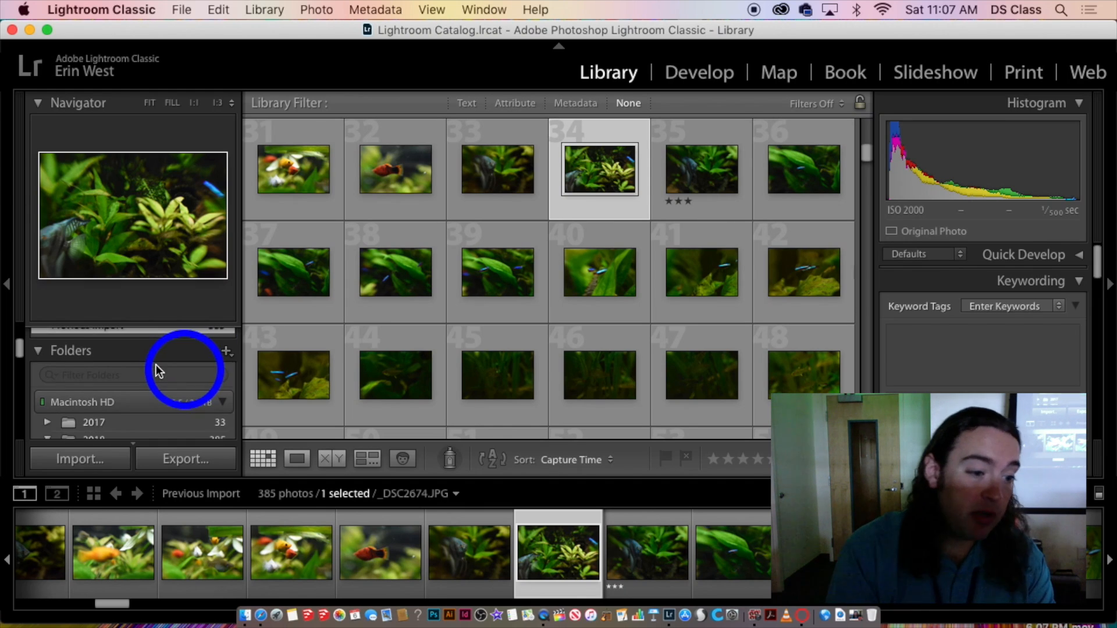
{"action": "scroll", "coordinate": [148, 372], "scroll_direction": "down", "scroll_amount": 1}
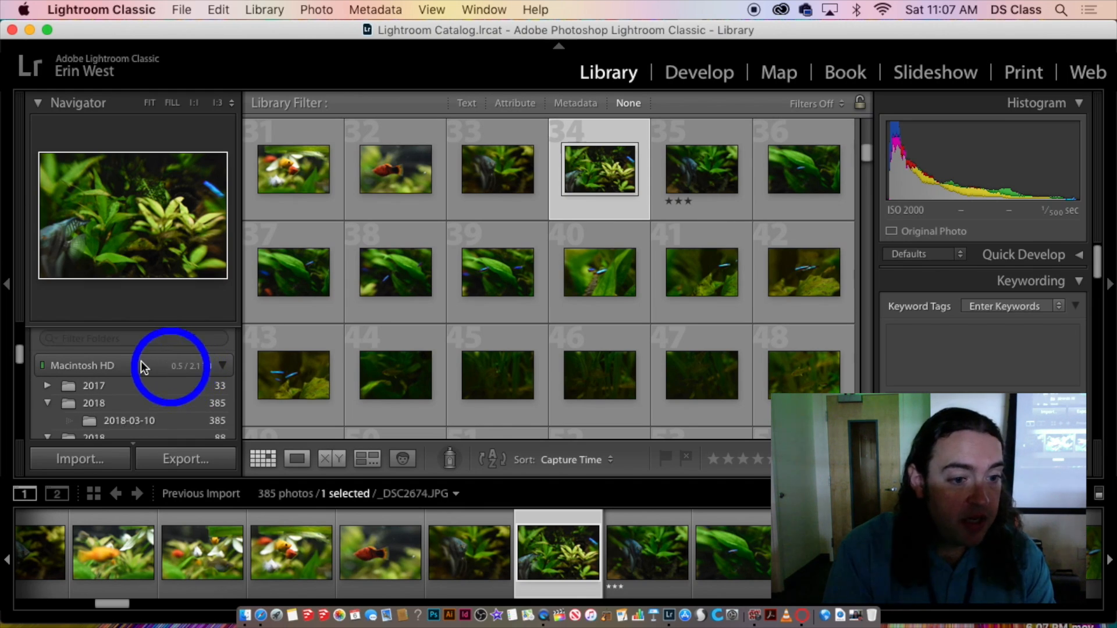
{"action": "left_click", "coordinate": [50, 404]}
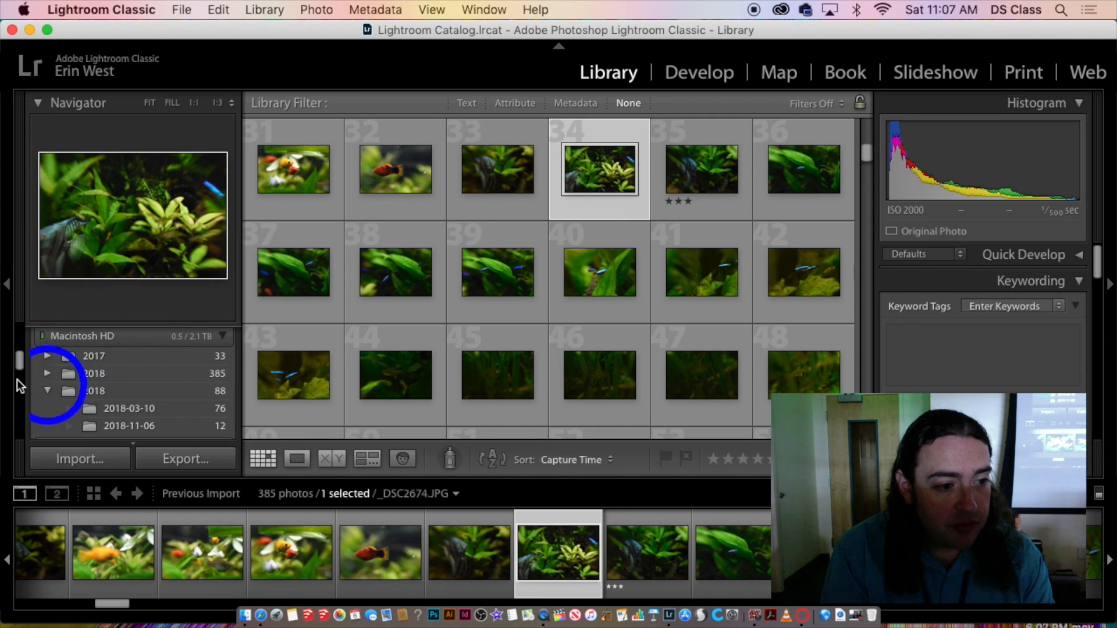
{"action": "left_click", "coordinate": [47, 391]}
- Look through the collections and publish services, and browse the thumbnails of the previous import
{"action": "scroll", "coordinate": [131, 387], "scroll_direction": "down", "scroll_amount": 3}
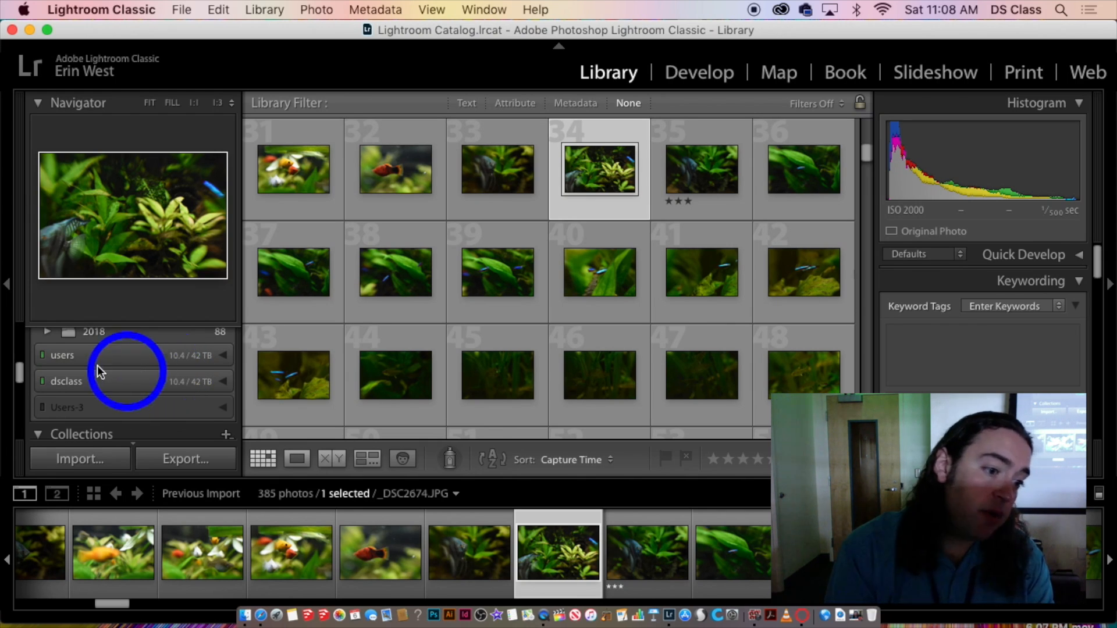
{"action": "scroll", "coordinate": [93, 384], "scroll_direction": "down", "scroll_amount": 5}
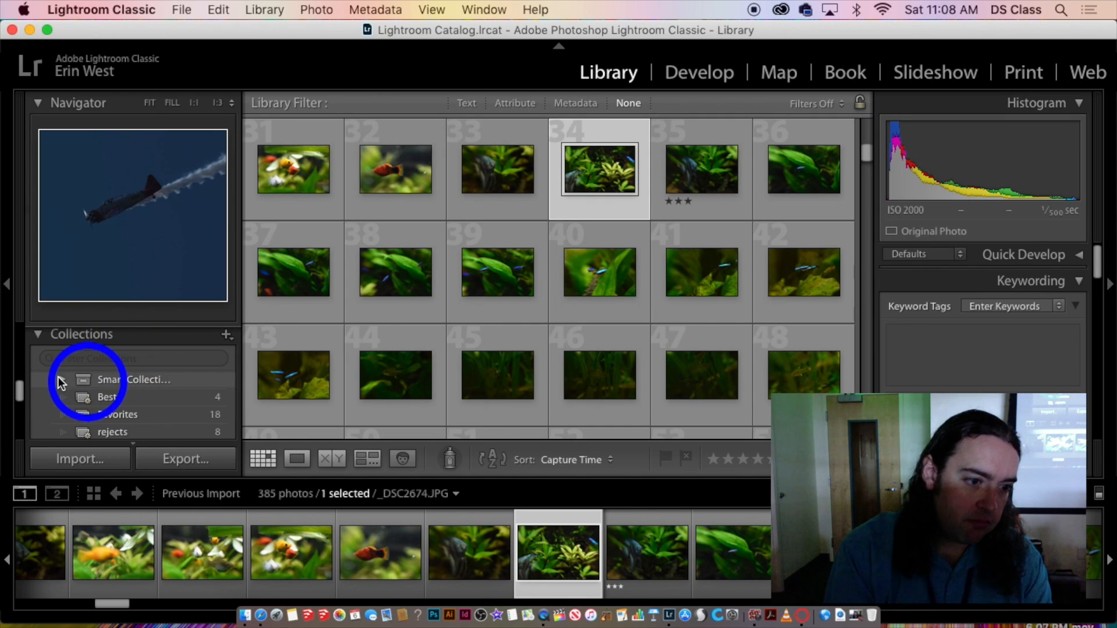
{"action": "scroll", "coordinate": [64, 381], "scroll_direction": "down", "scroll_amount": 3}
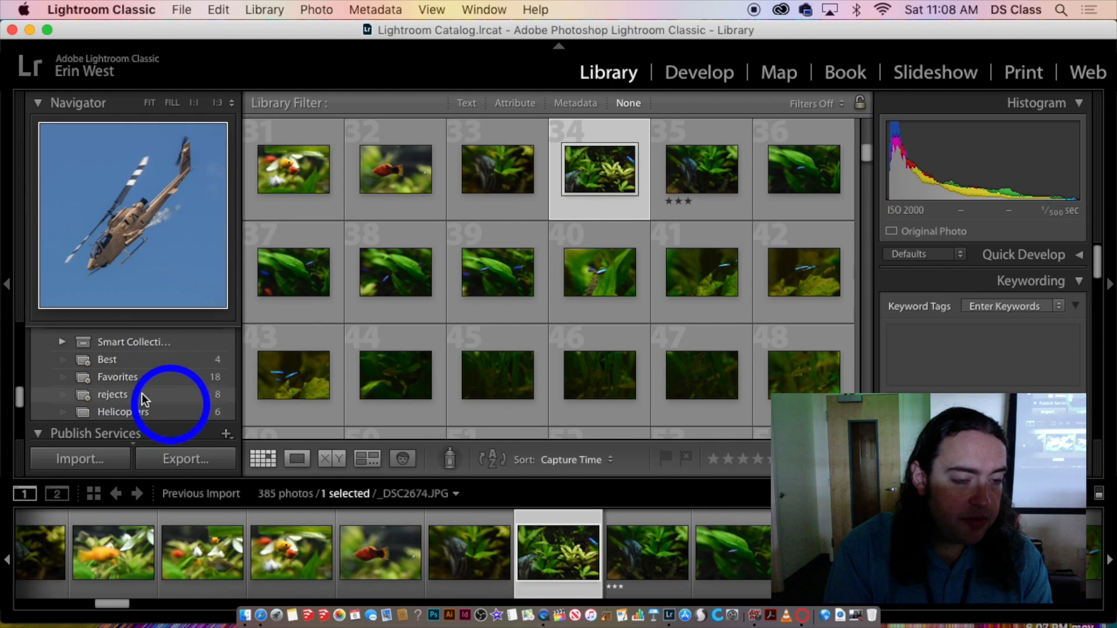
{"action": "scroll", "coordinate": [150, 372], "scroll_direction": "down", "scroll_amount": 1}
{"action": "scroll", "coordinate": [529, 326], "scroll_direction": "up", "scroll_amount": 6}
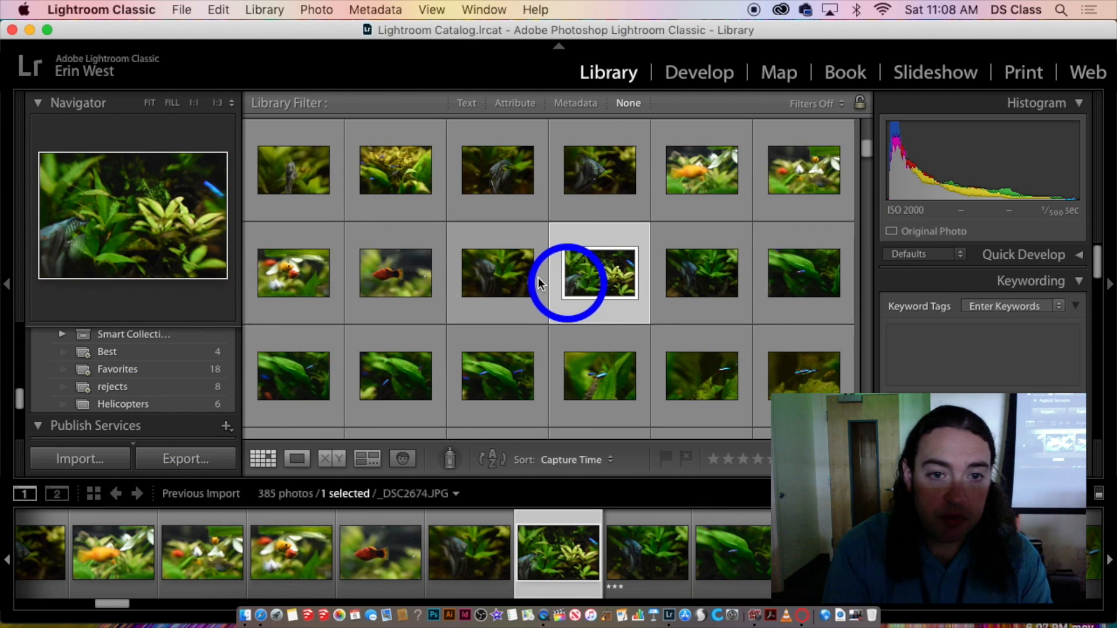
{"action": "scroll", "coordinate": [541, 283], "scroll_direction": "up", "scroll_amount": 2}
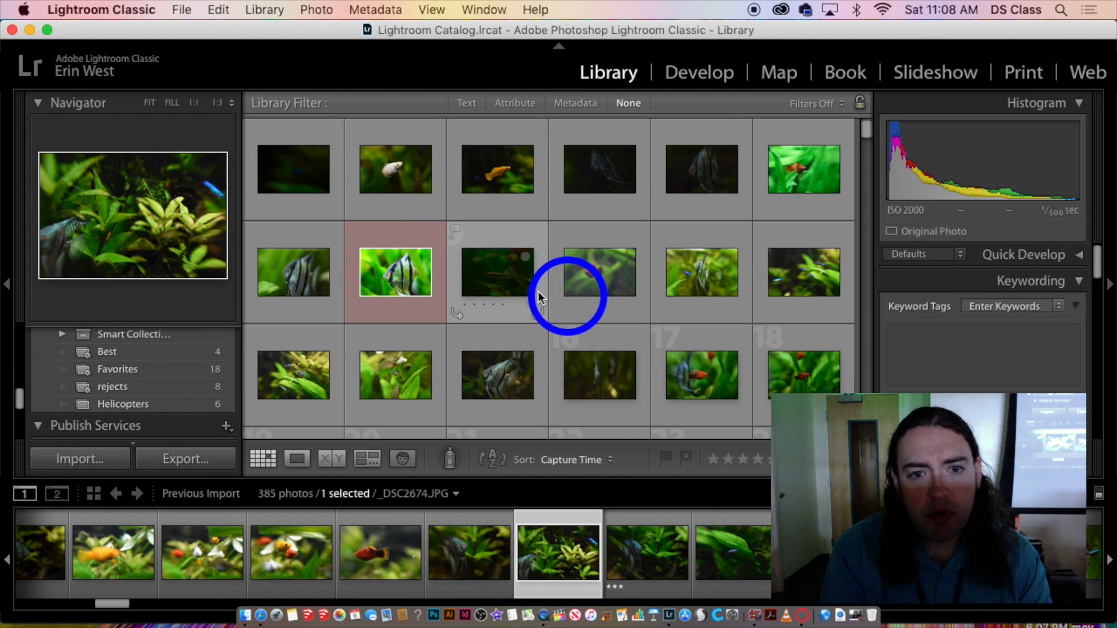
{"action": "scroll", "coordinate": [541, 303], "scroll_direction": "down", "scroll_amount": 5}
{"action": "scroll", "coordinate": [542, 317], "scroll_direction": "down", "scroll_amount": 3}
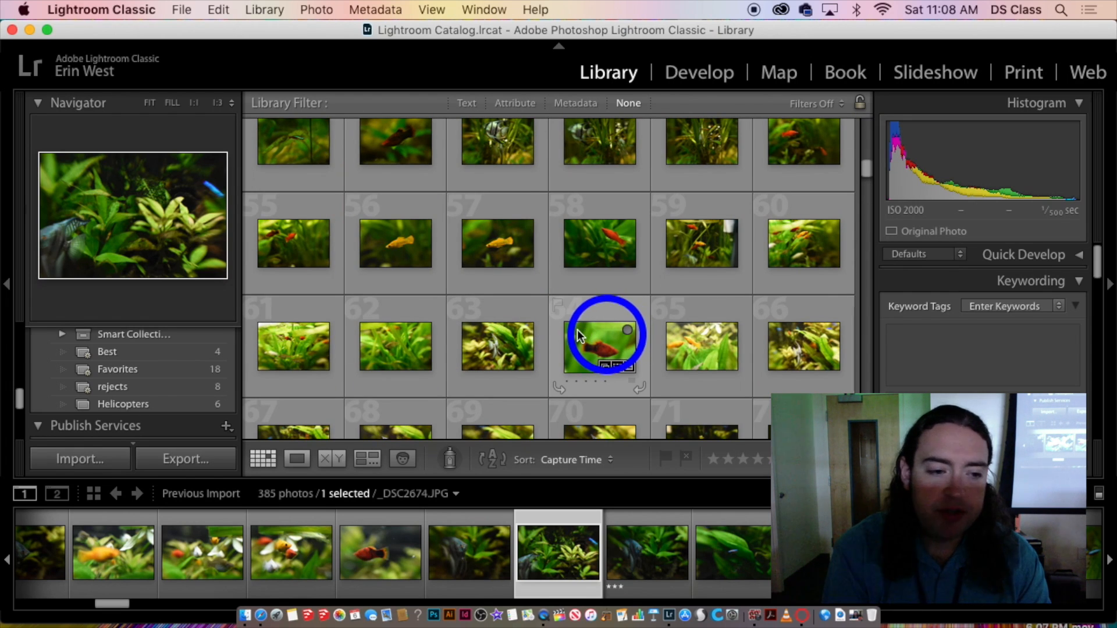
{"action": "scroll", "coordinate": [81, 382], "scroll_direction": "down", "scroll_amount": 2}
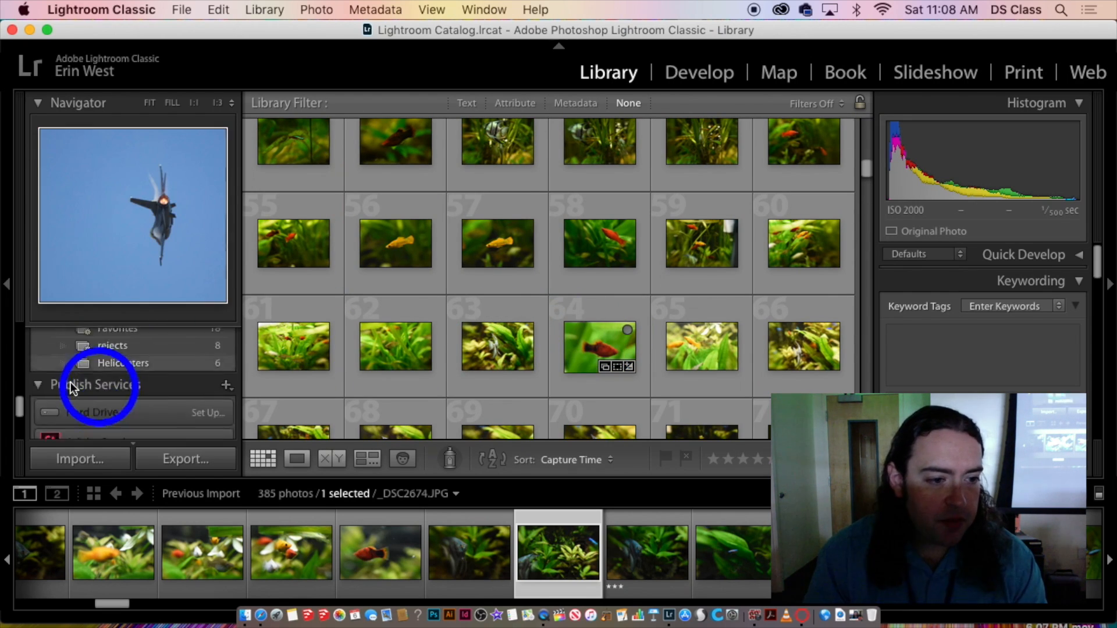
{"action": "scroll", "coordinate": [81, 384], "scroll_direction": "down", "scroll_amount": 1}
{"action": "scroll", "coordinate": [93, 379], "scroll_direction": "up", "scroll_amount": 5}
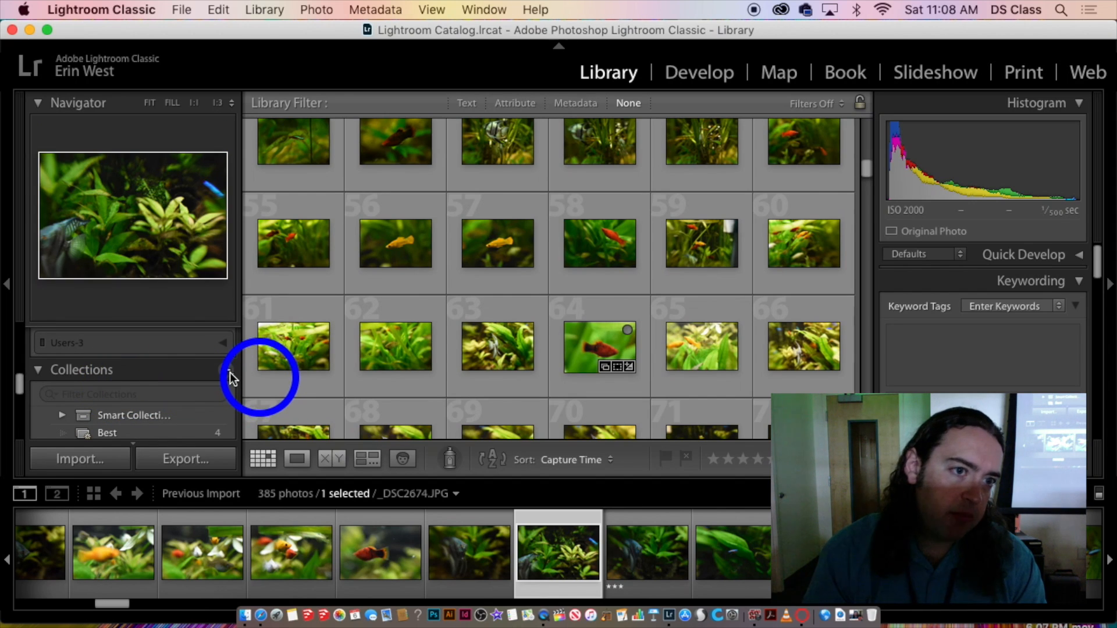
- Create a new collection named "Orange and red fish" without including the selected photos
{"action": "left_click", "coordinate": [227, 372]}
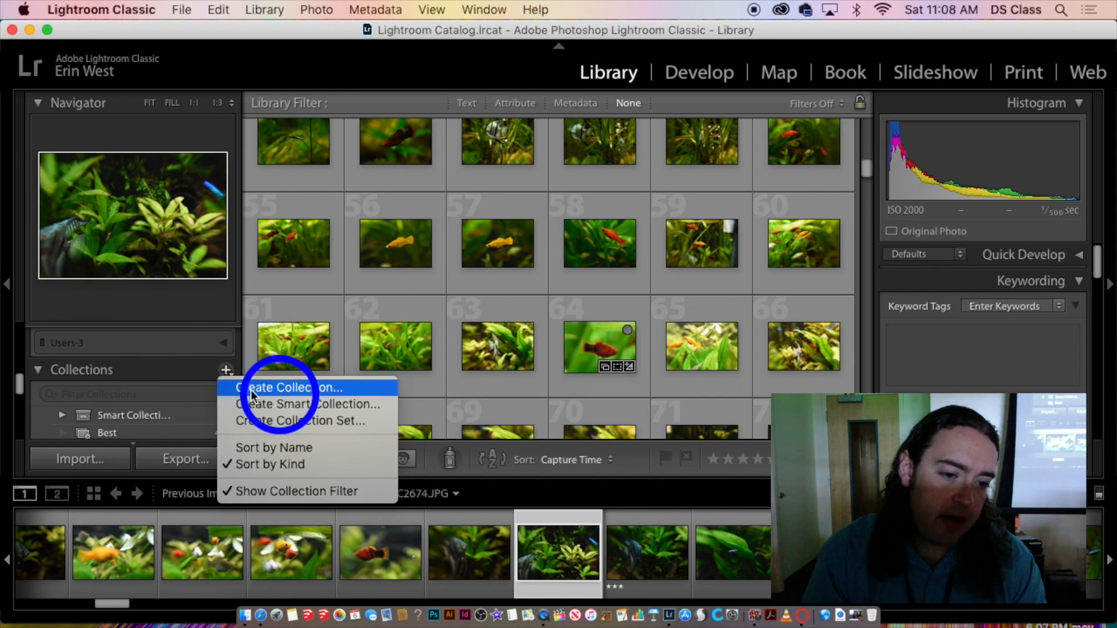
{"action": "left_click", "coordinate": [353, 387]}
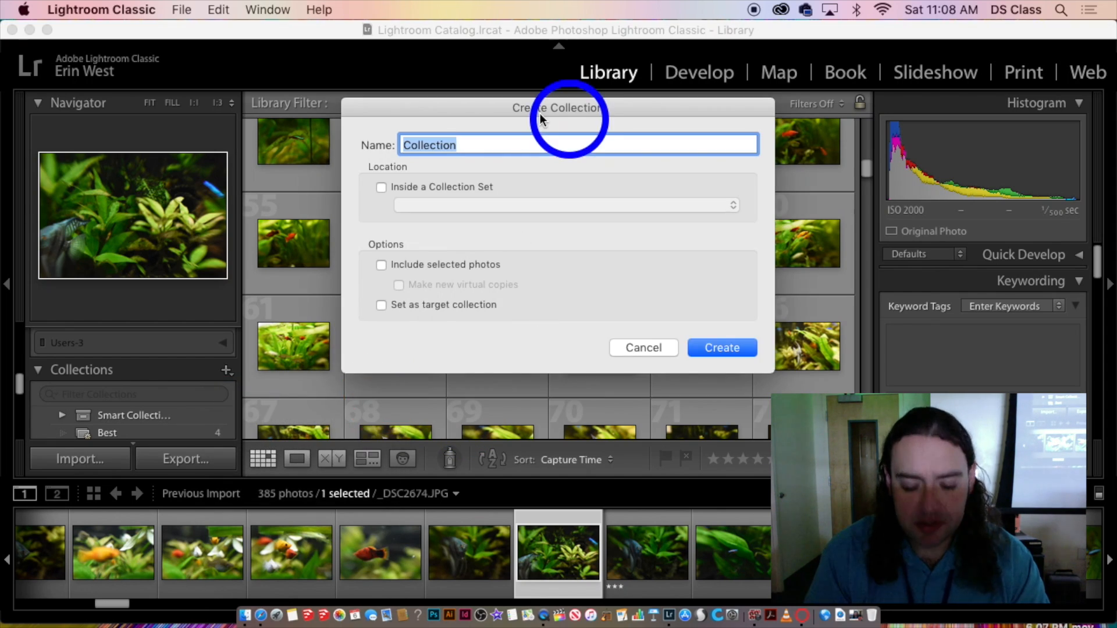
{"action": "type", "text": "ORange and red fish"}
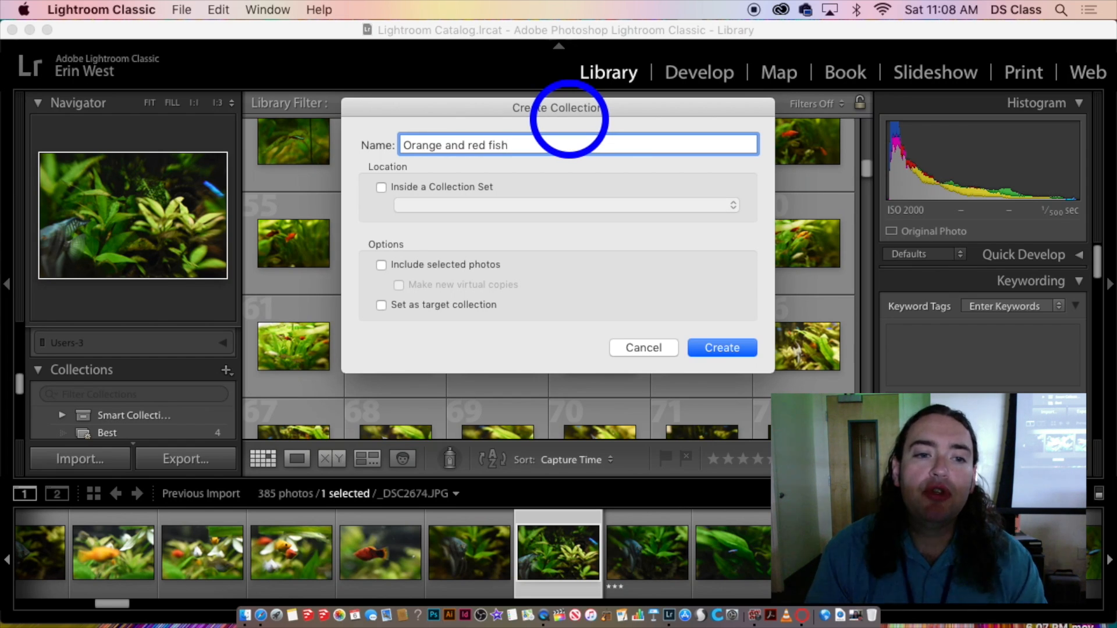
{"action": "left_click", "coordinate": [734, 350]}
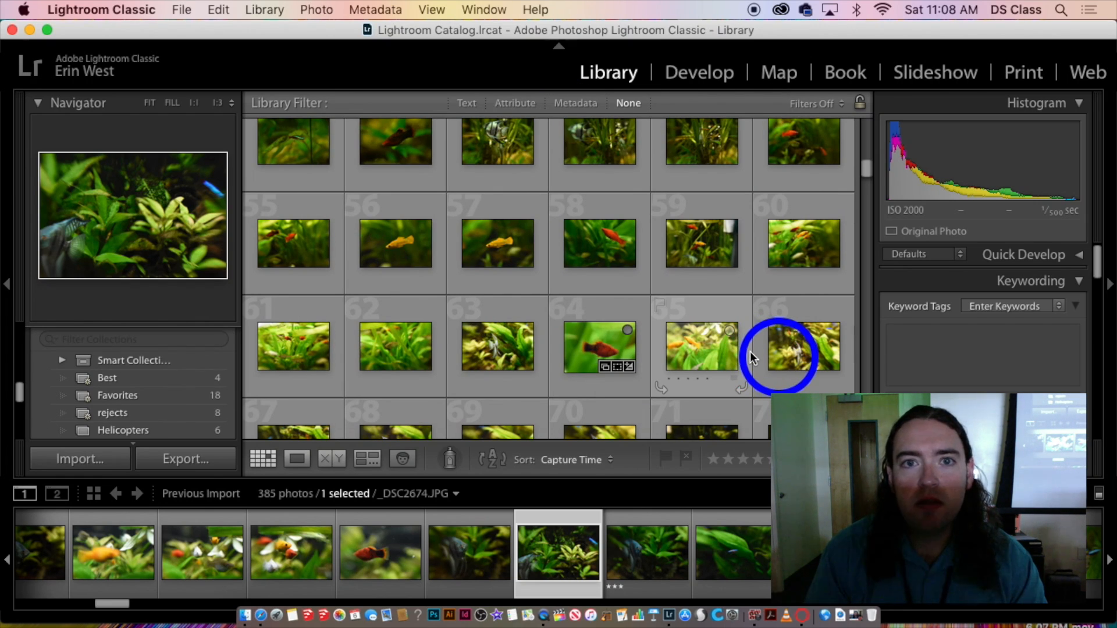
- Add photo 10, the red fish in front of green leaves, to the Orange and red fish collection
{"action": "left_click", "coordinate": [552, 527]}
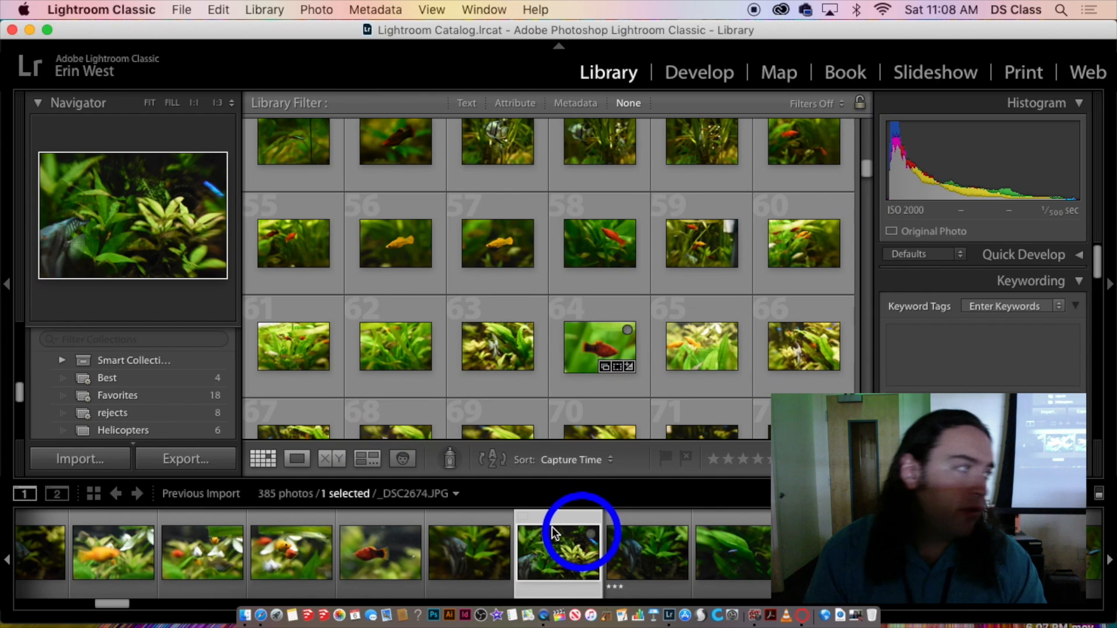
{"action": "mouse_move", "coordinate": [552, 527]}
{"action": "left_mouse_down"}
{"action": "mouse_move", "coordinate": [600, 409]}
{"action": "mouse_move", "coordinate": [579, 291]}
{"action": "left_mouse_up"}
{"action": "scroll", "coordinate": [581, 297], "scroll_direction": "down", "scroll_amount": 5}
{"action": "scroll", "coordinate": [584, 306], "scroll_direction": "up", "scroll_amount": 8}
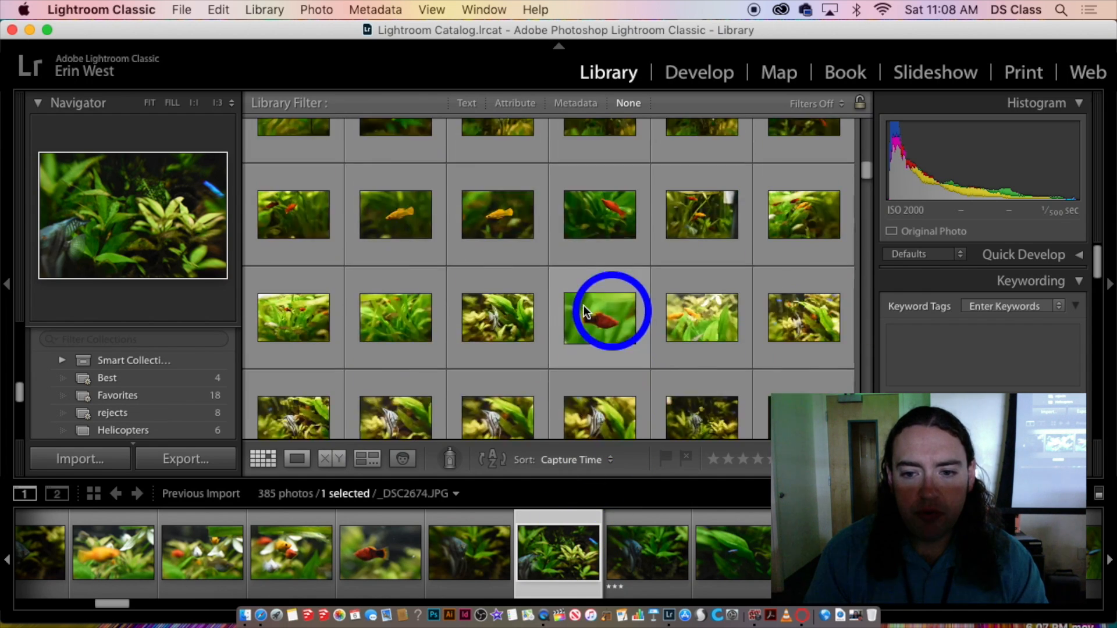
{"action": "scroll", "coordinate": [584, 308], "scroll_direction": "down", "scroll_amount": 3}
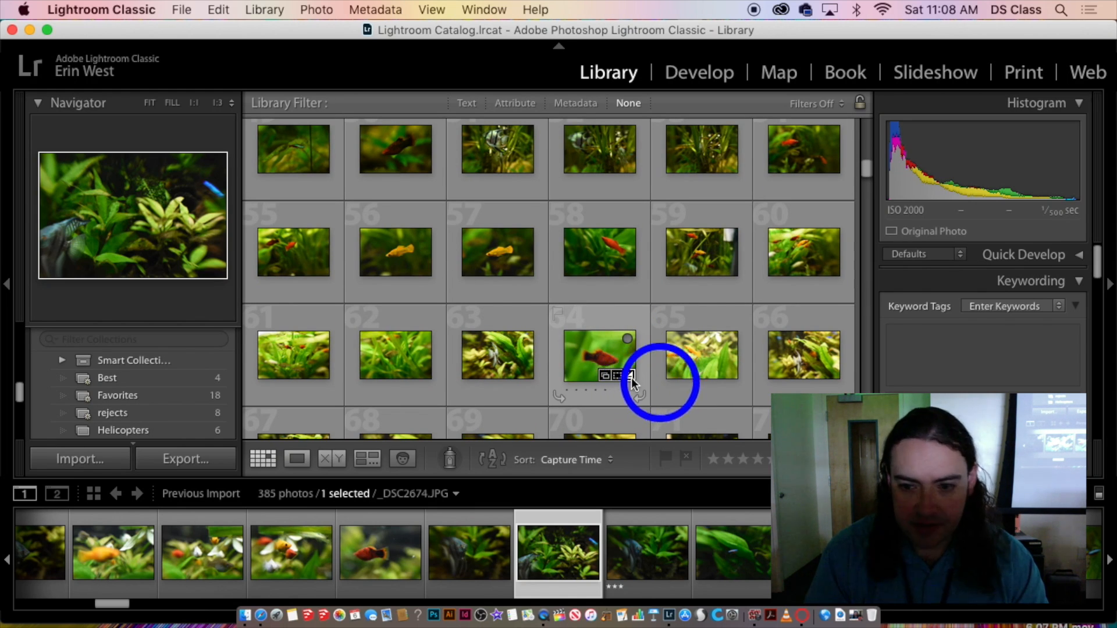
{"action": "scroll", "coordinate": [606, 348], "scroll_direction": "up", "scroll_amount": 2}
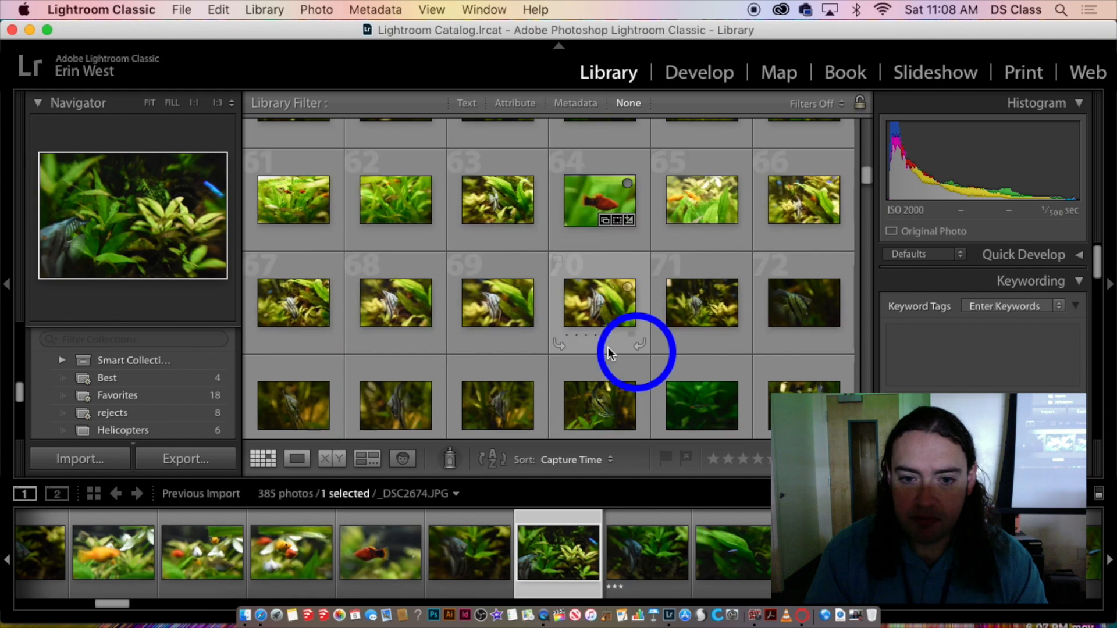
{"action": "scroll", "coordinate": [610, 351], "scroll_direction": "up", "scroll_amount": 15}
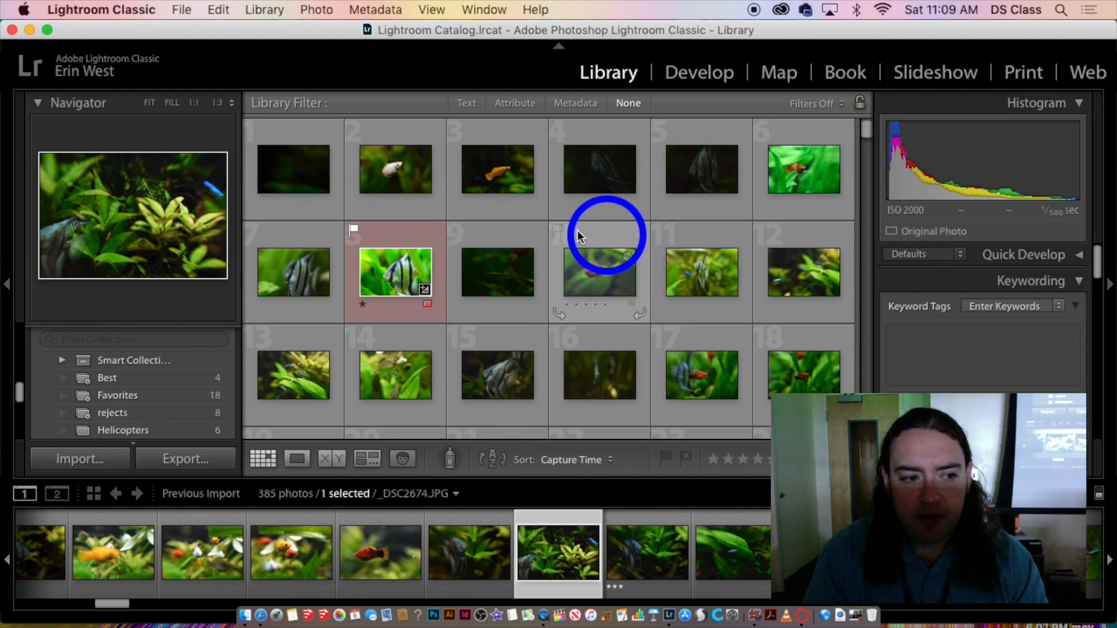
{"action": "scroll", "coordinate": [156, 414], "scroll_direction": "down", "scroll_amount": 2}
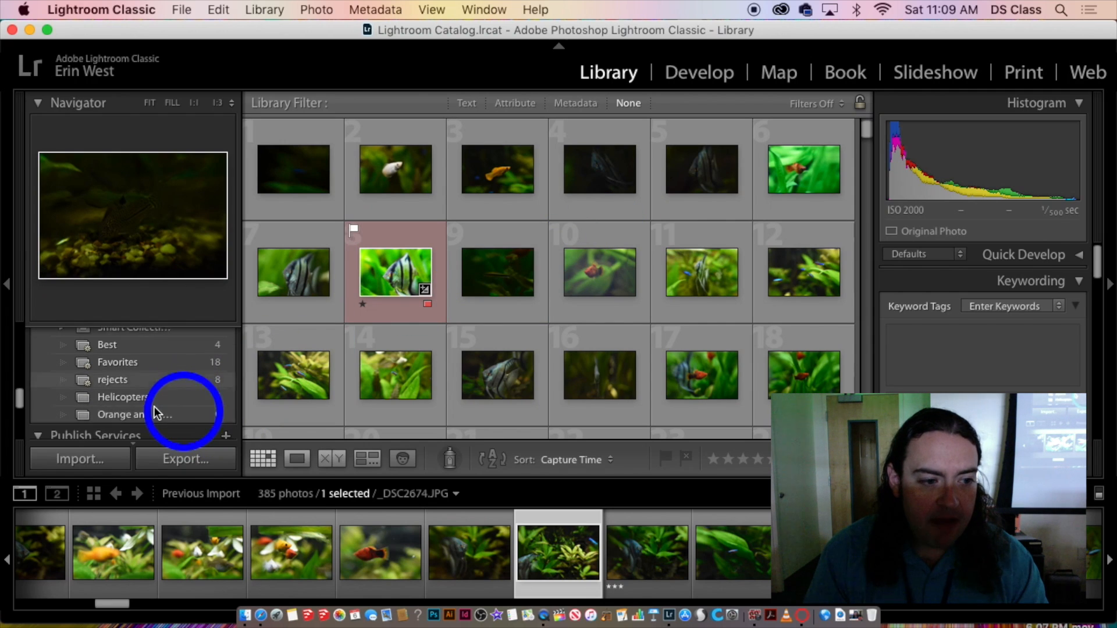
{"action": "scroll", "coordinate": [110, 405], "scroll_direction": "down", "scroll_amount": 1}
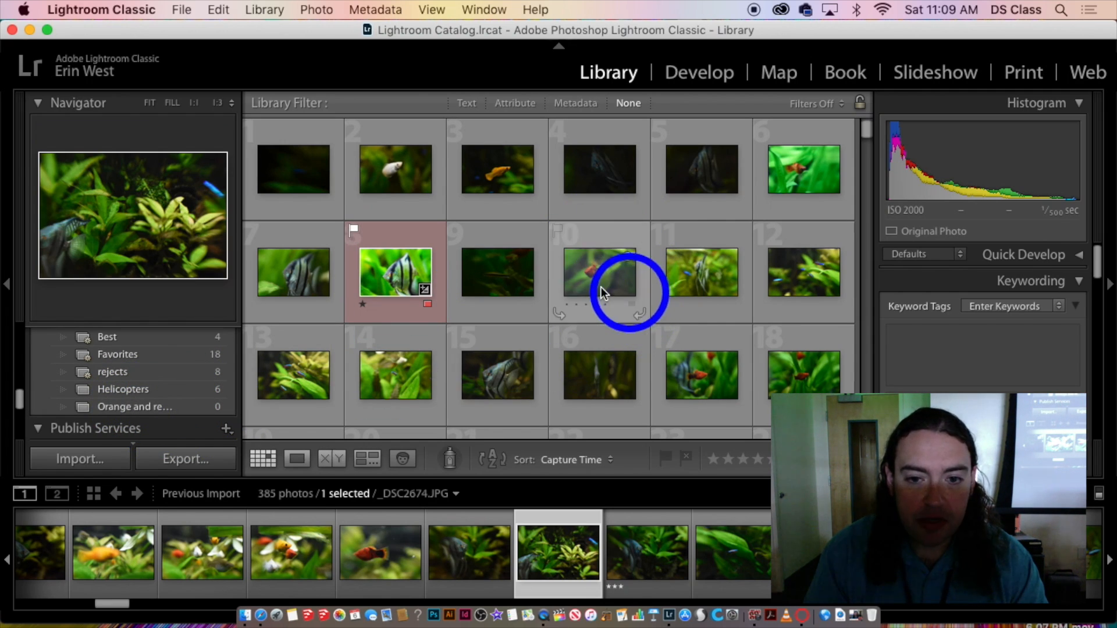
{"action": "left_click_drag", "start_coordinate": [602, 291], "coordinate": [169, 400]}
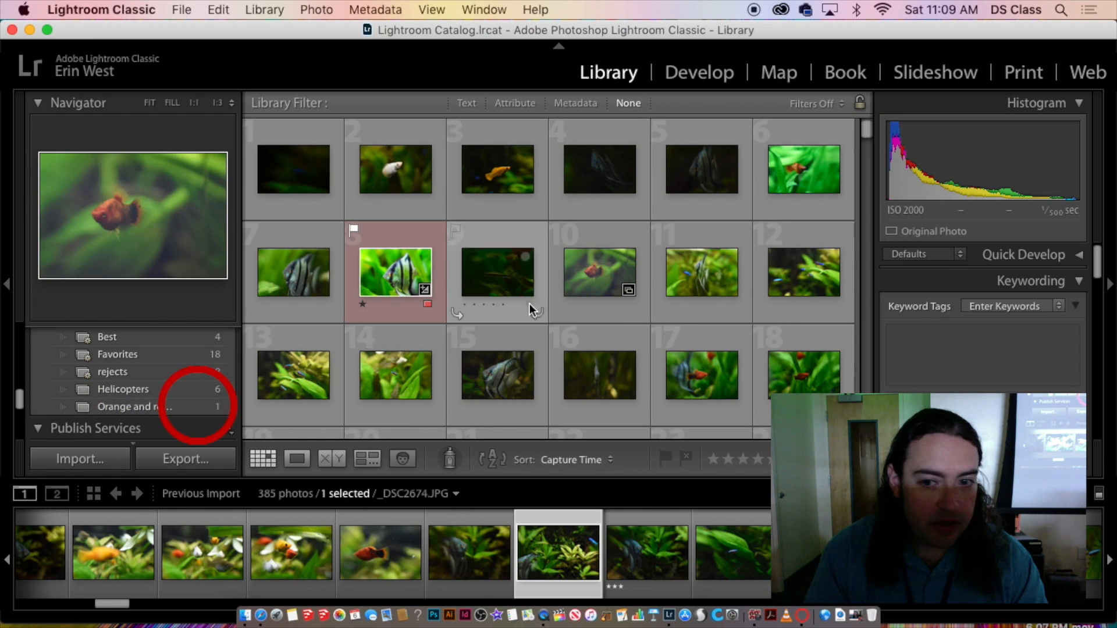
- Add the red fish photos 17, 18 and 32 from the previous import to the Orange and red fish collection
{"action": "scroll", "coordinate": [532, 310], "scroll_direction": "down", "scroll_amount": 2}
{"action": "left_click_drag", "start_coordinate": [714, 309], "coordinate": [144, 415]}
{"action": "left_click_drag", "start_coordinate": [836, 314], "coordinate": [209, 409]}
{"action": "scroll", "coordinate": [466, 337], "scroll_direction": "down", "scroll_amount": 3}
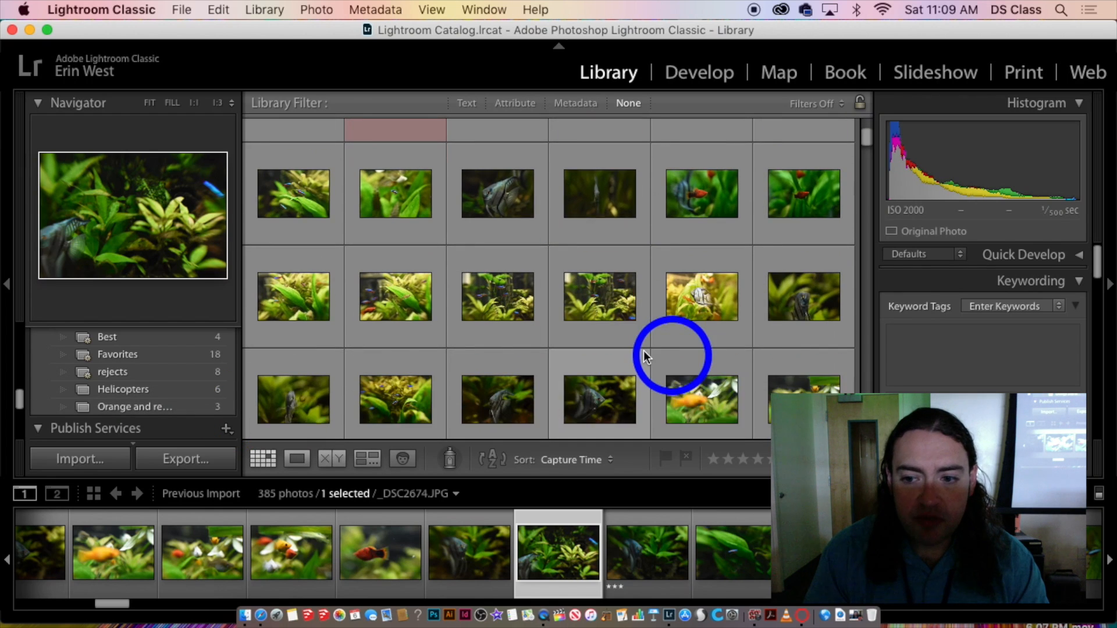
{"action": "scroll", "coordinate": [646, 352], "scroll_direction": "down", "scroll_amount": 2}
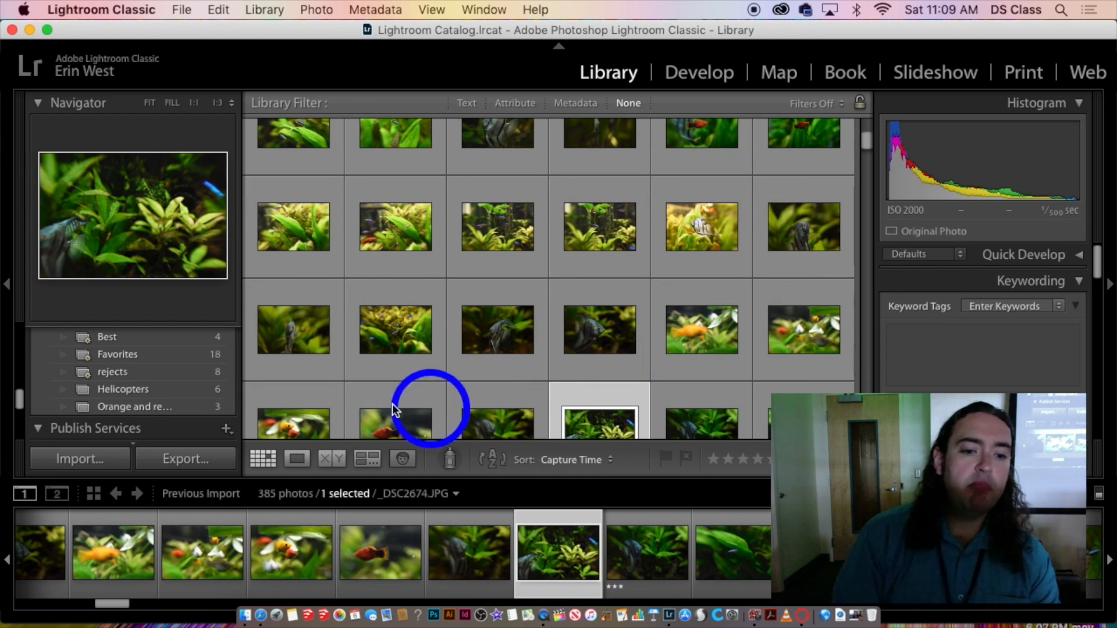
{"action": "scroll", "coordinate": [394, 409], "scroll_direction": "down", "scroll_amount": 3}
{"action": "left_click_drag", "start_coordinate": [405, 324], "coordinate": [166, 407]}
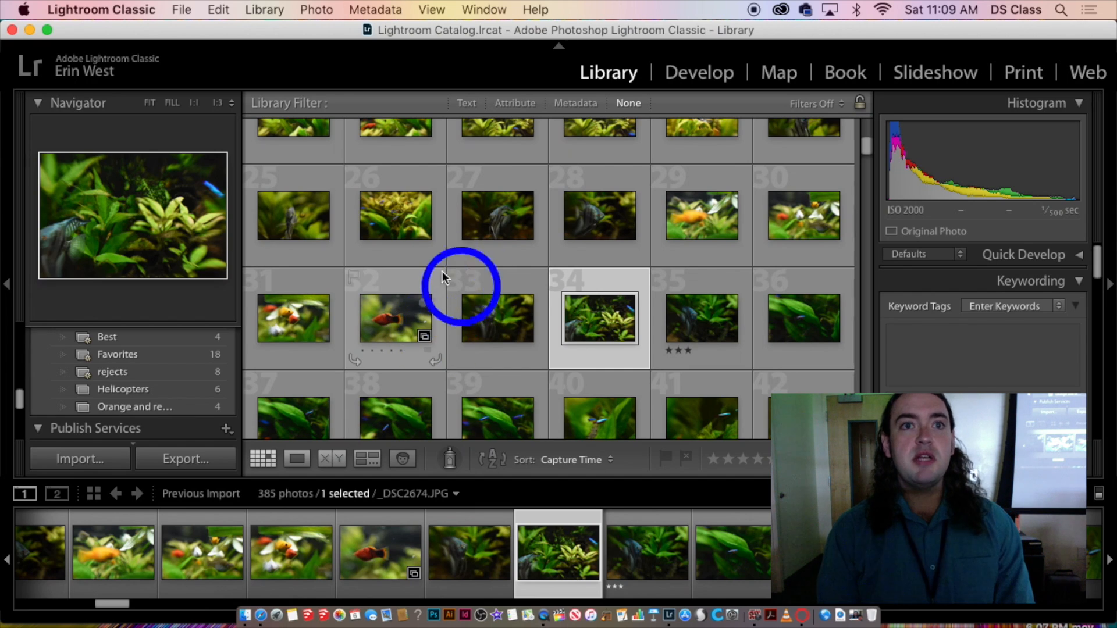
- Add photo 58 and two more nearby red fish photos to the Orange and red fish collection
{"action": "scroll", "coordinate": [483, 282], "scroll_direction": "down", "scroll_amount": 2}
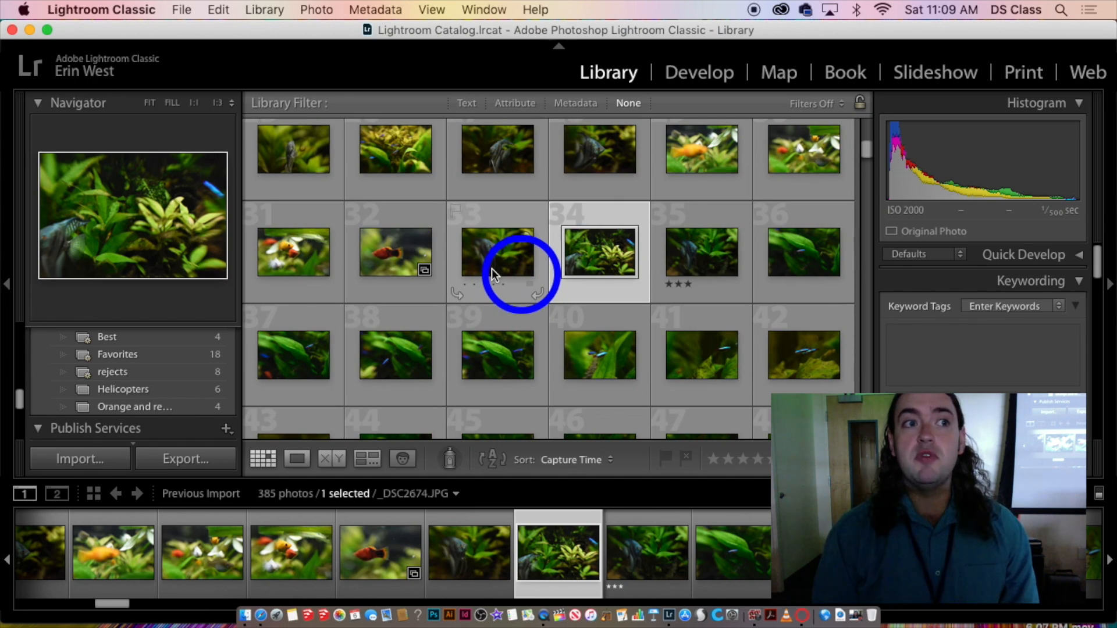
{"action": "mouse_move", "coordinate": [488, 279]}
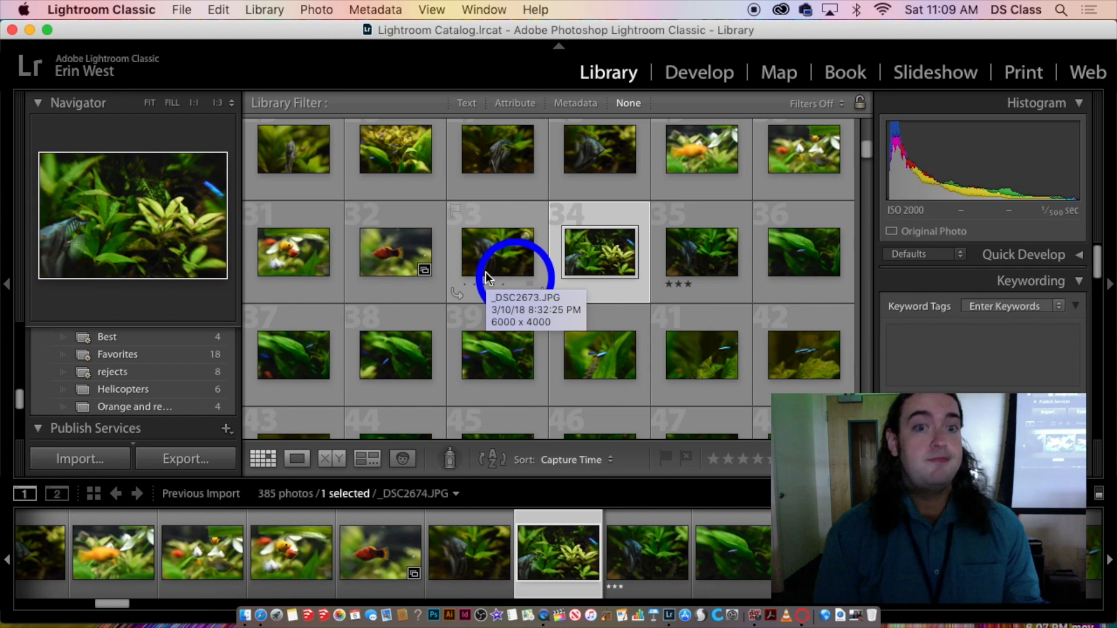
{"action": "scroll", "coordinate": [582, 264], "scroll_direction": "down", "scroll_amount": 1}
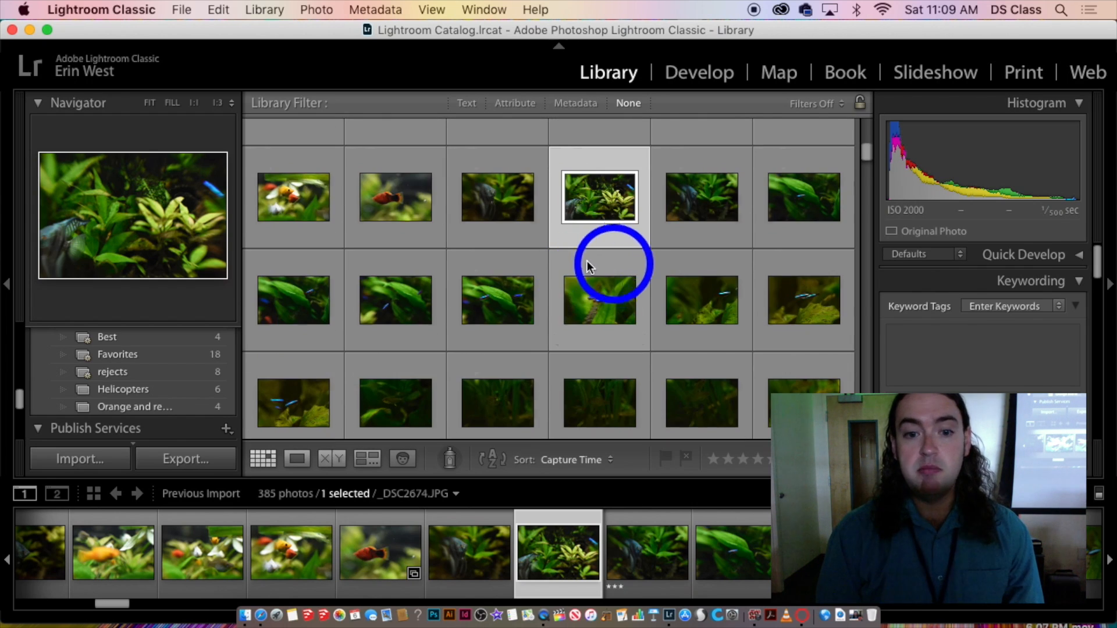
{"action": "scroll", "coordinate": [535, 277], "scroll_direction": "down", "scroll_amount": 4}
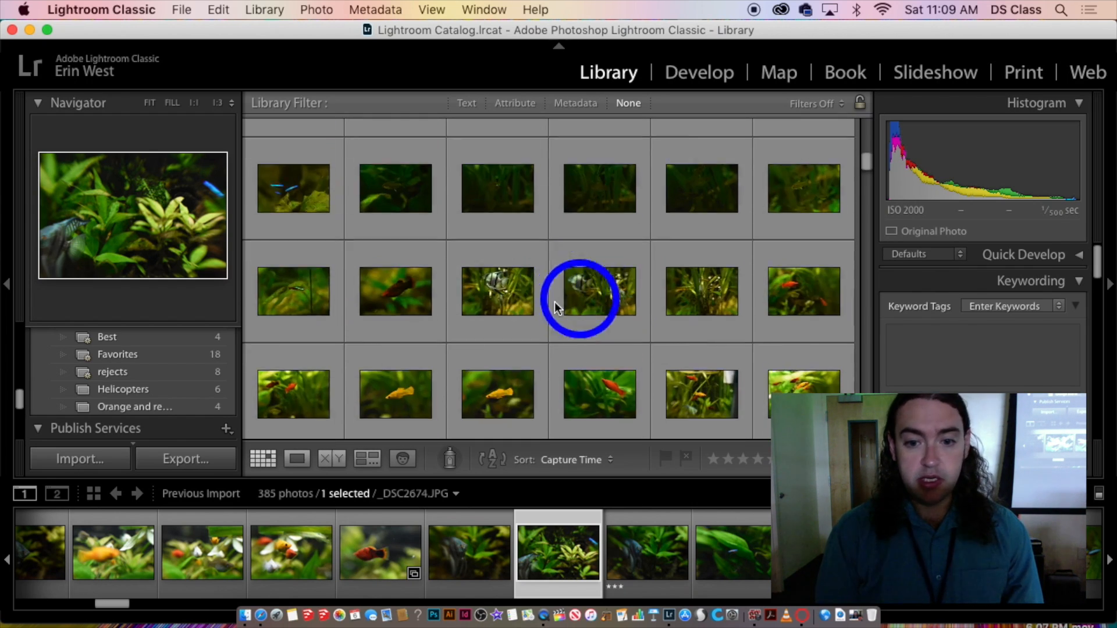
{"action": "left_click_drag", "start_coordinate": [591, 357], "coordinate": [93, 424]}
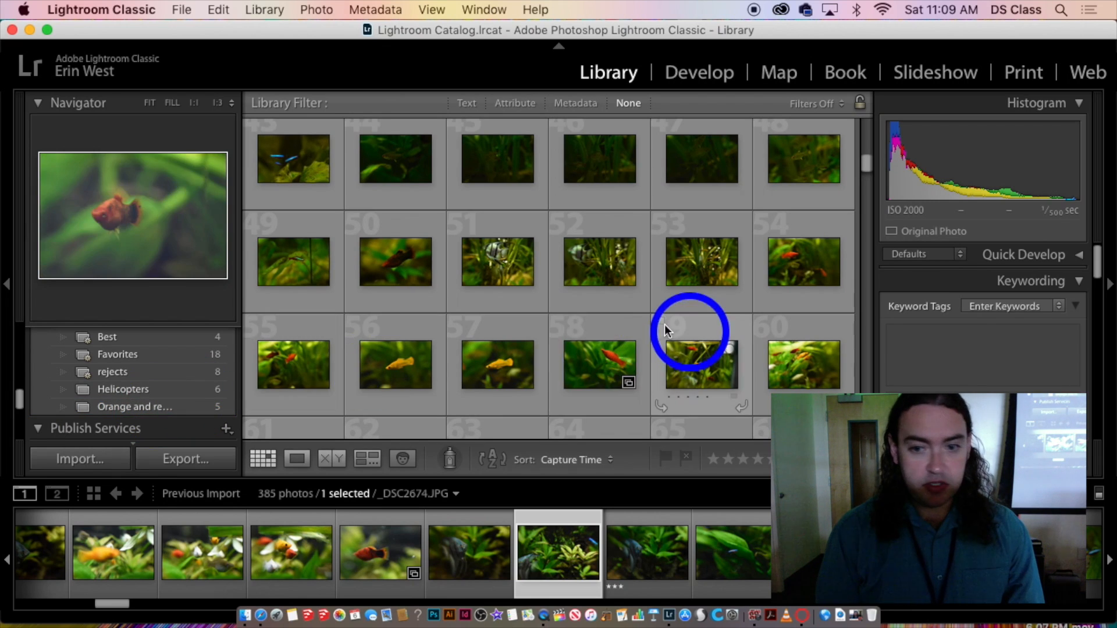
{"action": "scroll", "coordinate": [665, 324], "scroll_direction": "down", "scroll_amount": 2}
{"action": "left_click_drag", "start_coordinate": [547, 377], "coordinate": [175, 406]}
{"action": "left_click_drag", "start_coordinate": [803, 195], "coordinate": [181, 406]}
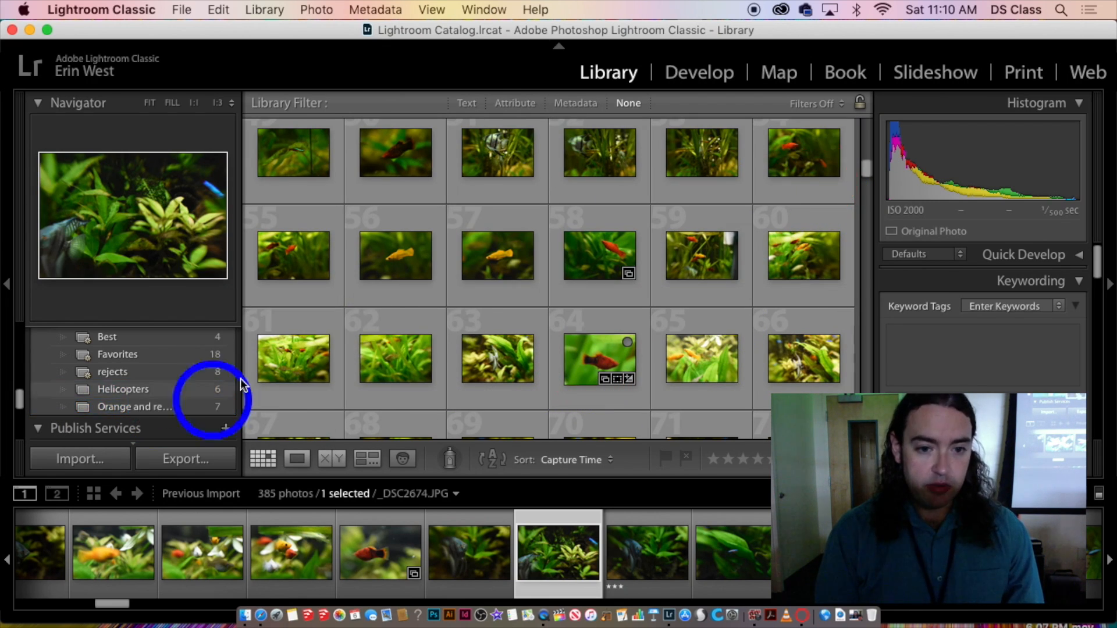
- Extend the grid selection with the red fish photos 81, 82, 85 and 86
{"action": "scroll", "coordinate": [483, 282], "scroll_direction": "down", "scroll_amount": 3}
{"action": "scroll", "coordinate": [501, 285], "scroll_direction": "down", "scroll_amount": 3}
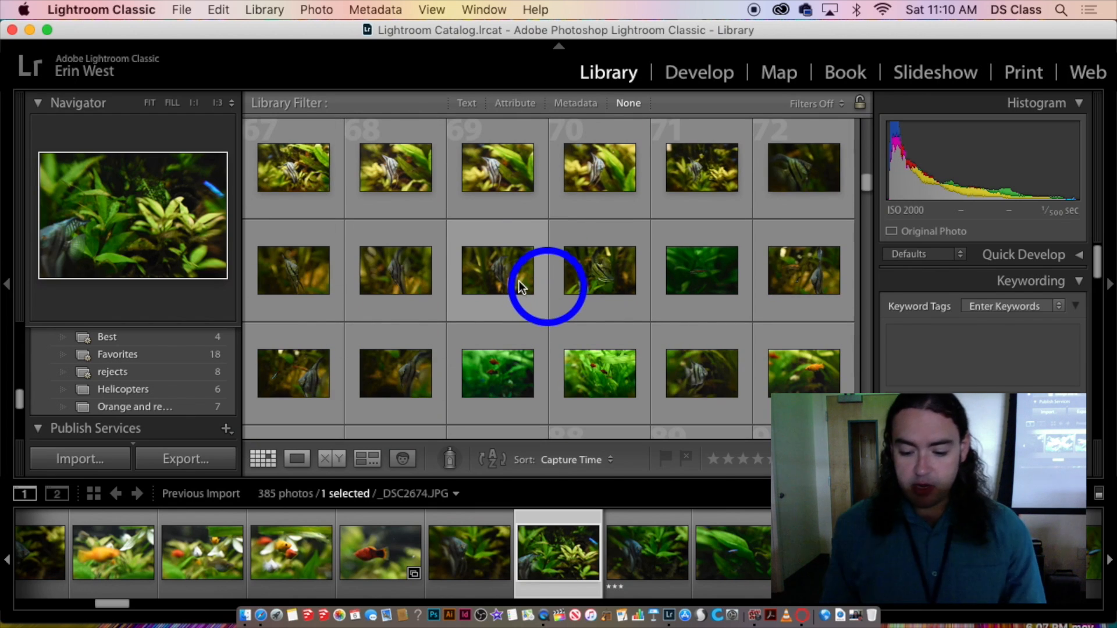
{"action": "scroll", "coordinate": [518, 285], "scroll_direction": "down", "scroll_amount": 1}
{"action": "left_click", "coordinate": [496, 329], "text": "super"}
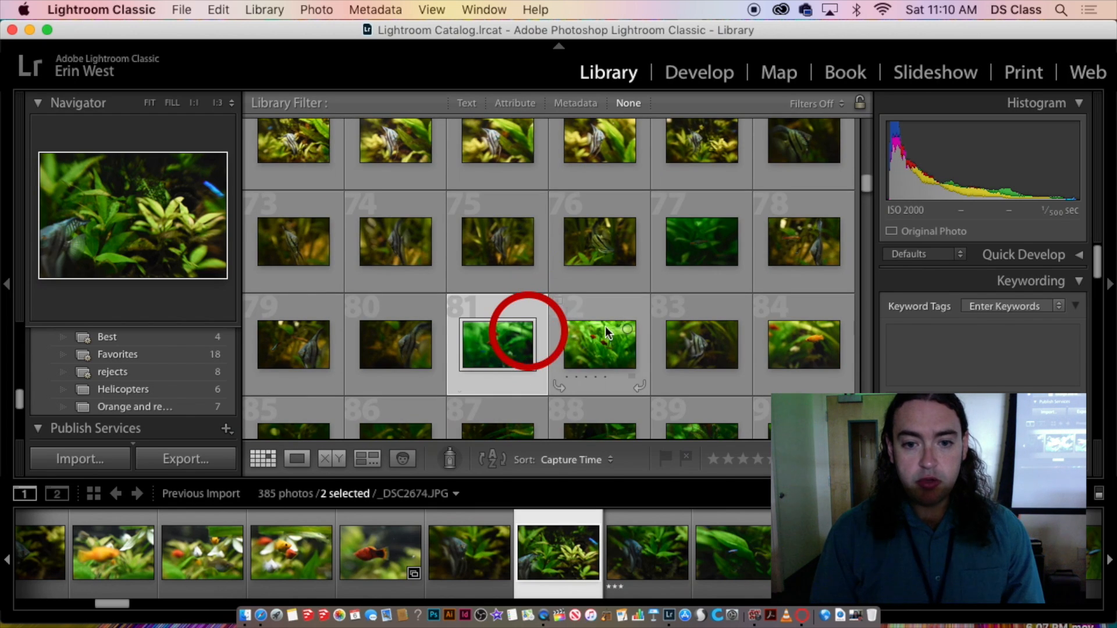
{"action": "left_click", "coordinate": [605, 326], "text": "super"}
{"action": "scroll", "coordinate": [599, 323], "scroll_direction": "down", "scroll_amount": 2}
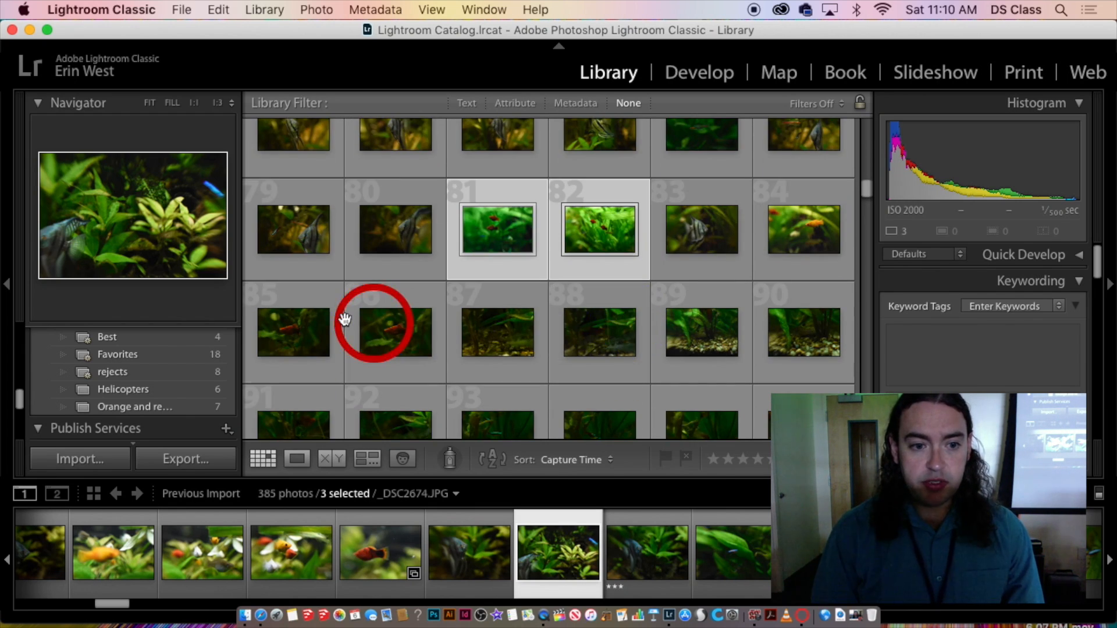
{"action": "left_click", "coordinate": [428, 295], "text": "super"}
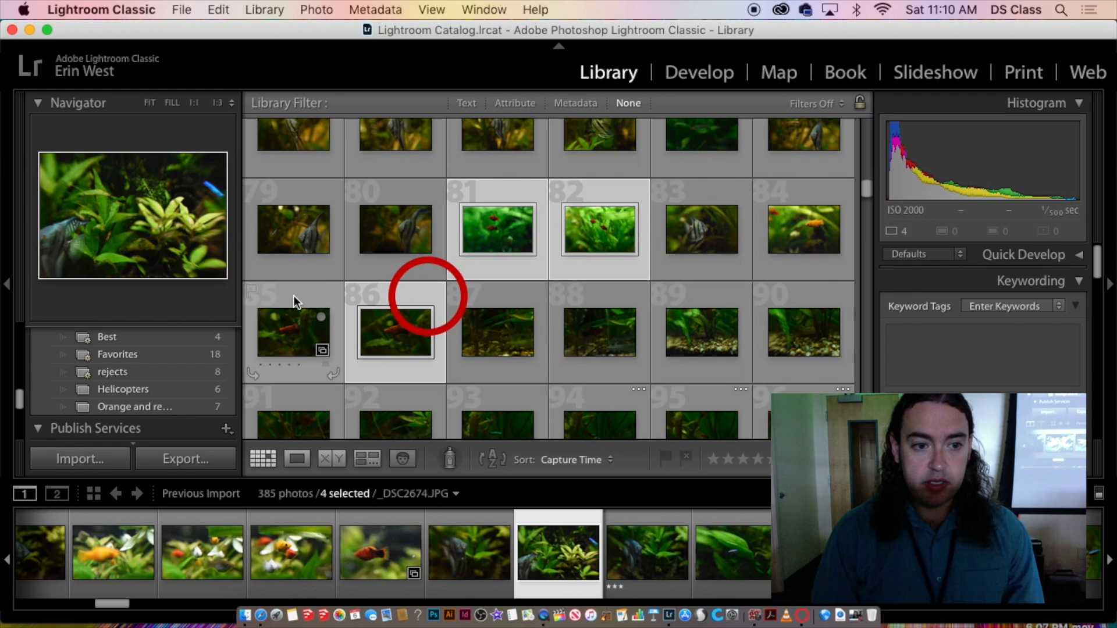
- Add the orange and red fish photos 102, 108 and 116 to the current grid selection
{"action": "scroll", "coordinate": [544, 312], "scroll_direction": "down", "scroll_amount": 5}
{"action": "left_click", "coordinate": [771, 245], "text": "super"}
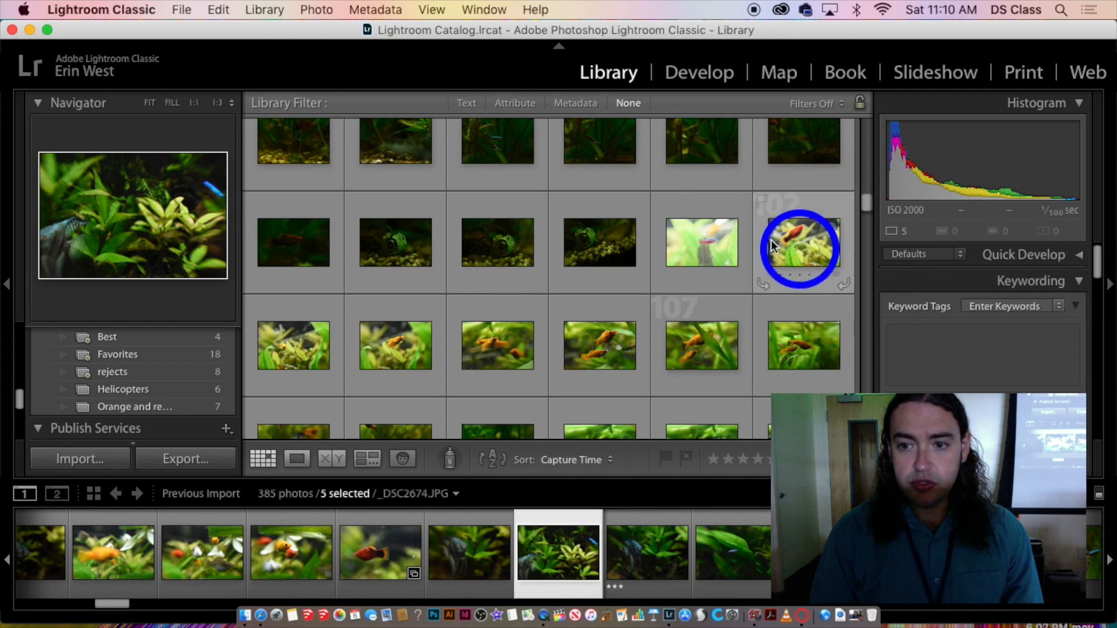
{"action": "left_click", "coordinate": [788, 354], "text": "super"}
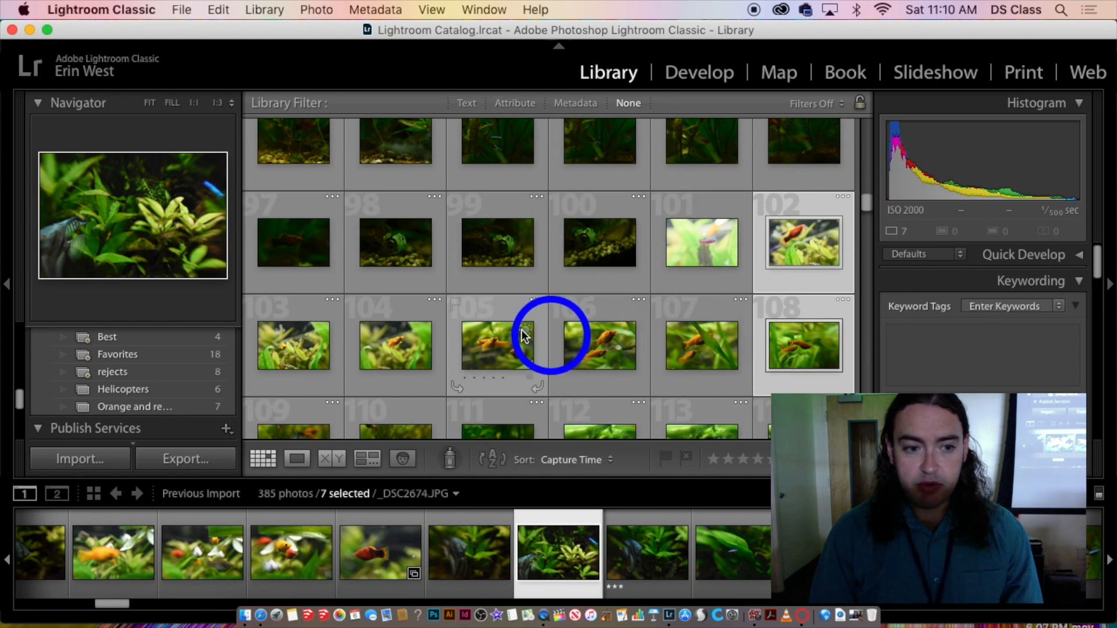
{"action": "scroll", "coordinate": [582, 332], "scroll_direction": "down", "scroll_amount": 2}
{"action": "scroll", "coordinate": [588, 327], "scroll_direction": "down", "scroll_amount": 1}
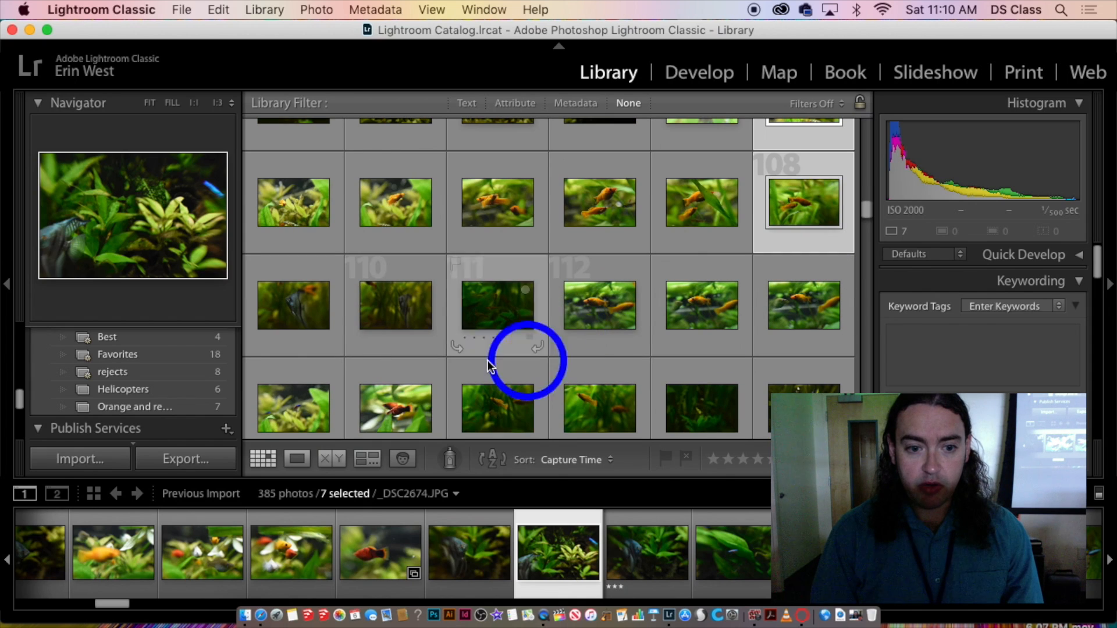
{"action": "left_click", "coordinate": [404, 390], "text": "super"}
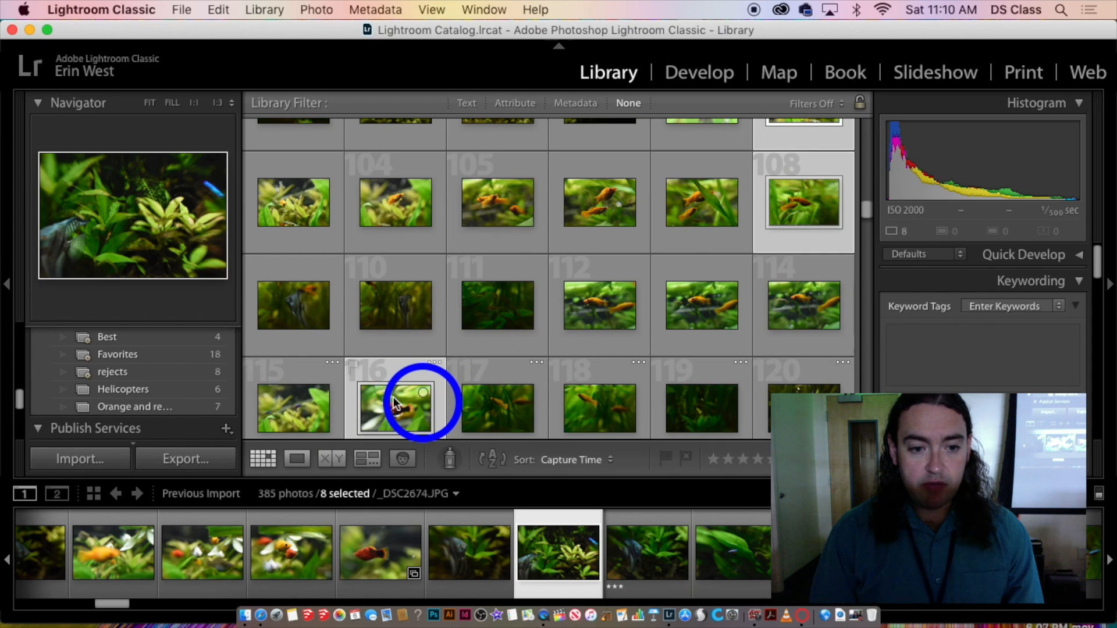
- Add the selected orange and red fish photos to the Quick Collection
{"action": "right_click", "coordinate": [393, 399]}
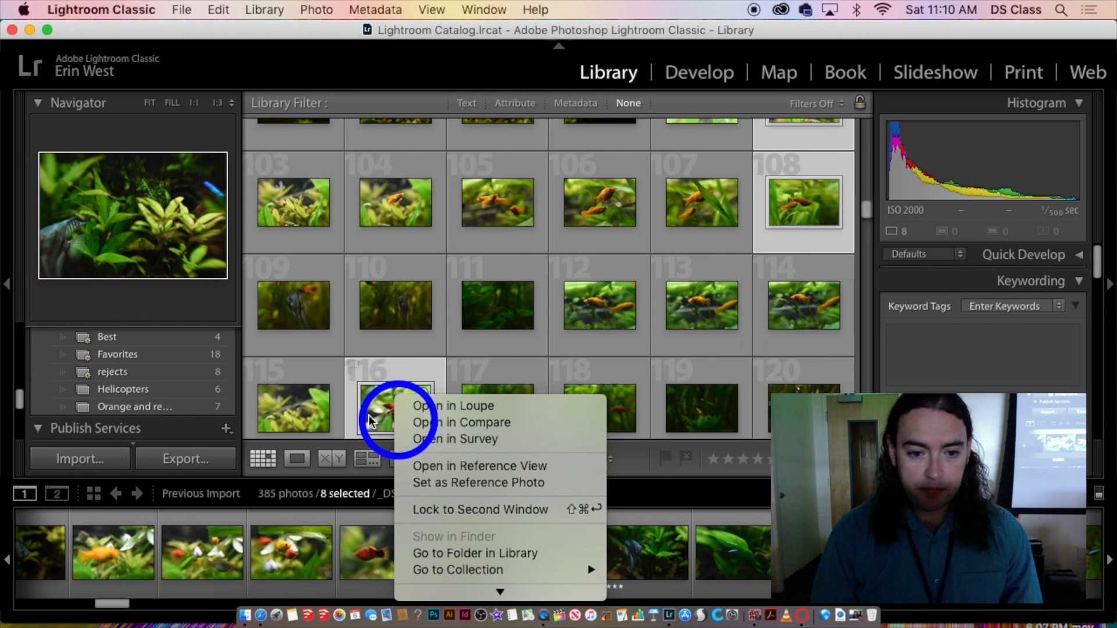
{"action": "mouse_move", "coordinate": [500, 594]}
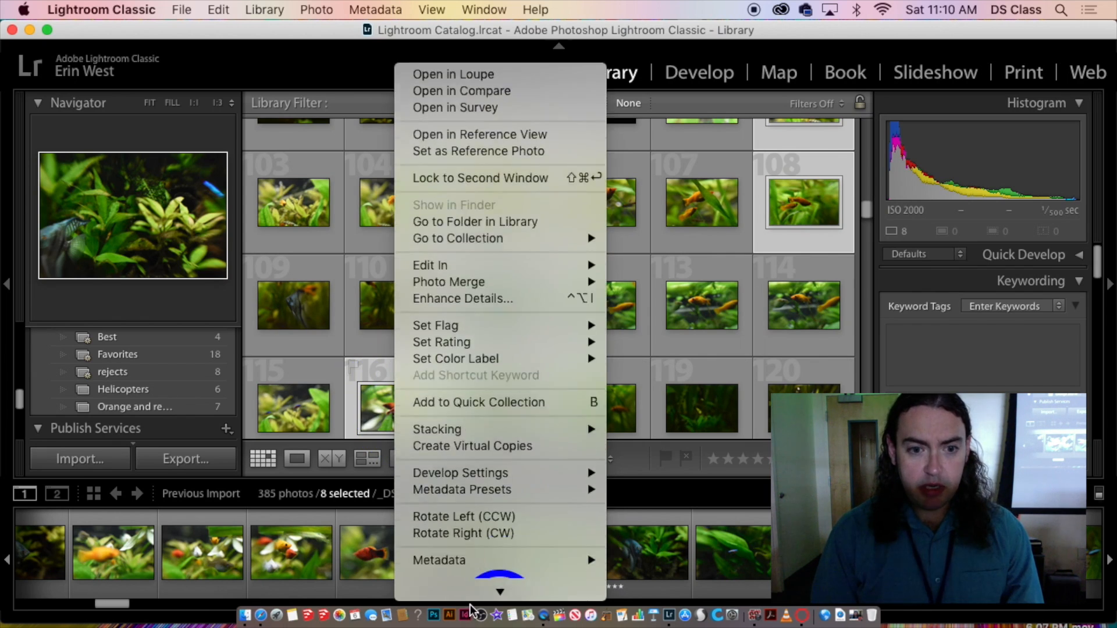
{"action": "mouse_move", "coordinate": [458, 191]}
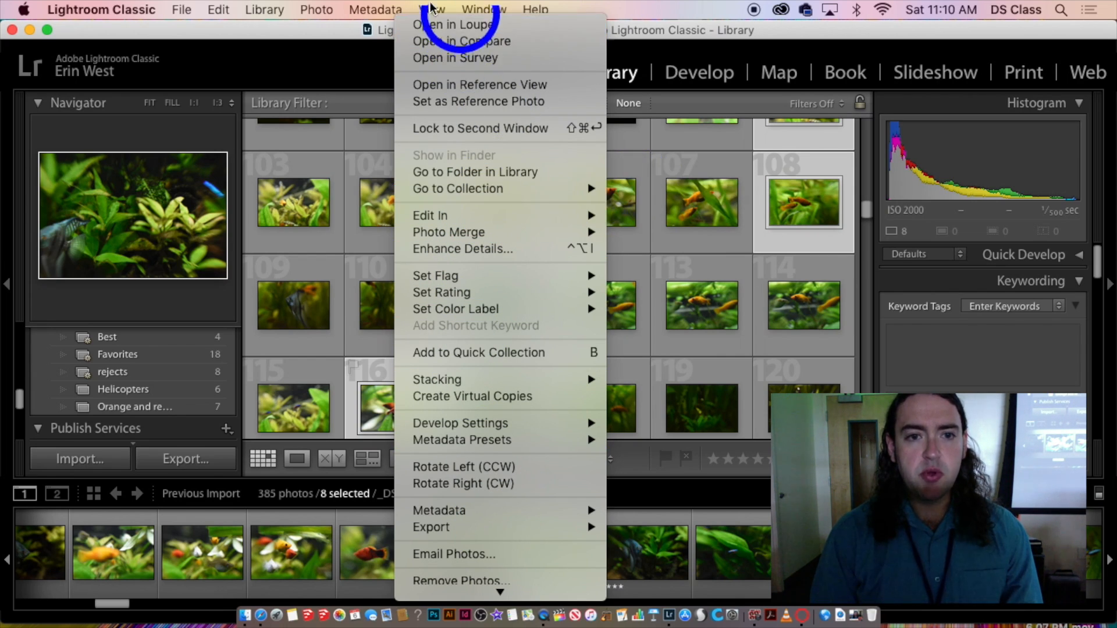
{"action": "scroll", "coordinate": [409, 137], "scroll_direction": "down", "scroll_amount": 1}
{"action": "scroll", "coordinate": [413, 145], "scroll_direction": "up", "scroll_amount": 1}
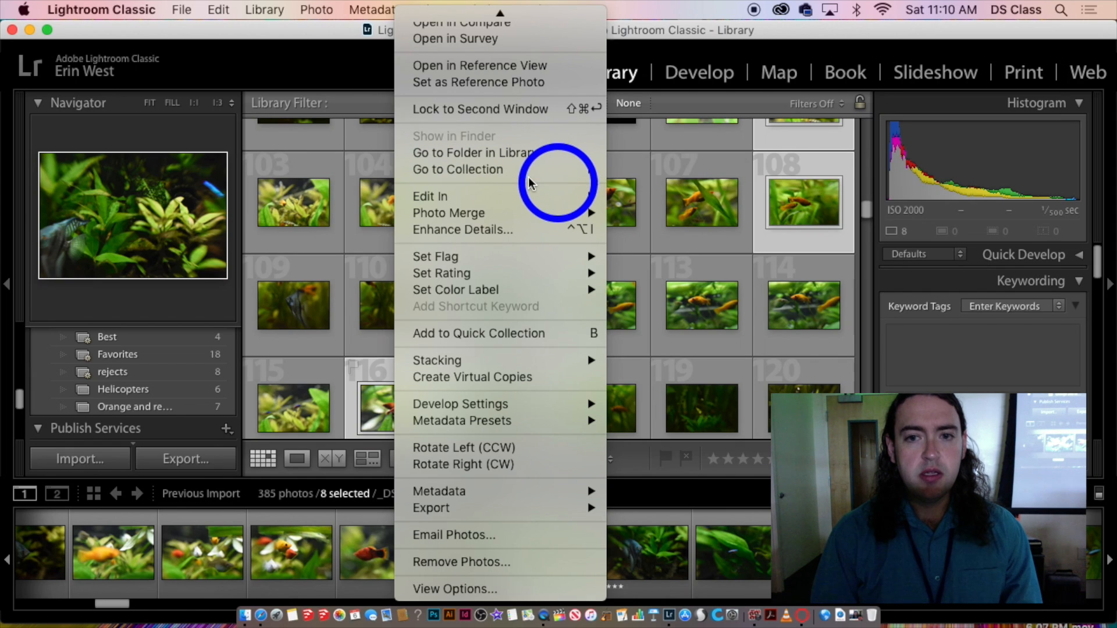
{"action": "mouse_move", "coordinate": [533, 177]}
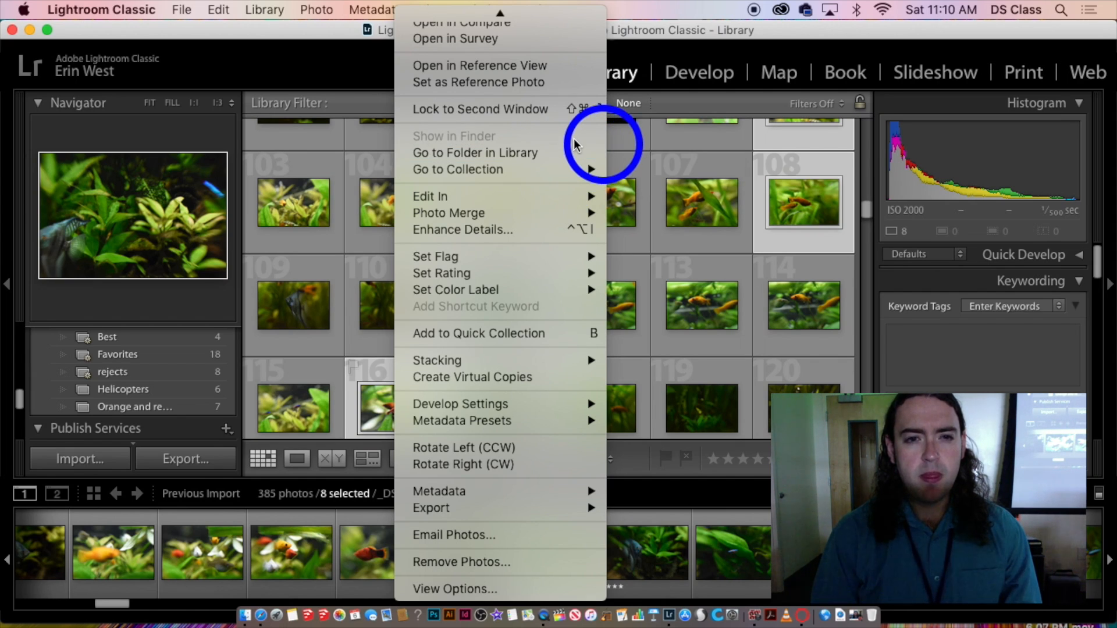
{"action": "mouse_move", "coordinate": [575, 169]}
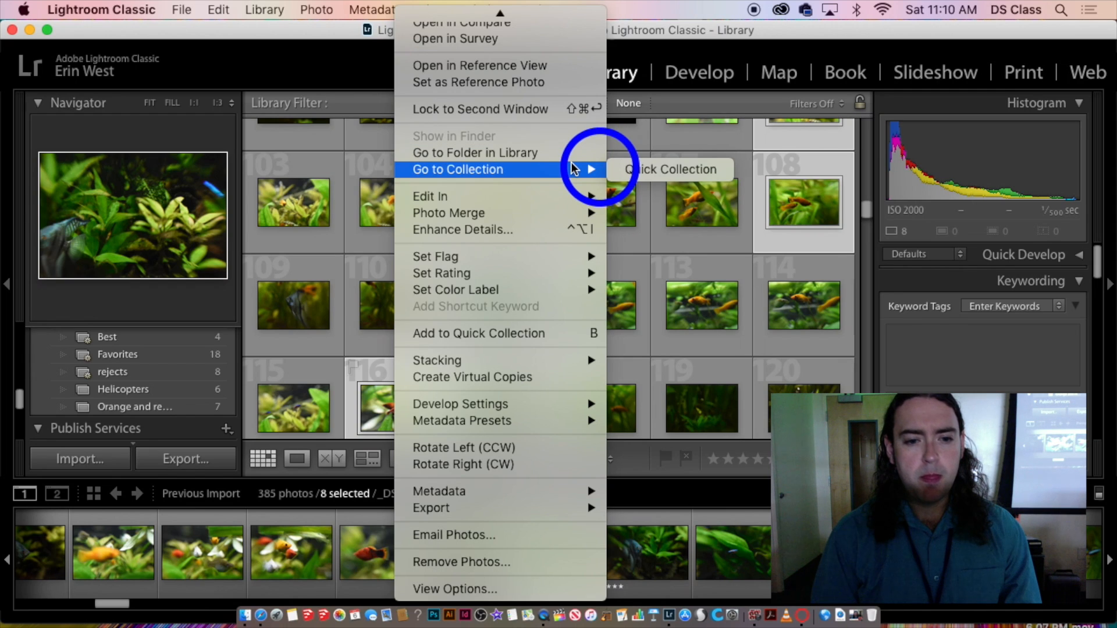
{"action": "left_click", "coordinate": [483, 329]}
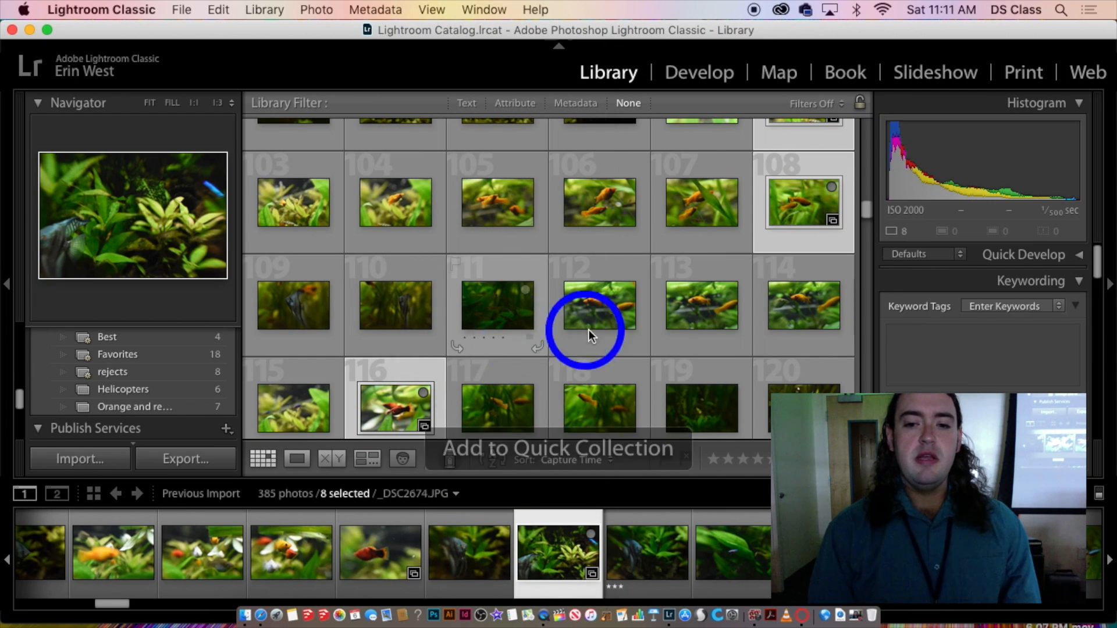
- Open the Orange and red fish collection to view its photos
{"action": "scroll", "coordinate": [165, 376], "scroll_direction": "up", "scroll_amount": 2}
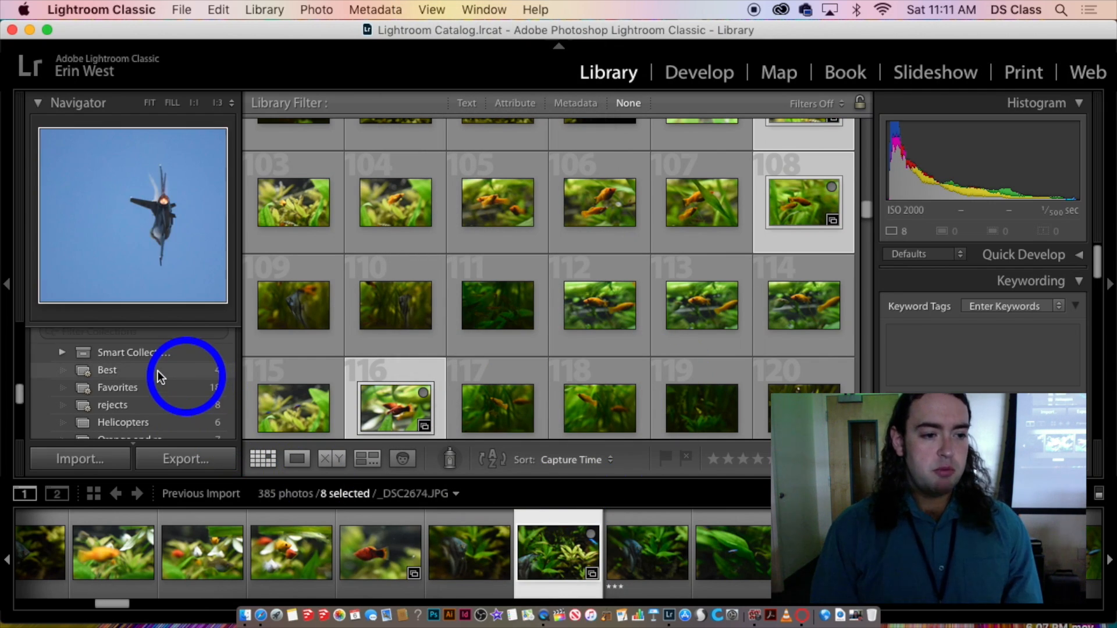
{"action": "scroll", "coordinate": [158, 373], "scroll_direction": "down", "scroll_amount": 2}
{"action": "scroll", "coordinate": [155, 364], "scroll_direction": "up", "scroll_amount": 4}
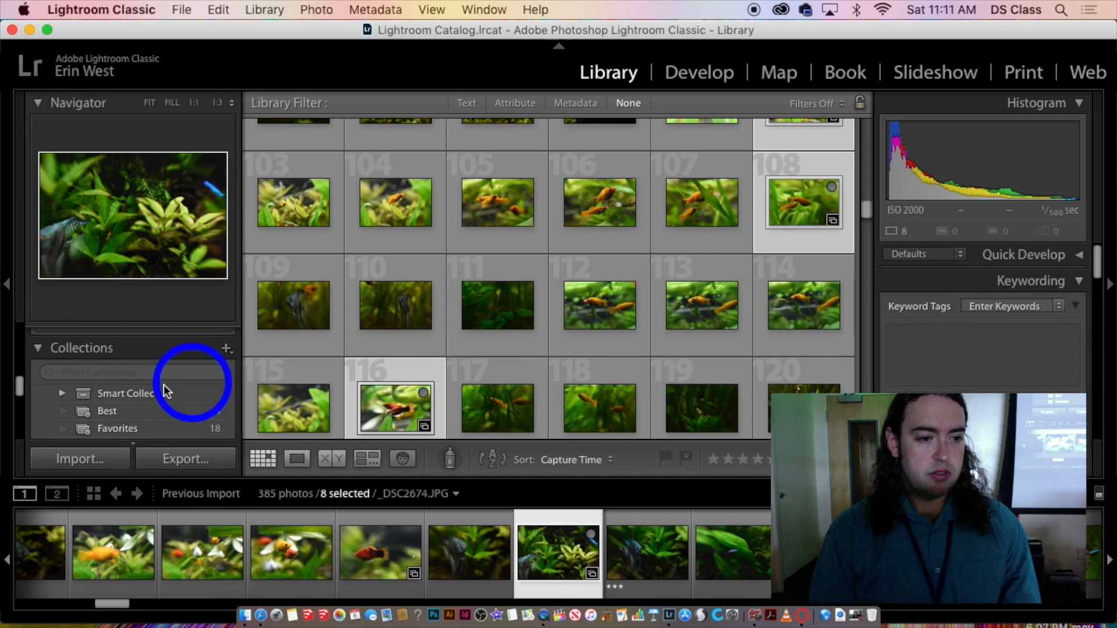
{"action": "scroll", "coordinate": [165, 391], "scroll_direction": "down", "scroll_amount": 3}
{"action": "left_click", "coordinate": [151, 416]}
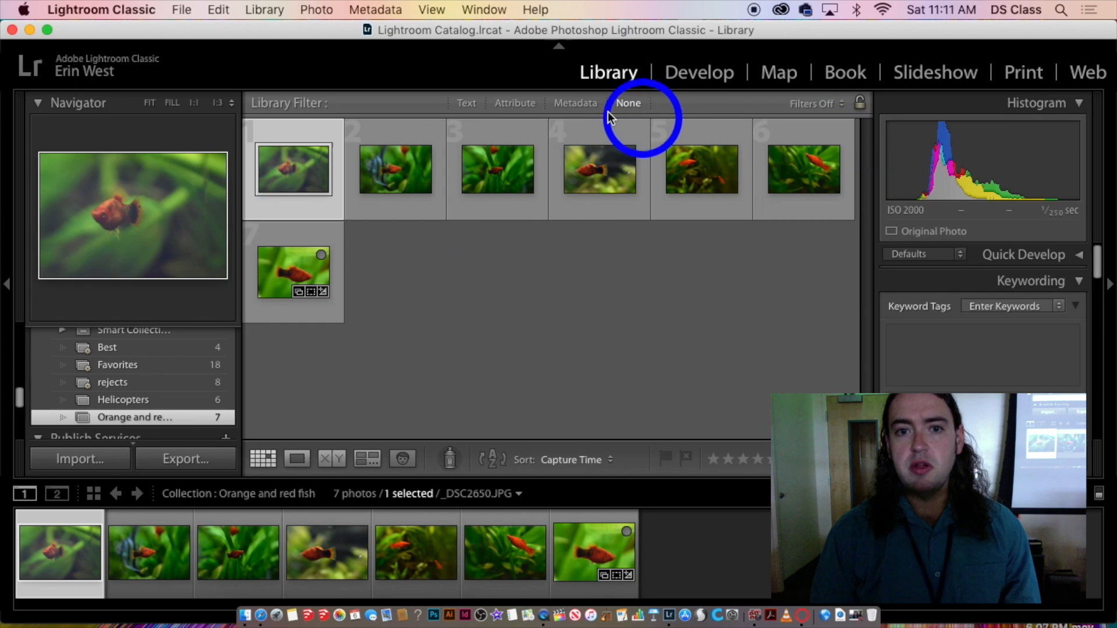
- Expand the Smart Collections group and look through the list of collections
{"action": "left_click", "coordinate": [314, 10]}
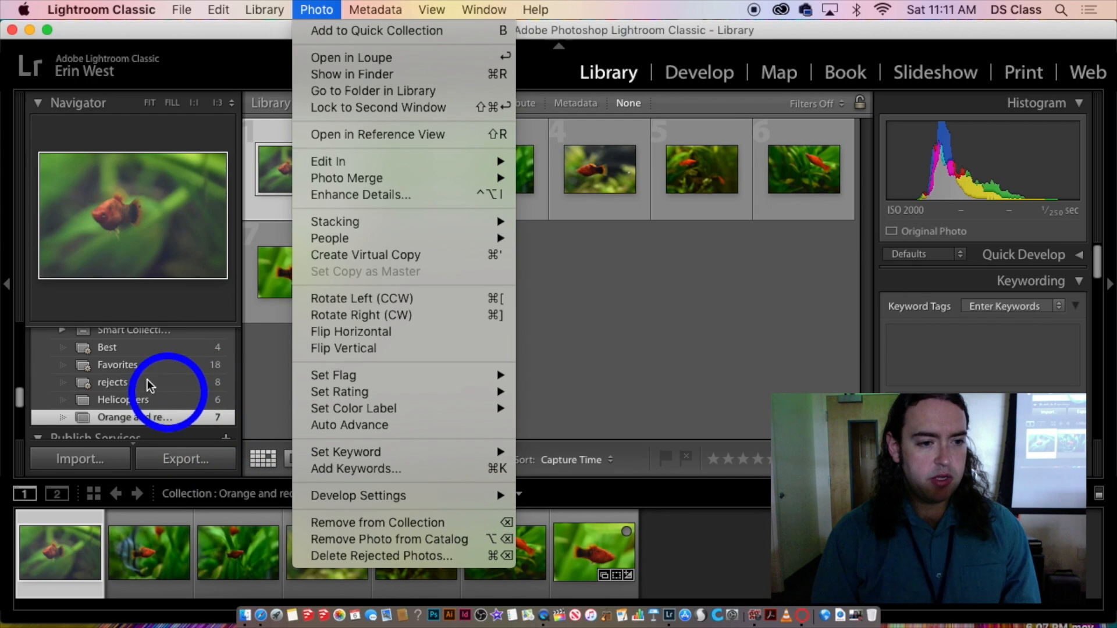
{"action": "left_click", "coordinate": [140, 351]}
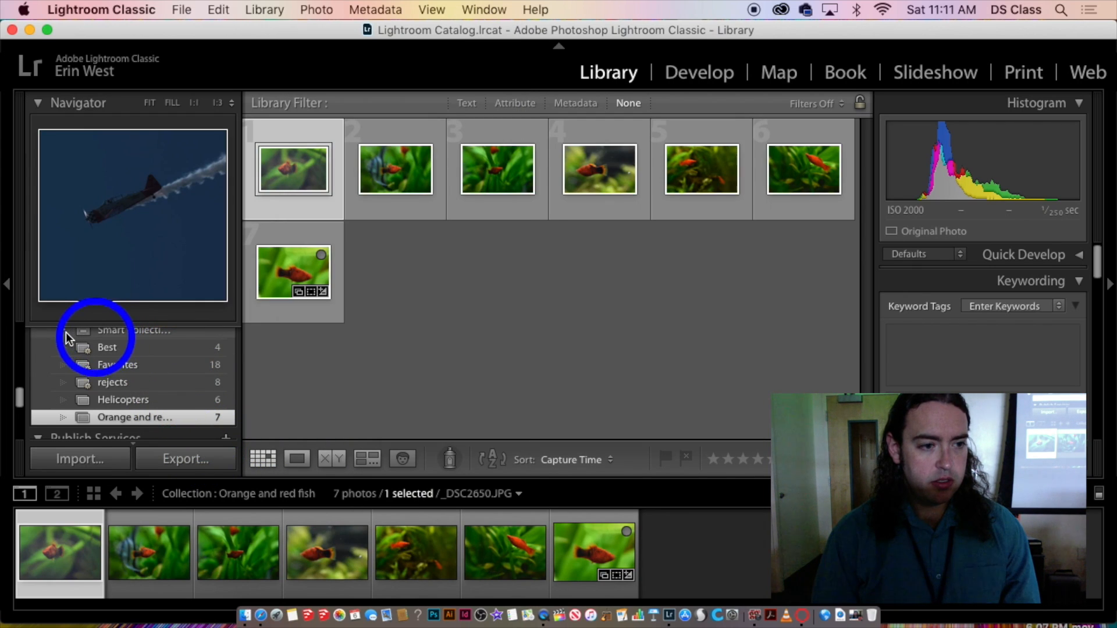
{"action": "scroll", "coordinate": [76, 346], "scroll_direction": "up", "scroll_amount": 5}
{"action": "scroll", "coordinate": [156, 369], "scroll_direction": "down", "scroll_amount": 2}
{"action": "scroll", "coordinate": [160, 382], "scroll_direction": "up", "scroll_amount": 3}
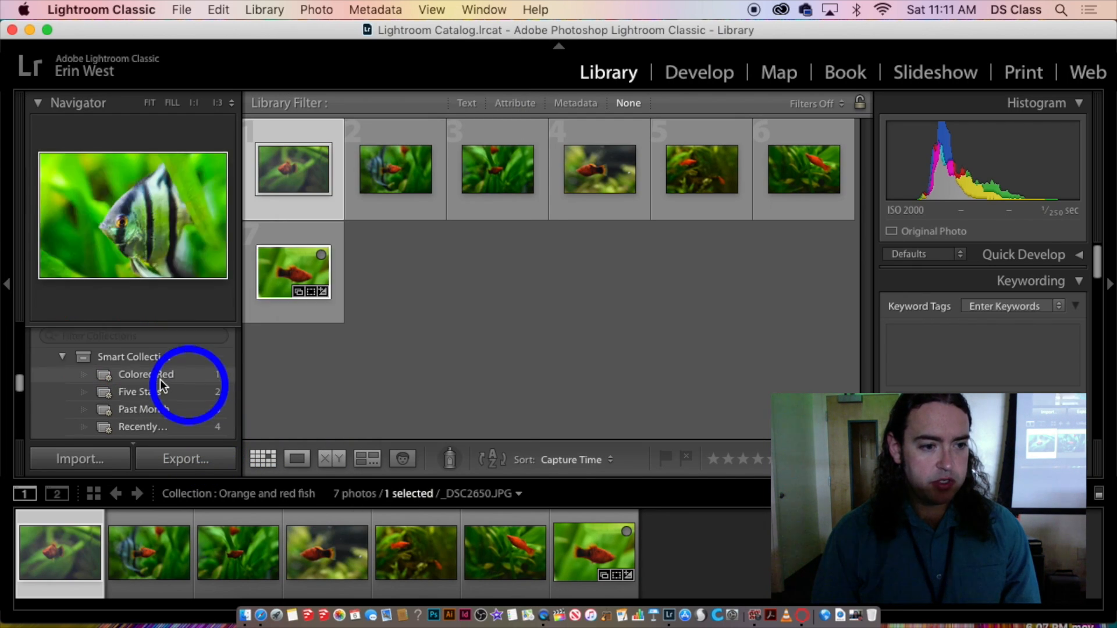
{"action": "scroll", "coordinate": [211, 373], "scroll_direction": "up", "scroll_amount": 3}
{"action": "scroll", "coordinate": [192, 375], "scroll_direction": "down", "scroll_amount": 5}
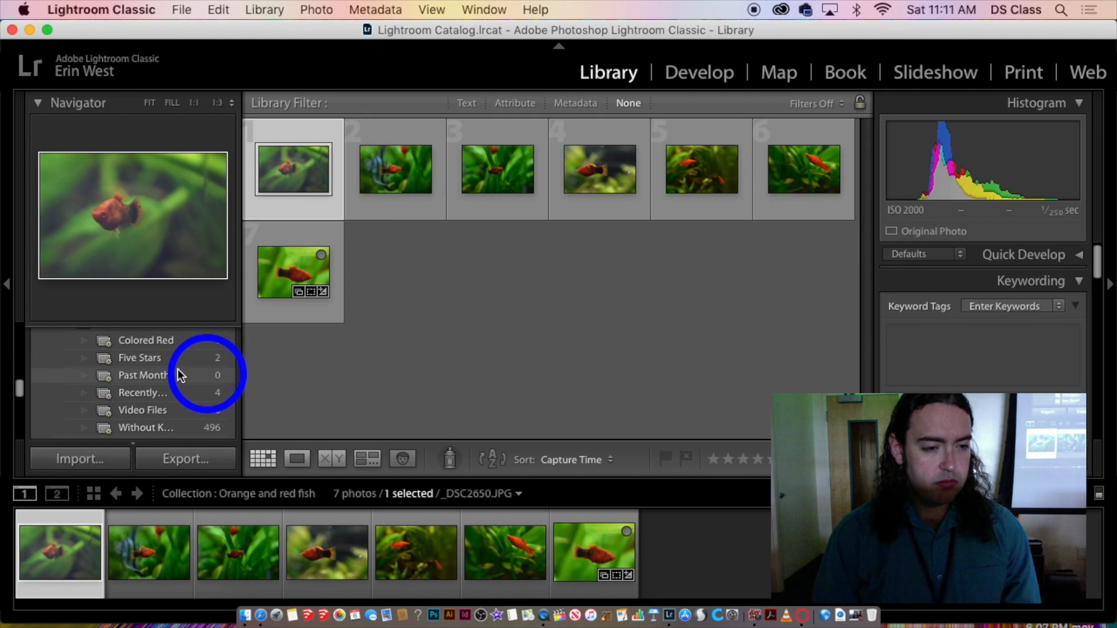
{"action": "scroll", "coordinate": [180, 375], "scroll_direction": "down", "scroll_amount": 8}
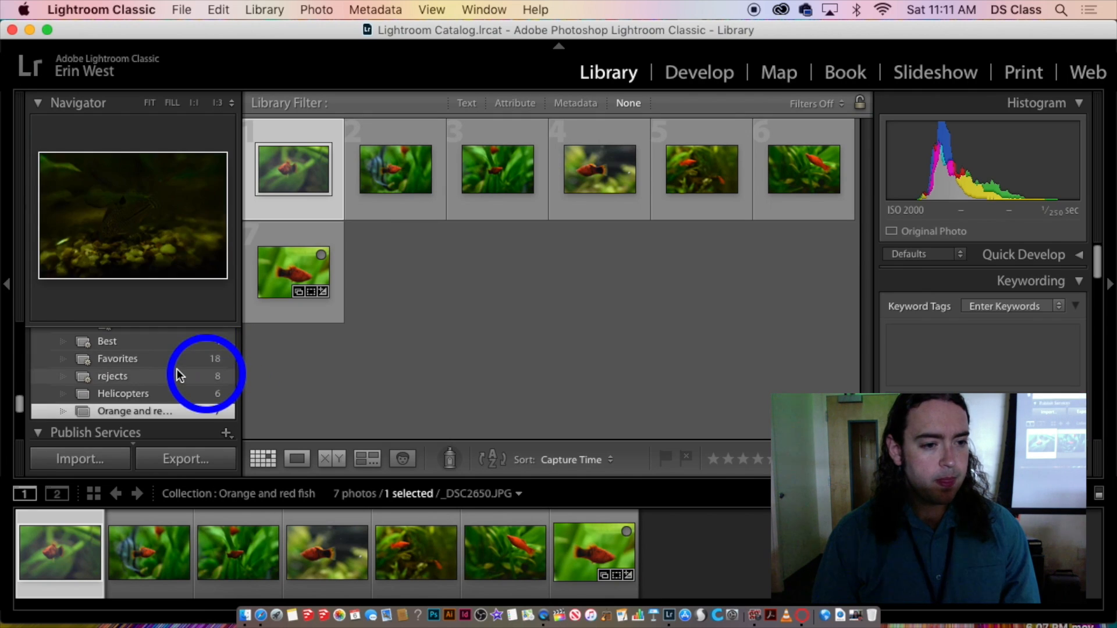
{"action": "scroll", "coordinate": [178, 375], "scroll_direction": "up", "scroll_amount": 10}
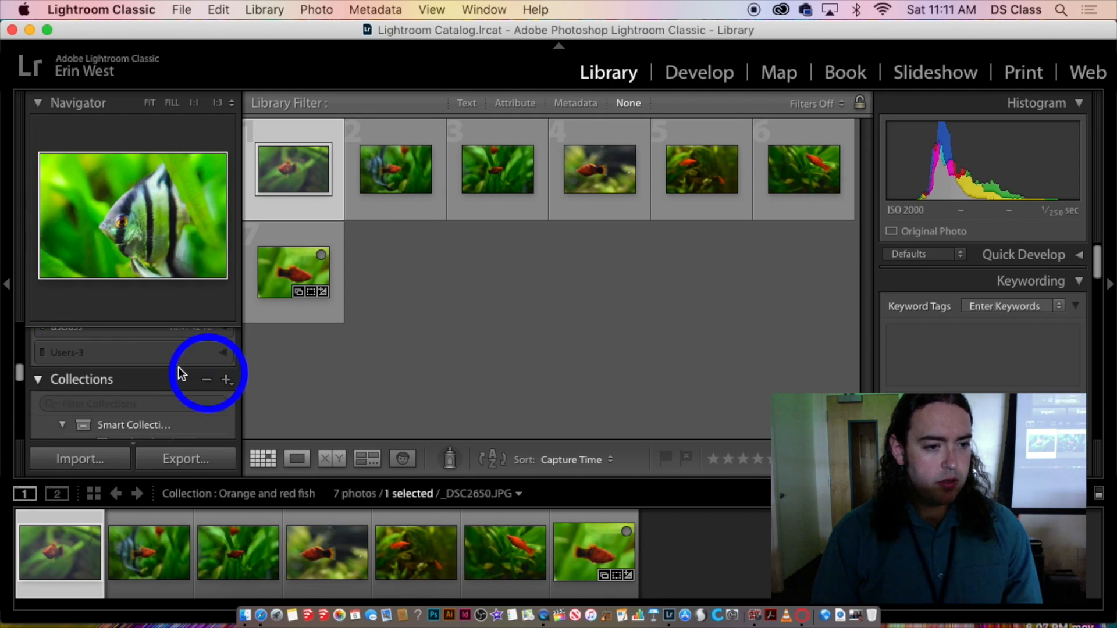
- Open the Quick Collection and select photos 3 through 11, leaving out the two aircraft photos
{"action": "scroll", "coordinate": [179, 375], "scroll_direction": "up", "scroll_amount": 6}
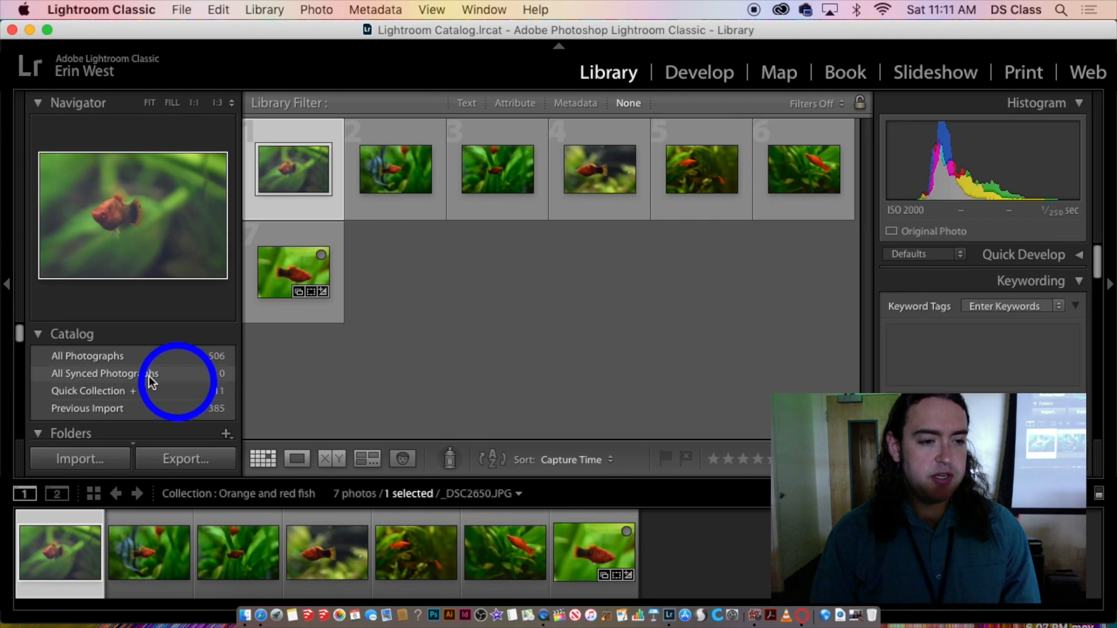
{"action": "left_click", "coordinate": [141, 391]}
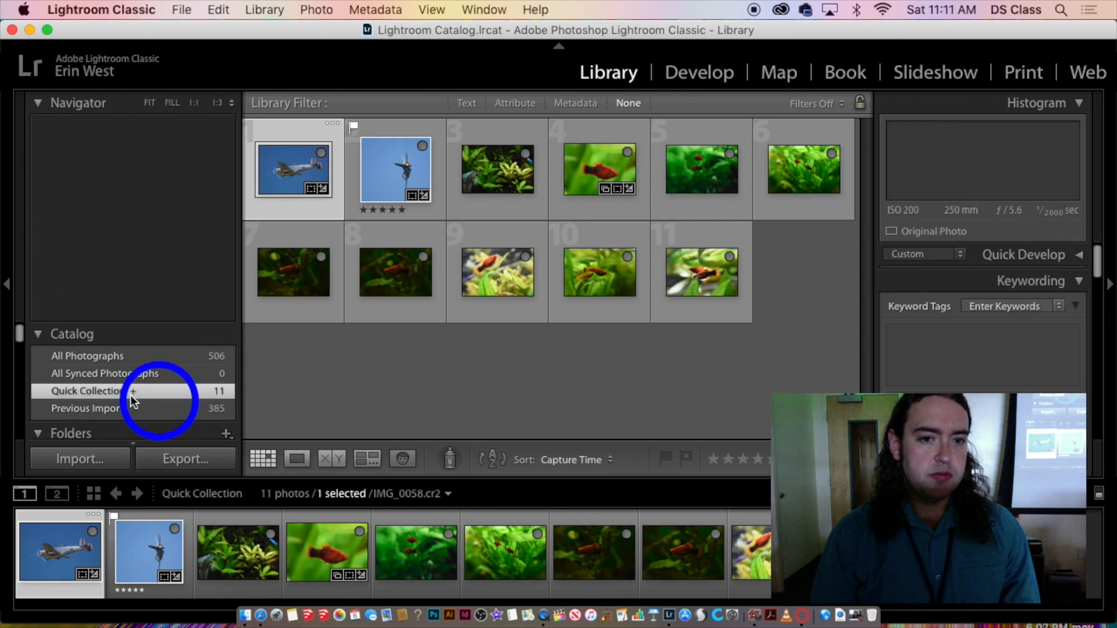
{"action": "left_click", "coordinate": [742, 375]}
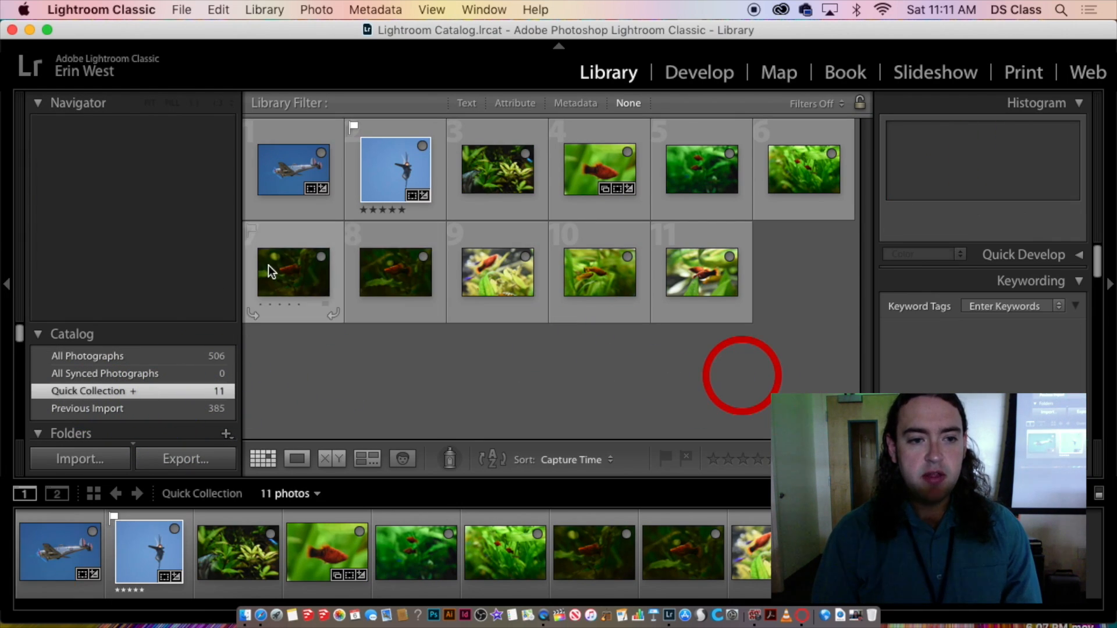
{"action": "left_click", "coordinate": [303, 269]}
{"action": "left_click", "coordinate": [697, 278], "text": "shift"}
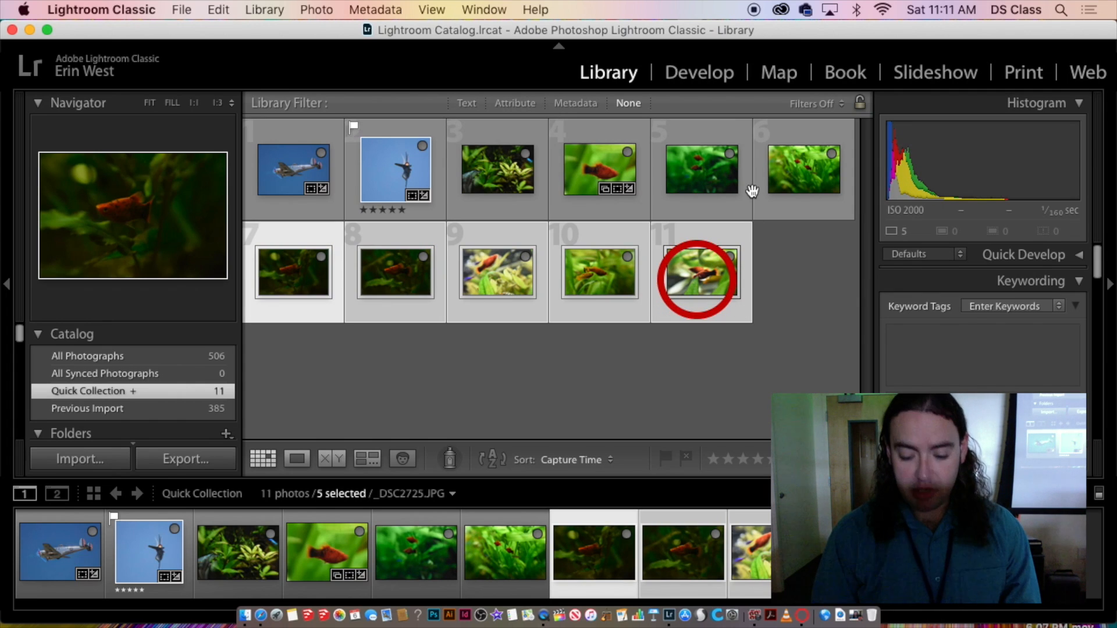
{"action": "left_click", "coordinate": [808, 185], "text": "super"}
{"action": "left_click", "coordinate": [705, 192], "text": "super"}
{"action": "left_click", "coordinate": [595, 186], "text": "super"}
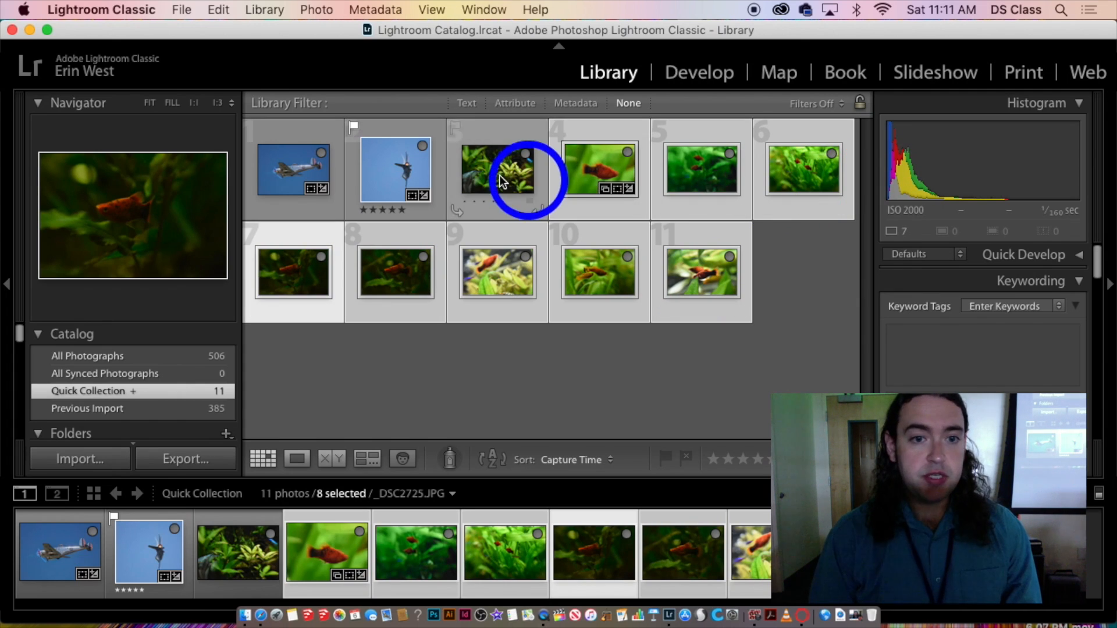
{"action": "left_click", "coordinate": [502, 181], "text": "super"}
- Go from the selected Quick Collection photos to the Orange and red fish collection
{"action": "left_click", "coordinate": [78, 402]}
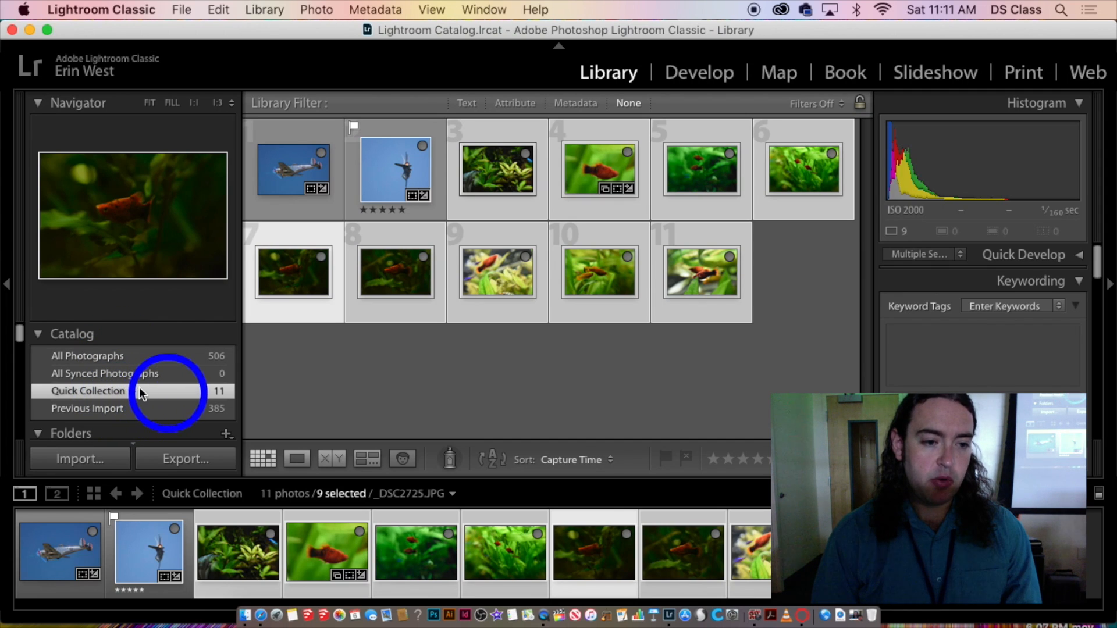
{"action": "scroll", "coordinate": [139, 394], "scroll_direction": "down", "scroll_amount": 2}
{"action": "right_click", "coordinate": [304, 267]}
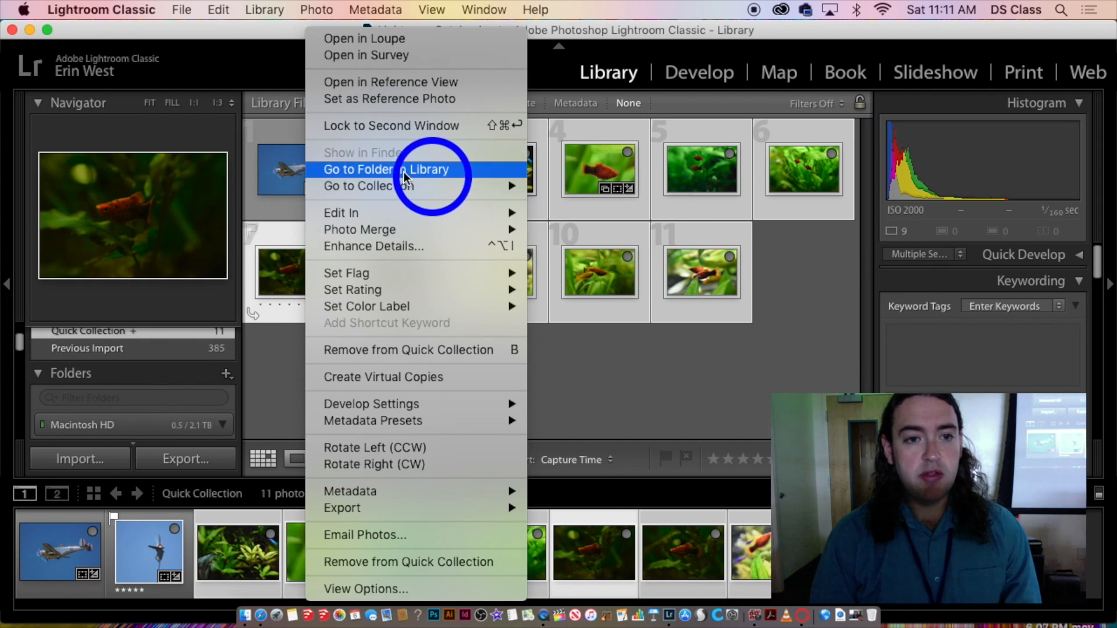
{"action": "mouse_move", "coordinate": [436, 185]}
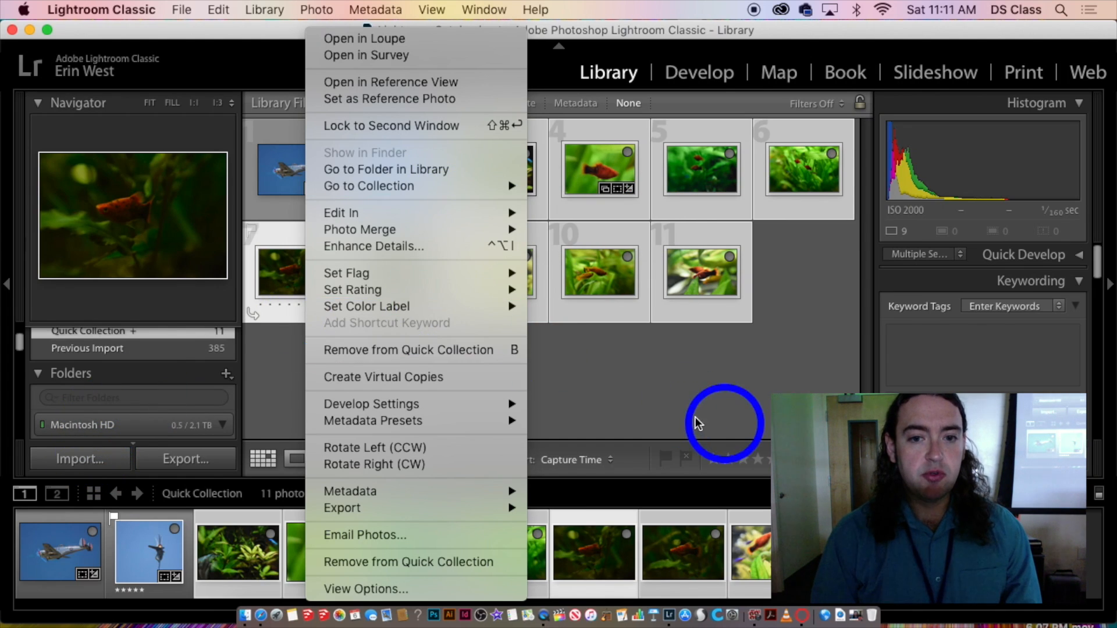
{"action": "left_click", "coordinate": [691, 367]}
{"action": "right_click", "coordinate": [593, 278]}
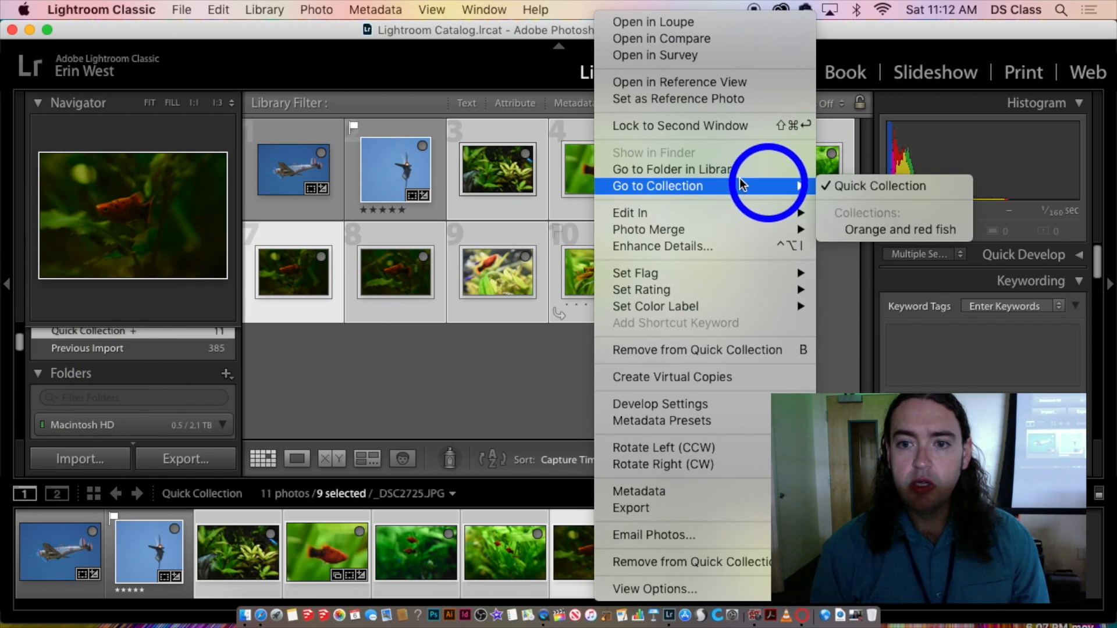
{"action": "mouse_move", "coordinate": [743, 187]}
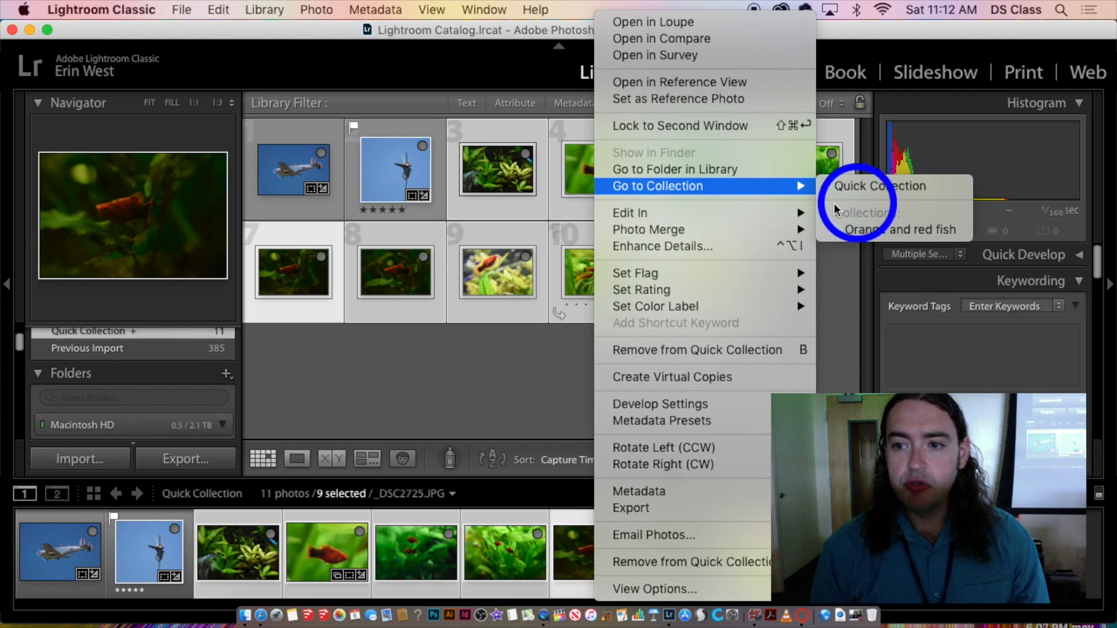
{"action": "left_click", "coordinate": [891, 230]}
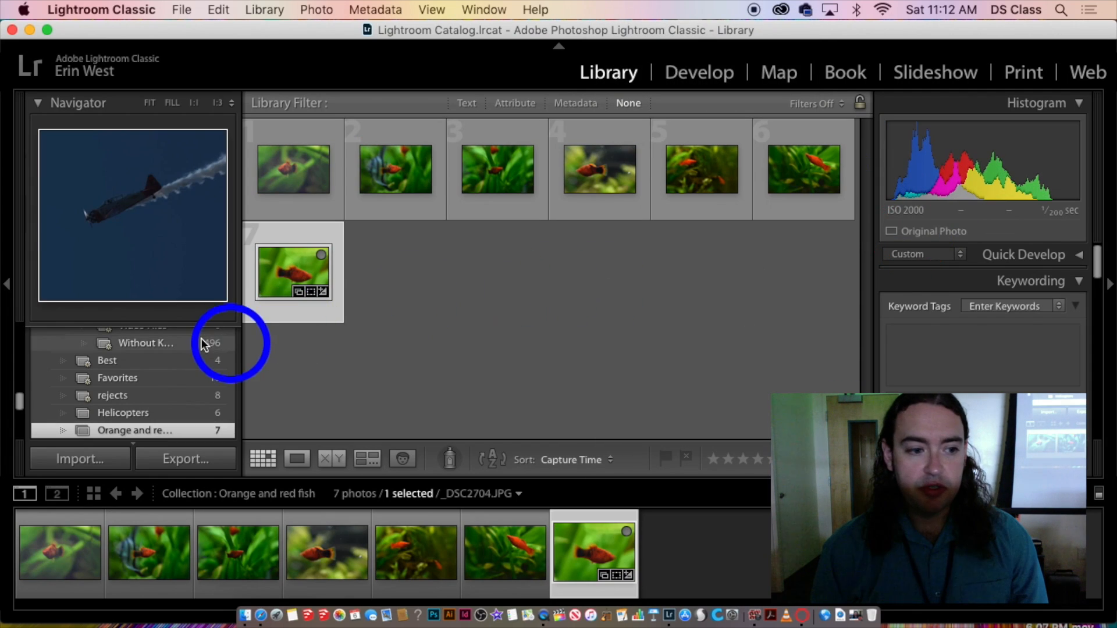
- Add photos 4 through 11 from the Quick Collection to the Orange and red fish collection
{"action": "scroll", "coordinate": [108, 364], "scroll_direction": "up", "scroll_amount": 10}
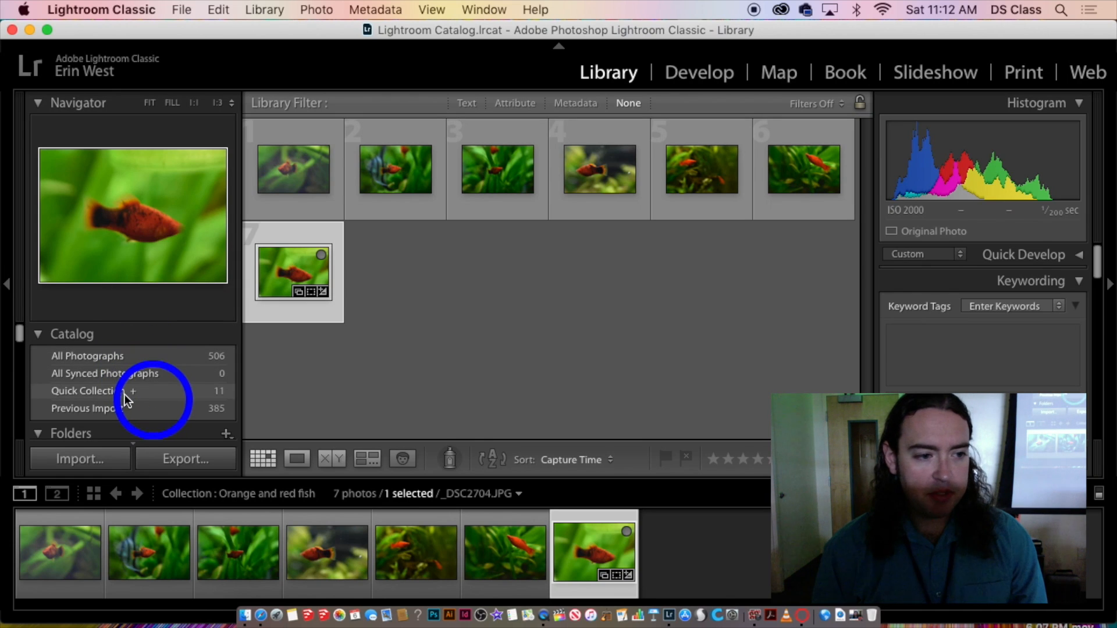
{"action": "left_click", "coordinate": [155, 391]}
{"action": "left_click", "coordinate": [454, 269]}
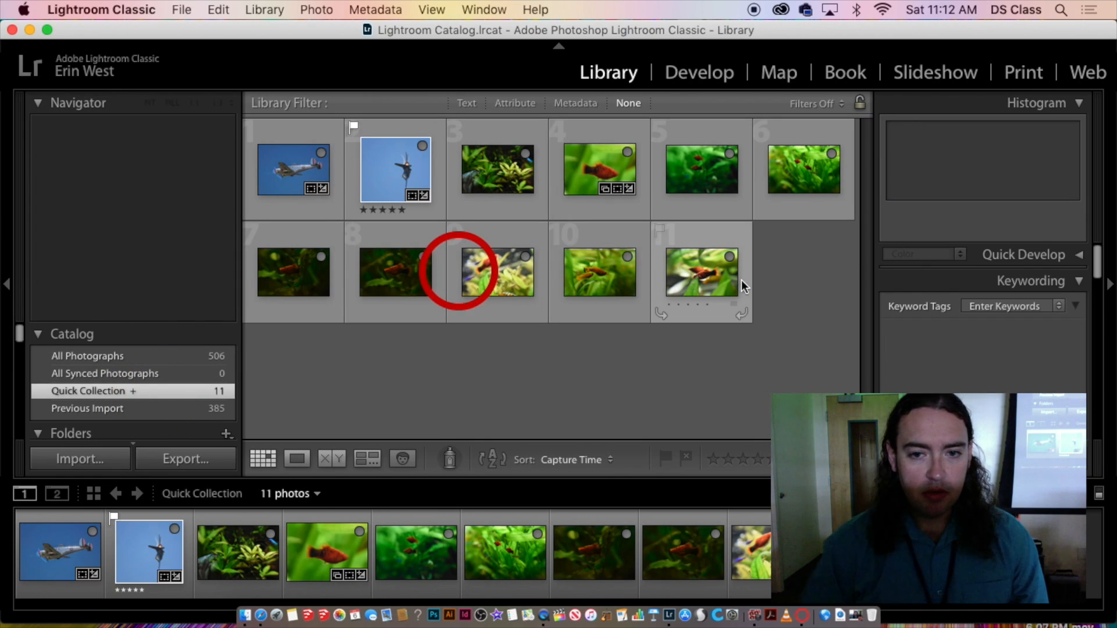
{"action": "left_click", "coordinate": [682, 267]}
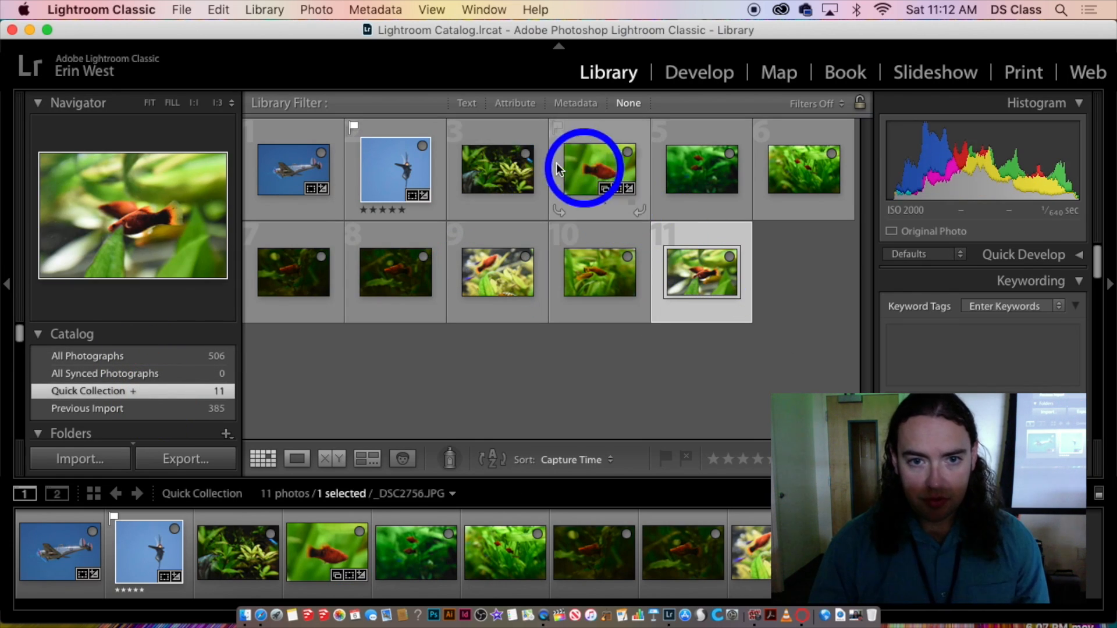
{"action": "left_click", "coordinate": [594, 192], "text": "shift"}
{"action": "scroll", "coordinate": [145, 408], "scroll_direction": "down", "scroll_amount": 10}
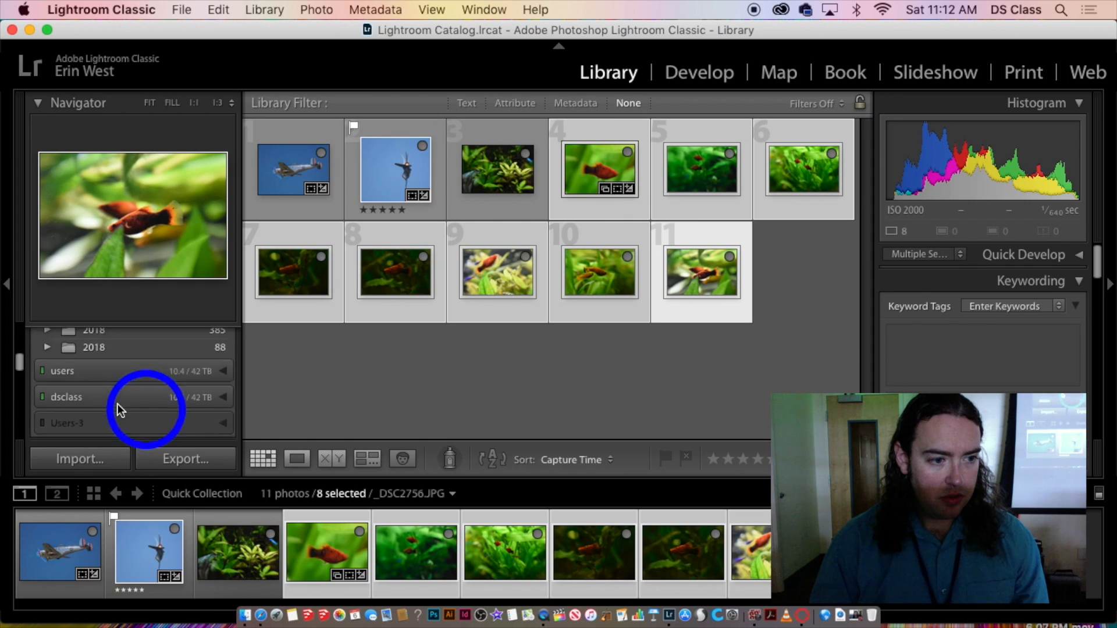
{"action": "scroll", "coordinate": [215, 365], "scroll_direction": "down", "scroll_amount": 5}
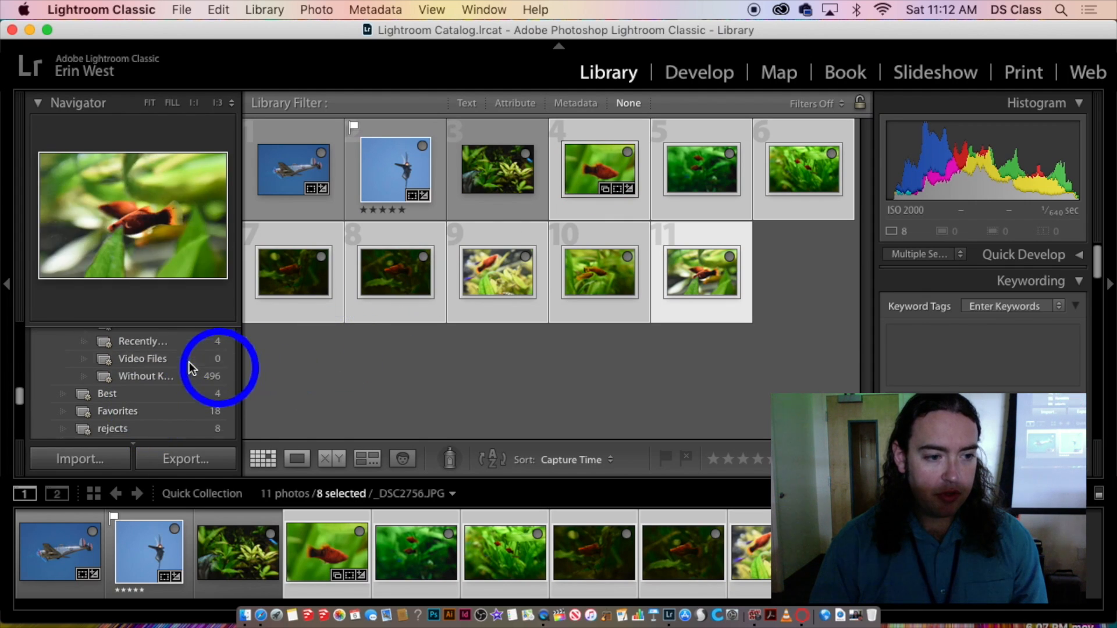
{"action": "left_click_drag", "start_coordinate": [593, 168], "coordinate": [200, 368]}
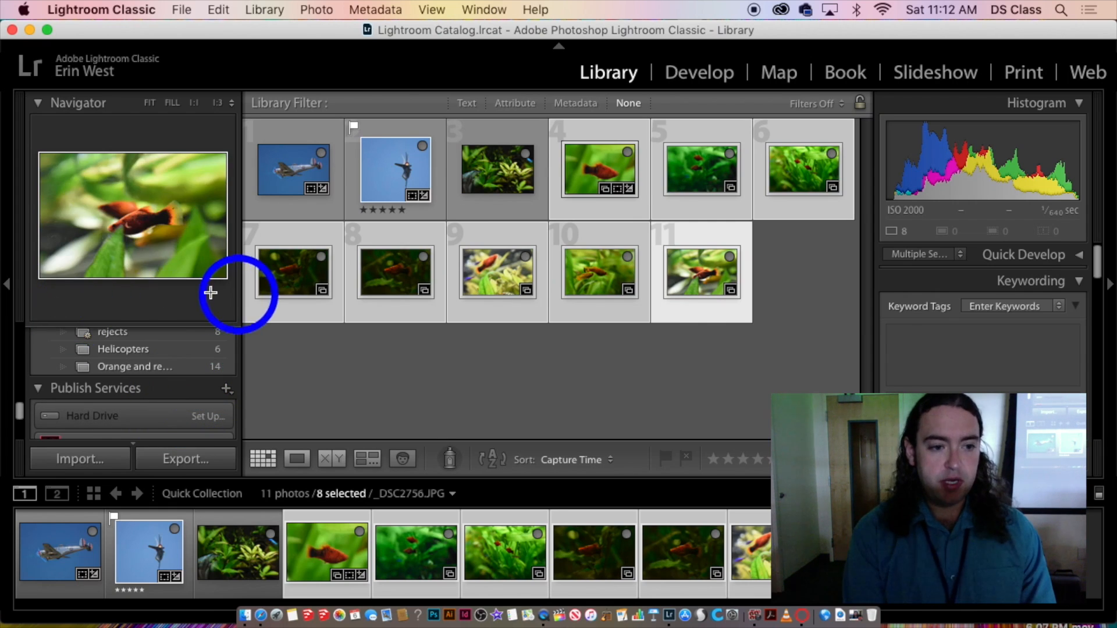
- Show all photographs of the catalog instead of the Quick Collection
{"action": "scroll", "coordinate": [117, 361], "scroll_direction": "up", "scroll_amount": 4}
{"action": "scroll", "coordinate": [121, 353], "scroll_direction": "up", "scroll_amount": 10}
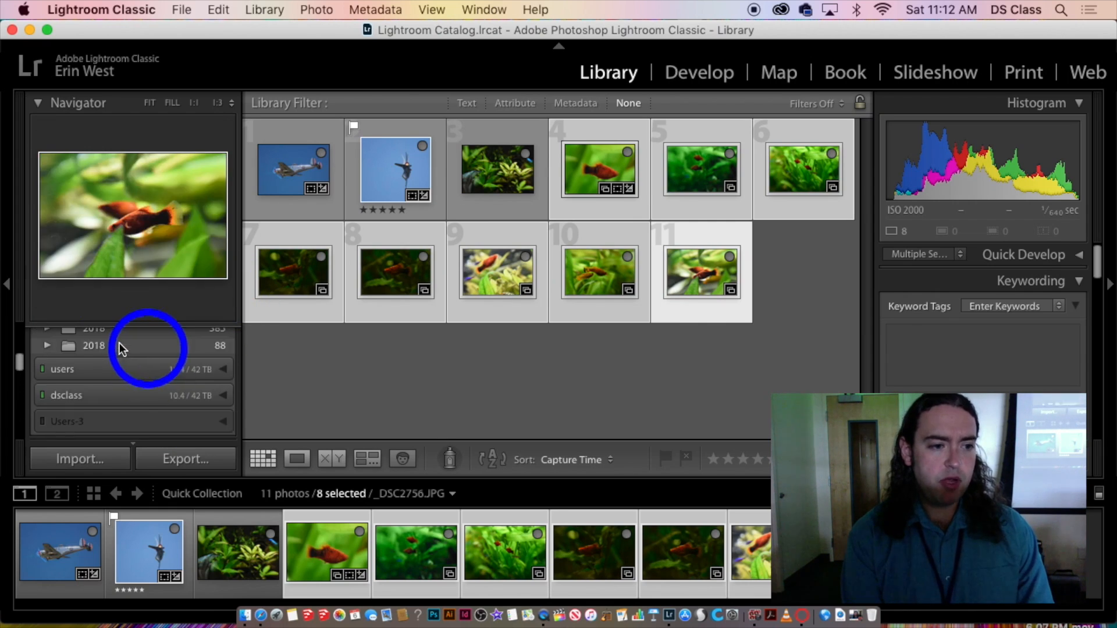
{"action": "scroll", "coordinate": [109, 364], "scroll_direction": "up", "scroll_amount": 4}
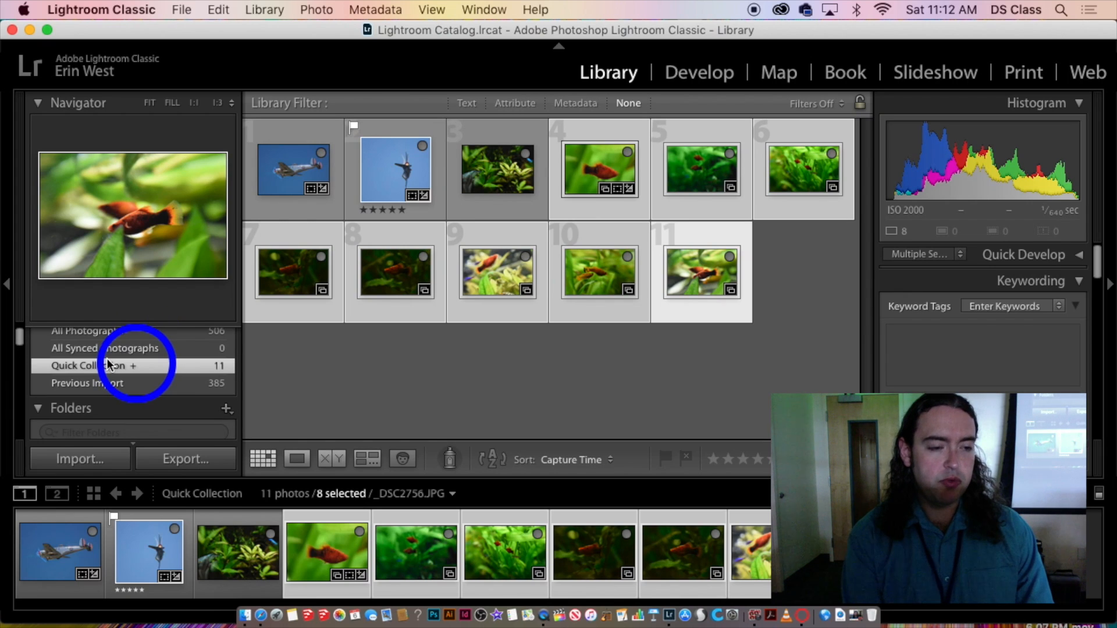
{"action": "scroll", "coordinate": [108, 365], "scroll_direction": "up", "scroll_amount": 1}
{"action": "left_click", "coordinate": [107, 356]}
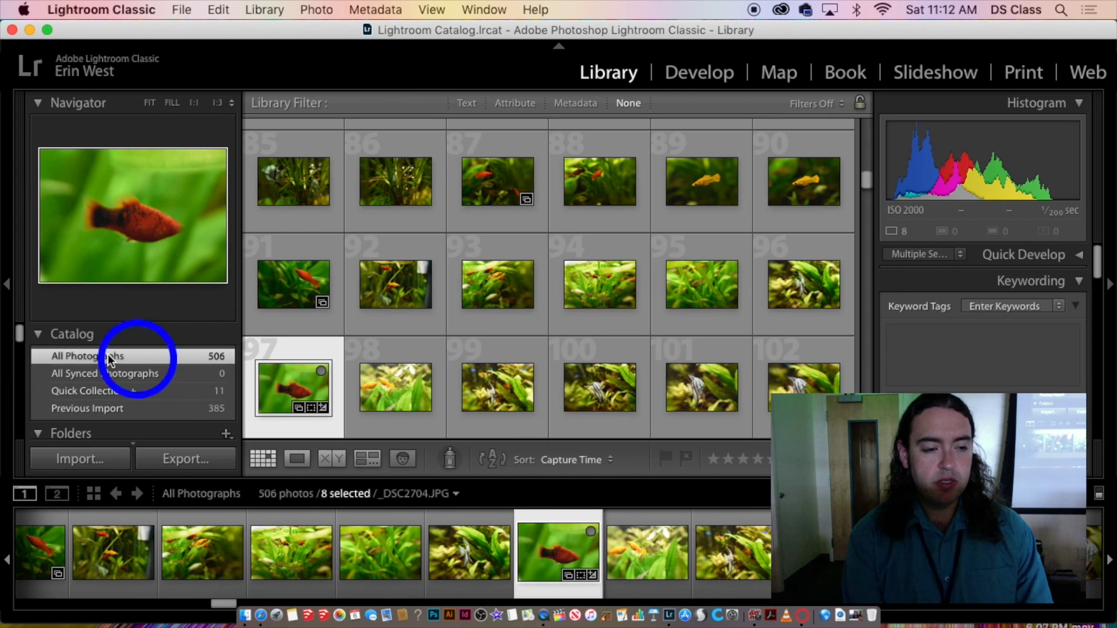
- Return to the Orange and red fish collection and clear the photo selection
{"action": "scroll", "coordinate": [107, 356], "scroll_direction": "down", "scroll_amount": 4}
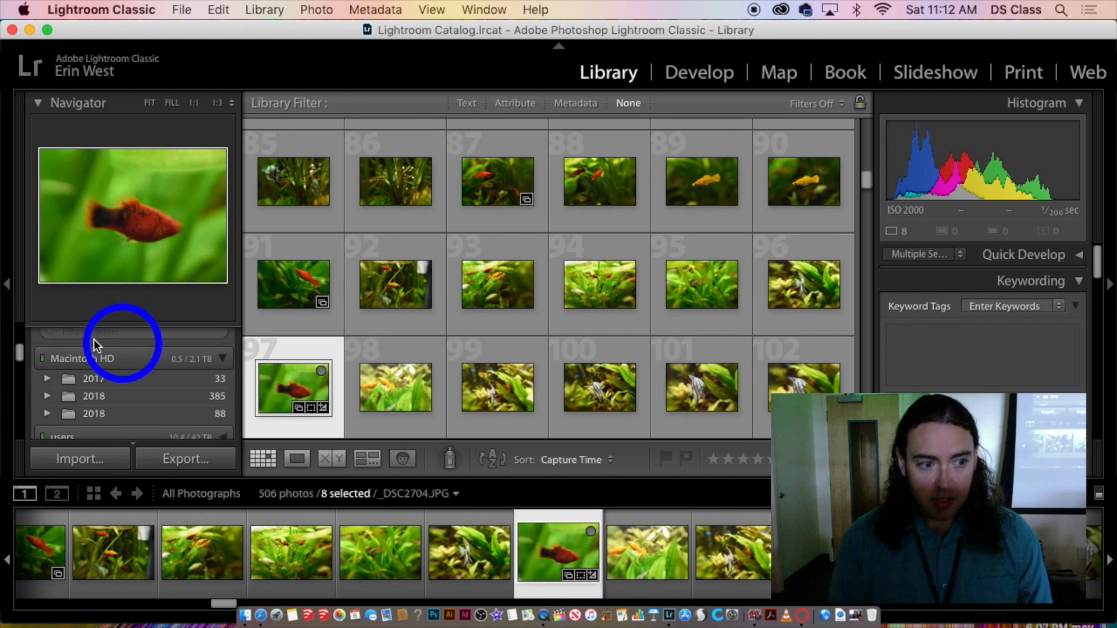
{"action": "scroll", "coordinate": [107, 369], "scroll_direction": "up", "scroll_amount": 5}
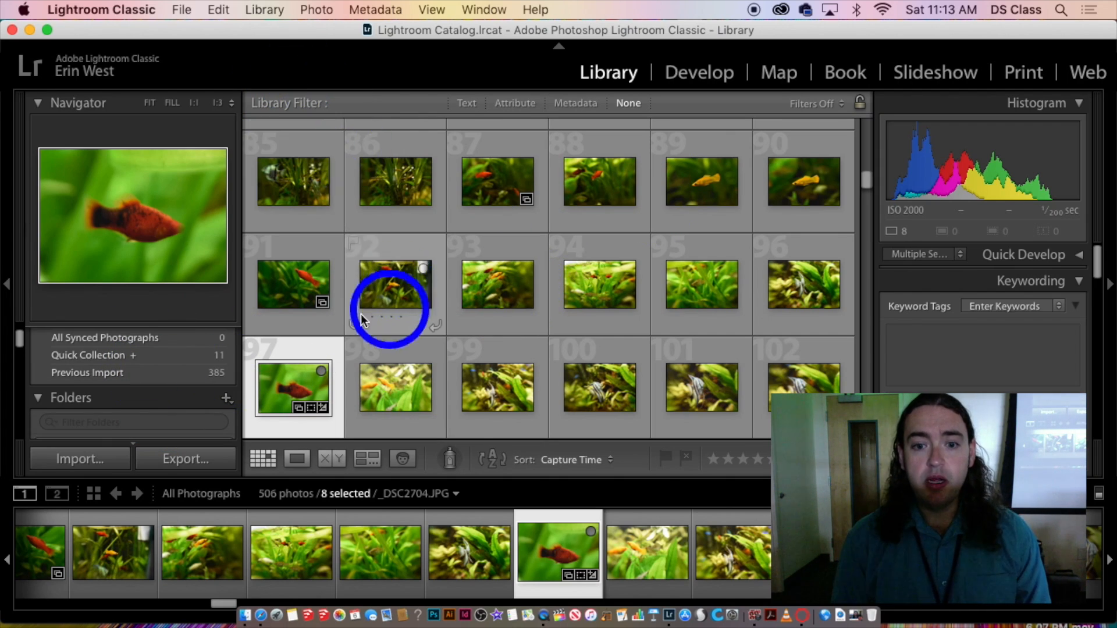
{"action": "scroll", "coordinate": [386, 305], "scroll_direction": "down", "scroll_amount": 3}
{"action": "scroll", "coordinate": [76, 390], "scroll_direction": "down", "scroll_amount": 2}
{"action": "scroll", "coordinate": [94, 384], "scroll_direction": "up", "scroll_amount": 4}
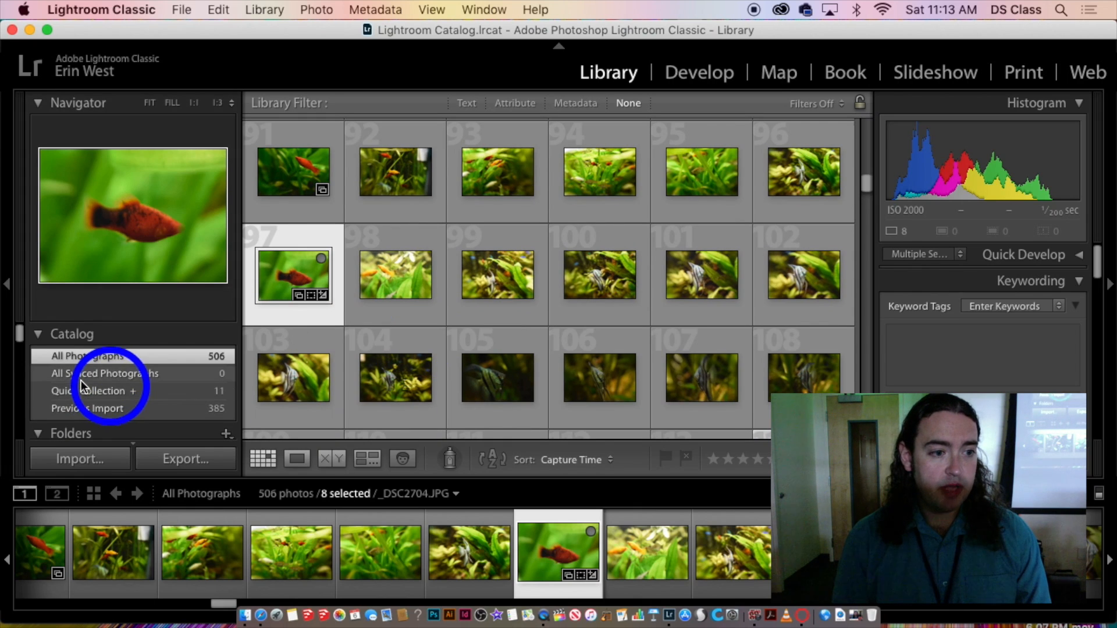
{"action": "scroll", "coordinate": [85, 371], "scroll_direction": "down", "scroll_amount": 6}
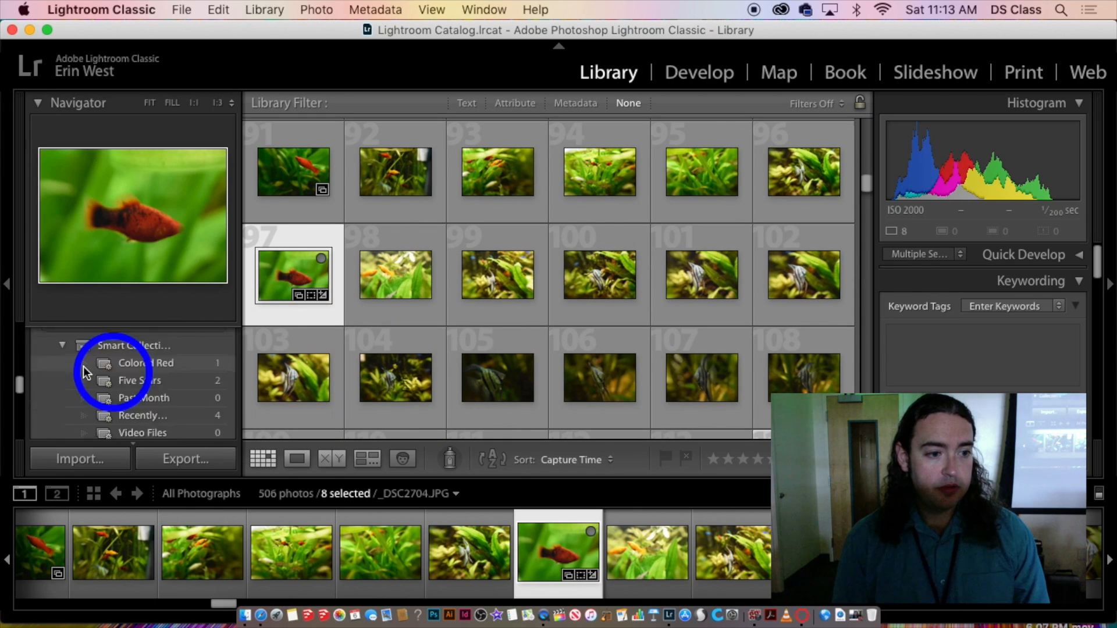
{"action": "left_click", "coordinate": [132, 420]}
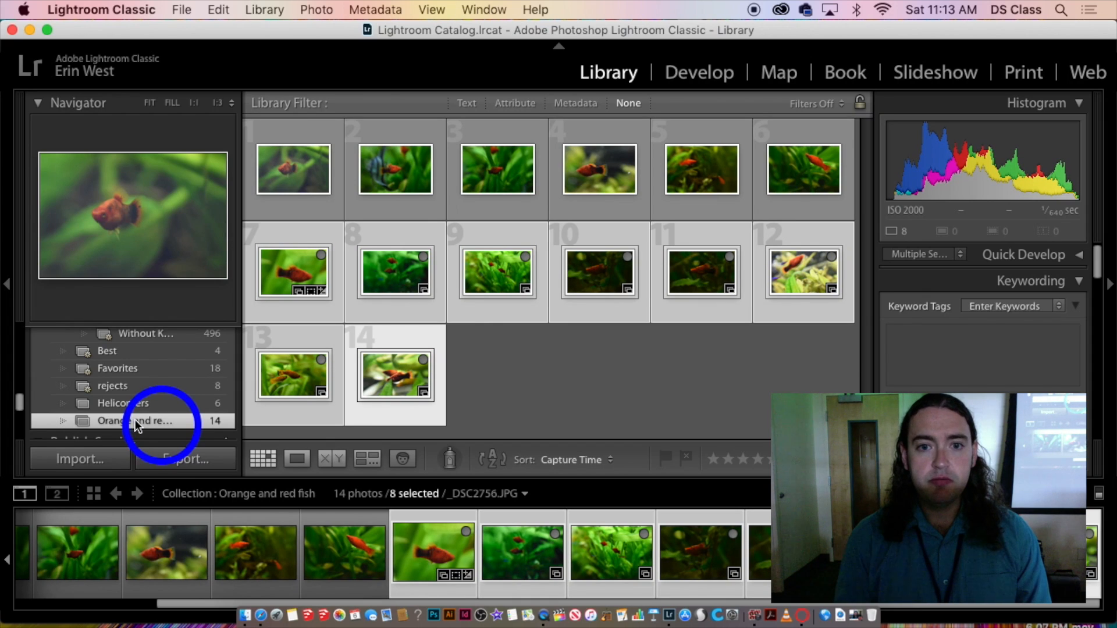
{"action": "left_click", "coordinate": [661, 336]}
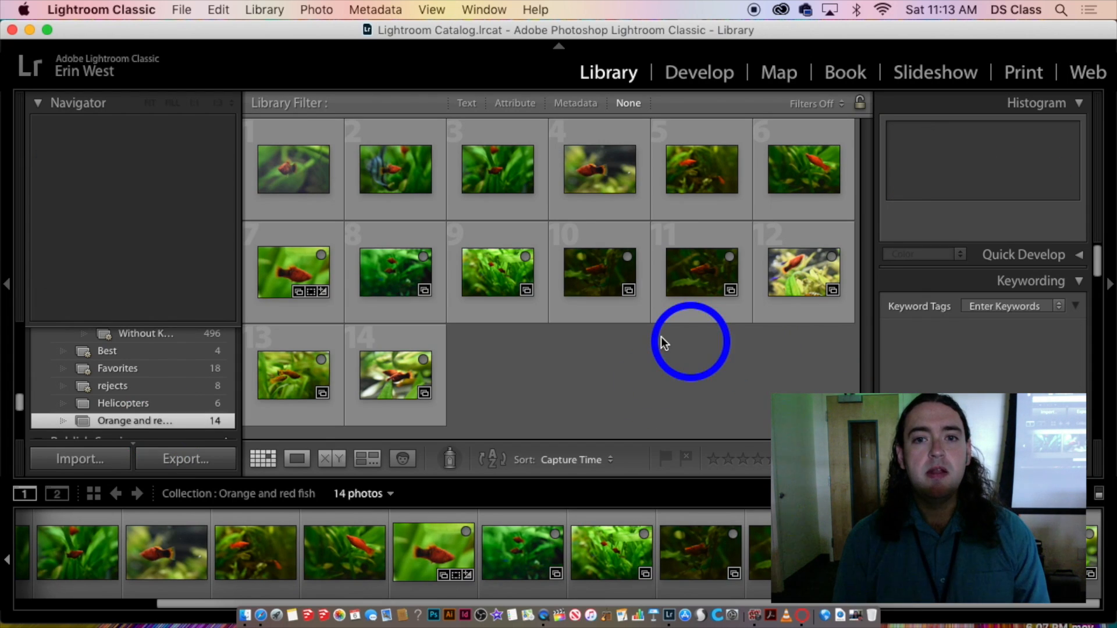
{"action": "left_click", "coordinate": [155, 415]}
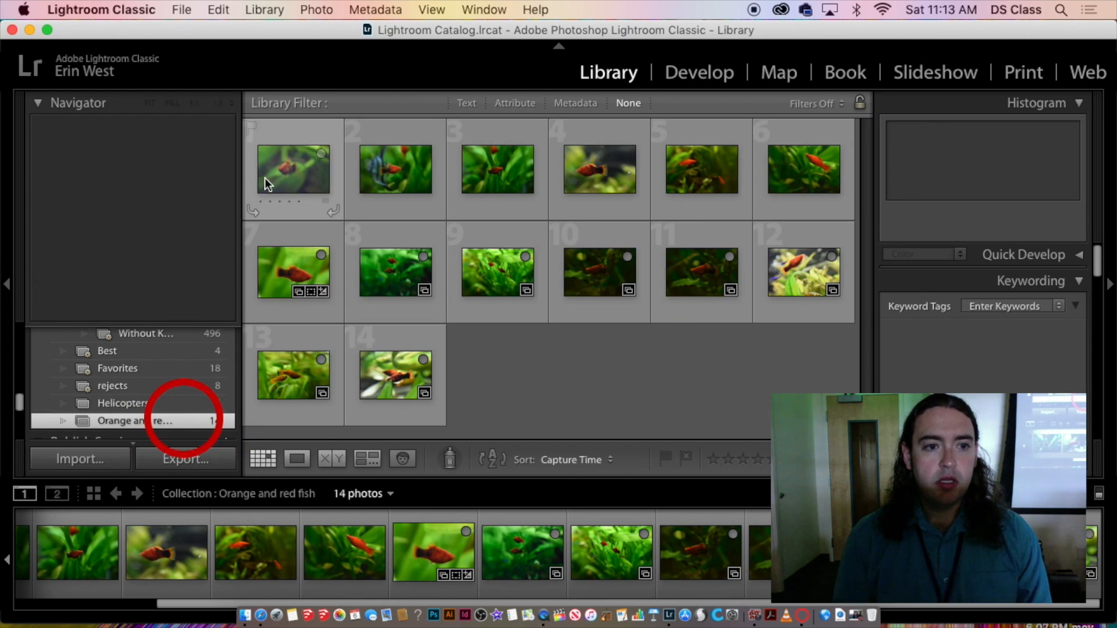
- Open the first photo of the collection in Loupe view and reject photos 1 through 5 one after another
{"action": "left_click", "coordinate": [298, 171]}
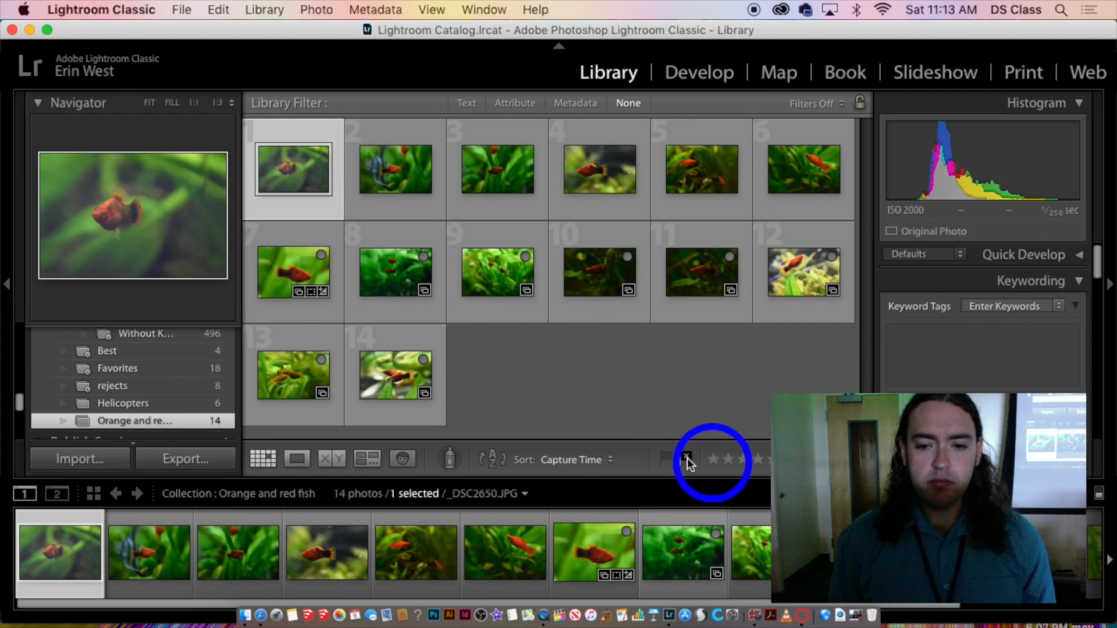
{"action": "left_click", "coordinate": [297, 459]}
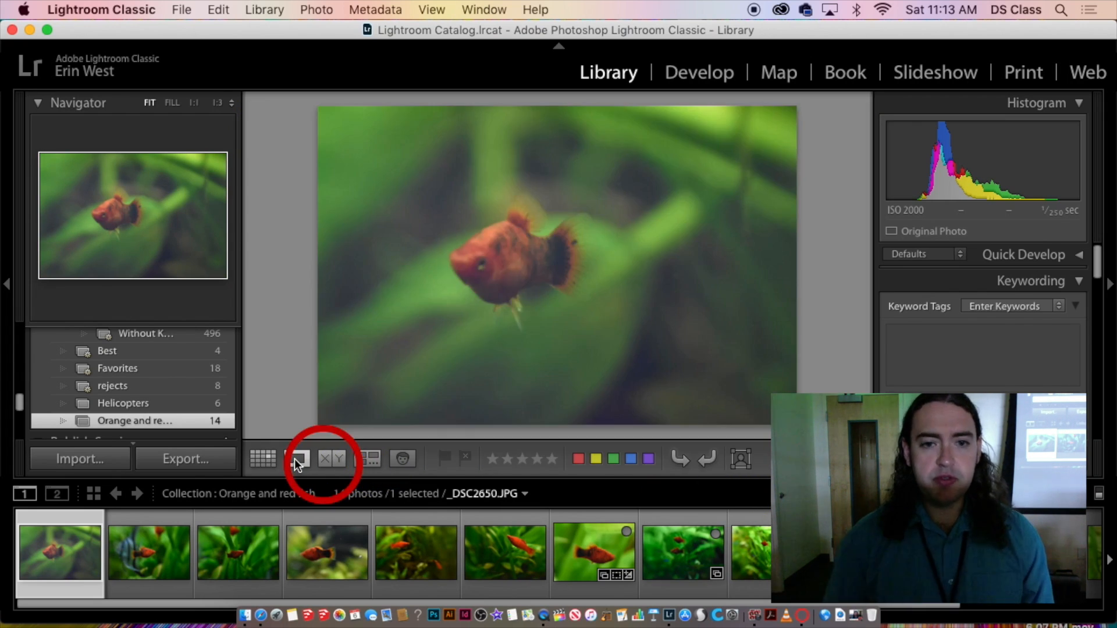
{"action": "left_click", "coordinate": [467, 456]}
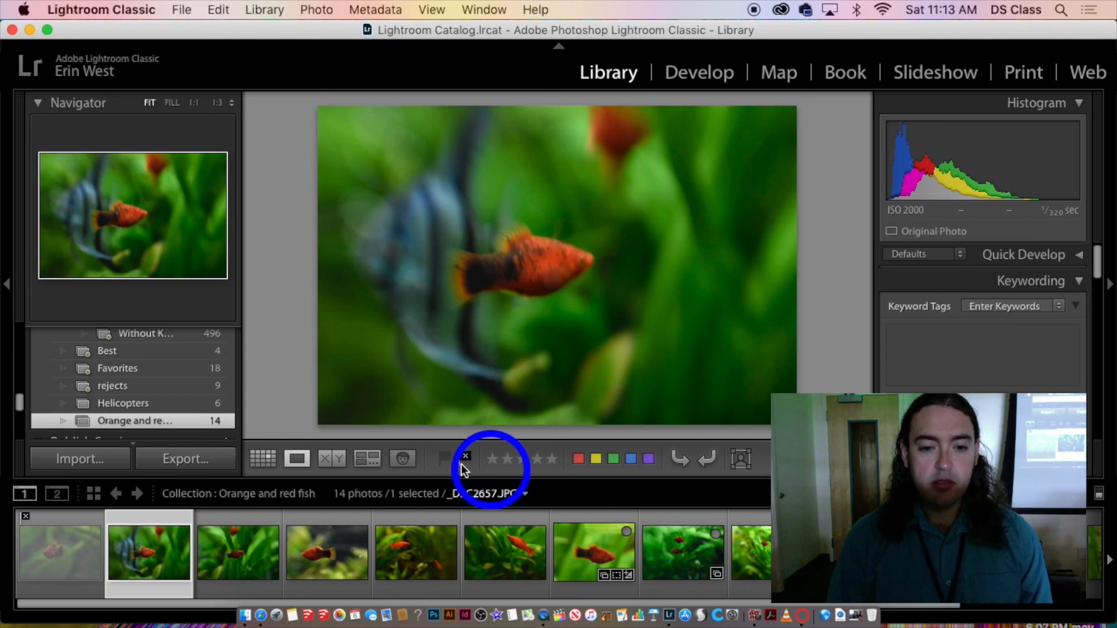
{"action": "left_click", "coordinate": [465, 459]}
{"action": "left_click", "coordinate": [465, 458]}
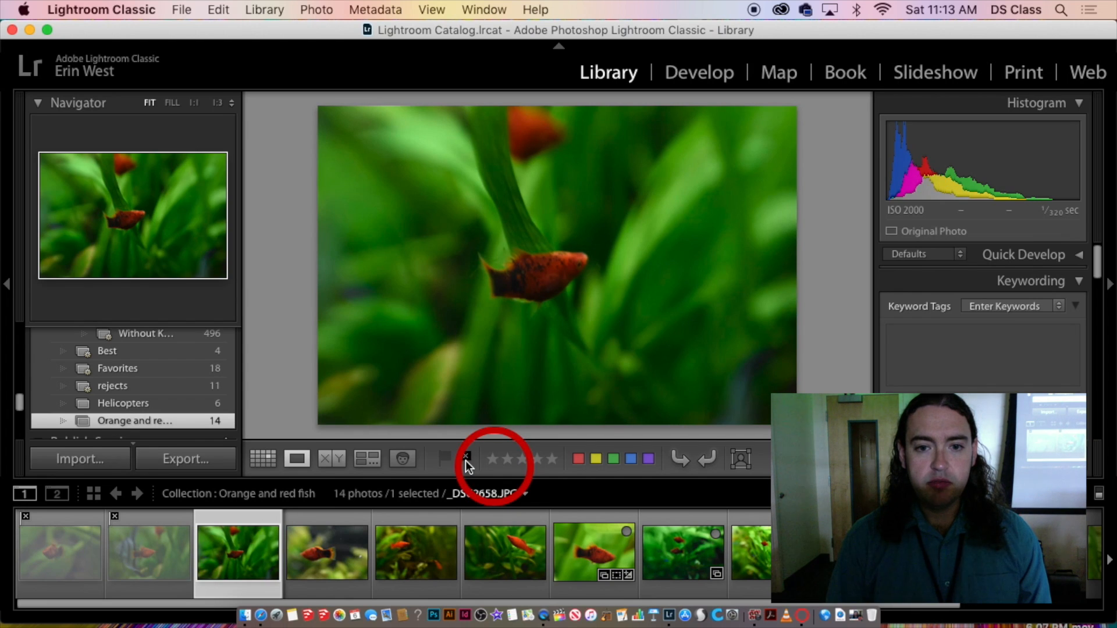
{"action": "left_click", "coordinate": [466, 459]}
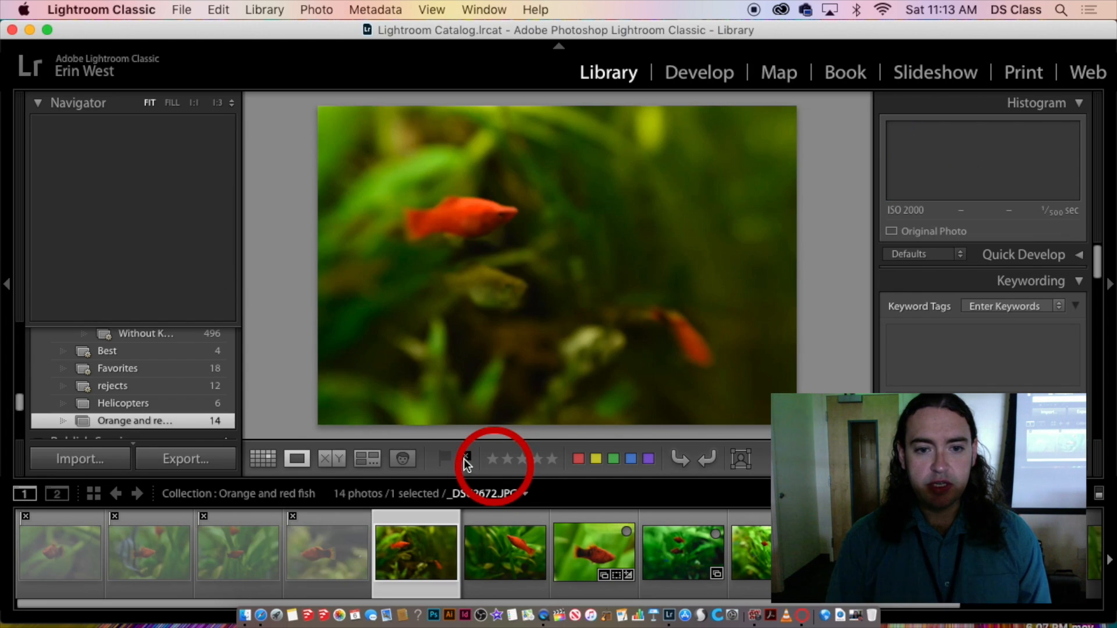
{"action": "left_click", "coordinate": [465, 458]}
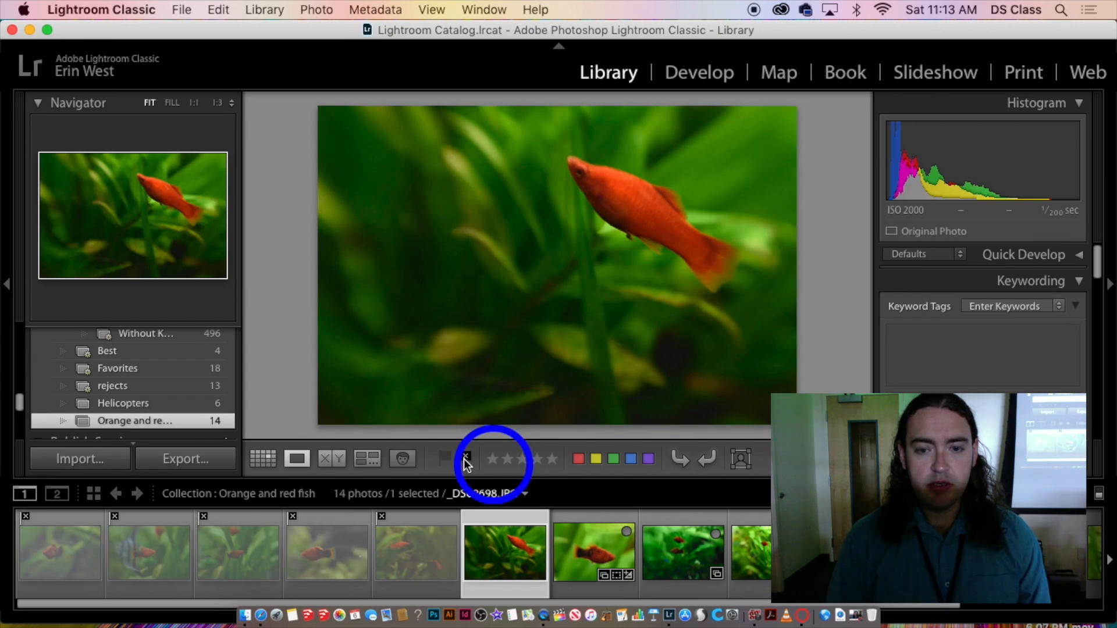
- Flag photos 6 and 10 of the collection as picks and reject photos 7 through 9
{"action": "left_click", "coordinate": [445, 459]}
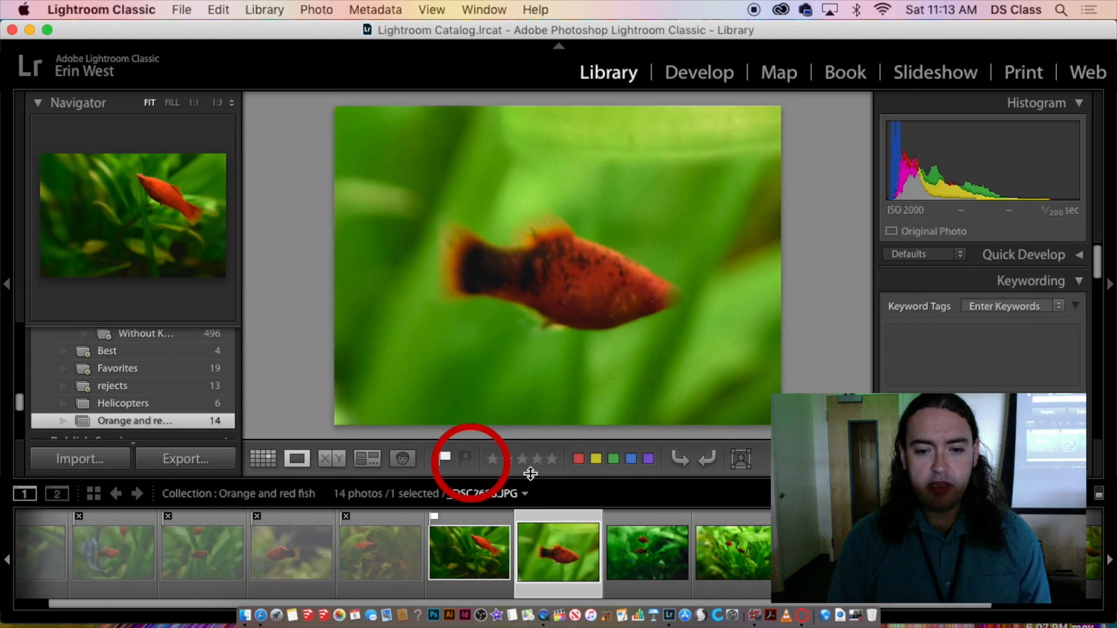
{"action": "left_click", "coordinate": [472, 459]}
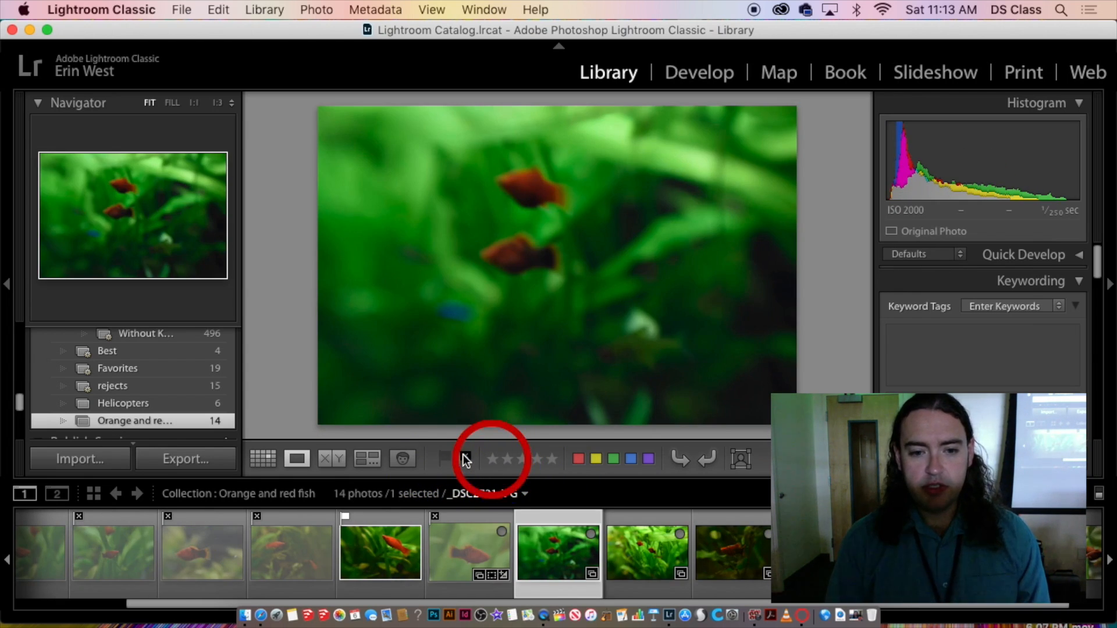
{"action": "left_click", "coordinate": [465, 460]}
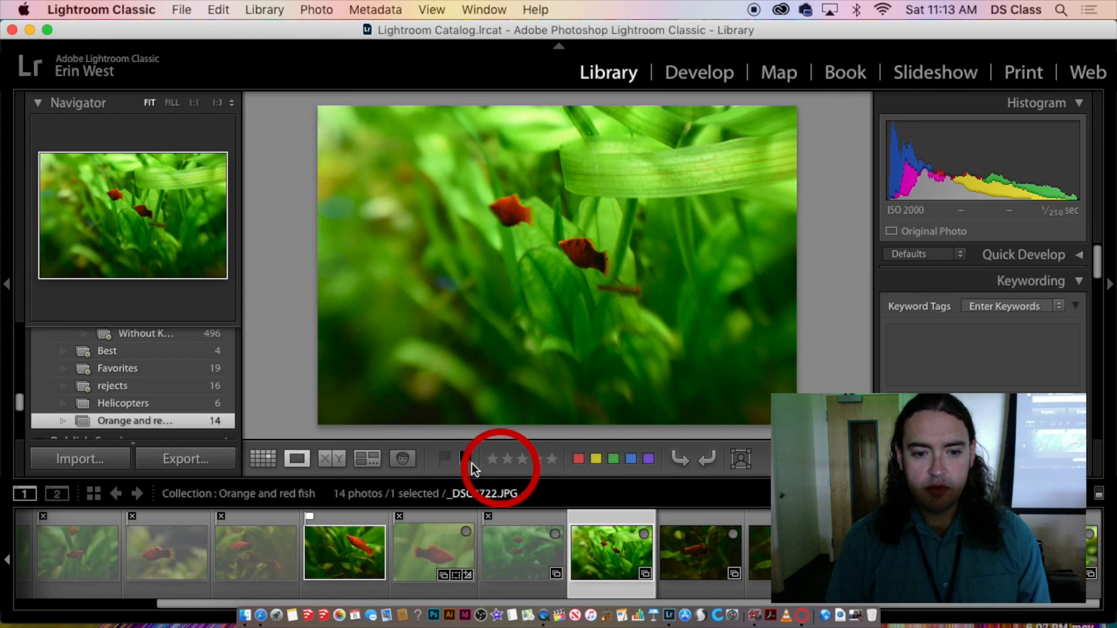
{"action": "left_click", "coordinate": [472, 463]}
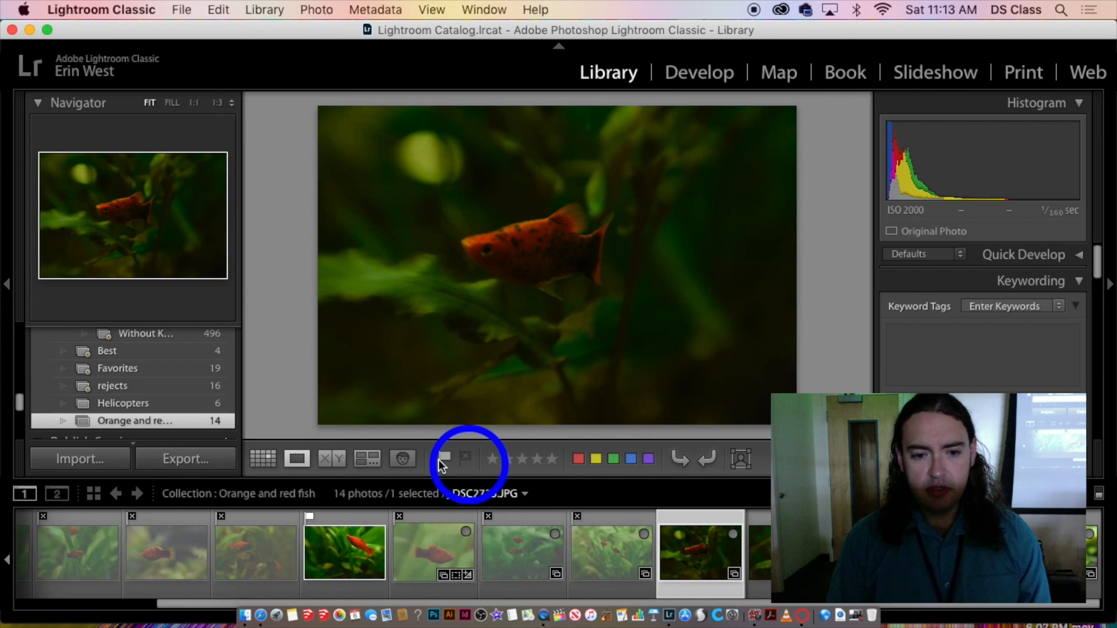
{"action": "left_click", "coordinate": [448, 459]}
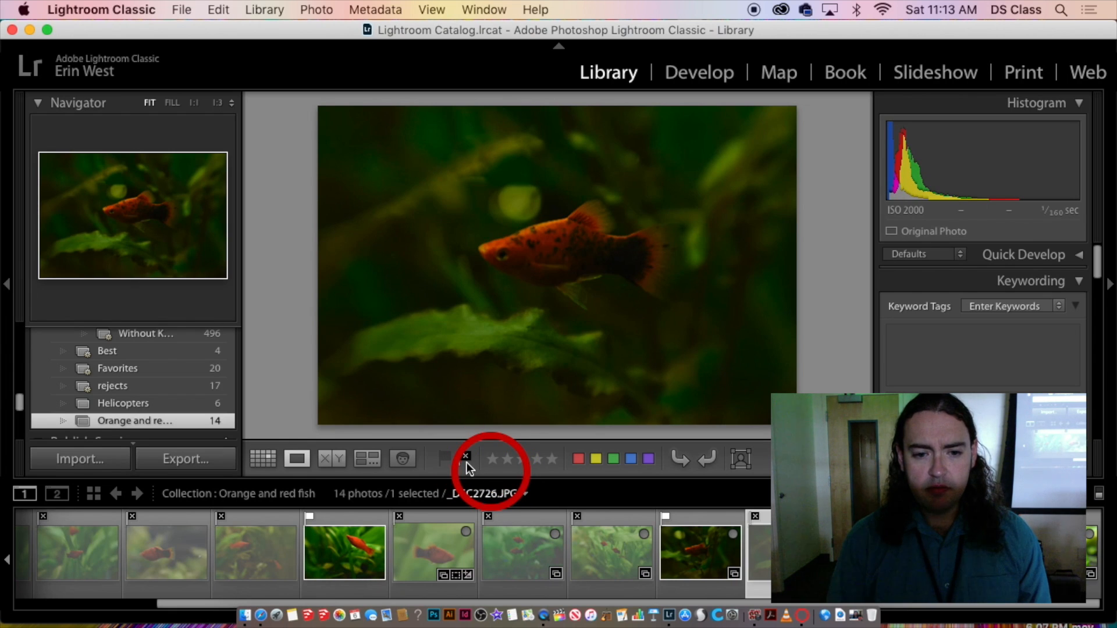
- Flag photos 11 and 14 of the collection as picks and reject photos 12 and 13
{"action": "left_click", "coordinate": [467, 461]}
{"action": "left_click", "coordinate": [448, 462]}
{"action": "key", "text": "Right"}
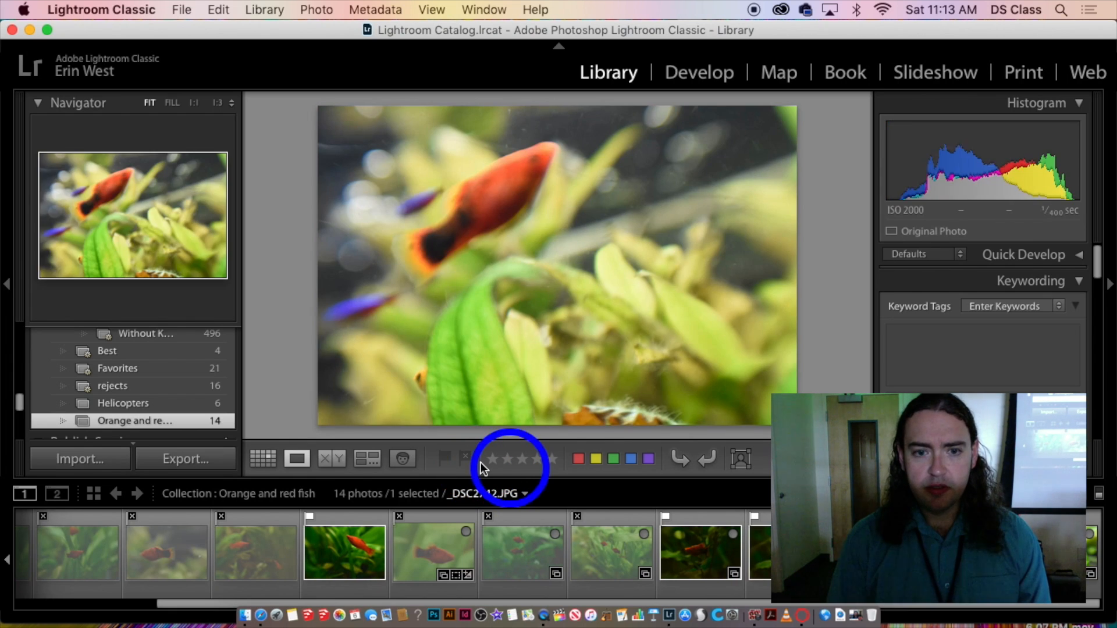
{"action": "left_click", "coordinate": [470, 460]}
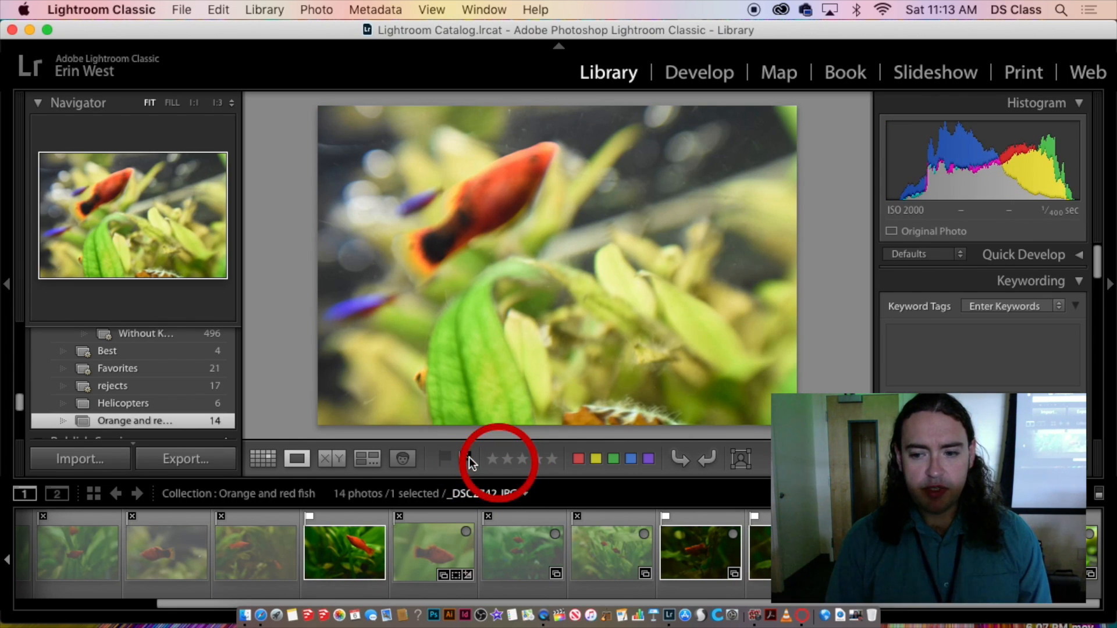
{"action": "left_click", "coordinate": [448, 457]}
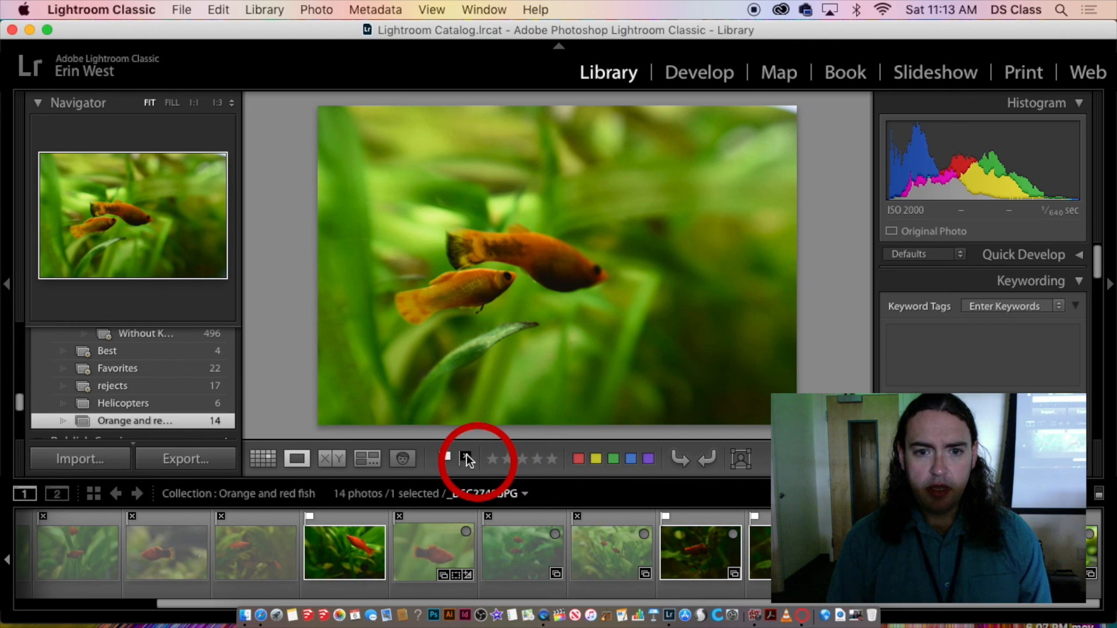
{"action": "left_click", "coordinate": [472, 455]}
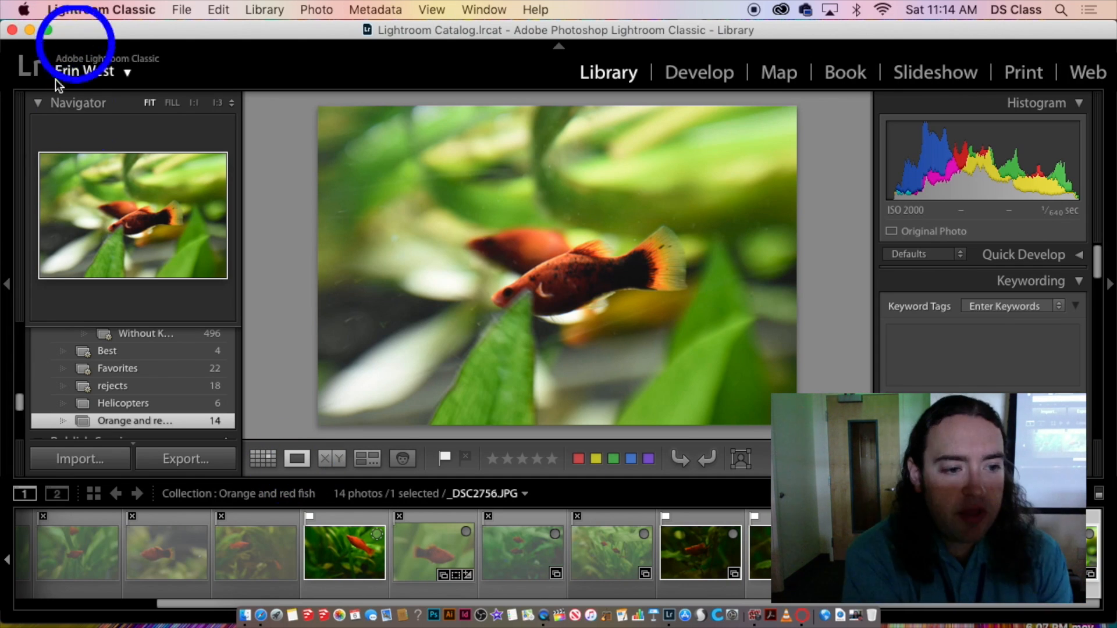
- Show all photographs of the catalog and look through the grid back to the first photos
{"action": "scroll", "coordinate": [107, 358], "scroll_direction": "up", "scroll_amount": 10}
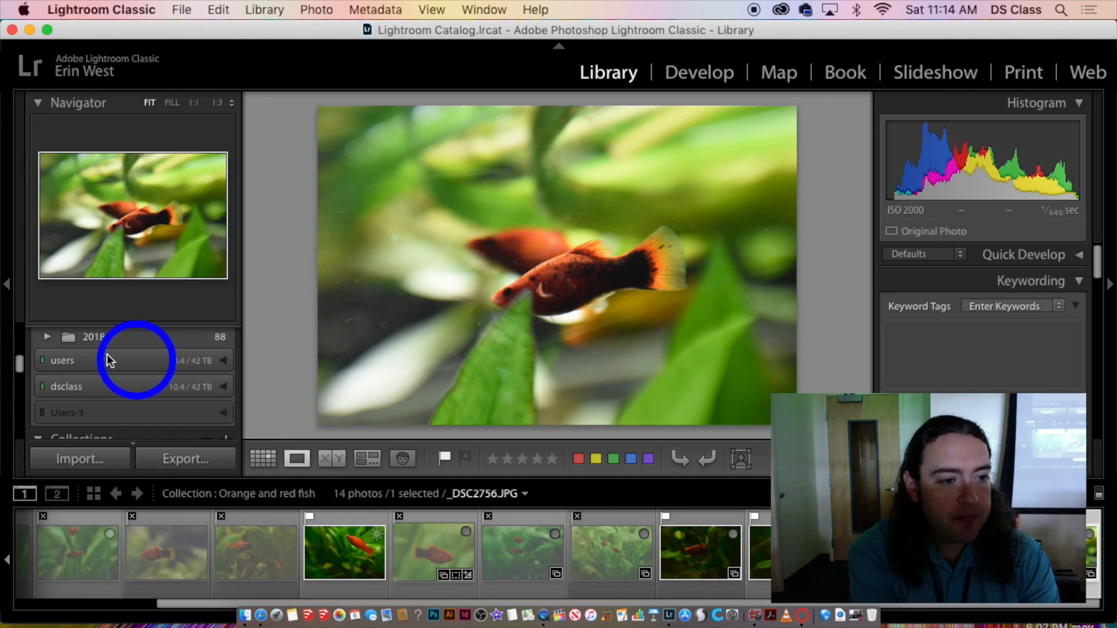
{"action": "scroll", "coordinate": [108, 360], "scroll_direction": "up", "scroll_amount": 8}
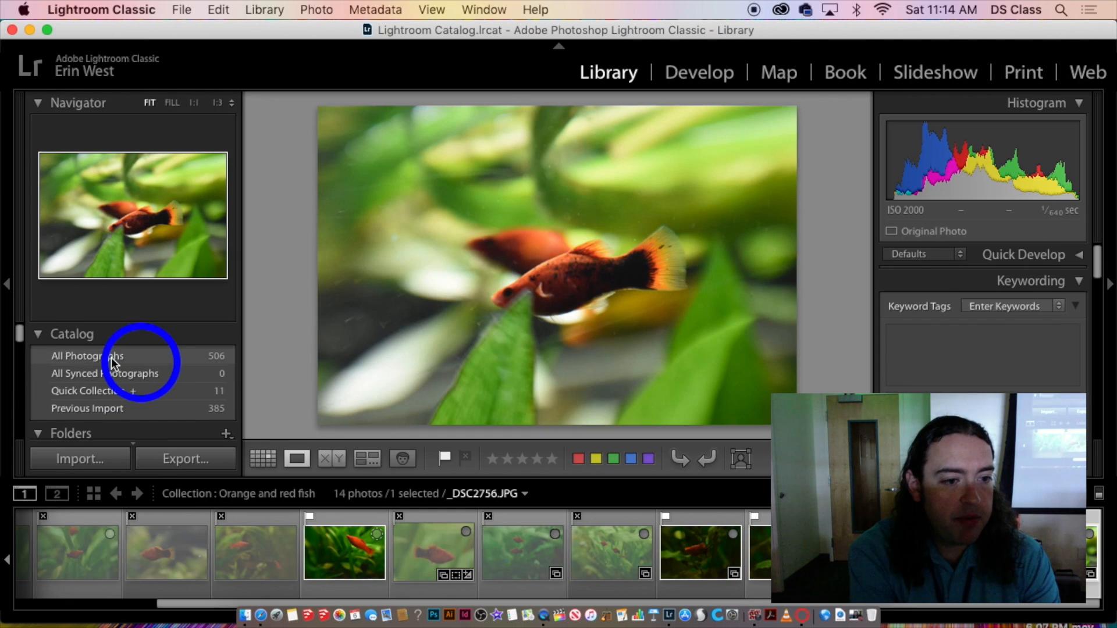
{"action": "left_click", "coordinate": [113, 357]}
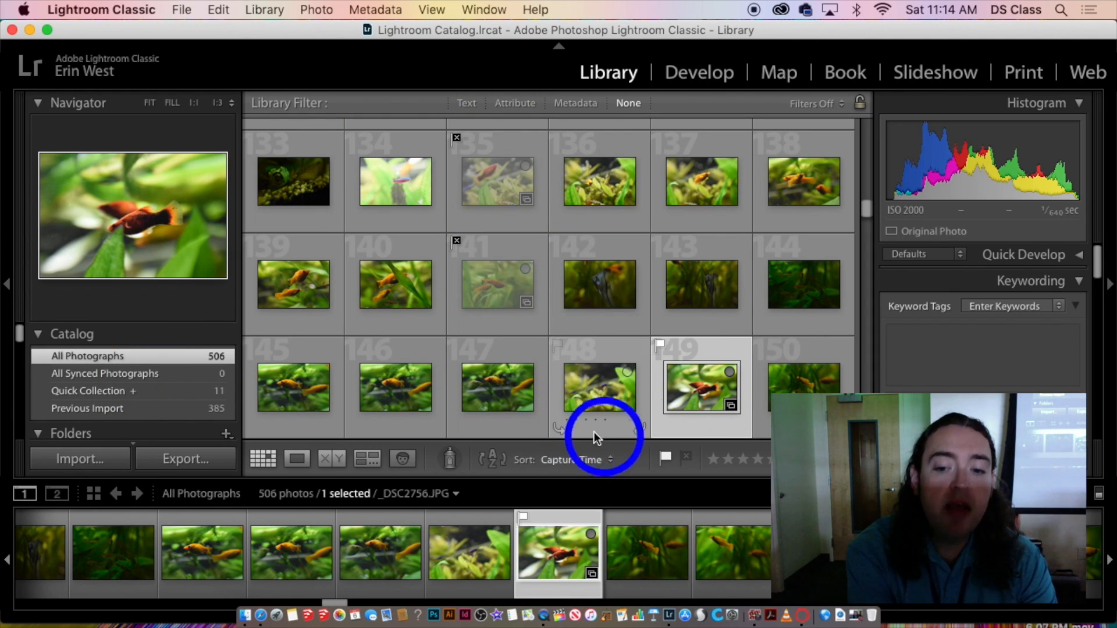
{"action": "left_click", "coordinate": [524, 273]}
{"action": "scroll", "coordinate": [476, 276], "scroll_direction": "down", "scroll_amount": 2}
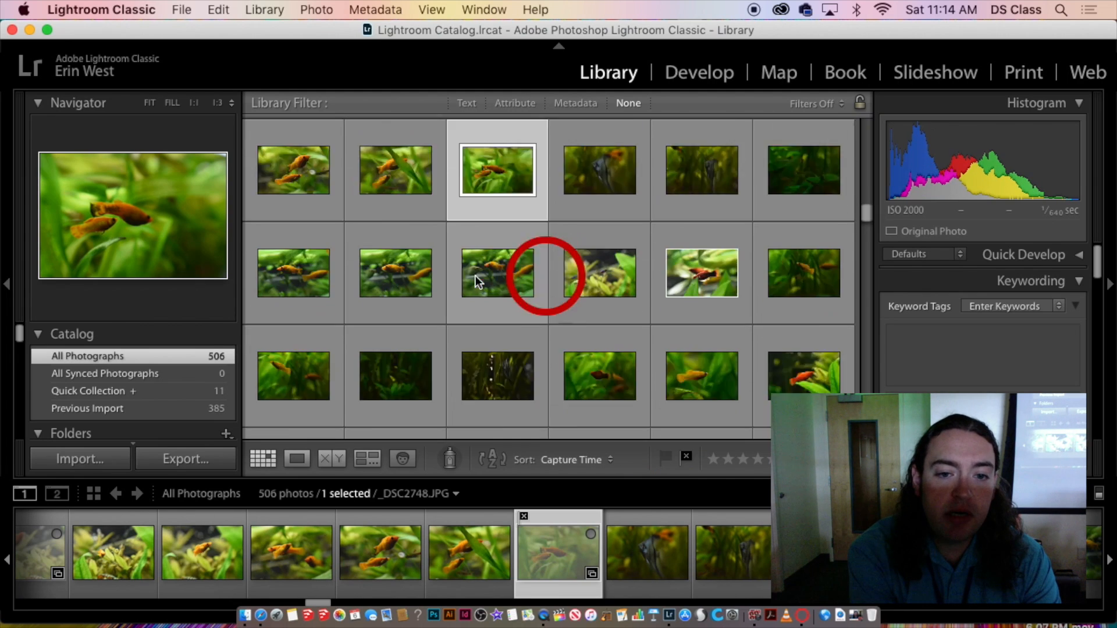
{"action": "scroll", "coordinate": [476, 276], "scroll_direction": "up", "scroll_amount": 2}
{"action": "scroll", "coordinate": [476, 276], "scroll_direction": "up", "scroll_amount": 10}
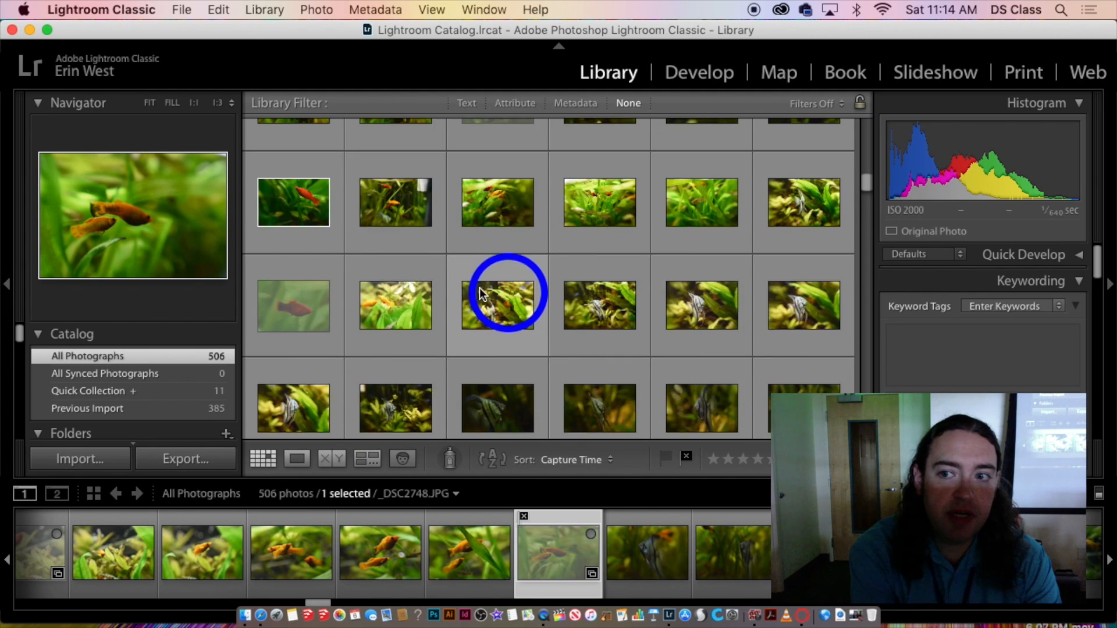
{"action": "scroll", "coordinate": [483, 285], "scroll_direction": "up", "scroll_amount": 10}
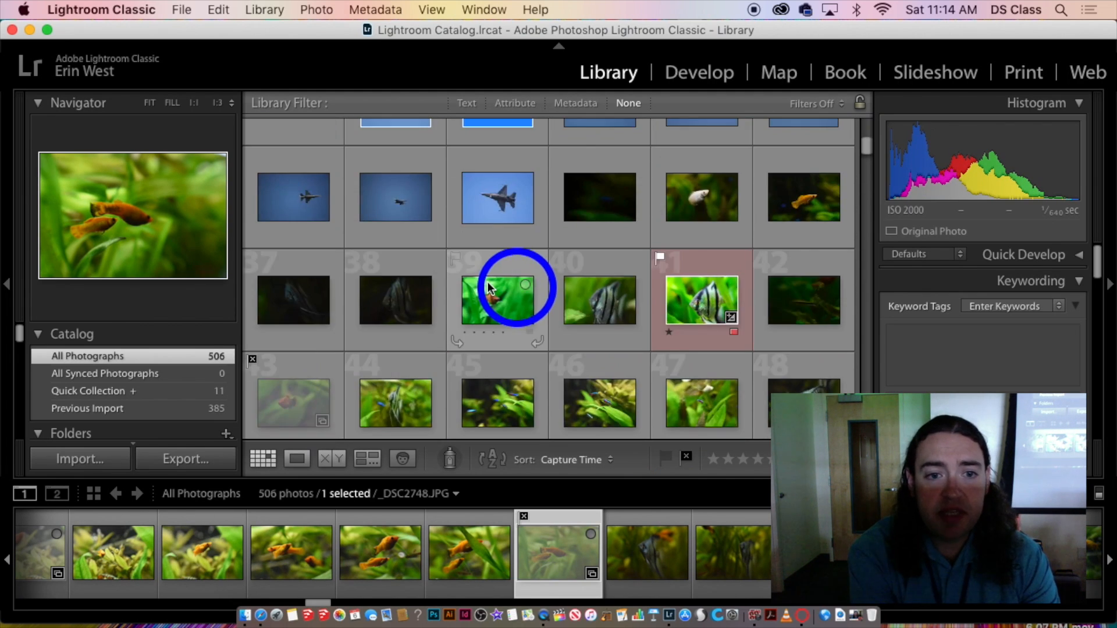
{"action": "scroll", "coordinate": [494, 283], "scroll_direction": "up", "scroll_amount": 8}
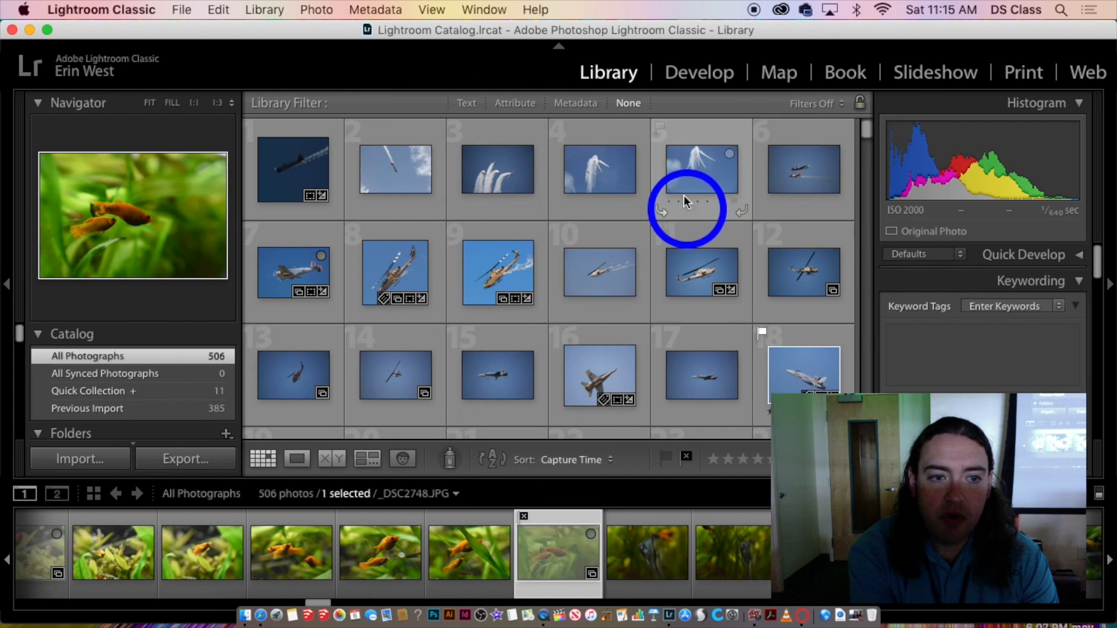
- Filter all photographs with the Flagged preset and look through the flagged photos
{"action": "left_click", "coordinate": [826, 104]}
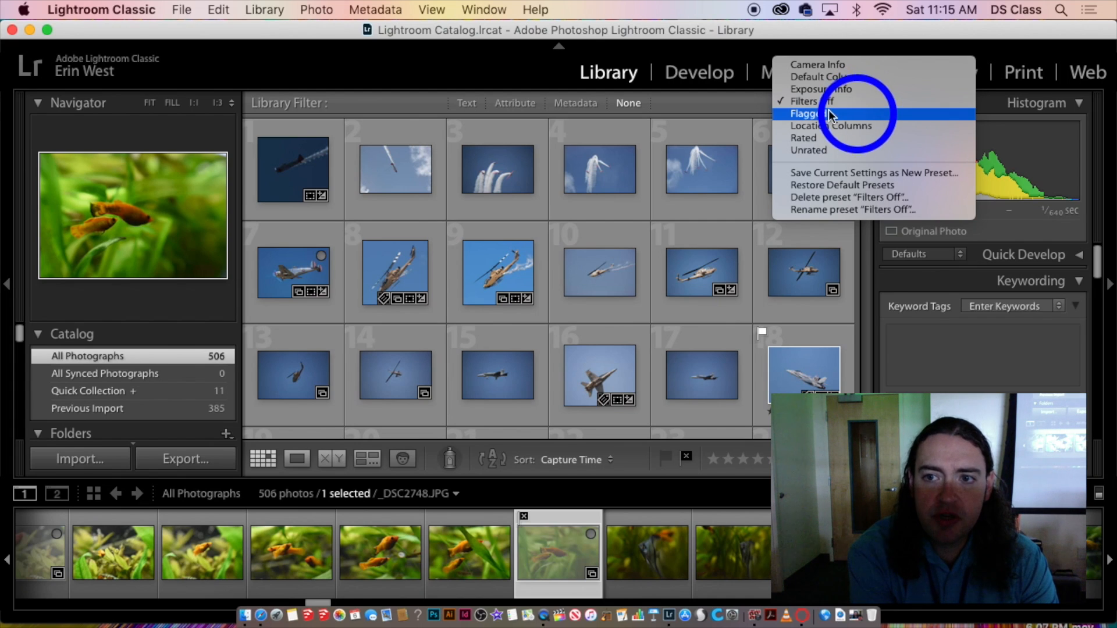
{"action": "left_click", "coordinate": [832, 114]}
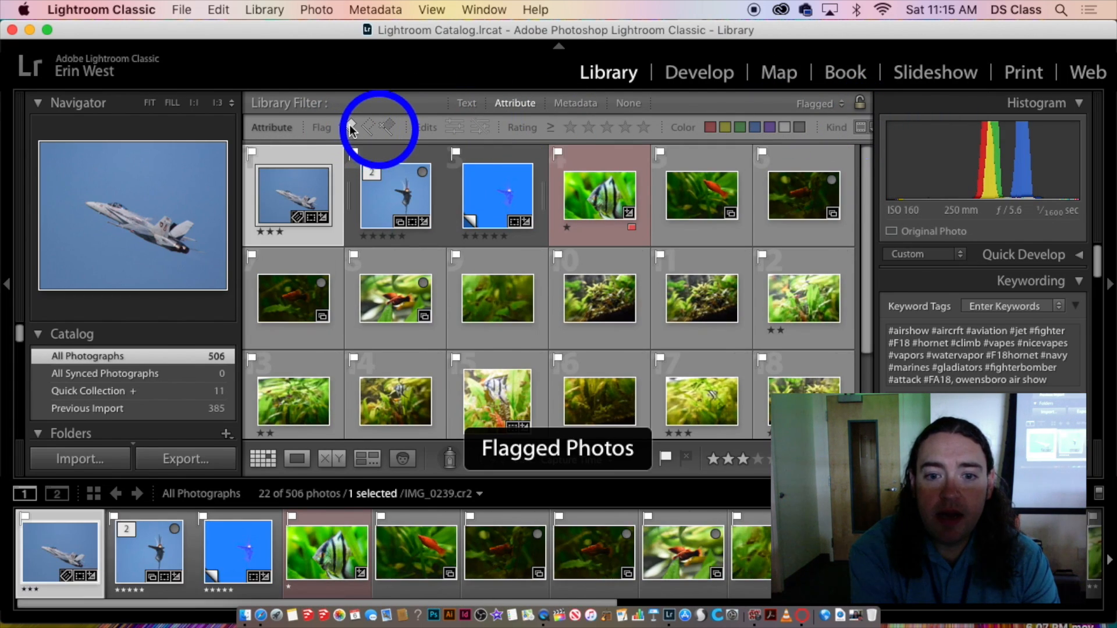
{"action": "scroll", "coordinate": [633, 349], "scroll_direction": "down", "scroll_amount": 3}
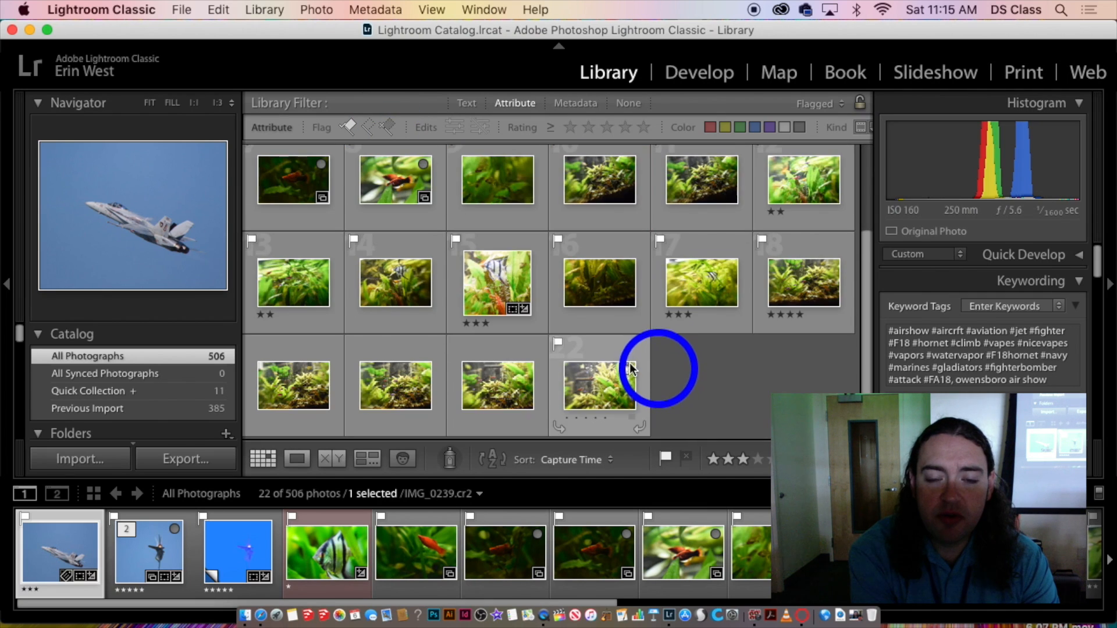
- Replace the flagged filter with one that shows only rejected photos and look through the matching photos
{"action": "scroll", "coordinate": [654, 360], "scroll_direction": "up", "scroll_amount": 3}
{"action": "left_click", "coordinate": [349, 126]}
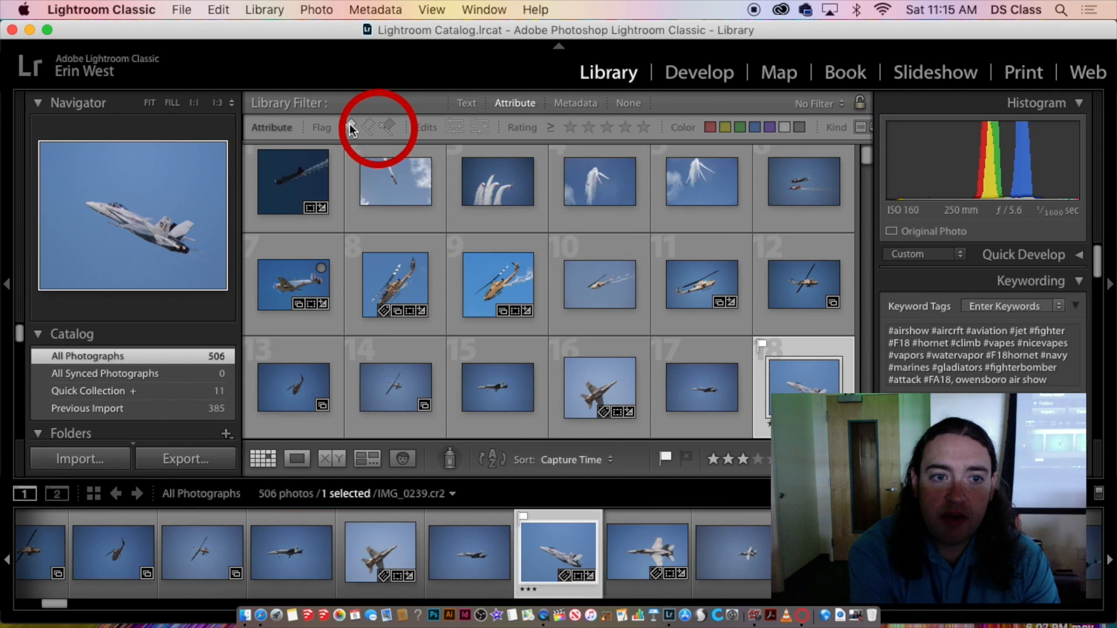
{"action": "left_click", "coordinate": [390, 125]}
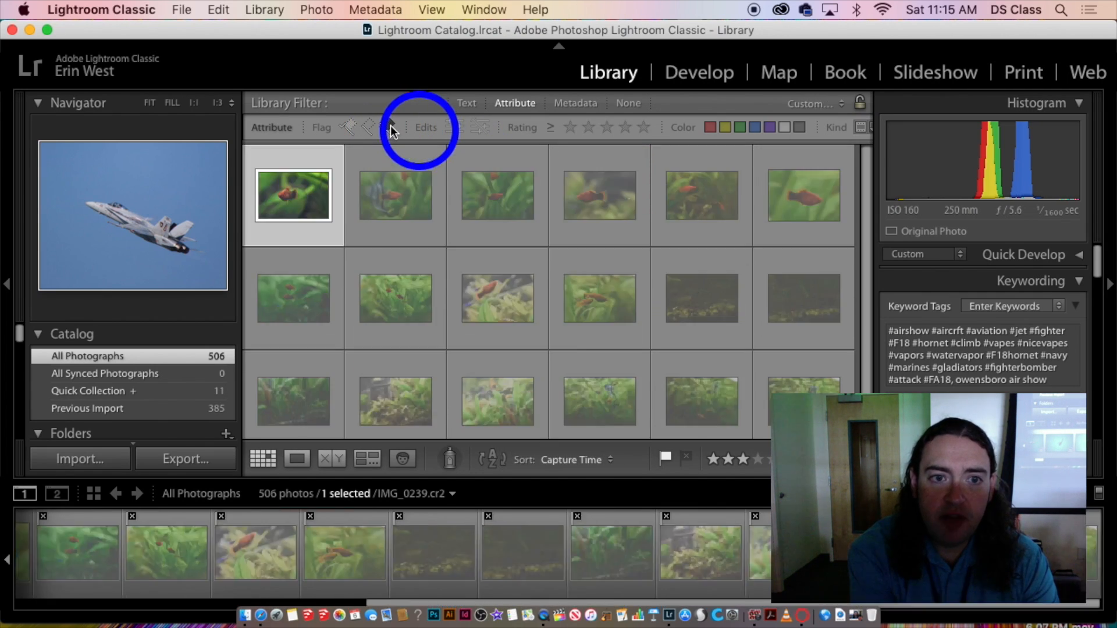
{"action": "scroll", "coordinate": [429, 362], "scroll_direction": "down", "scroll_amount": 1}
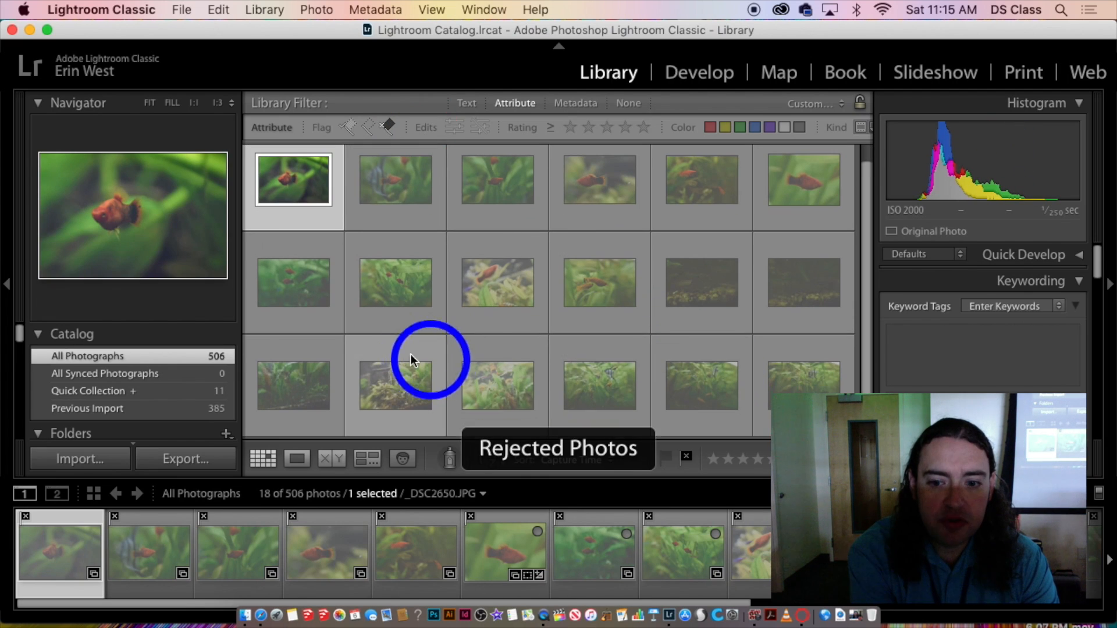
{"action": "scroll", "coordinate": [610, 378], "scroll_direction": "up", "scroll_amount": 1}
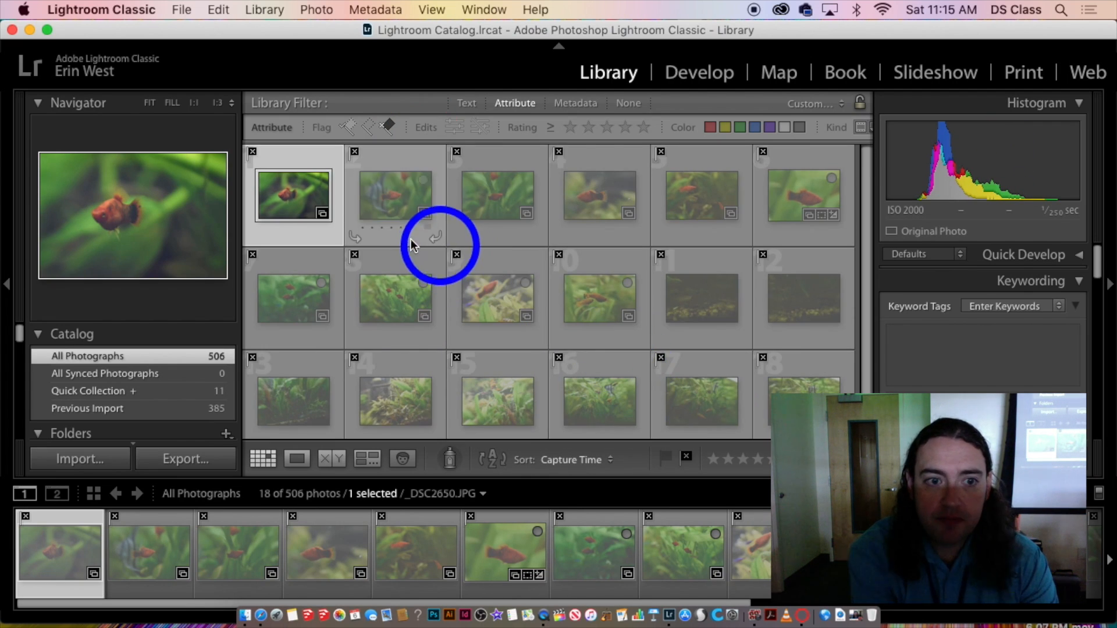
- Select all the rejected photos in the grid, from the first through the last
{"action": "left_click", "coordinate": [317, 209]}
{"action": "left_click", "coordinate": [806, 410], "text": "shift"}
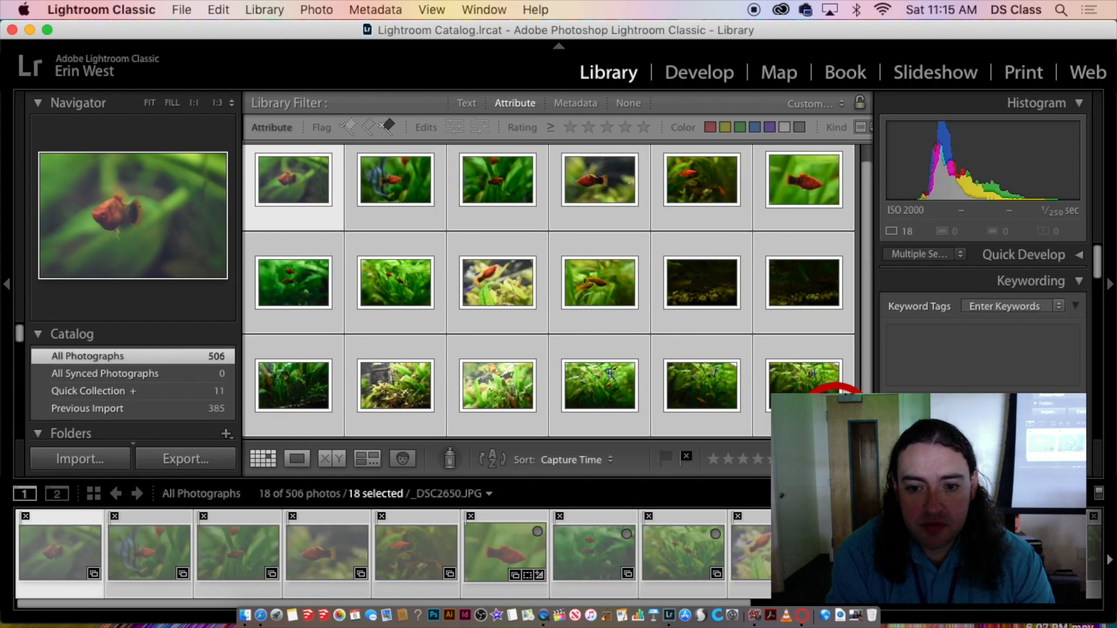
{"action": "key", "text": "j"}
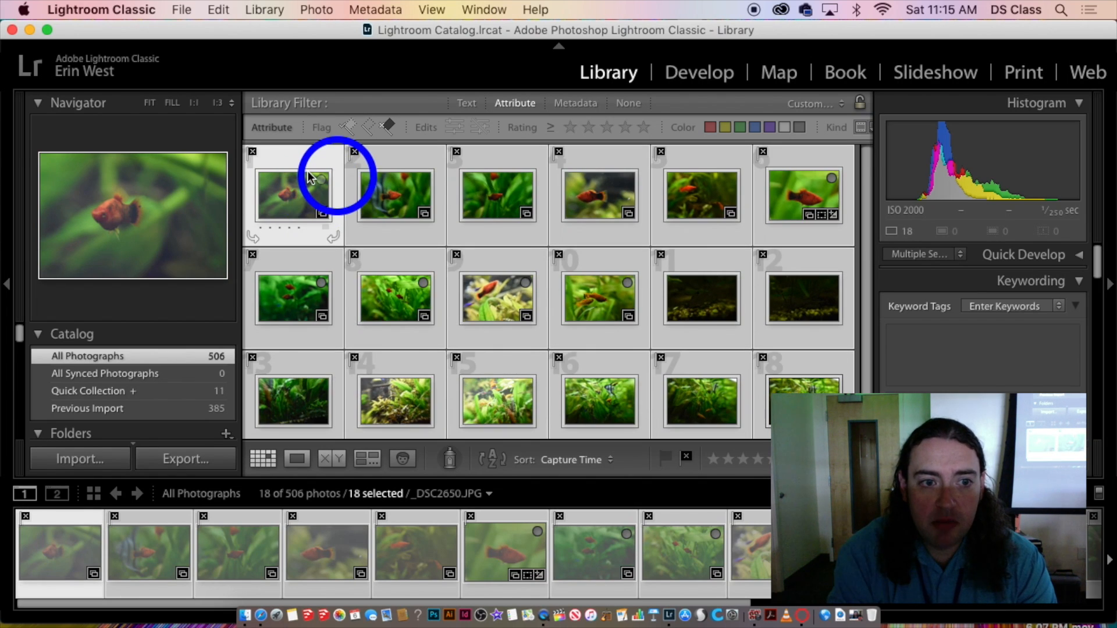
{"action": "left_click", "coordinate": [309, 177]}
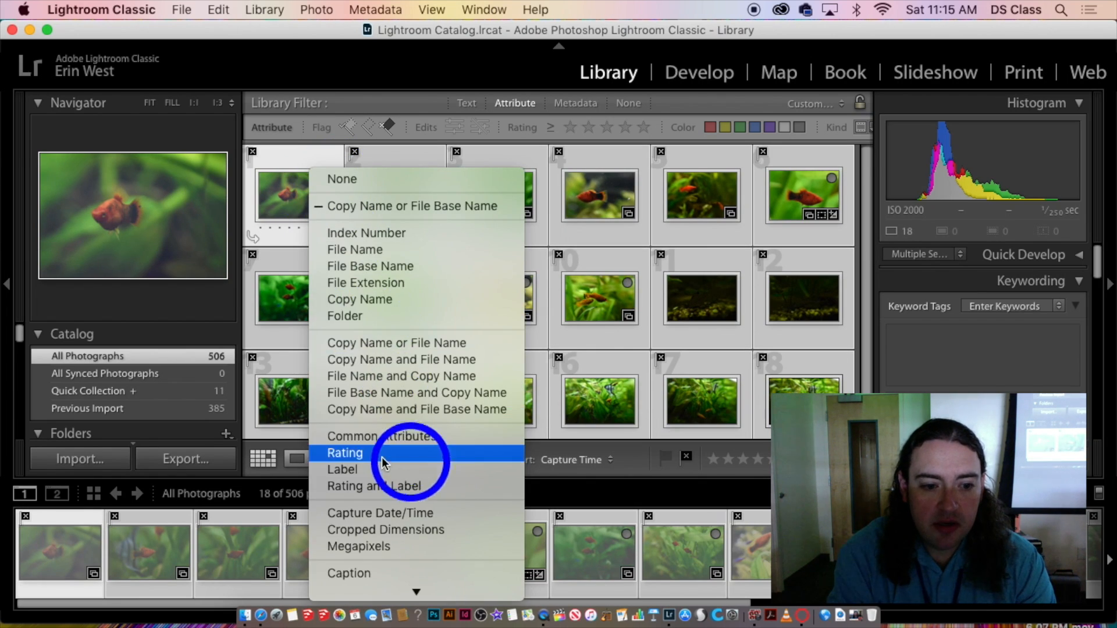
{"action": "mouse_move", "coordinate": [436, 598]}
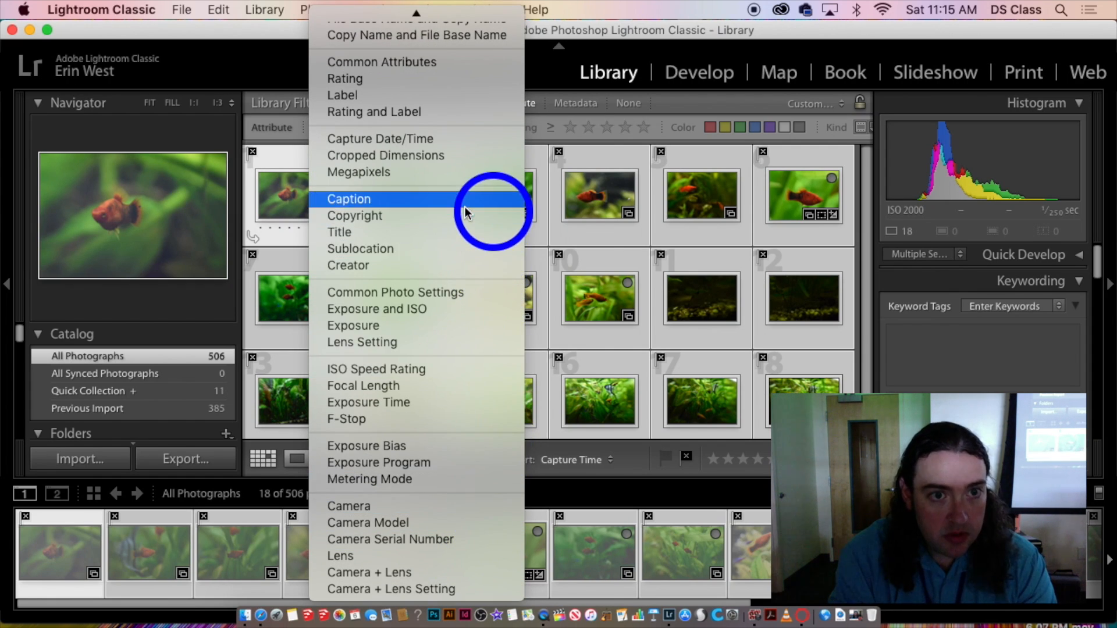
{"action": "scroll", "coordinate": [460, 209], "scroll_direction": "up", "scroll_amount": 5}
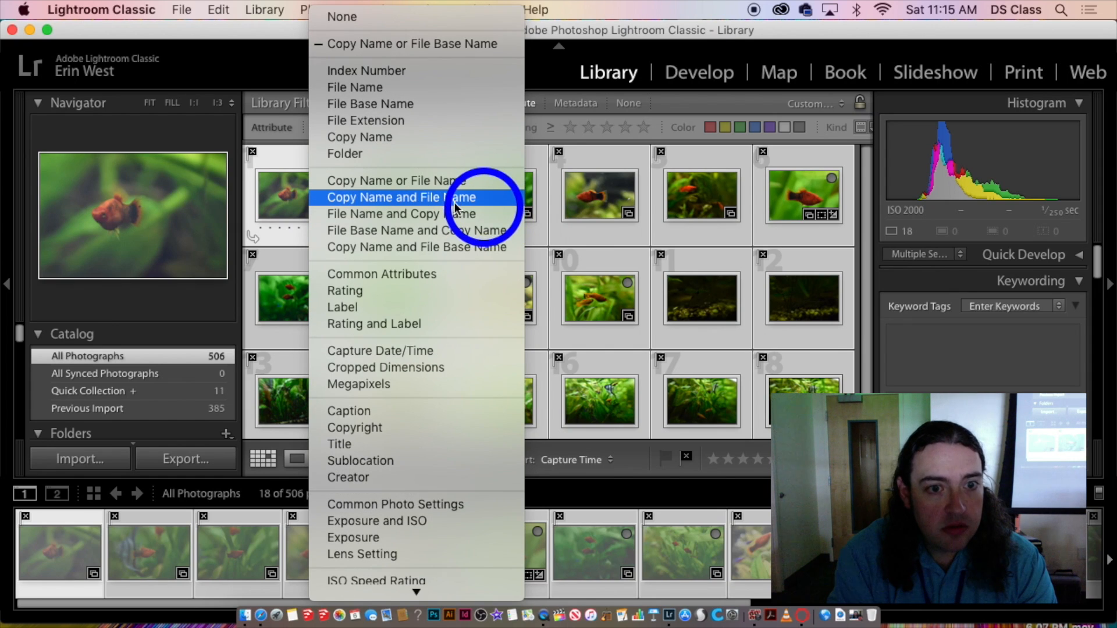
{"action": "left_click", "coordinate": [607, 206]}
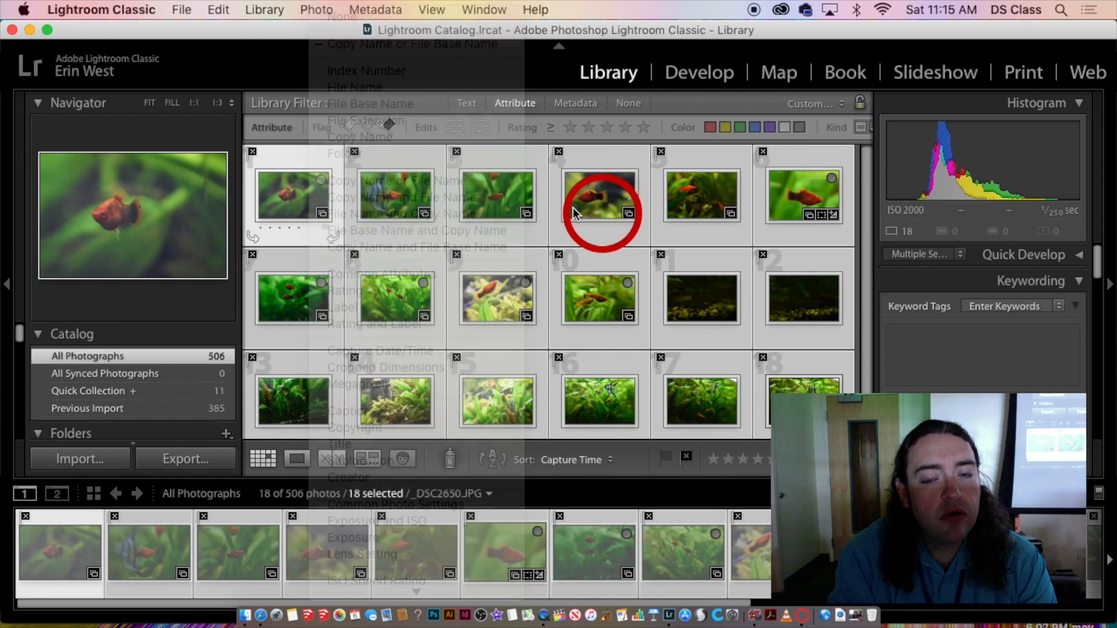
- Look through the commands available for the selected rejected photos for a way to delete them
{"action": "left_click", "coordinate": [180, 9]}
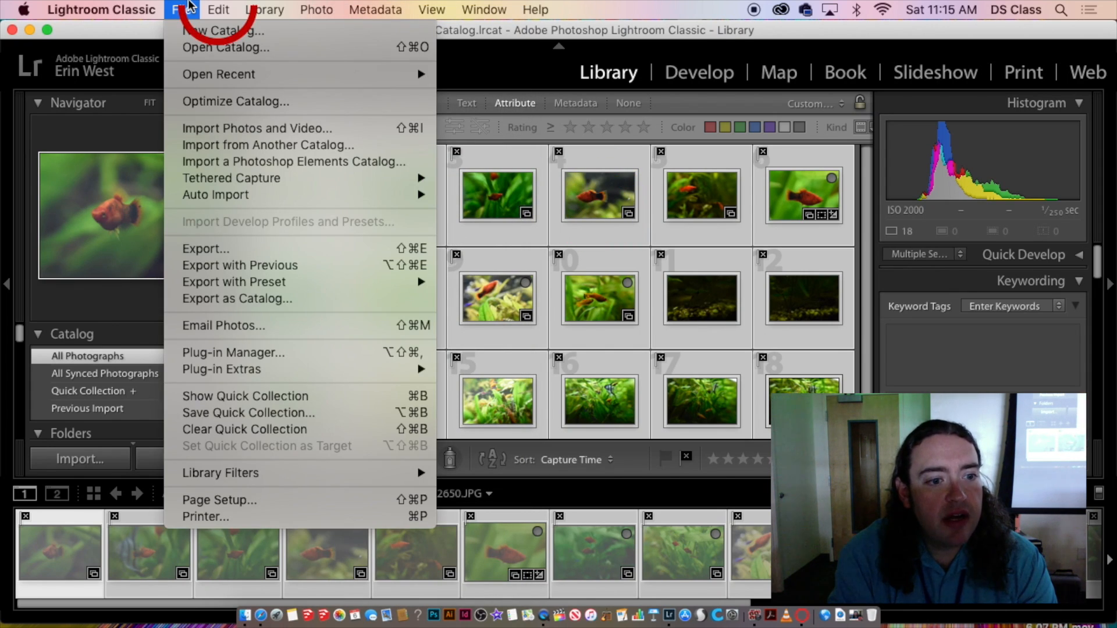
{"action": "left_click", "coordinate": [244, 7]}
{"action": "left_click", "coordinate": [222, 7]}
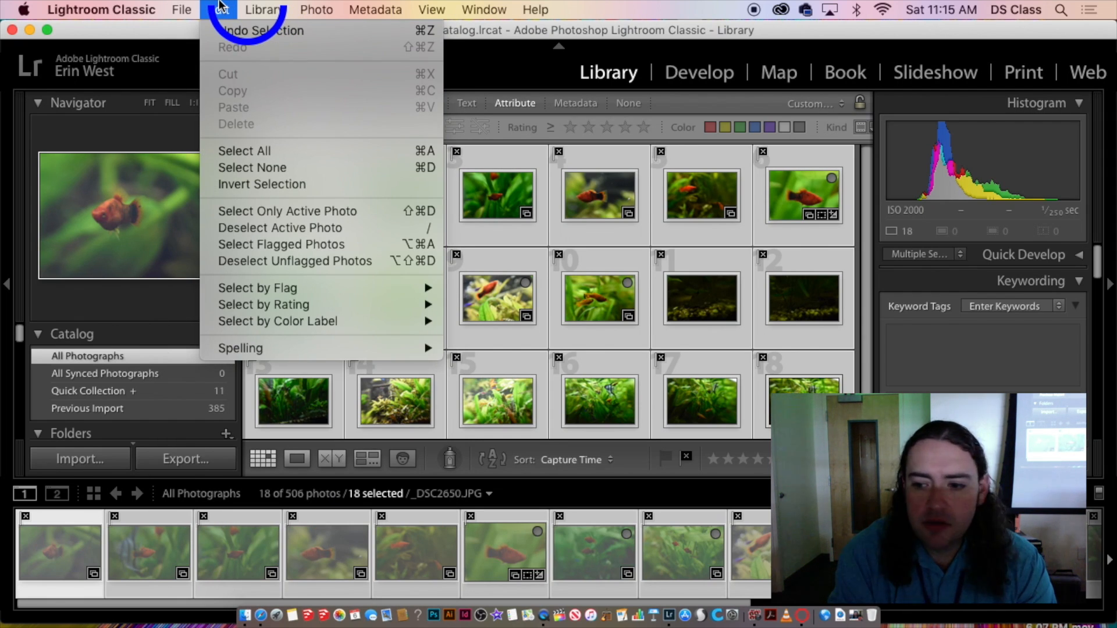
{"action": "left_click", "coordinate": [698, 12]}
{"action": "right_click", "coordinate": [802, 197]}
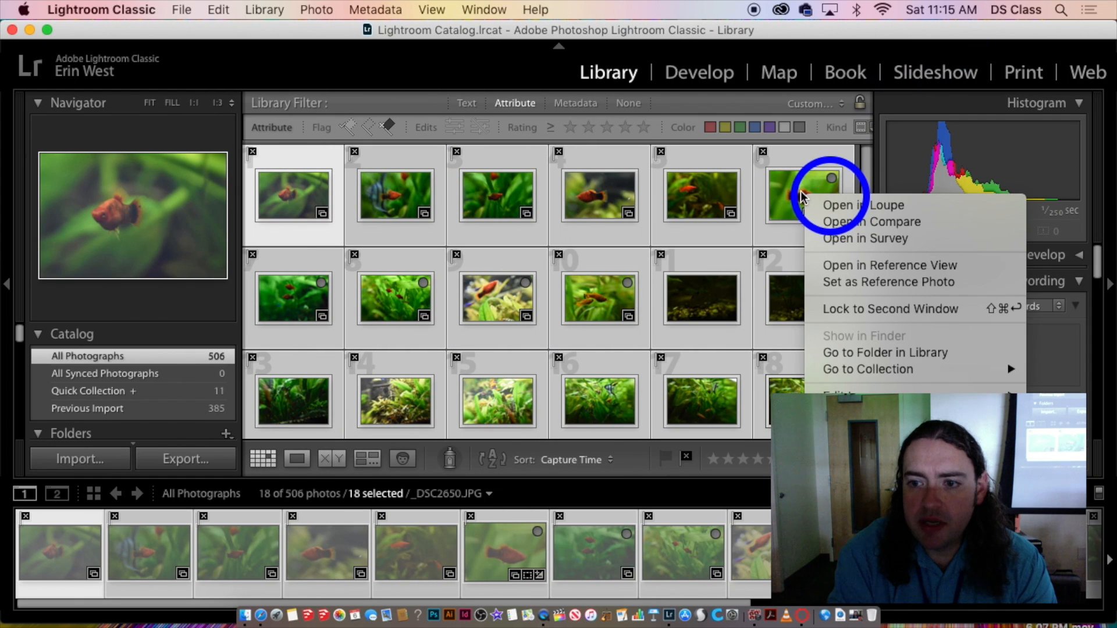
{"action": "mouse_move", "coordinate": [938, 370]}
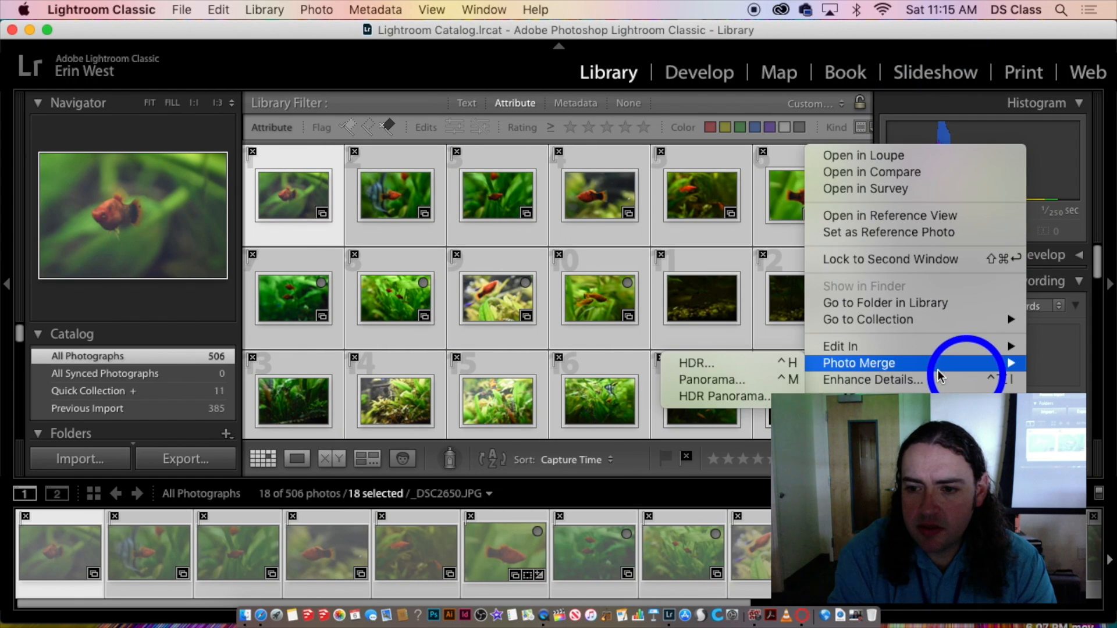
{"action": "scroll", "coordinate": [937, 376], "scroll_direction": "down", "scroll_amount": 2}
{"action": "scroll", "coordinate": [936, 373], "scroll_direction": "down", "scroll_amount": 5}
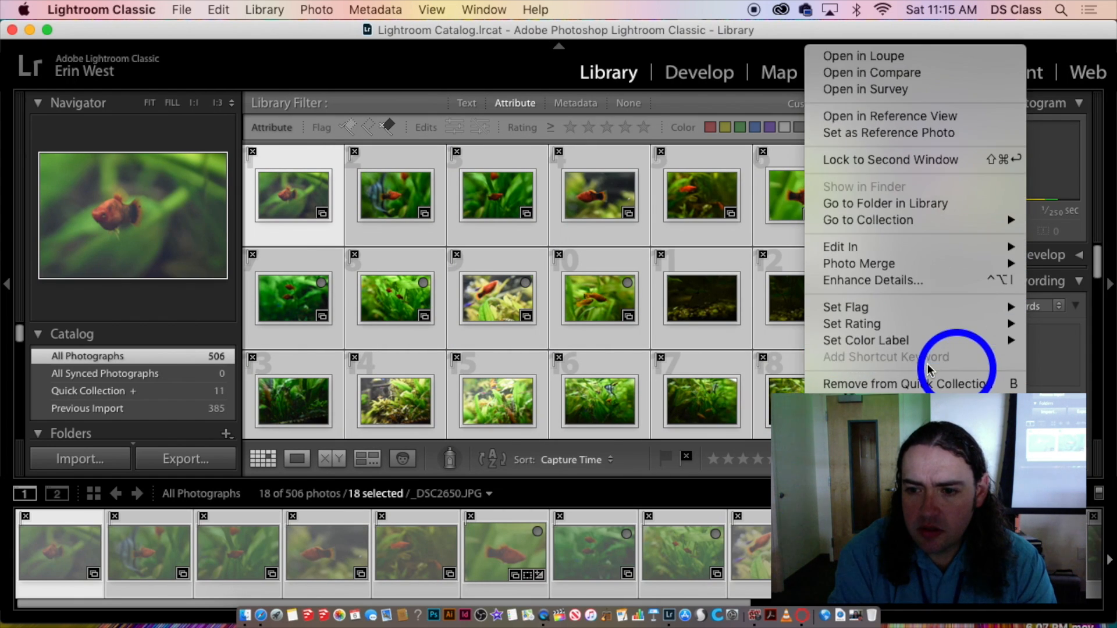
{"action": "scroll", "coordinate": [941, 354], "scroll_direction": "down", "scroll_amount": 1}
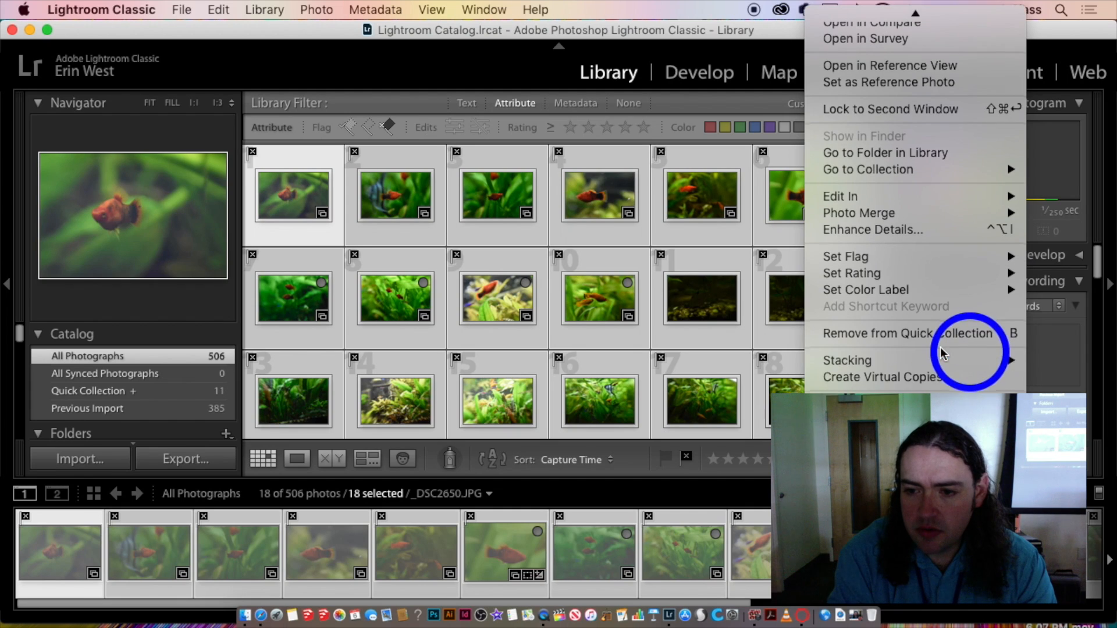
{"action": "left_click", "coordinate": [958, 387]}
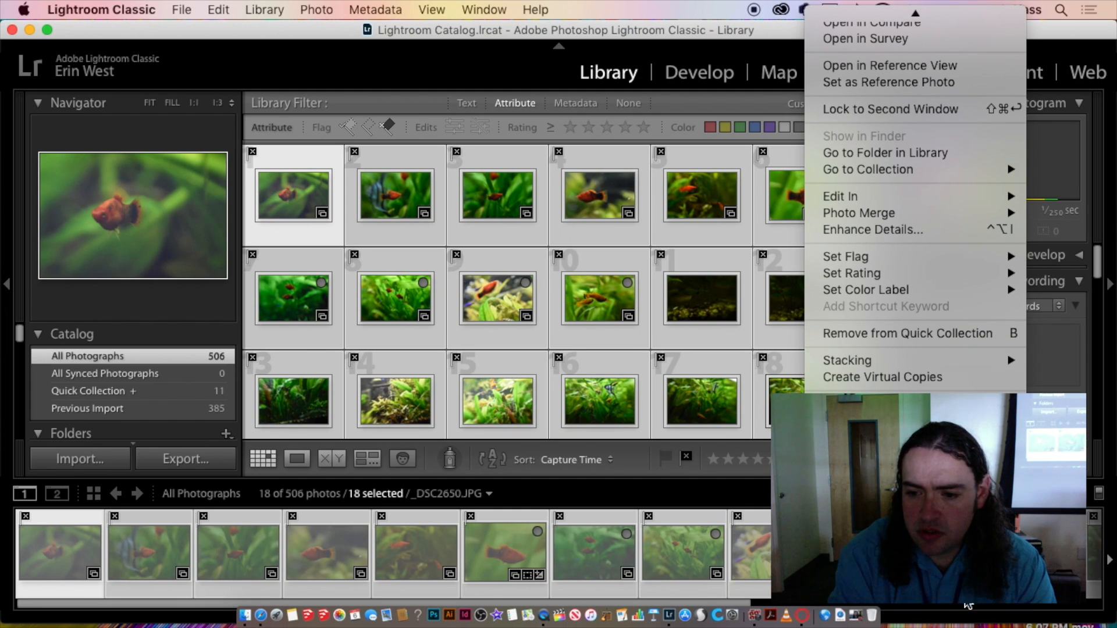
{"action": "left_click", "coordinate": [551, 15]}
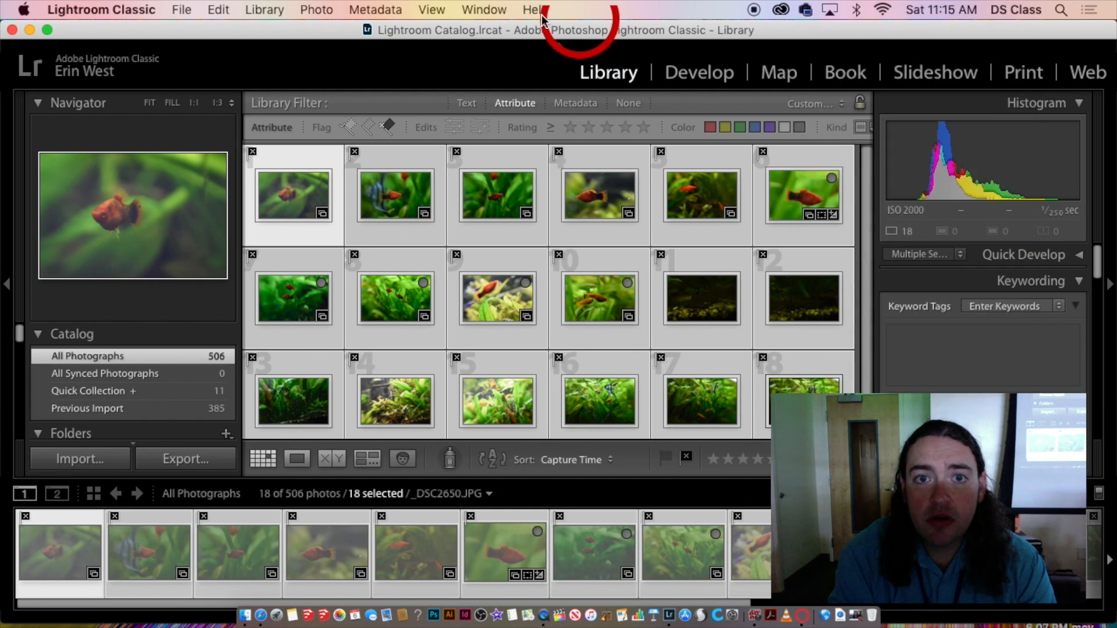
- Search the application's help for "delete" and check whether the Delete edit command can be used on the selected photos
{"action": "left_click", "coordinate": [534, 14]}
{"action": "type", "text": "delete"}
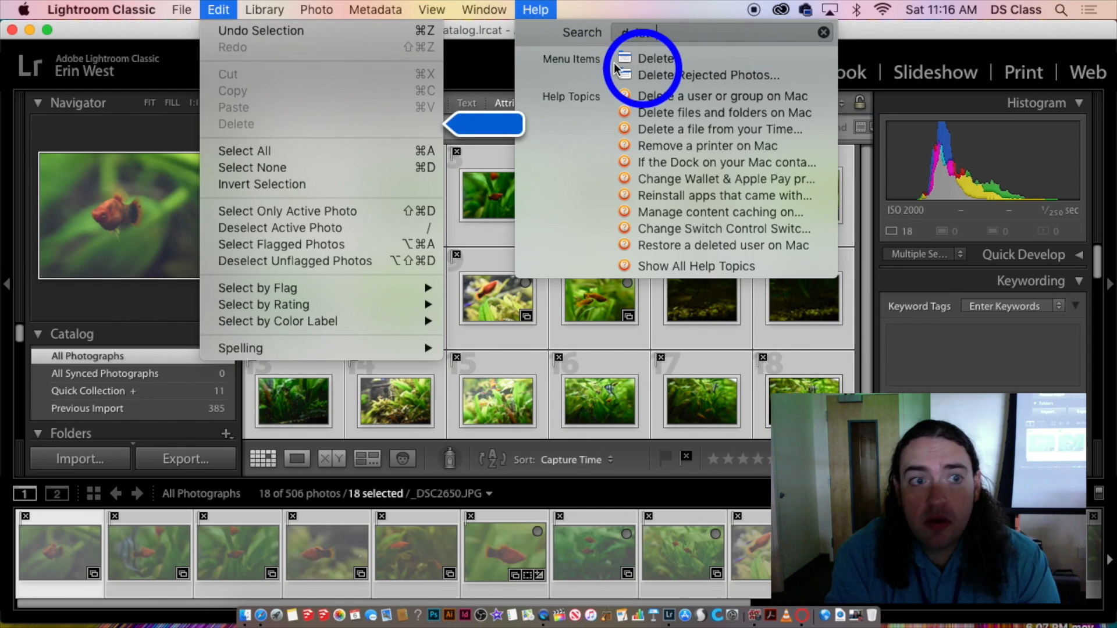
{"action": "left_click", "coordinate": [488, 195]}
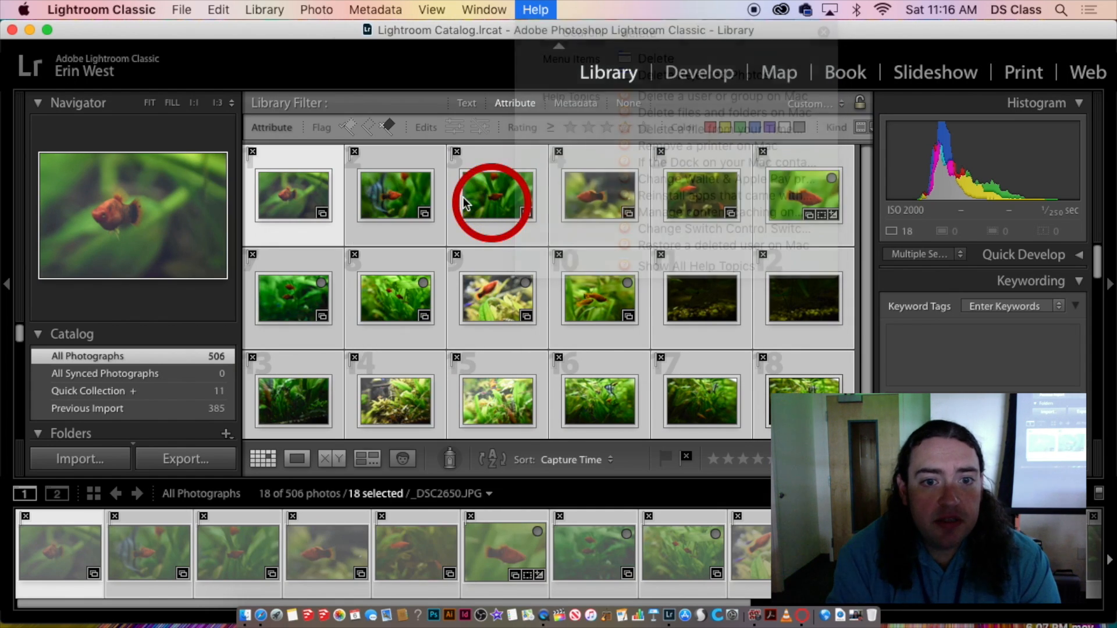
{"action": "left_click", "coordinate": [220, 9]}
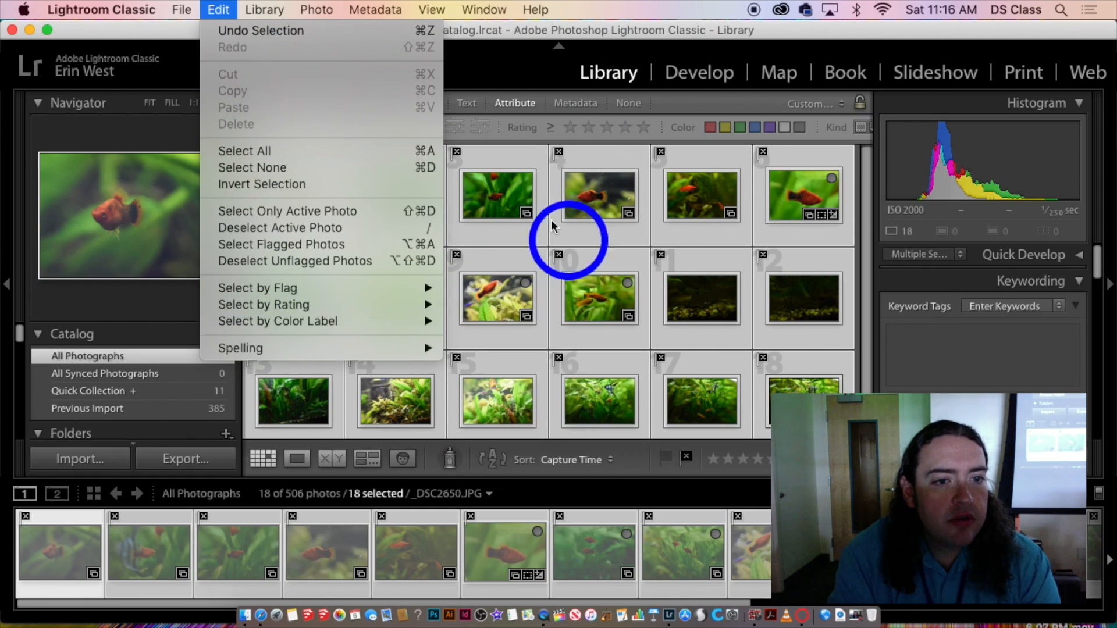
{"action": "left_click", "coordinate": [515, 149]}
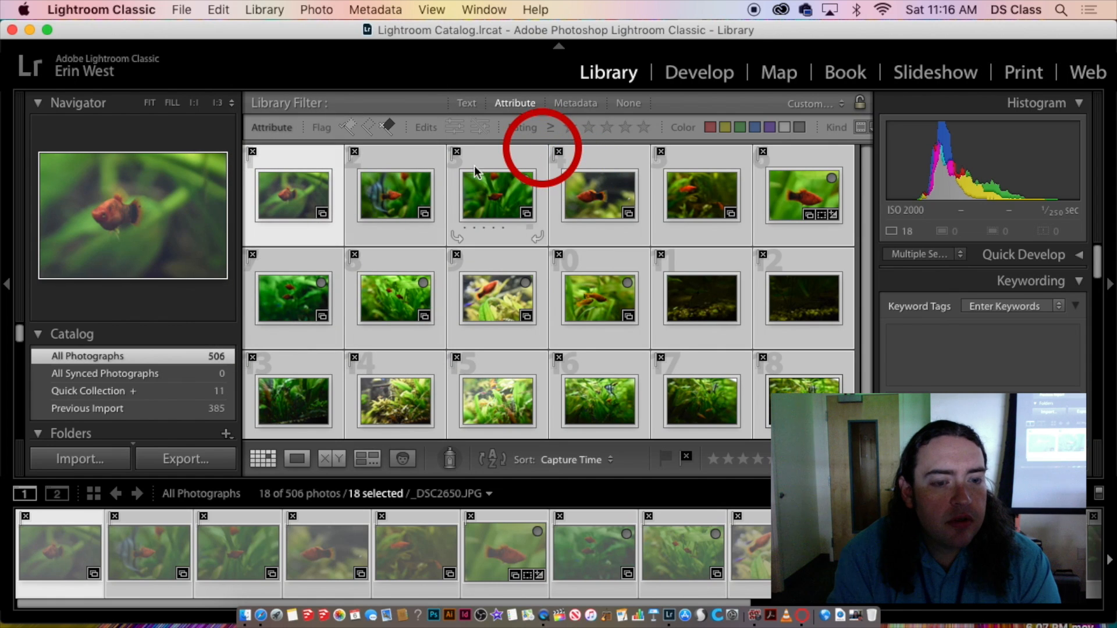
- Run Delete Rejected Photos and choose to only remove them from Lightroom, not delete them from disk
{"action": "left_click", "coordinate": [547, 10]}
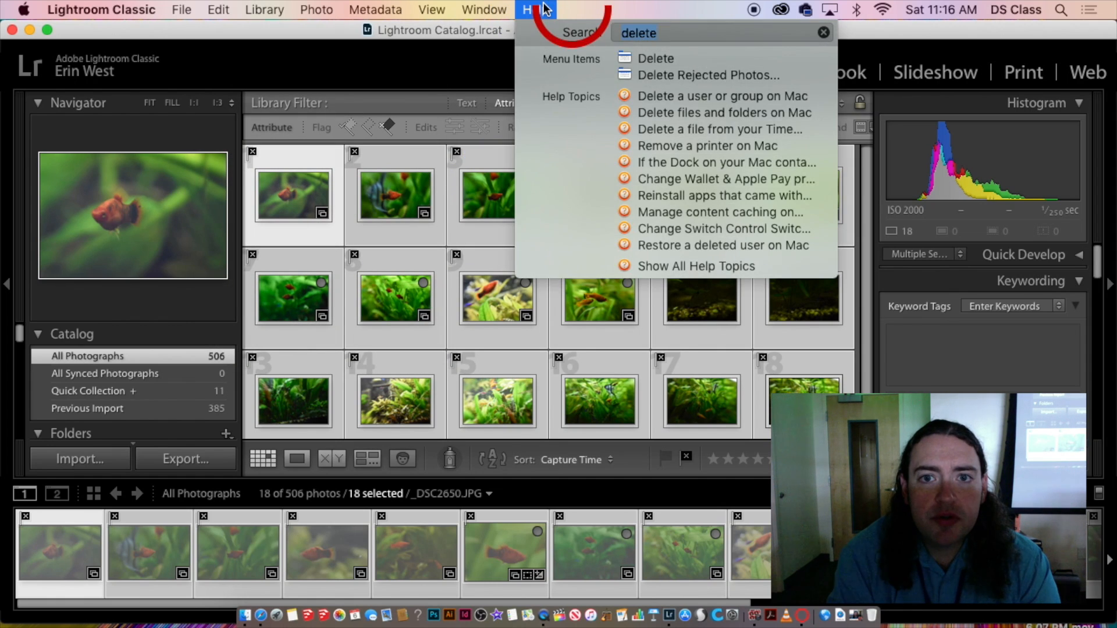
{"action": "mouse_move", "coordinate": [738, 76]}
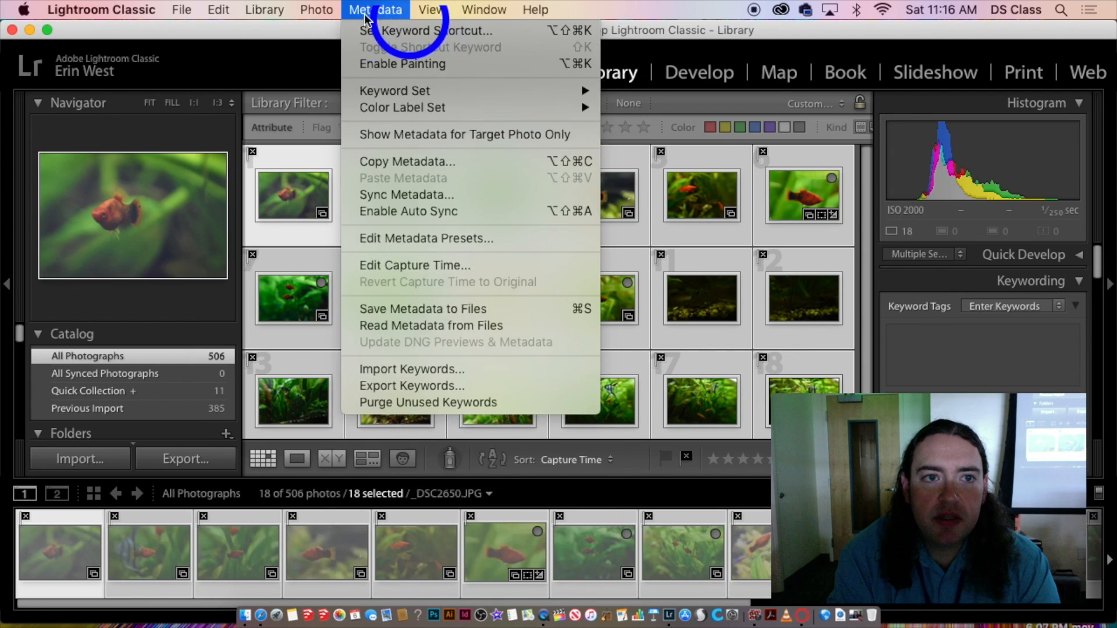
{"action": "mouse_move", "coordinate": [314, 10]}
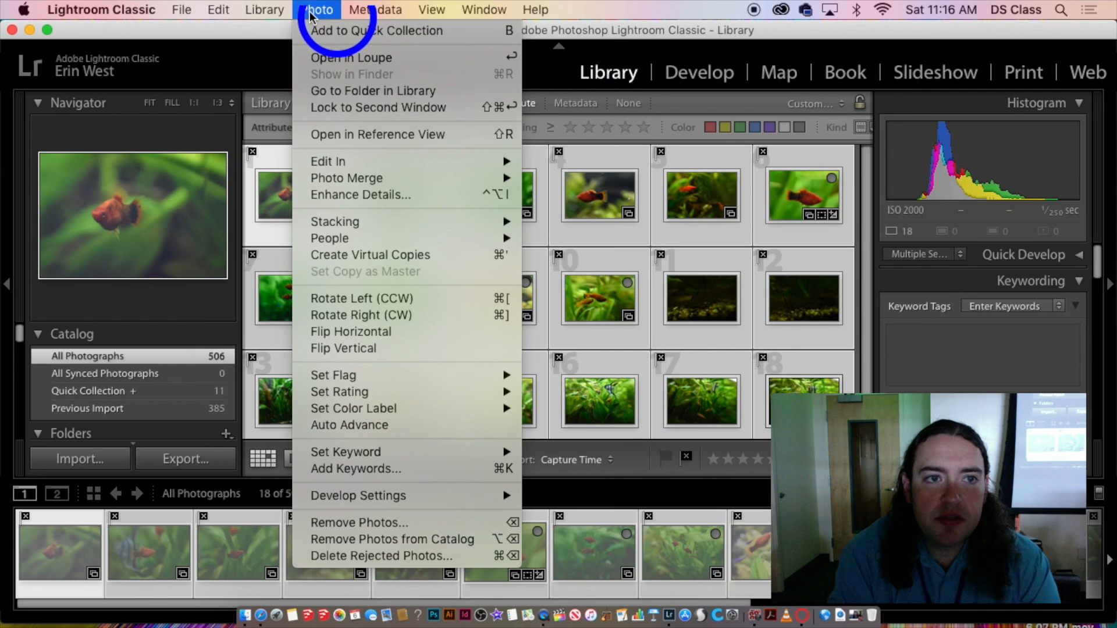
{"action": "left_click", "coordinate": [441, 558]}
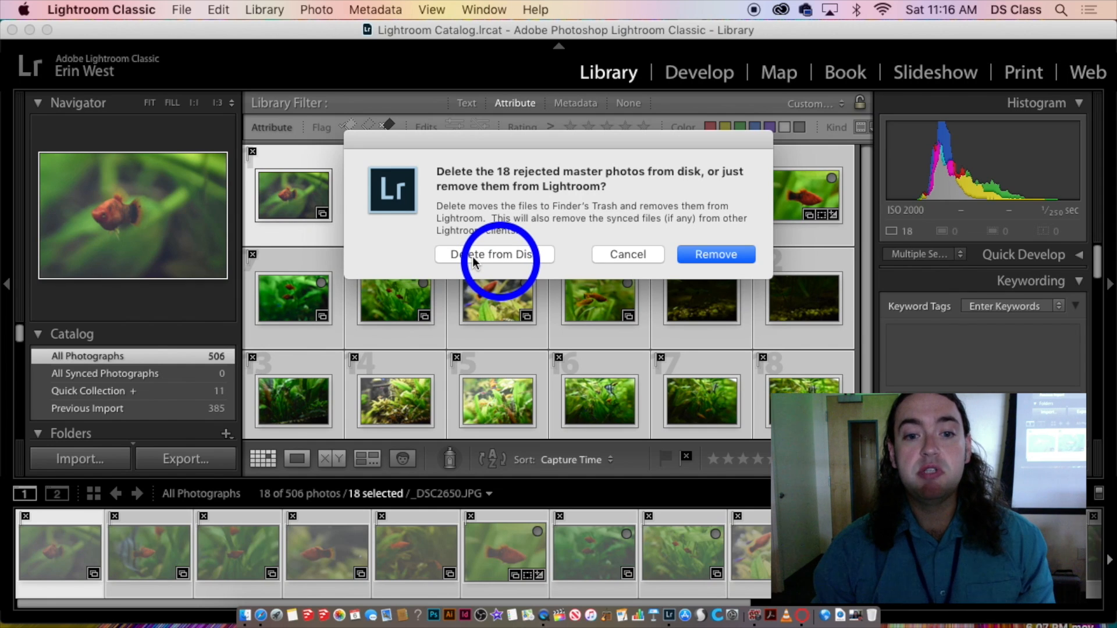
{"action": "left_click", "coordinate": [695, 256]}
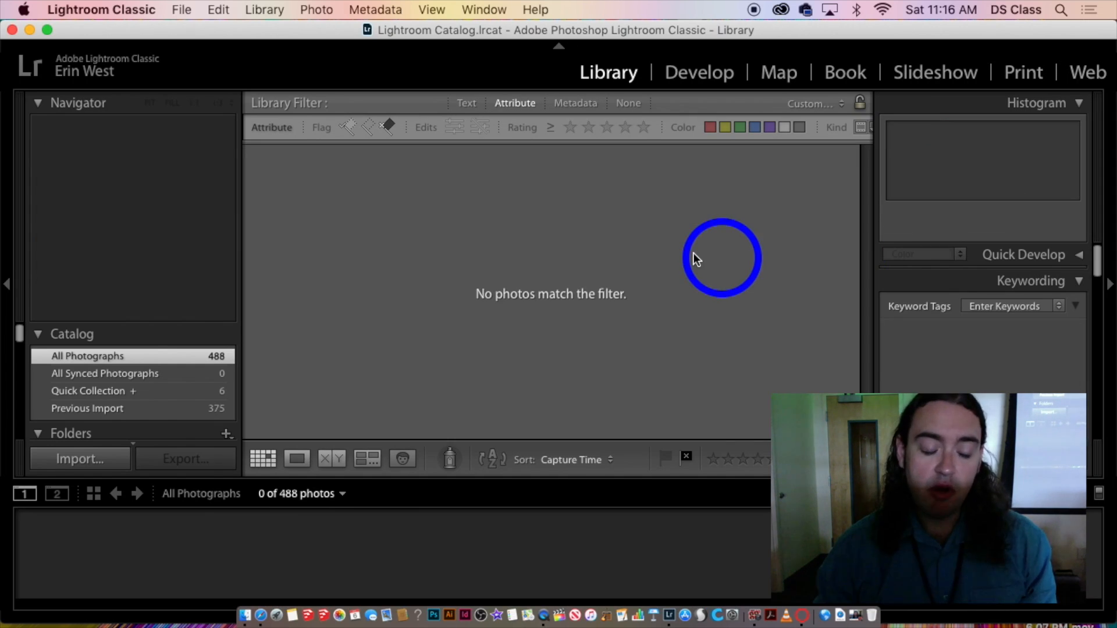
- Switch the attribute filter from rejected to flagged photos, view the striped angelfish photo in Loupe view, and return to the grid
{"action": "left_click", "coordinate": [386, 124]}
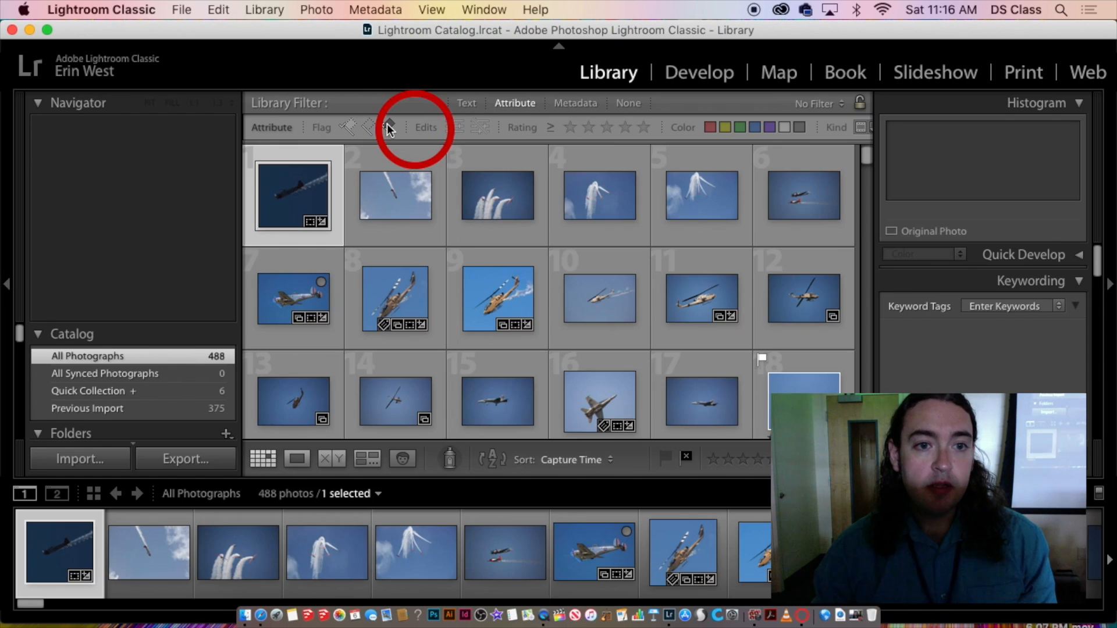
{"action": "left_click", "coordinate": [351, 128]}
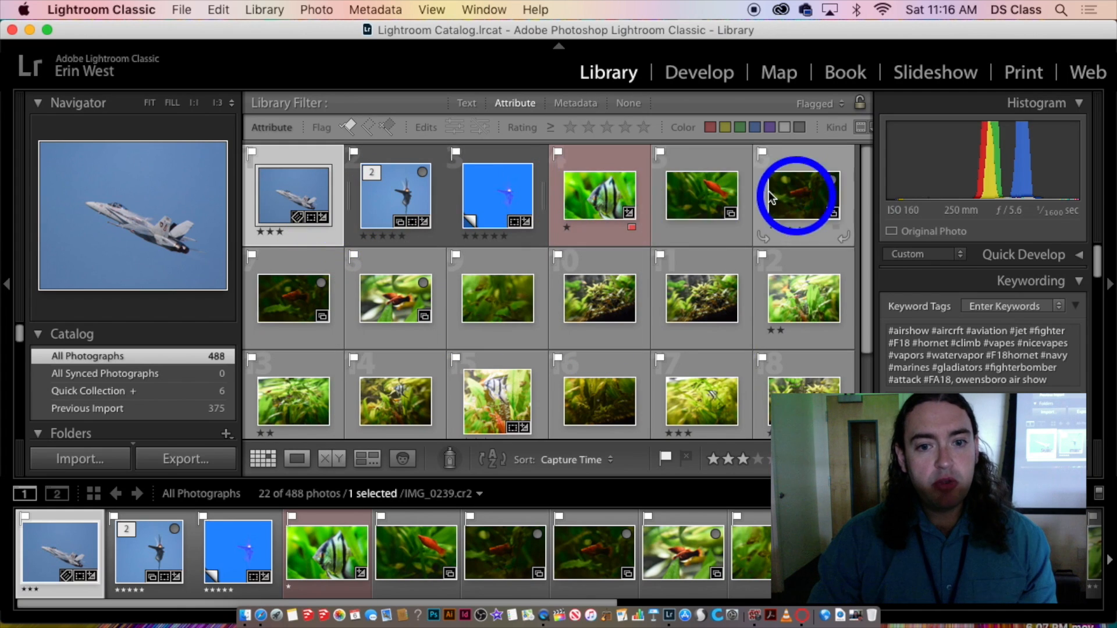
{"action": "left_click", "coordinate": [594, 215]}
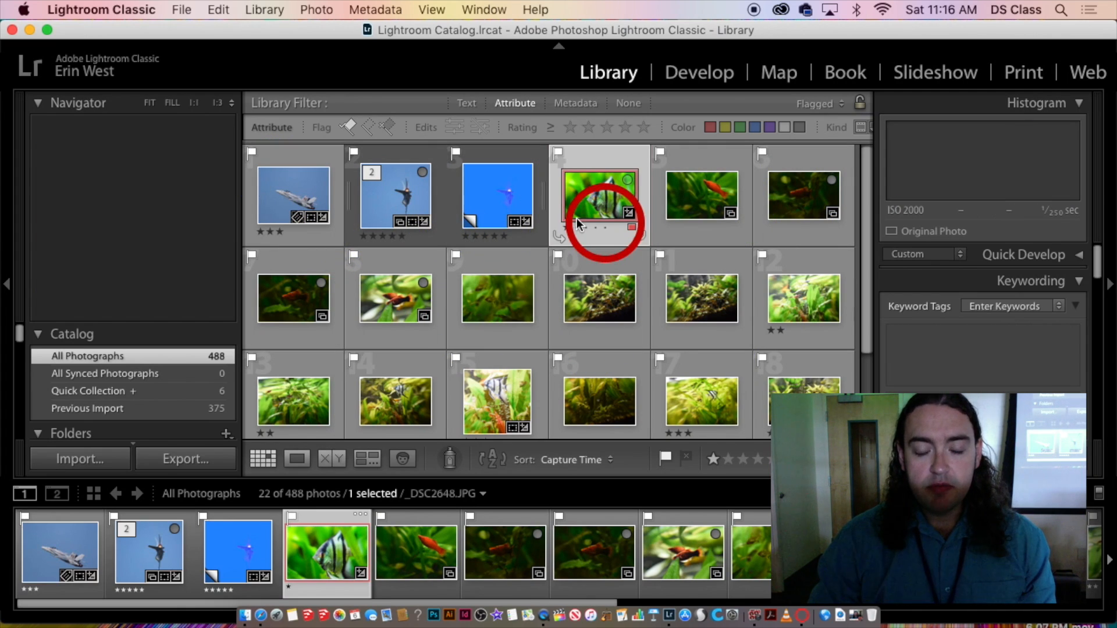
{"action": "left_click", "coordinate": [297, 459]}
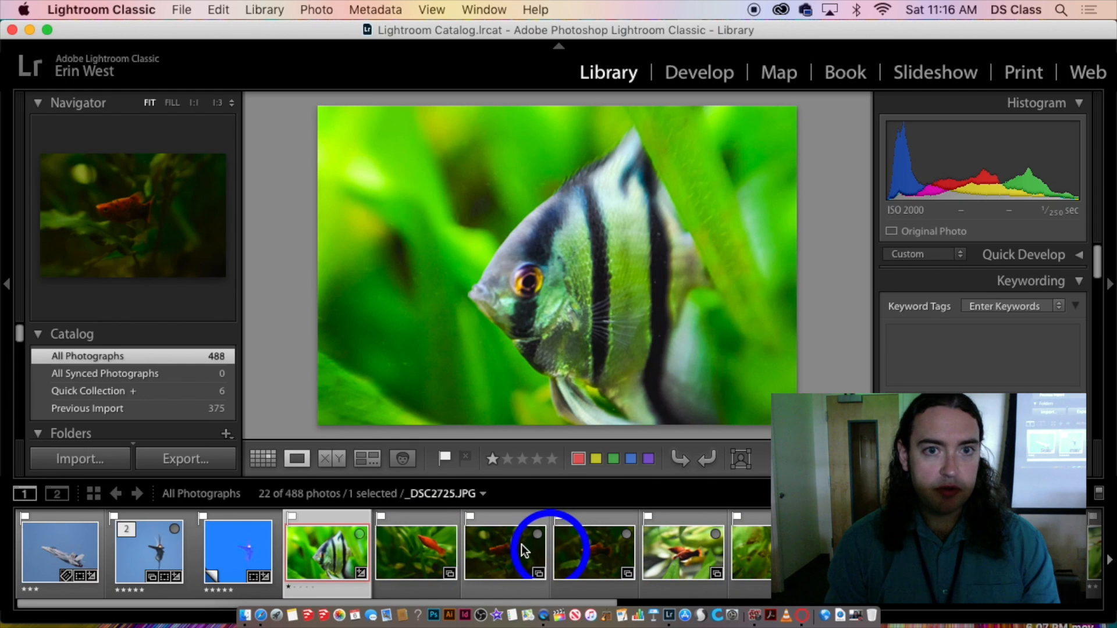
{"action": "left_click", "coordinate": [270, 462]}
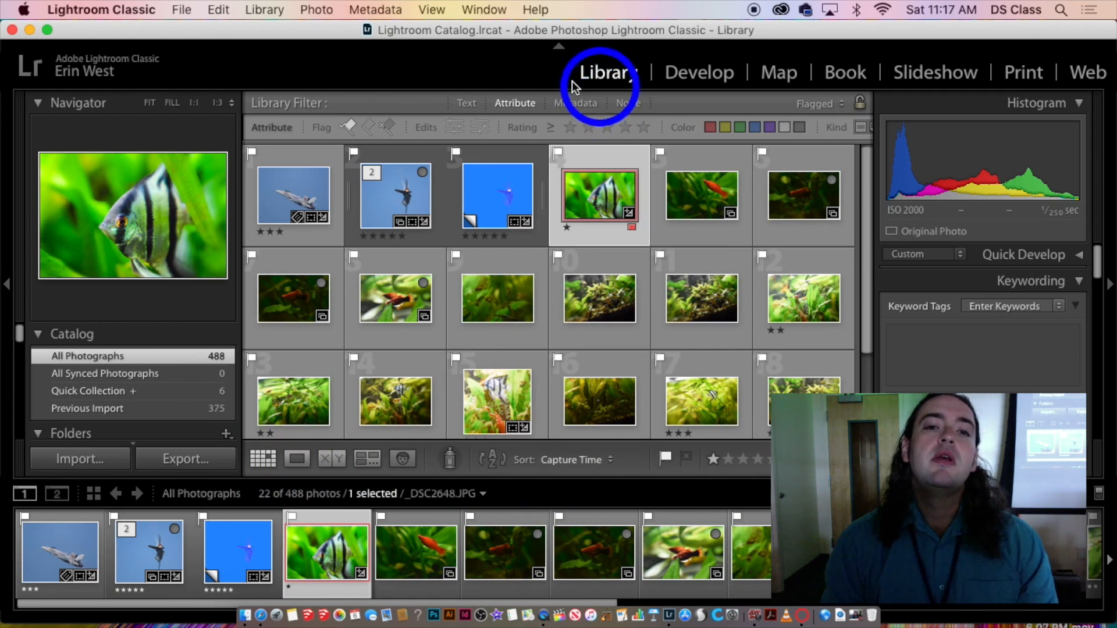
{"action": "scroll", "coordinate": [542, 372], "scroll_direction": "down", "scroll_amount": 3}
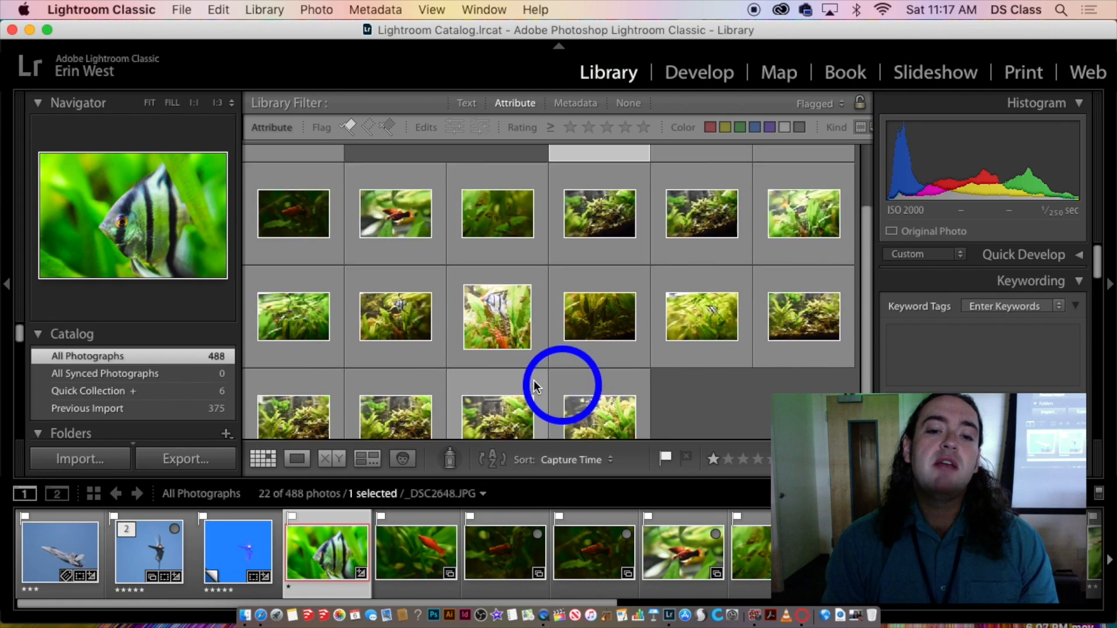
{"action": "scroll", "coordinate": [533, 380], "scroll_direction": "up", "scroll_amount": 4}
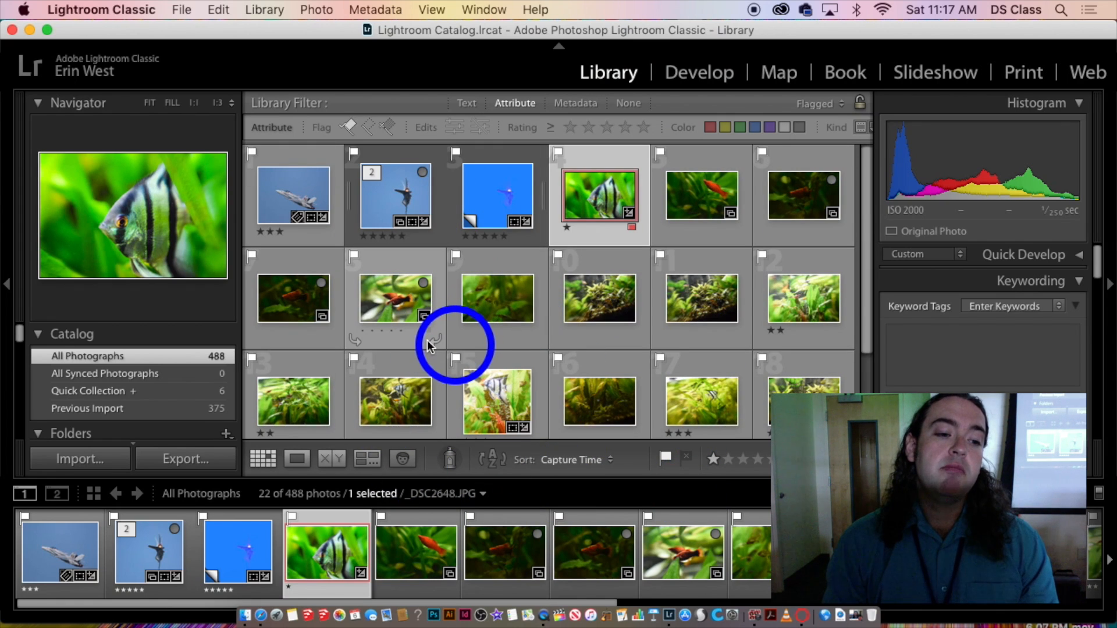
{"action": "scroll", "coordinate": [156, 394], "scroll_direction": "down", "scroll_amount": 3}
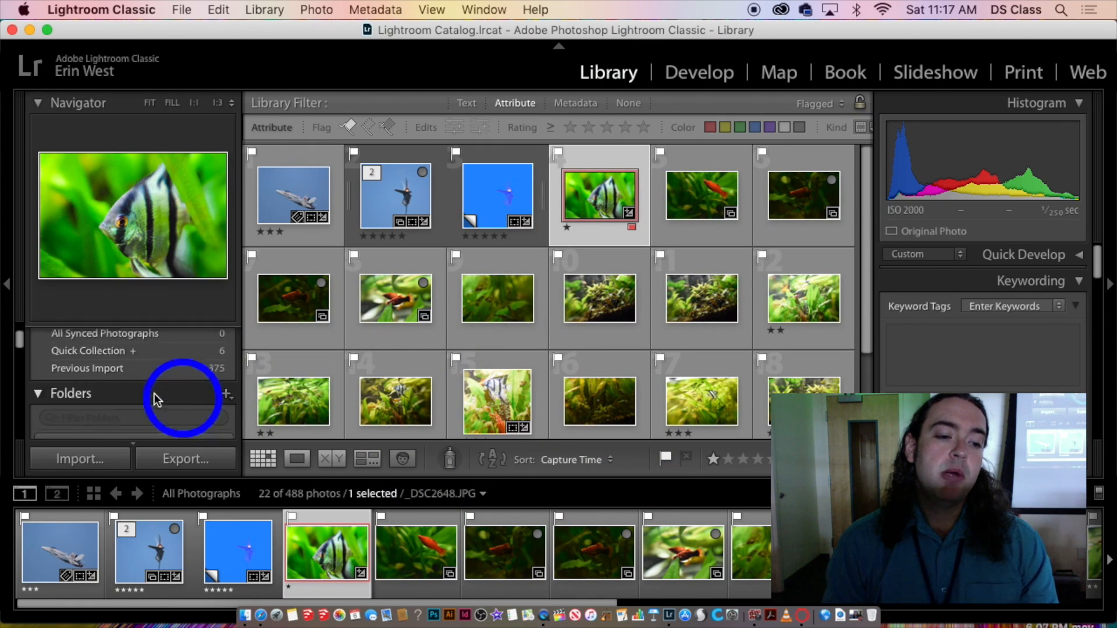
- Show the photos in the Orange and red fish collection
{"action": "scroll", "coordinate": [161, 402], "scroll_direction": "down", "scroll_amount": 10}
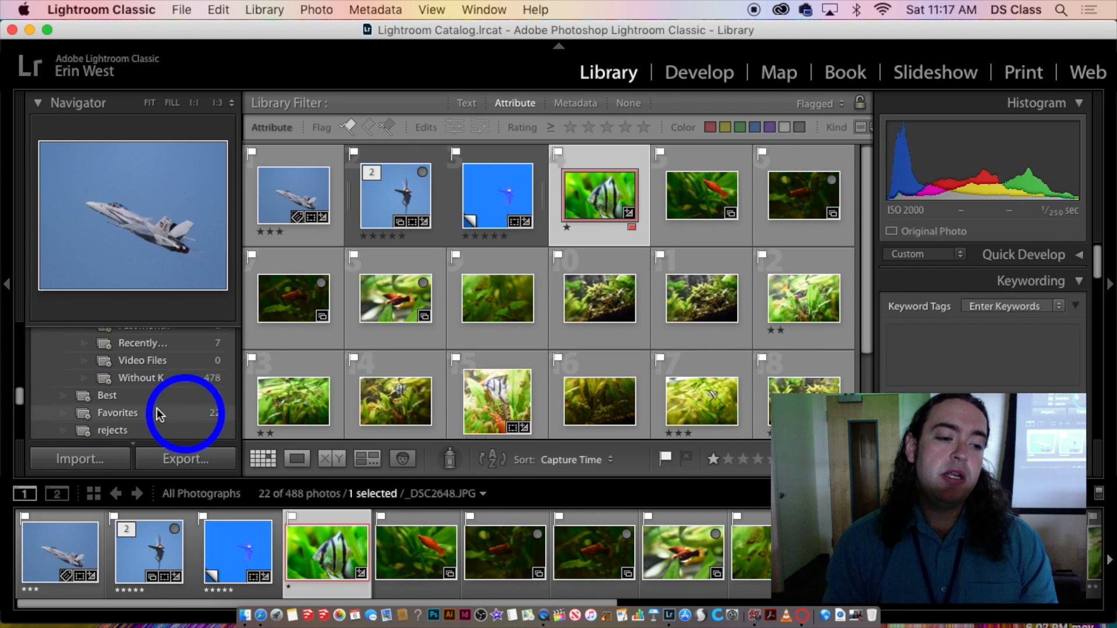
{"action": "scroll", "coordinate": [159, 402], "scroll_direction": "down", "scroll_amount": 5}
{"action": "scroll", "coordinate": [153, 394], "scroll_direction": "up", "scroll_amount": 2}
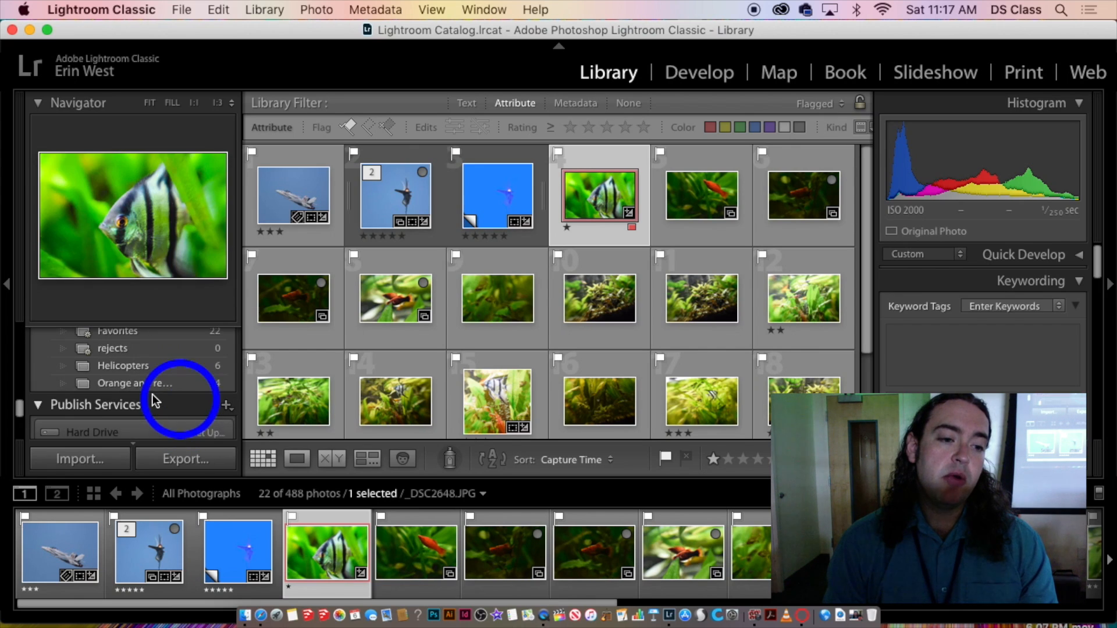
{"action": "left_click", "coordinate": [181, 383]}
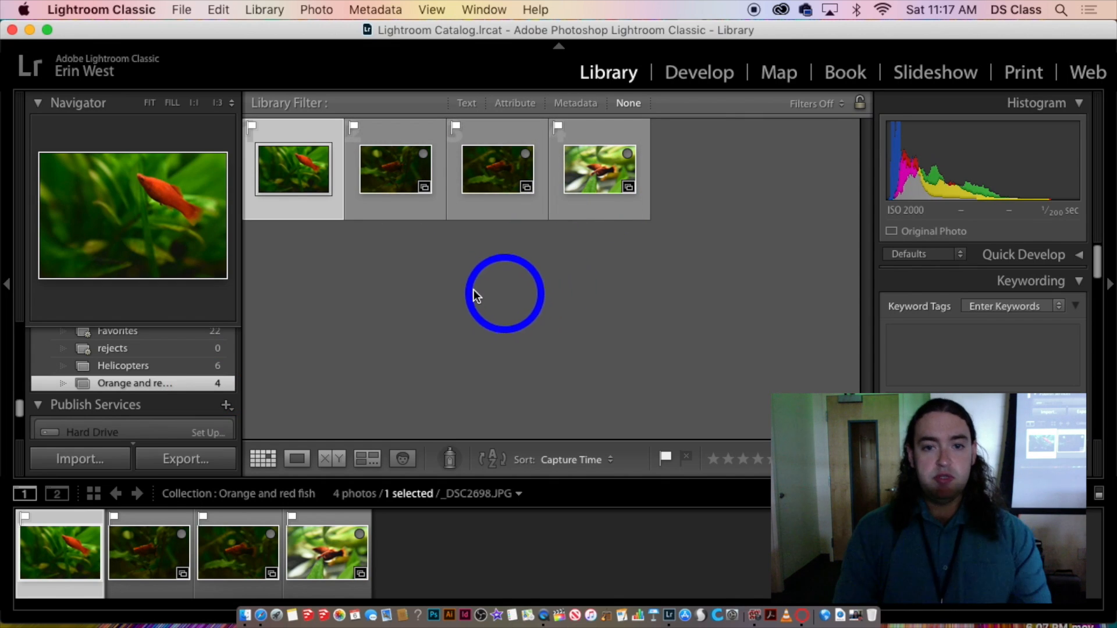
- Return to the catalog's All Photographs source
{"action": "scroll", "coordinate": [189, 387], "scroll_direction": "up", "scroll_amount": 3}
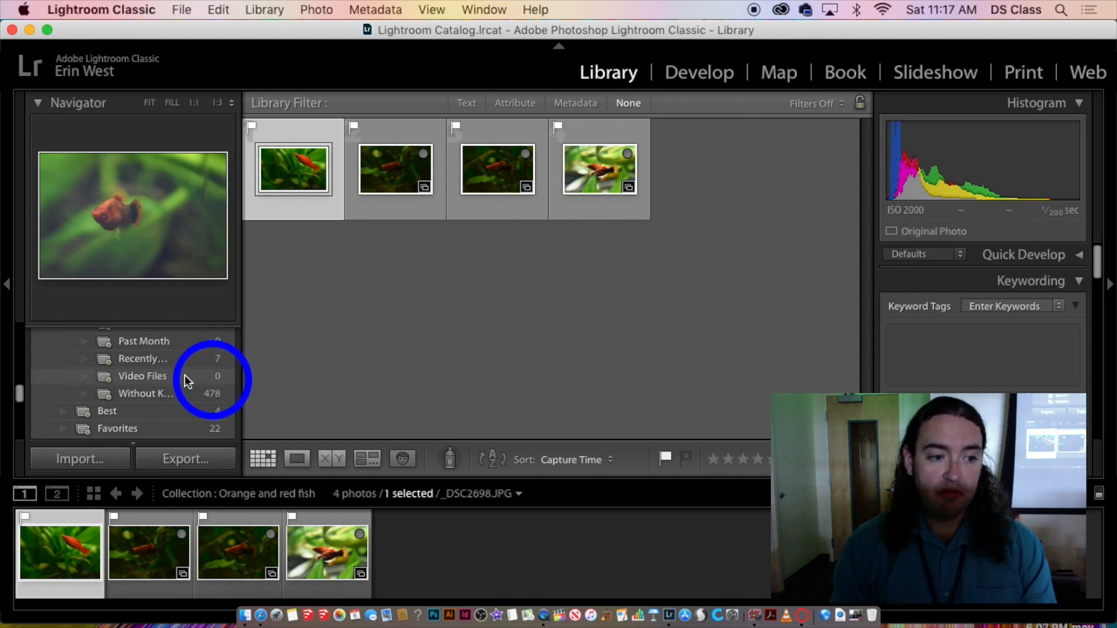
{"action": "scroll", "coordinate": [188, 377], "scroll_direction": "up", "scroll_amount": 5}
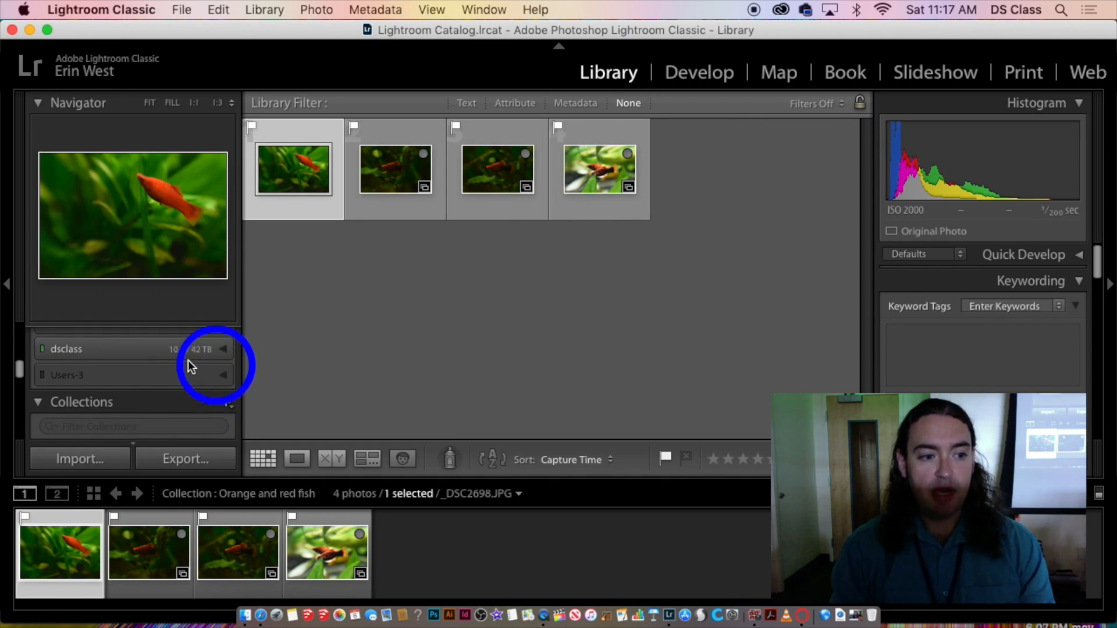
{"action": "scroll", "coordinate": [172, 351], "scroll_direction": "up", "scroll_amount": 4}
{"action": "left_click", "coordinate": [136, 356]}
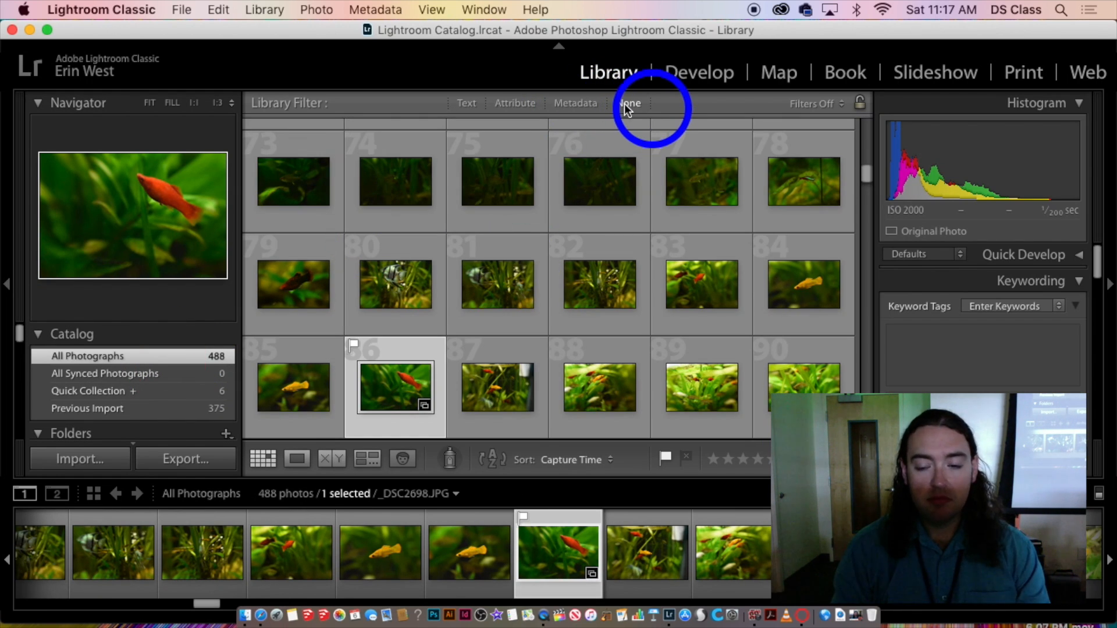
{"action": "left_click", "coordinate": [145, 356]}
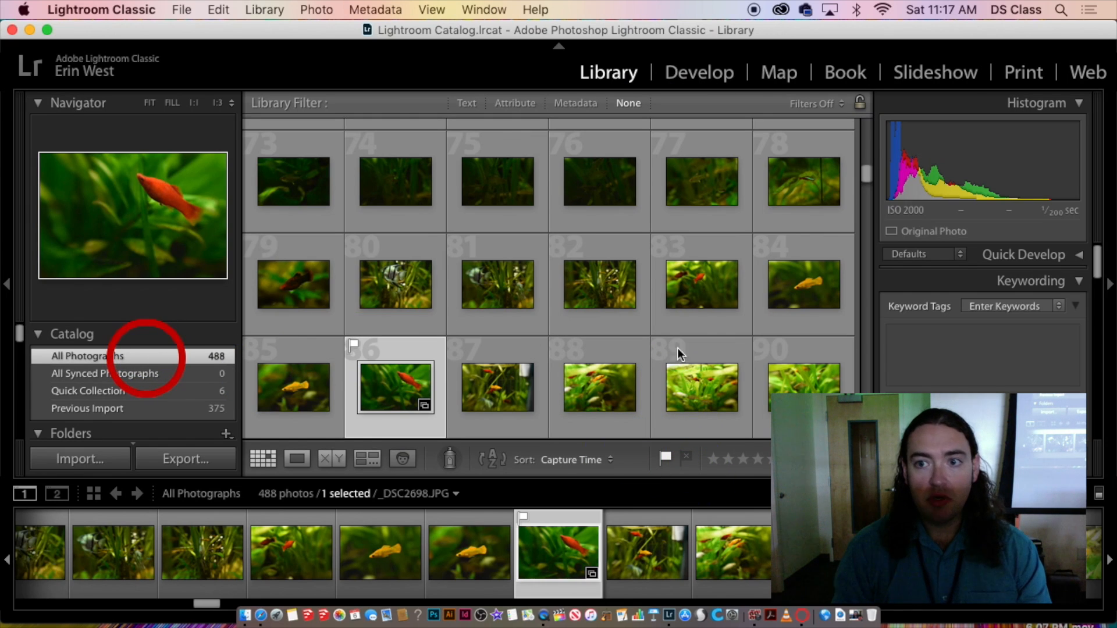
- Apply the Flagged filter preset to the whole catalog
{"action": "left_click", "coordinate": [686, 458]}
{"action": "left_click", "coordinate": [665, 458]}
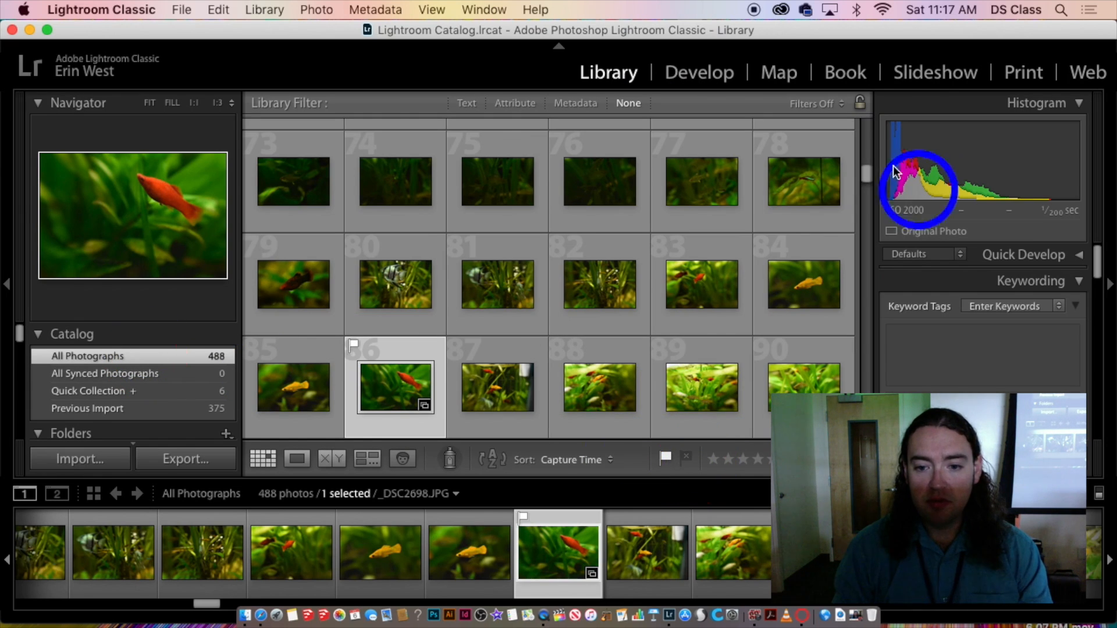
{"action": "left_click", "coordinate": [832, 104]}
{"action": "left_click", "coordinate": [832, 114]}
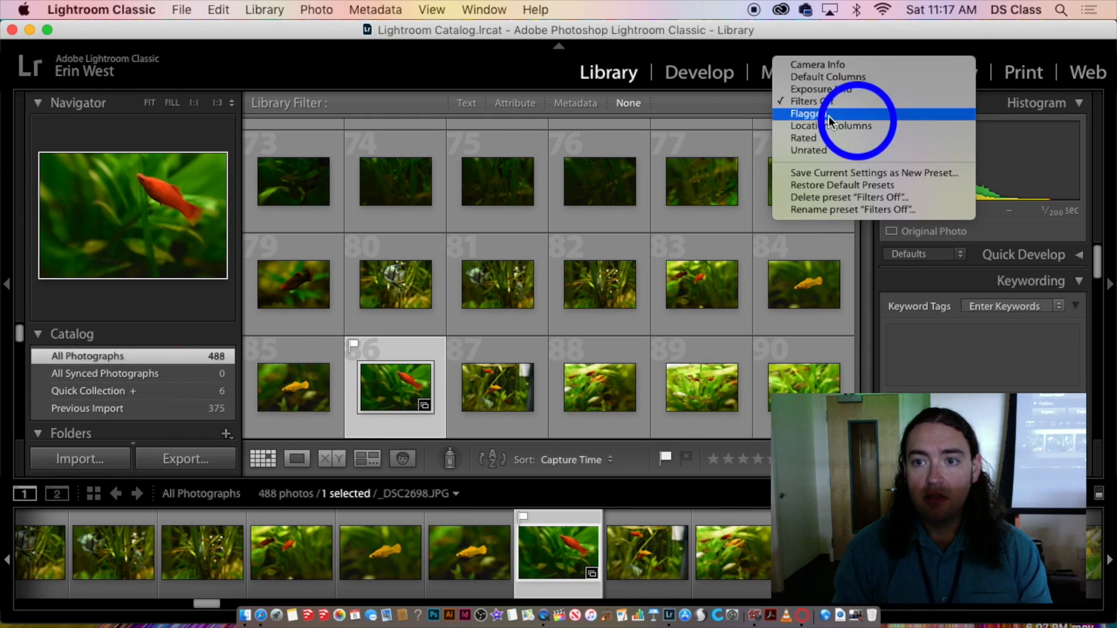
{"action": "left_click", "coordinate": [382, 220]}
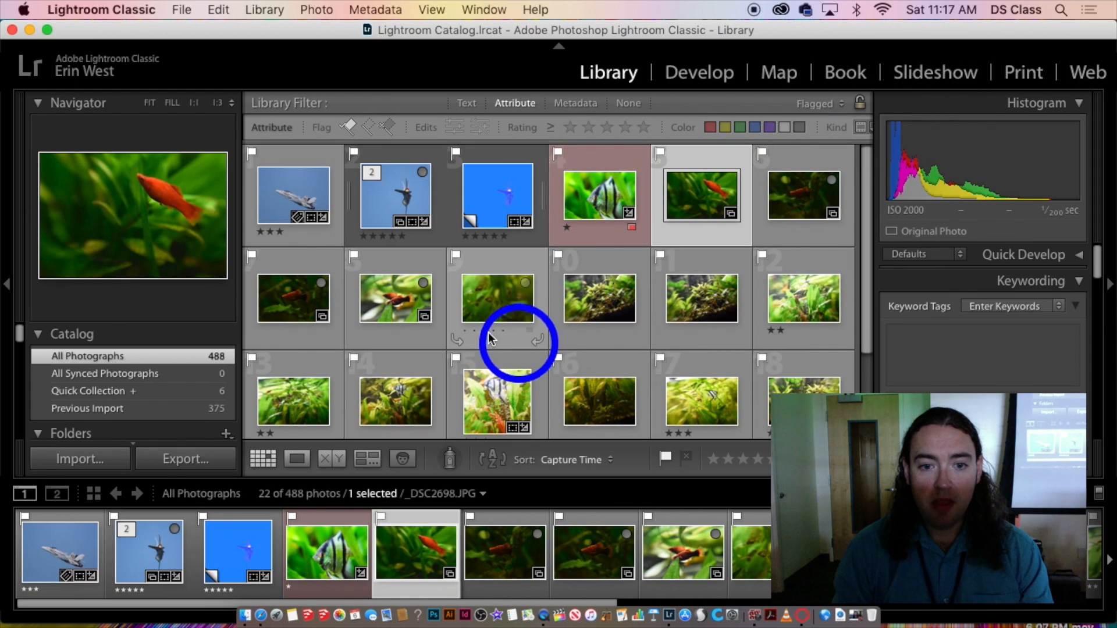
- From the striped angelfish in Loupe view, rate it five stars, the orange fish four, and the next two dark fish photos two each
{"action": "left_click", "coordinate": [600, 200]}
{"action": "left_click", "coordinate": [292, 460]}
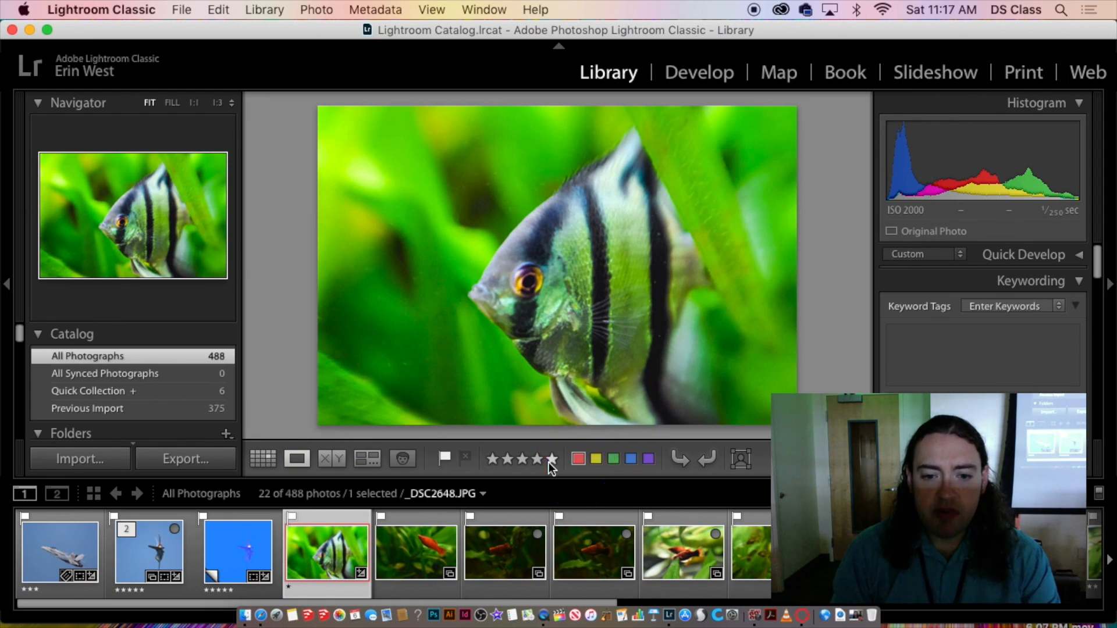
{"action": "left_click", "coordinate": [550, 460]}
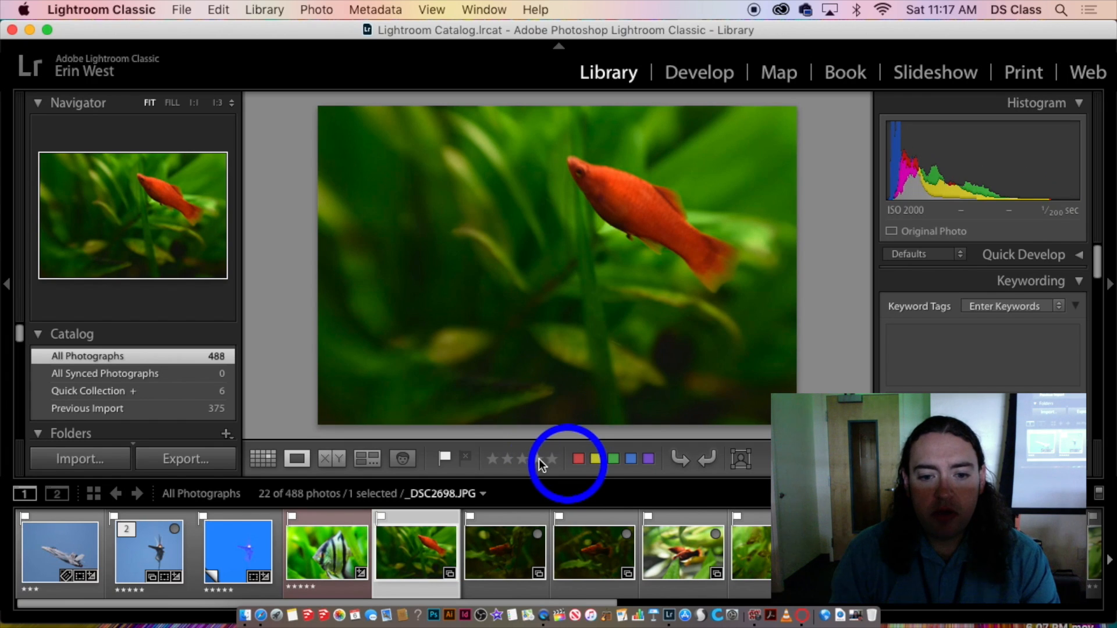
{"action": "left_click", "coordinate": [537, 459]}
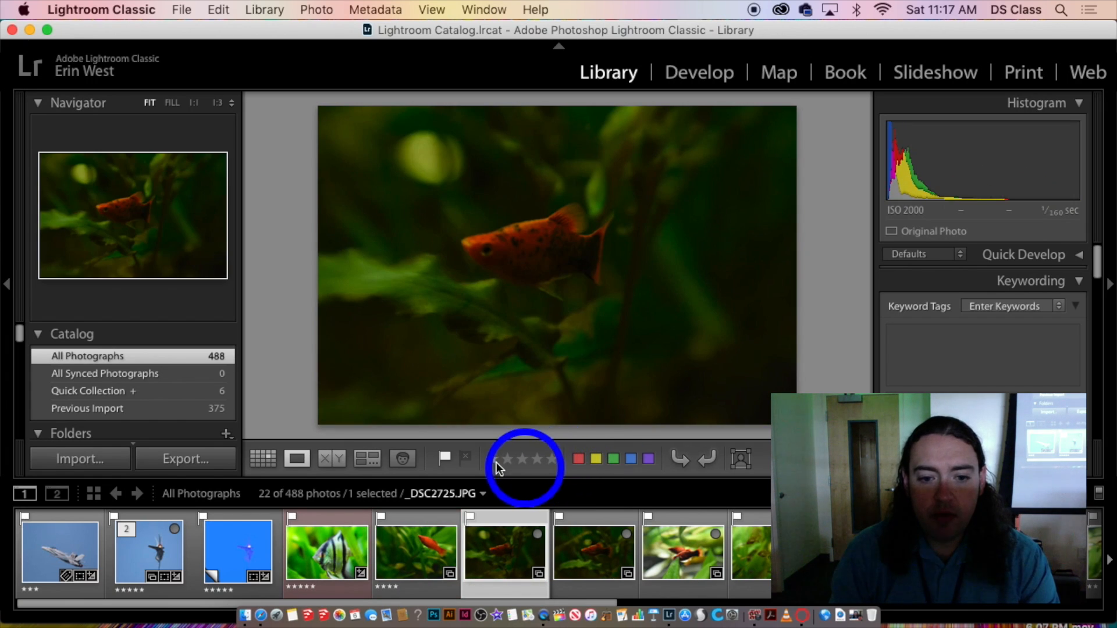
{"action": "left_click", "coordinate": [509, 461]}
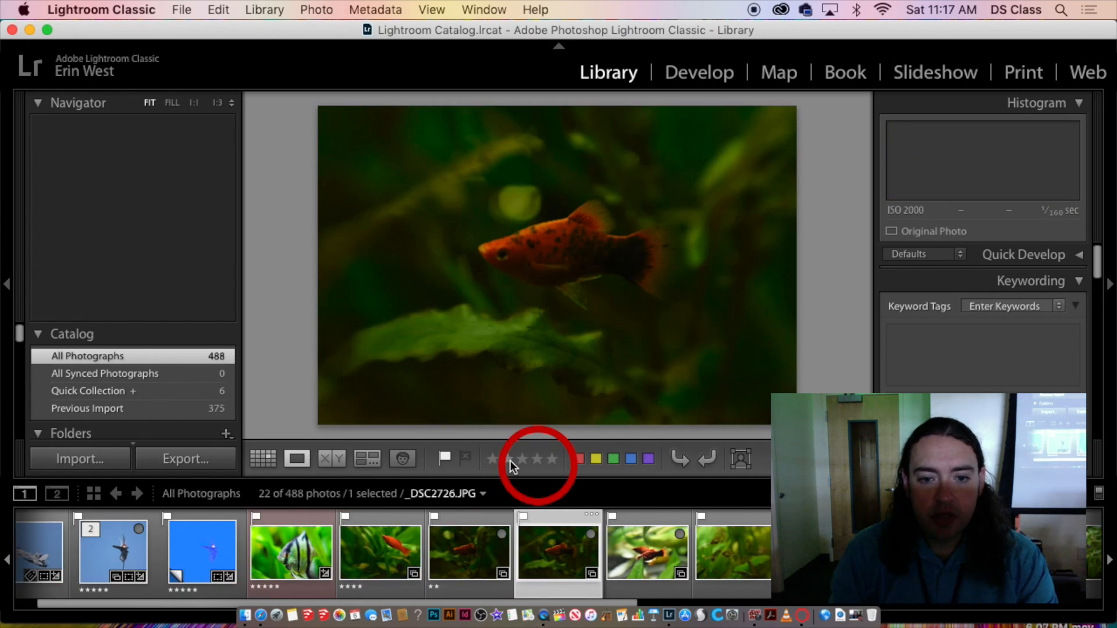
{"action": "left_click", "coordinate": [511, 460]}
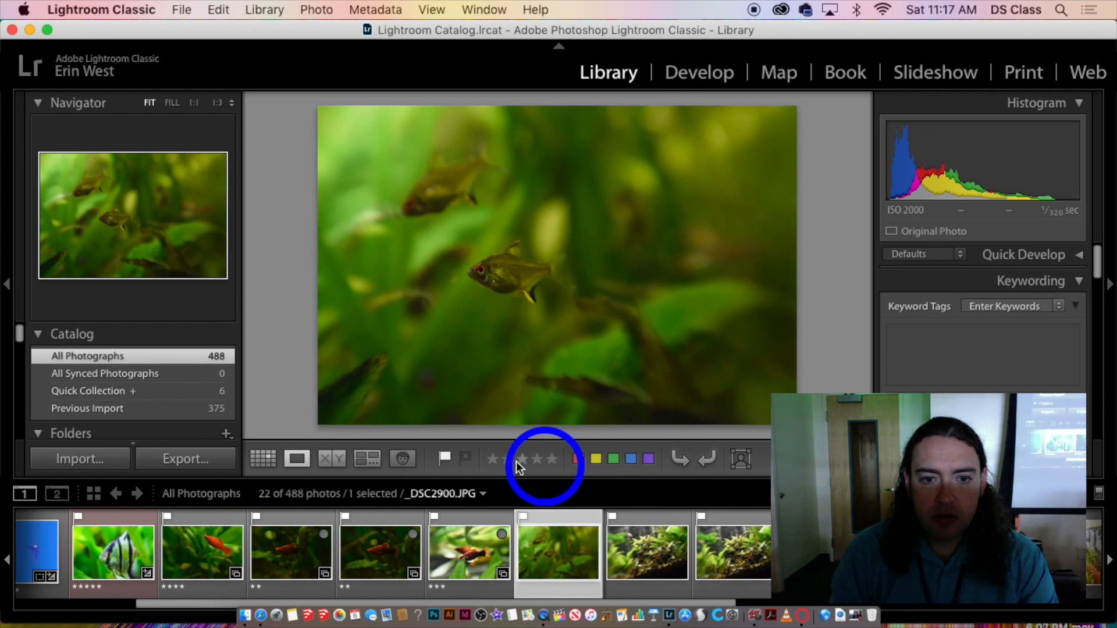
- Rate _DSC2900, _DSC2911, _DSC2912, _DSC2919, _DSC2920 and _DSC2928 three stars each, and _DSC2927 four stars
{"action": "left_click", "coordinate": [522, 461]}
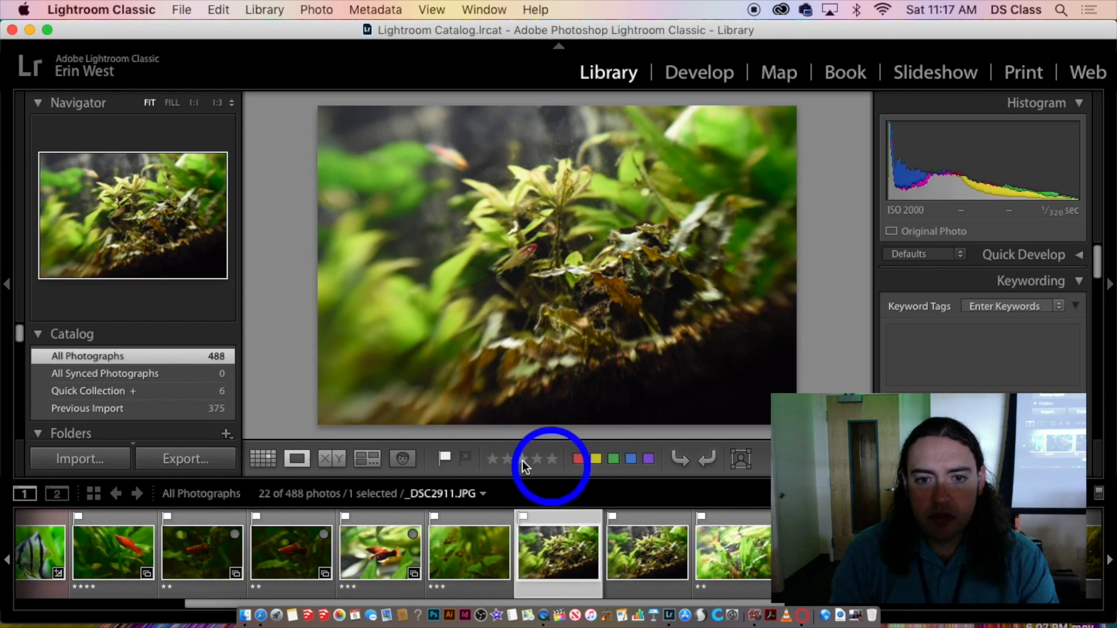
{"action": "left_click", "coordinate": [523, 463]}
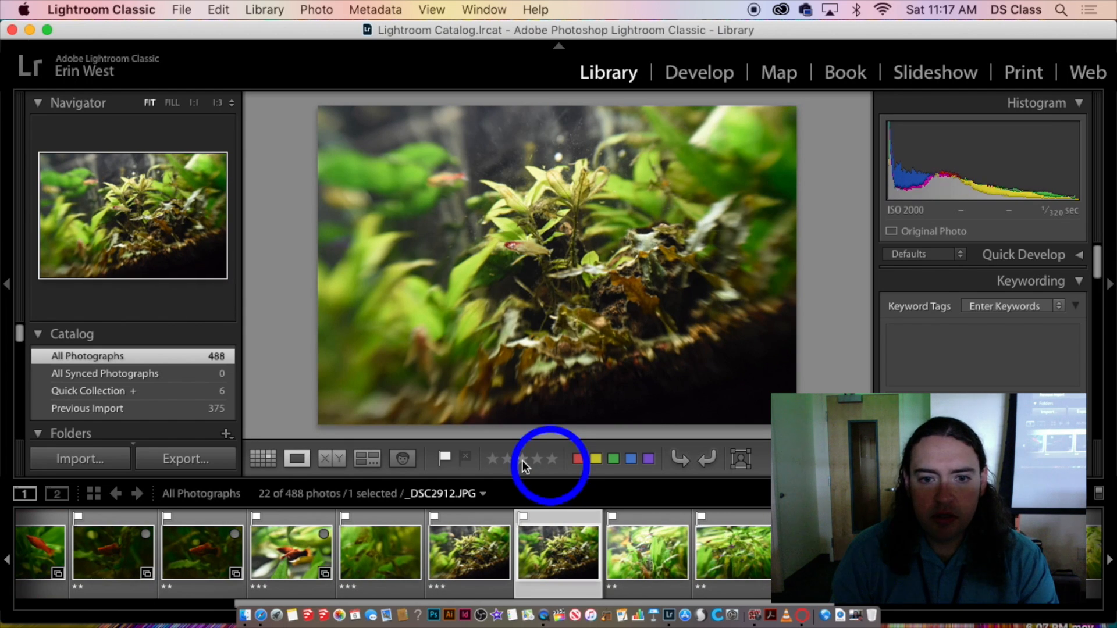
{"action": "left_click", "coordinate": [520, 464]}
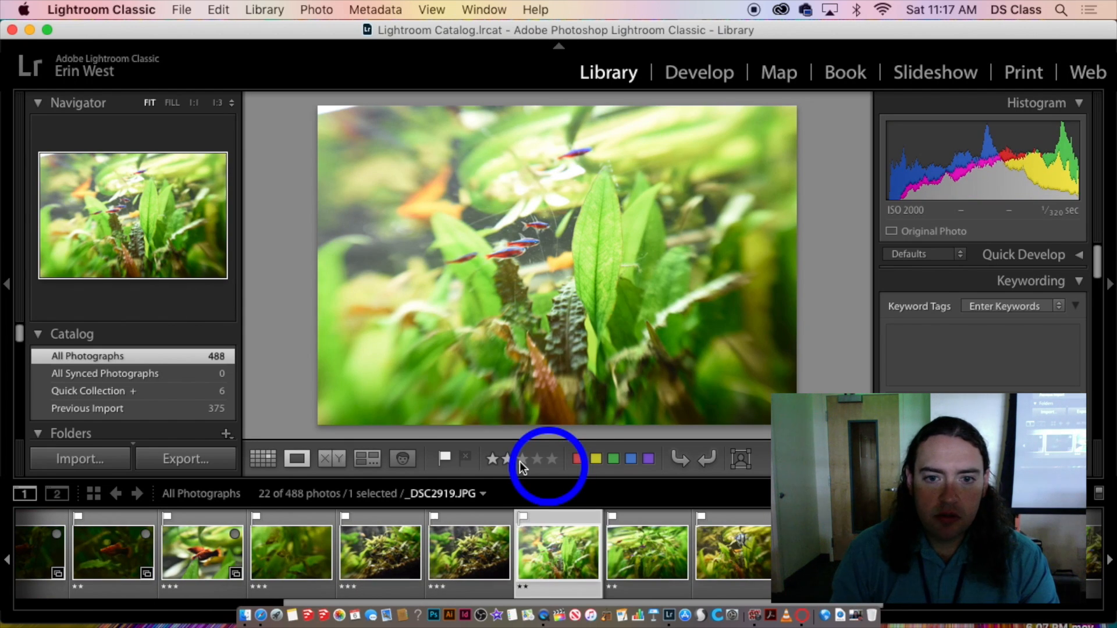
{"action": "left_click", "coordinate": [522, 461]}
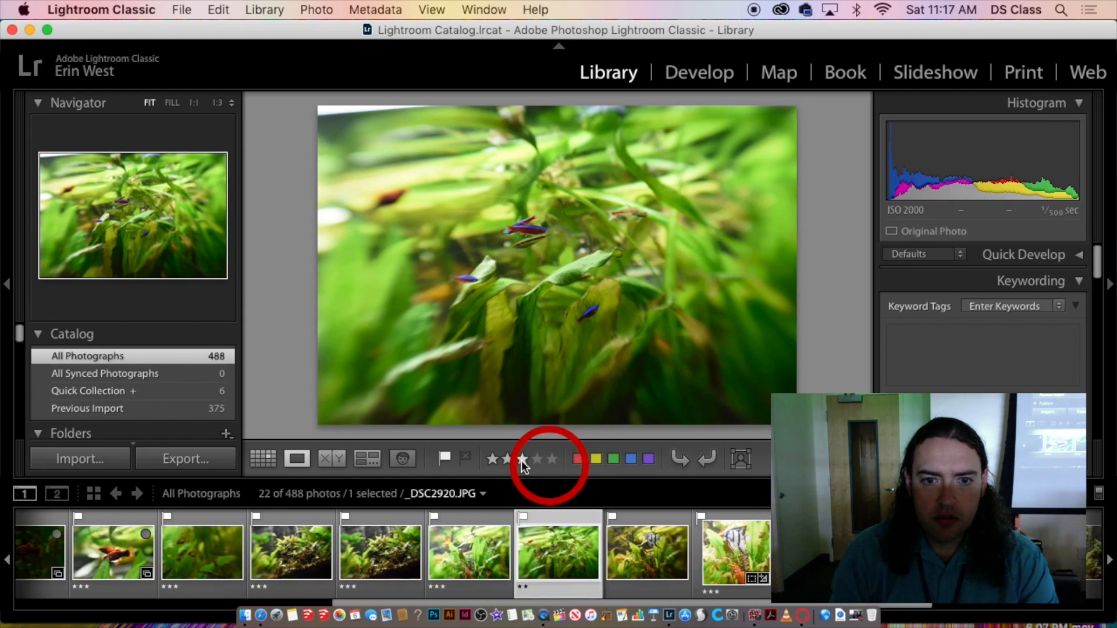
{"action": "left_click", "coordinate": [544, 458]}
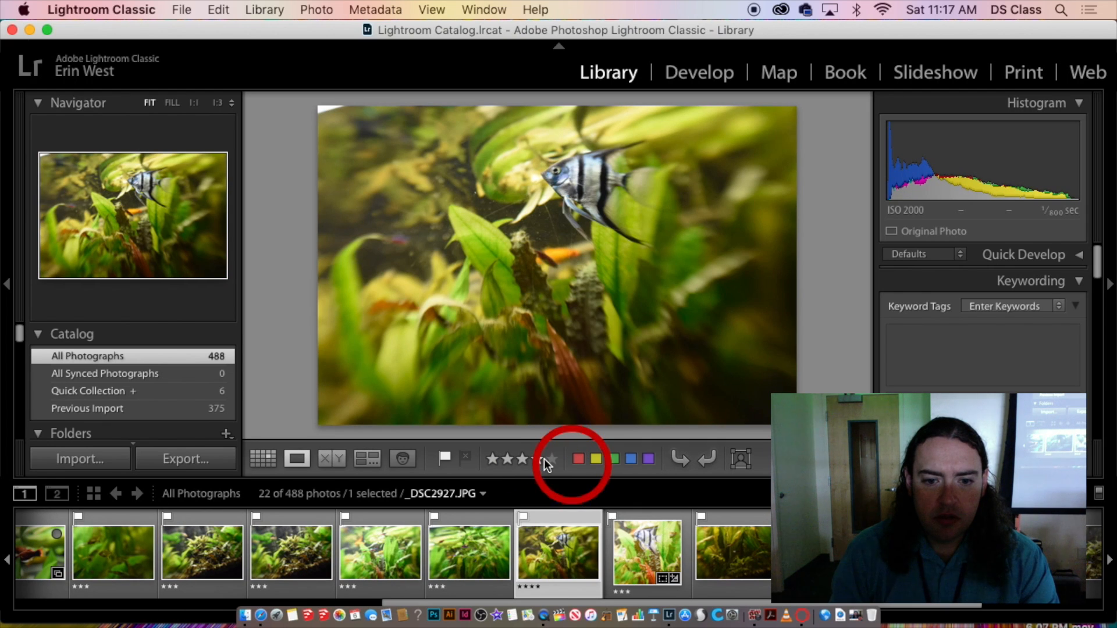
{"action": "left_click", "coordinate": [527, 460]}
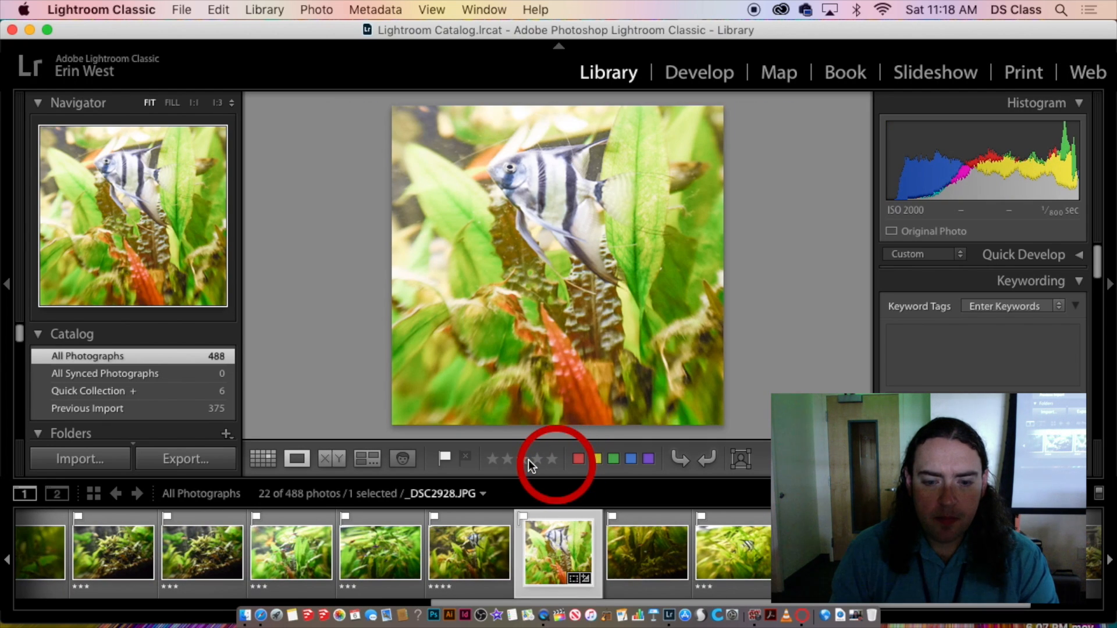
{"action": "left_click", "coordinate": [527, 461]}
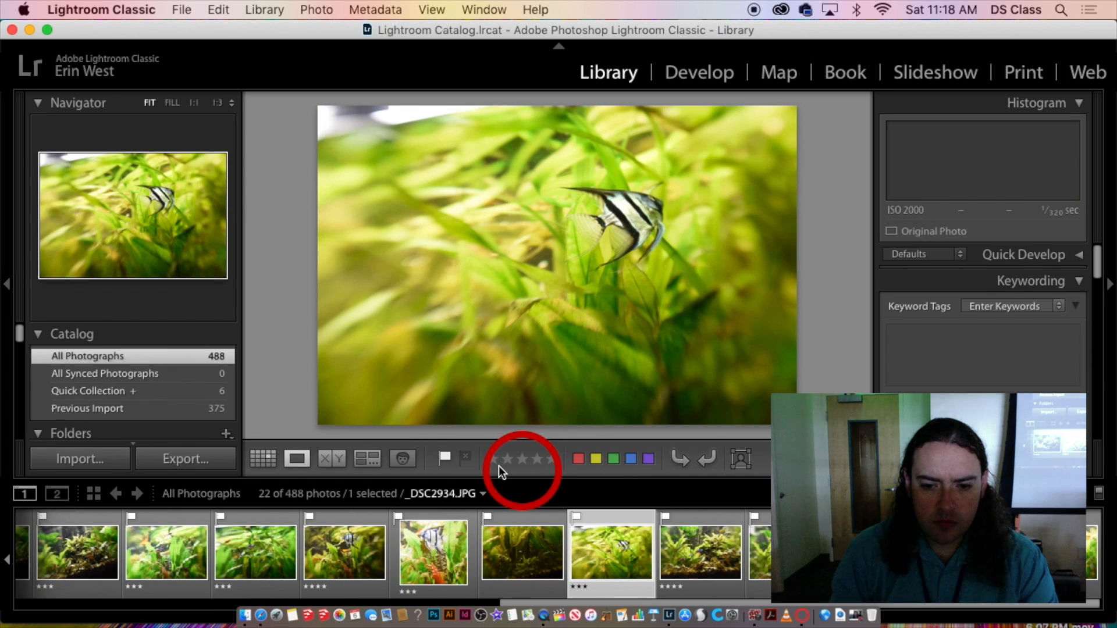
- Rate the last six flagged photos, numbers 17 to 22, with four, four, five, two, one and two stars respectively
{"action": "left_click", "coordinate": [526, 462]}
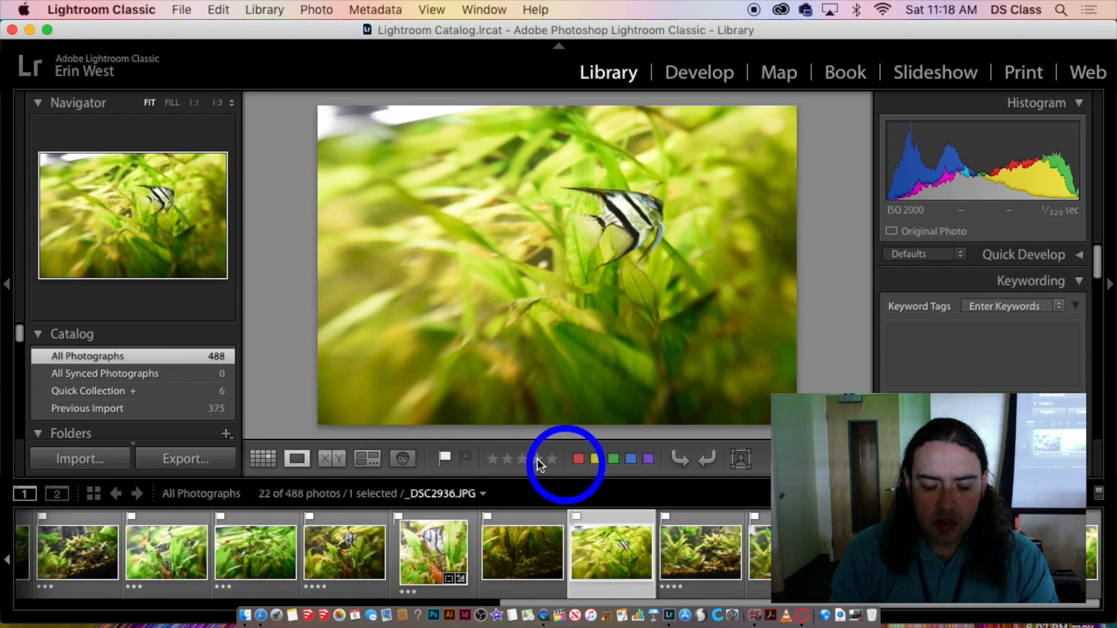
{"action": "left_click", "coordinate": [535, 460]}
{"action": "left_click", "coordinate": [547, 459]}
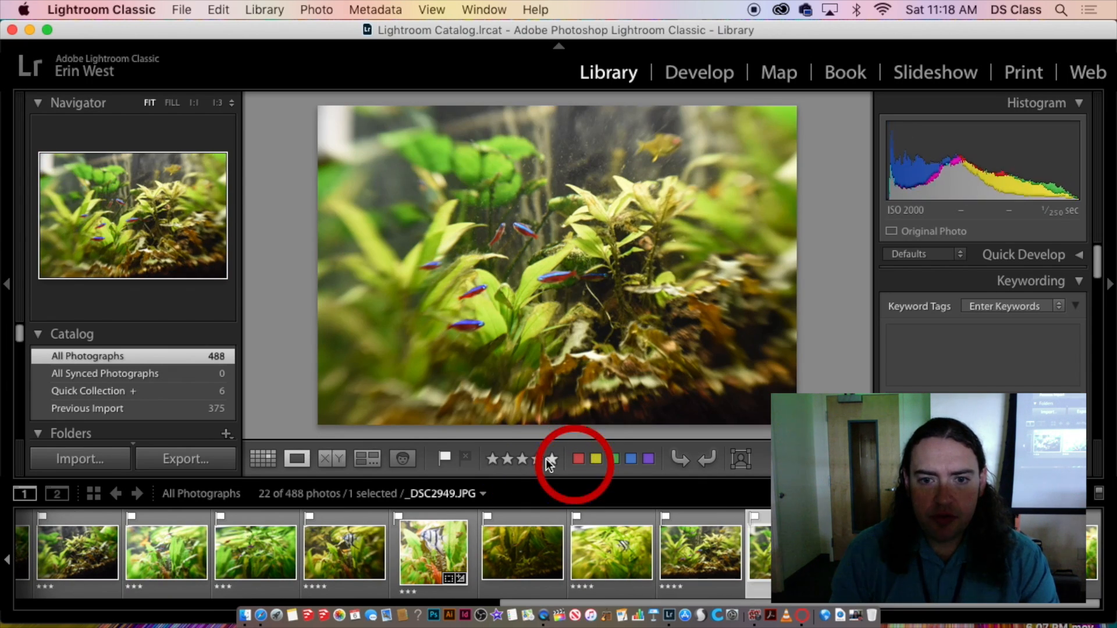
{"action": "left_click", "coordinate": [513, 460]}
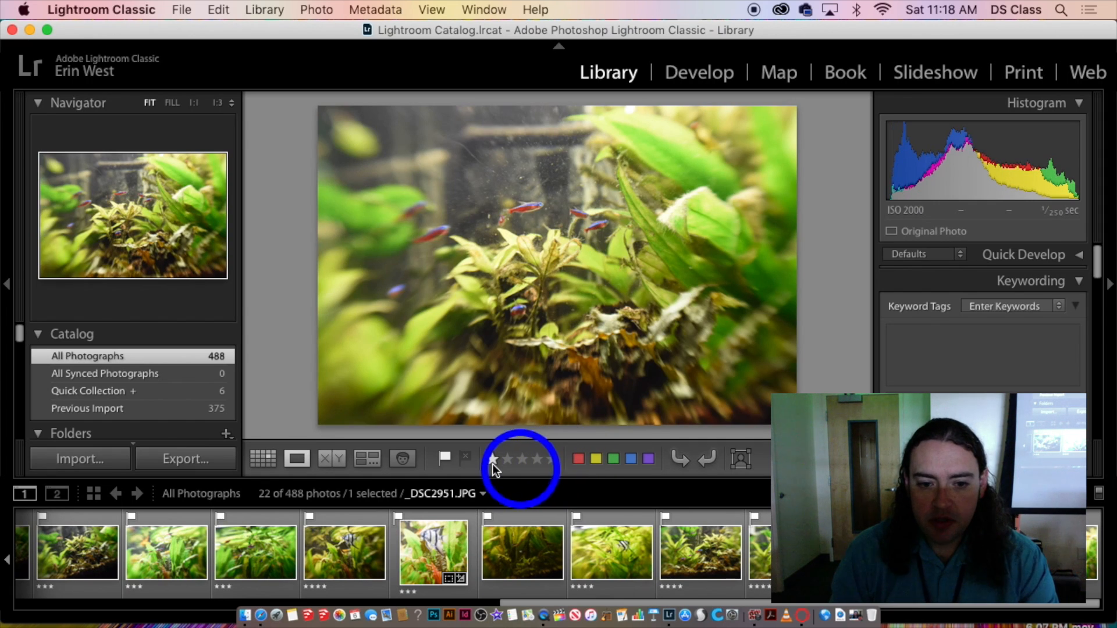
{"action": "left_click", "coordinate": [493, 461]}
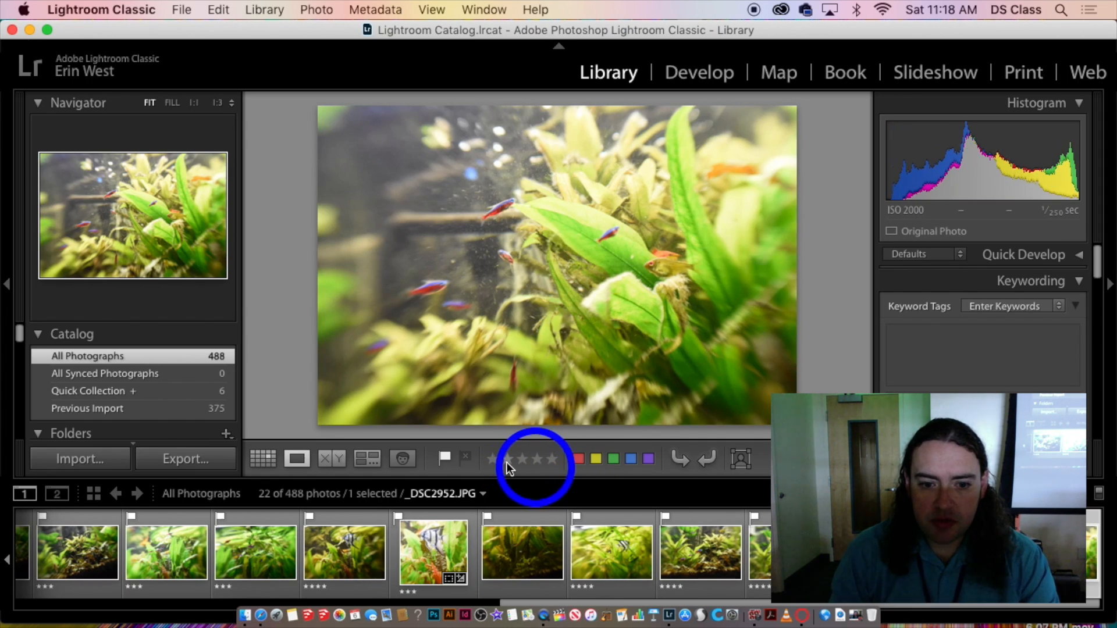
{"action": "left_click", "coordinate": [508, 462]}
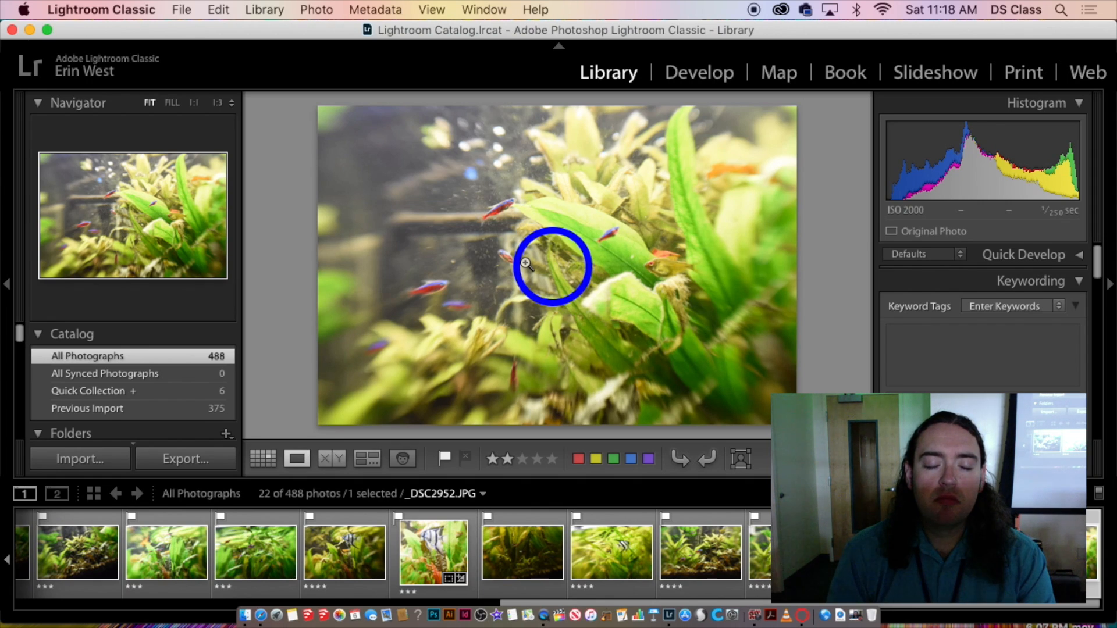
- Select _DSC2927, return to the grid and give the unrated dark plant photo, number 16, one star
{"action": "left_click", "coordinate": [362, 555]}
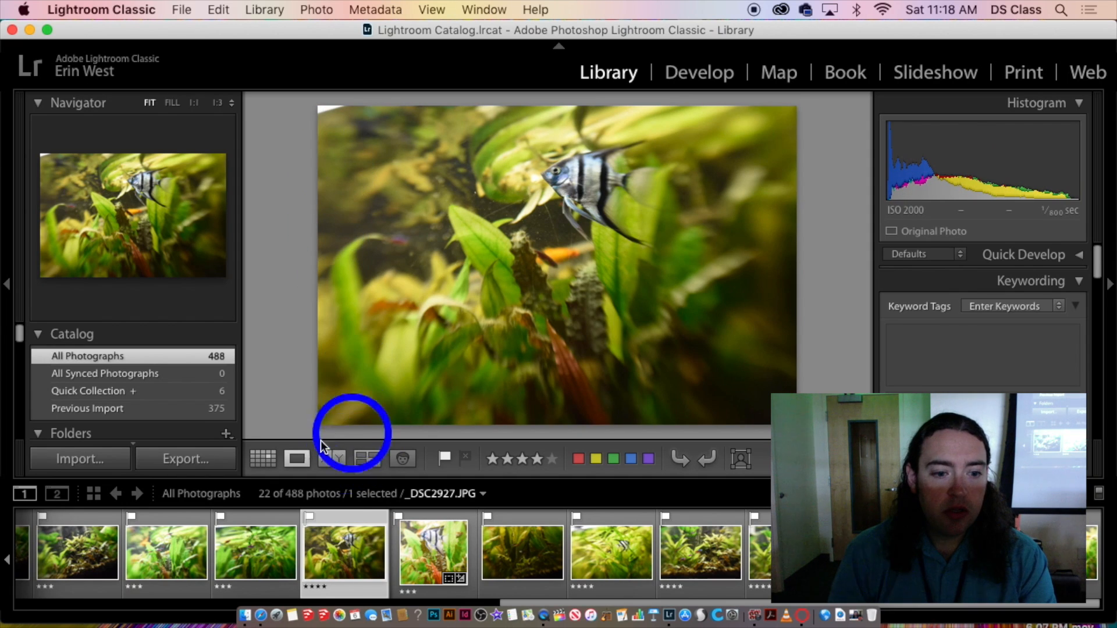
{"action": "left_click", "coordinate": [263, 458]}
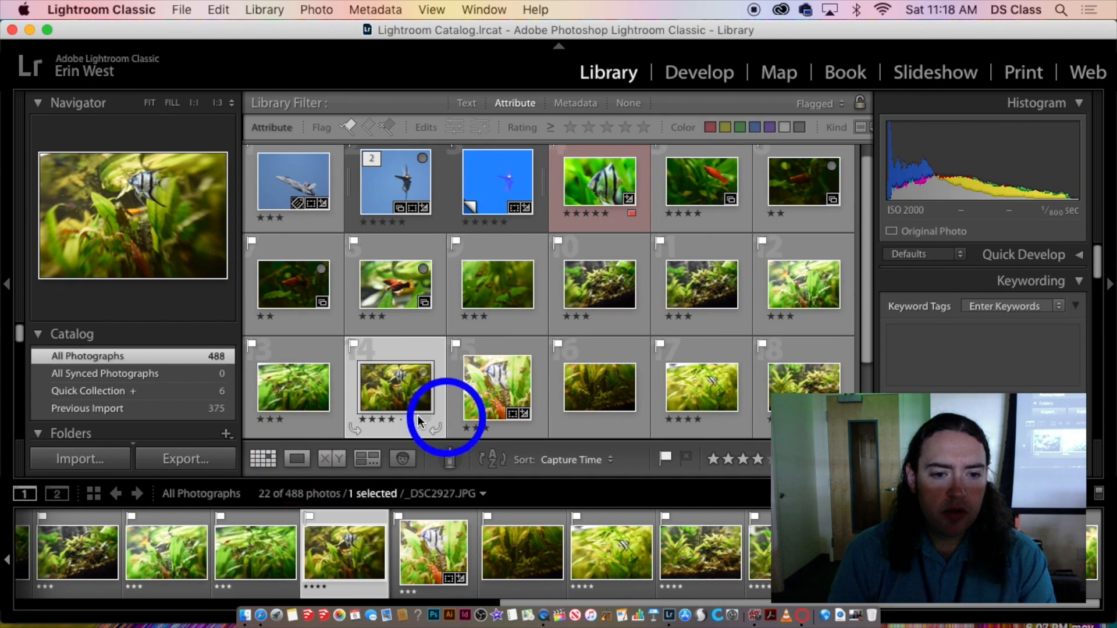
{"action": "left_click", "coordinate": [585, 424]}
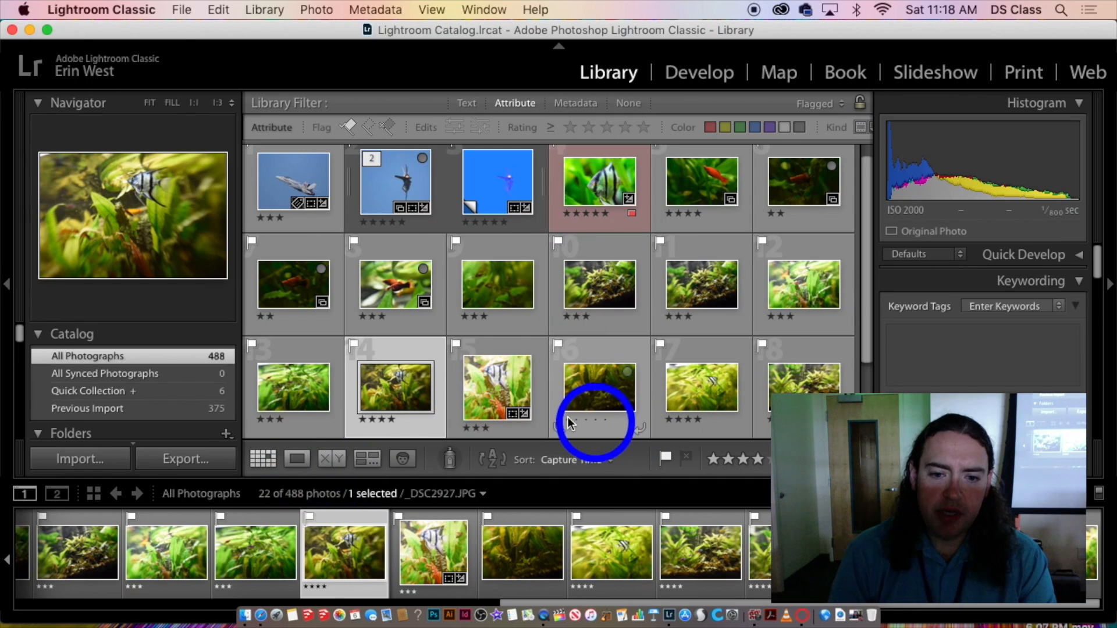
{"action": "left_click", "coordinate": [571, 421]}
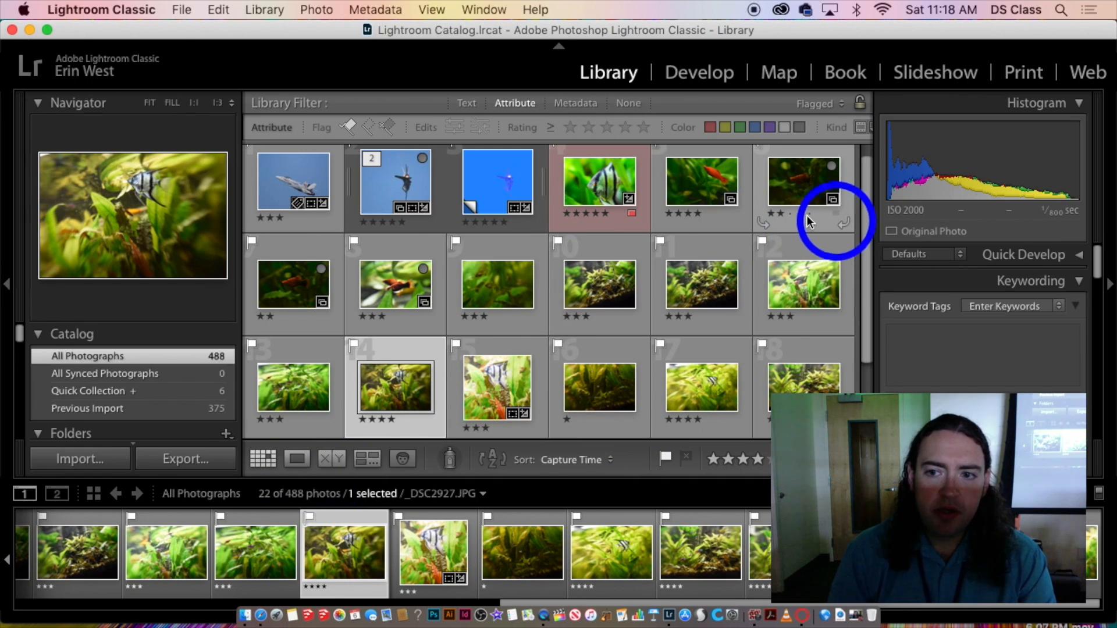
{"action": "scroll", "coordinate": [582, 396], "scroll_direction": "down", "scroll_amount": 2}
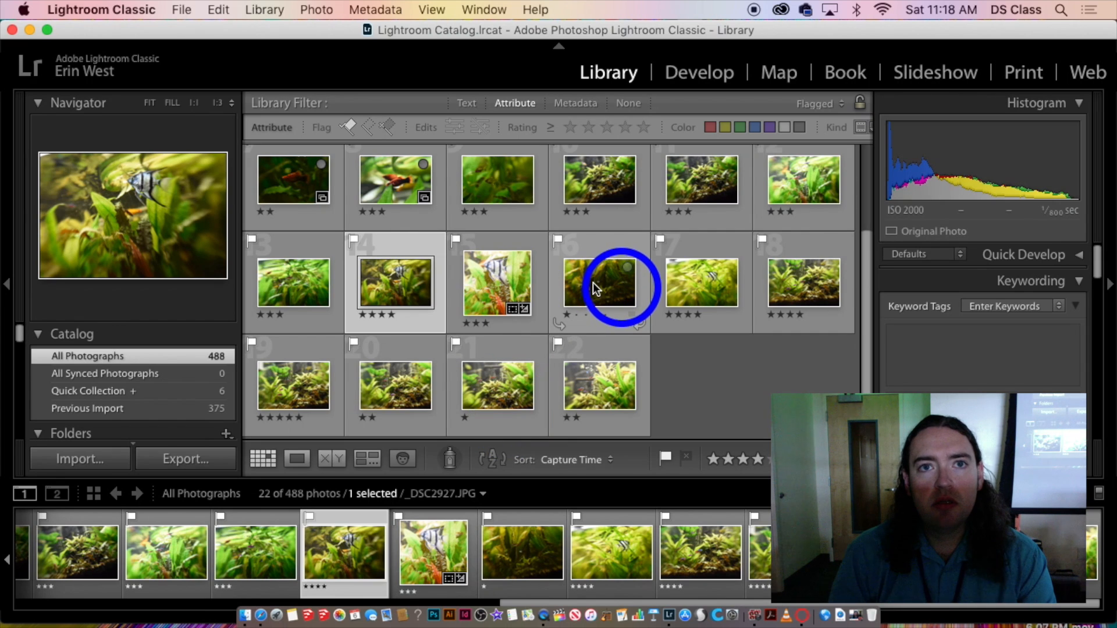
{"action": "scroll", "coordinate": [660, 387], "scroll_direction": "up", "scroll_amount": 4}
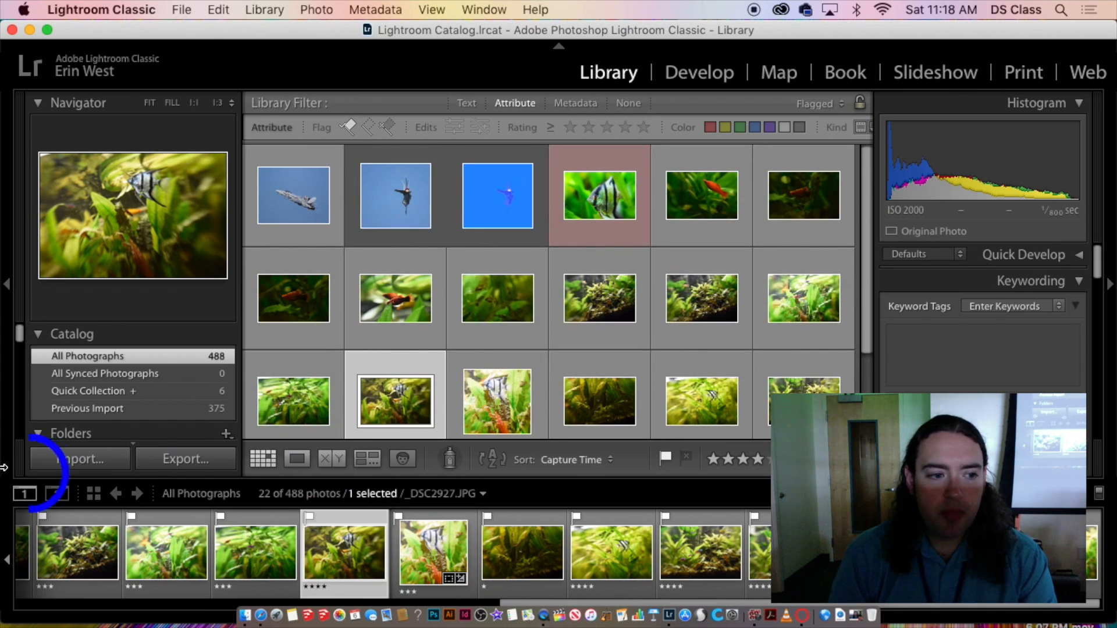
{"action": "scroll", "coordinate": [87, 384], "scroll_direction": "down", "scroll_amount": 3}
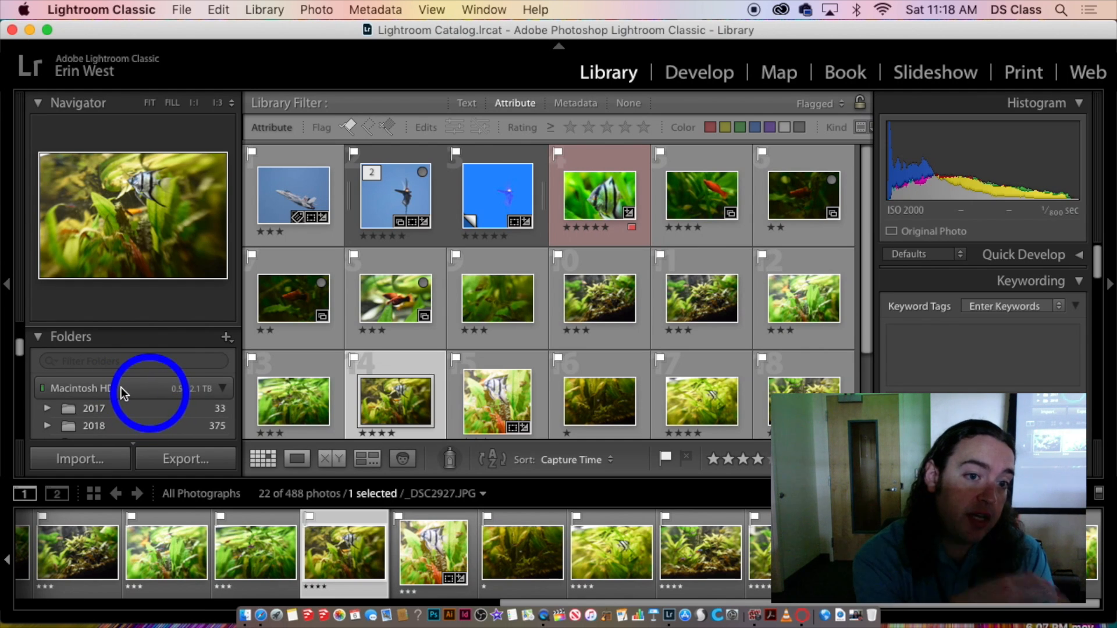
{"action": "scroll", "coordinate": [126, 393], "scroll_direction": "down", "scroll_amount": 3}
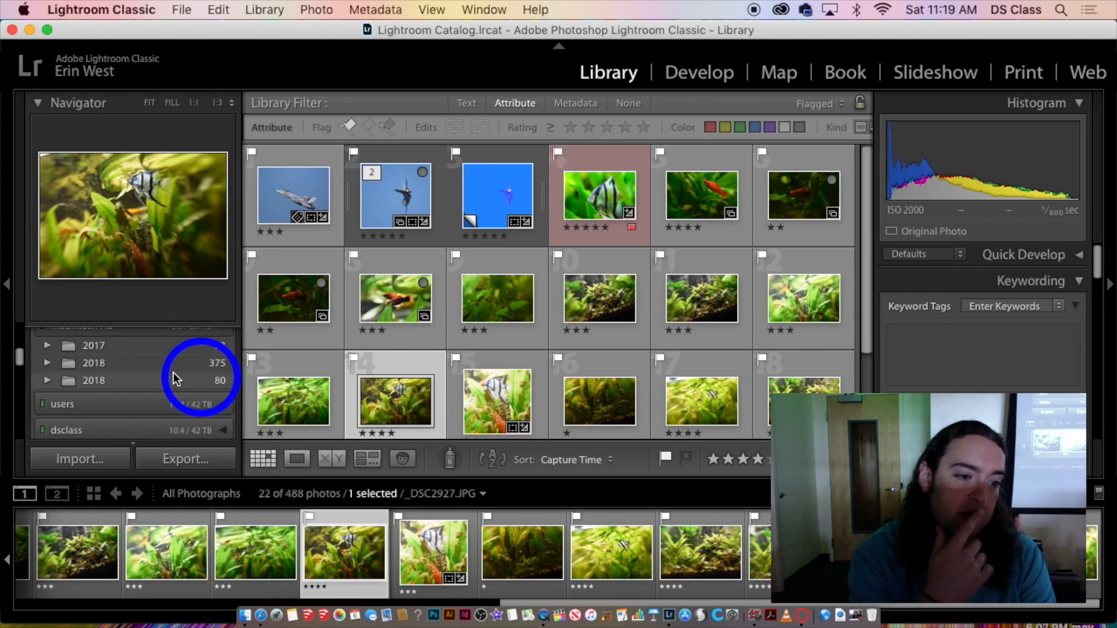
- Start creating a new smart collection in the Collections list
{"action": "scroll", "coordinate": [175, 379], "scroll_direction": "down", "scroll_amount": 5}
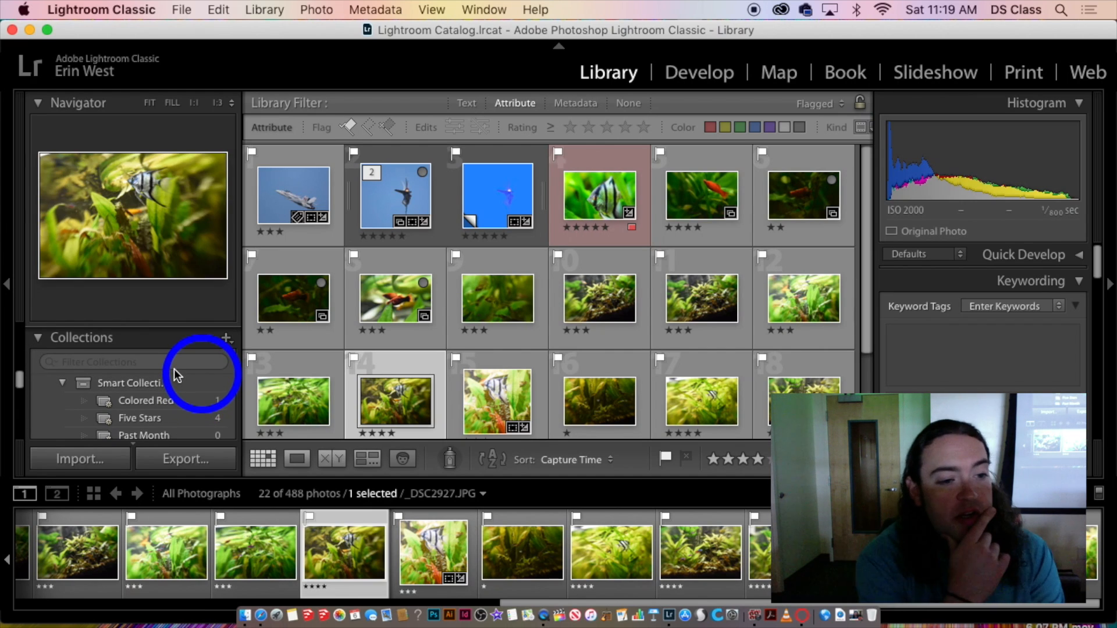
{"action": "scroll", "coordinate": [155, 397], "scroll_direction": "down", "scroll_amount": 1}
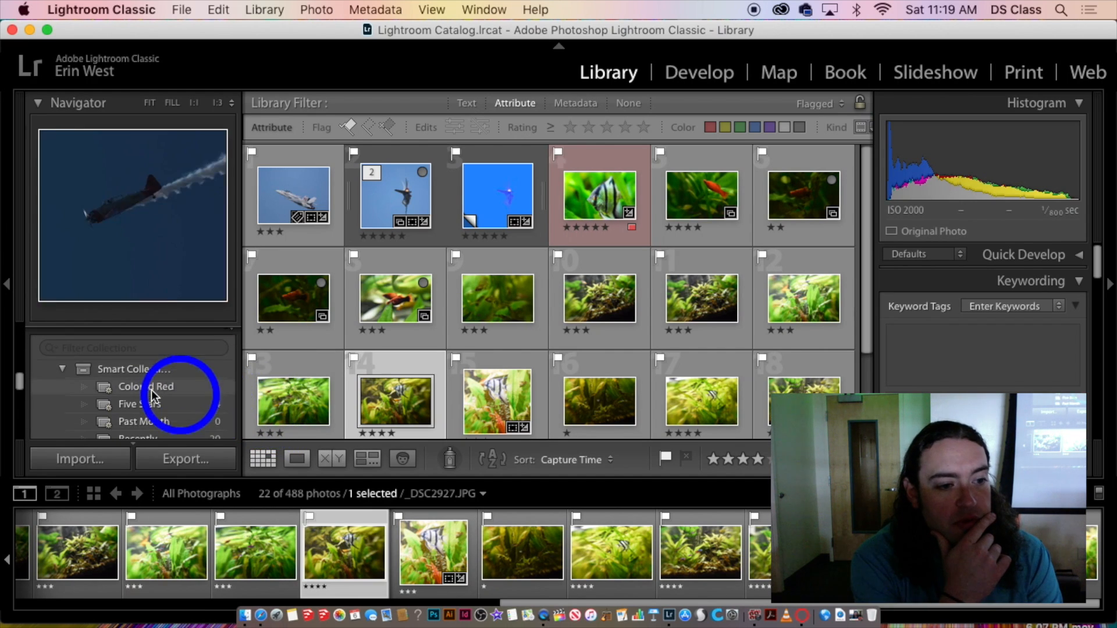
{"action": "scroll", "coordinate": [204, 398], "scroll_direction": "down", "scroll_amount": 1}
{"action": "scroll", "coordinate": [212, 399], "scroll_direction": "up", "scroll_amount": 4}
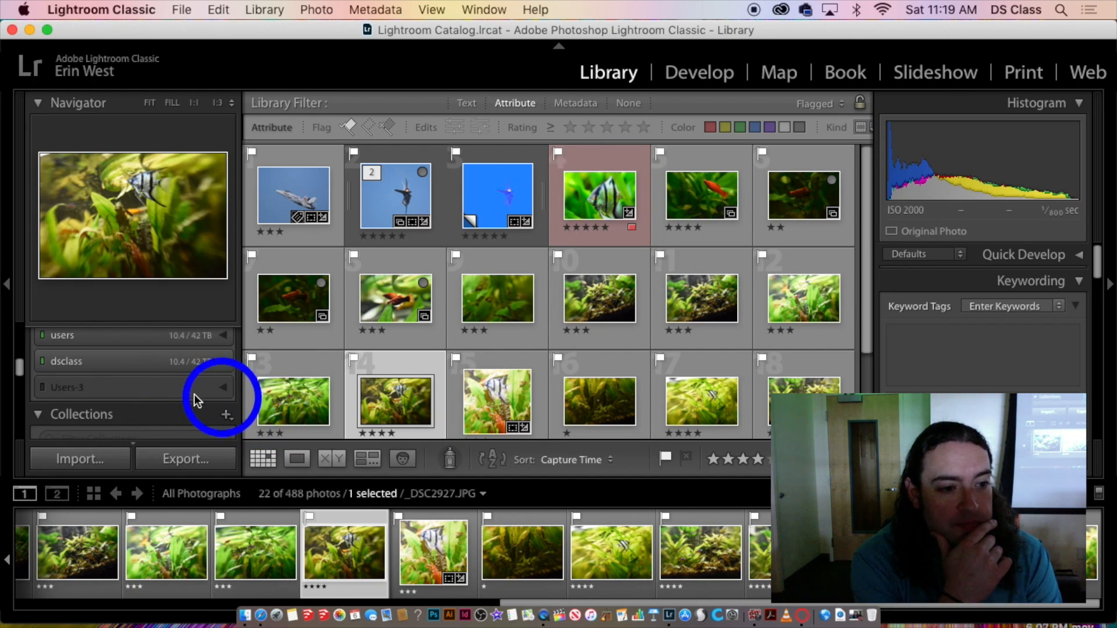
{"action": "left_click", "coordinate": [225, 416]}
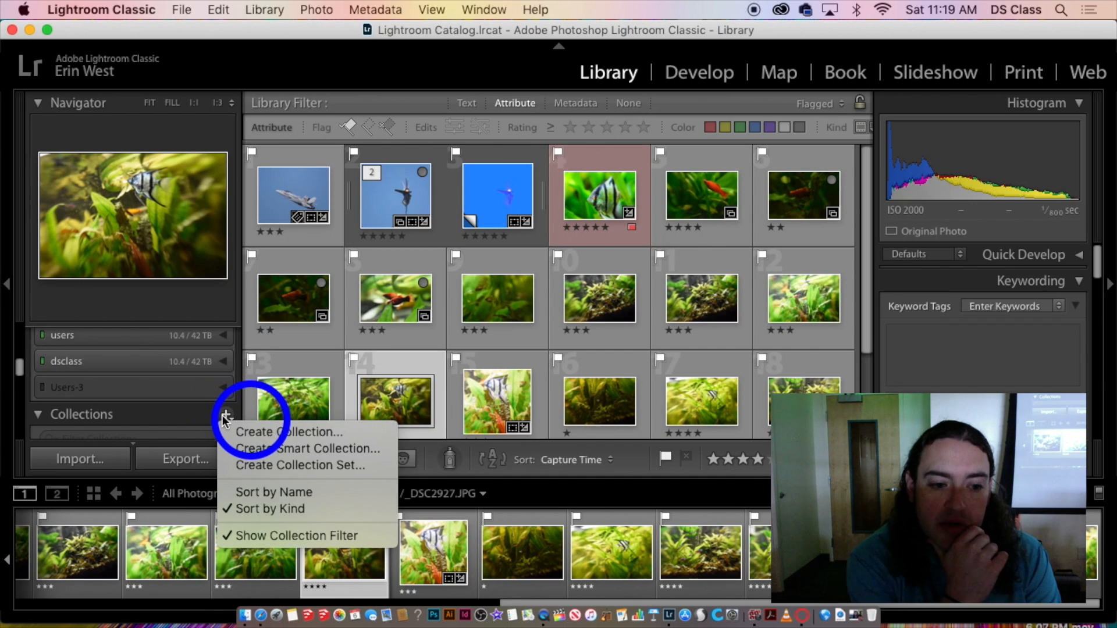
{"action": "left_click", "coordinate": [309, 449]}
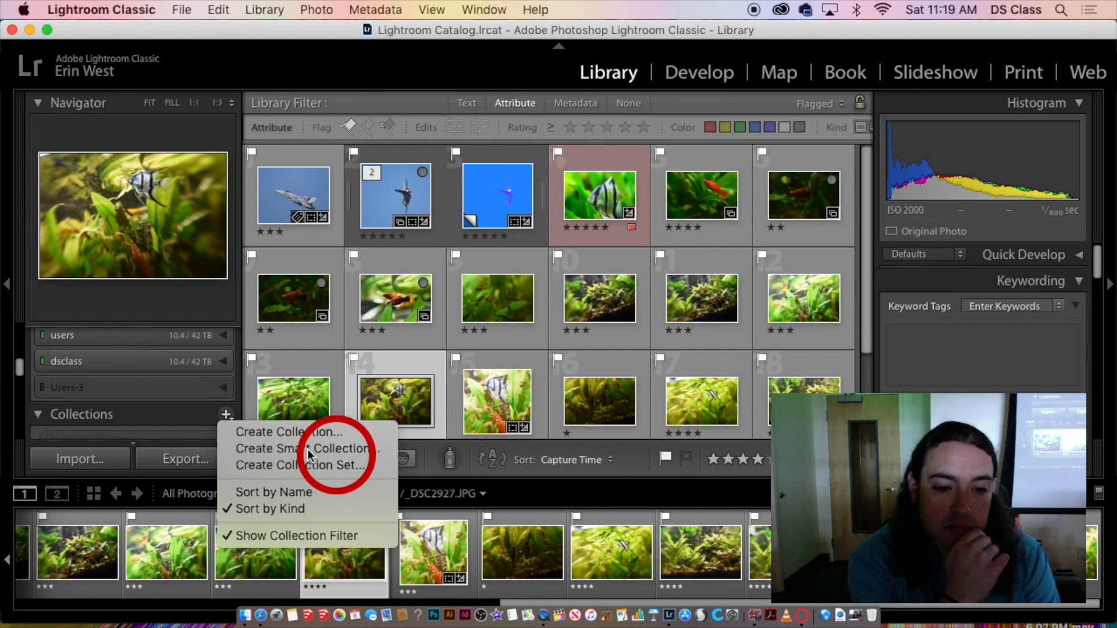
{"action": "left_click_drag", "start_coordinate": [402, 61], "coordinate": [393, 101]}
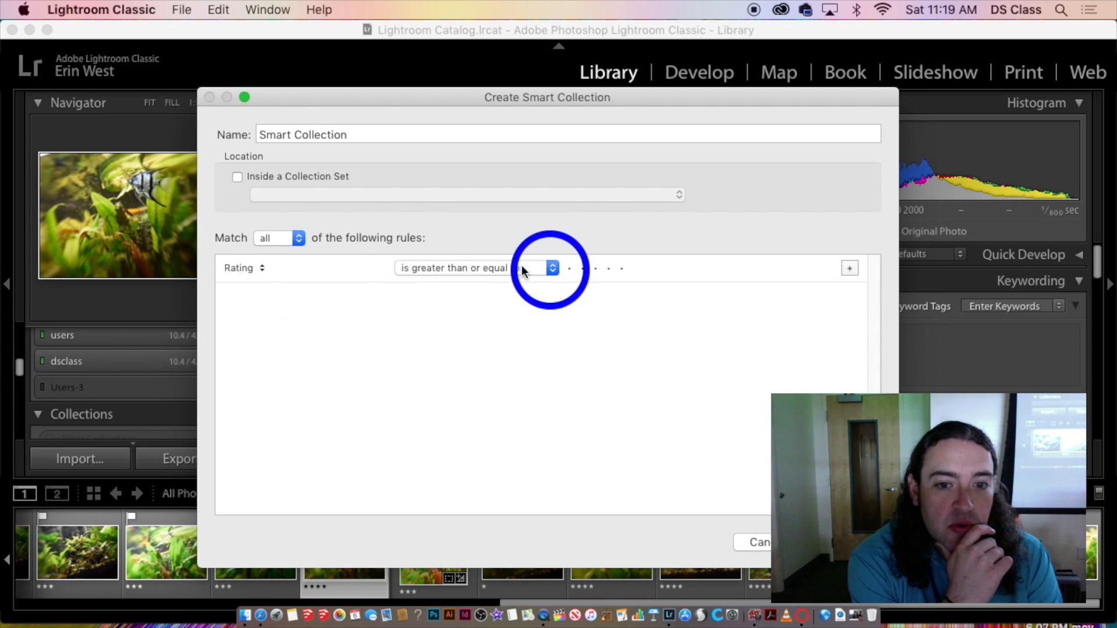
- Create the smart collection with the rule rating is greater than or equal to three stars, and select its striped angelfish photo
{"action": "left_click", "coordinate": [252, 268]}
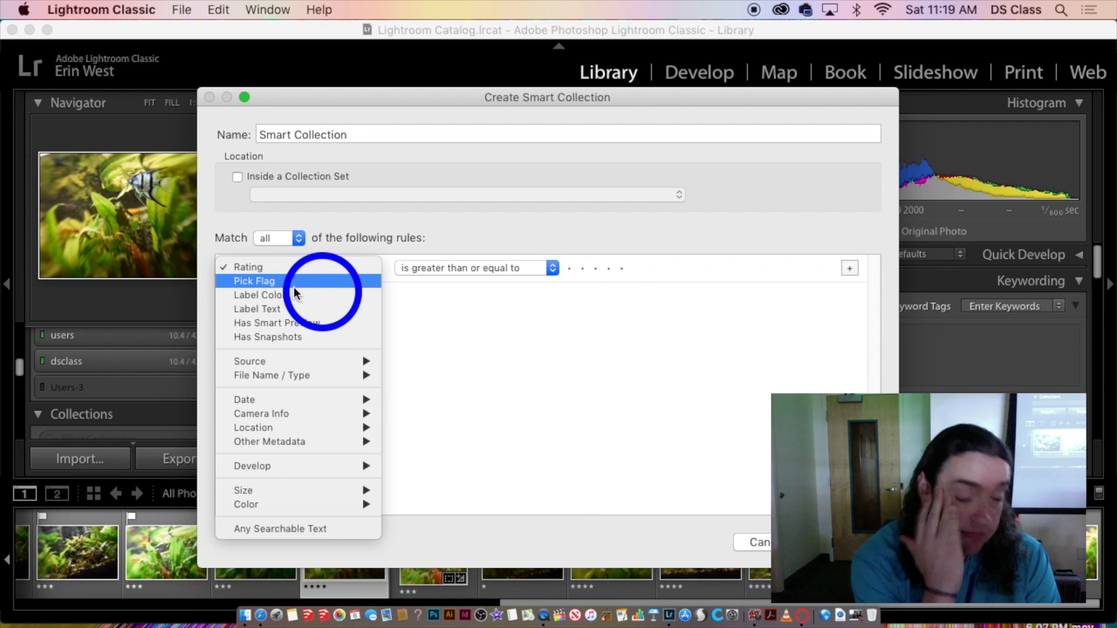
{"action": "left_click", "coordinate": [498, 273]}
{"action": "left_click", "coordinate": [498, 272]}
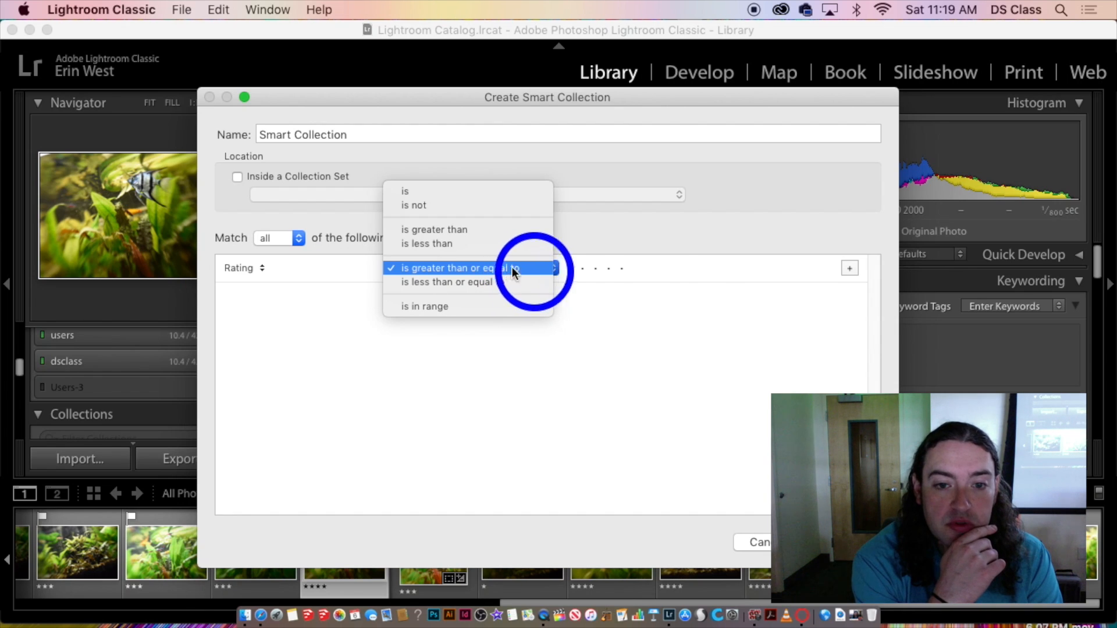
{"action": "left_click", "coordinate": [622, 271]}
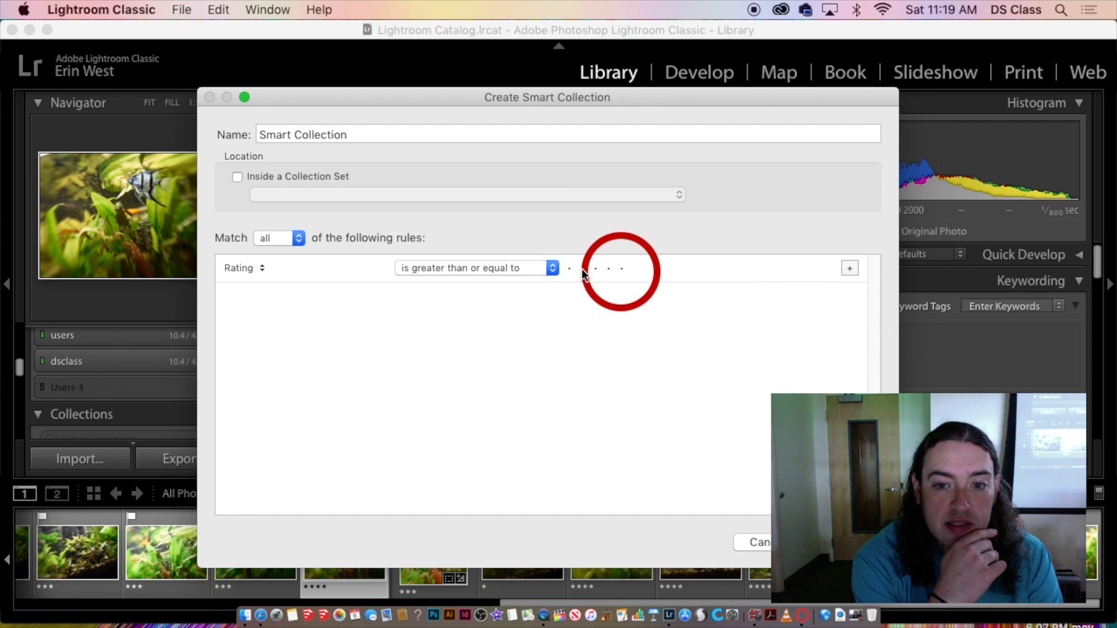
{"action": "left_click", "coordinate": [596, 269]}
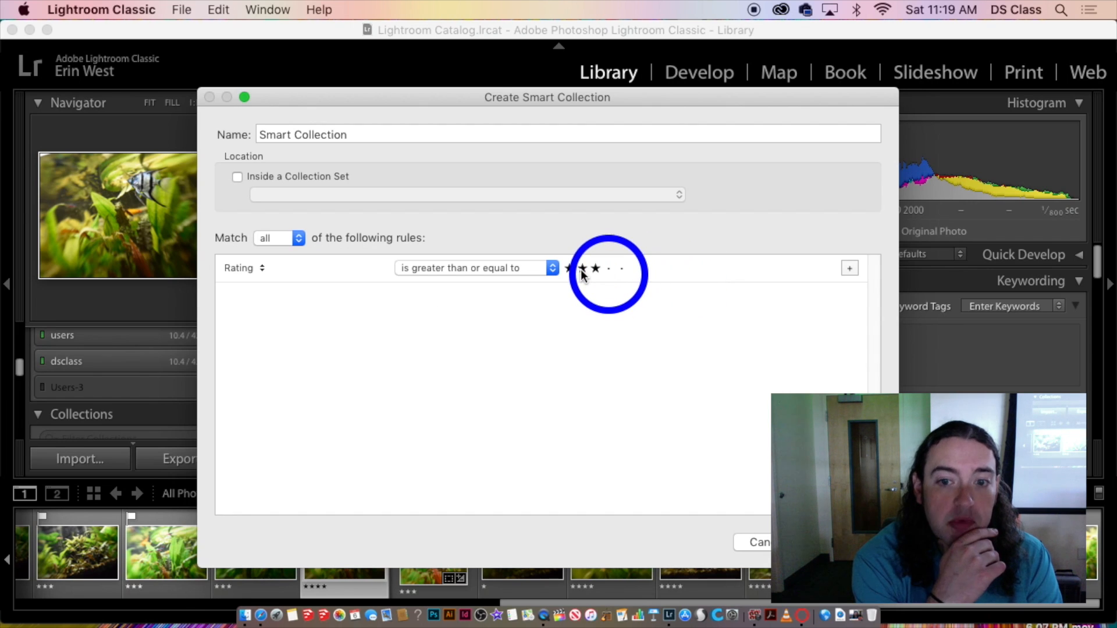
{"action": "left_click", "coordinate": [849, 270]}
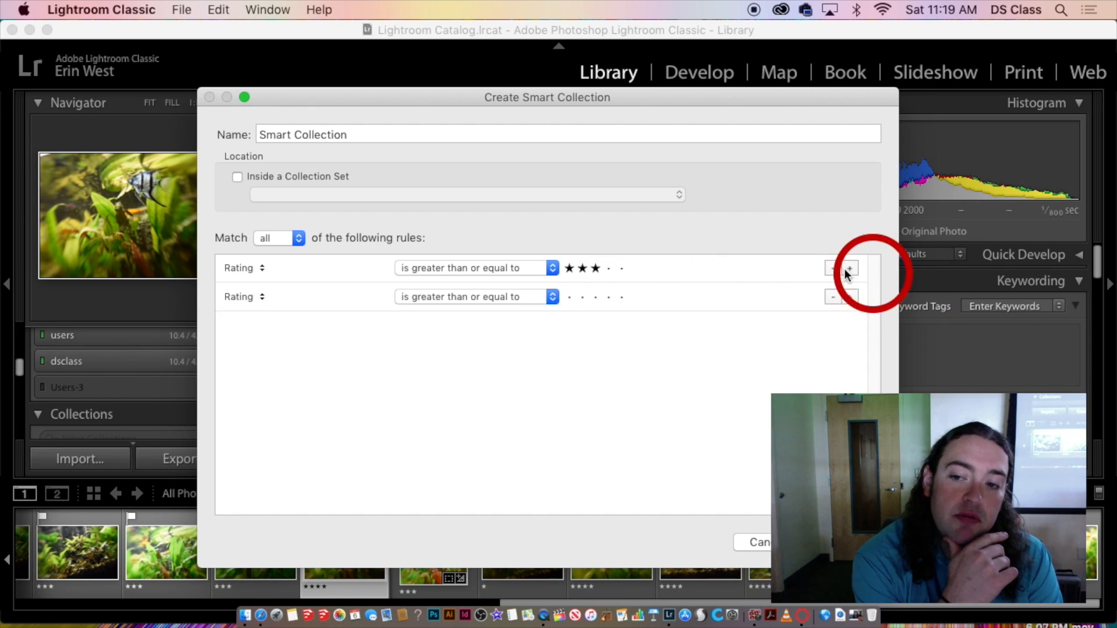
{"action": "left_click", "coordinate": [834, 297]}
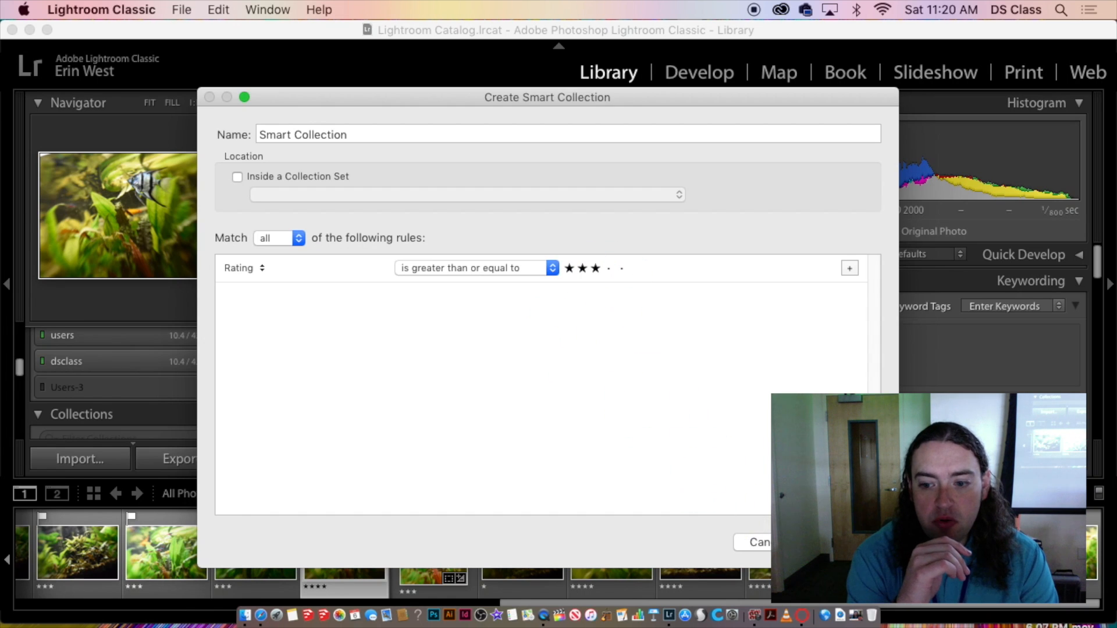
{"action": "key", "text": "Return"}
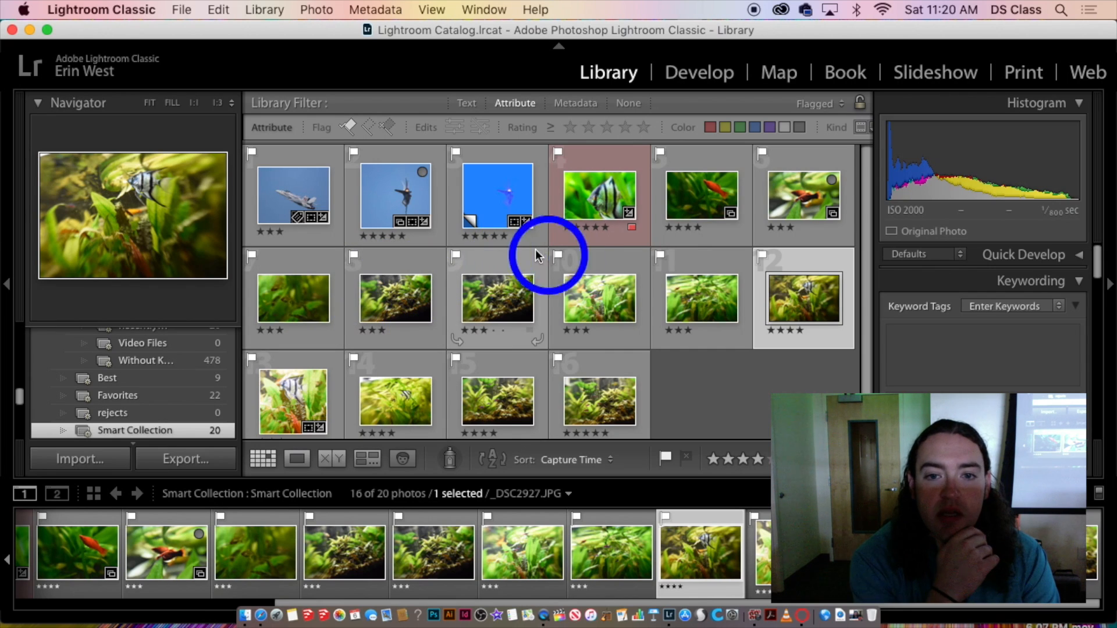
{"action": "left_click", "coordinate": [582, 152]}
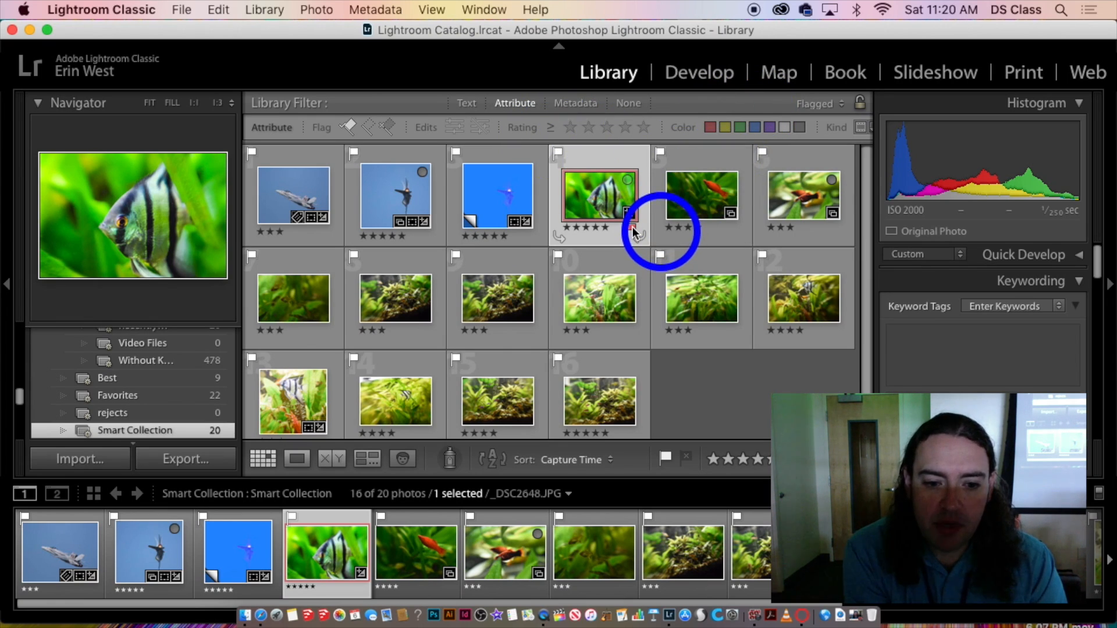
- Review the rule criteria offered for another new smart collection, including the camera info options, and cancel without creating it
{"action": "scroll", "coordinate": [140, 425], "scroll_direction": "up", "scroll_amount": 1}
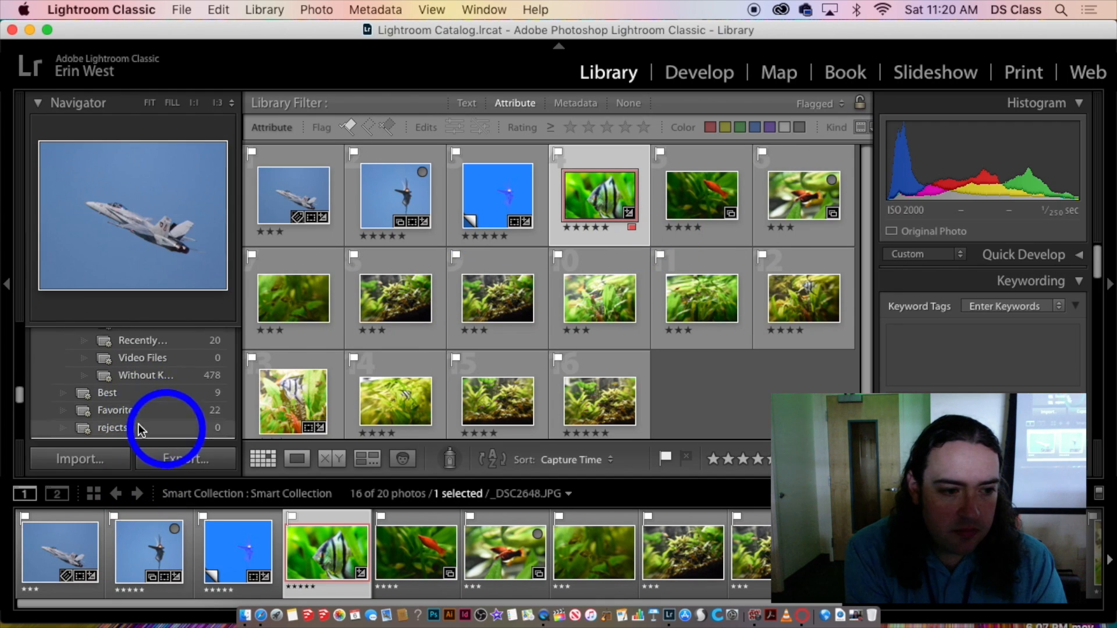
{"action": "scroll", "coordinate": [187, 404], "scroll_direction": "down", "scroll_amount": 4}
{"action": "scroll", "coordinate": [210, 396], "scroll_direction": "up", "scroll_amount": 4}
{"action": "scroll", "coordinate": [205, 384], "scroll_direction": "up", "scroll_amount": 4}
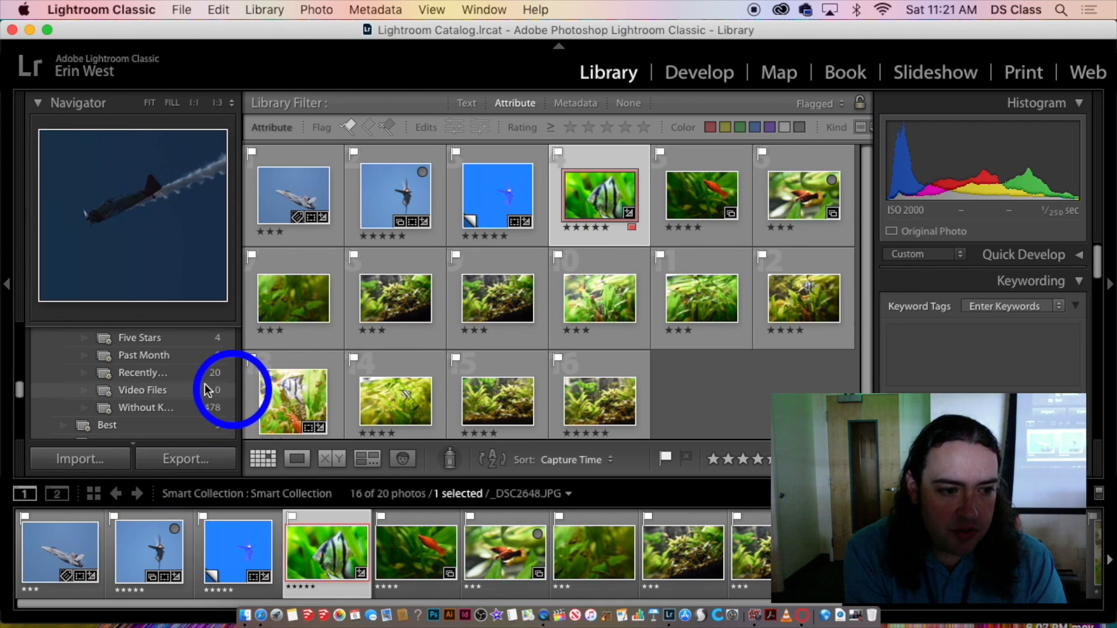
{"action": "scroll", "coordinate": [209, 384], "scroll_direction": "up", "scroll_amount": 2}
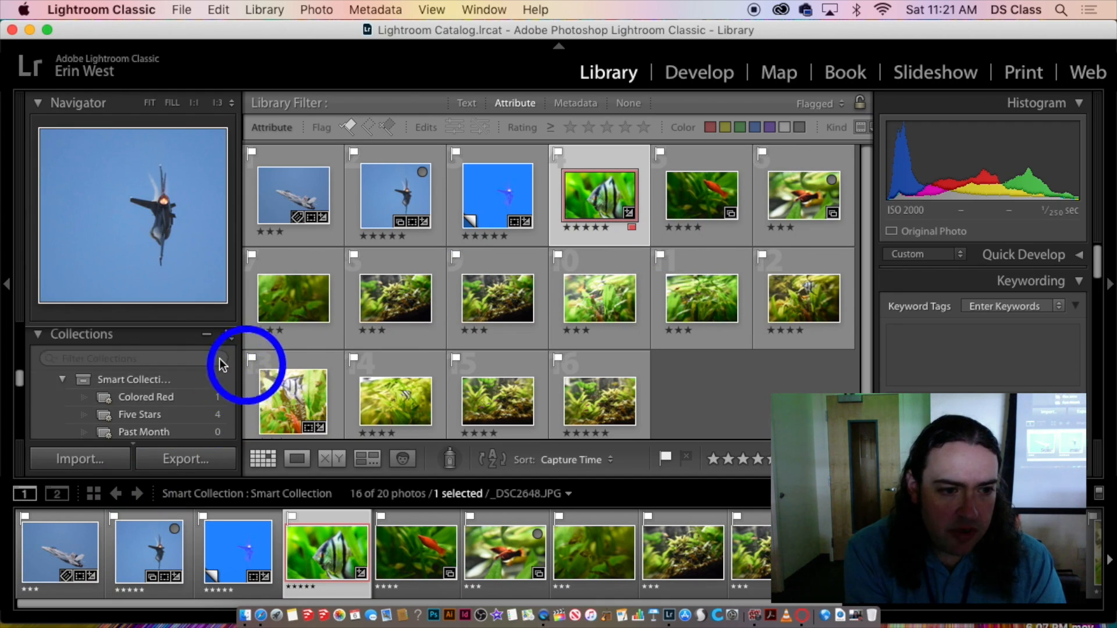
{"action": "left_click", "coordinate": [226, 335]}
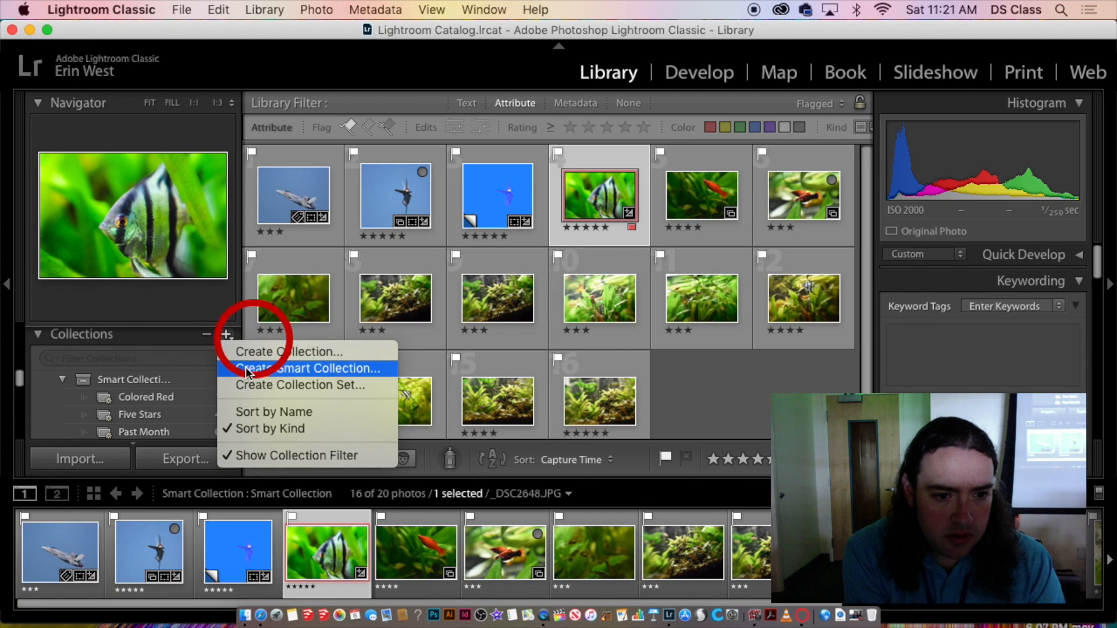
{"action": "left_click", "coordinate": [246, 367]}
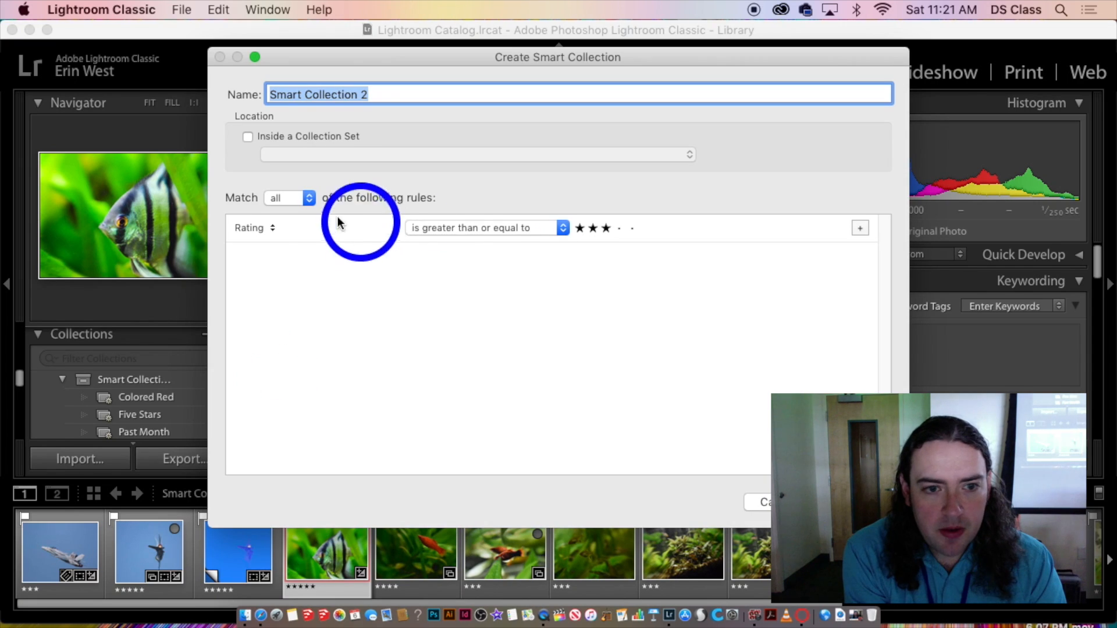
{"action": "left_click", "coordinate": [272, 229]}
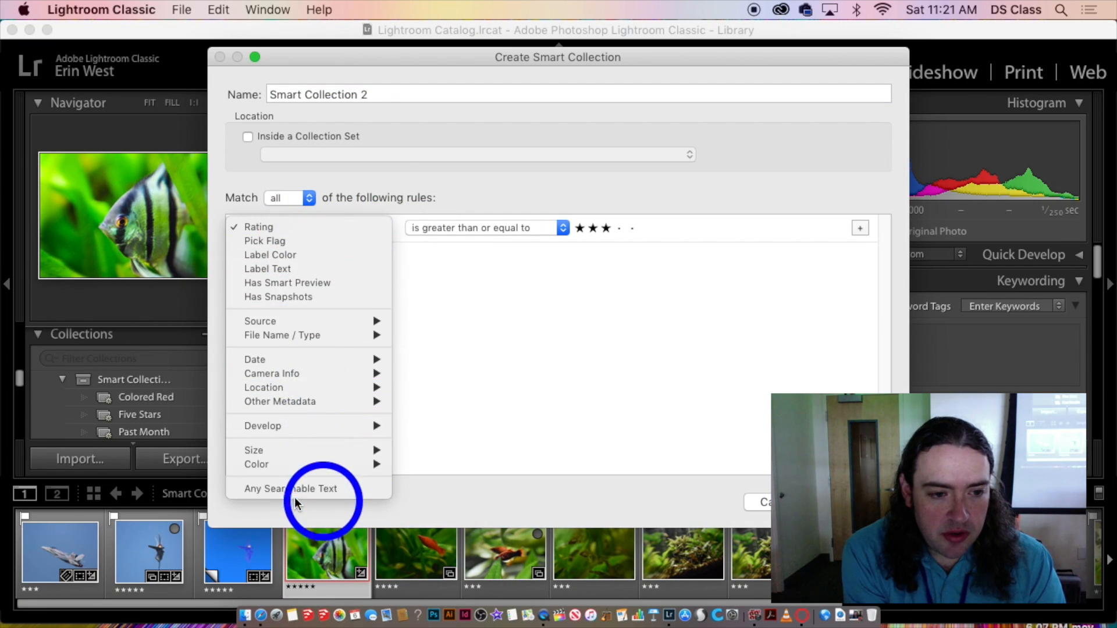
{"action": "mouse_move", "coordinate": [299, 389]}
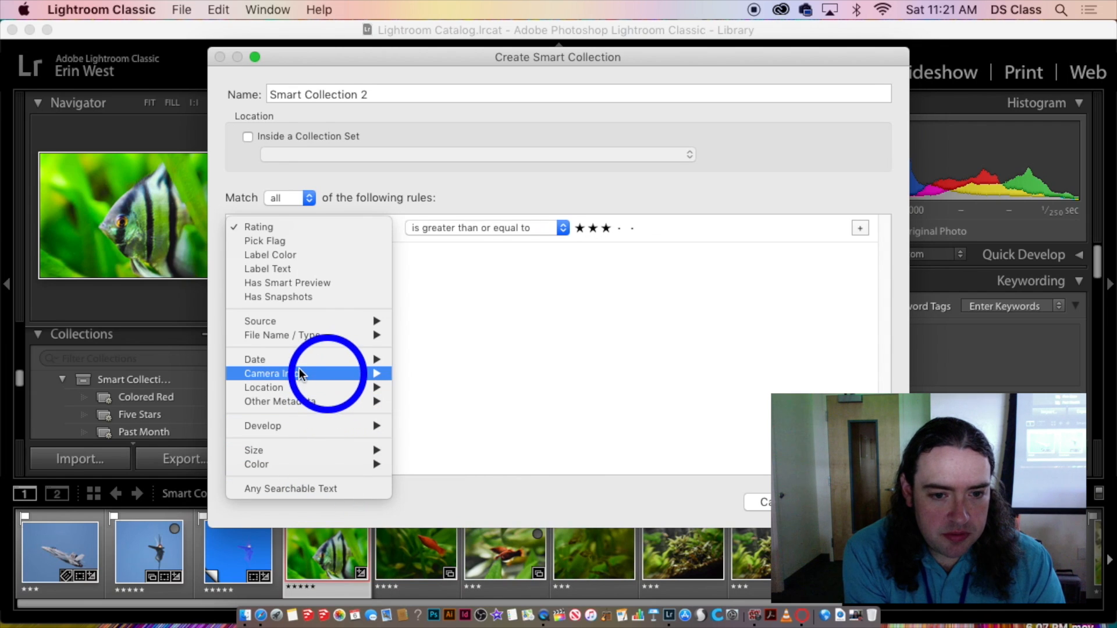
{"action": "mouse_move", "coordinate": [308, 321]}
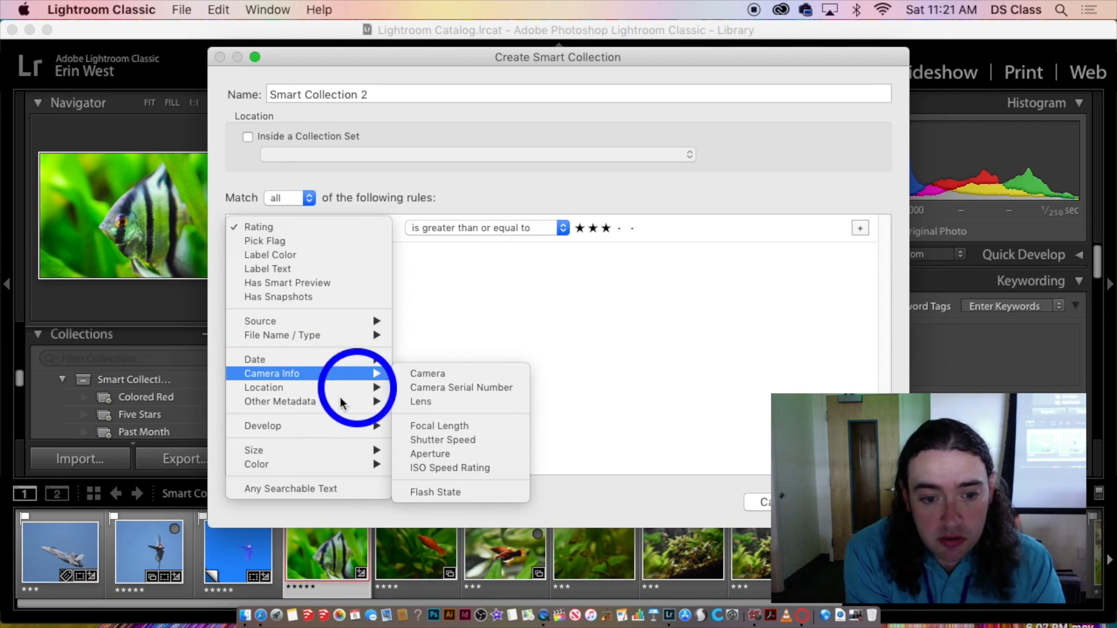
{"action": "left_click", "coordinate": [783, 501]}
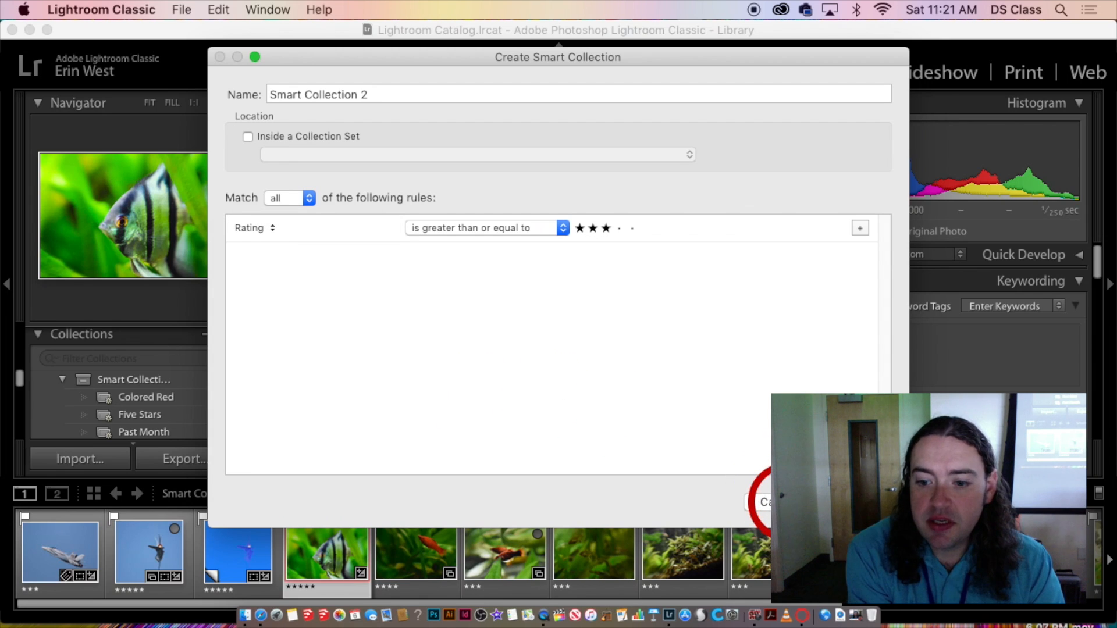
{"action": "left_click", "coordinate": [783, 502]}
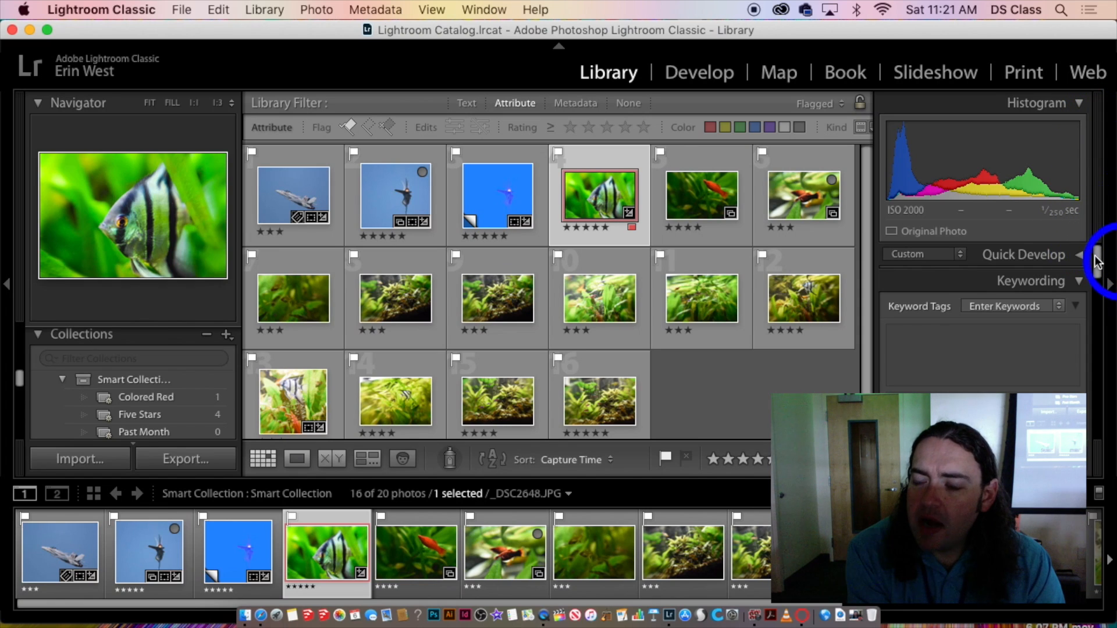
- Collapse the Keywording, Keyword List, Metadata and Comments sections
{"action": "left_click_drag", "start_coordinate": [1096, 261], "coordinate": [1101, 270]}
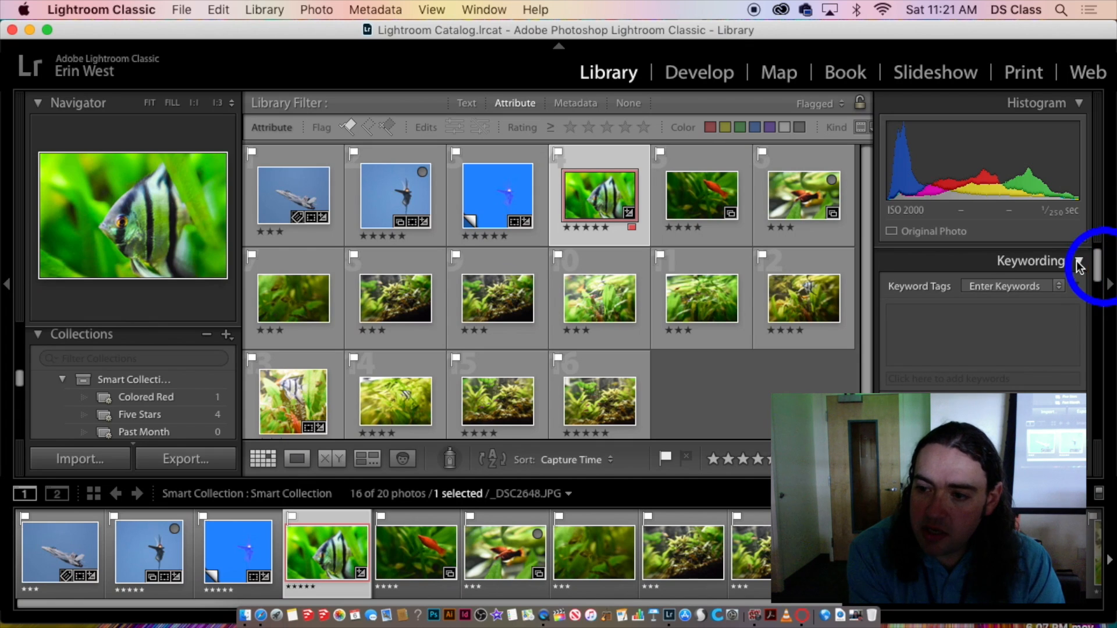
{"action": "left_click", "coordinate": [1087, 266]}
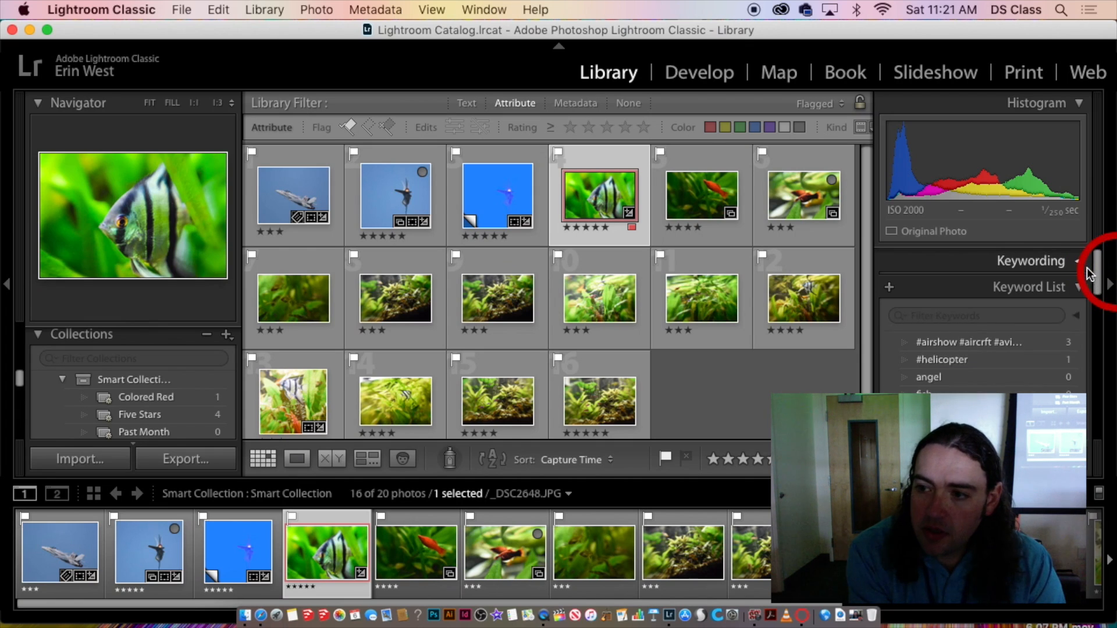
{"action": "left_click", "coordinate": [1086, 287]}
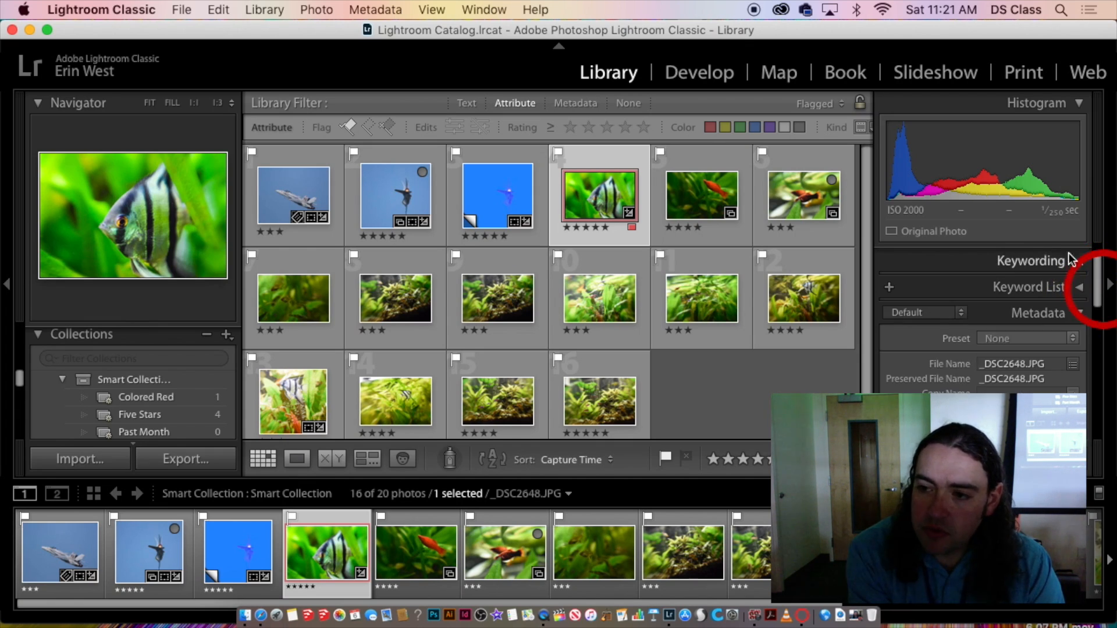
{"action": "left_click", "coordinate": [1074, 313]}
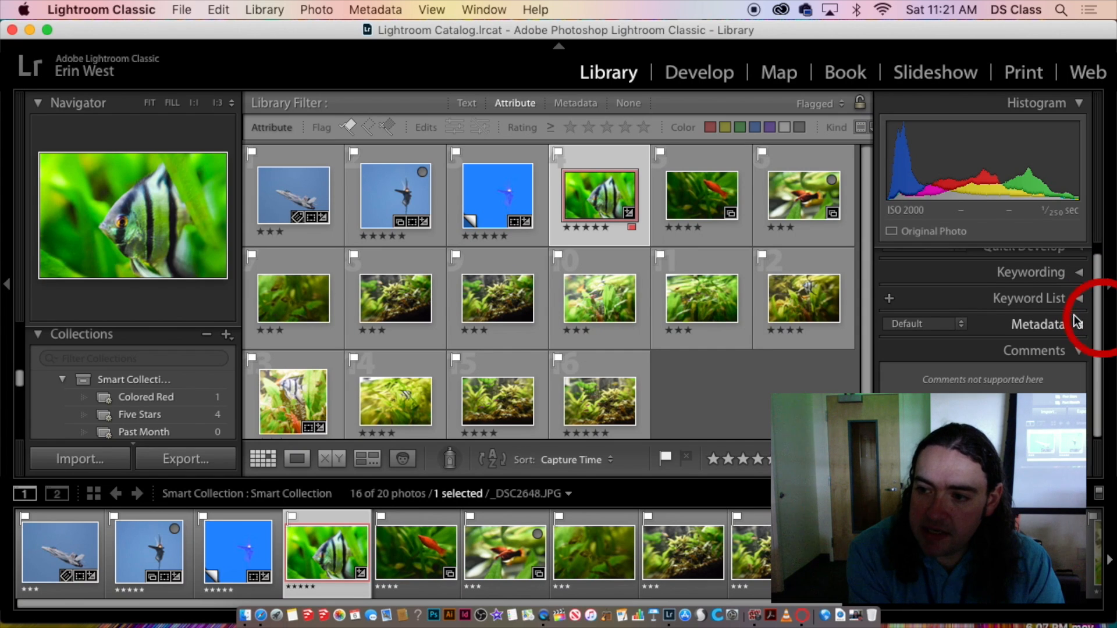
{"action": "left_click", "coordinate": [1080, 352]}
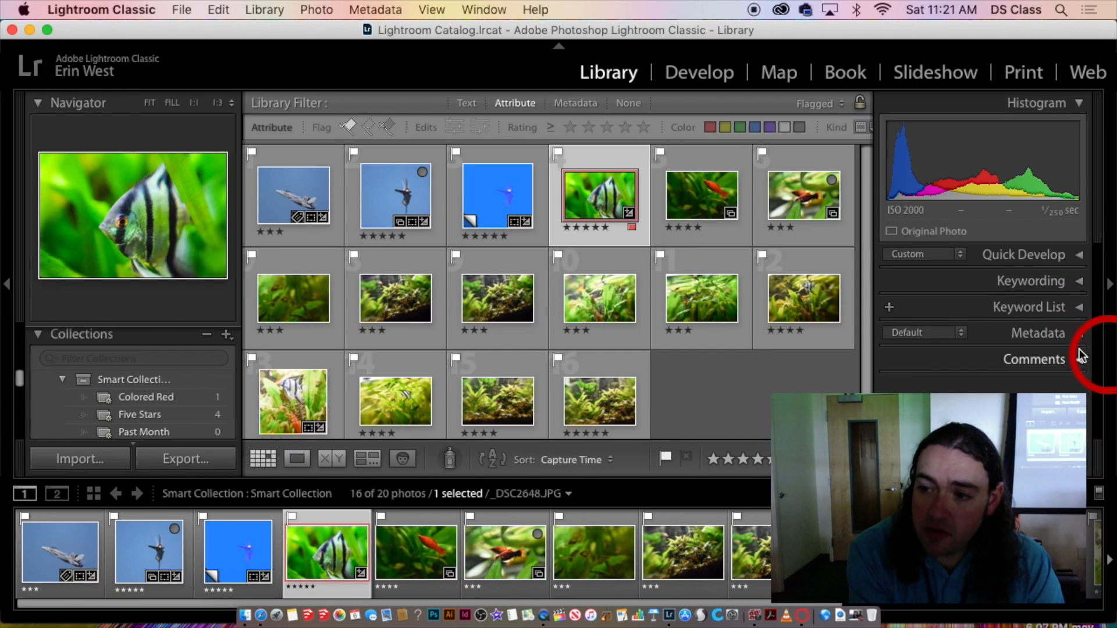
- Expand the Keywording section and add the keywords angel and fish to the selected striped angelfish photo
{"action": "left_click", "coordinate": [1078, 283]}
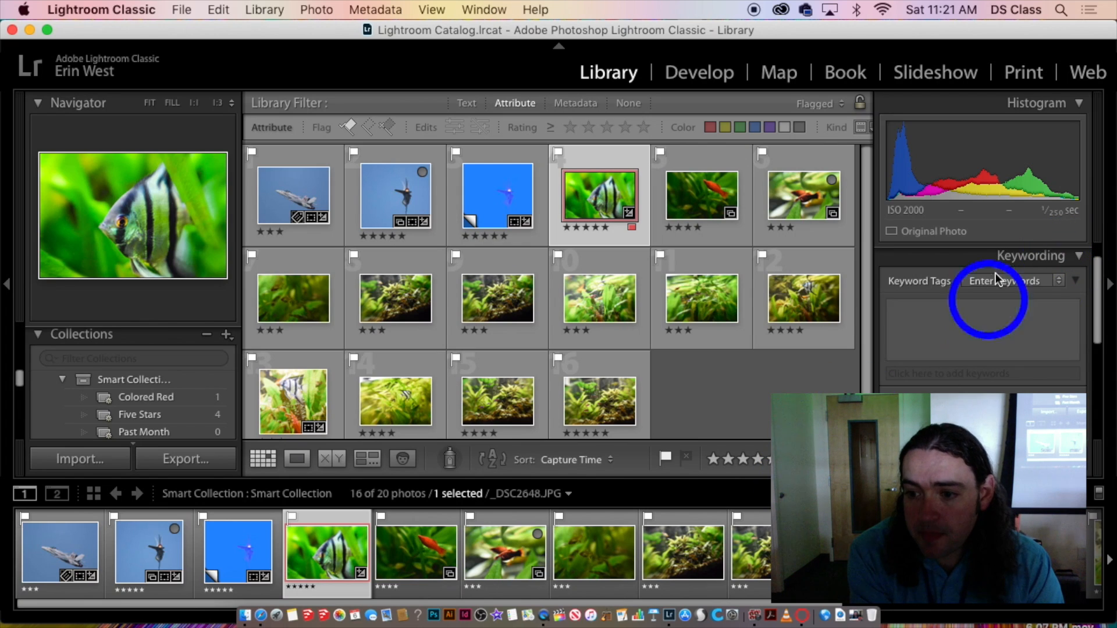
{"action": "scroll", "coordinate": [906, 352], "scroll_direction": "down", "scroll_amount": 2}
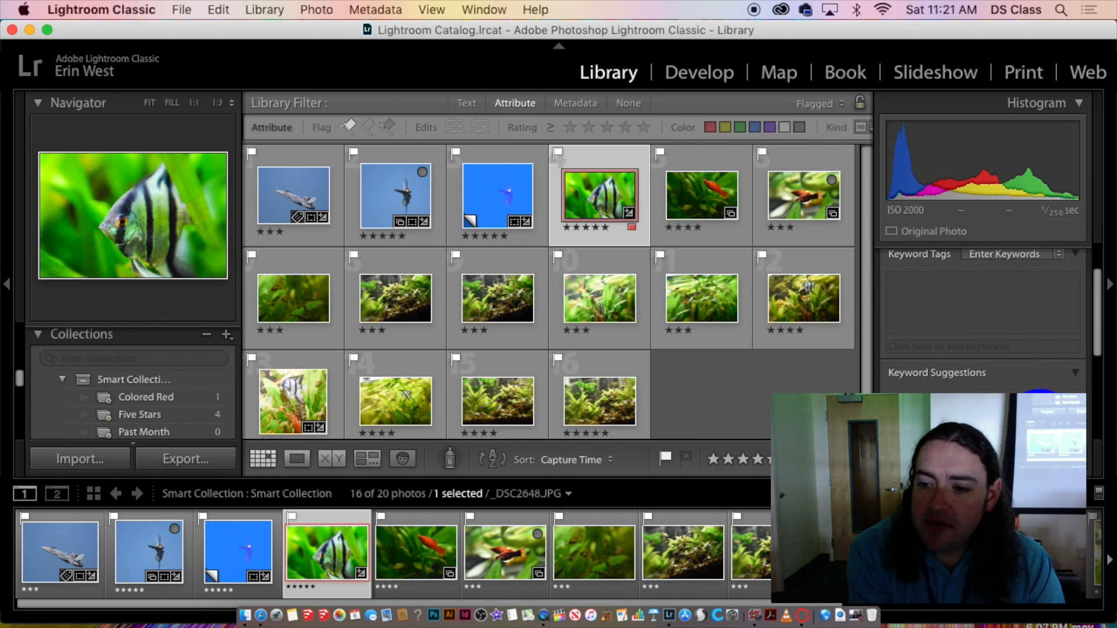
{"action": "scroll", "coordinate": [973, 374], "scroll_direction": "down", "scroll_amount": 1}
{"action": "scroll", "coordinate": [986, 390], "scroll_direction": "down", "scroll_amount": 1}
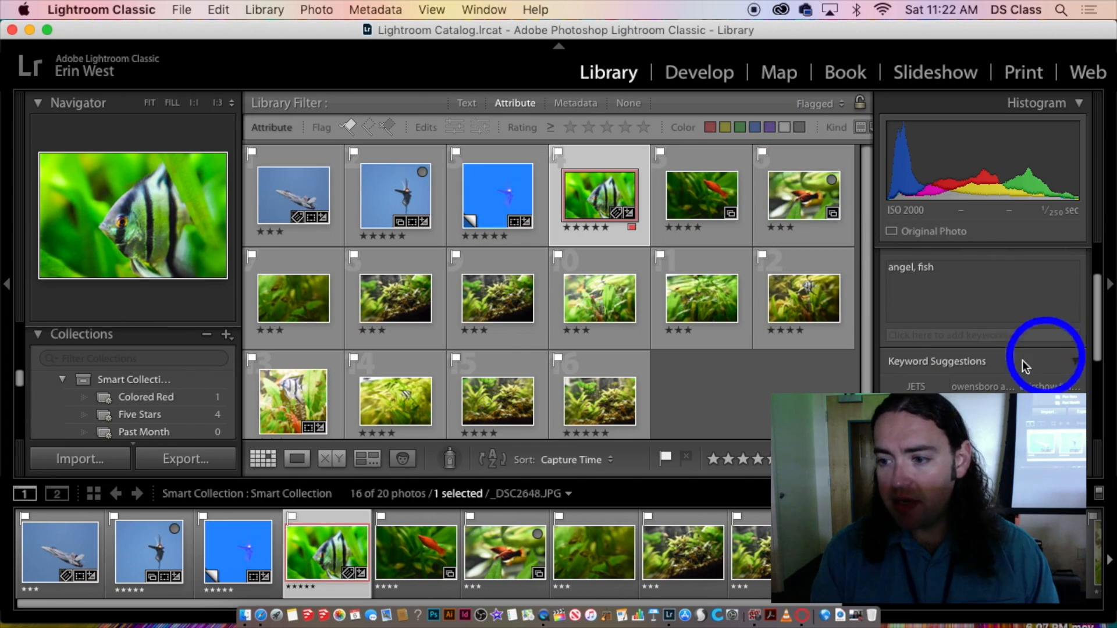
{"action": "scroll", "coordinate": [983, 347], "scroll_direction": "up", "scroll_amount": 3}
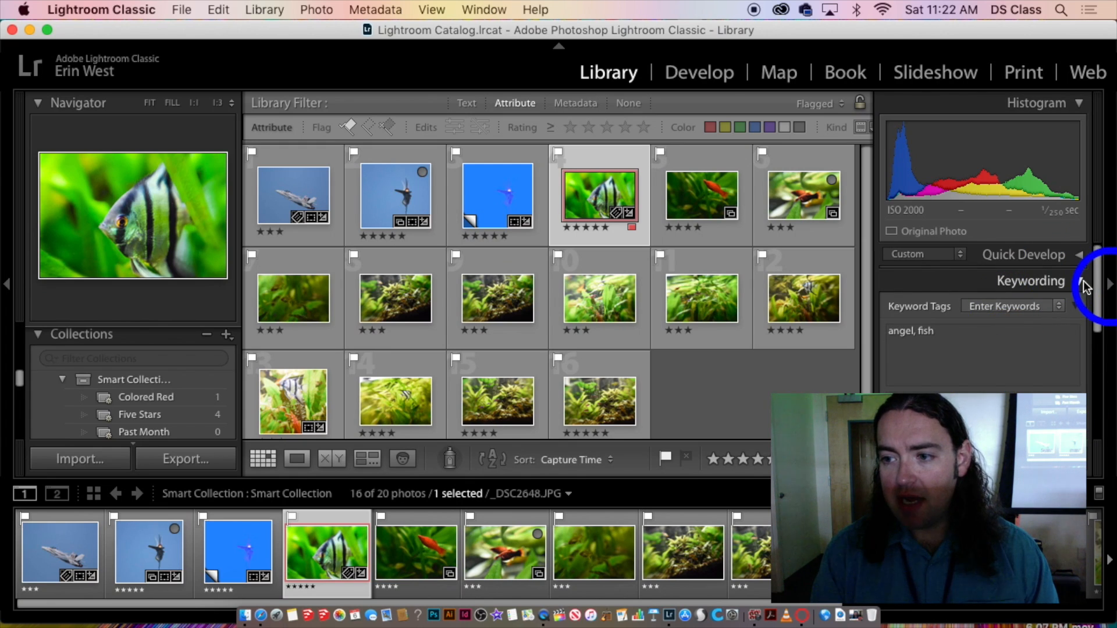
{"action": "scroll", "coordinate": [1072, 357], "scroll_direction": "down", "scroll_amount": 5}
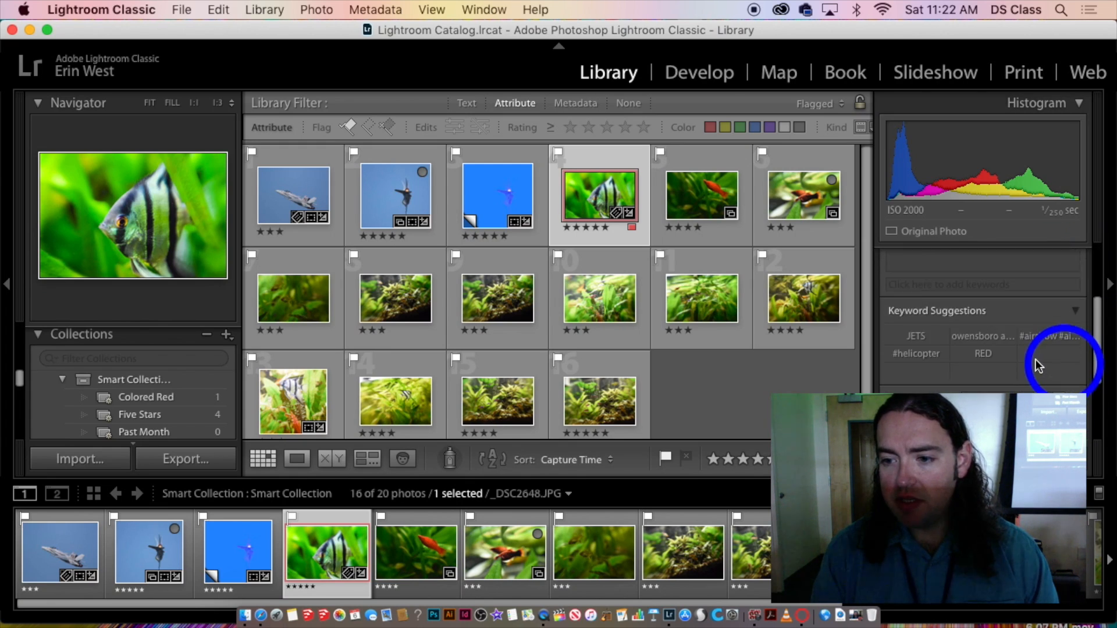
{"action": "scroll", "coordinate": [1040, 364], "scroll_direction": "down", "scroll_amount": 2}
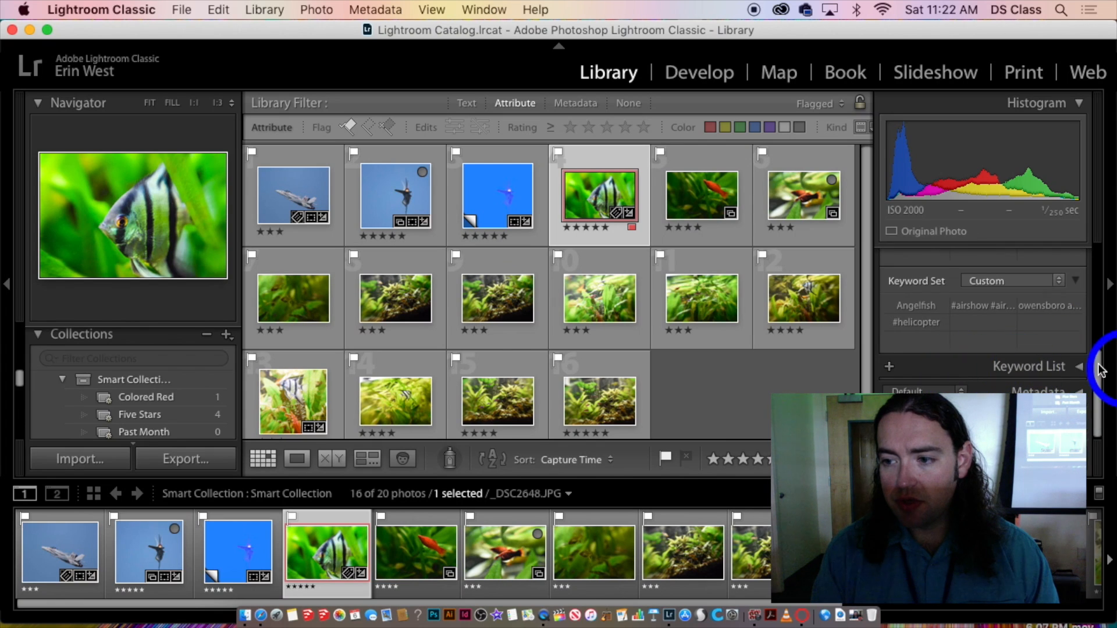
- Expand the Keyword List and create the keyword aquarium, adding it to the selected striped angelfish photo
{"action": "left_click", "coordinate": [1081, 367]}
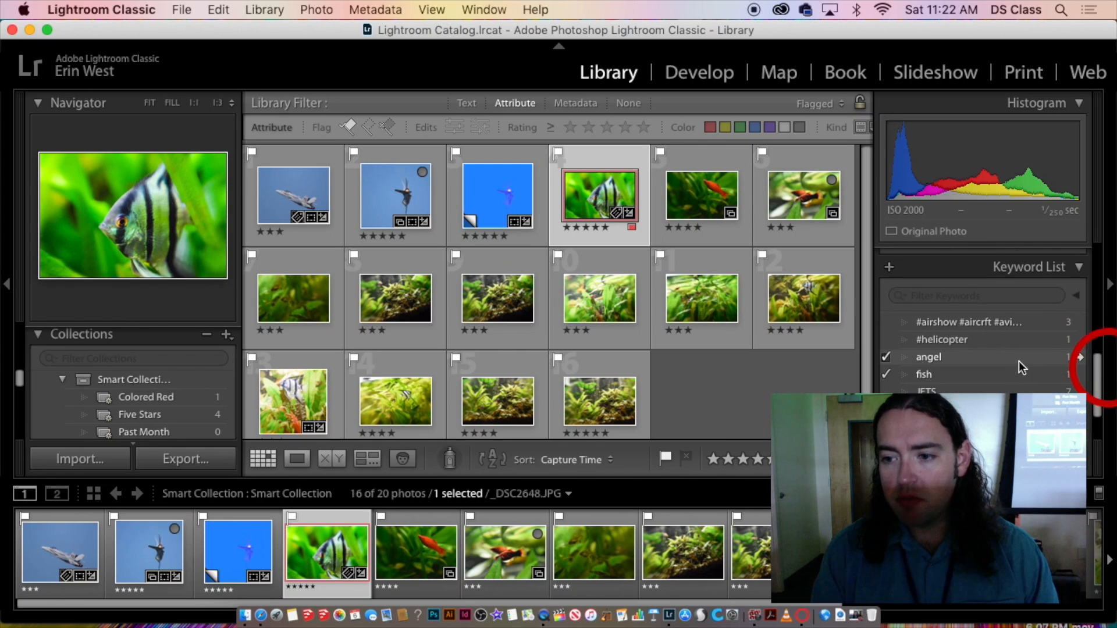
{"action": "left_click", "coordinate": [890, 261]}
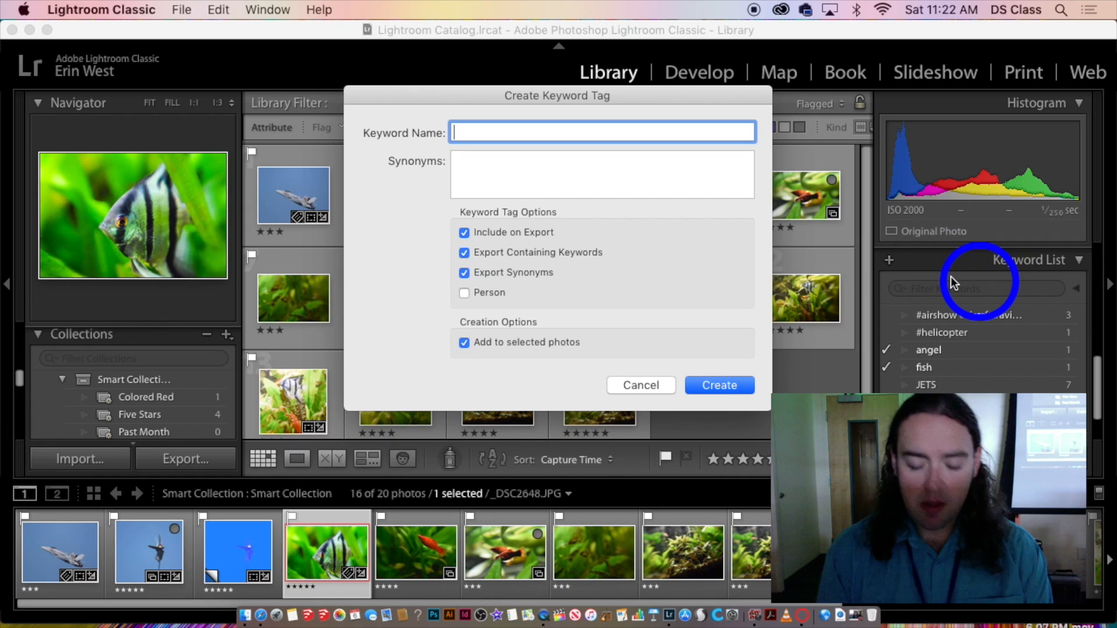
{"action": "type", "text": "aquar"}
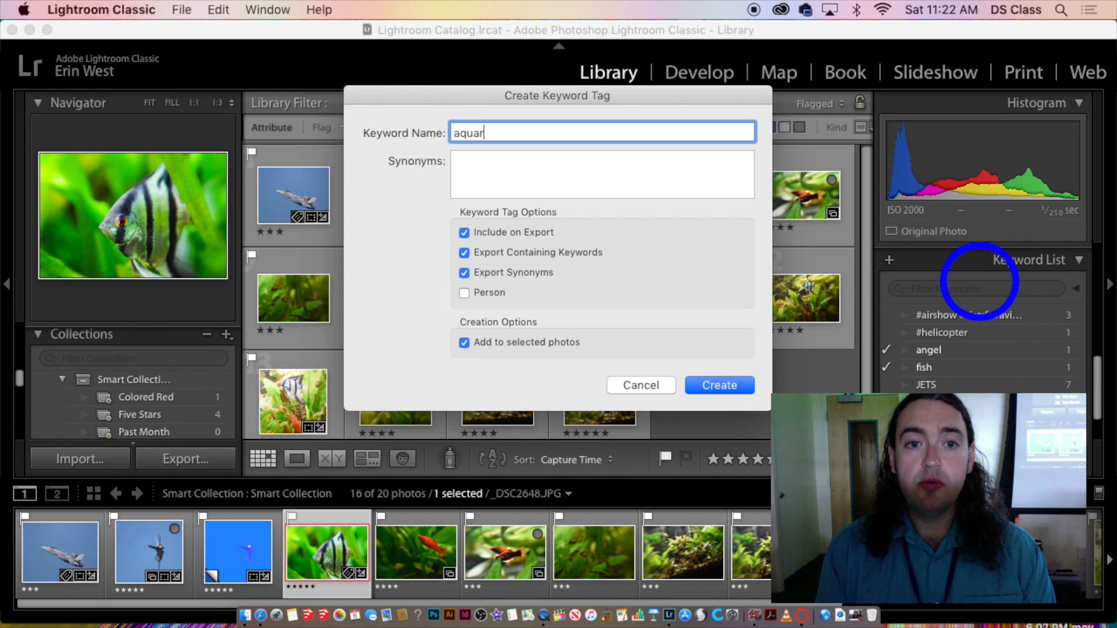
{"action": "type", "text": "ium"}
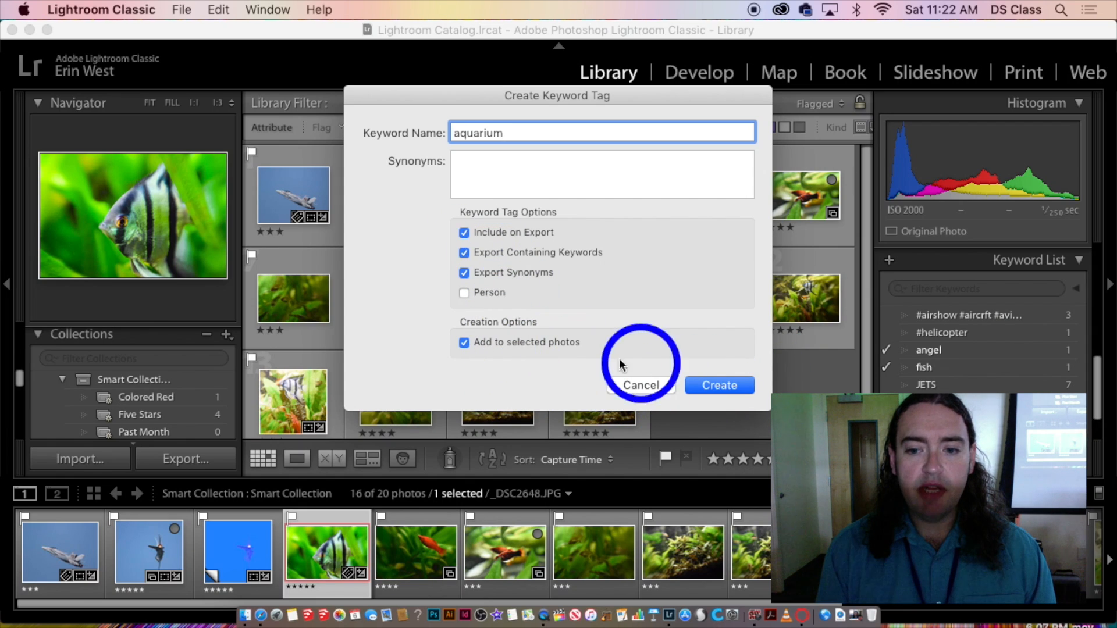
{"action": "left_click", "coordinate": [720, 385]}
{"action": "scroll", "coordinate": [903, 365], "scroll_direction": "down", "scroll_amount": 1}
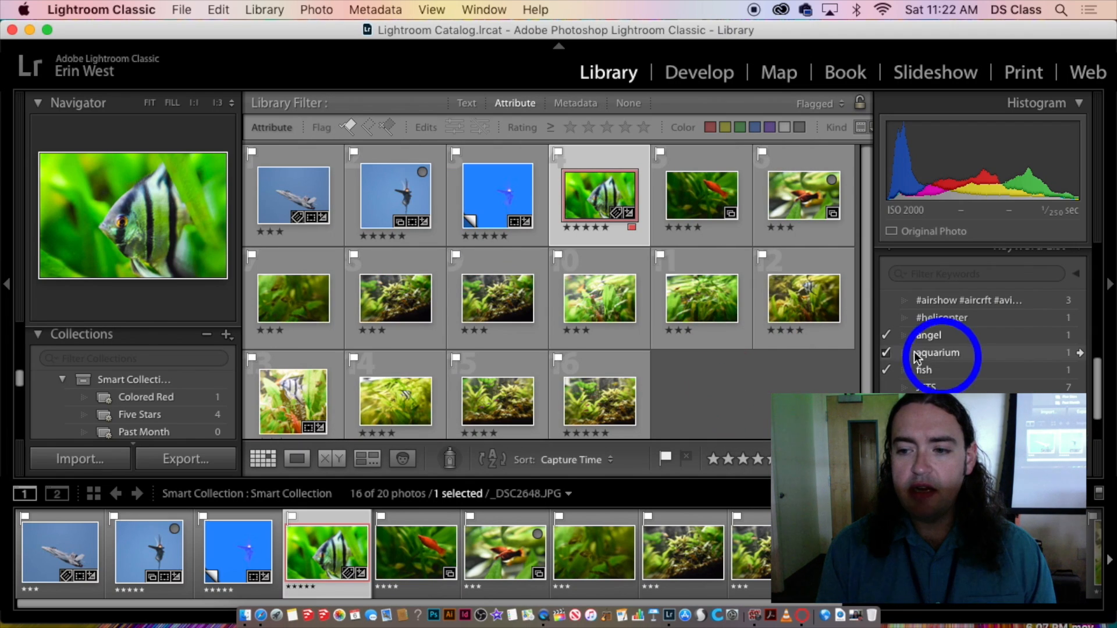
{"action": "left_click", "coordinate": [893, 355]}
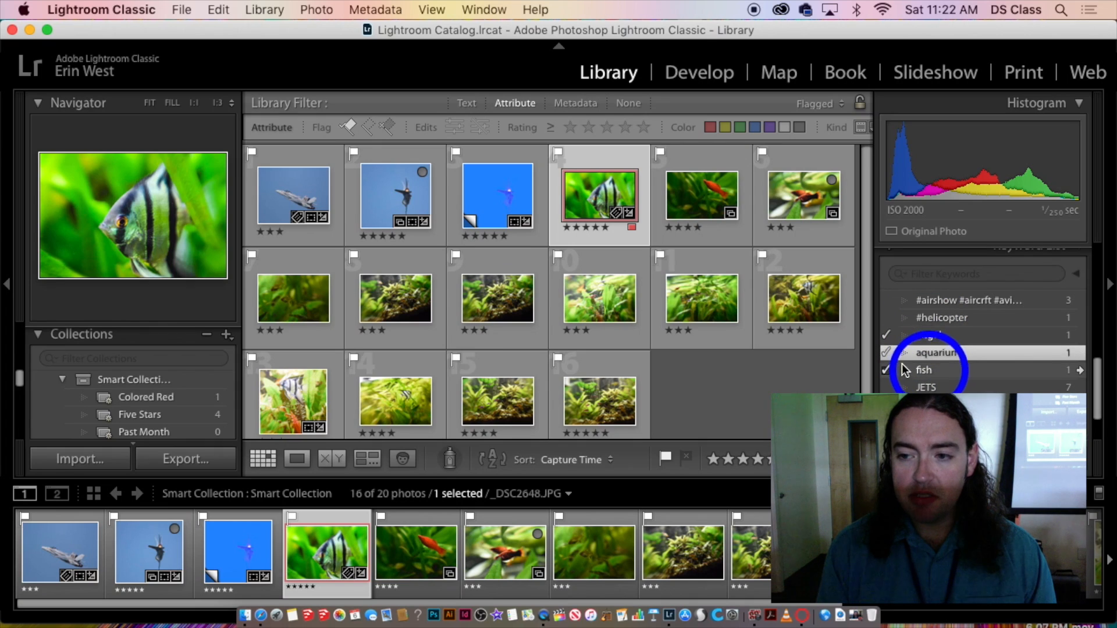
- Look over the Keyword List entries and switch the grid to All Photographs in the catalog
{"action": "scroll", "coordinate": [931, 367], "scroll_direction": "down", "scroll_amount": 1}
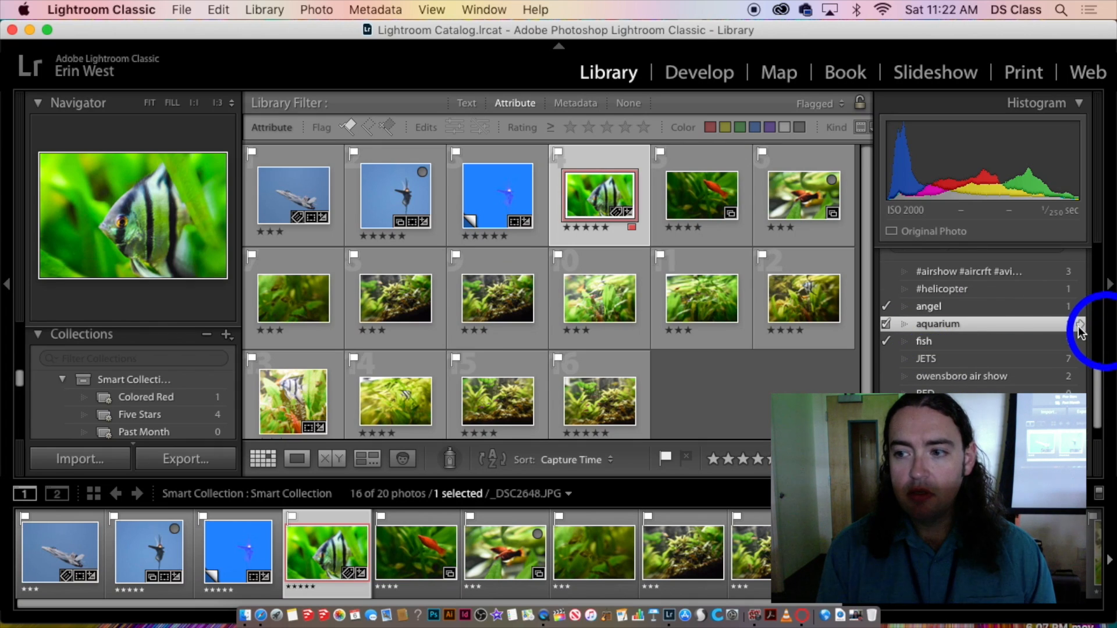
{"action": "scroll", "coordinate": [1079, 330], "scroll_direction": "up", "scroll_amount": 1}
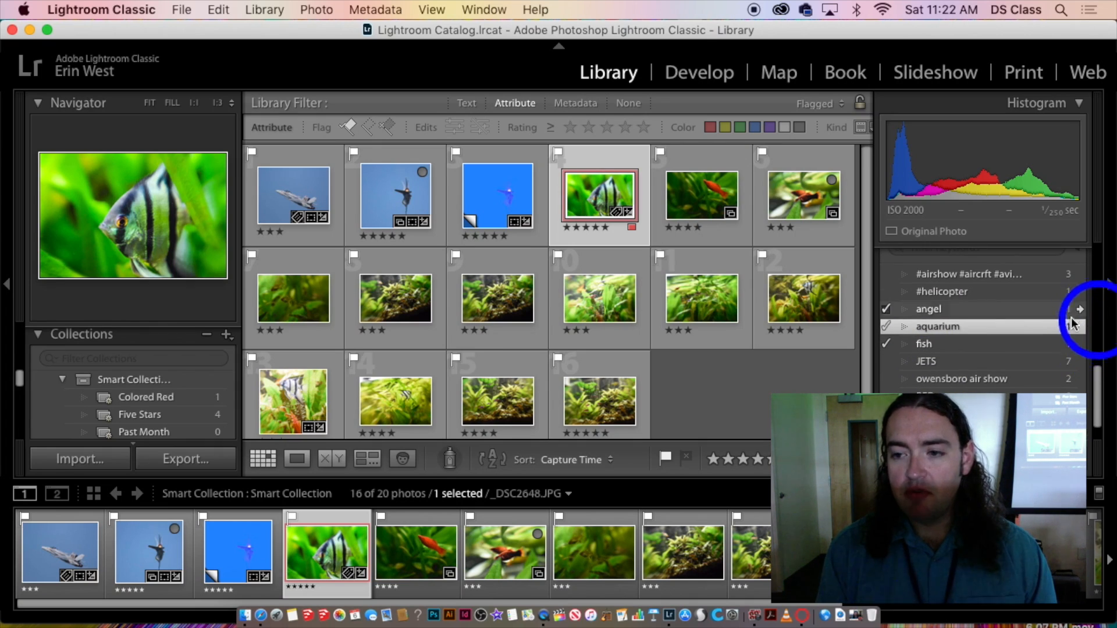
{"action": "scroll", "coordinate": [1069, 323], "scroll_direction": "up", "scroll_amount": 5}
{"action": "scroll", "coordinate": [1034, 336], "scroll_direction": "down", "scroll_amount": 6}
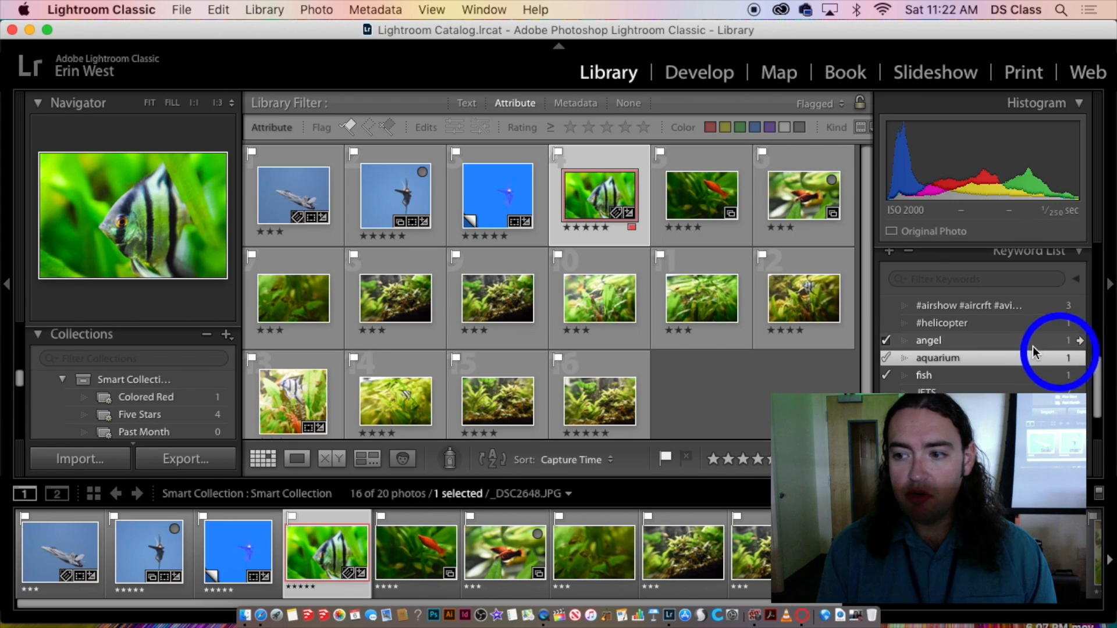
{"action": "scroll", "coordinate": [174, 408], "scroll_direction": "up", "scroll_amount": 8}
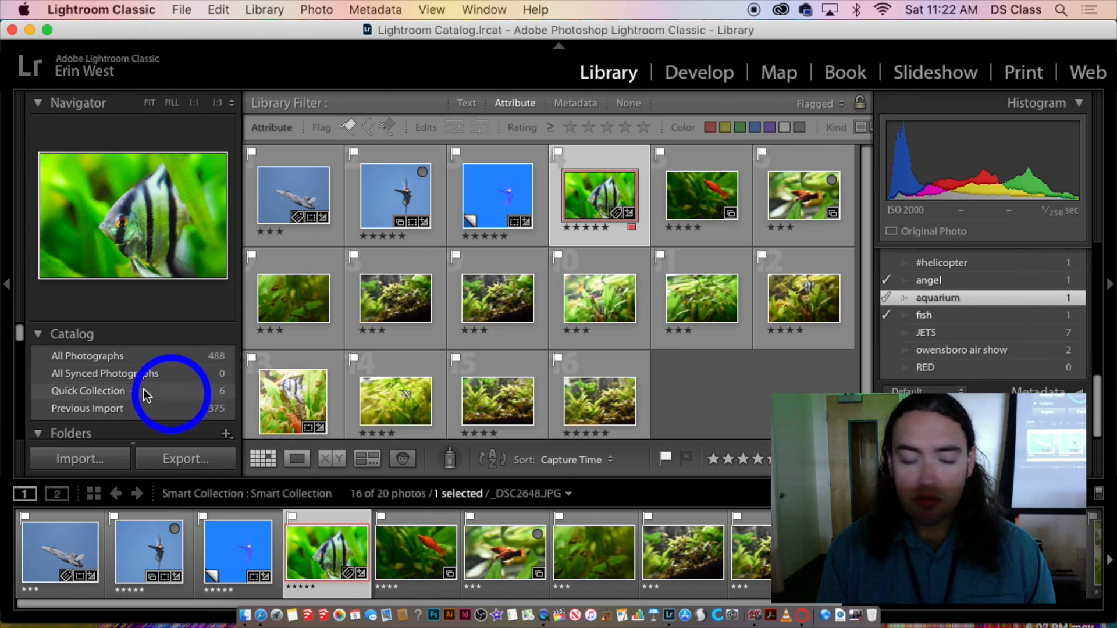
{"action": "left_click", "coordinate": [137, 357]}
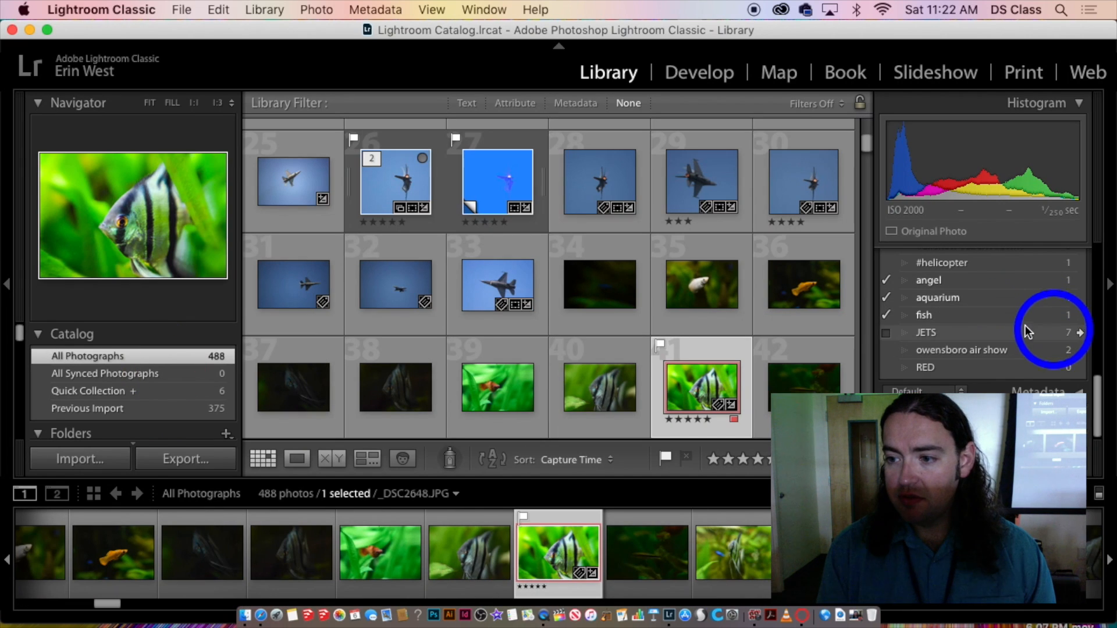
- Apply the existing fish keyword from the Keyword List to photo 46 and the neighbouring photo 45
{"action": "scroll", "coordinate": [1021, 340], "scroll_direction": "up", "scroll_amount": 3}
{"action": "scroll", "coordinate": [1012, 349], "scroll_direction": "down", "scroll_amount": 3}
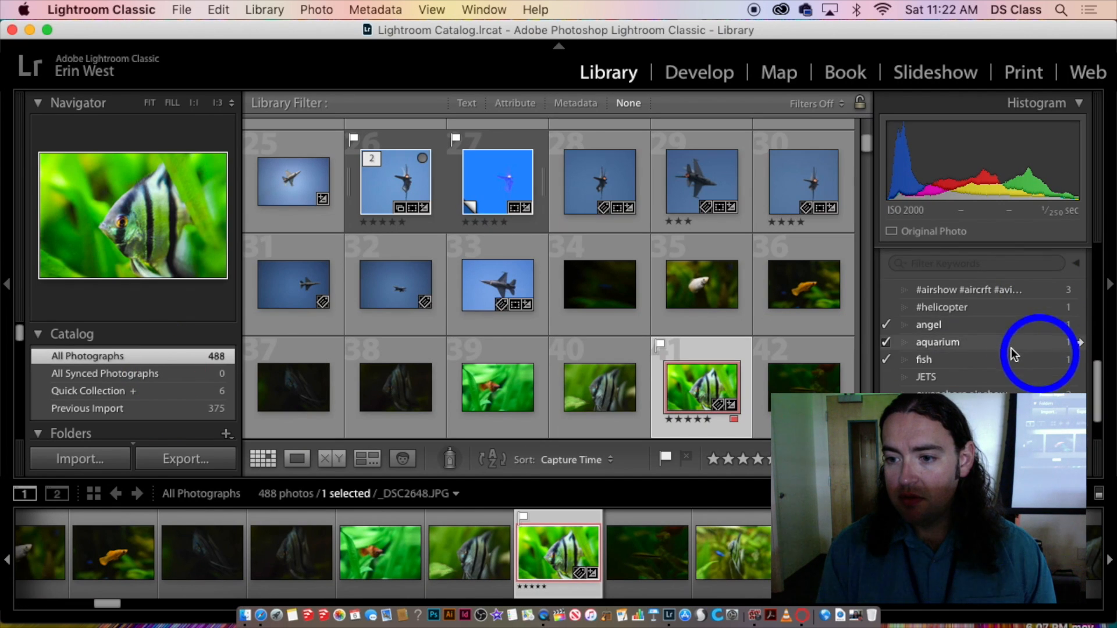
{"action": "left_click", "coordinate": [1006, 550]}
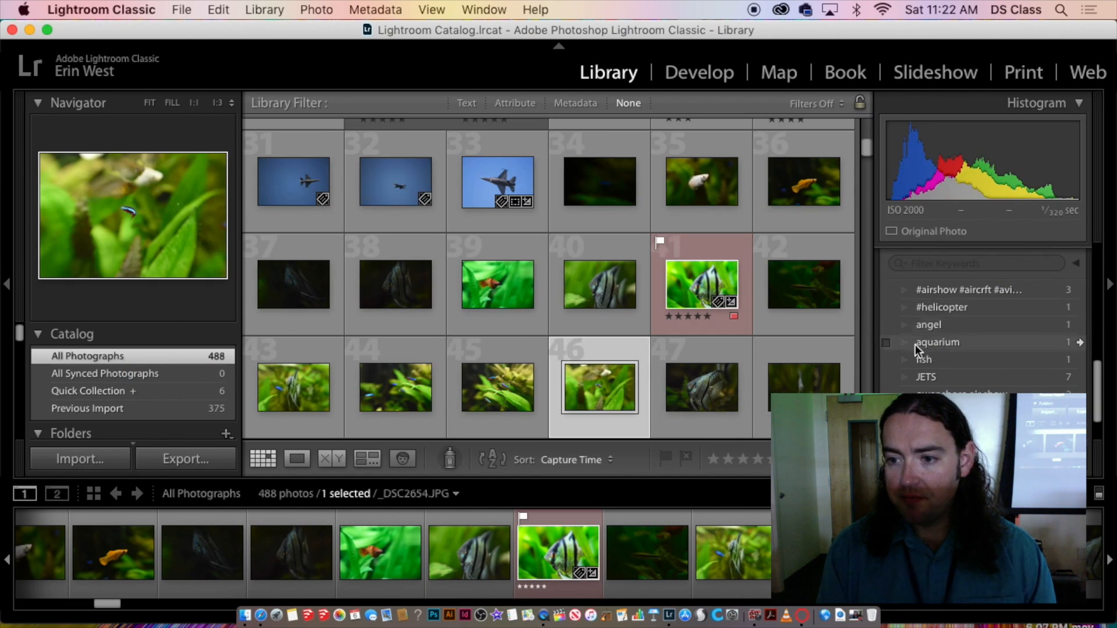
{"action": "left_click", "coordinate": [889, 360]}
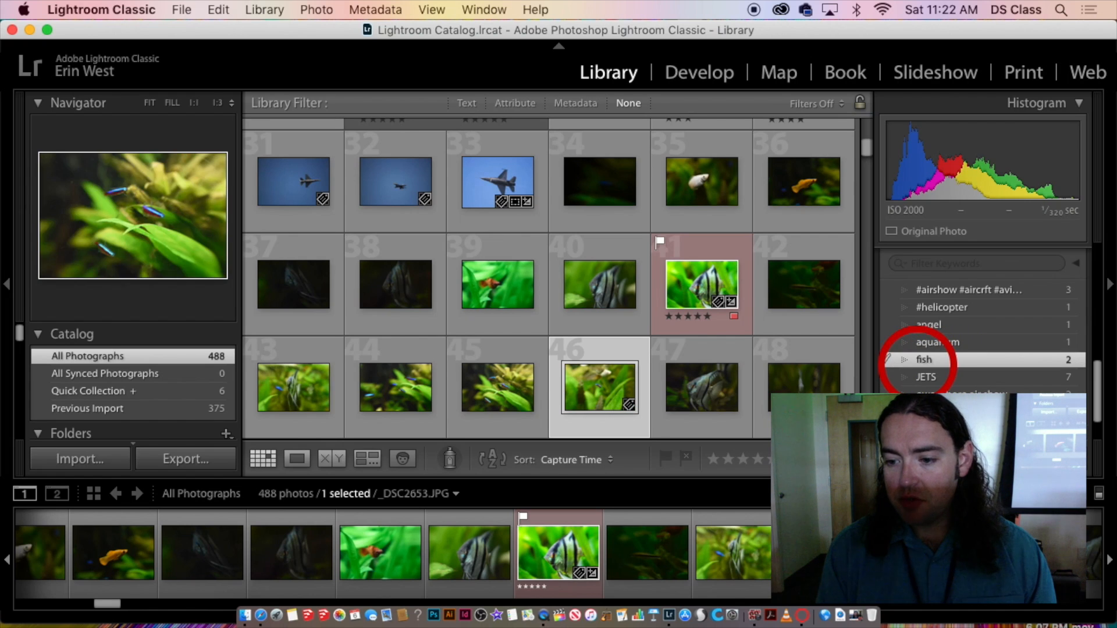
{"action": "key", "text": "Left"}
{"action": "left_click", "coordinate": [886, 360]}
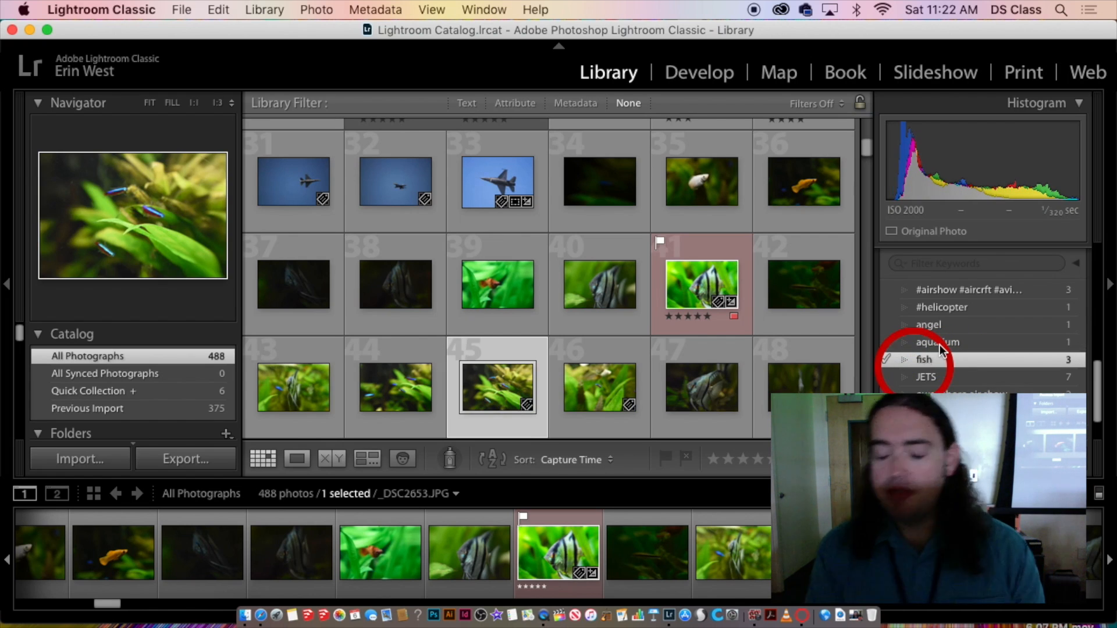
- Add the keywords tank and freshwater to the keyword tags of photo 45
{"action": "scroll", "coordinate": [996, 355], "scroll_direction": "down", "scroll_amount": 3}
{"action": "scroll", "coordinate": [998, 360], "scroll_direction": "up", "scroll_amount": 5}
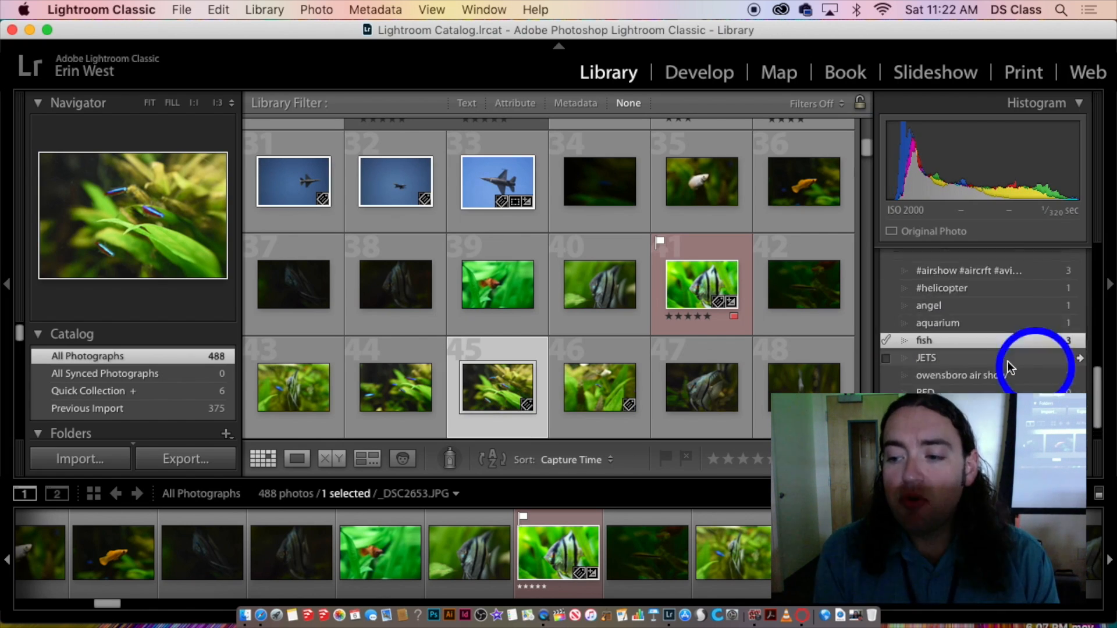
{"action": "scroll", "coordinate": [1043, 336], "scroll_direction": "up", "scroll_amount": 4}
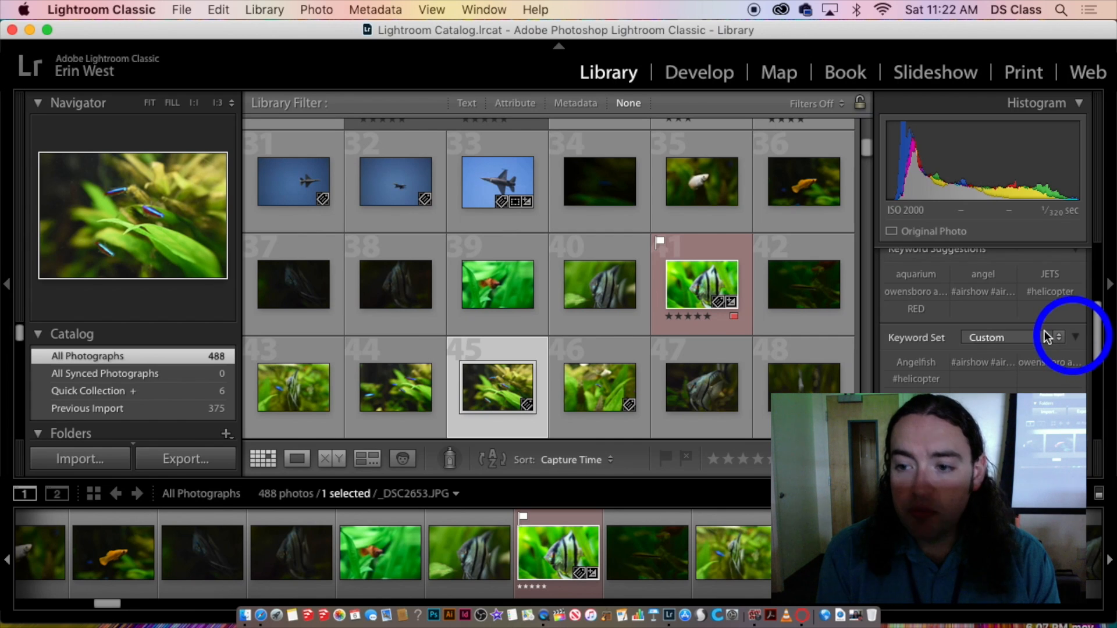
{"action": "scroll", "coordinate": [1041, 329], "scroll_direction": "up", "scroll_amount": 2}
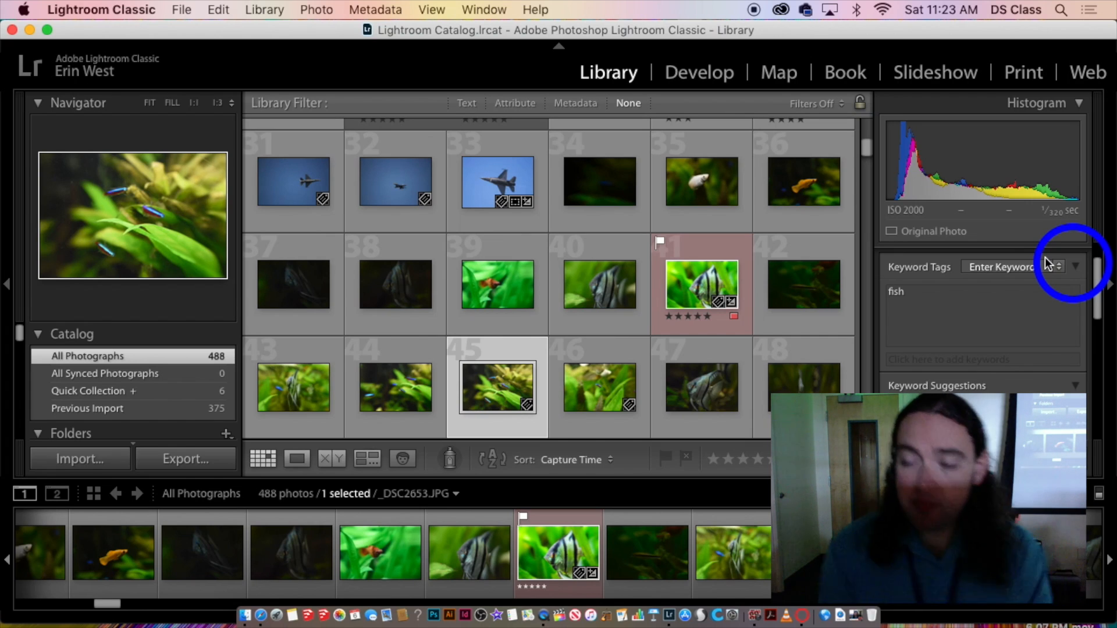
{"action": "left_click", "coordinate": [978, 307]}
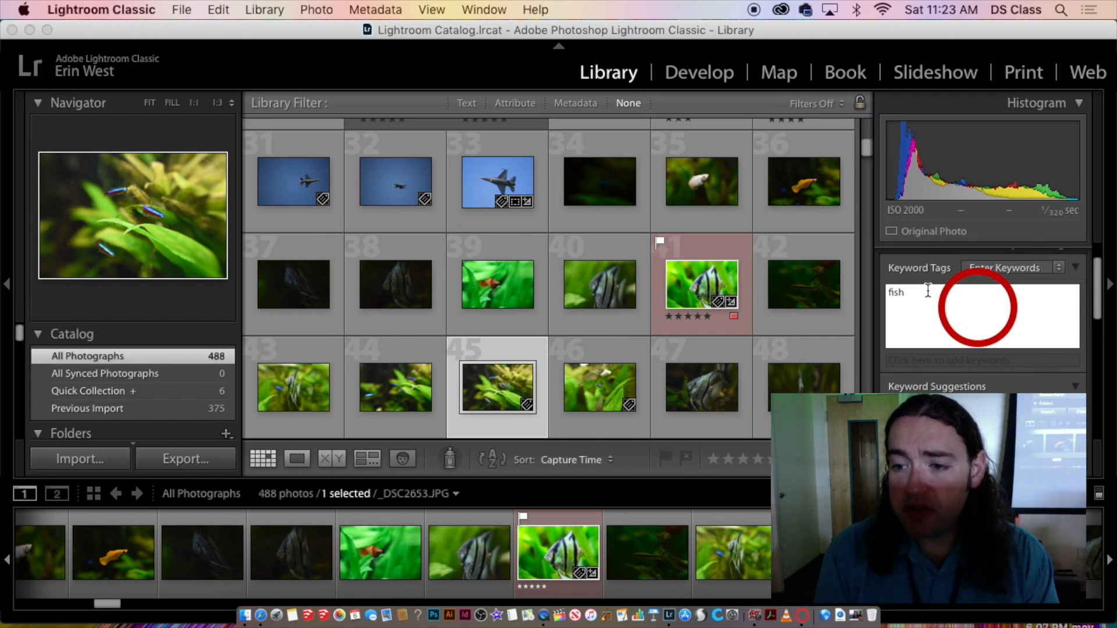
{"action": "type", "text": ","}
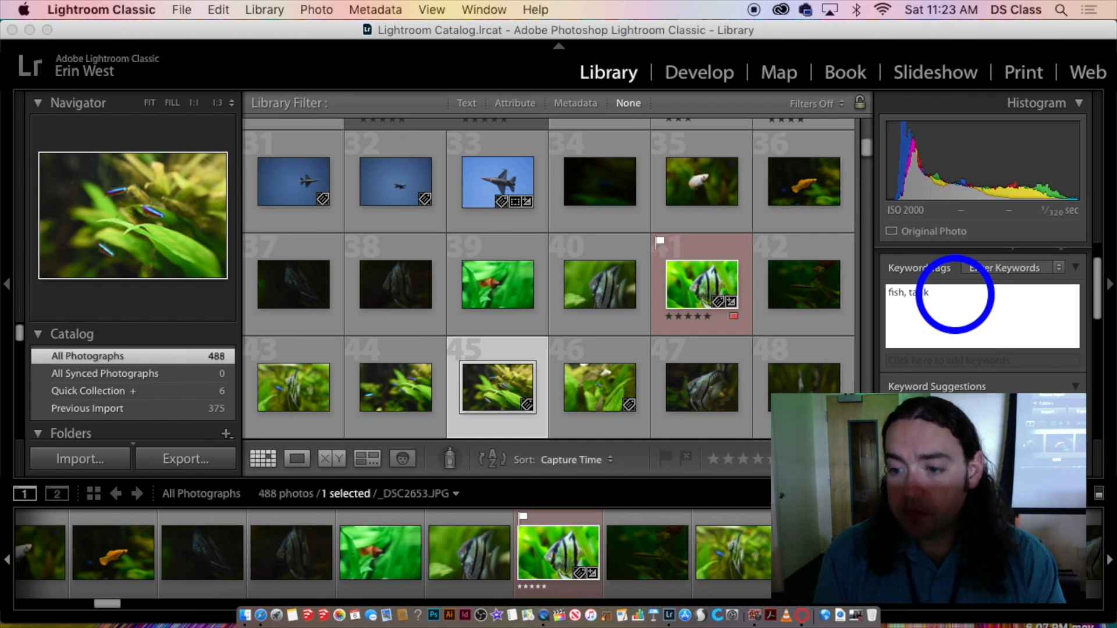
{"action": "type", "text": "tank, freshwater"}
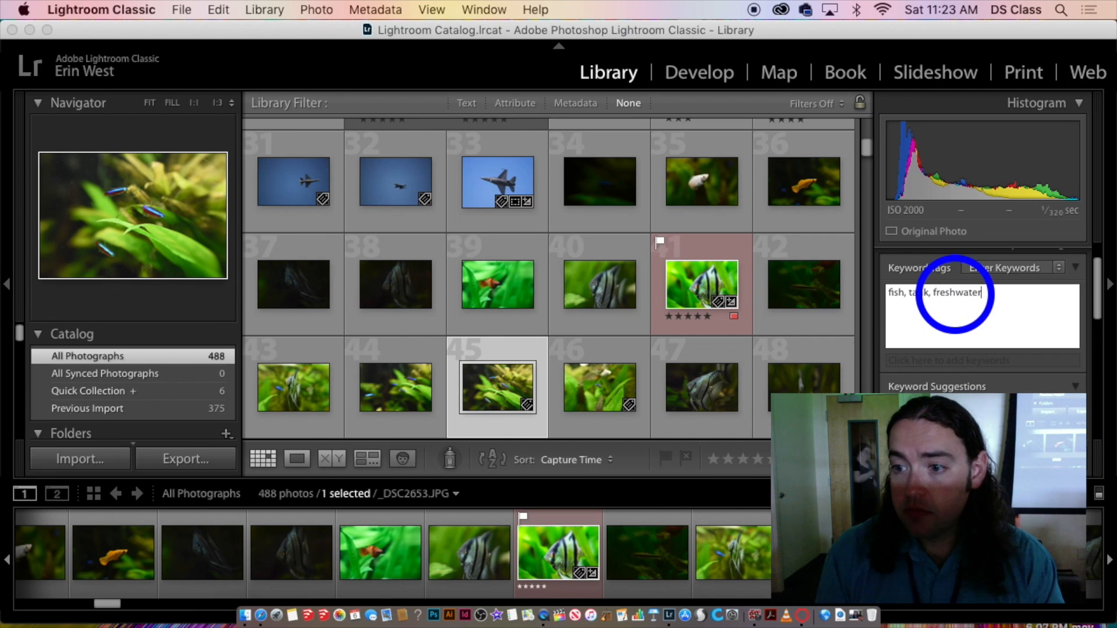
{"action": "key", "text": "Return"}
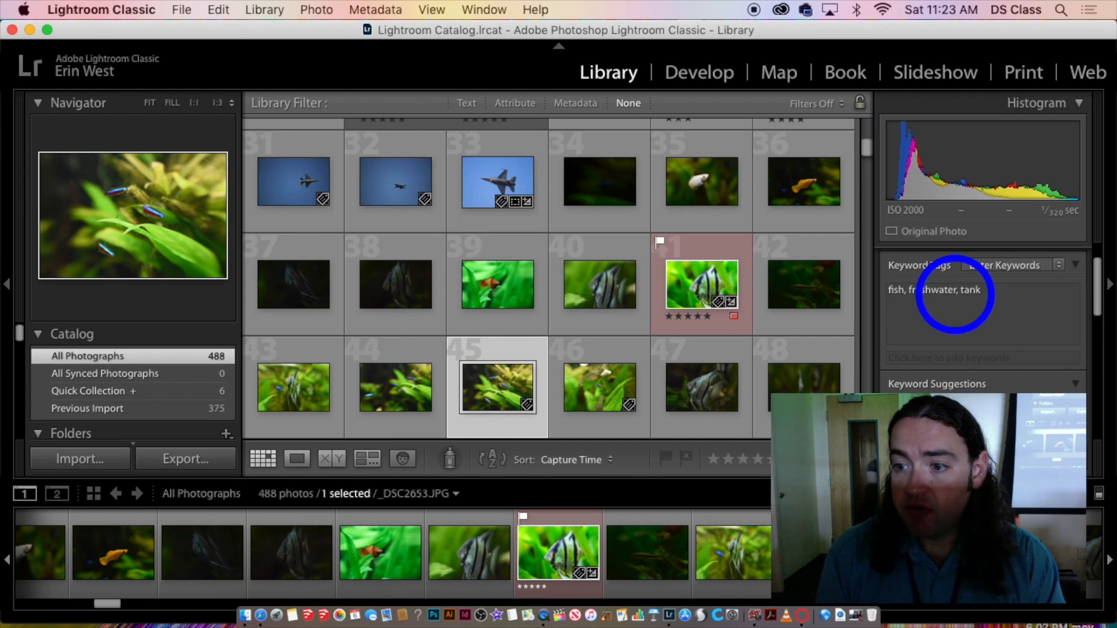
- Check the Keyword List for the keywords applied to photos 40, 41 and 42, leaving dark photo 42 selected
{"action": "scroll", "coordinate": [960, 381], "scroll_direction": "up", "scroll_amount": 2}
{"action": "scroll", "coordinate": [966, 388], "scroll_direction": "down", "scroll_amount": 8}
{"action": "scroll", "coordinate": [964, 388], "scroll_direction": "down", "scroll_amount": 6}
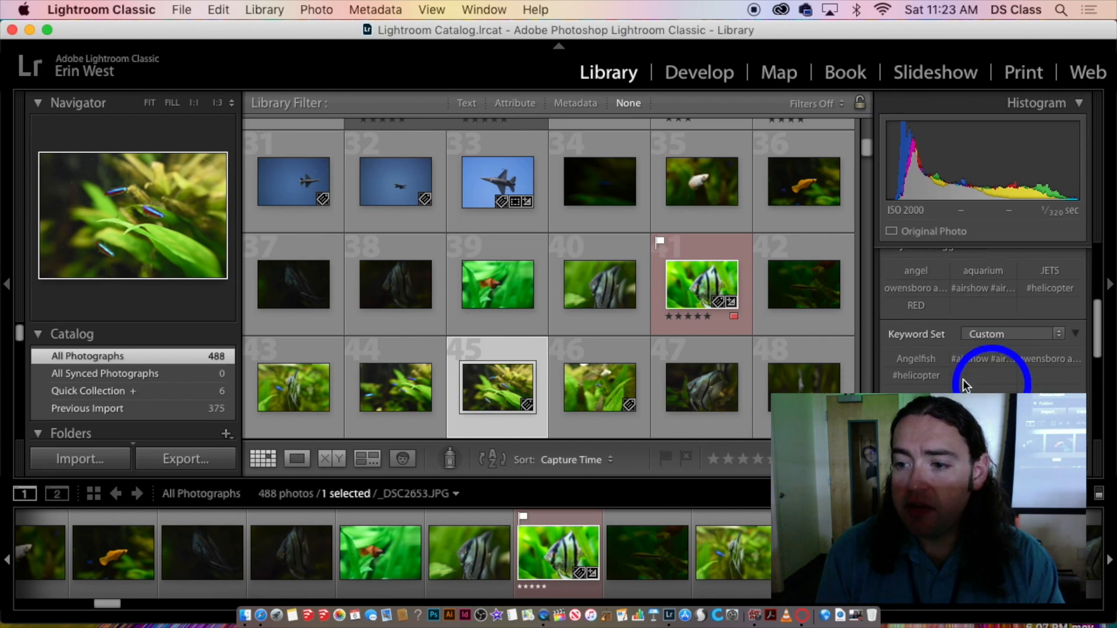
{"action": "scroll", "coordinate": [938, 388], "scroll_direction": "down", "scroll_amount": 2}
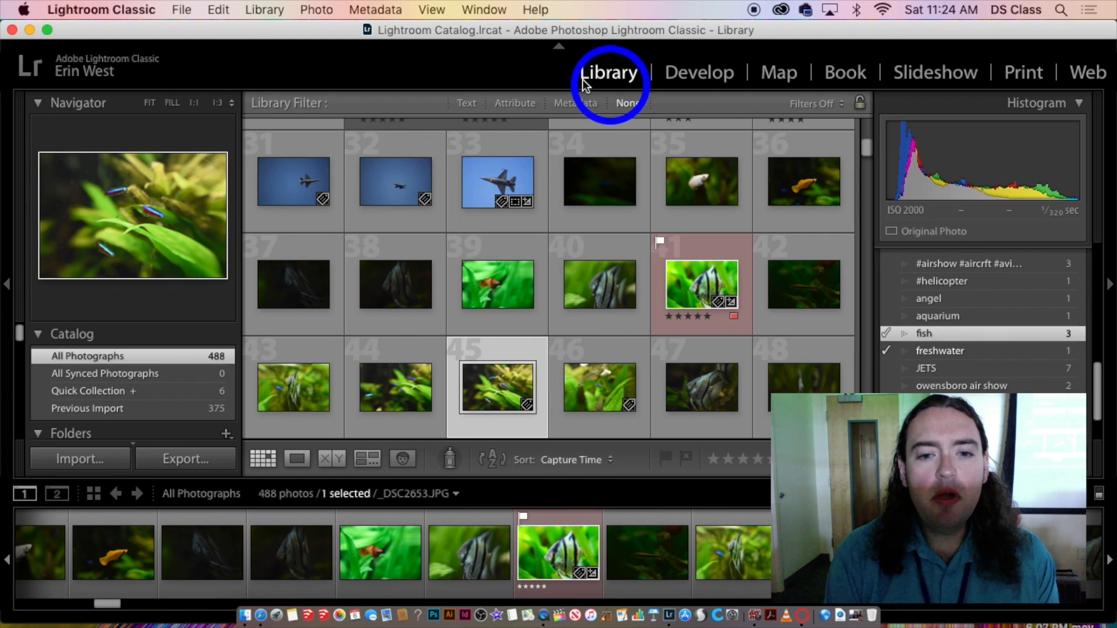
{"action": "left_click", "coordinate": [675, 242]}
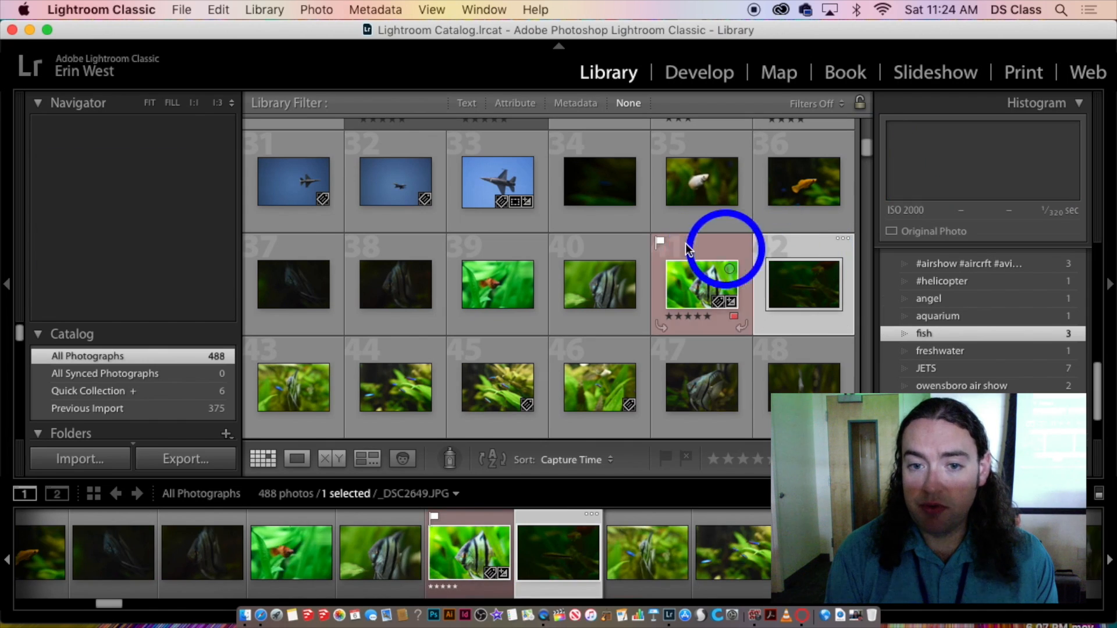
{"action": "left_click", "coordinate": [598, 243]}
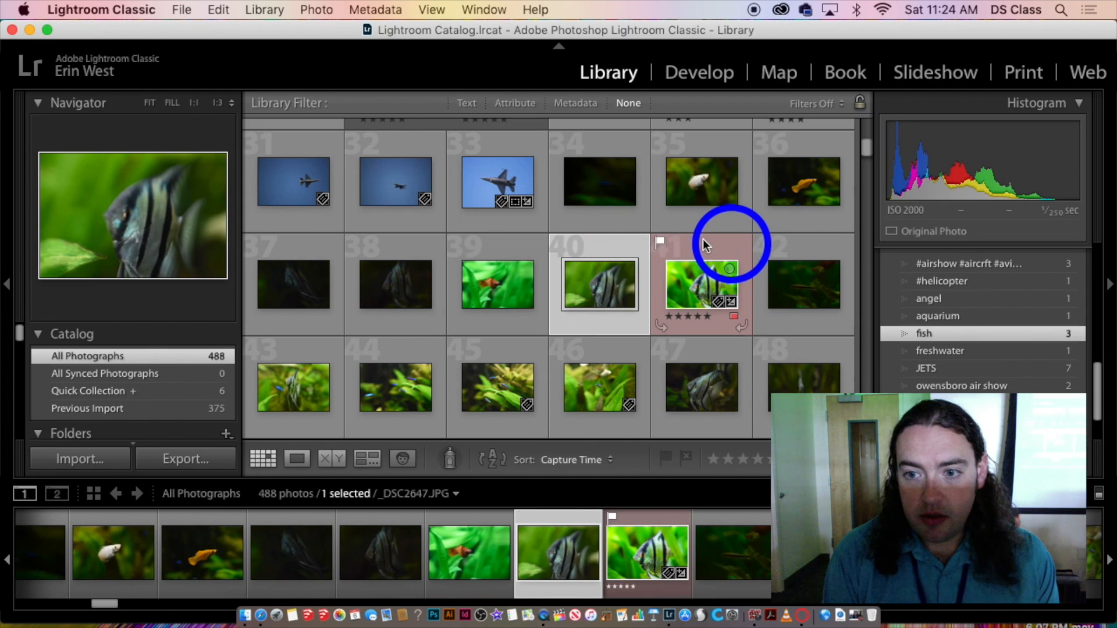
{"action": "left_click", "coordinate": [731, 244]}
{"action": "left_click", "coordinate": [800, 243]}
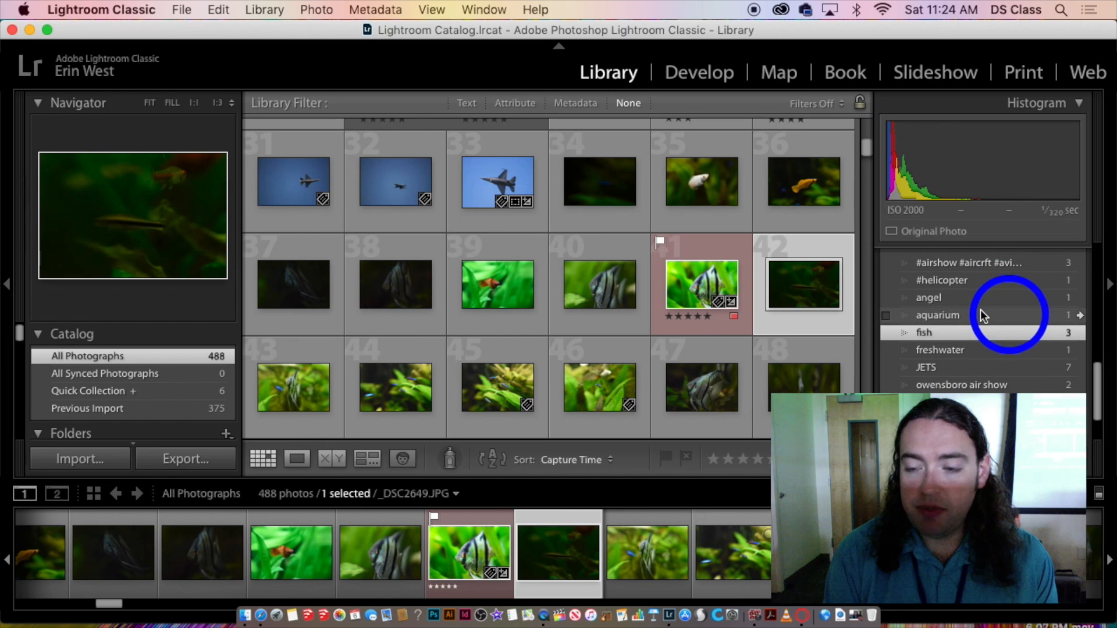
{"action": "left_click", "coordinate": [905, 335]}
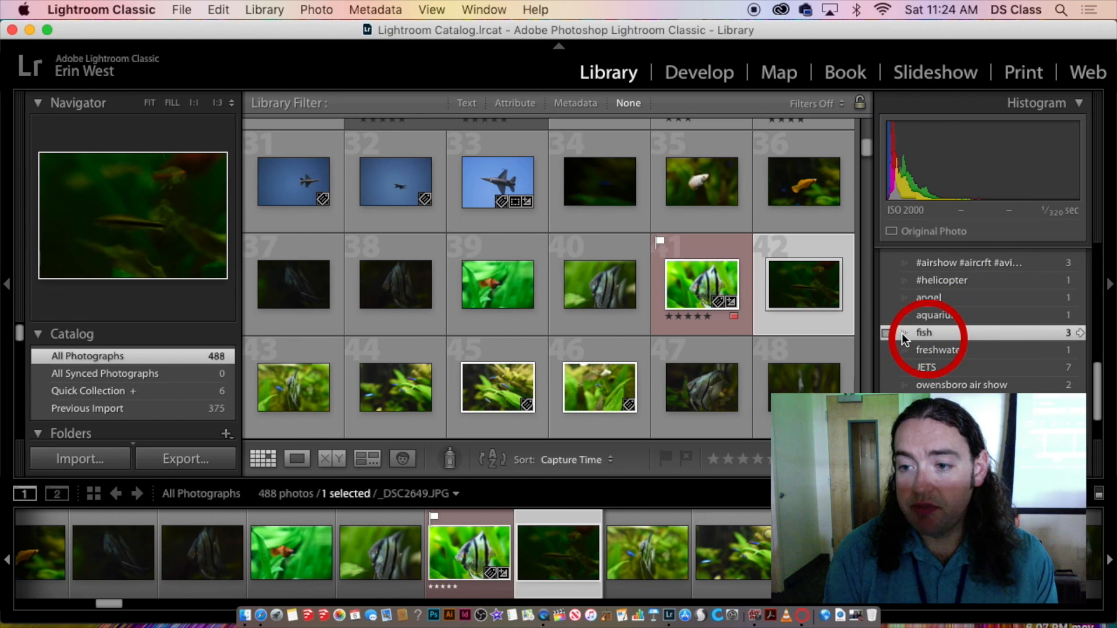
{"action": "scroll", "coordinate": [906, 335], "scroll_direction": "down", "scroll_amount": 3}
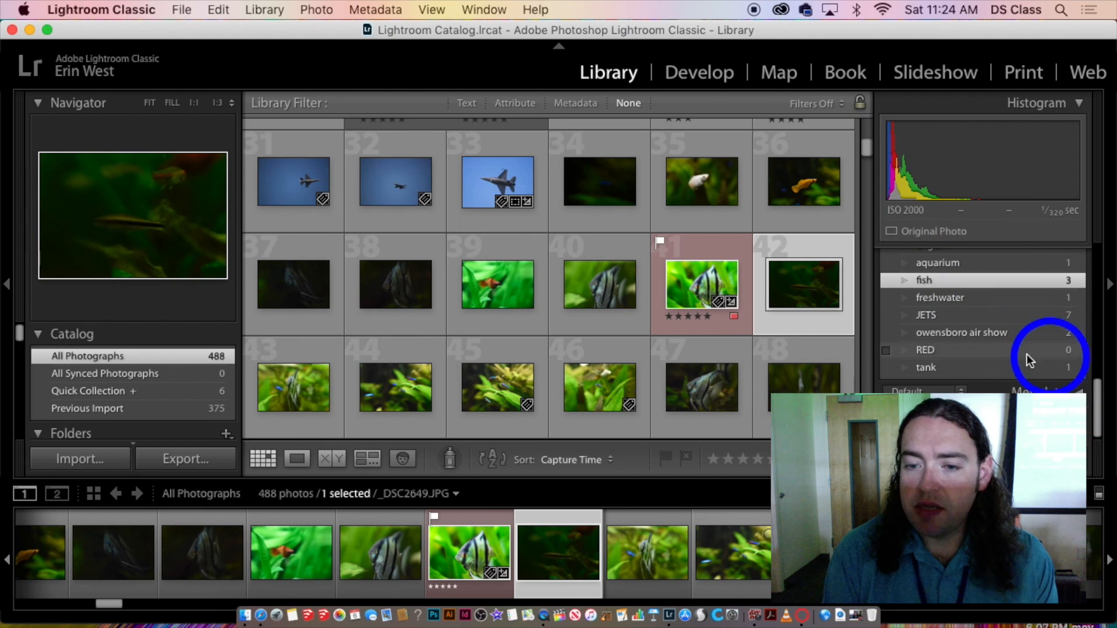
- Expand the Metadata section and review the title, copyright, rating, capture date and camera details of photo 42
{"action": "left_click", "coordinate": [1081, 395]}
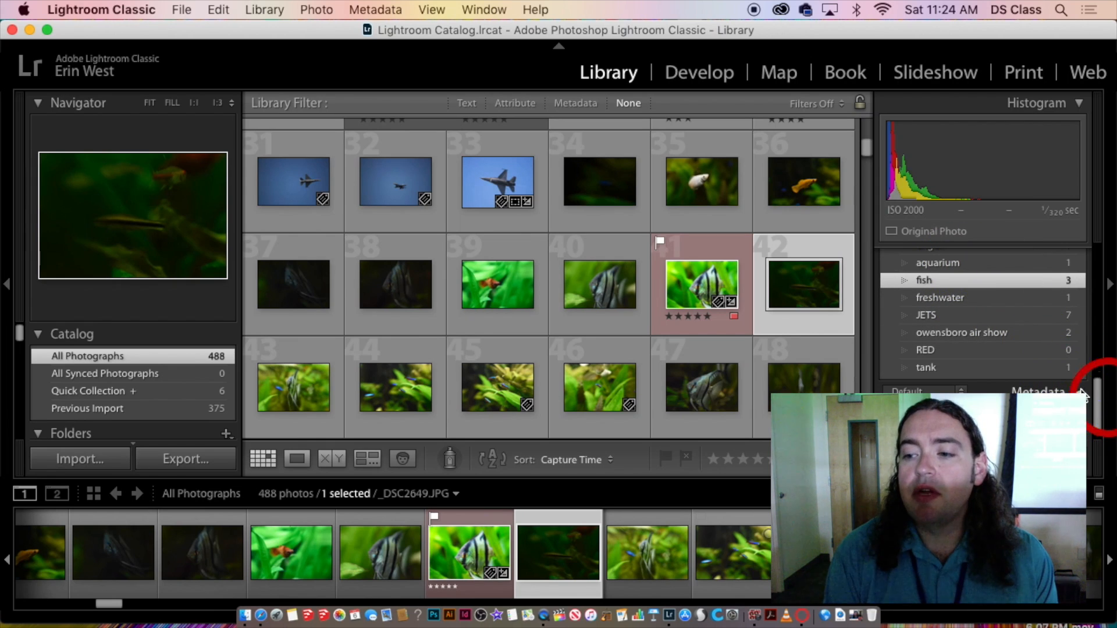
{"action": "scroll", "coordinate": [1030, 308], "scroll_direction": "down", "scroll_amount": 5}
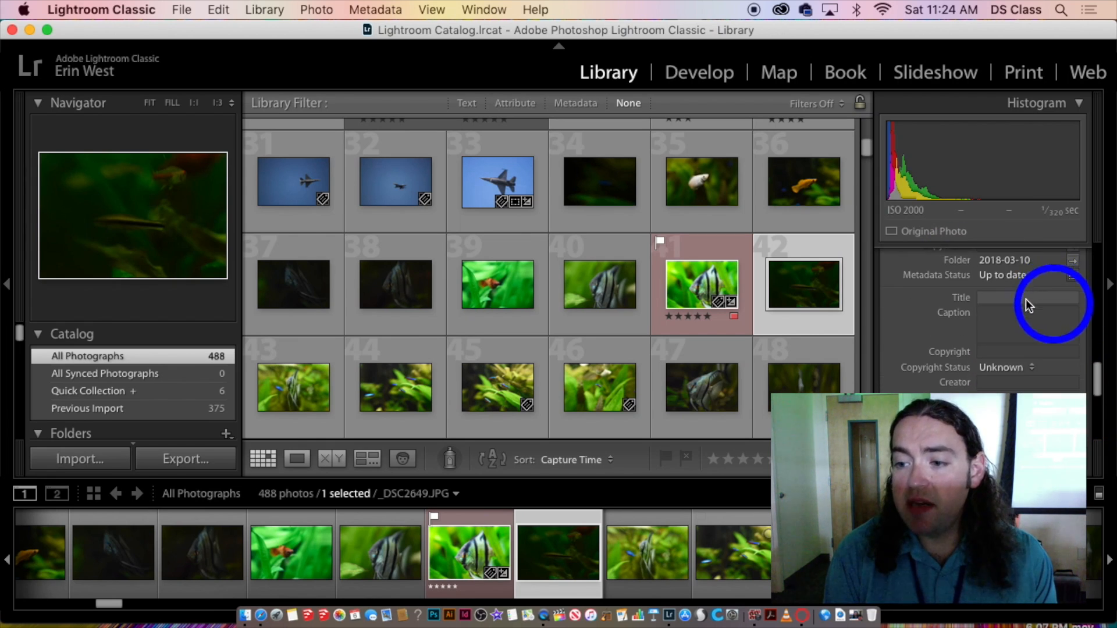
{"action": "scroll", "coordinate": [1022, 315], "scroll_direction": "down", "scroll_amount": 3}
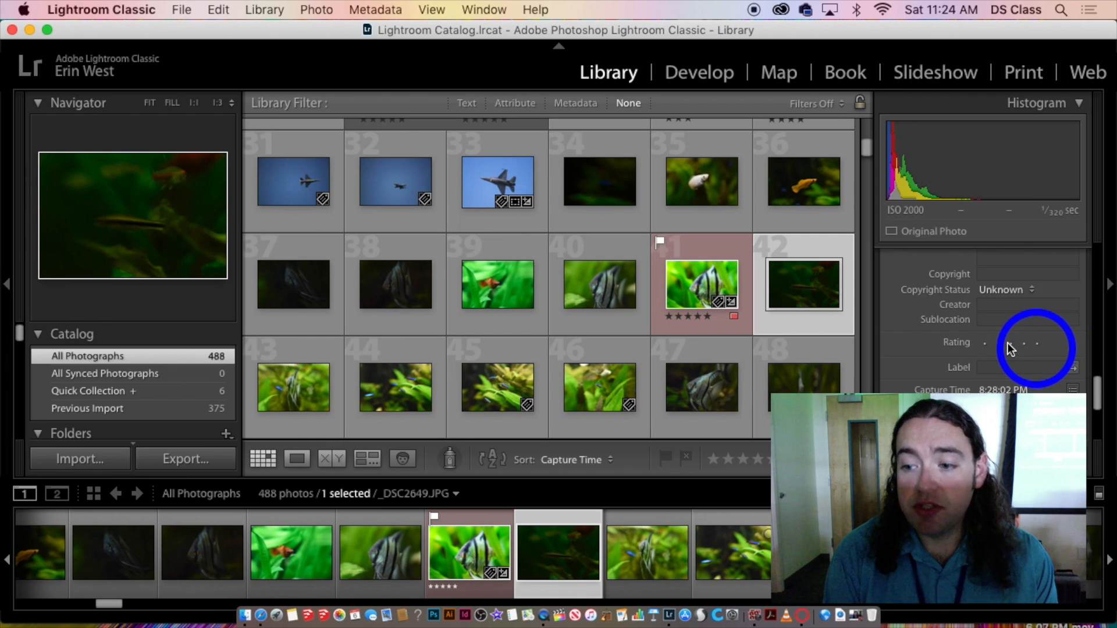
{"action": "scroll", "coordinate": [1008, 344], "scroll_direction": "down", "scroll_amount": 5}
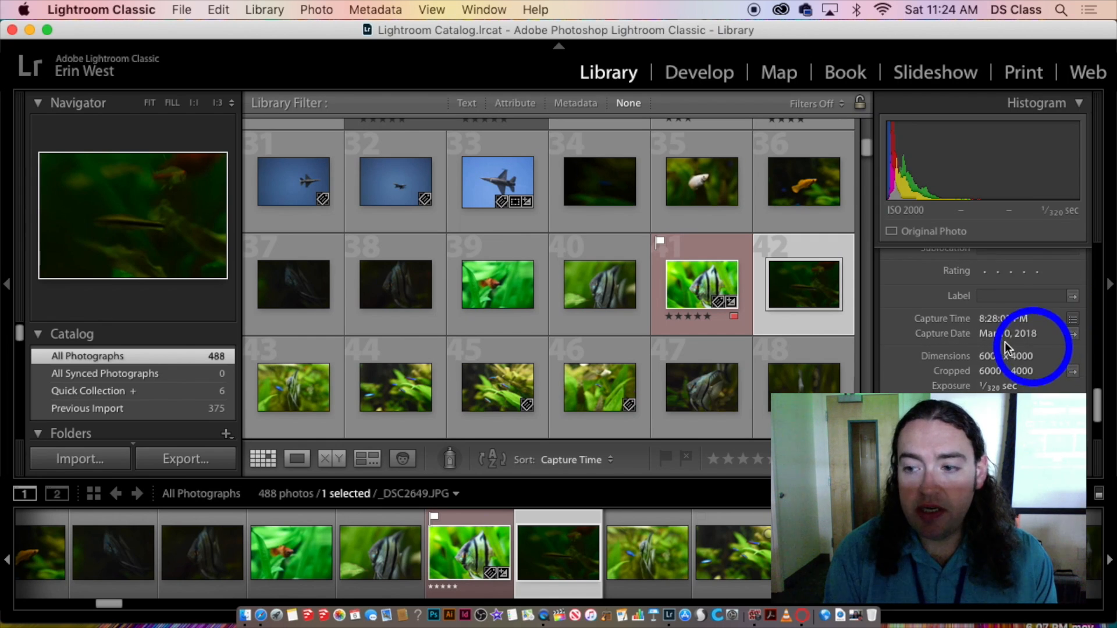
{"action": "scroll", "coordinate": [1007, 349], "scroll_direction": "up", "scroll_amount": 1}
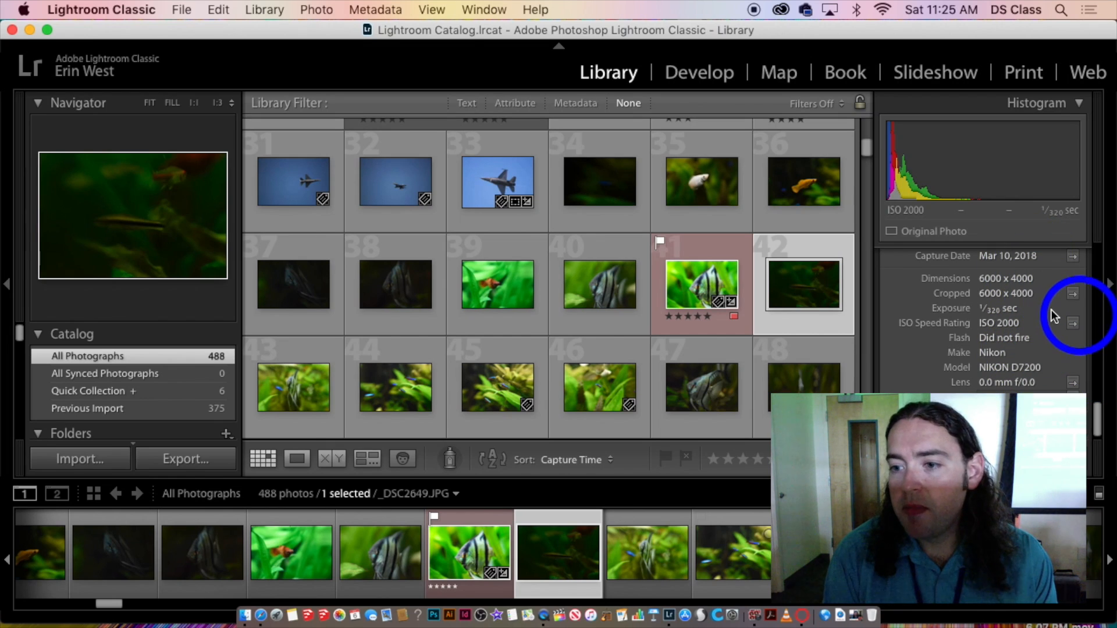
{"action": "scroll", "coordinate": [1015, 328], "scroll_direction": "up", "scroll_amount": 2}
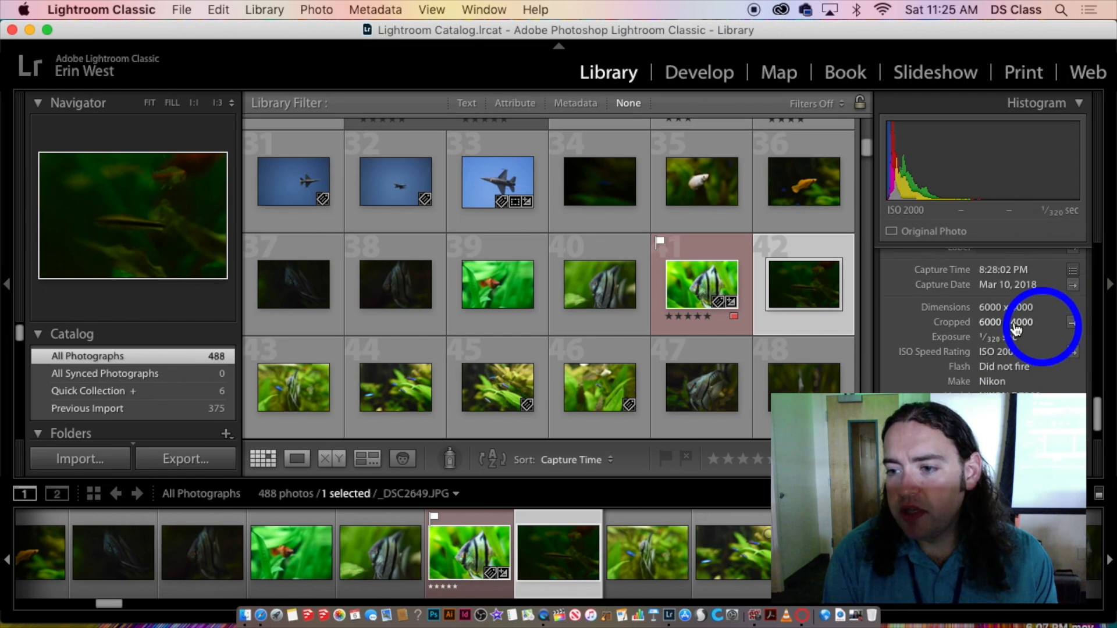
- Compare the capture date, dimensions, exposure and camera metadata of fish photos 42, 46 and 45
{"action": "scroll", "coordinate": [1015, 329], "scroll_direction": "up", "scroll_amount": 2}
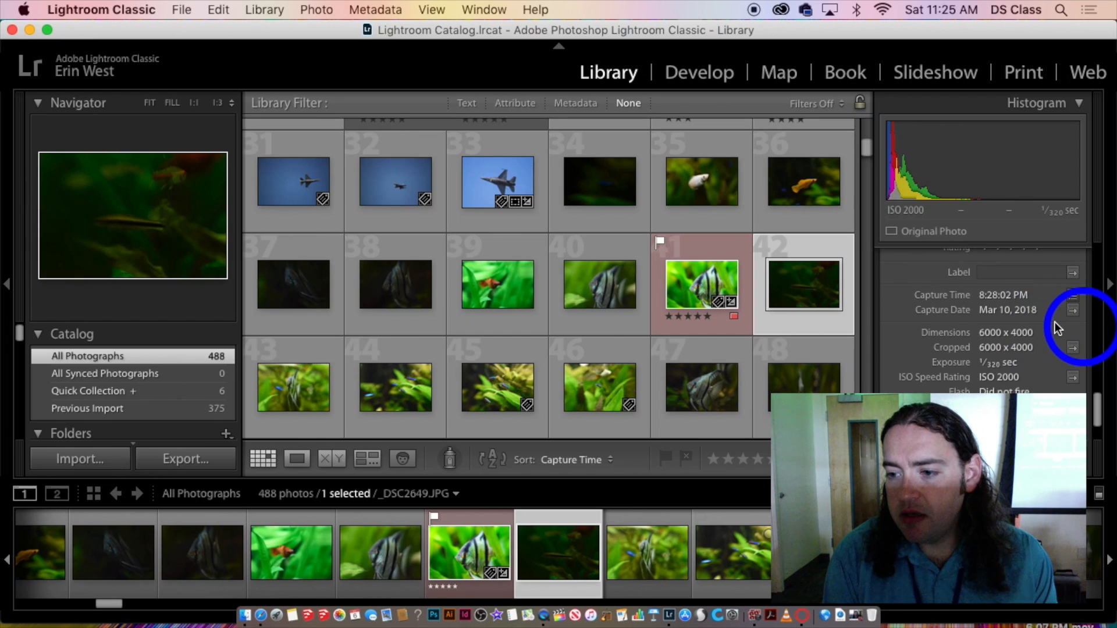
{"action": "scroll", "coordinate": [1058, 329], "scroll_direction": "down", "scroll_amount": 2}
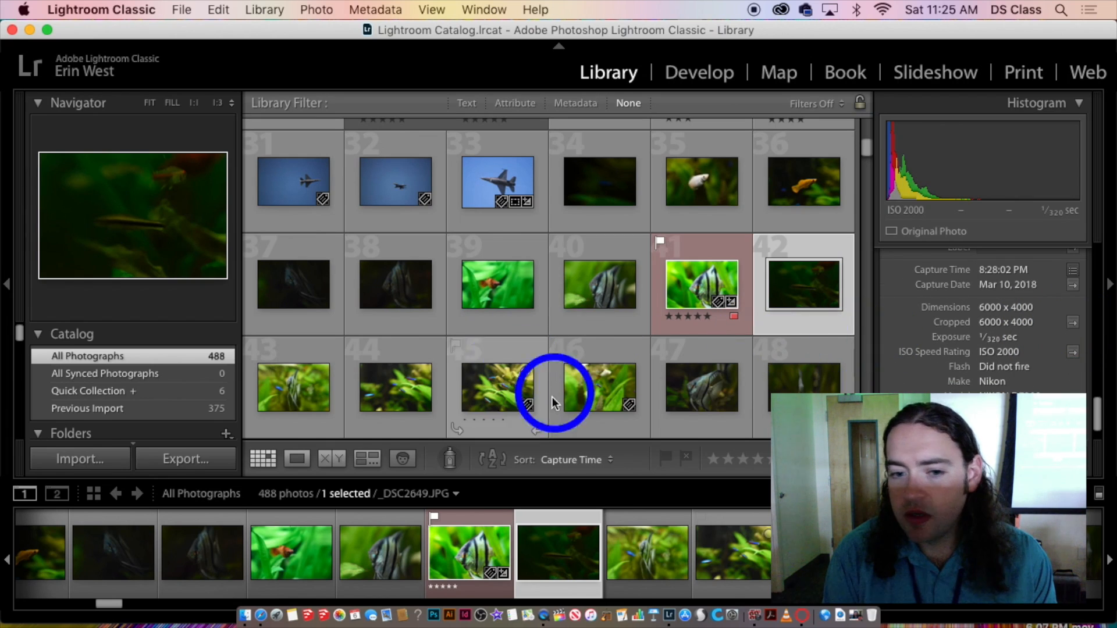
{"action": "left_click", "coordinate": [601, 387]}
{"action": "left_click", "coordinate": [507, 373]}
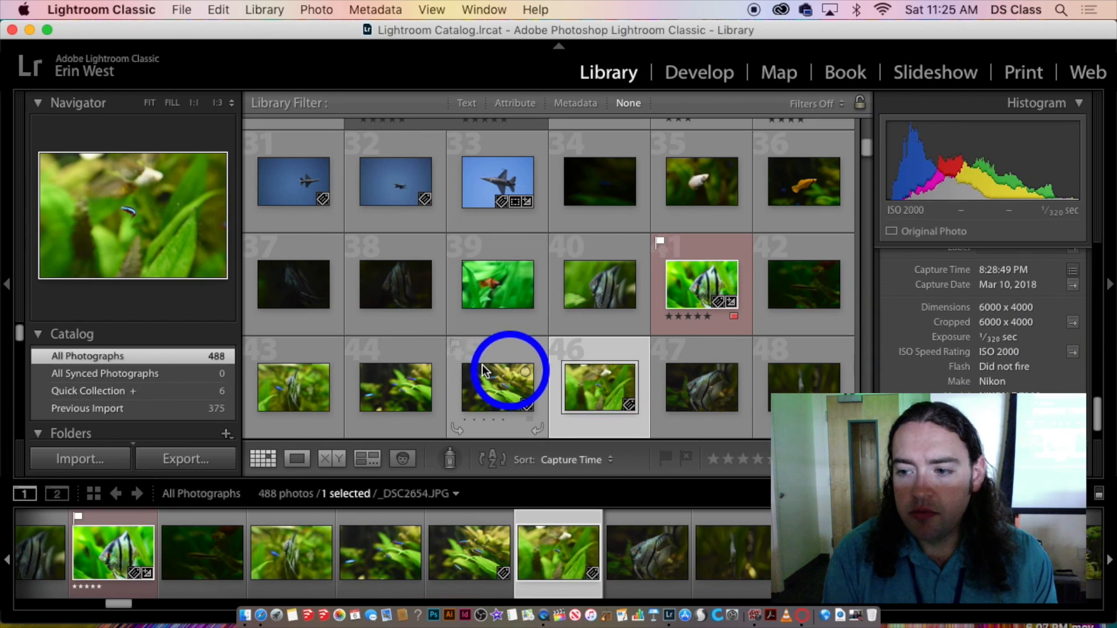
{"action": "scroll", "coordinate": [511, 358], "scroll_direction": "down", "scroll_amount": 2}
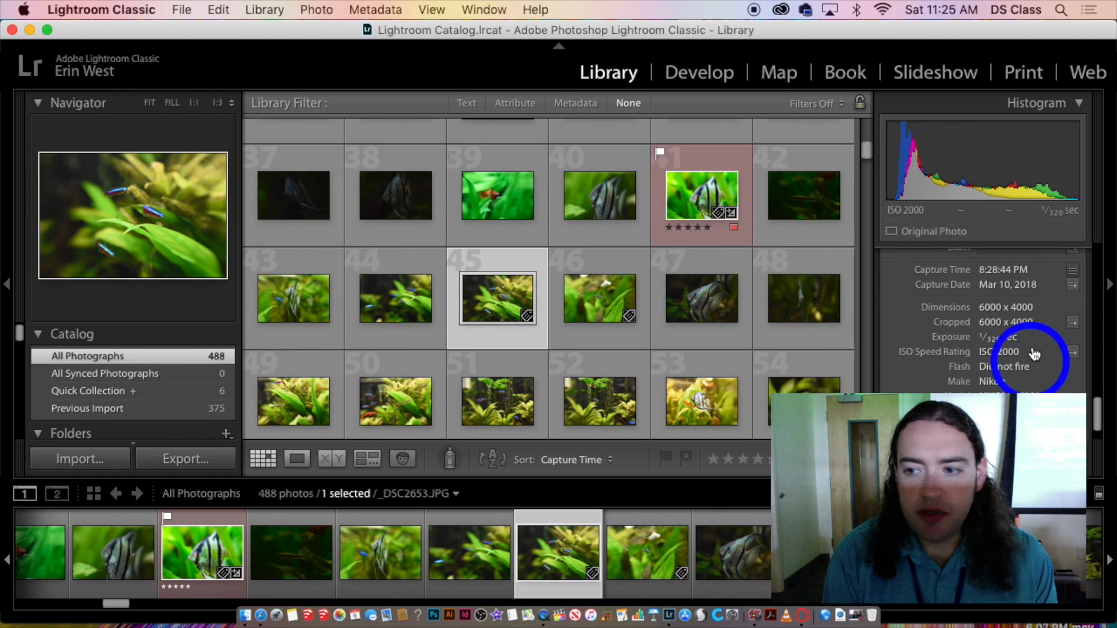
{"action": "scroll", "coordinate": [1042, 349], "scroll_direction": "up", "scroll_amount": 5}
{"action": "scroll", "coordinate": [1042, 347], "scroll_direction": "up", "scroll_amount": 5}
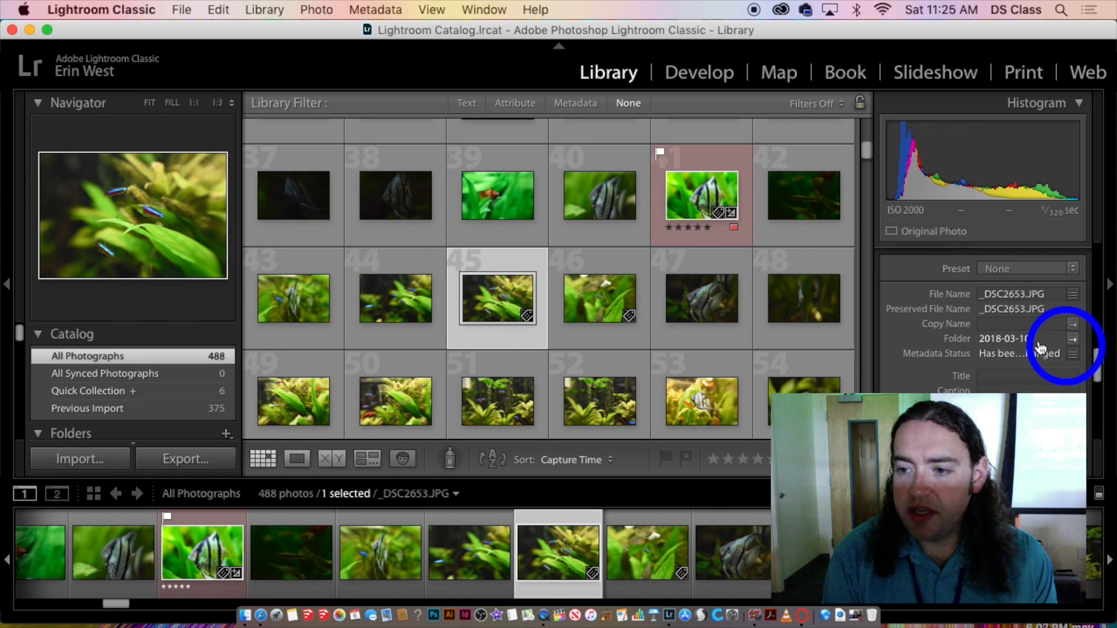
{"action": "scroll", "coordinate": [1040, 344], "scroll_direction": "down", "scroll_amount": 10}
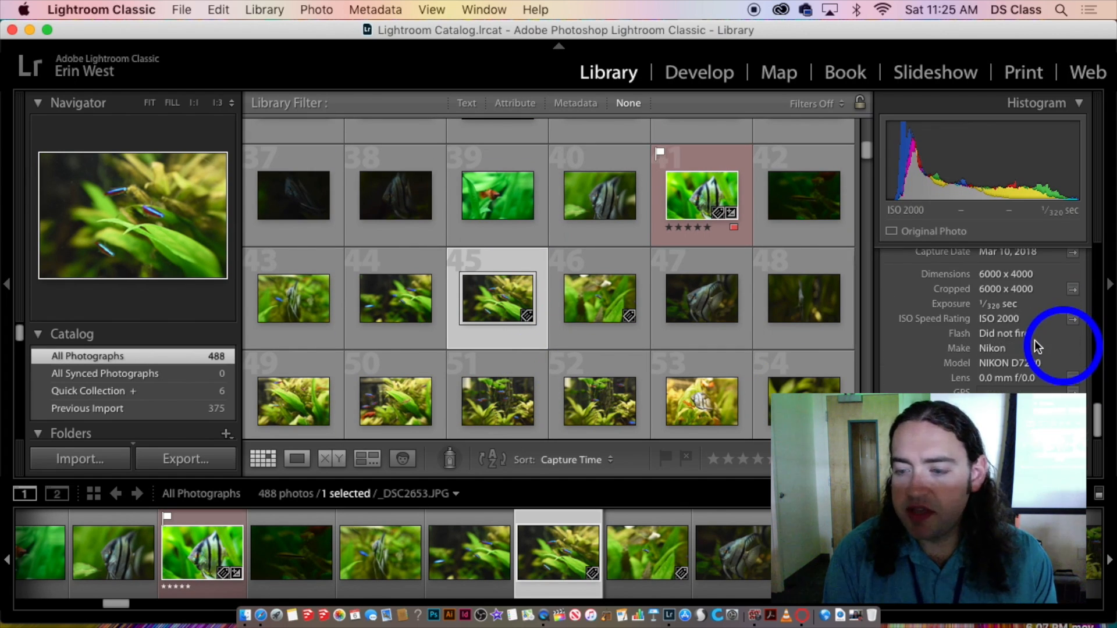
{"action": "scroll", "coordinate": [441, 250], "scroll_direction": "up", "scroll_amount": 4}
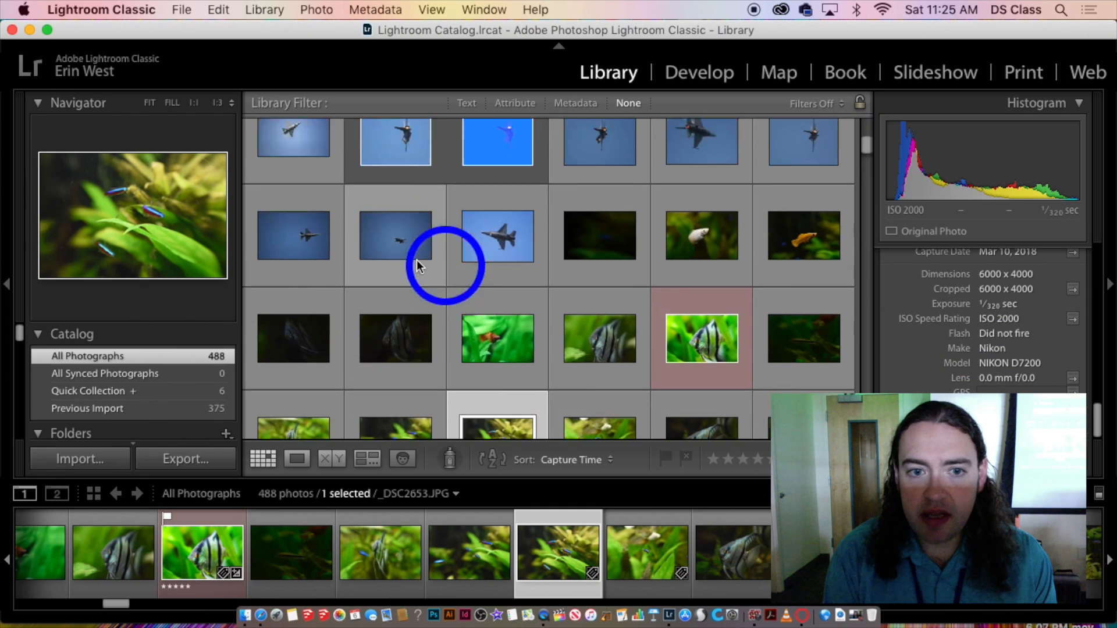
- Select jet photo 33 and examine its camera, lens and exposure metadata along with its keyword tags
{"action": "left_click", "coordinate": [488, 281]}
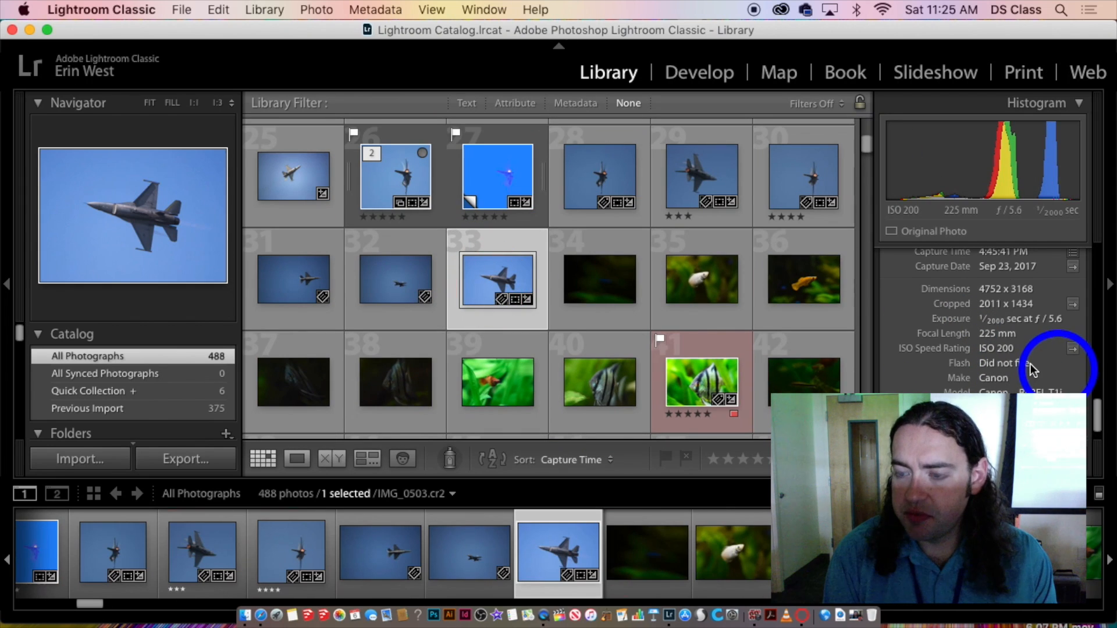
{"action": "scroll", "coordinate": [1031, 364], "scroll_direction": "up", "scroll_amount": 3}
{"action": "scroll", "coordinate": [1032, 370], "scroll_direction": "down", "scroll_amount": 3}
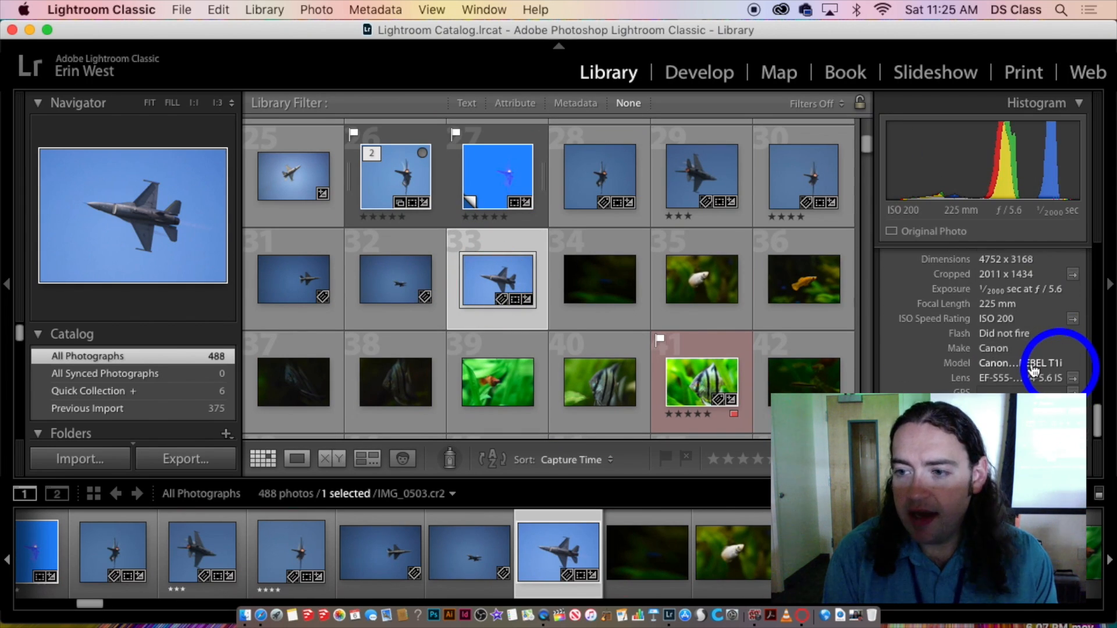
{"action": "scroll", "coordinate": [1031, 371], "scroll_direction": "up", "scroll_amount": 6}
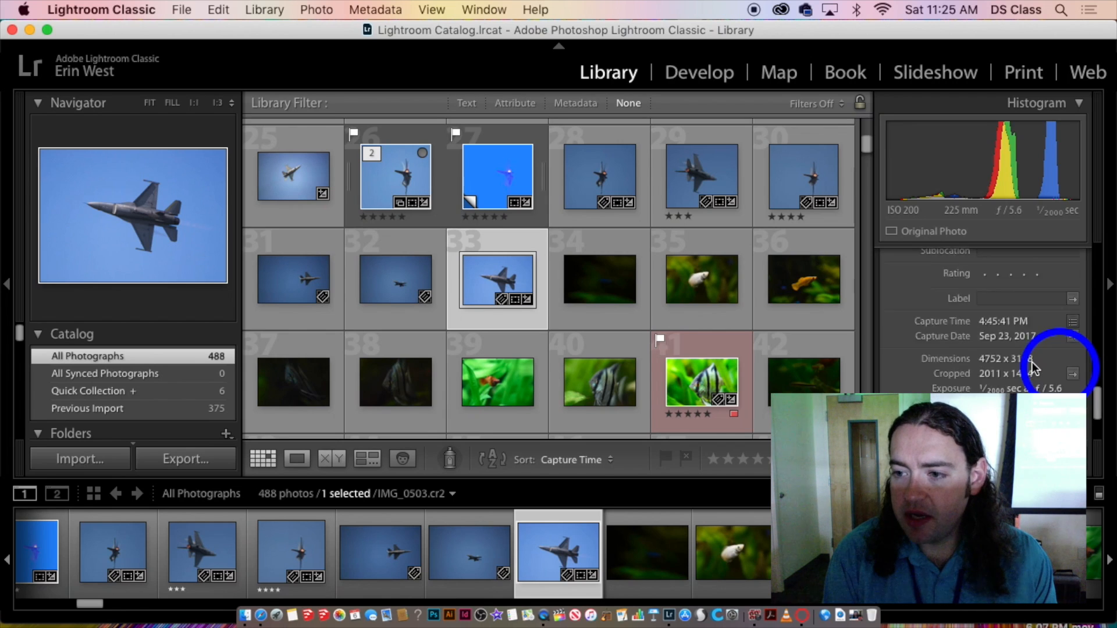
{"action": "scroll", "coordinate": [1031, 367], "scroll_direction": "up", "scroll_amount": 8}
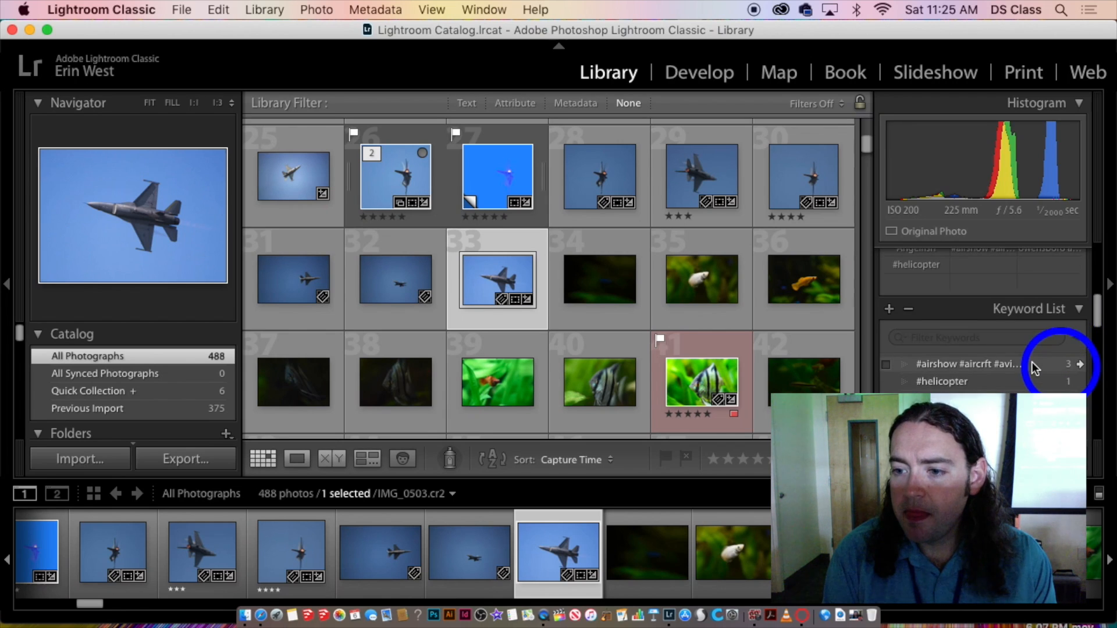
{"action": "scroll", "coordinate": [1036, 369], "scroll_direction": "up", "scroll_amount": 2}
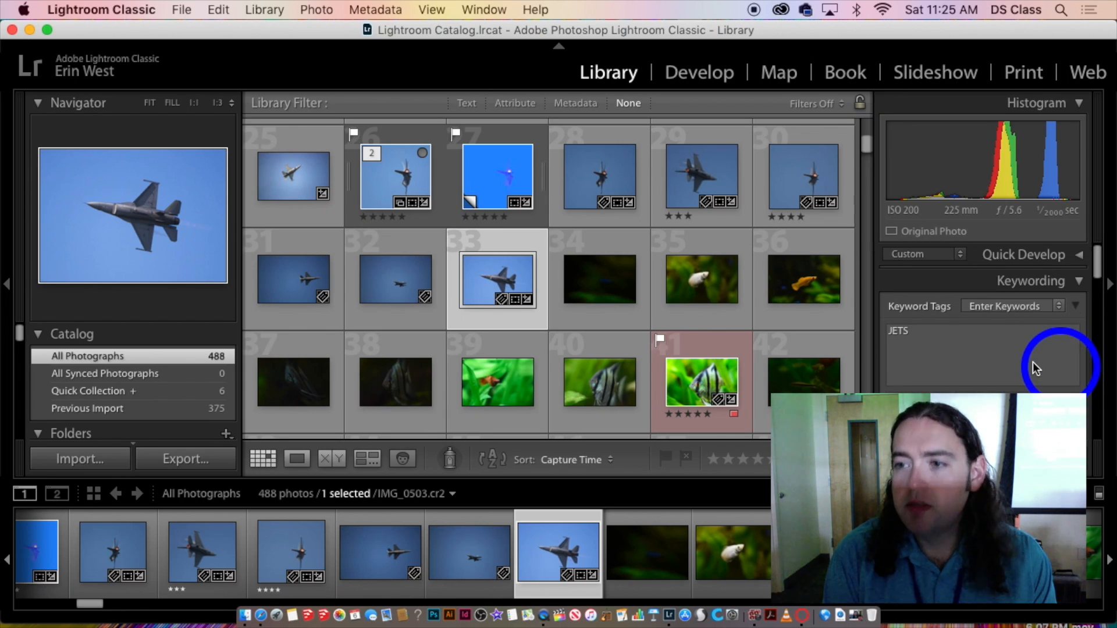
{"action": "scroll", "coordinate": [1035, 368], "scroll_direction": "down", "scroll_amount": 10}
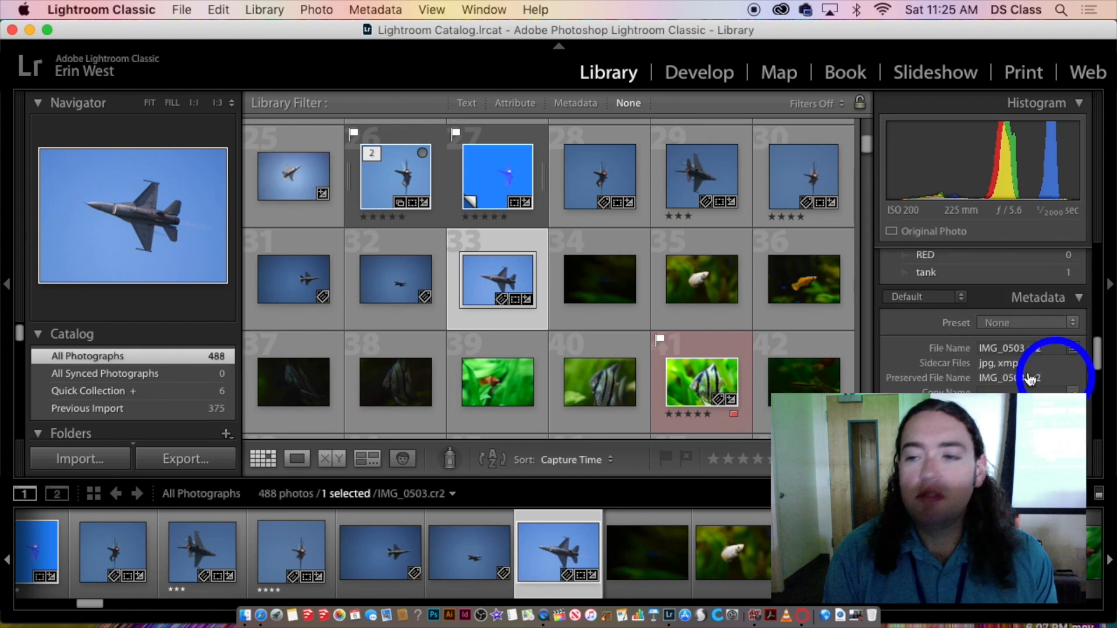
{"action": "scroll", "coordinate": [1030, 379], "scroll_direction": "down", "scroll_amount": 5}
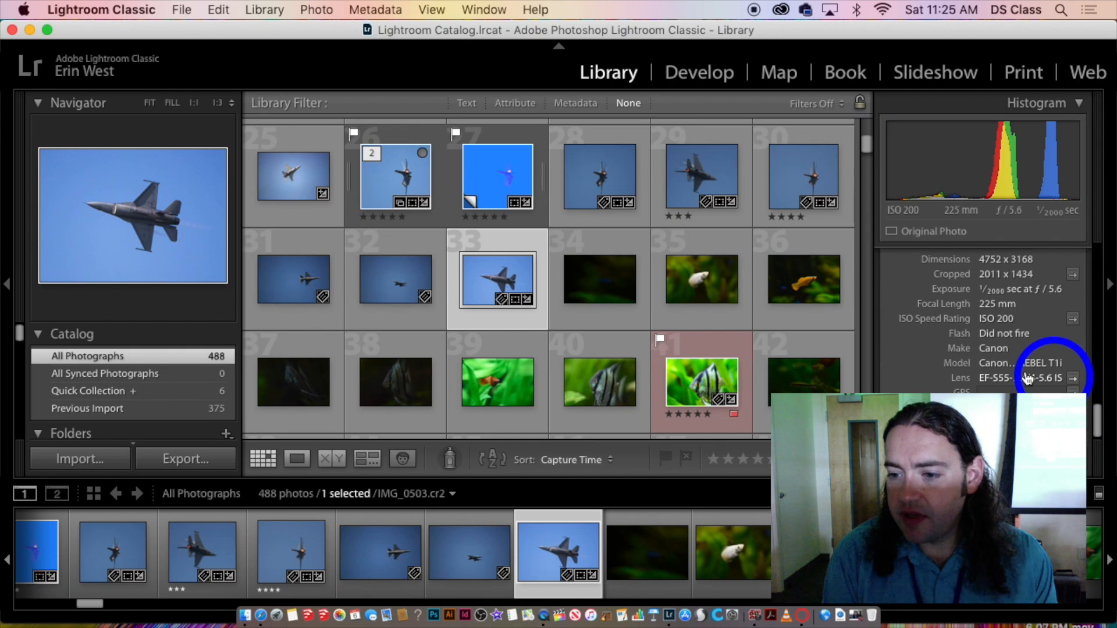
{"action": "left_click_drag", "start_coordinate": [1098, 410], "coordinate": [1098, 398]}
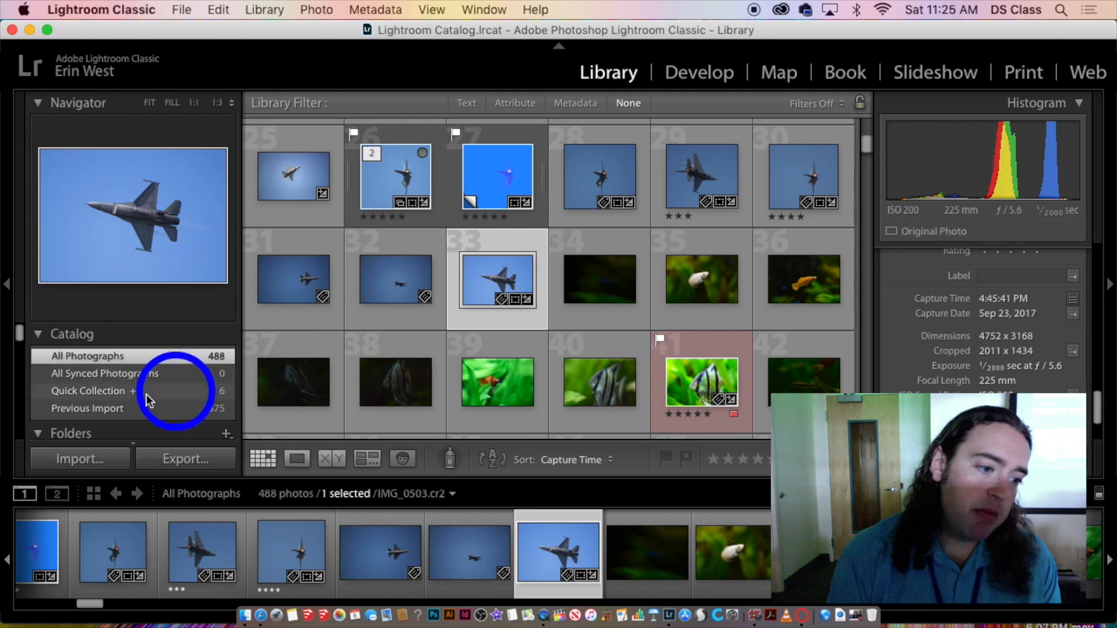
- Select the five jet photos from 26 through 30 and open the export settings for them
{"action": "scroll", "coordinate": [139, 407], "scroll_direction": "down", "scroll_amount": 5}
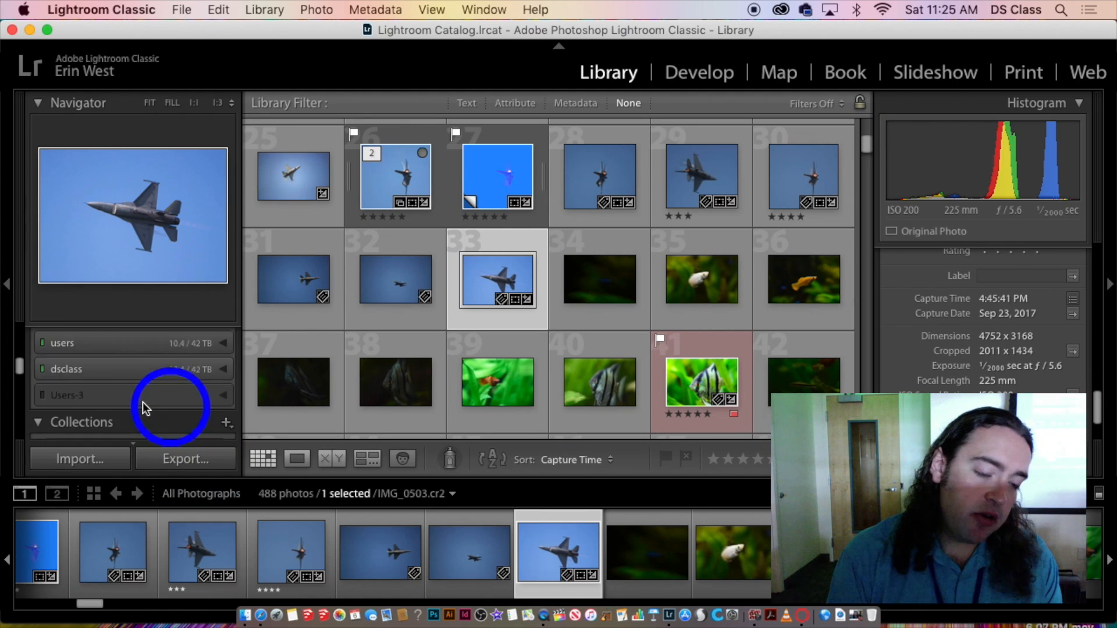
{"action": "scroll", "coordinate": [145, 401], "scroll_direction": "down", "scroll_amount": 3}
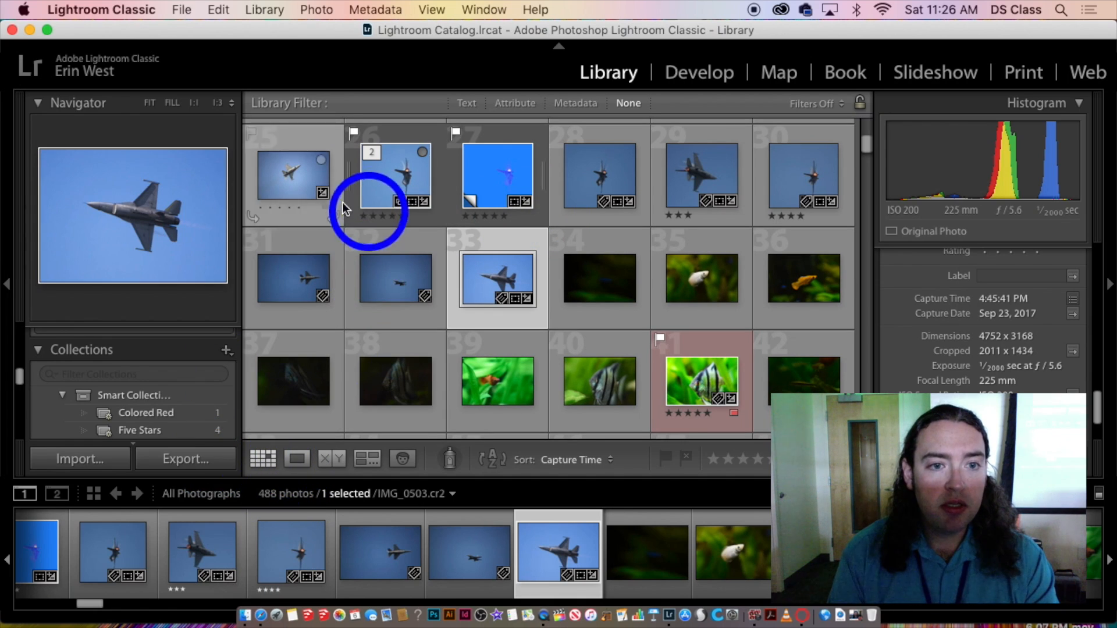
{"action": "left_click", "coordinate": [361, 179]}
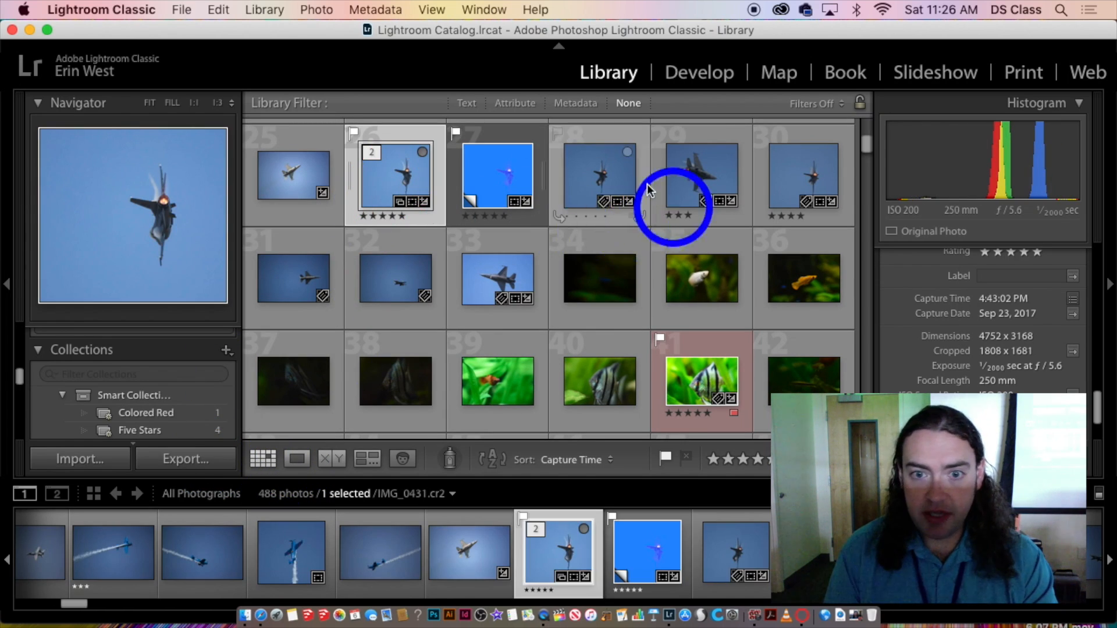
{"action": "left_click", "coordinate": [838, 191], "text": "shift"}
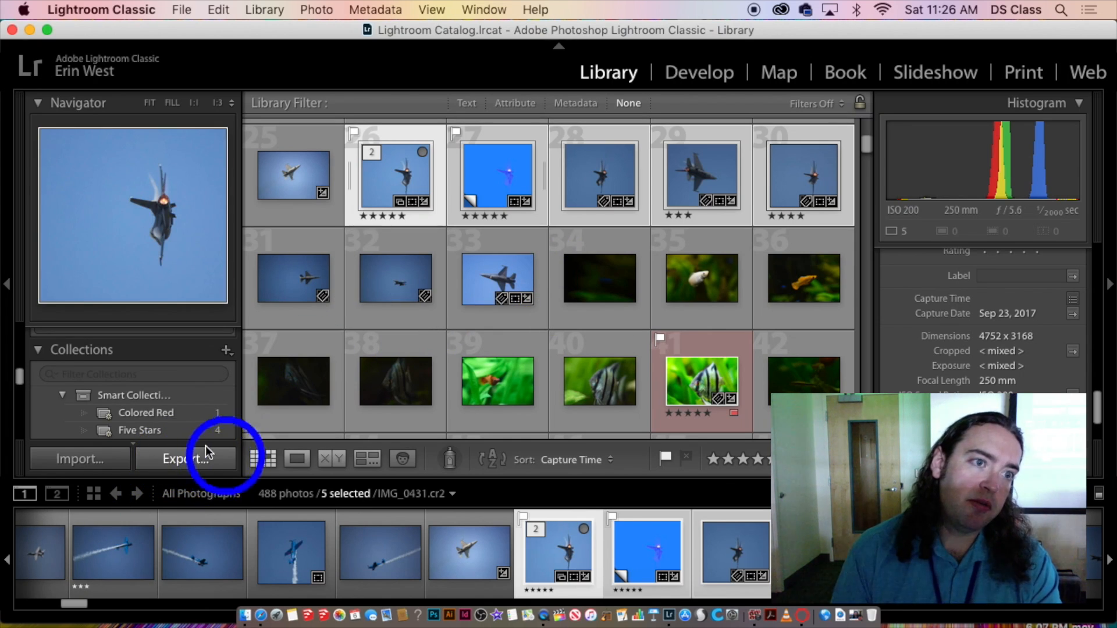
{"action": "left_click", "coordinate": [182, 10]}
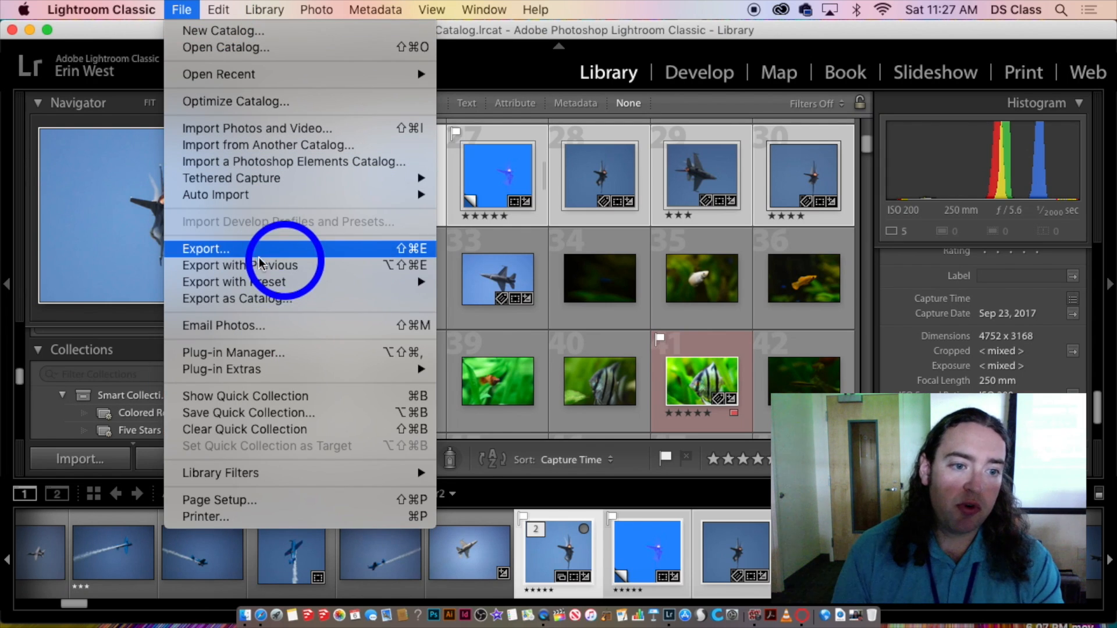
{"action": "left_click", "coordinate": [32, 431]}
{"action": "left_click", "coordinate": [180, 456]}
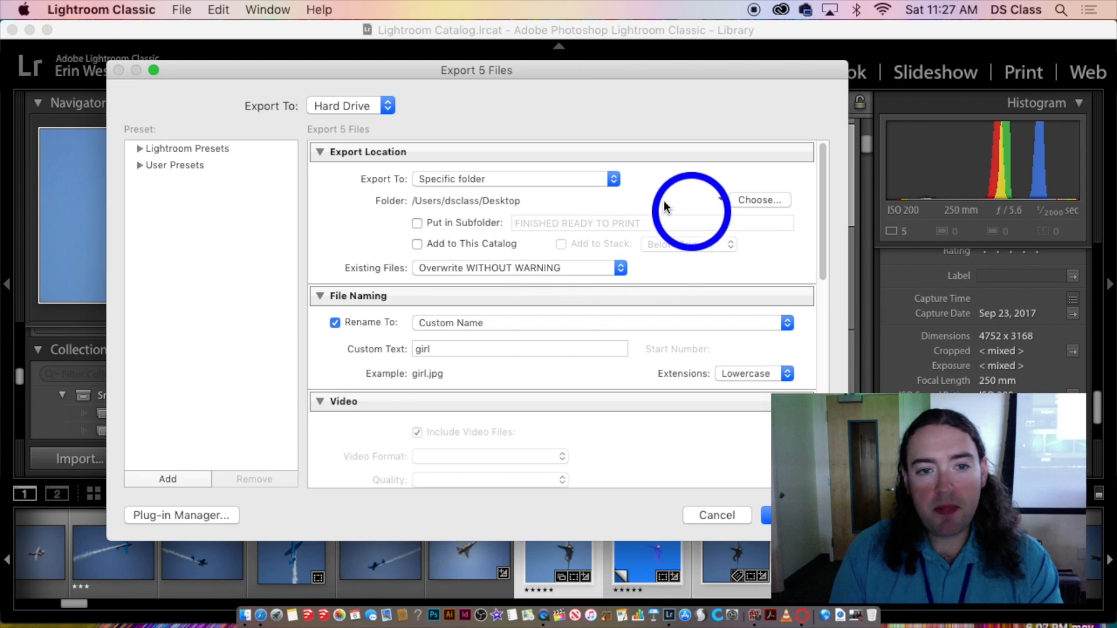
- Keep Hard Drive as the export destination and set the export location to Desktop
{"action": "left_click_drag", "start_coordinate": [552, 70], "coordinate": [710, 96]}
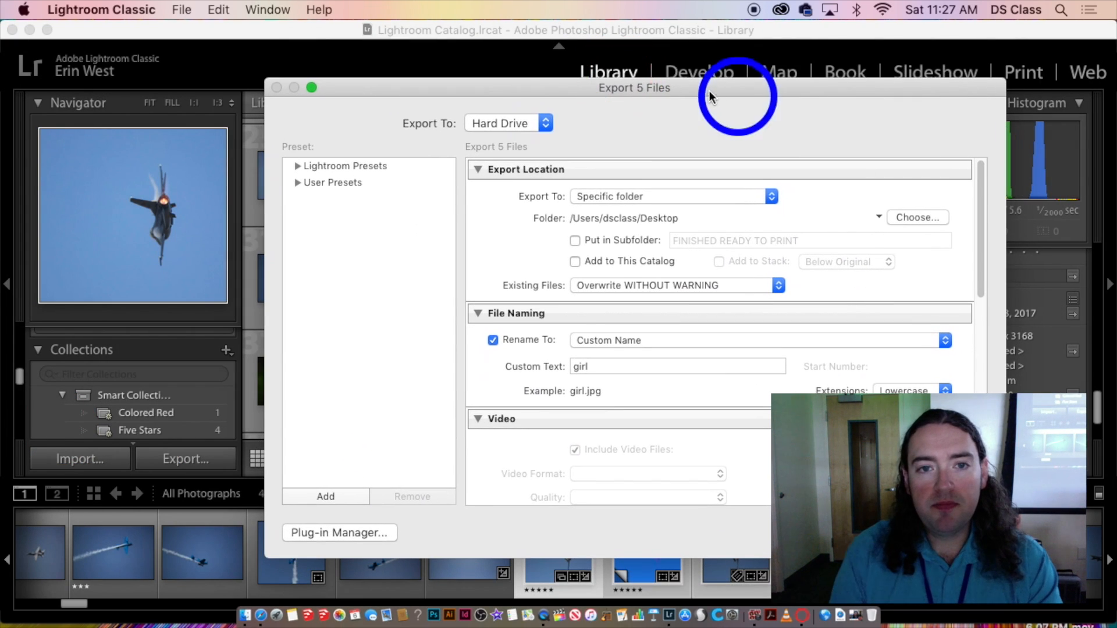
{"action": "left_click", "coordinate": [544, 123]}
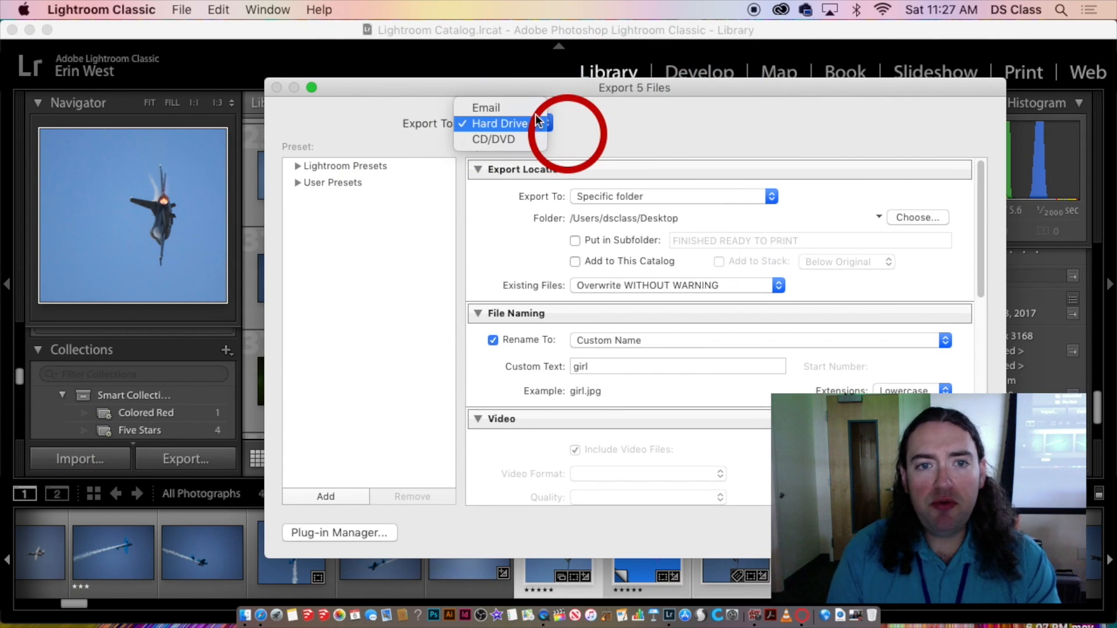
{"action": "left_click", "coordinate": [509, 129]}
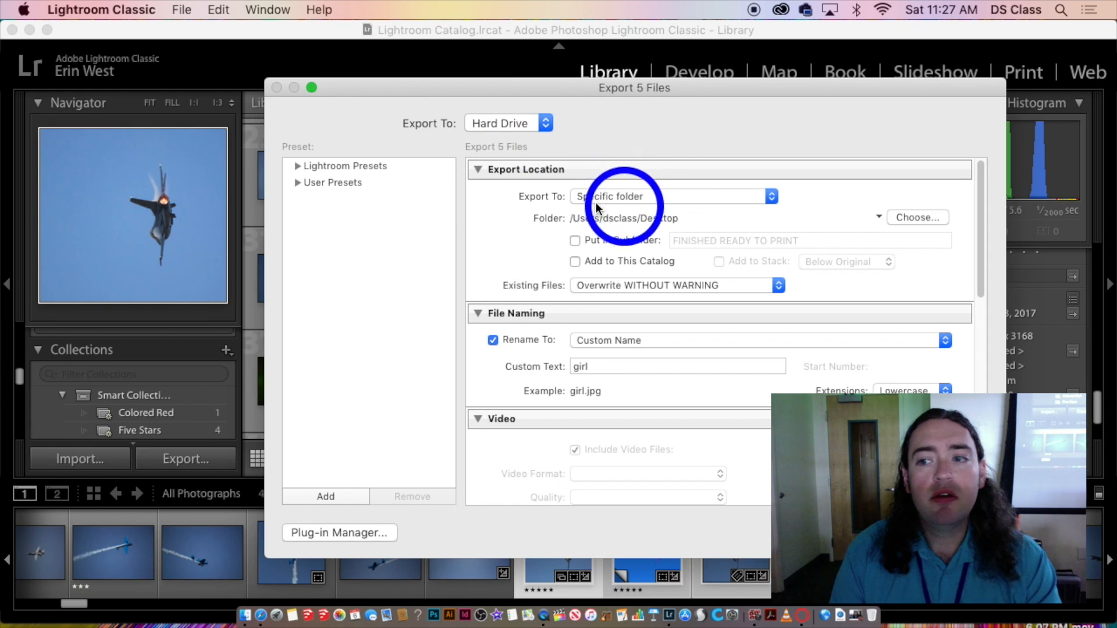
{"action": "scroll", "coordinate": [584, 379], "scroll_direction": "down", "scroll_amount": 5}
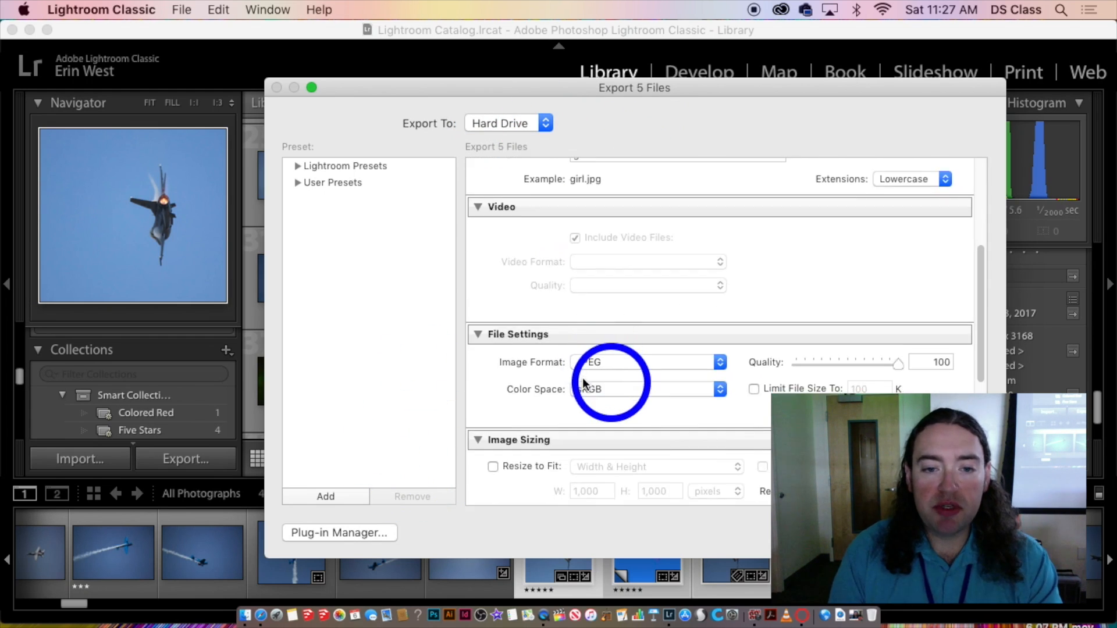
{"action": "scroll", "coordinate": [583, 378], "scroll_direction": "down", "scroll_amount": 5}
{"action": "scroll", "coordinate": [592, 424], "scroll_direction": "up", "scroll_amount": 10}
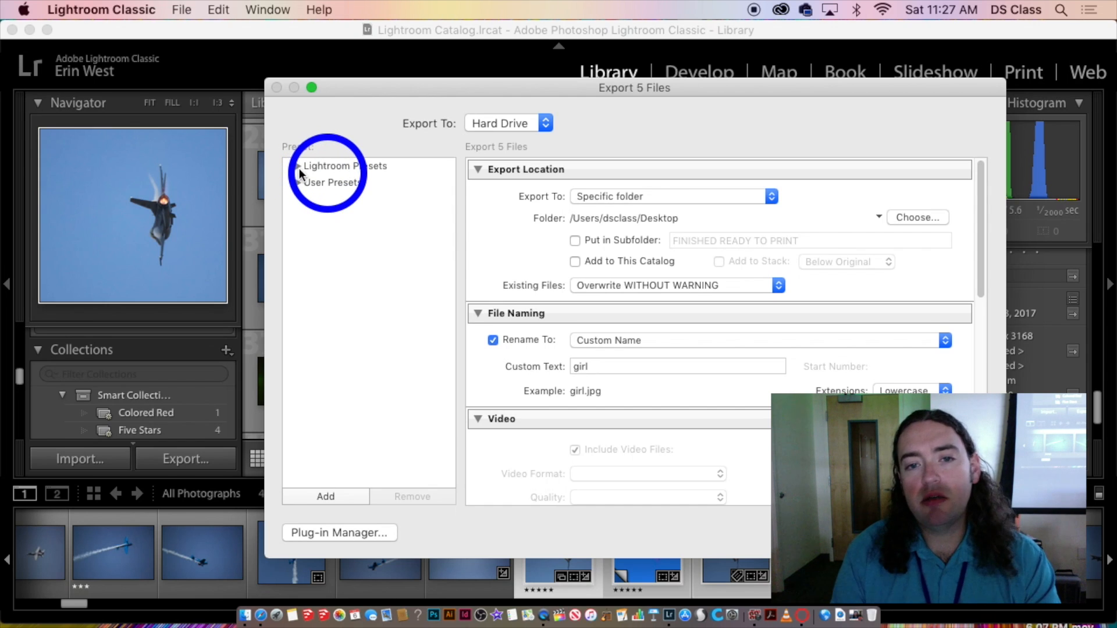
{"action": "left_click", "coordinate": [604, 200]}
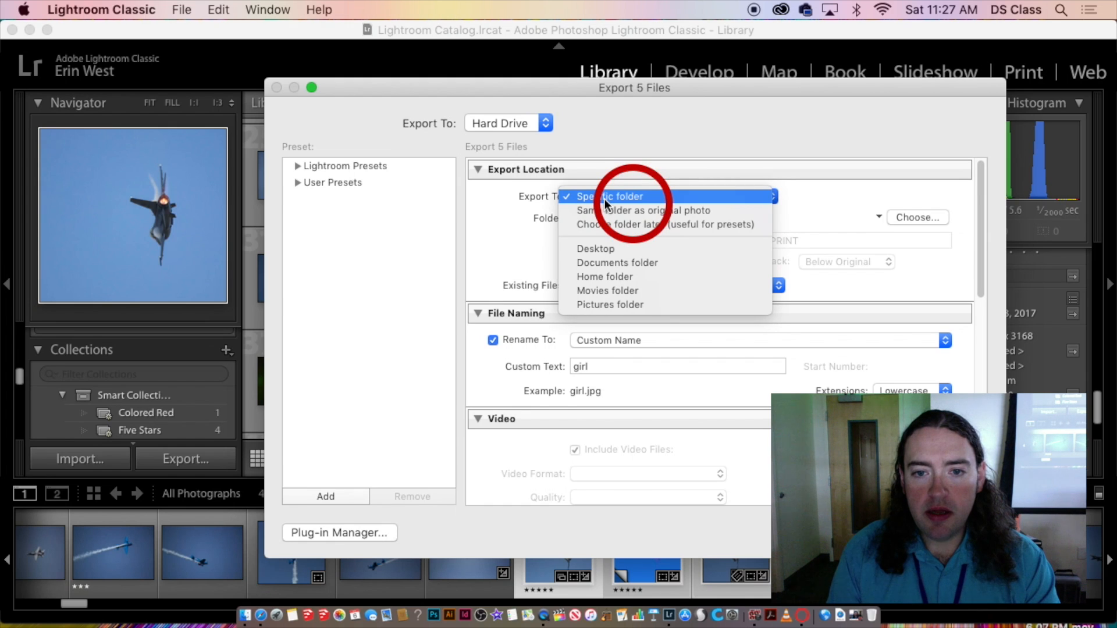
{"action": "left_click", "coordinate": [603, 245]}
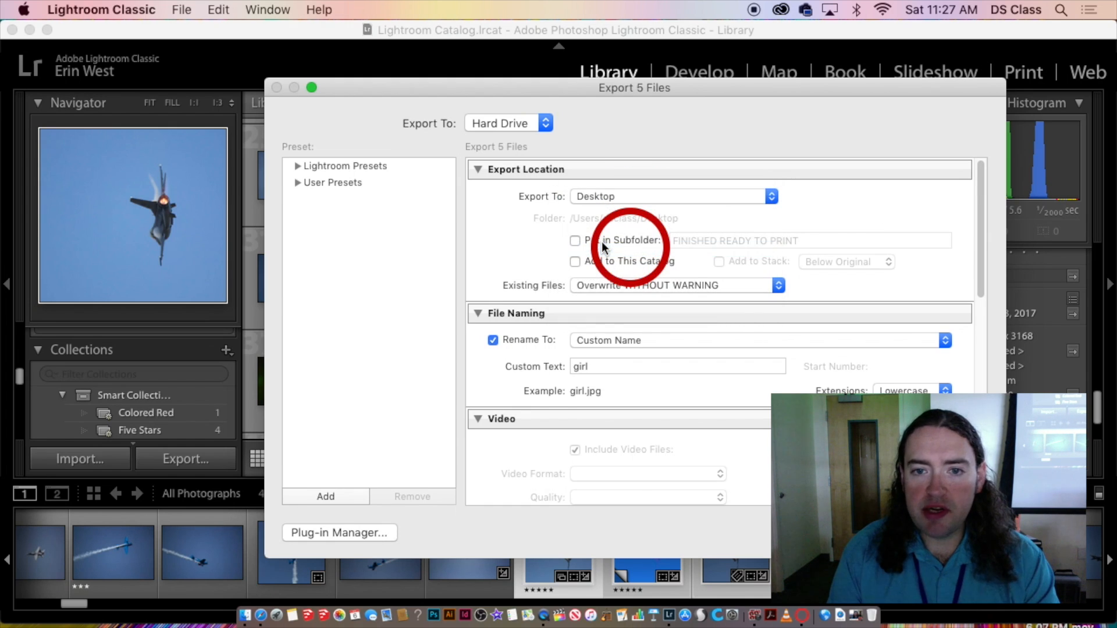
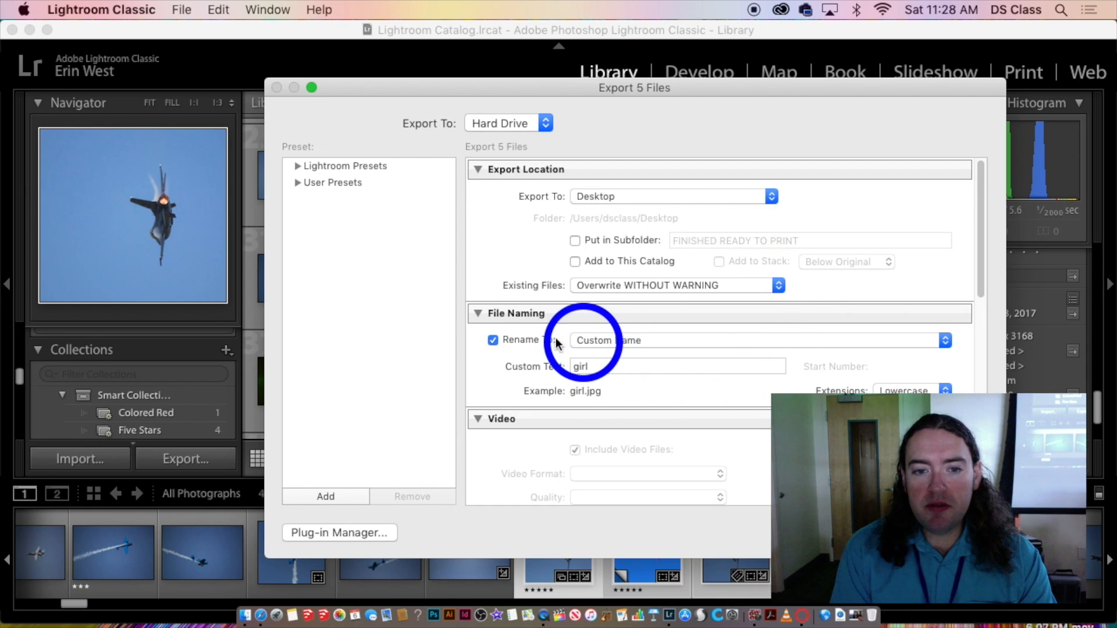
- Keep the Custom Name renaming option and set the custom text for the exported files to jet_
{"action": "left_click", "coordinate": [619, 340]}
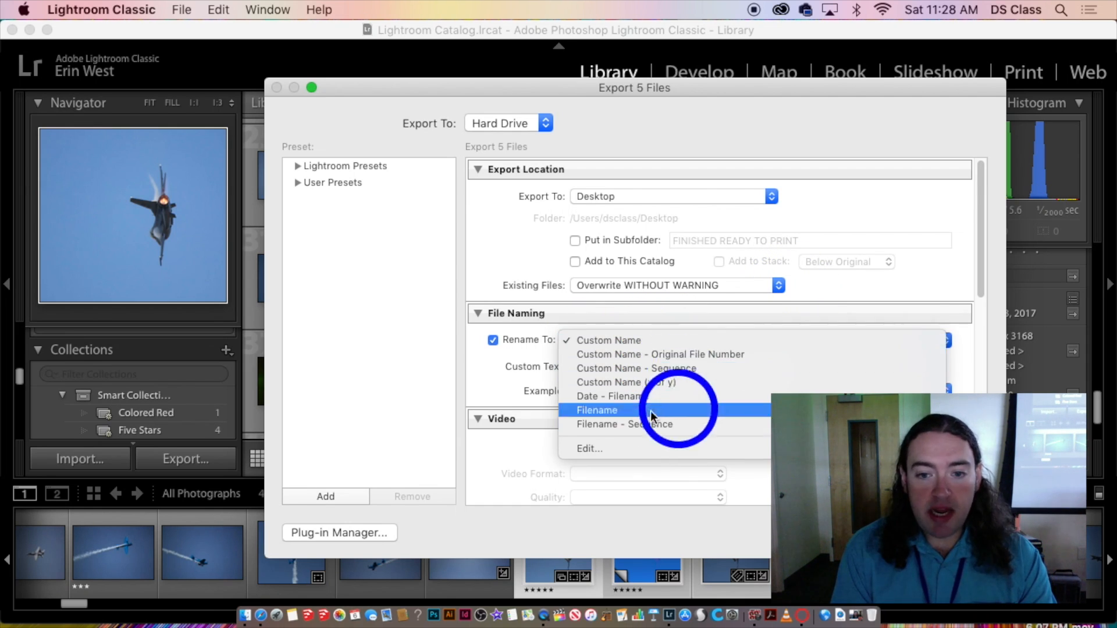
{"action": "left_click", "coordinate": [521, 389]}
{"action": "left_click", "coordinate": [630, 369]}
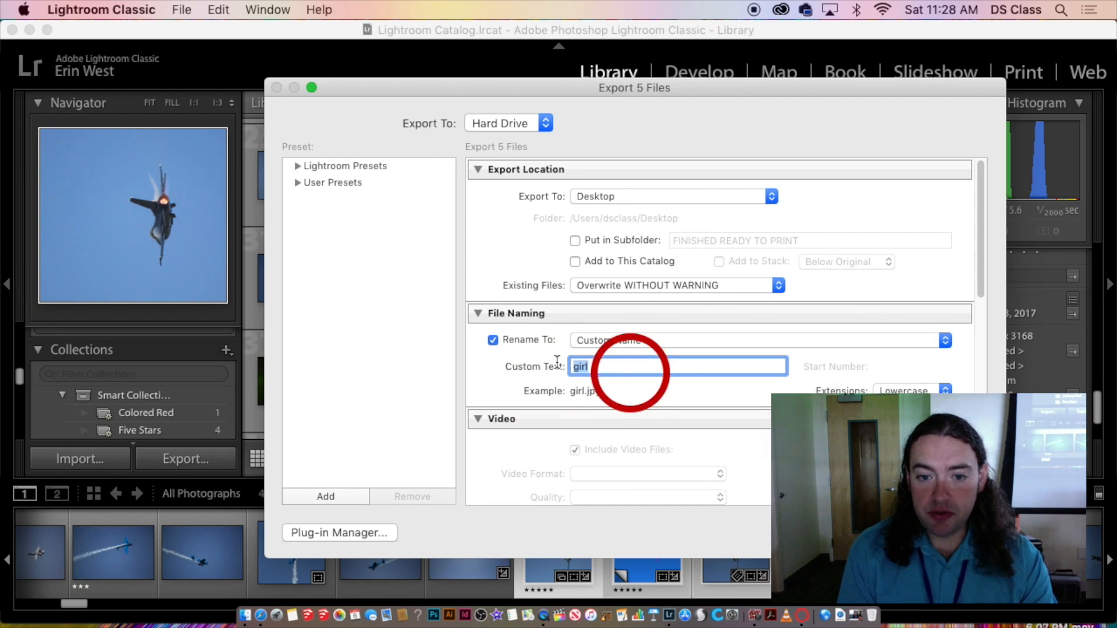
{"action": "type", "text": "4"}
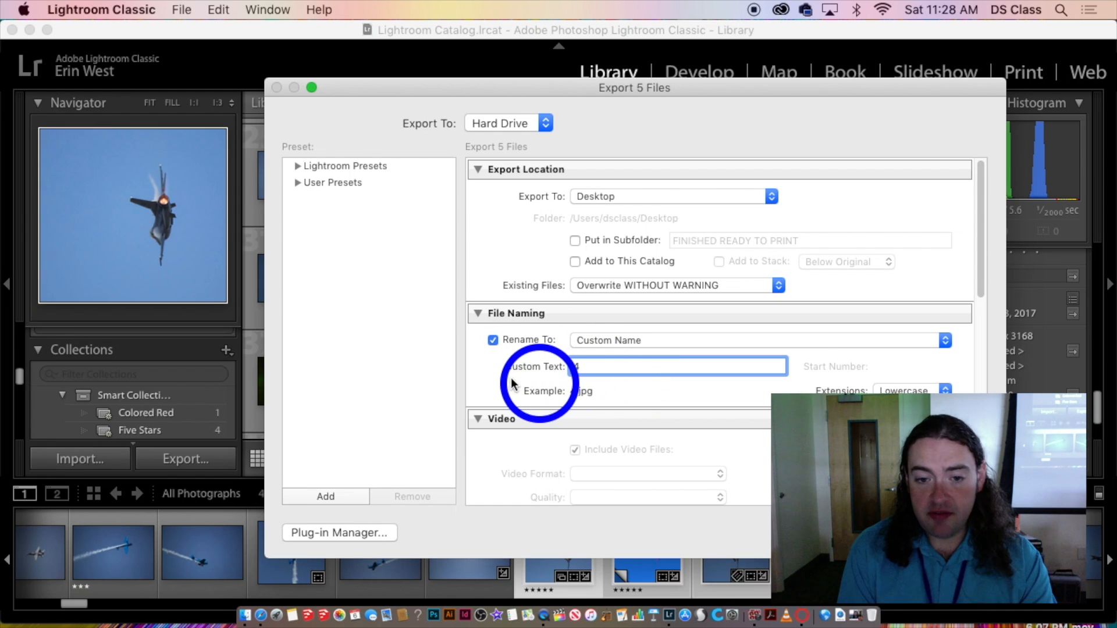
{"action": "key", "text": "BackSpace"}
{"action": "type", "text": "je"}
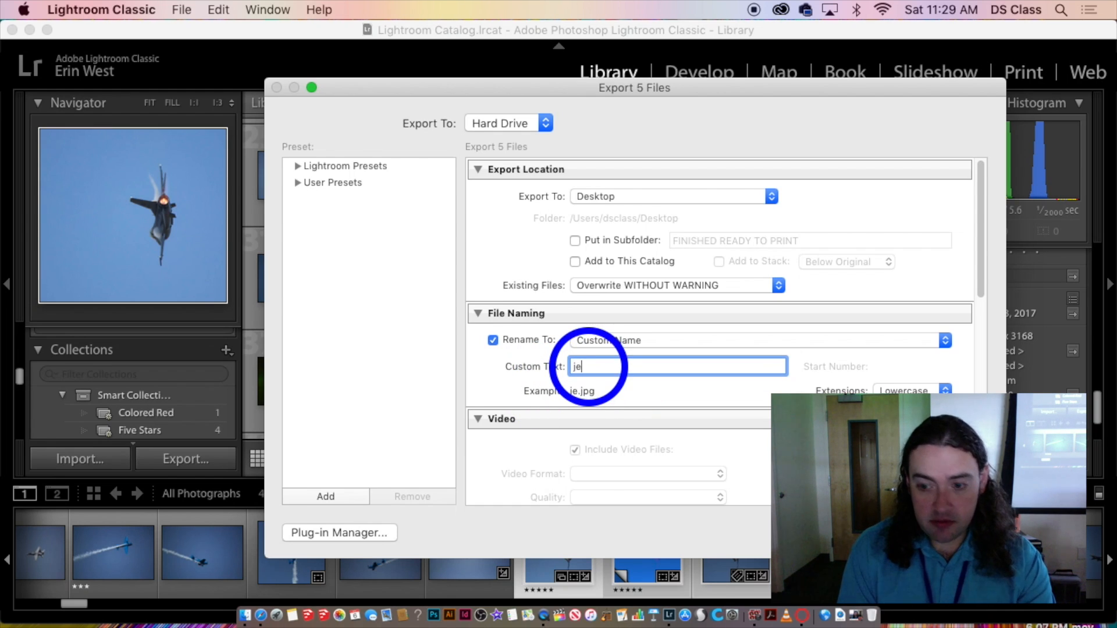
{"action": "type", "text": "t_"}
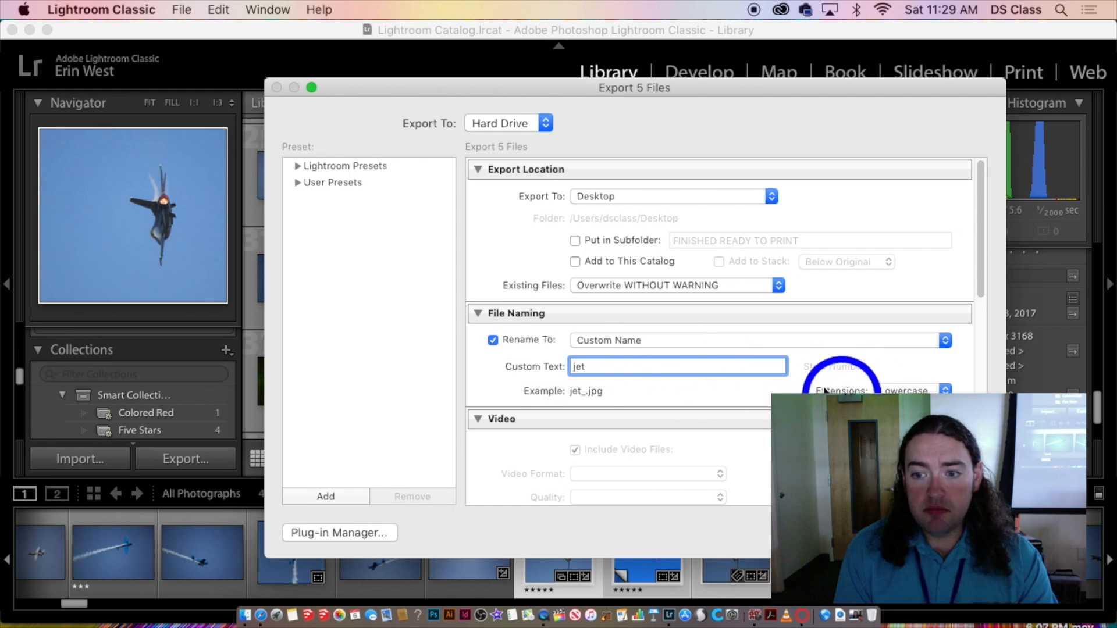
- Keep the Custom Name renaming option and shorten the custom text for the exported files to jet
{"action": "left_click", "coordinate": [847, 347]}
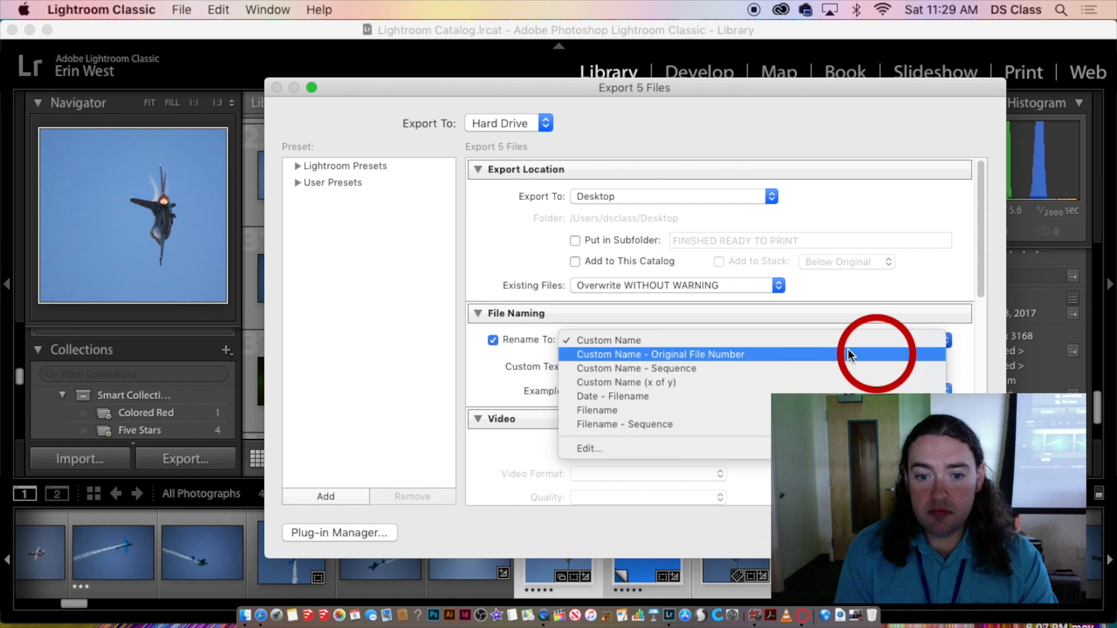
{"action": "left_click", "coordinate": [968, 383]}
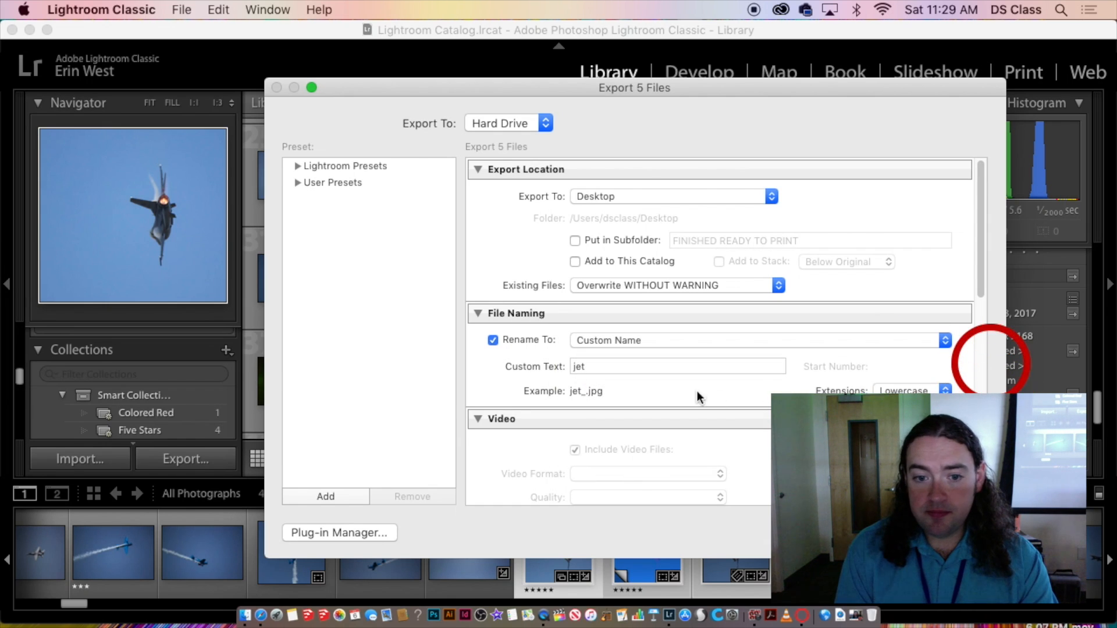
{"action": "double_click", "coordinate": [633, 370]}
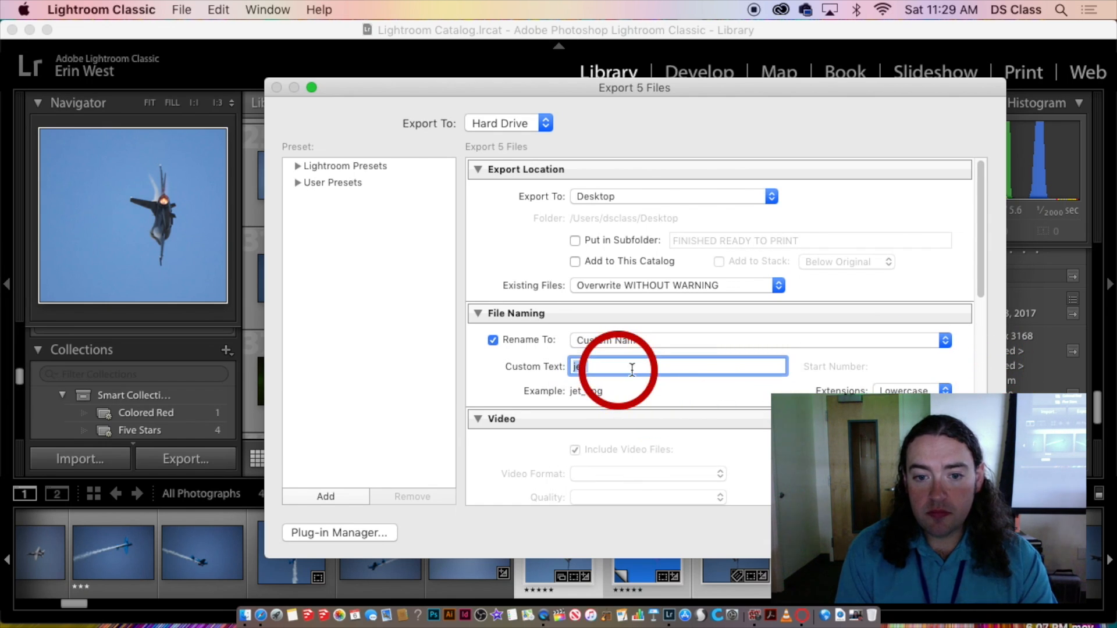
{"action": "left_click", "coordinate": [613, 368]}
{"action": "key", "text": "BackSpace"}
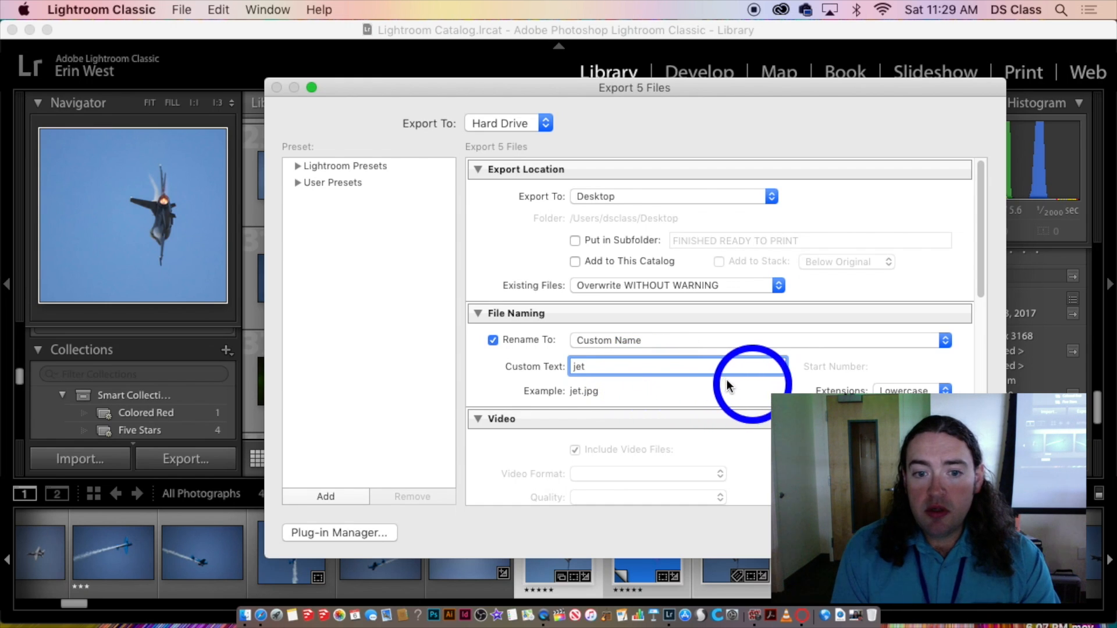
- Examine the filename template editor for the Custom Name preset and leave it without changes
{"action": "left_click", "coordinate": [945, 341]}
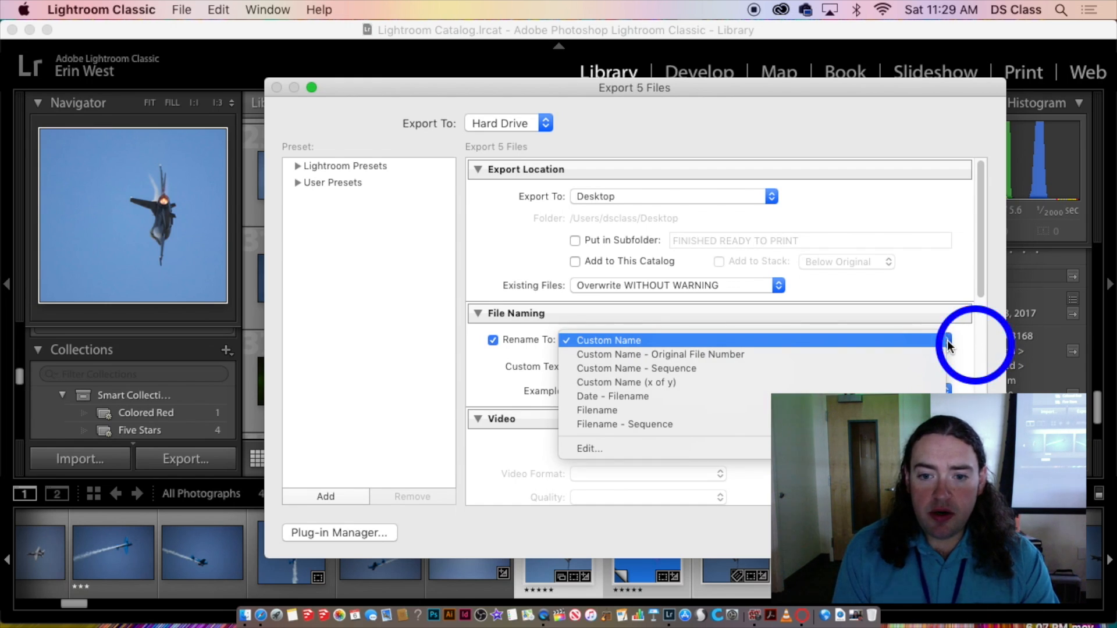
{"action": "left_click", "coordinate": [939, 448]}
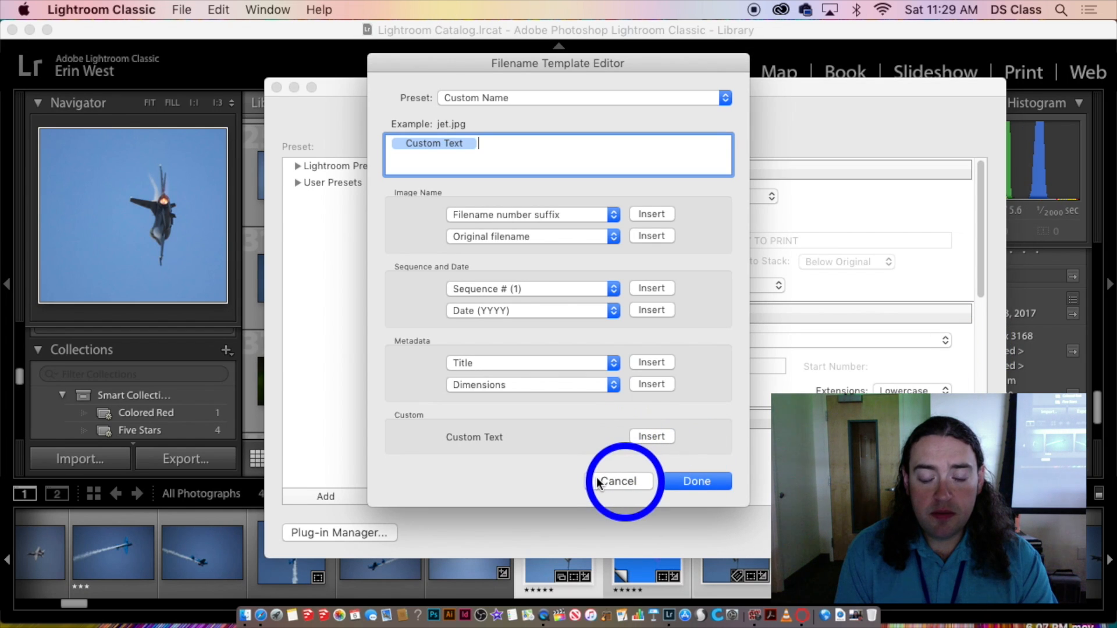
{"action": "left_click", "coordinate": [617, 482]}
- Review the available image formats in the export file settings, keeping JPEG
{"action": "scroll", "coordinate": [731, 429], "scroll_direction": "down", "scroll_amount": 10}
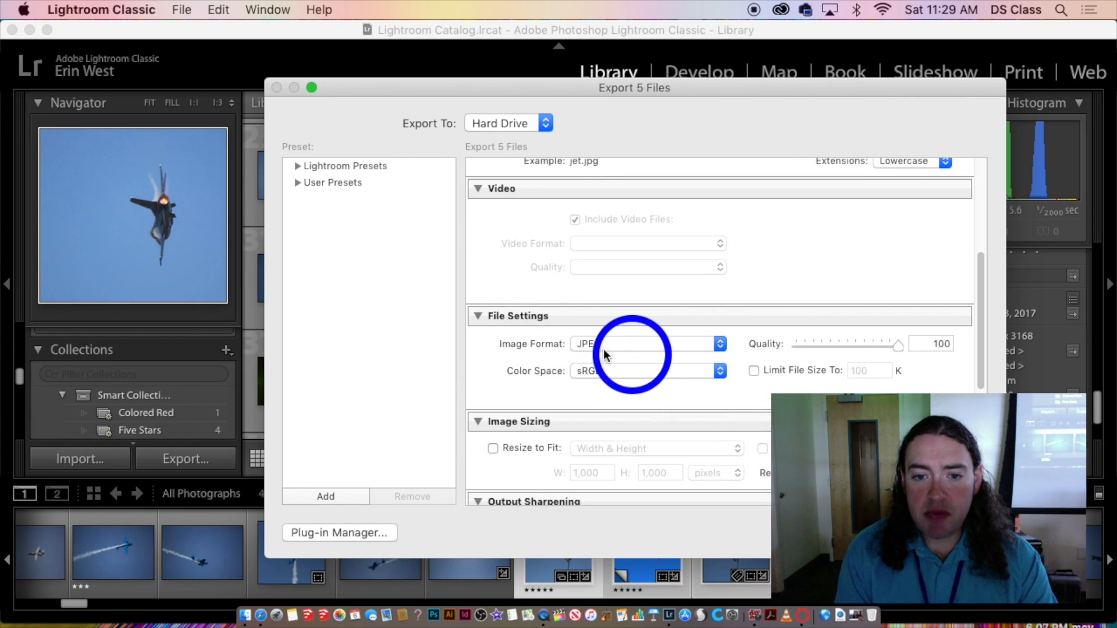
{"action": "left_click", "coordinate": [608, 350]}
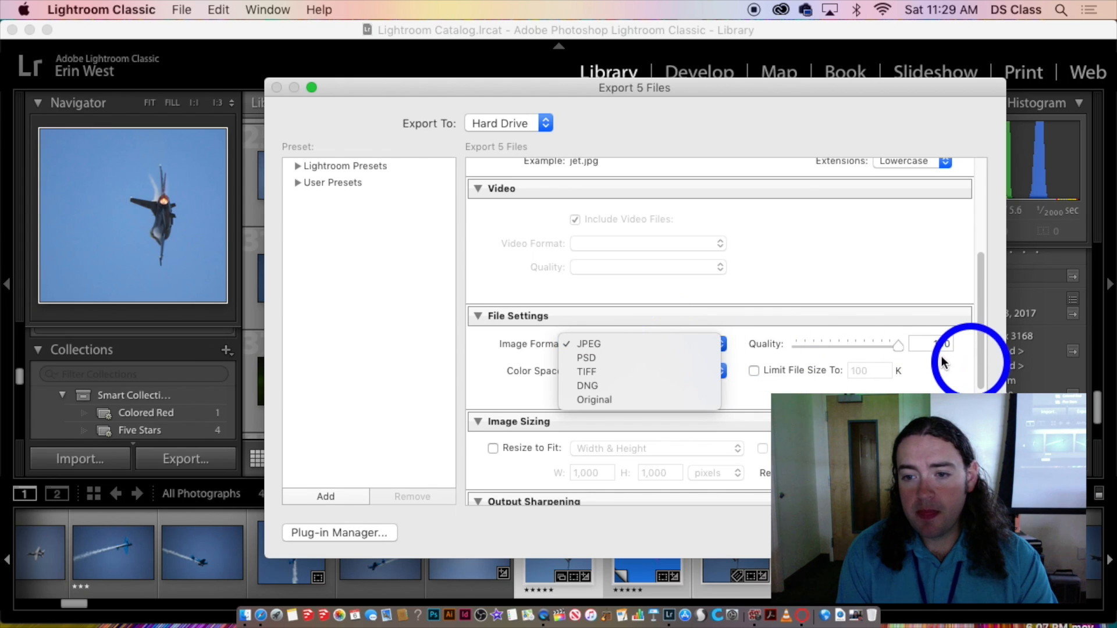
{"action": "left_click", "coordinate": [905, 346]}
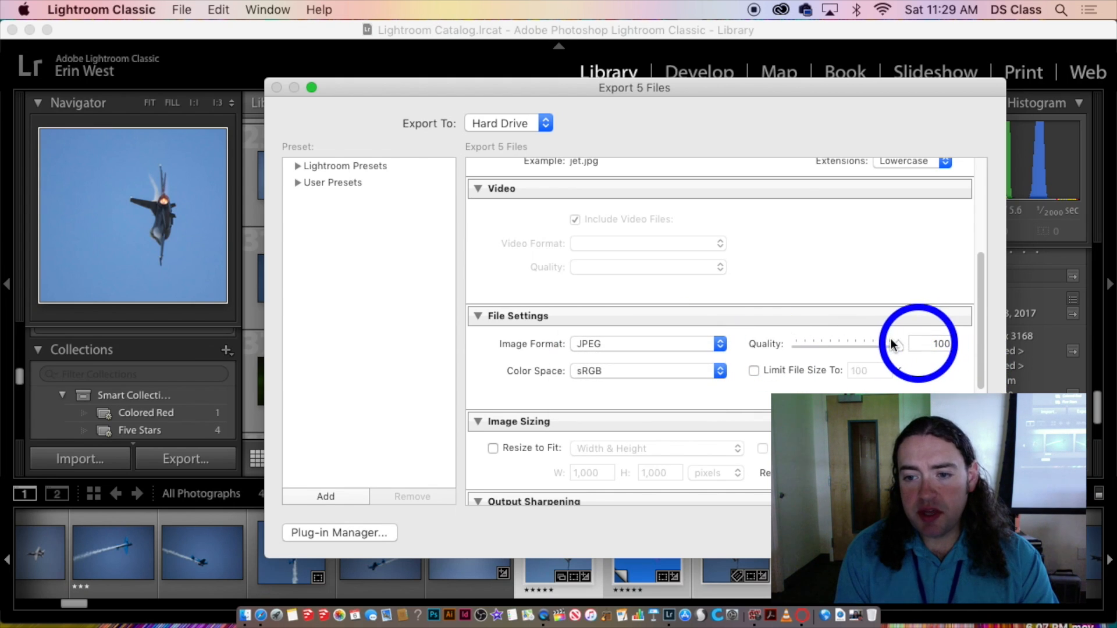
- Review the export's image sizing, output sharpening and metadata options, keeping All Metadata included
{"action": "scroll", "coordinate": [902, 369], "scroll_direction": "down", "scroll_amount": 2}
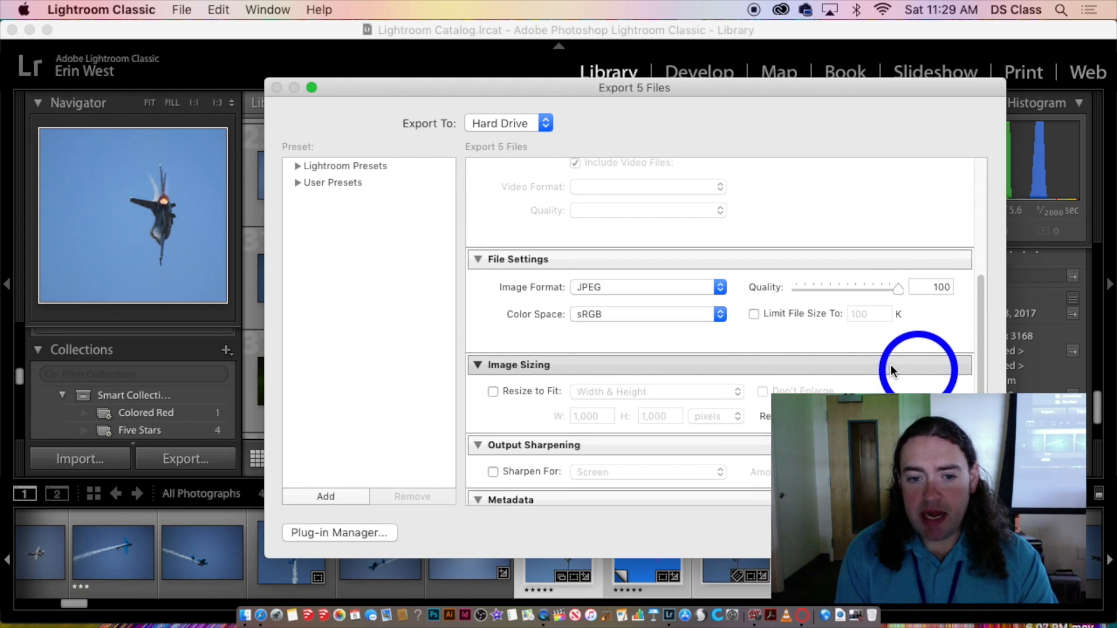
{"action": "scroll", "coordinate": [891, 371], "scroll_direction": "down", "scroll_amount": 1}
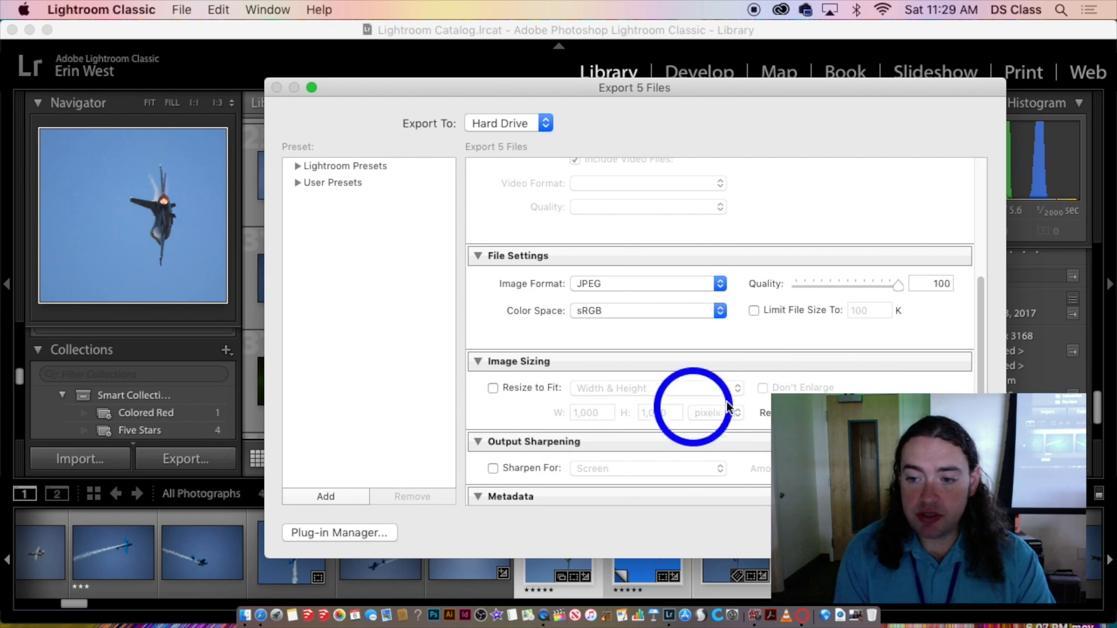
{"action": "scroll", "coordinate": [703, 411], "scroll_direction": "down", "scroll_amount": 3}
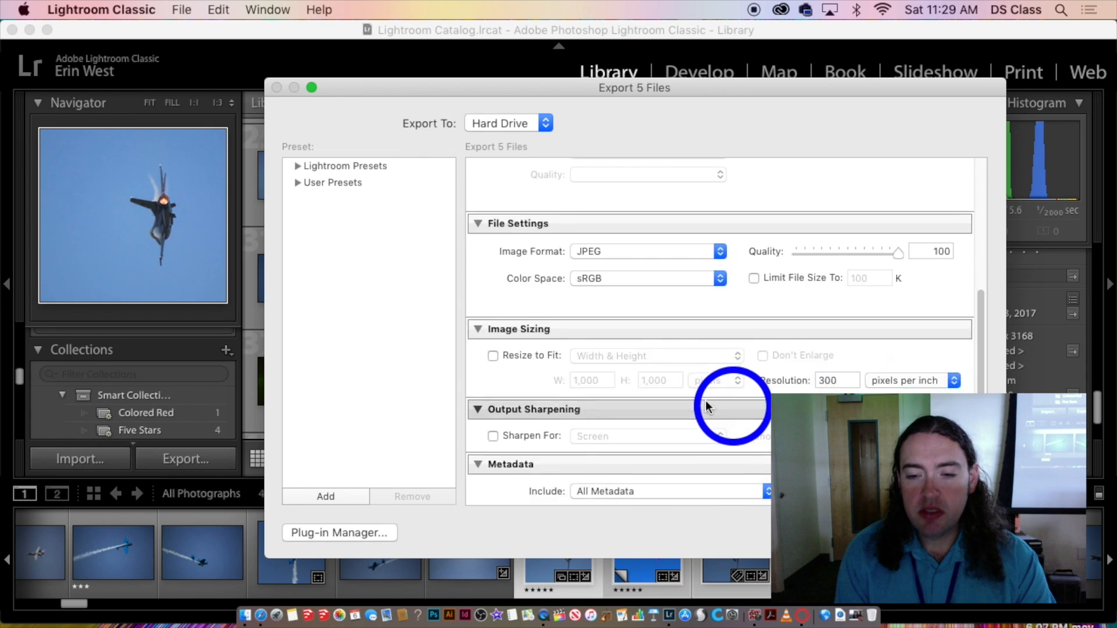
{"action": "scroll", "coordinate": [494, 382], "scroll_direction": "down", "scroll_amount": 2}
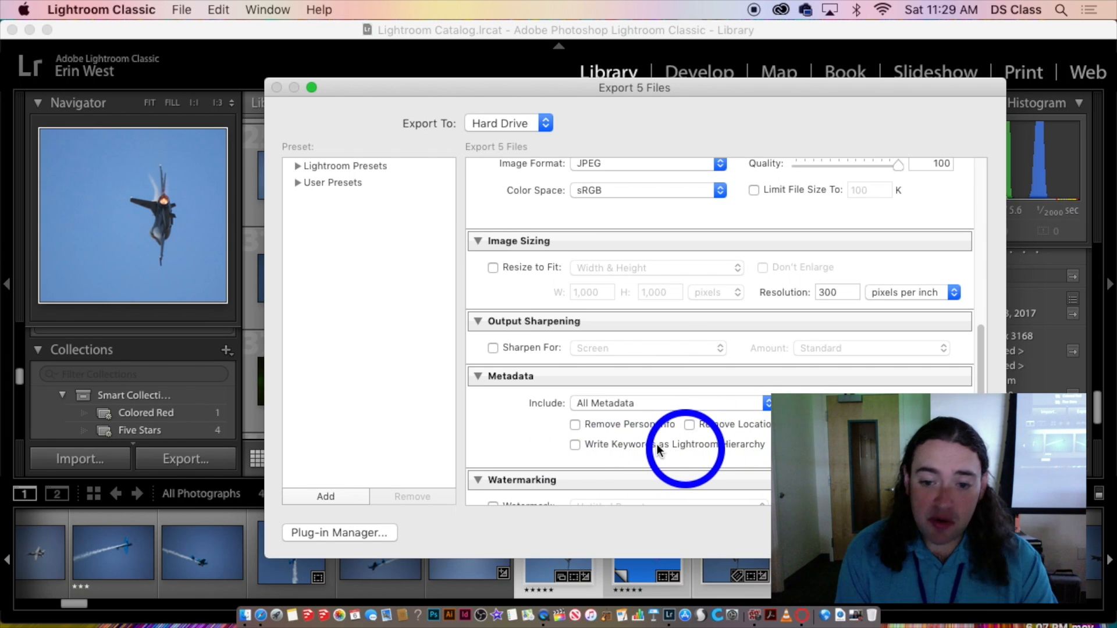
{"action": "scroll", "coordinate": [669, 447], "scroll_direction": "down", "scroll_amount": 3}
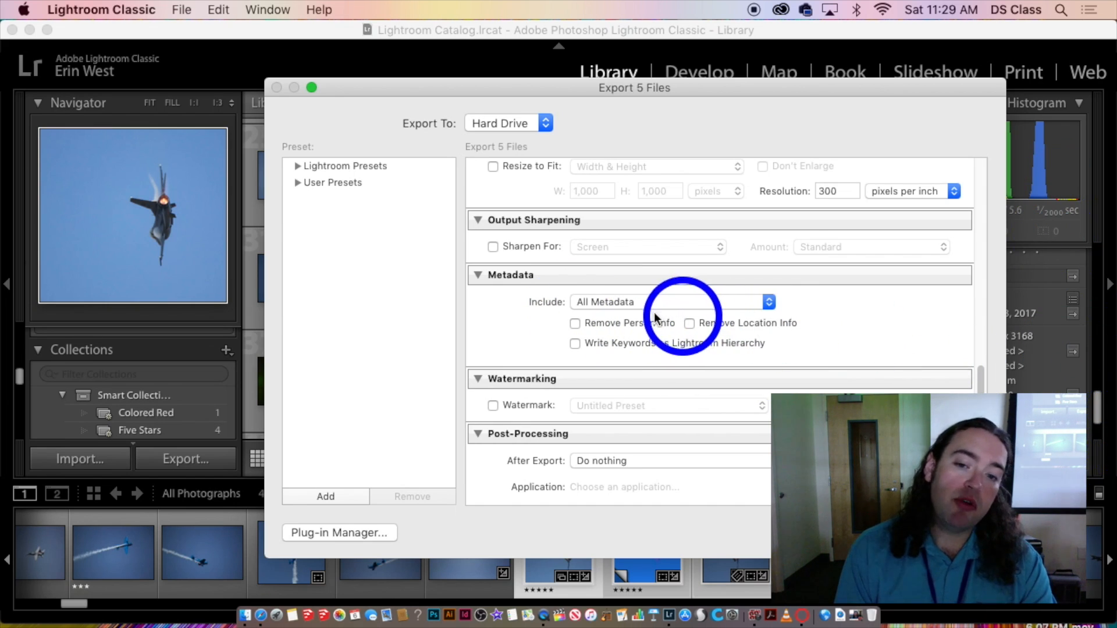
{"action": "left_click", "coordinate": [609, 304]}
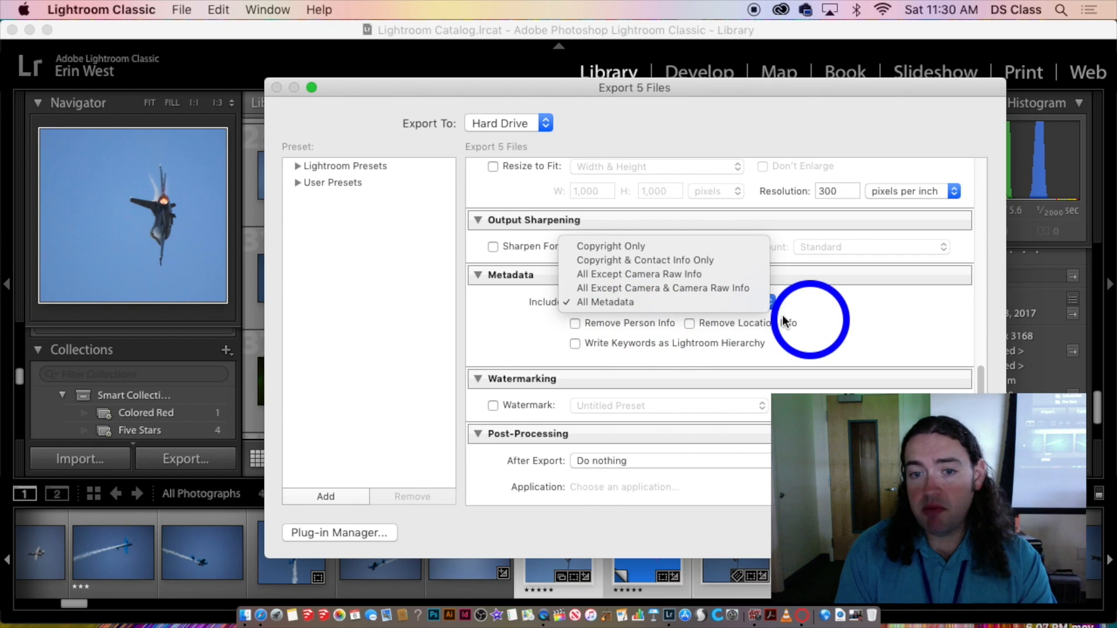
{"action": "left_click", "coordinate": [814, 326]}
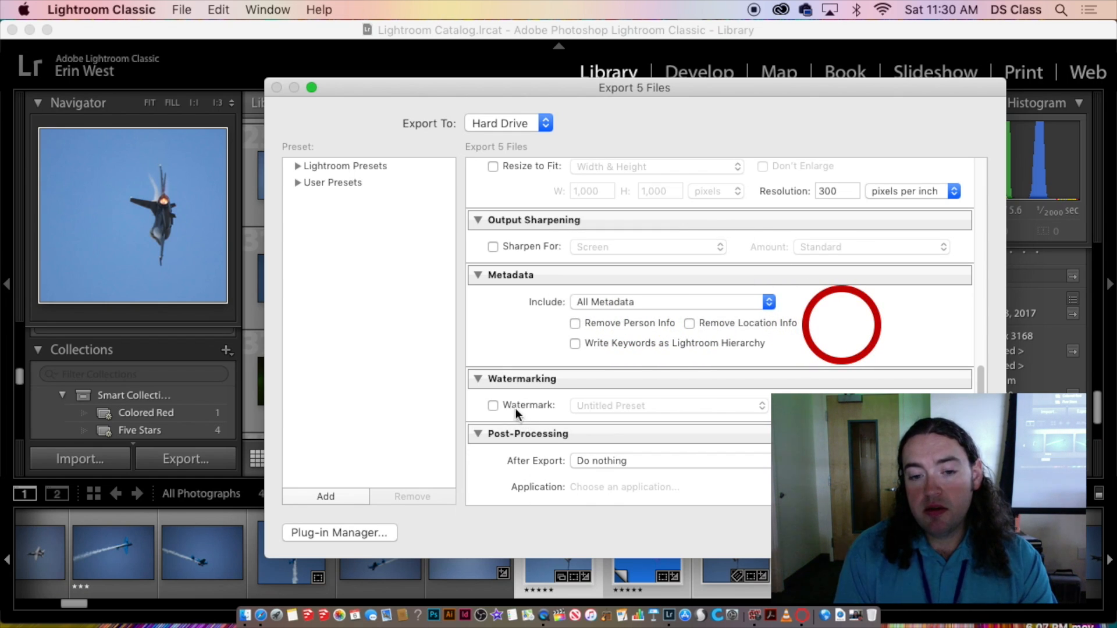
- Enable watermarking for the export and open the watermark editor with Untitled Preset
{"action": "left_click", "coordinate": [490, 407]}
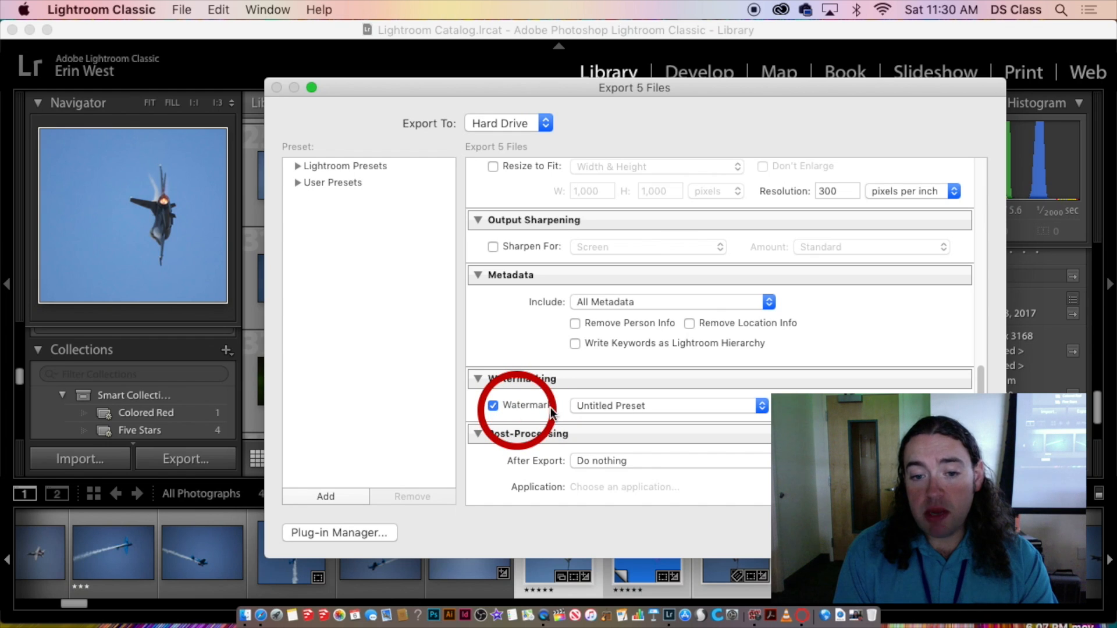
{"action": "left_click", "coordinate": [753, 410]}
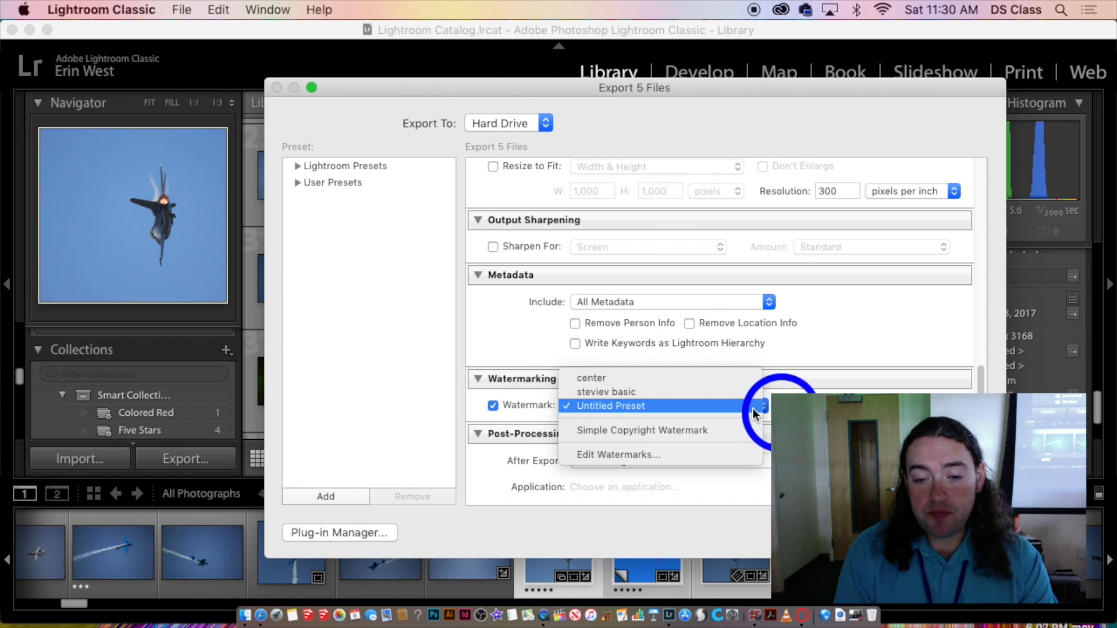
{"action": "left_click", "coordinate": [528, 407]}
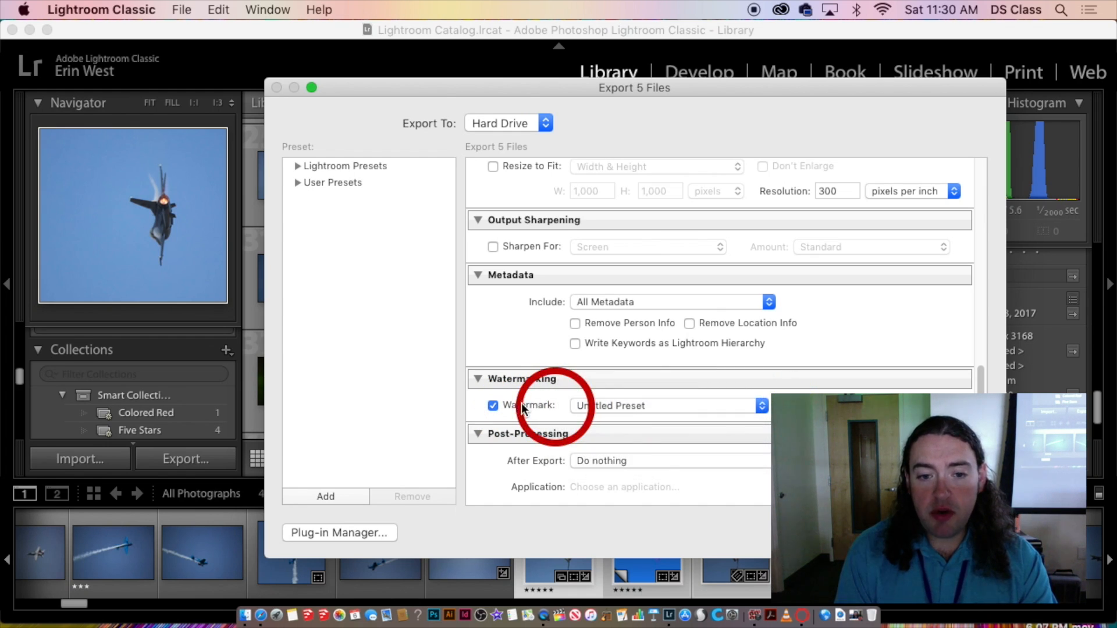
{"action": "left_click", "coordinate": [721, 408]}
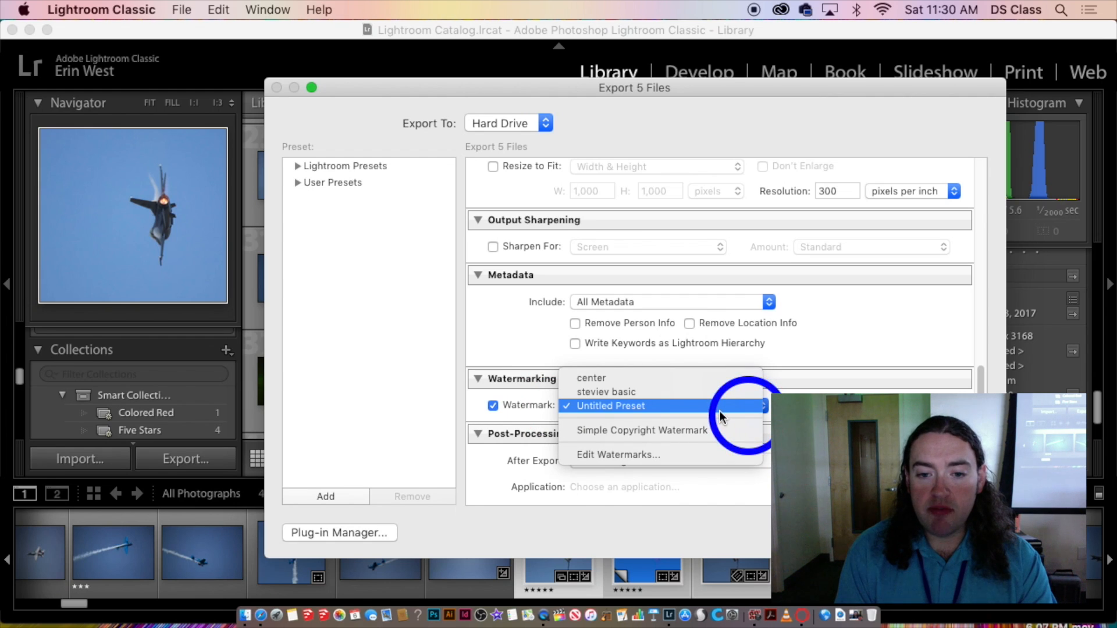
{"action": "left_click", "coordinate": [701, 453]}
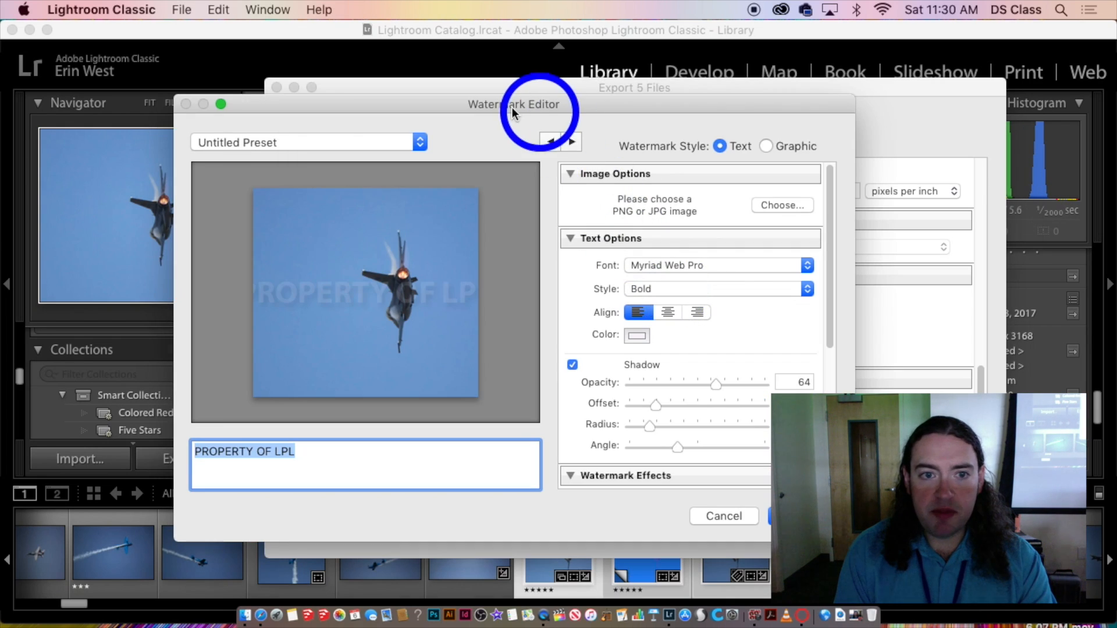
{"action": "left_click_drag", "start_coordinate": [463, 110], "coordinate": [542, 107]}
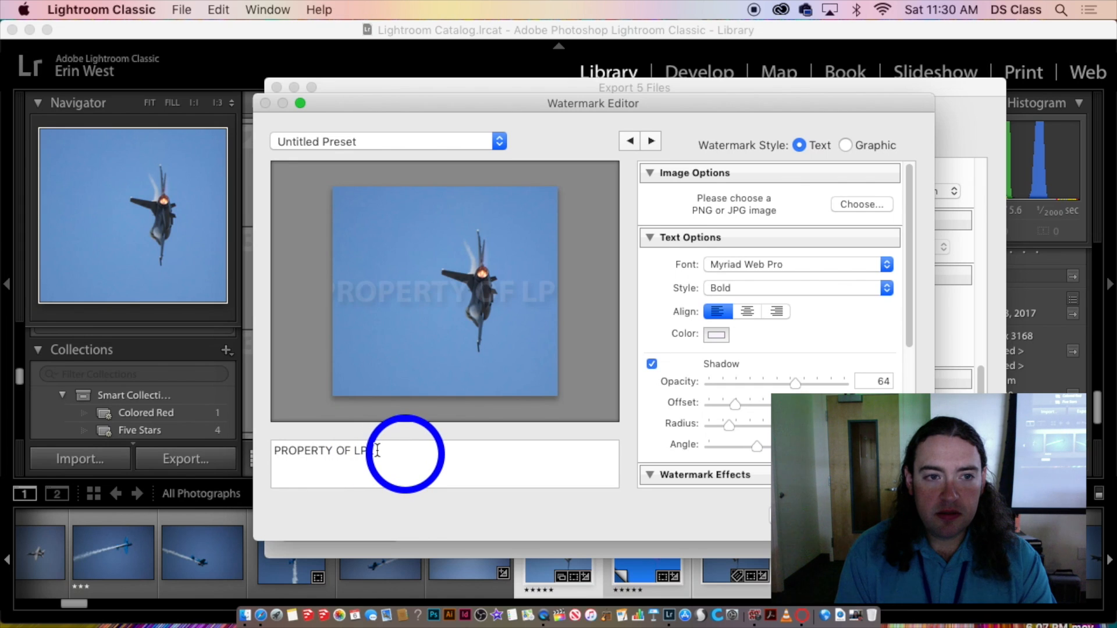
- Shrink the PROPERTY OF LPL watermark in the preview to a proportional size of about 31 so it fits within the photo
{"action": "left_click", "coordinate": [510, 309]}
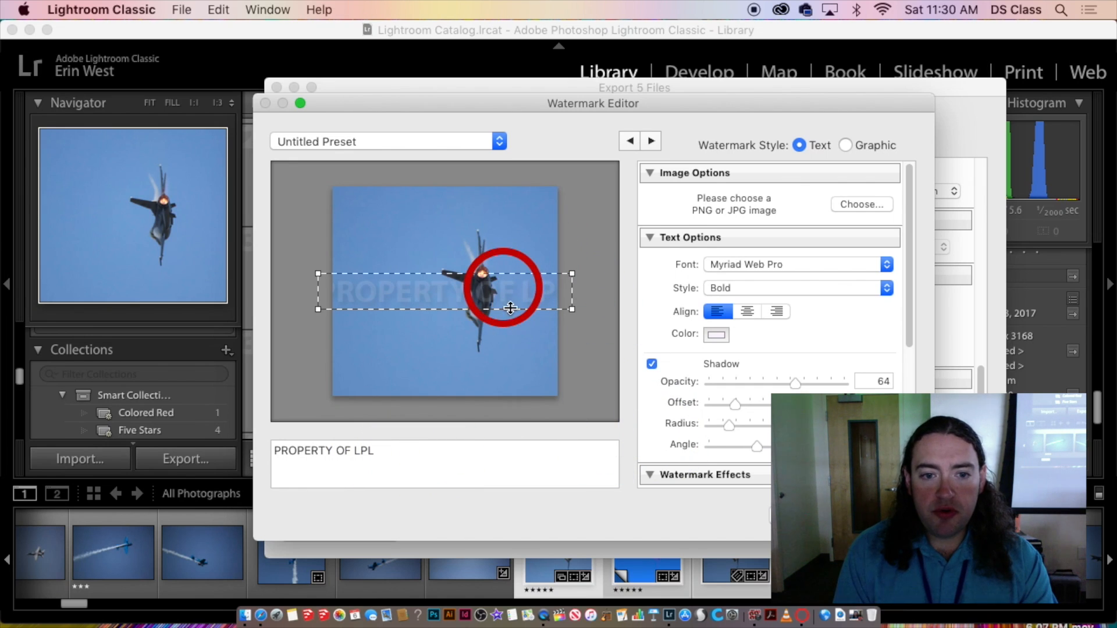
{"action": "mouse_move", "coordinate": [357, 278]}
{"action": "left_mouse_down"}
{"action": "mouse_move", "coordinate": [407, 260]}
{"action": "mouse_move", "coordinate": [333, 279]}
{"action": "mouse_move", "coordinate": [309, 303]}
{"action": "mouse_move", "coordinate": [339, 281]}
{"action": "left_mouse_up"}
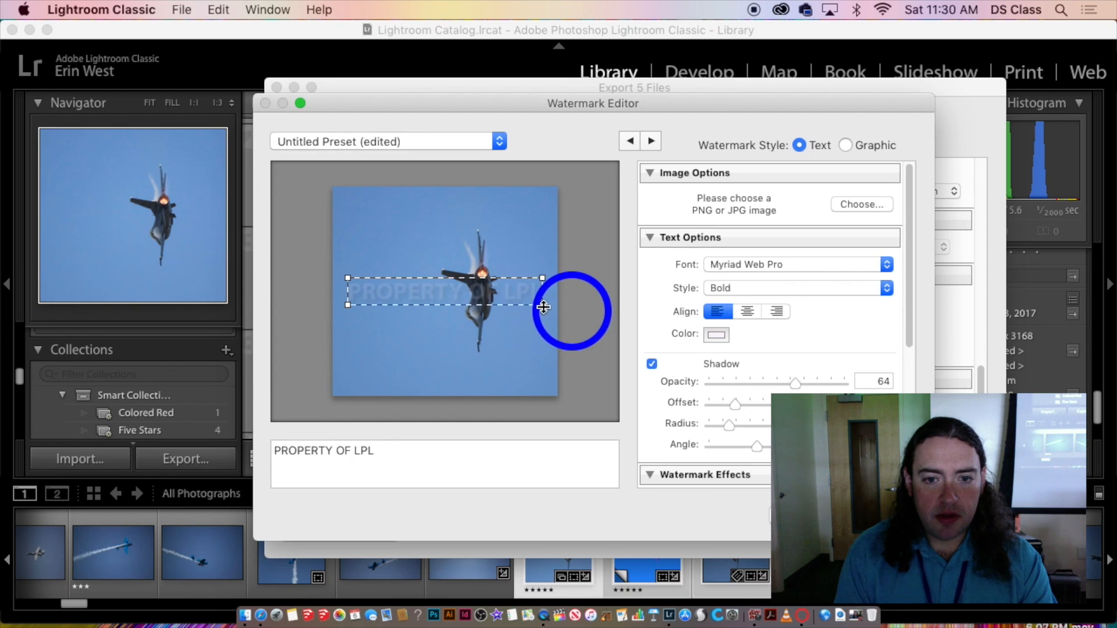
{"action": "mouse_move", "coordinate": [544, 307]}
{"action": "left_mouse_down"}
{"action": "mouse_move", "coordinate": [541, 349]}
{"action": "mouse_move", "coordinate": [535, 318]}
{"action": "left_mouse_up"}
{"action": "left_click_drag", "start_coordinate": [484, 257], "coordinate": [472, 220]}
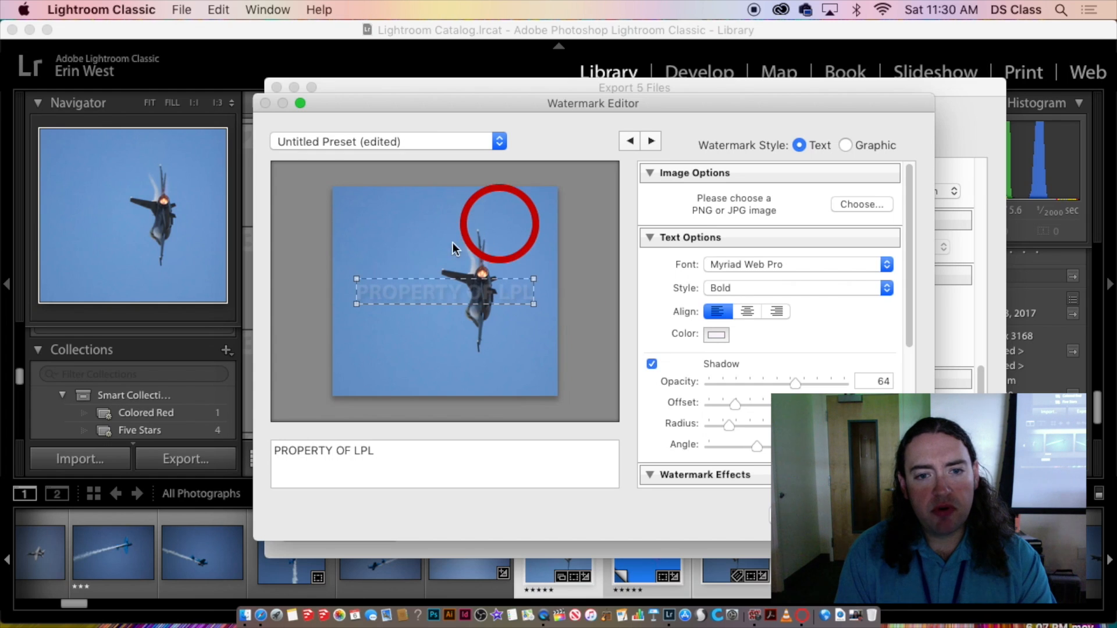
{"action": "left_click_drag", "start_coordinate": [472, 303], "coordinate": [762, 156]}
{"action": "left_click", "coordinate": [407, 294]}
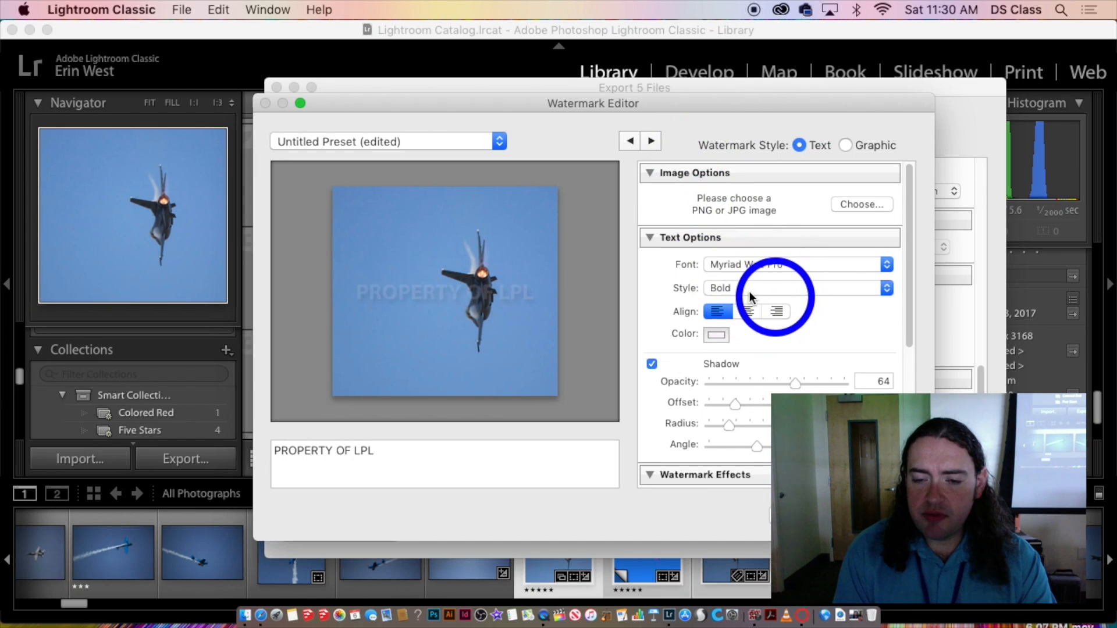
- Set the watermark's effect opacity to 26 and its proportional size to 29
{"action": "scroll", "coordinate": [724, 359], "scroll_direction": "down", "scroll_amount": 5}
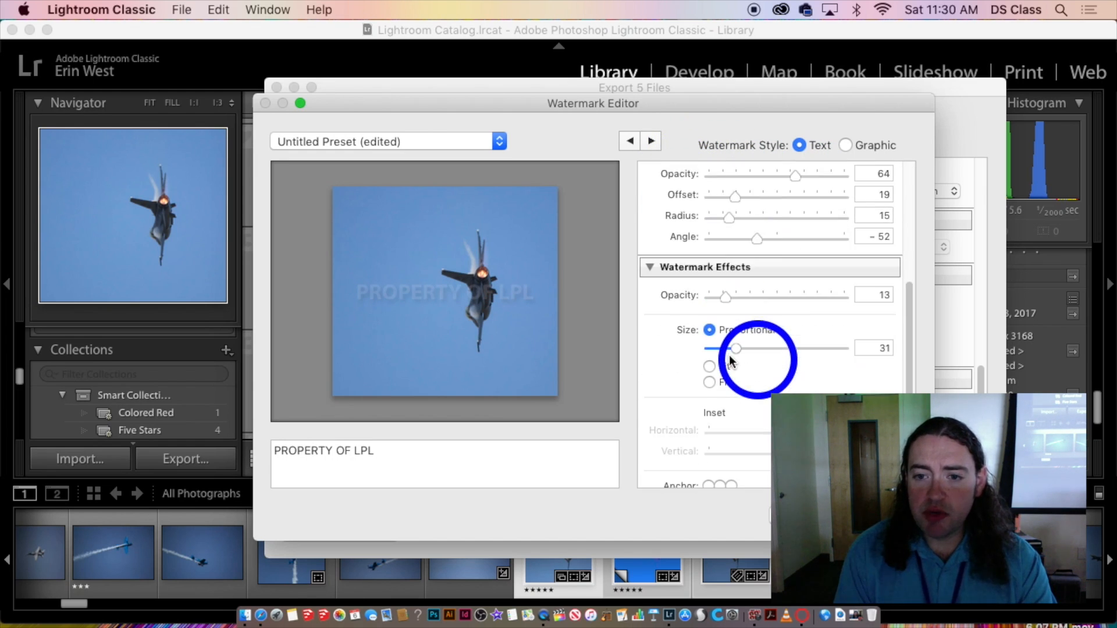
{"action": "mouse_move", "coordinate": [724, 295]}
{"action": "left_mouse_down"}
{"action": "mouse_move", "coordinate": [771, 295]}
{"action": "mouse_move", "coordinate": [743, 298]}
{"action": "left_mouse_up"}
{"action": "left_click_drag", "start_coordinate": [735, 348], "coordinate": [736, 347]}
- Try the watermark at other anchor positions, then anchor it to the photo's bottom-left corner
{"action": "scroll", "coordinate": [745, 365], "scroll_direction": "down", "scroll_amount": 2}
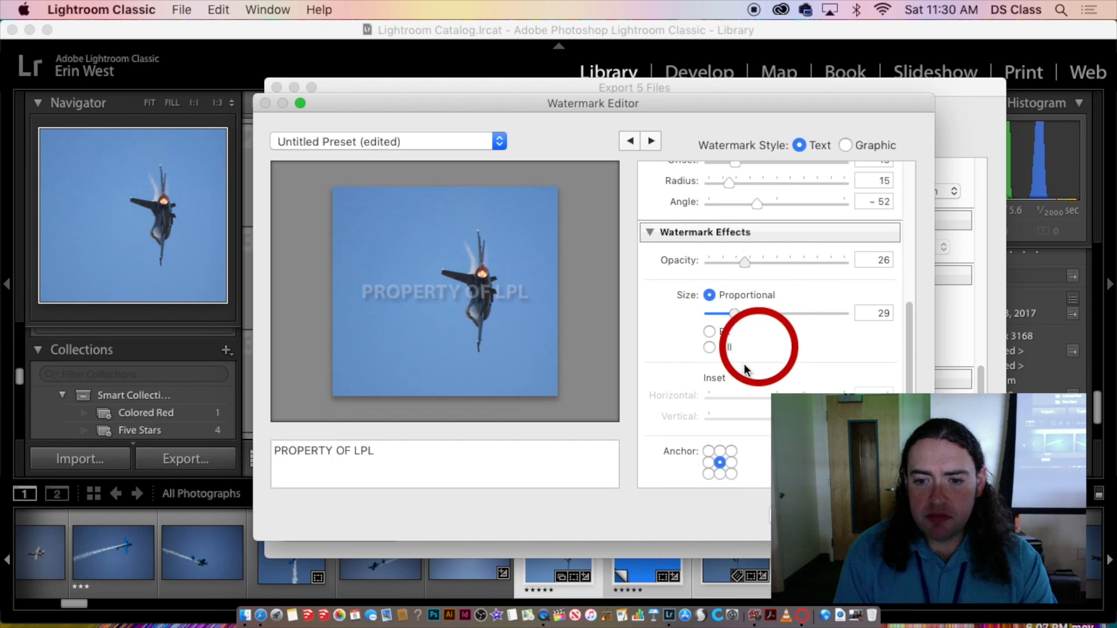
{"action": "left_click", "coordinate": [710, 451]}
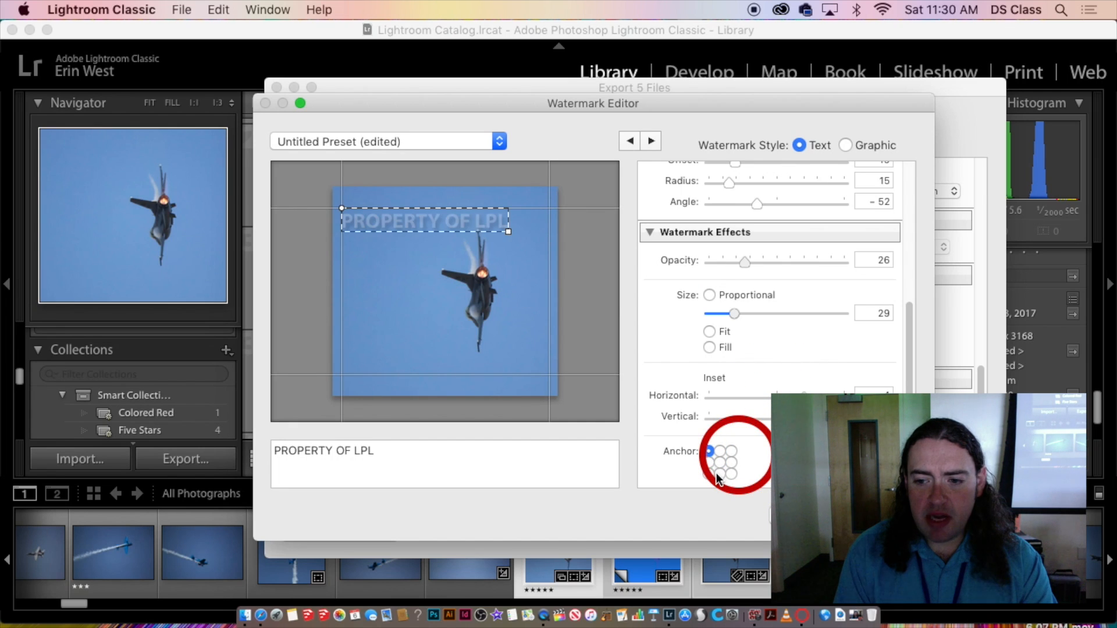
{"action": "left_click", "coordinate": [720, 474]}
{"action": "left_click", "coordinate": [708, 474]}
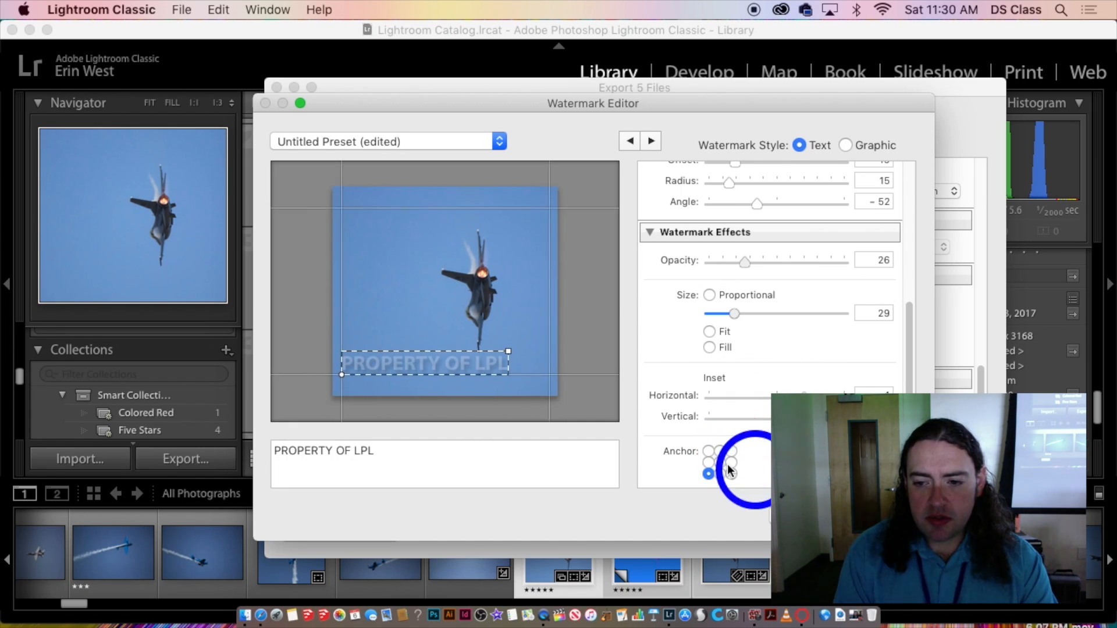
- Rotate the watermark in quarter turns through a full circle back to upright and reduce its size to 26
{"action": "left_click", "coordinate": [864, 453]}
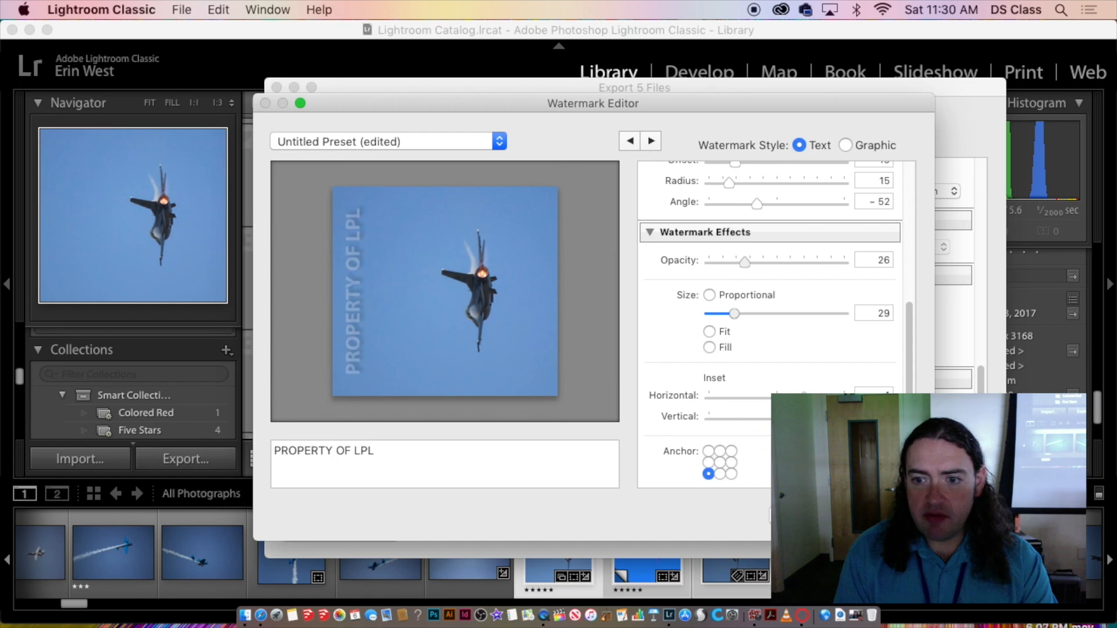
{"action": "left_click", "coordinate": [864, 453]}
{"action": "mouse_move", "coordinate": [734, 313]}
{"action": "left_mouse_down"}
{"action": "mouse_move", "coordinate": [750, 315]}
{"action": "mouse_move", "coordinate": [732, 314]}
{"action": "left_mouse_up"}
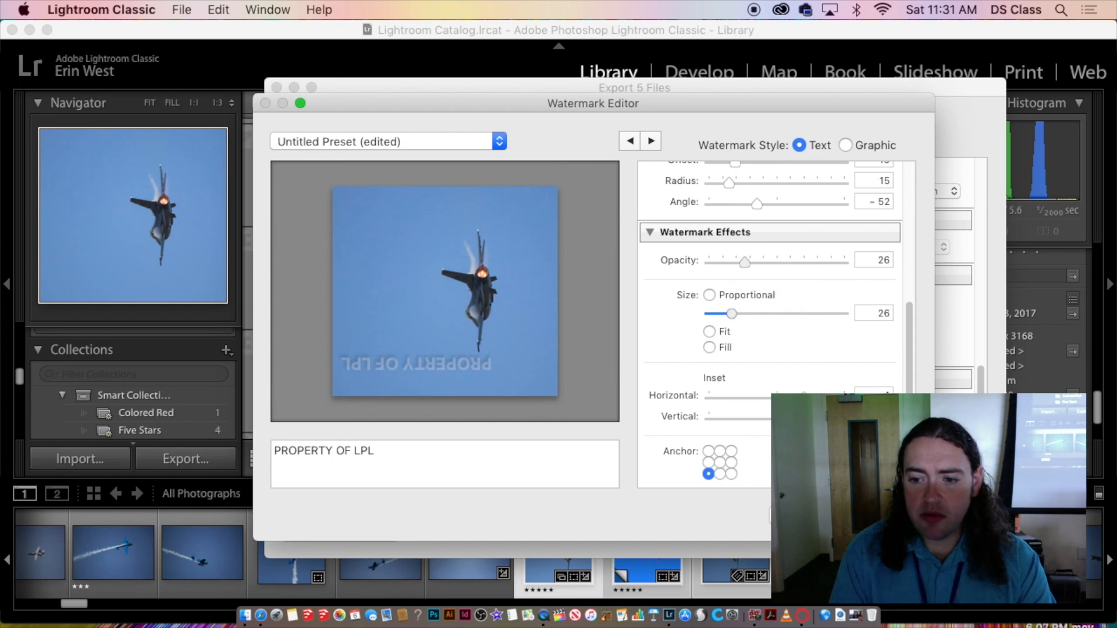
{"action": "left_click", "coordinate": [864, 453]}
{"action": "left_click", "coordinate": [863, 453]}
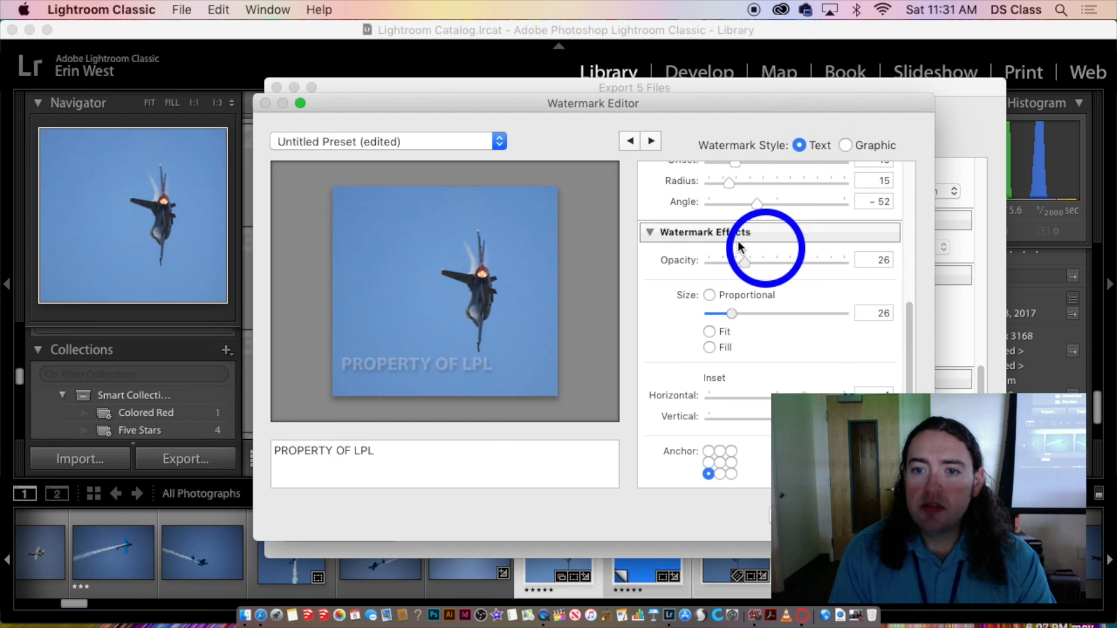
- Load the rsz_namibia elephant JPG from the Desktop as a graphic watermark
{"action": "scroll", "coordinate": [738, 241], "scroll_direction": "up", "scroll_amount": 5}
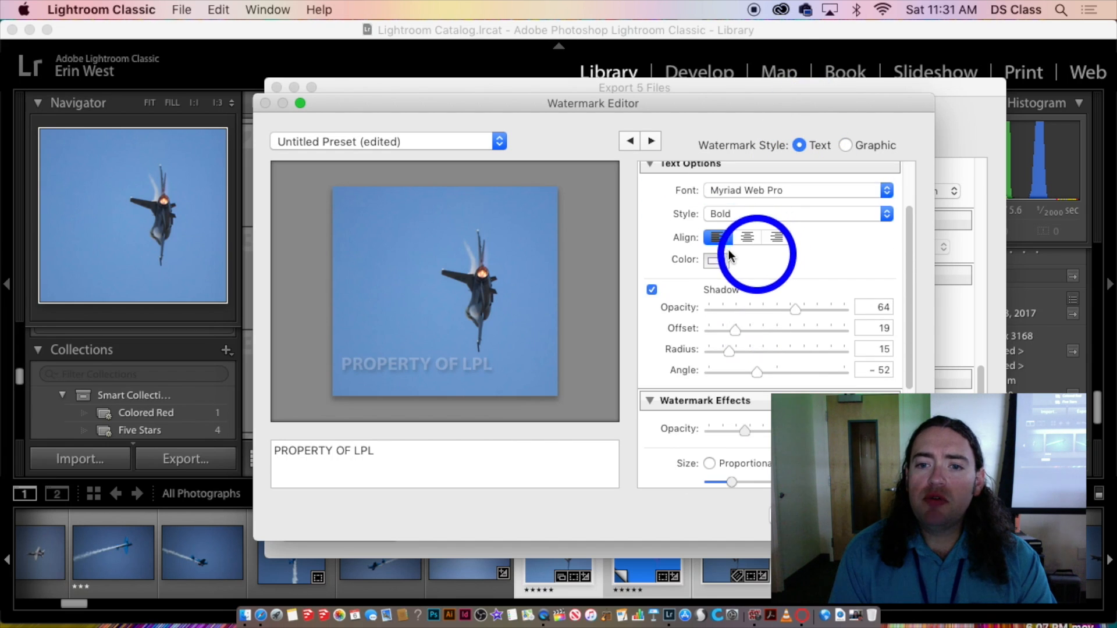
{"action": "scroll", "coordinate": [731, 250], "scroll_direction": "up", "scroll_amount": 3}
{"action": "scroll", "coordinate": [742, 287], "scroll_direction": "up", "scroll_amount": 1}
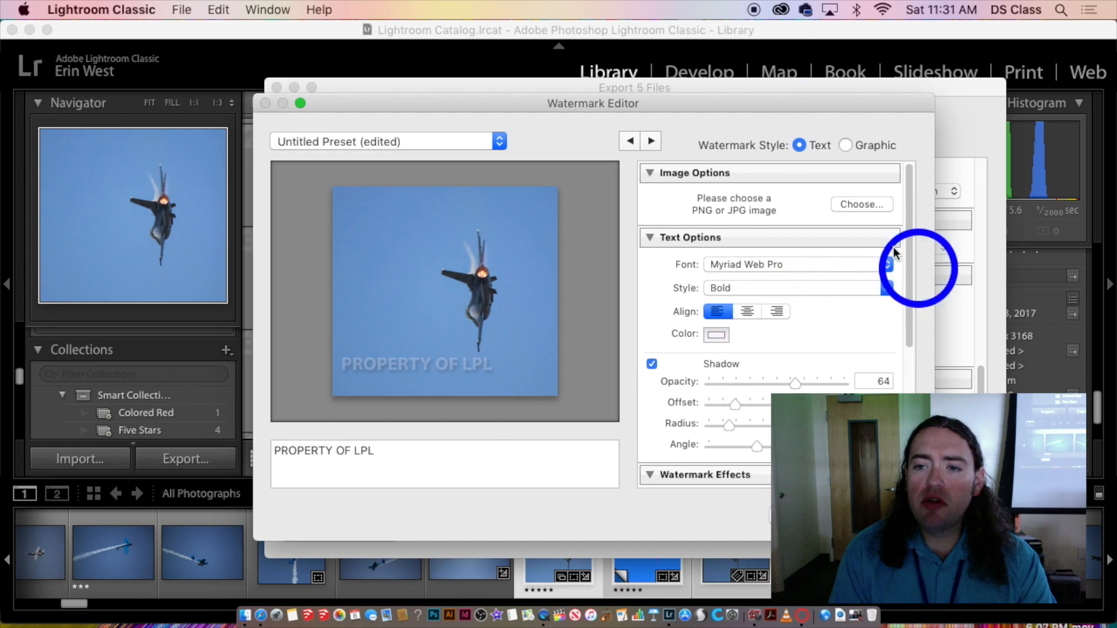
{"action": "left_click", "coordinate": [844, 204]}
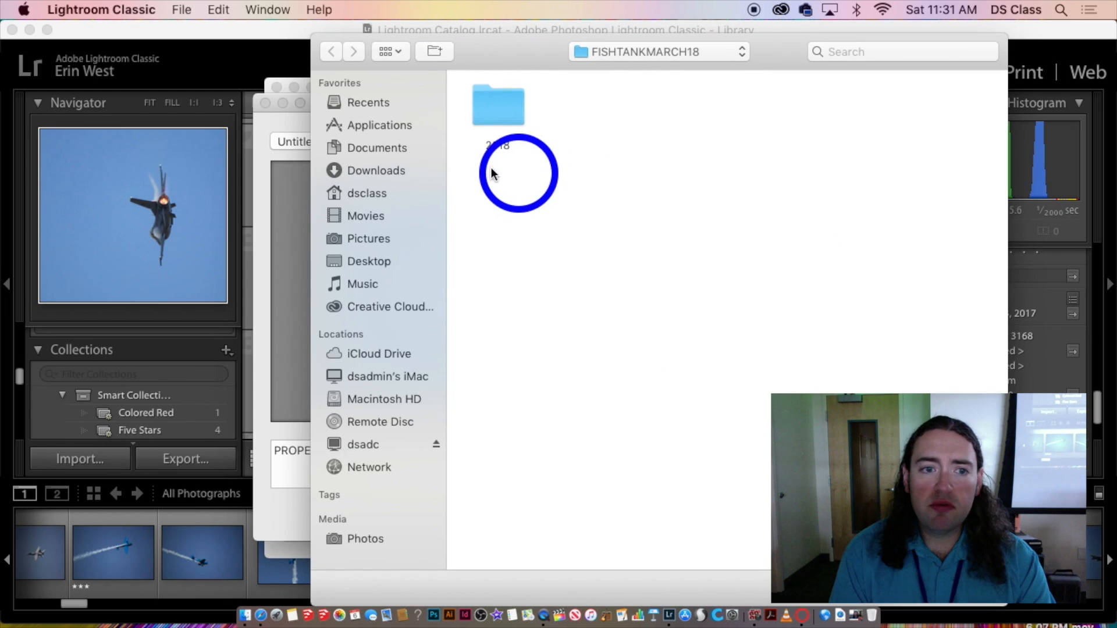
{"action": "double_click", "coordinate": [502, 117]}
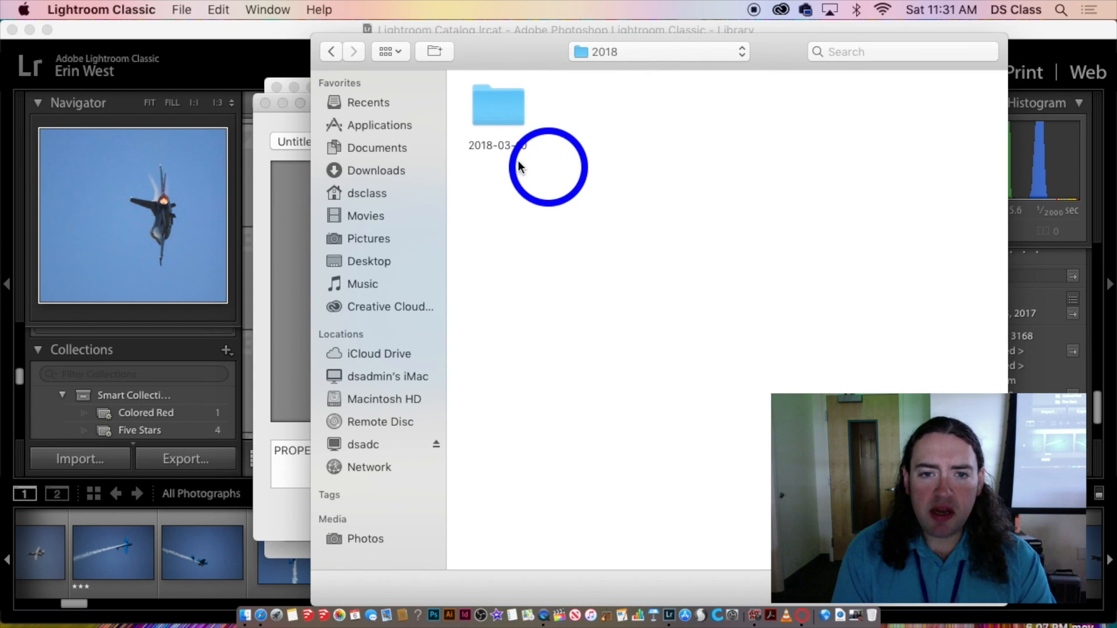
{"action": "left_click", "coordinate": [497, 108]}
{"action": "left_click", "coordinate": [399, 168]}
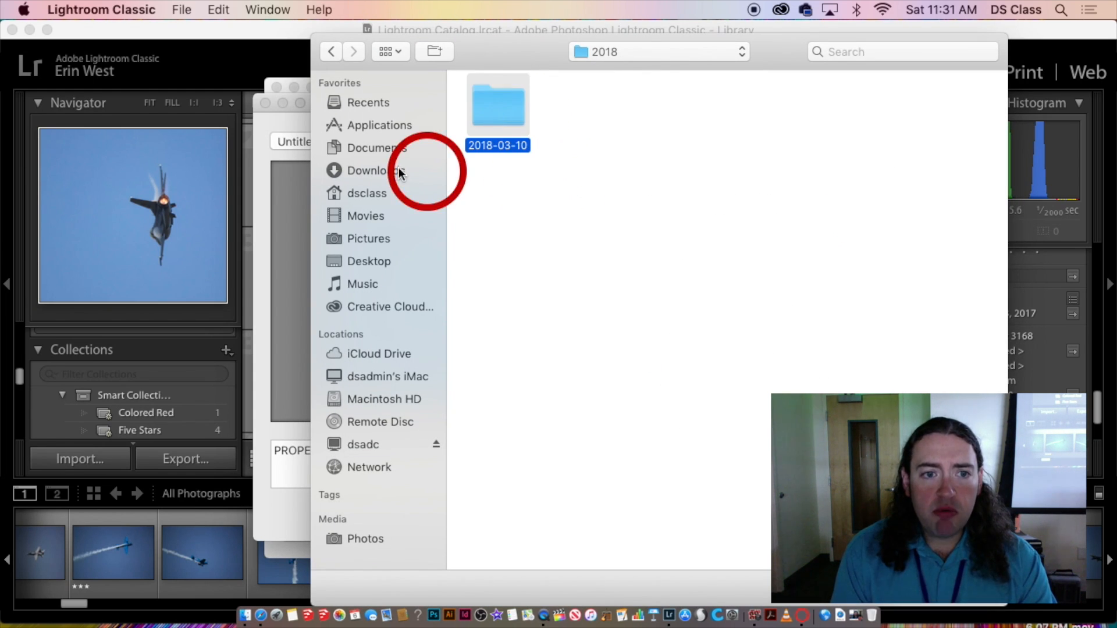
{"action": "left_click", "coordinate": [378, 264]}
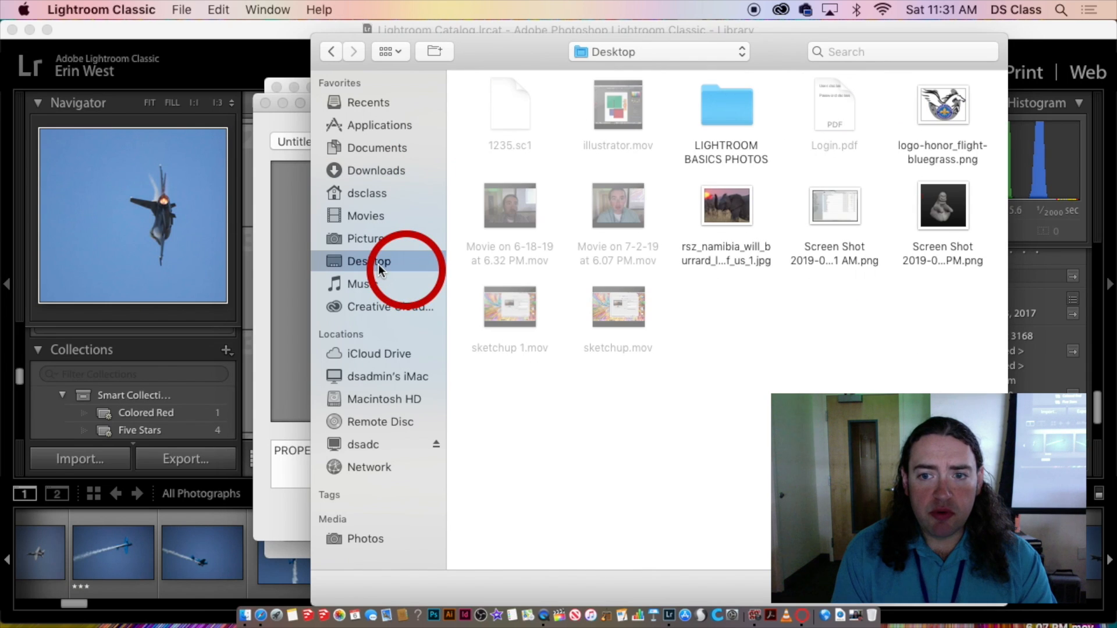
{"action": "left_click", "coordinate": [727, 208]}
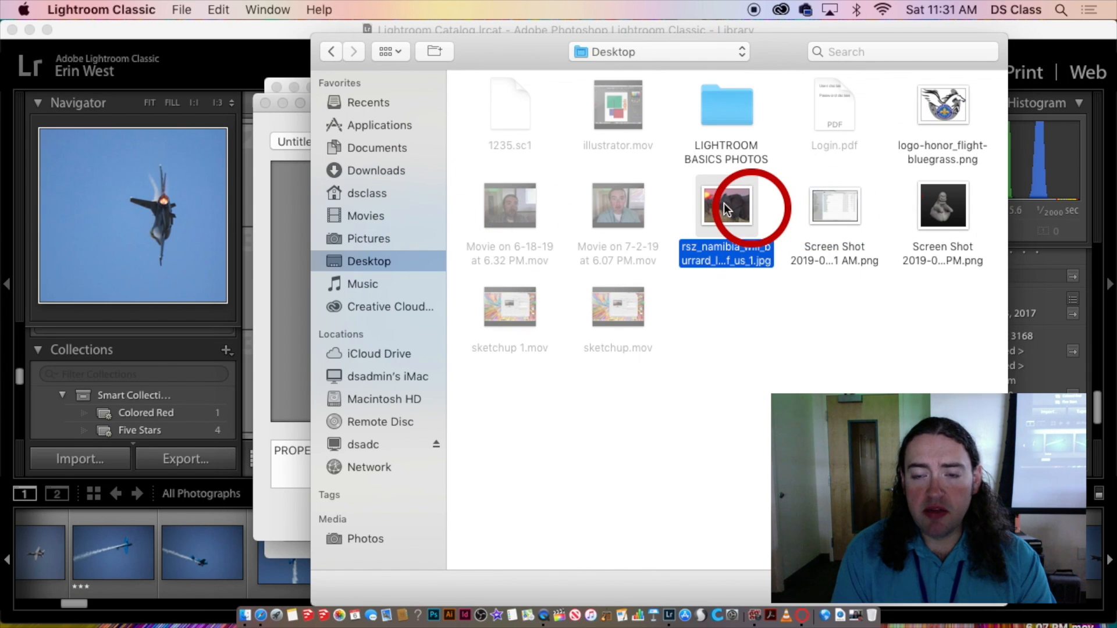
{"action": "double_click", "coordinate": [725, 203]}
- Enlarge the elephant graphic watermark in the preview to a proportional size of 61
{"action": "left_click", "coordinate": [388, 360]}
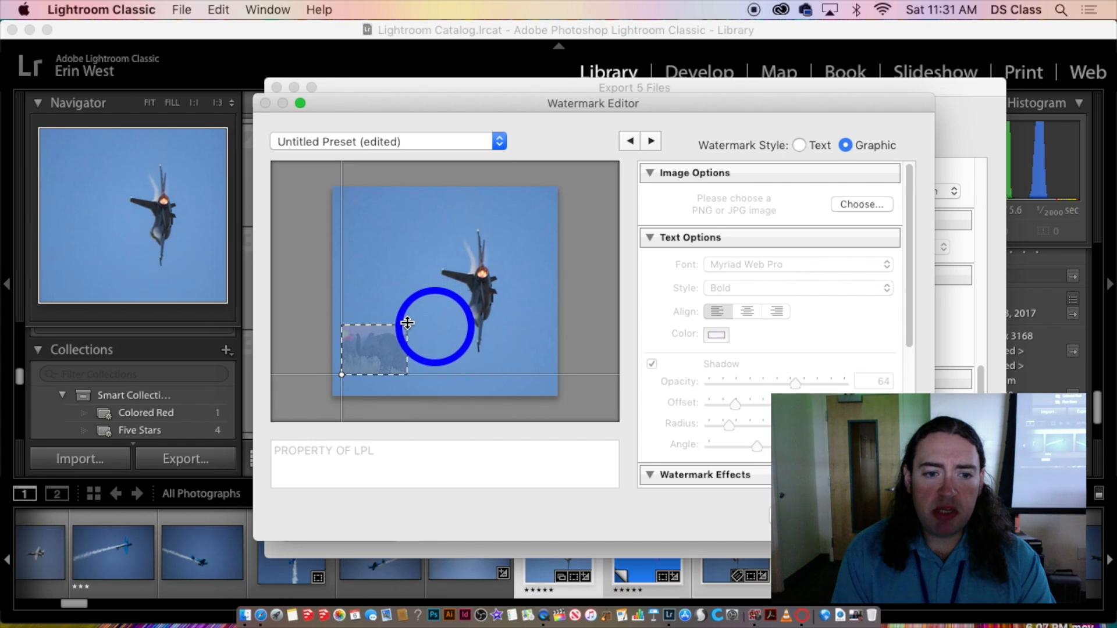
{"action": "left_click_drag", "start_coordinate": [407, 324], "coordinate": [603, 393]}
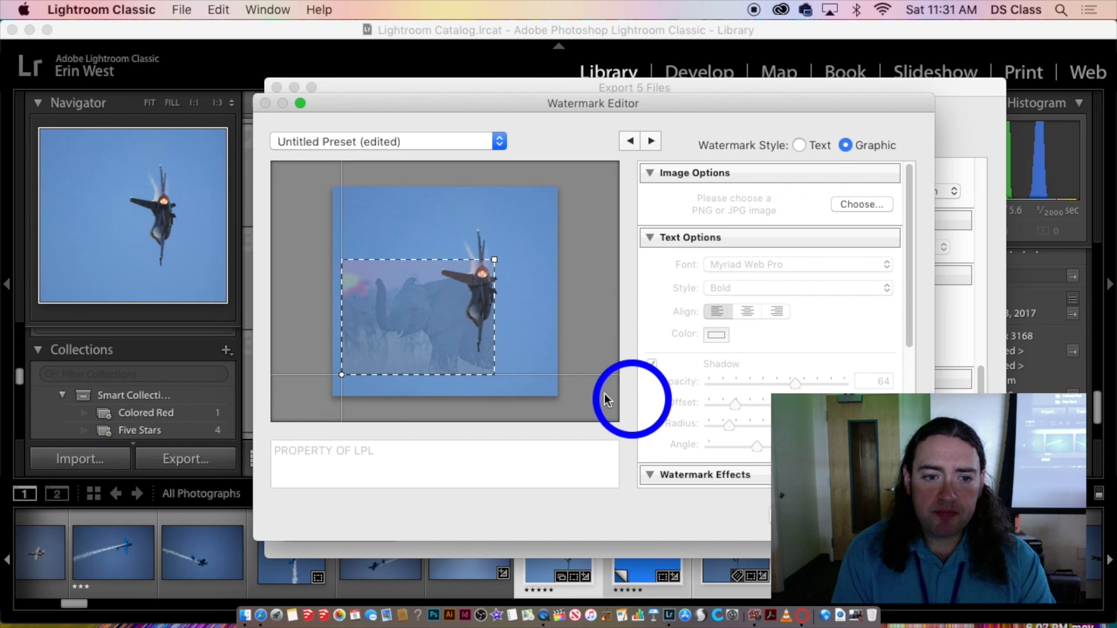
{"action": "scroll", "coordinate": [761, 281], "scroll_direction": "down", "scroll_amount": 5}
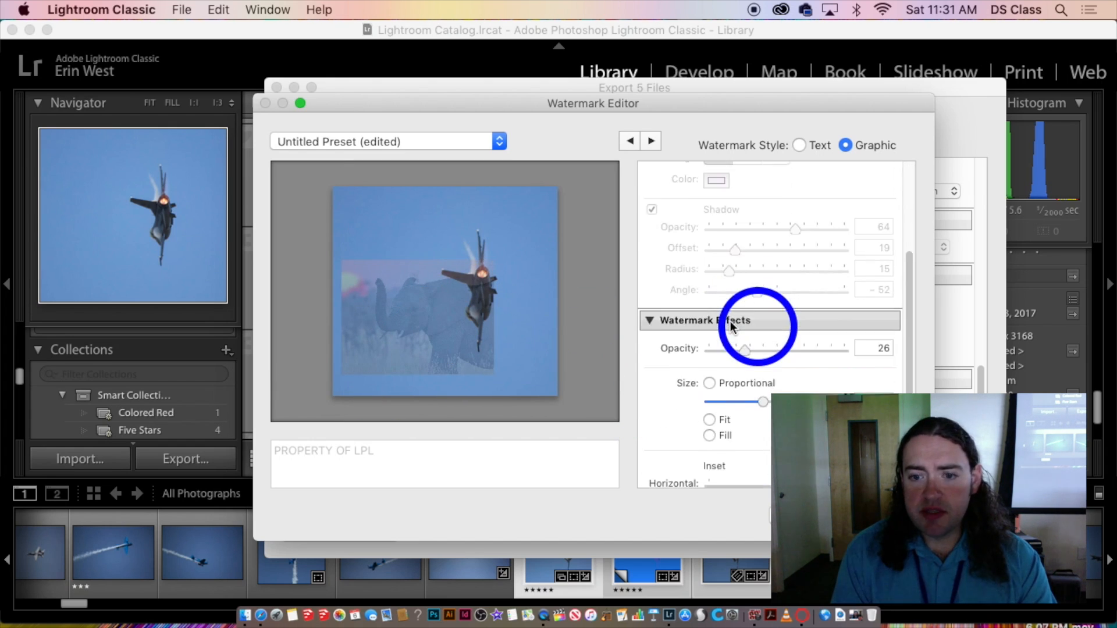
{"action": "scroll", "coordinate": [721, 393], "scroll_direction": "up", "scroll_amount": 3}
{"action": "scroll", "coordinate": [721, 376], "scroll_direction": "up", "scroll_amount": 2}
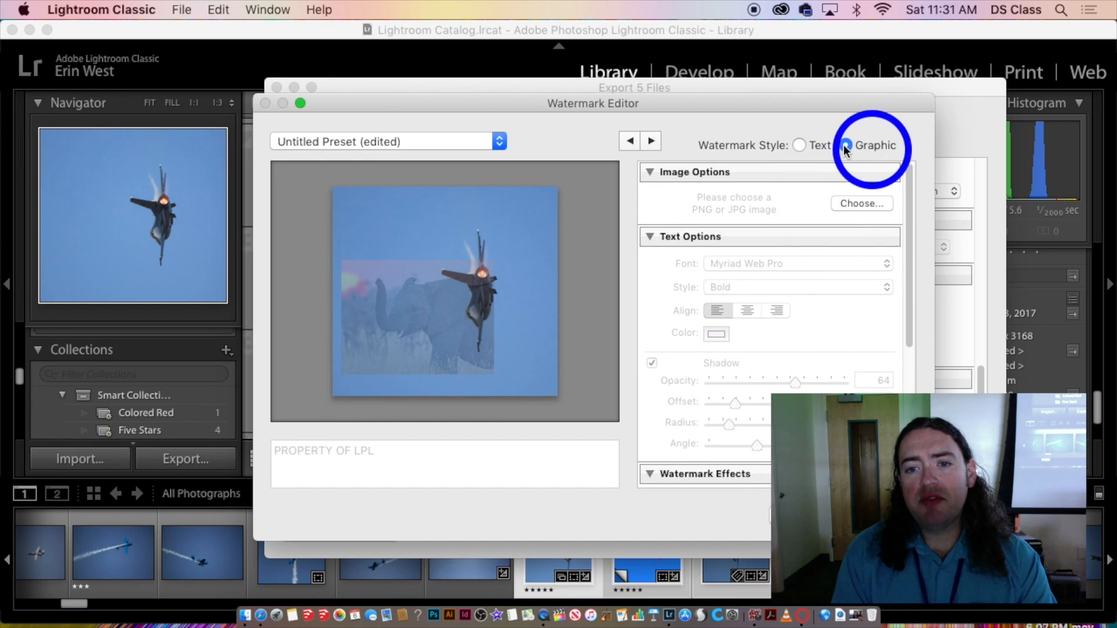
{"action": "scroll", "coordinate": [795, 249], "scroll_direction": "down", "scroll_amount": 5}
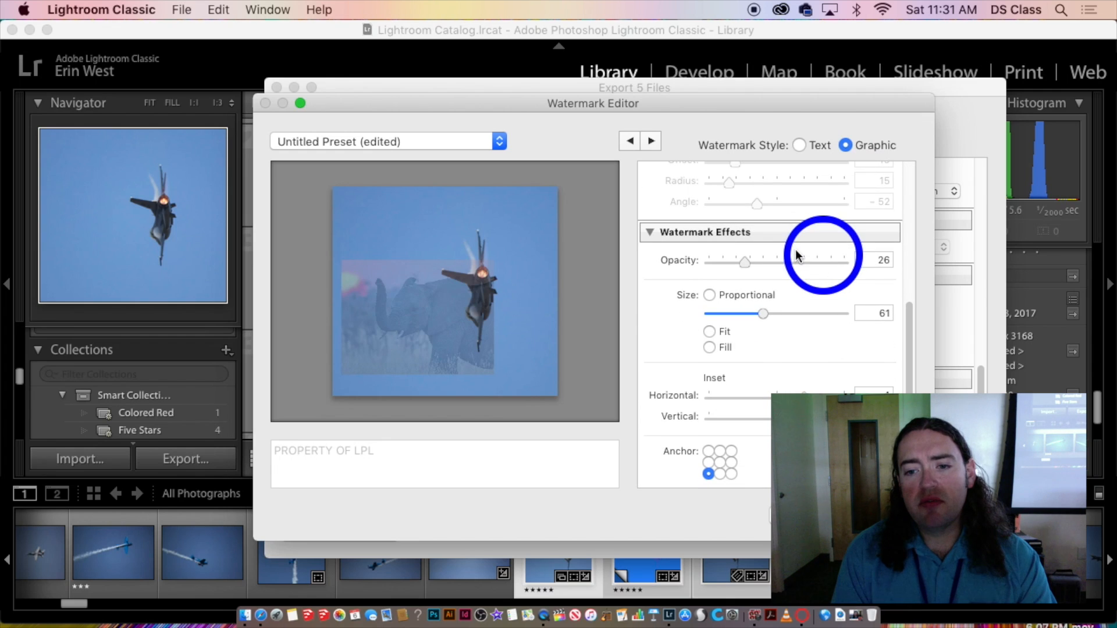
- Switch the watermark style back to text and save it as a new preset named agjrwf,hQWLKGBN
{"action": "left_click", "coordinate": [812, 144]}
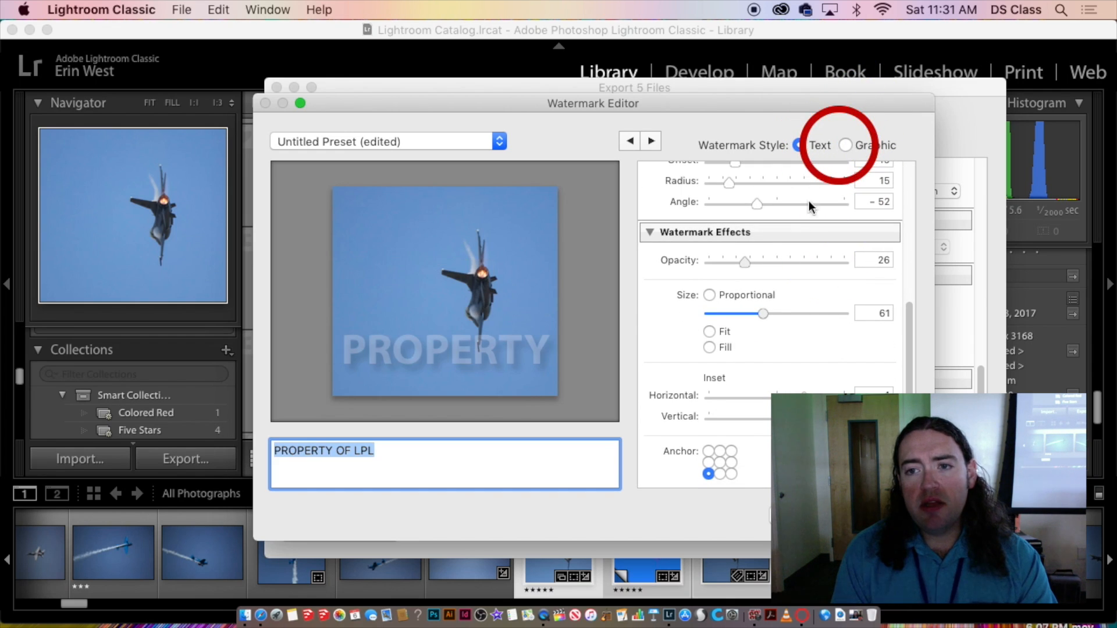
{"action": "left_click", "coordinate": [882, 516]}
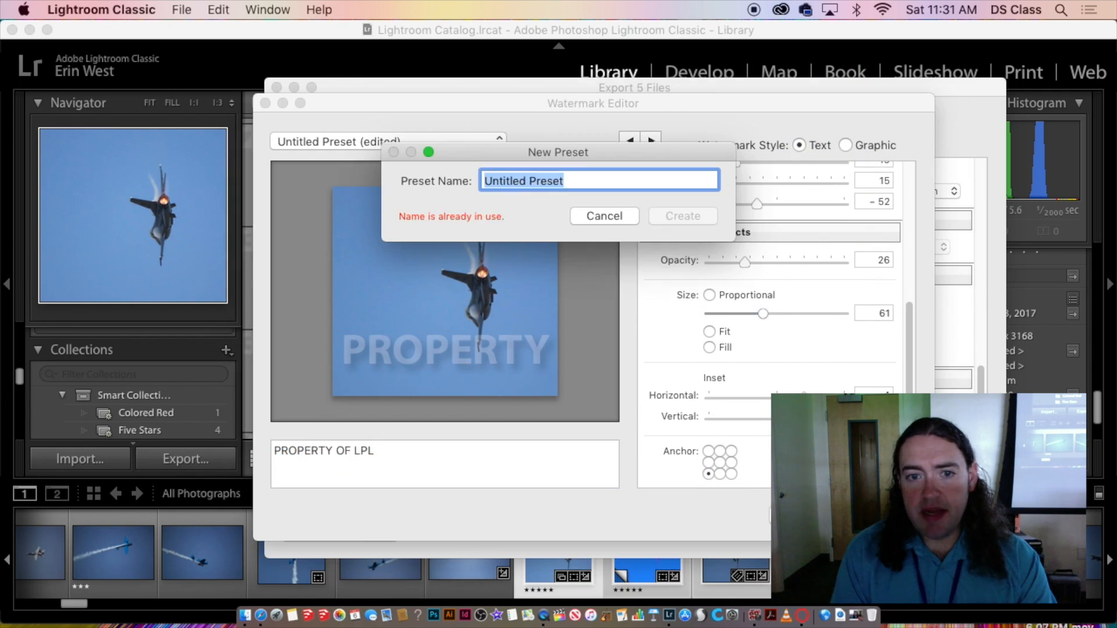
{"action": "type", "text": "agjrwf,hQWLKGBN"}
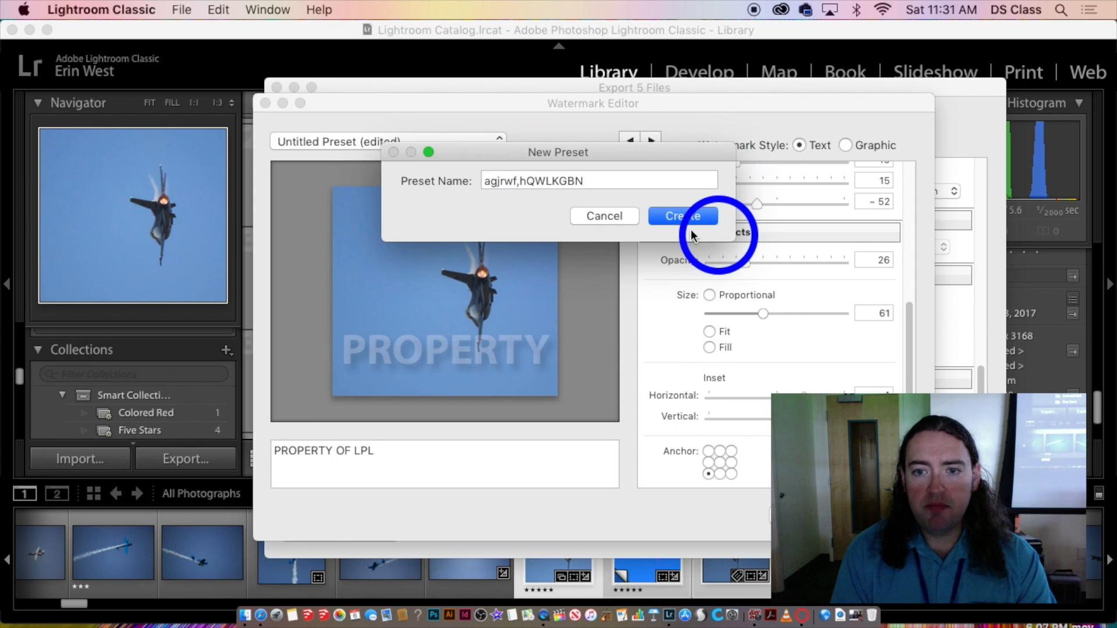
{"action": "left_click", "coordinate": [692, 222]}
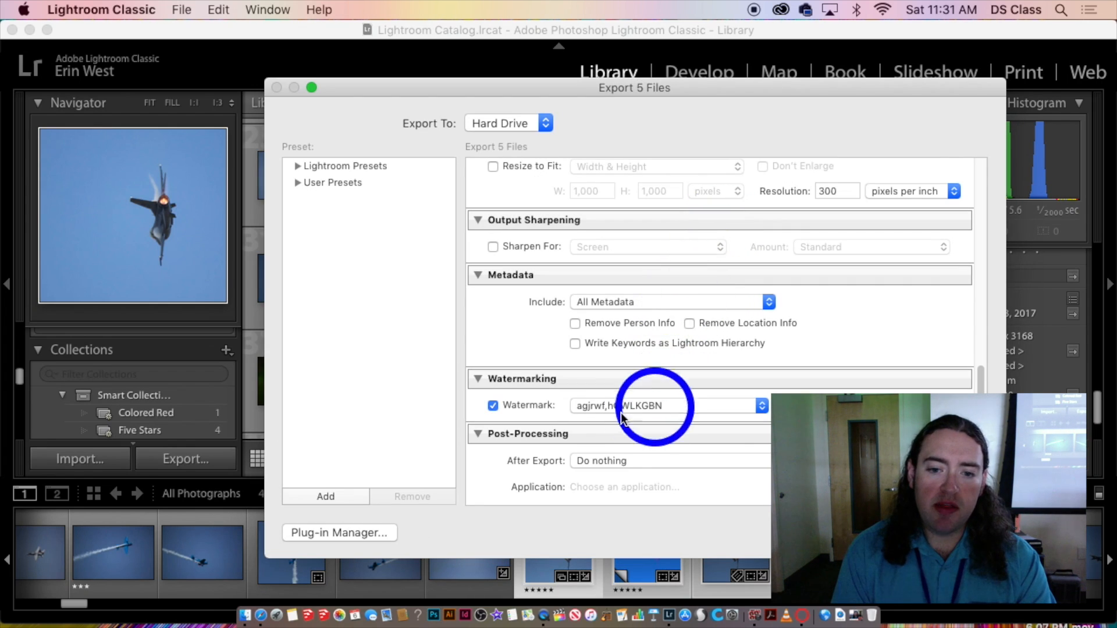
- Turn off watermarking in the export settings and export the five selected jet photos
{"action": "left_click", "coordinate": [656, 405]}
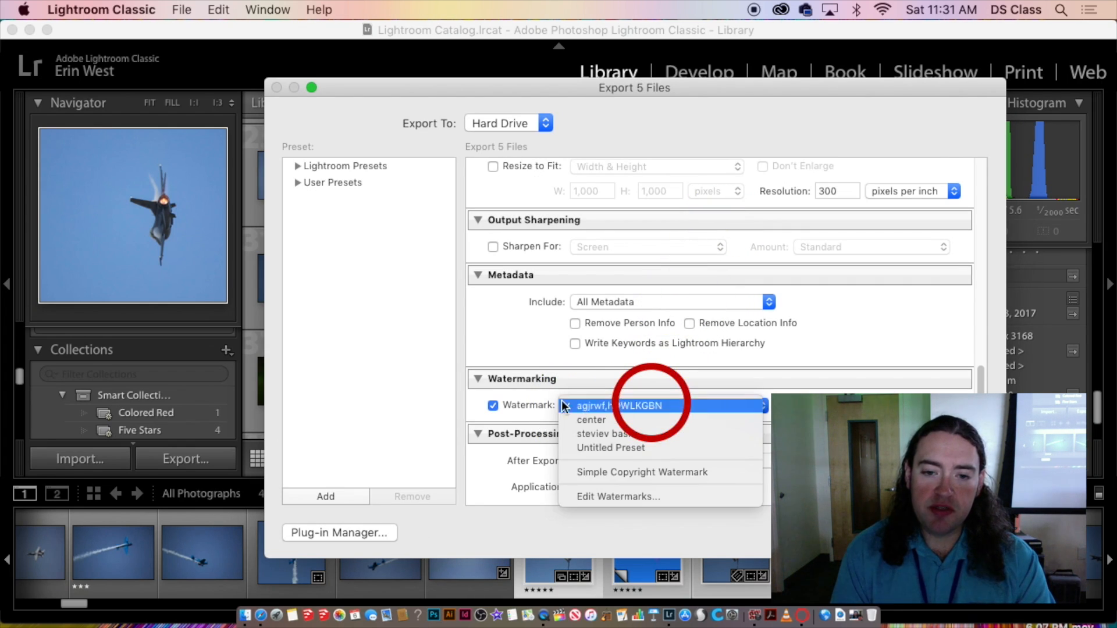
{"action": "left_click", "coordinate": [504, 403]}
{"action": "left_click", "coordinate": [493, 405]}
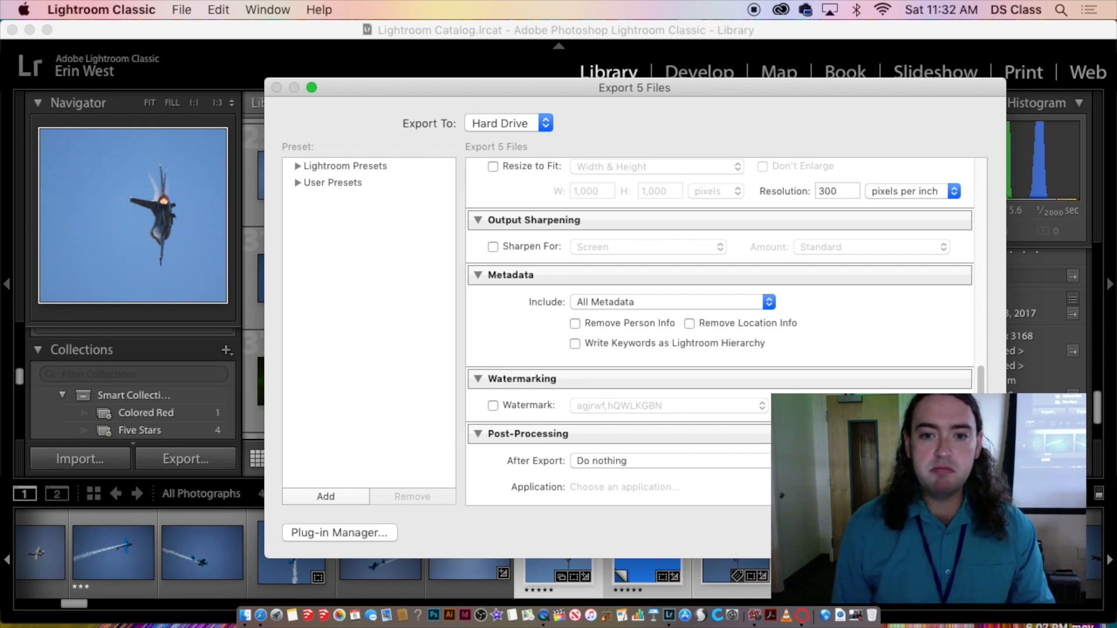
{"action": "left_click", "coordinate": [959, 533]}
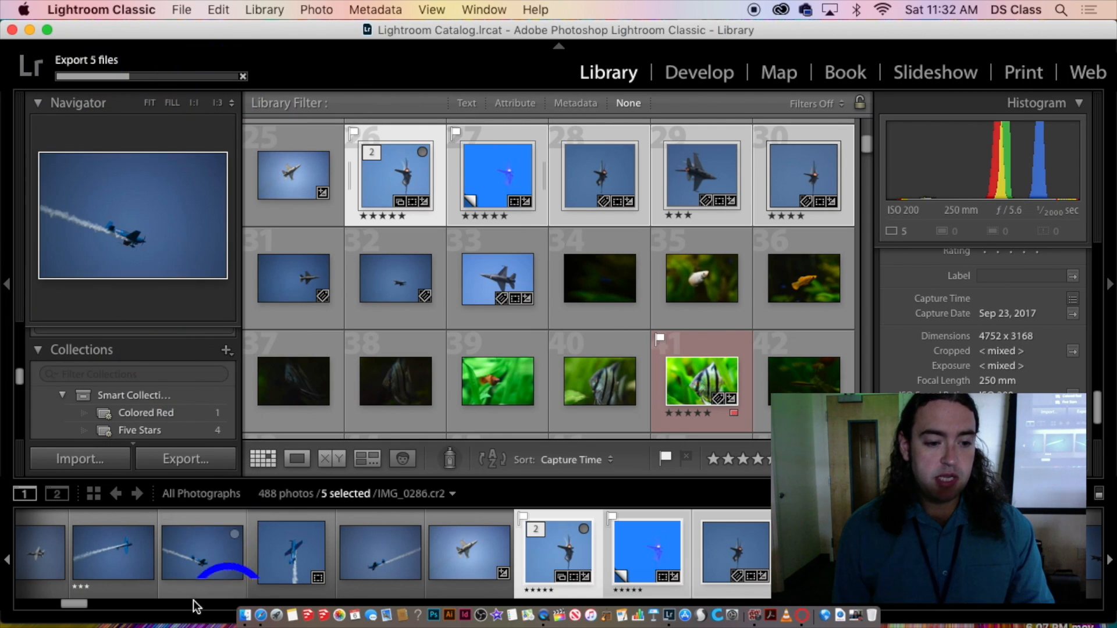
- Switch to Finder and open the Desktop folder to find the exported files
{"action": "left_click", "coordinate": [245, 617]}
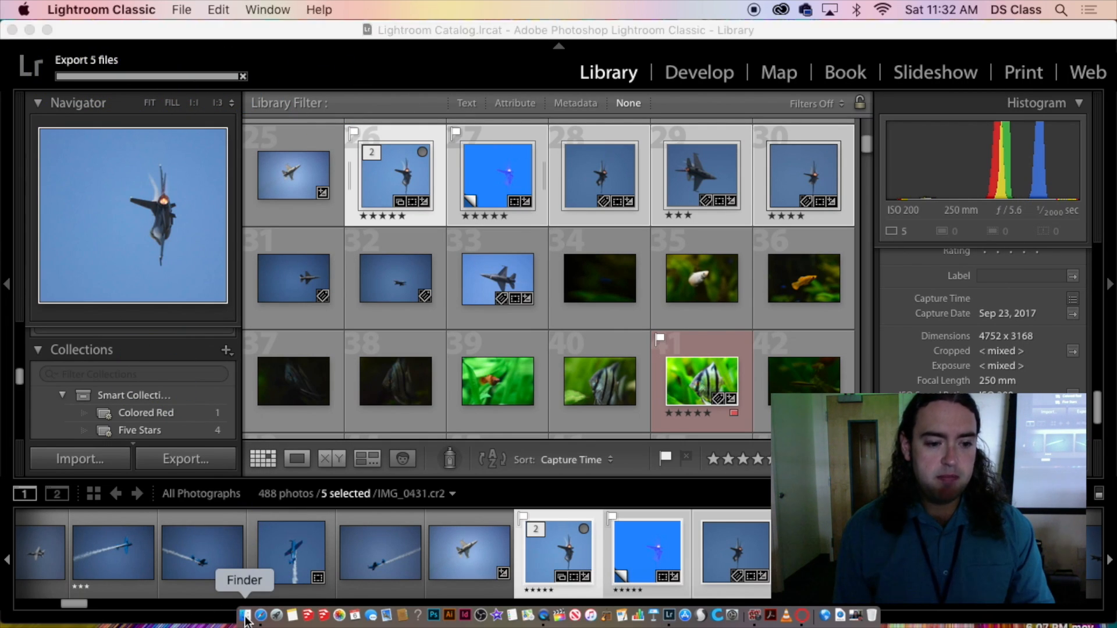
{"action": "scroll", "coordinate": [349, 198], "scroll_direction": "down", "scroll_amount": 3}
{"action": "scroll", "coordinate": [343, 198], "scroll_direction": "up", "scroll_amount": 3}
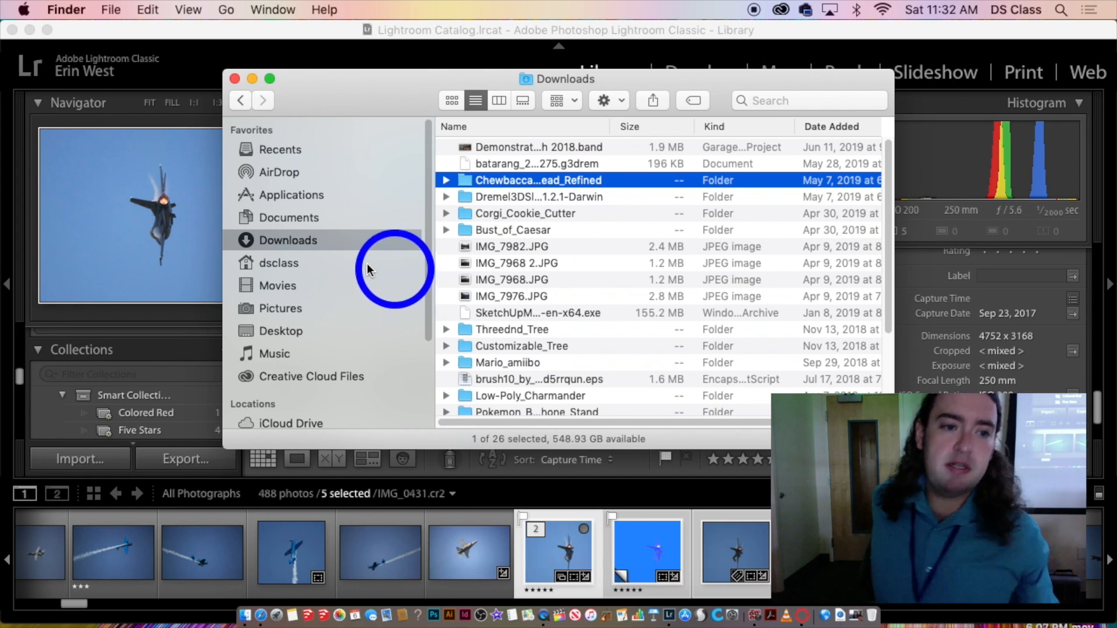
{"action": "left_click", "coordinate": [284, 331]}
- Preview the exported jet photos one after another in Quick Look, starting with jet-3.jpg
{"action": "left_click", "coordinate": [582, 257]}
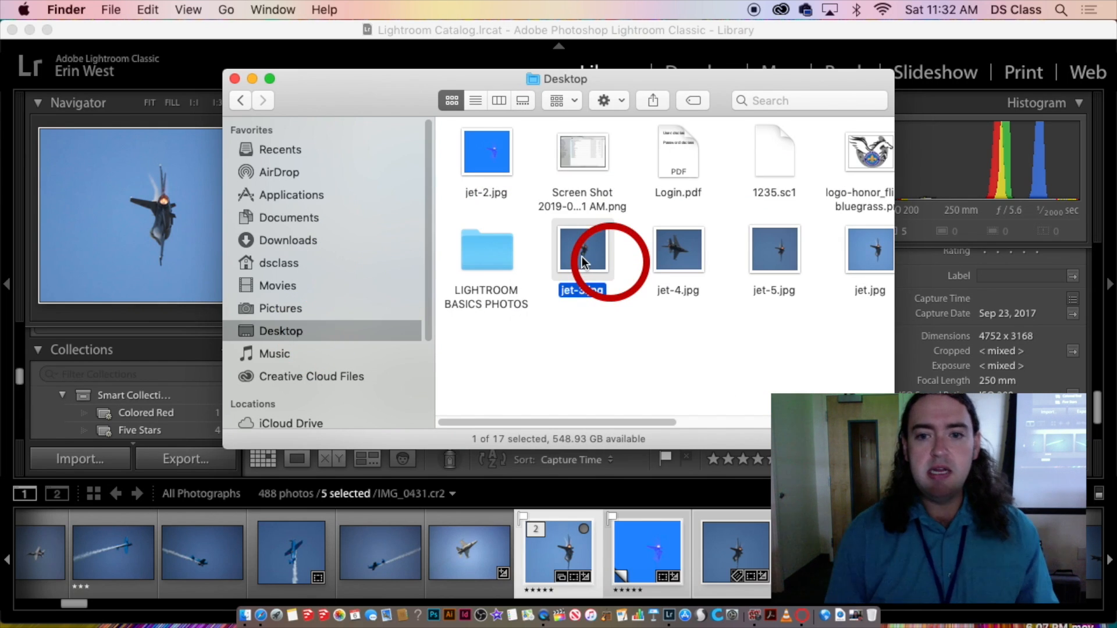
{"action": "key", "text": "space"}
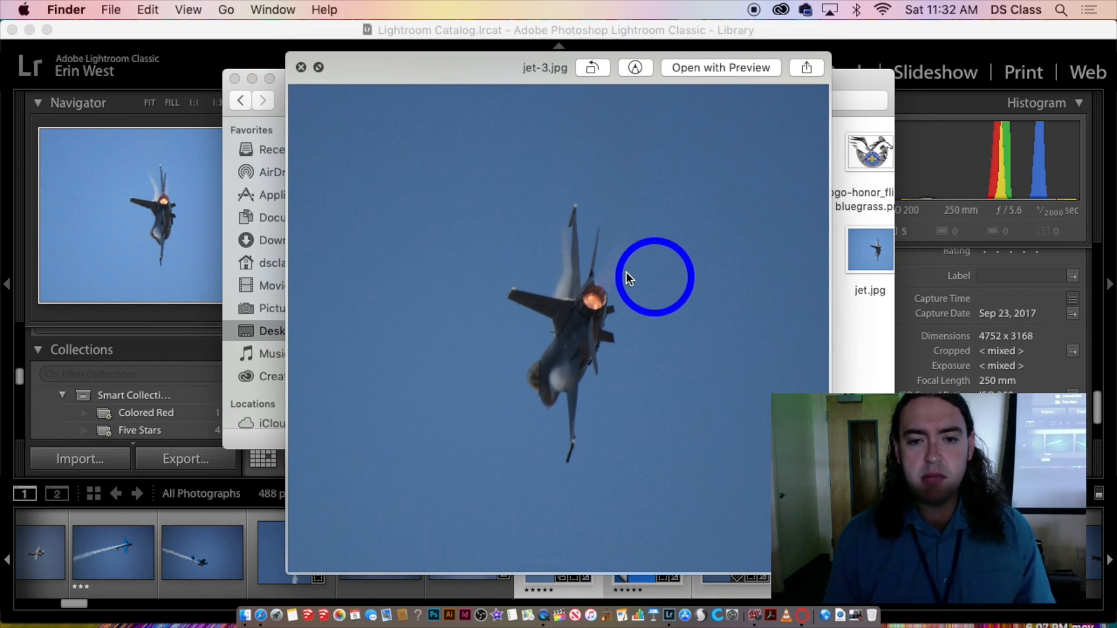
{"action": "key", "text": "Right"}
{"action": "key", "text": "Right"}
{"action": "key", "text": "Right"}
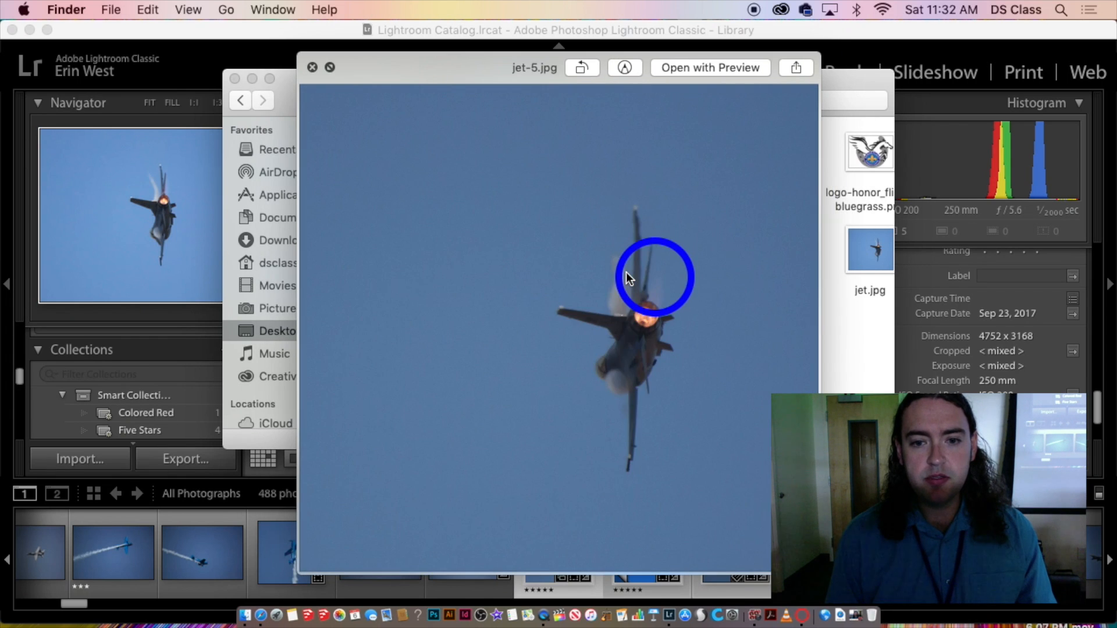
{"action": "key", "text": "Right"}
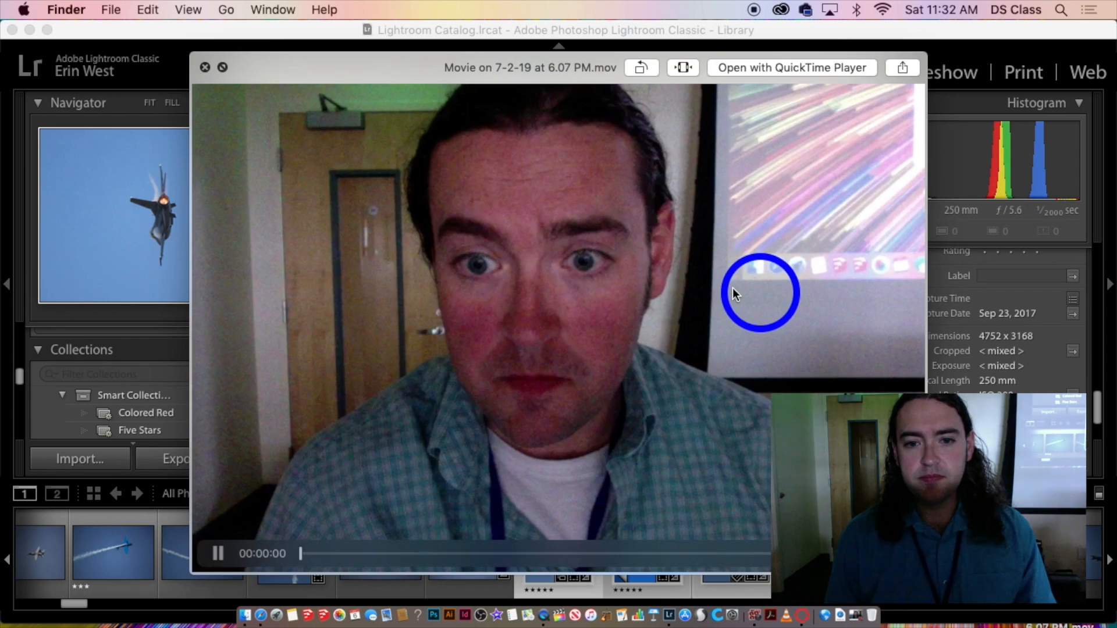